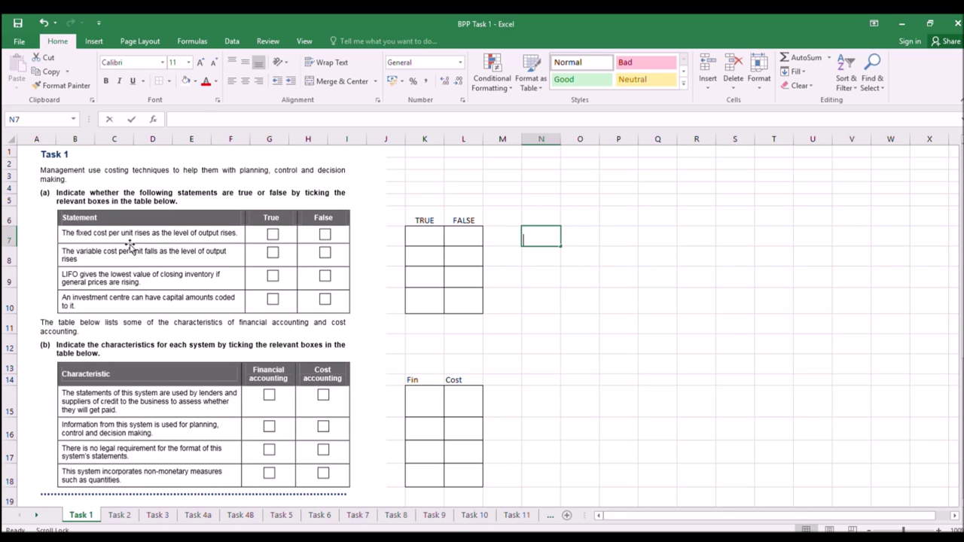
# Enter 100000 in N7 and N8, 1000 in O7 and 100000 in O8.
pyautogui.write('100000')
pyautogui.press('Return')
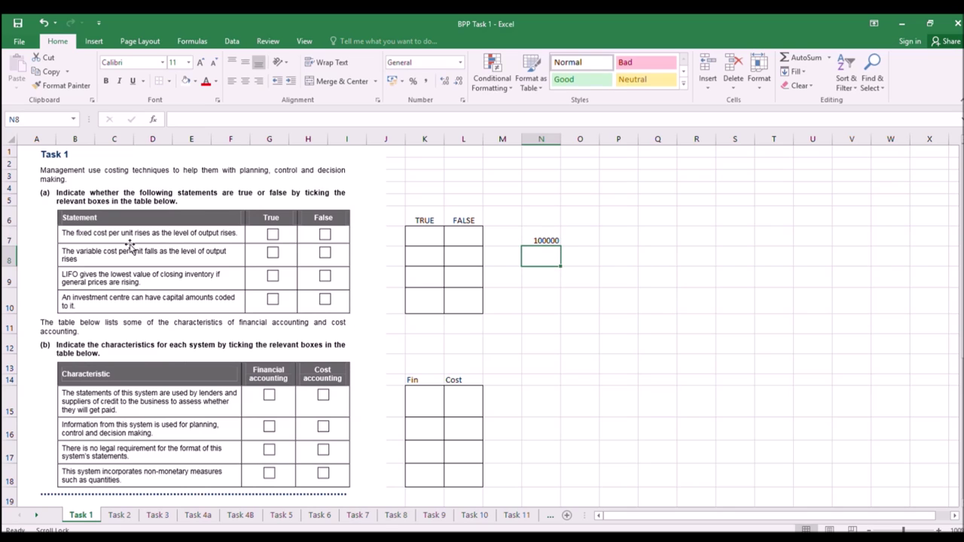
pyautogui.hscroll(1, 130, 245)
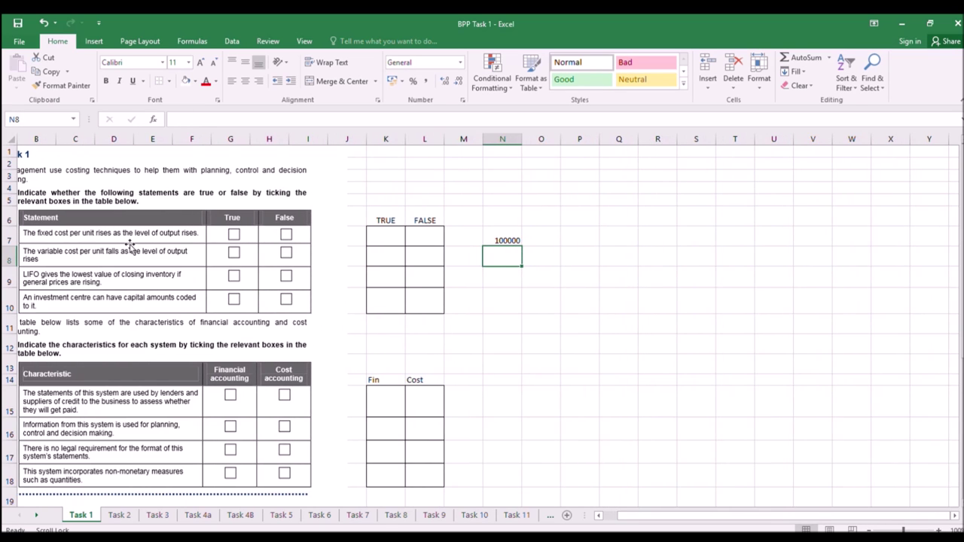
pyautogui.click(533, 235)
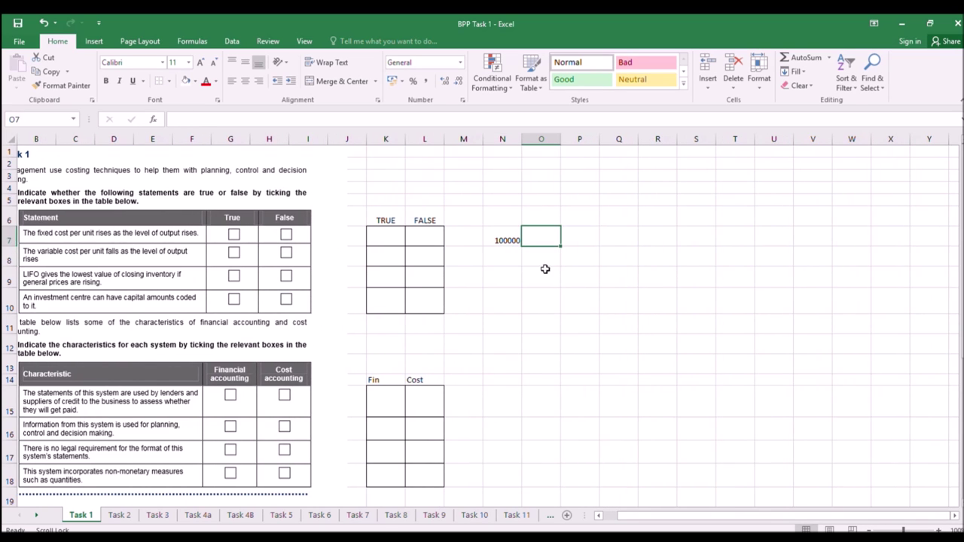
pyautogui.write('1000')
pyautogui.press('Return')
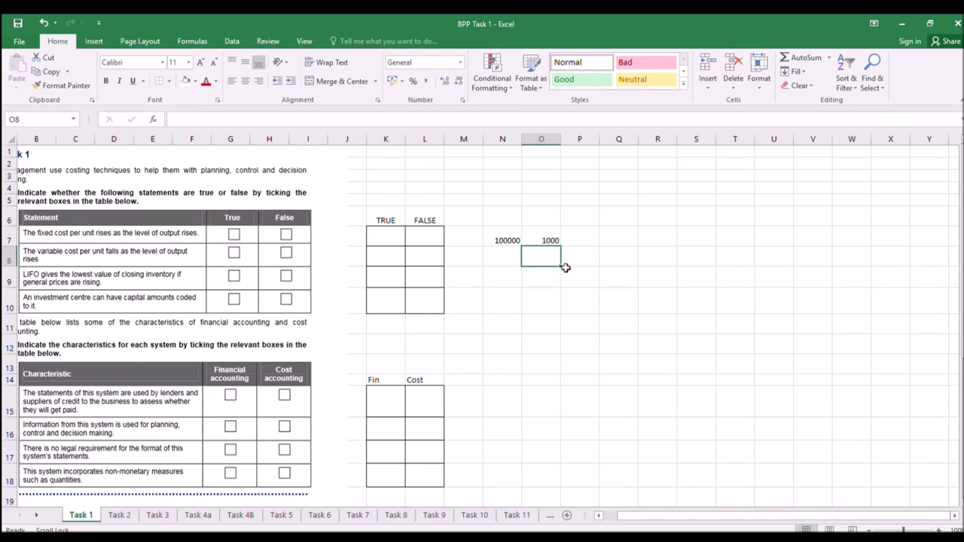
pyautogui.click(549, 244)
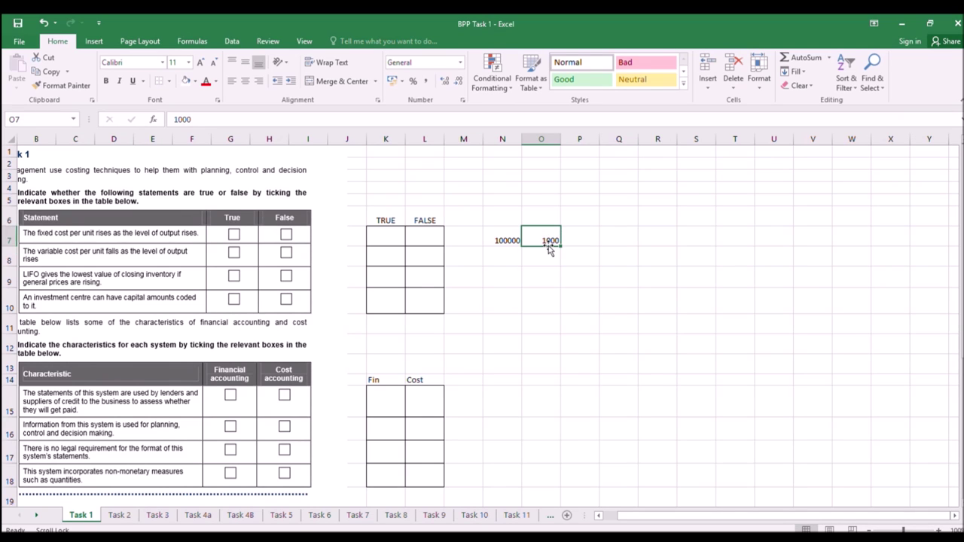
pyautogui.moveTo(549, 246); pyautogui.dragTo(502, 251)
pyautogui.click(518, 264)
pyautogui.write('100000')
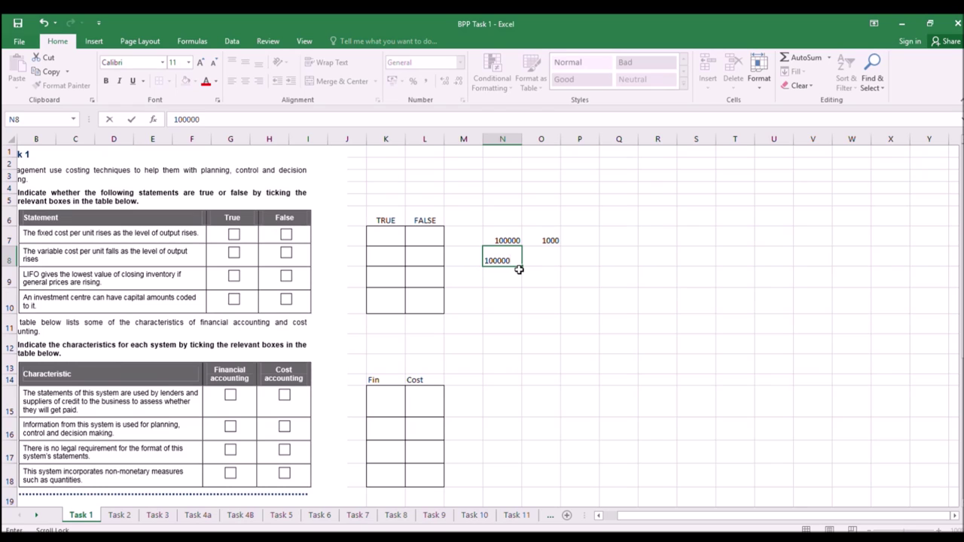
pyautogui.press('Return')
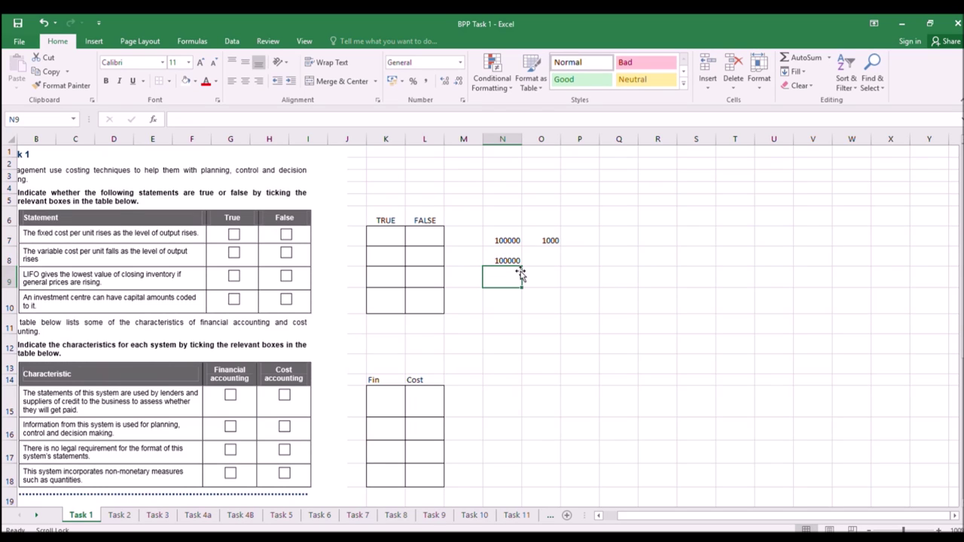
pyautogui.click(530, 261)
pyautogui.write('100000')
pyautogui.press('Return')
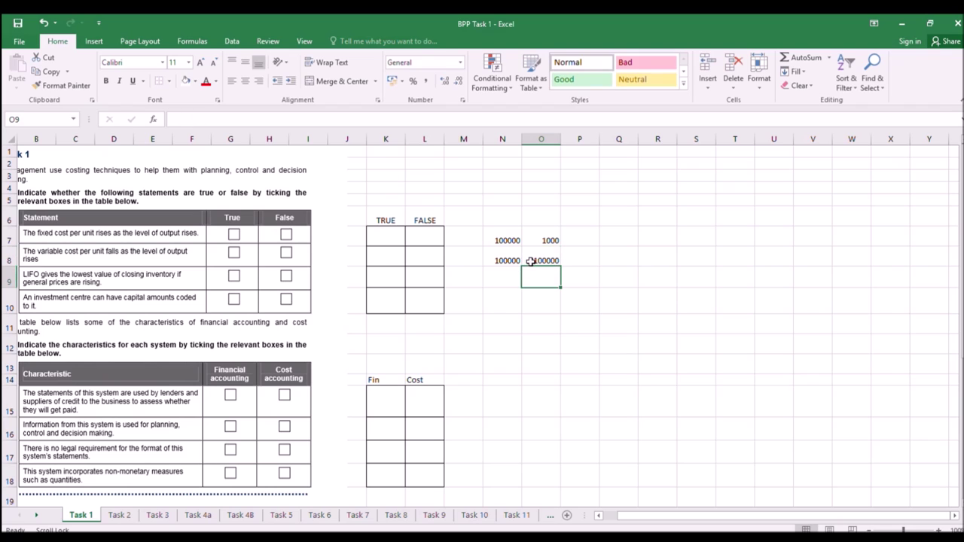
# Enter =N7/O7 in P7 and =N8/O8 in P8, giving 100 and 1 per unit.
pyautogui.click(584, 231)
pyautogui.write('=')
pyautogui.click(501, 236)
pyautogui.write('/')
pyautogui.click(546, 240)
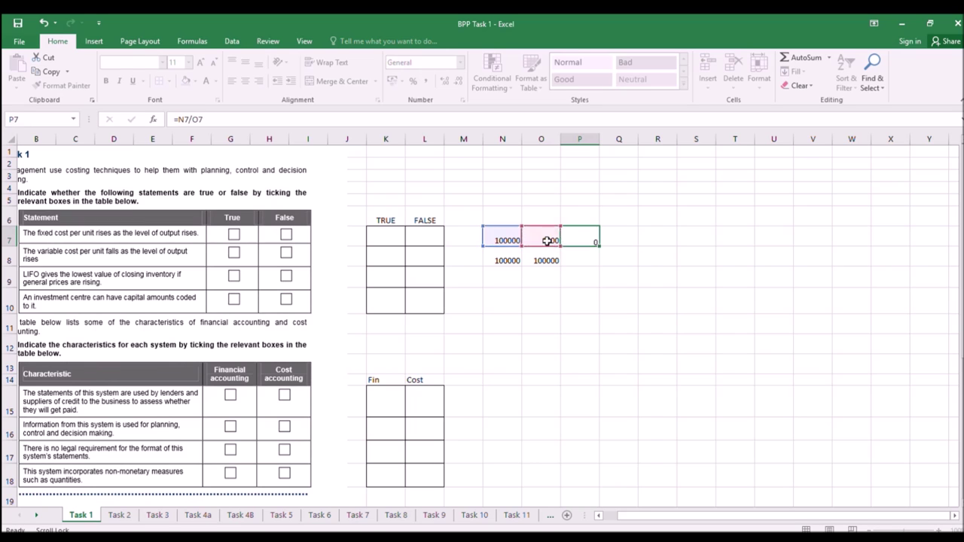
pyautogui.press('Return')
pyautogui.write('=')
pyautogui.click(506, 261)
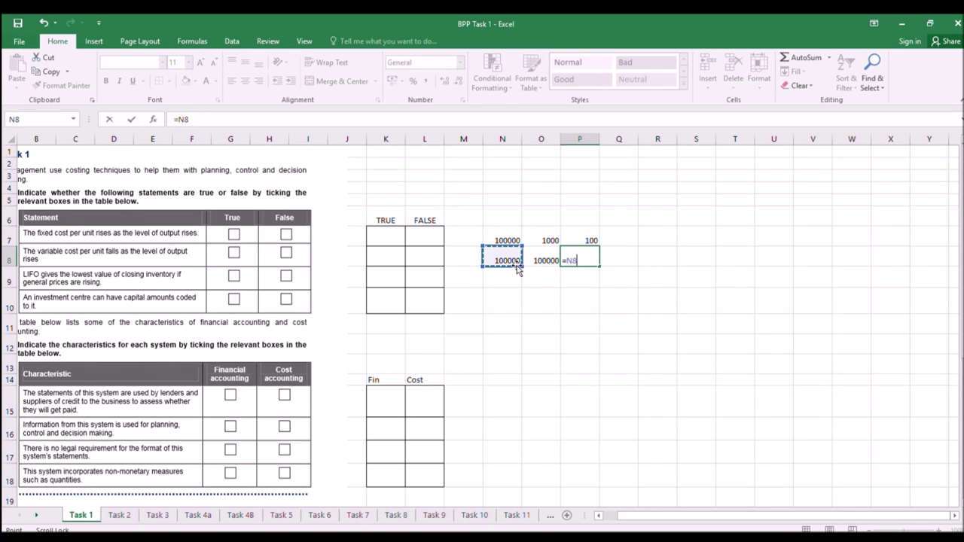
pyautogui.write('/')
pyautogui.click(546, 262)
pyautogui.press('Return')
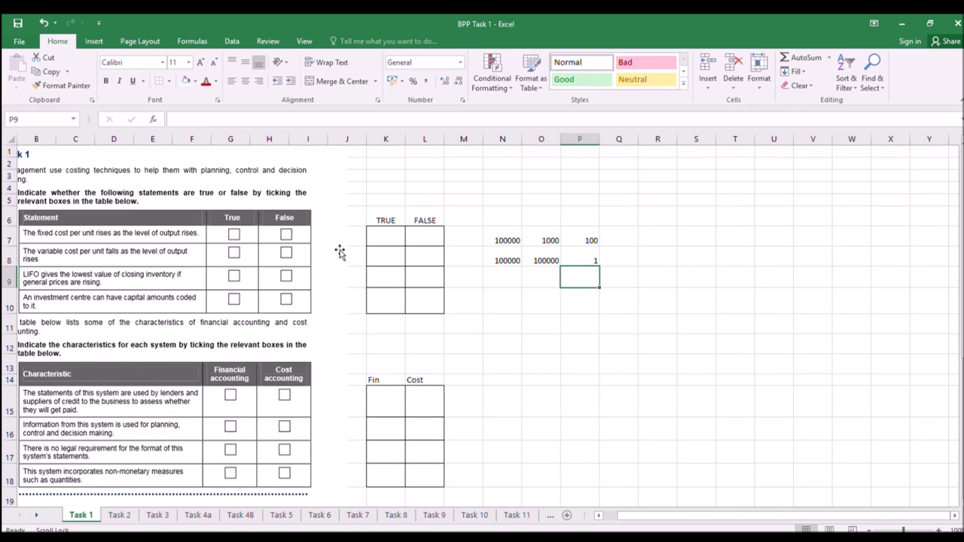
# Mark the first statement FALSE with an x in L7 and clear the N7:P9 side calculation.
pyautogui.click(428, 236)
pyautogui.write('x')
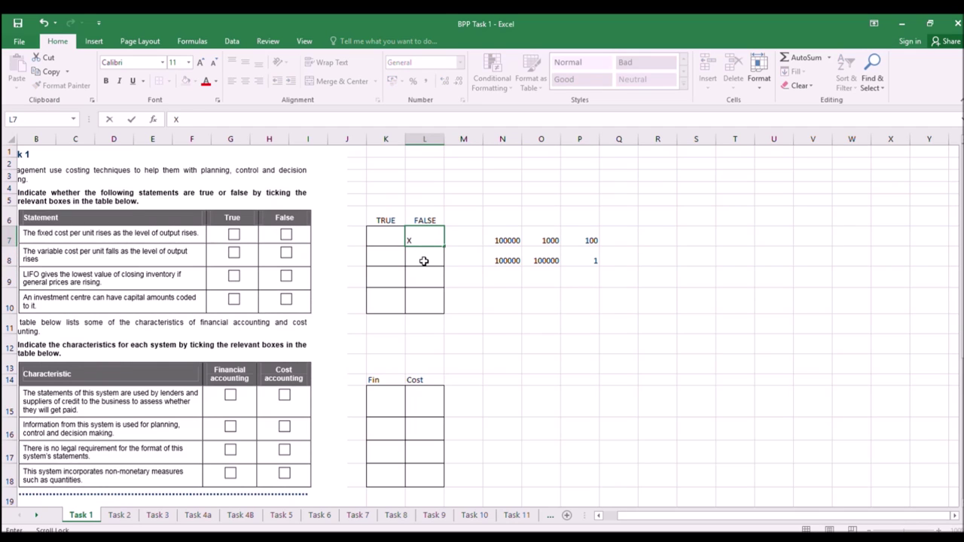
pyautogui.click(490, 256)
pyautogui.moveTo(500, 233); pyautogui.dragTo(590, 278)
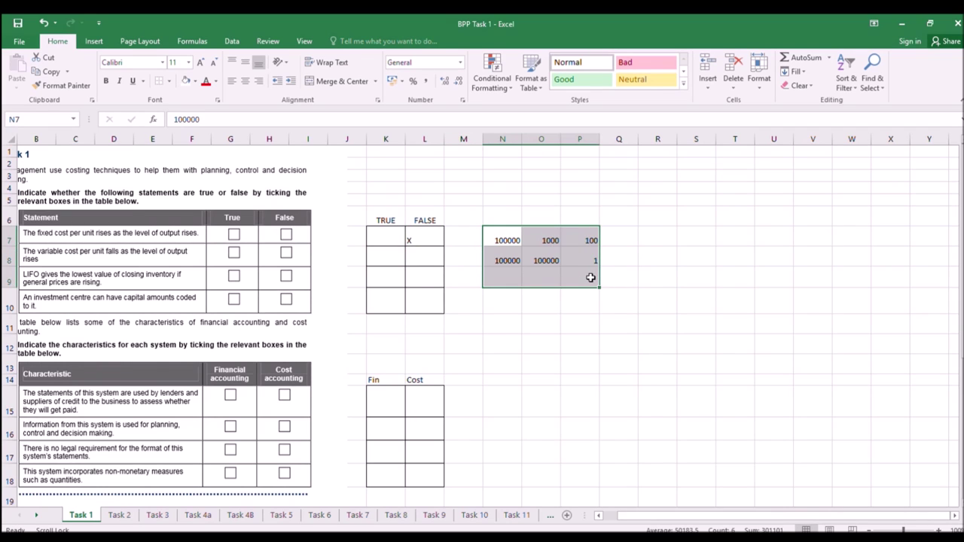
pyautogui.press('Delete')
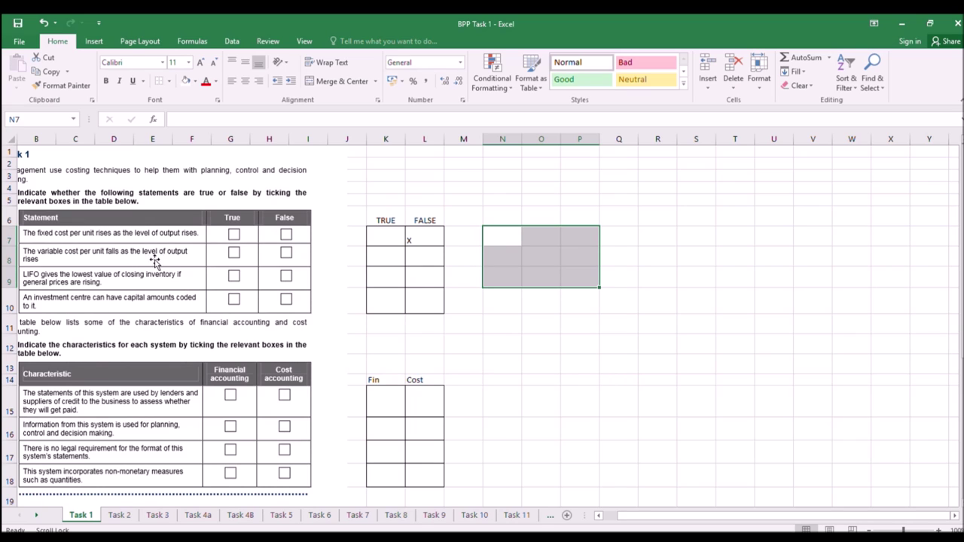
# Mark the second statement FALSE with an x in L8.
pyautogui.click(413, 259)
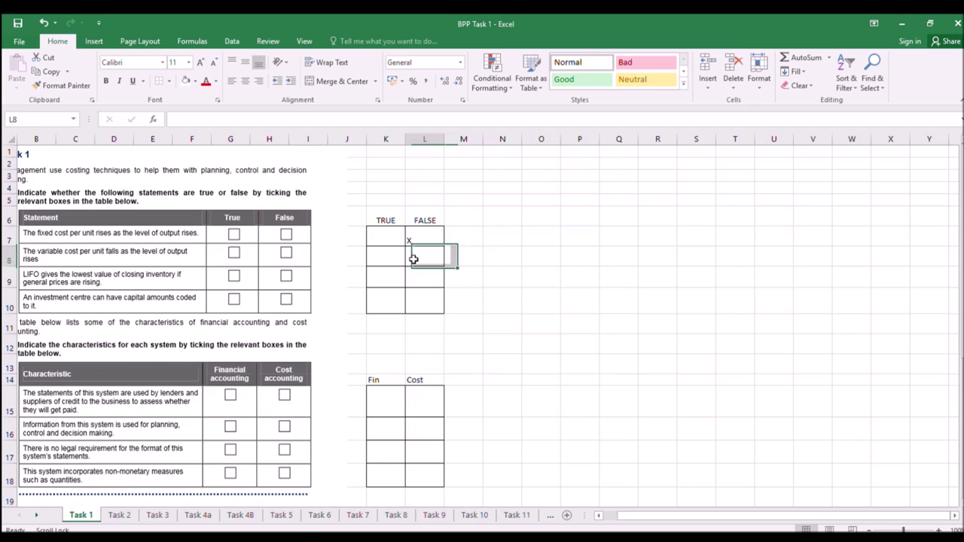
pyautogui.write('x')
pyautogui.click(469, 257)
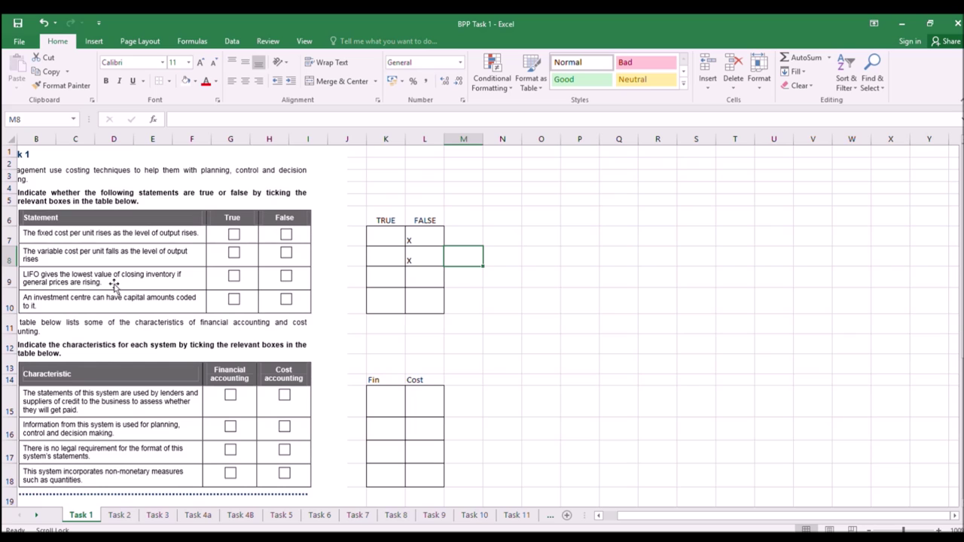
pyautogui.click(539, 230)
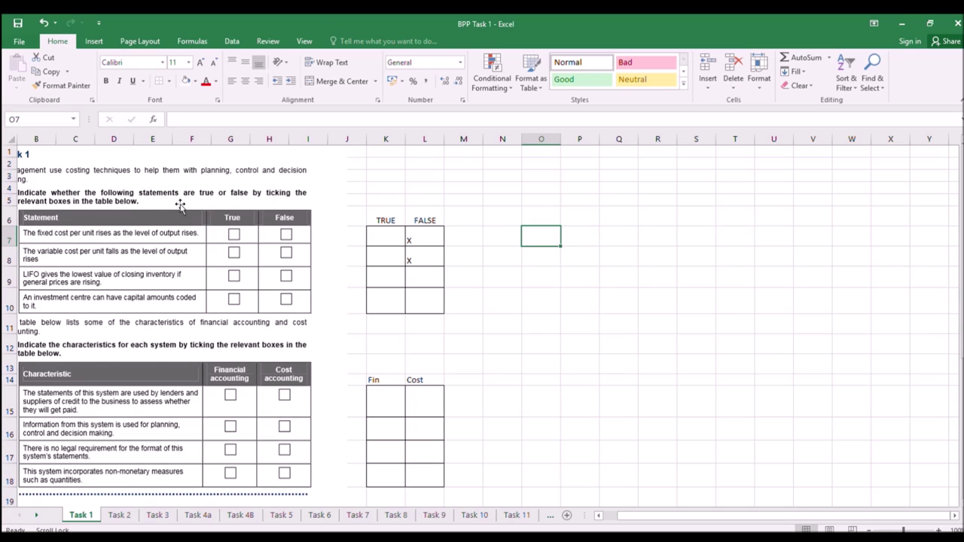
# Put borders around the Q7, S7 and U7 boxes.
pyautogui.click(625, 237)
pyautogui.click(158, 81)
pyautogui.click(681, 243)
pyautogui.click(158, 80)
pyautogui.click(764, 238)
pyautogui.click(158, 80)
pyautogui.click(659, 342)
# Label the four boxes with 100 in O6, Q6, S6 and U6.
pyautogui.click(553, 236)
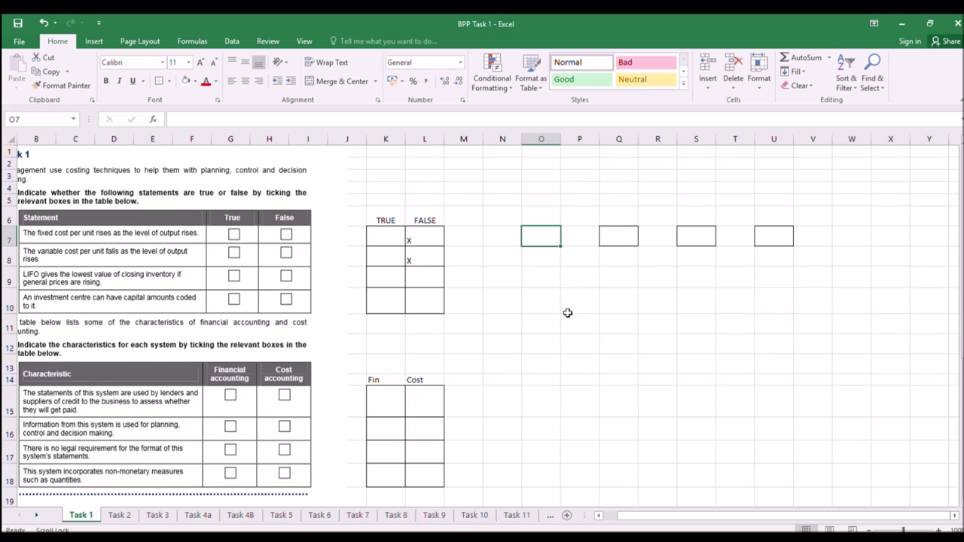
pyautogui.click(550, 220)
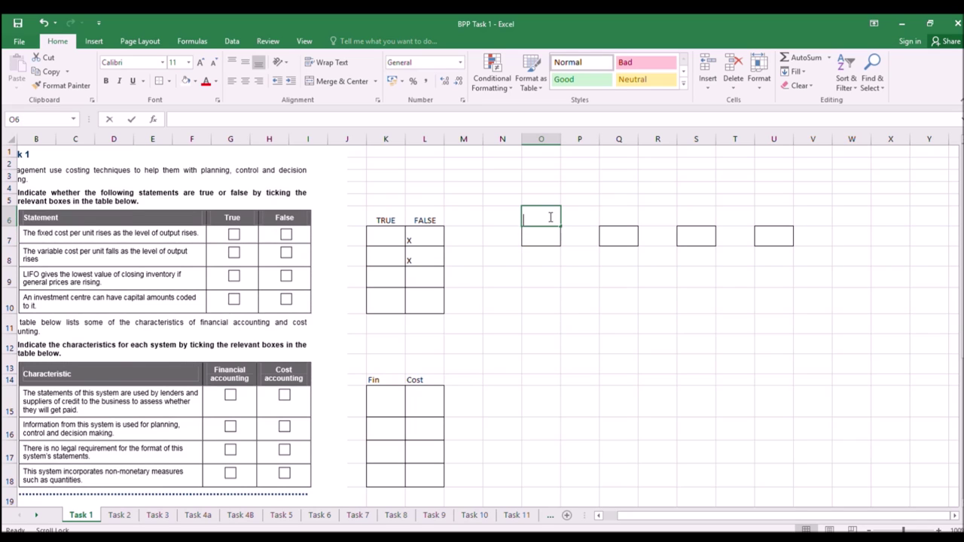
pyautogui.write('100')
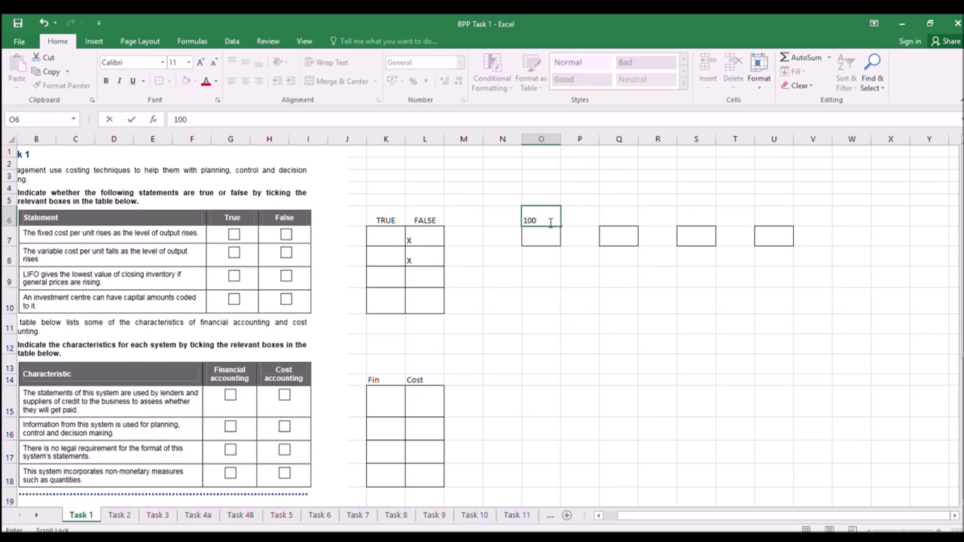
pyautogui.click(613, 219)
pyautogui.write('100')
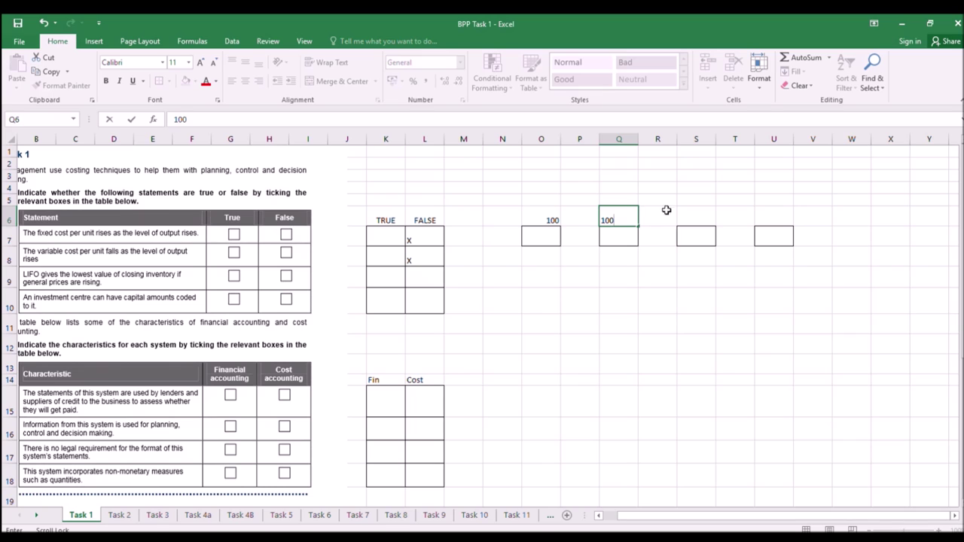
pyautogui.click(691, 219)
pyautogui.write('100')
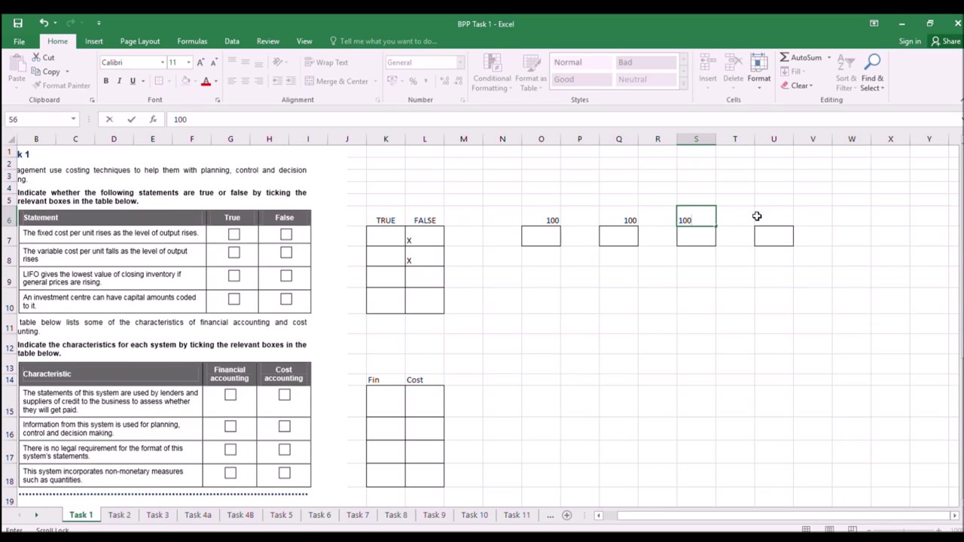
pyautogui.click(757, 217)
pyautogui.write('100')
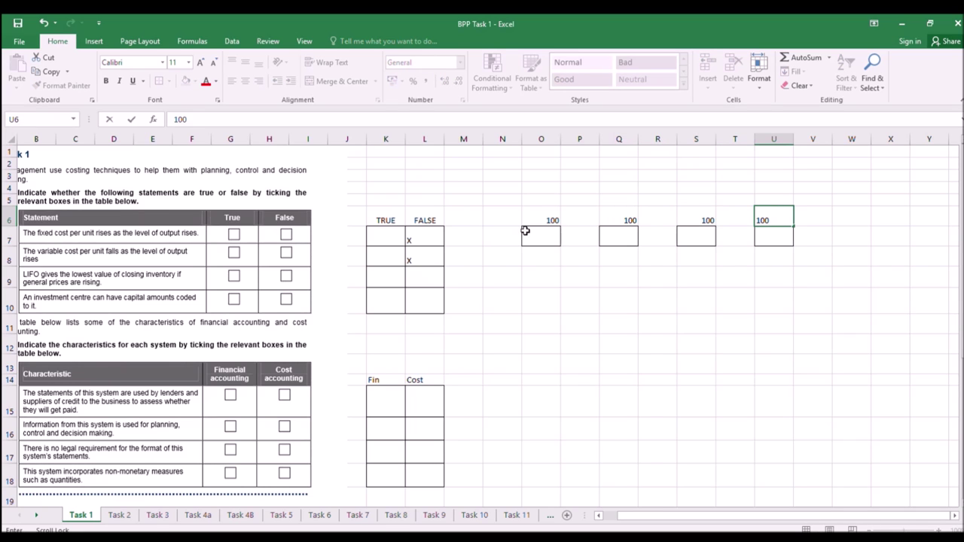
pyautogui.click(545, 236)
pyautogui.write('100')
# Fill the boxes with 100, 110, 120 and 130 in O7, Q7, S7 and U7.
pyautogui.press('Return')
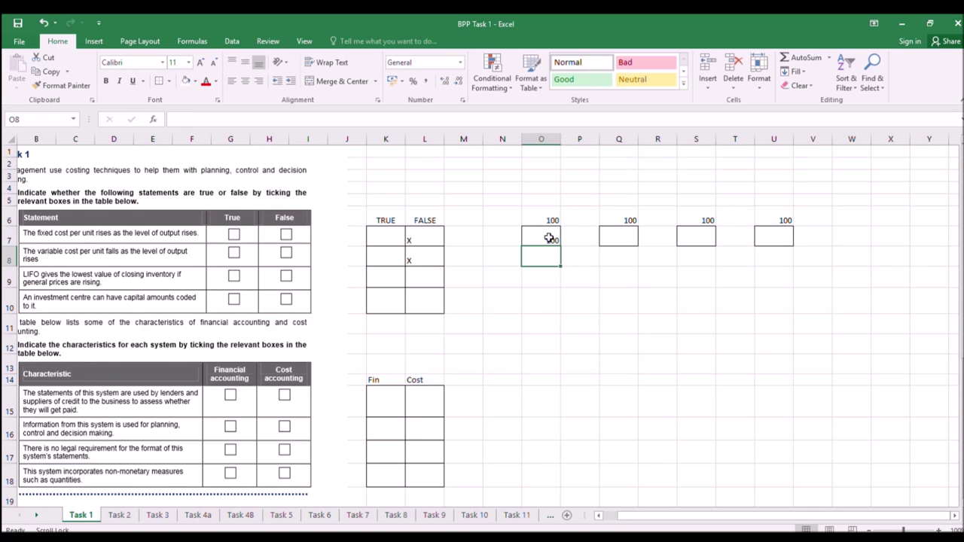
pyautogui.hscroll(2, 550, 238)
pyautogui.click(550, 238)
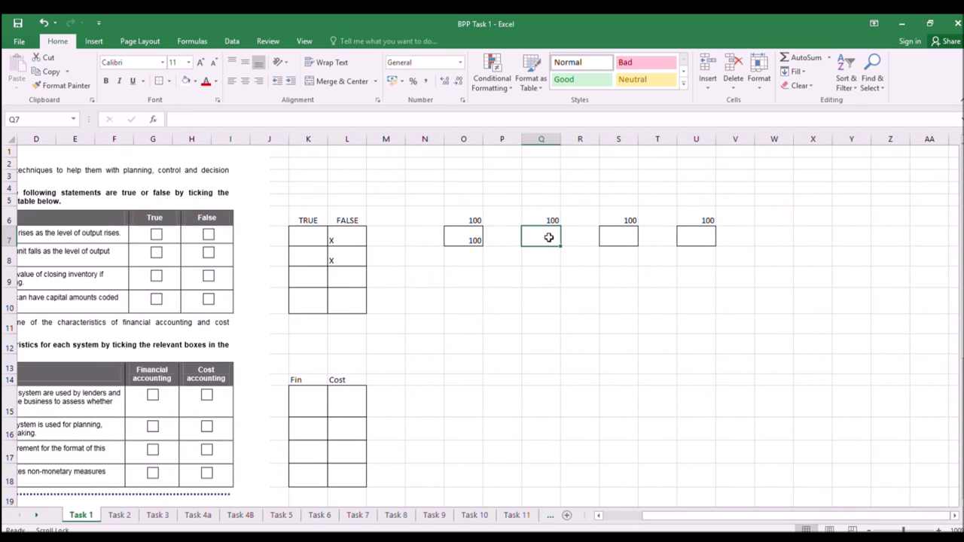
pyautogui.write('110')
pyautogui.click(618, 238)
pyautogui.write('120')
pyautogui.click(700, 239)
pyautogui.write('1')
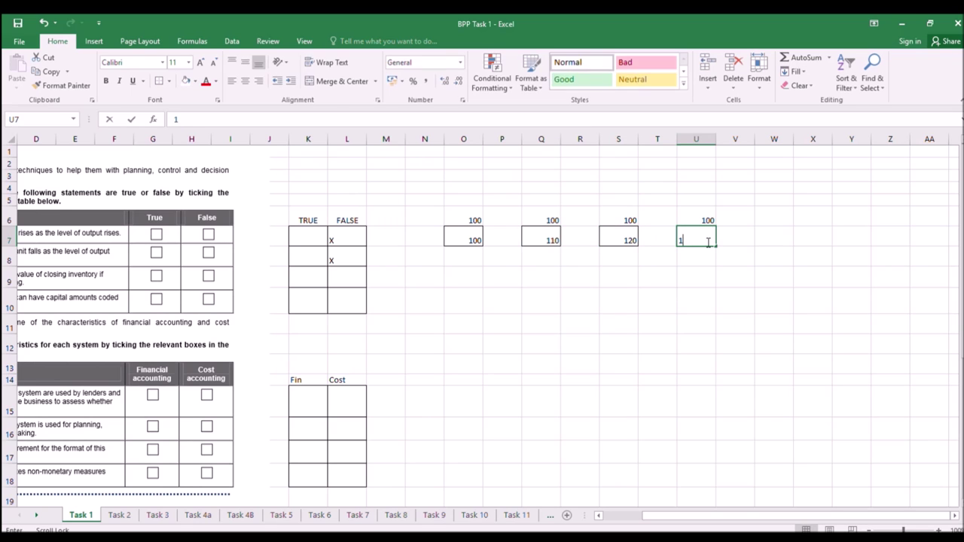
pyautogui.write('30')
pyautogui.click(653, 301)
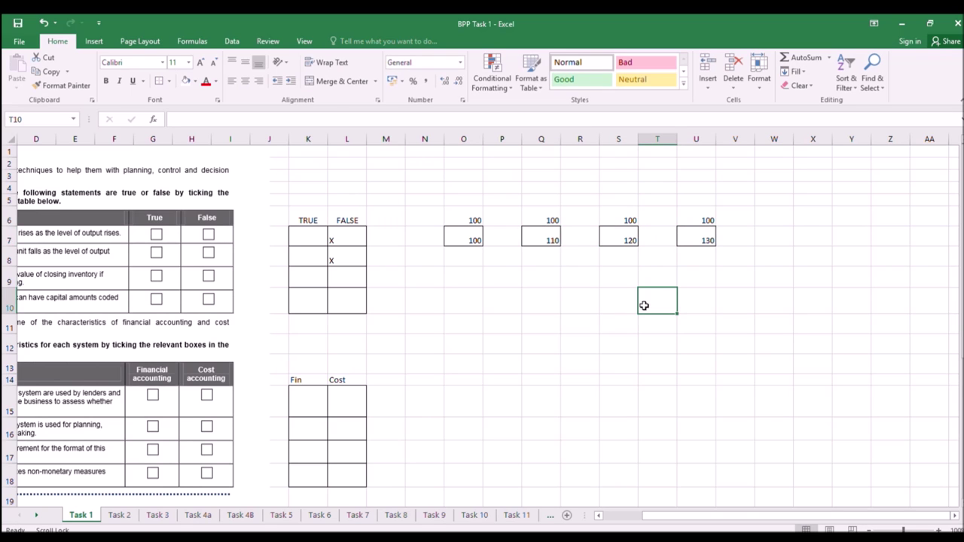
pyautogui.hscroll(-1, 639, 469)
pyautogui.hscroll(-3, 808, 432)
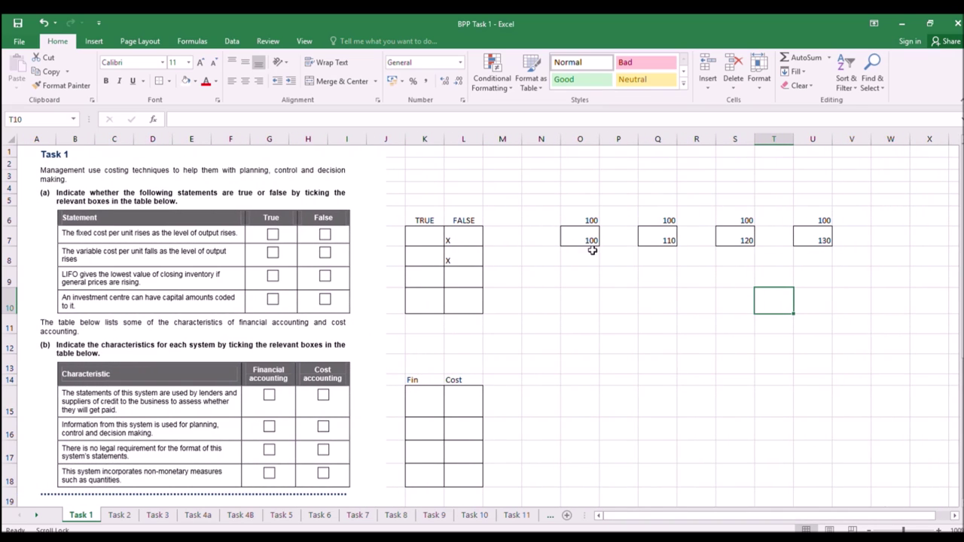
# Fill Q7, S7 and U7 red and O7 green.
pyautogui.click(825, 240)
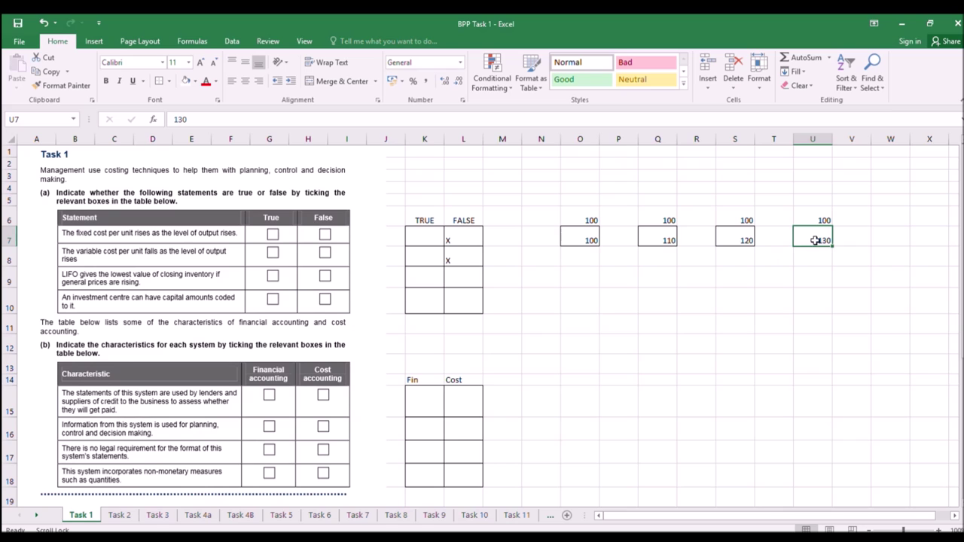
pyautogui.click(750, 240)
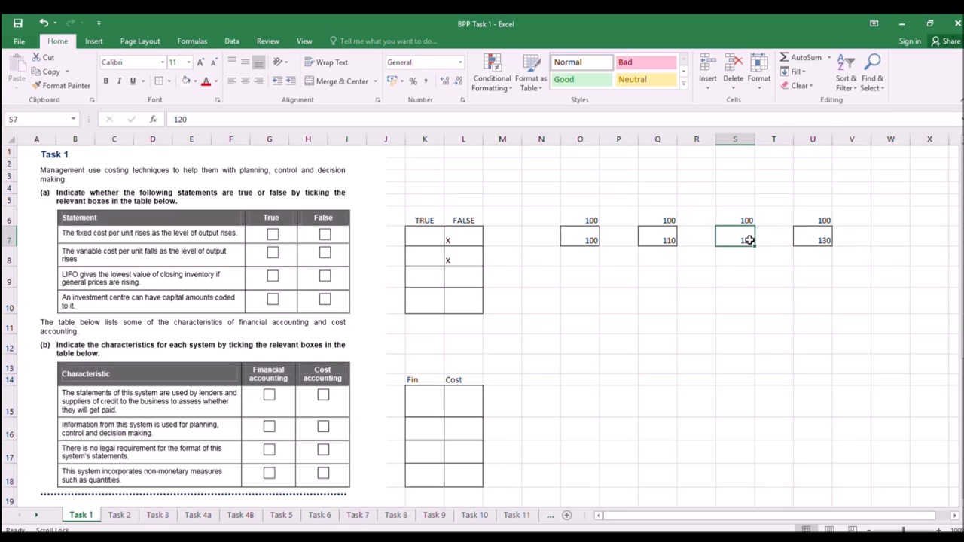
pyautogui.click(659, 239)
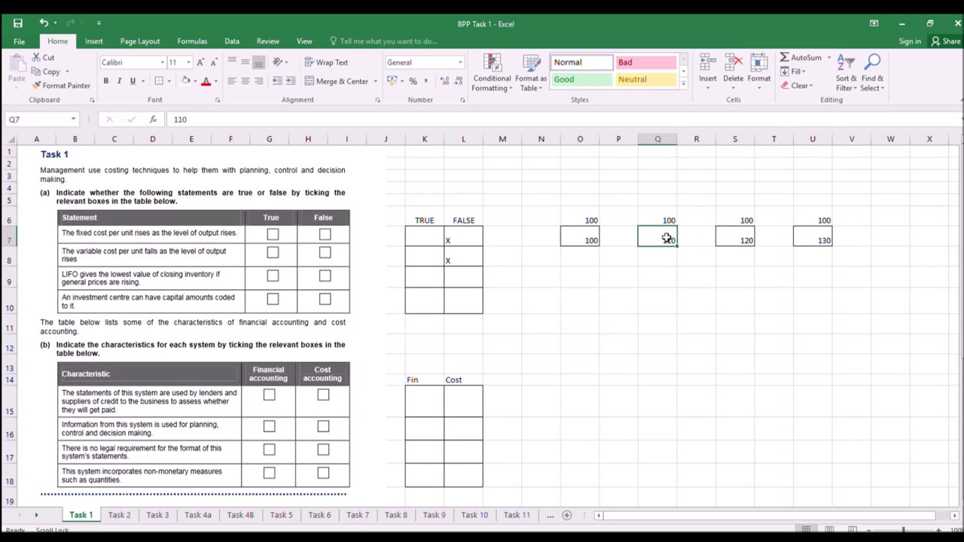
pyautogui.keyDown('ctrl'); pyautogui.click(725, 238); pyautogui.keyUp('ctrl')
pyautogui.keyDown('ctrl'); pyautogui.click(821, 239); pyautogui.keyUp('ctrl')
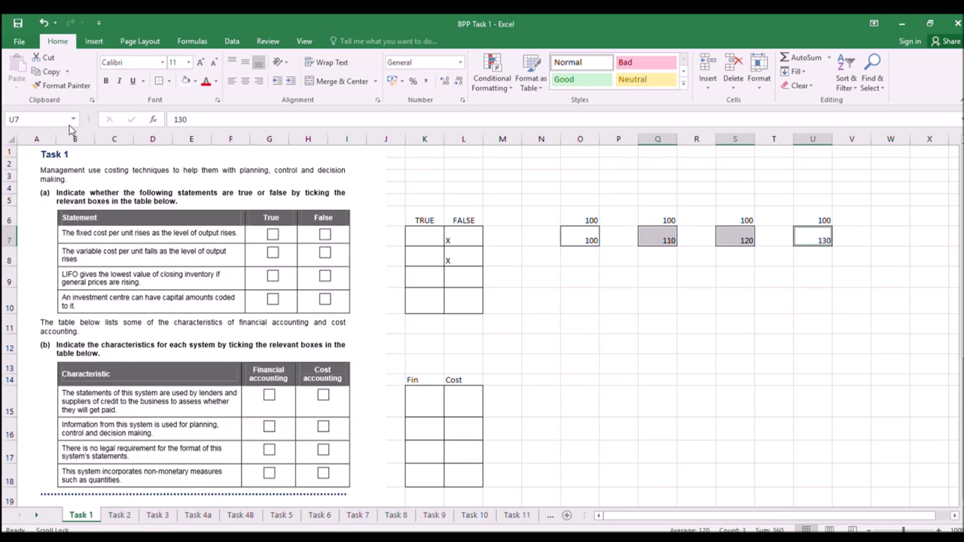
pyautogui.click(186, 81)
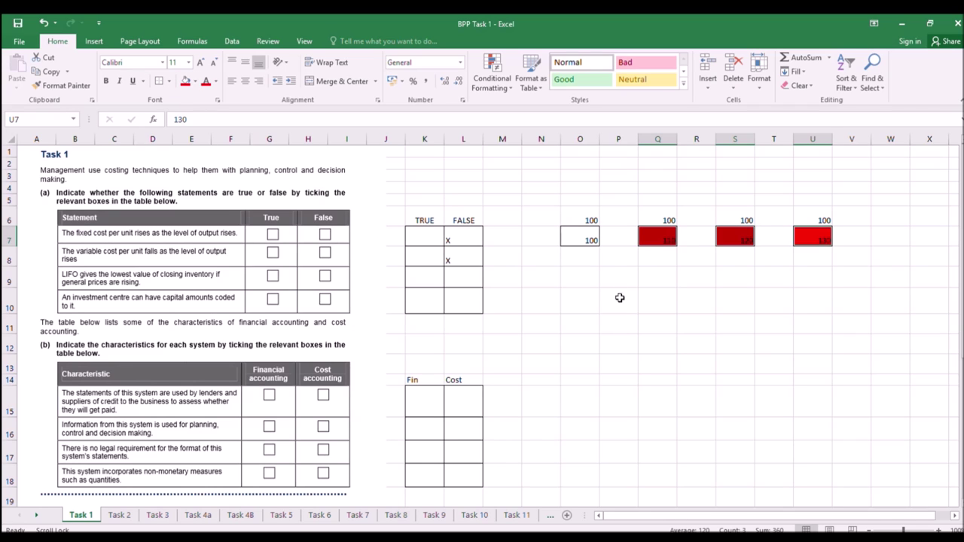
pyautogui.click(585, 240)
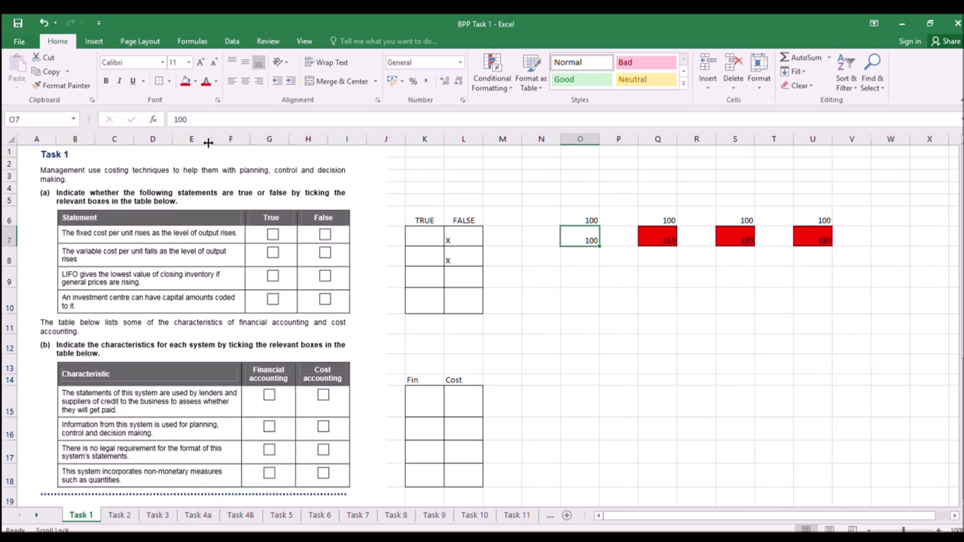
pyautogui.click(185, 81)
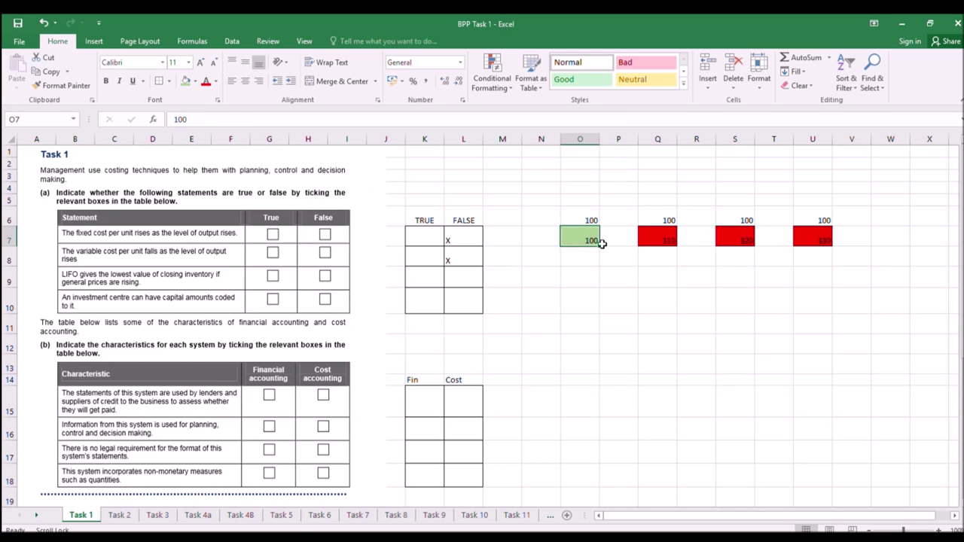
# Copy the O7:U7 boxes into row 8 and fill U8 green.
pyautogui.moveTo(587, 241); pyautogui.dragTo(816, 237)
pyautogui.hotkey('ctrl', 'c')
pyautogui.click(580, 258)
pyautogui.hotkey('ctrl', 'v')
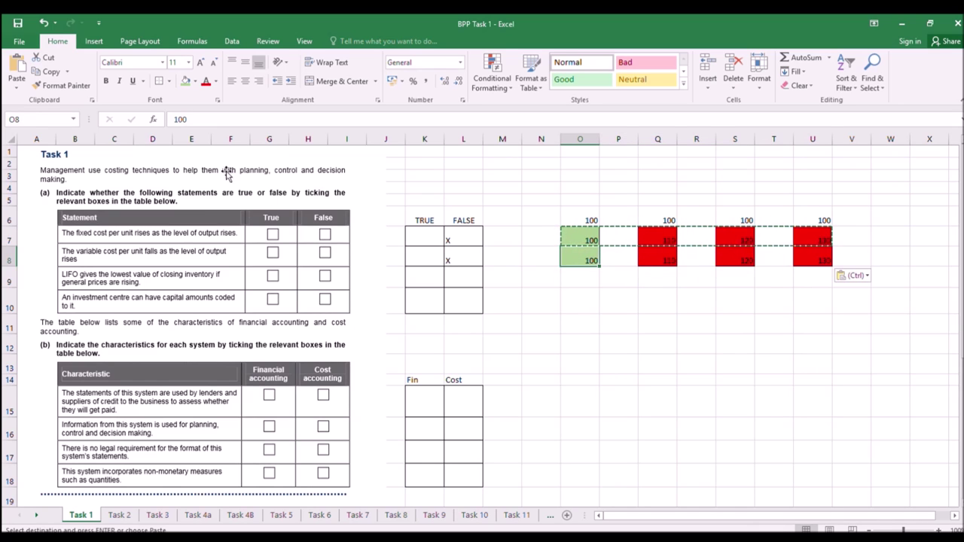
pyautogui.click(185, 80)
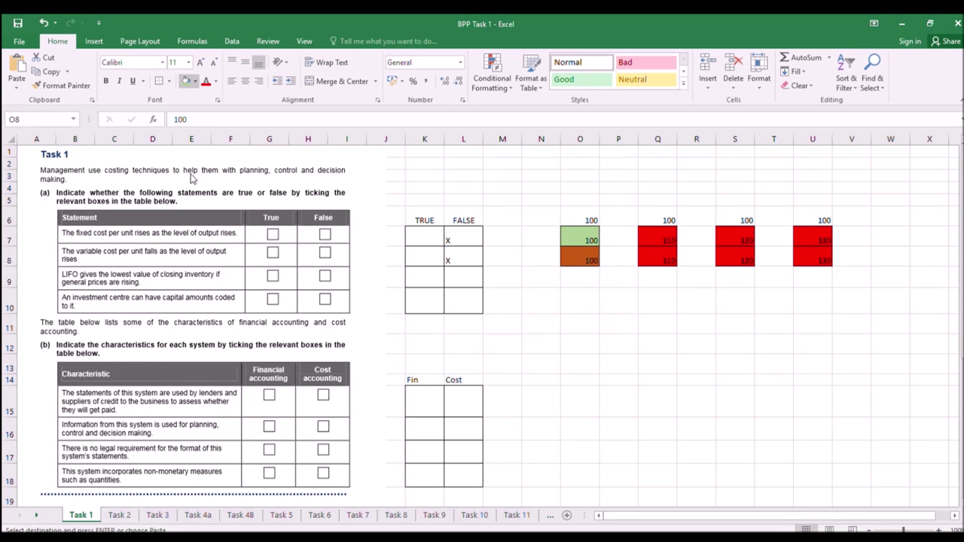
pyautogui.hotkey('ctrl', 'z')
pyautogui.click(812, 262)
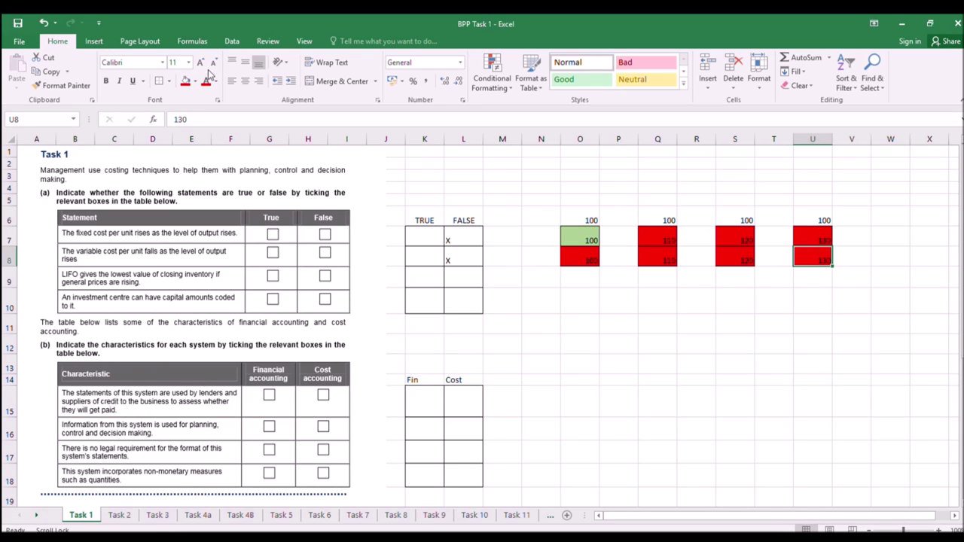
pyautogui.click(186, 81)
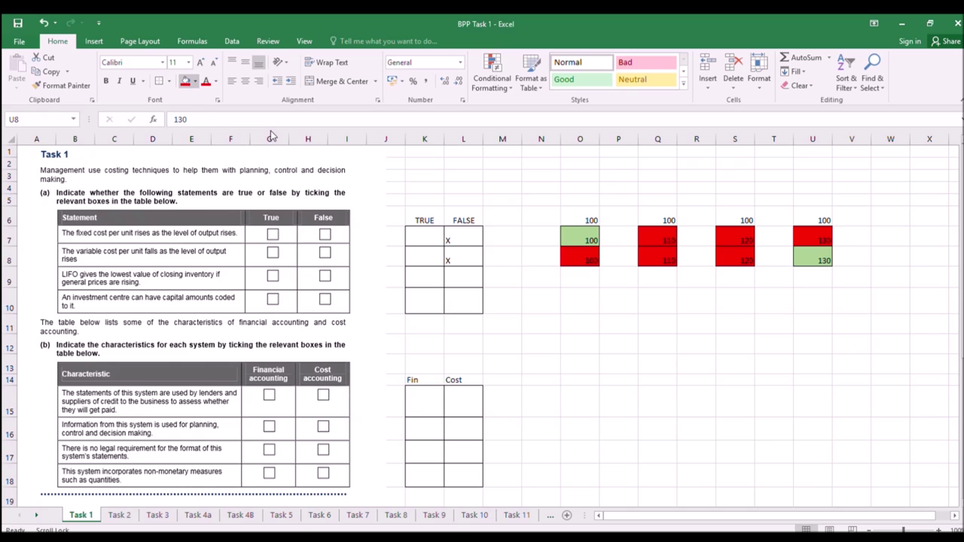
pyautogui.click(779, 392)
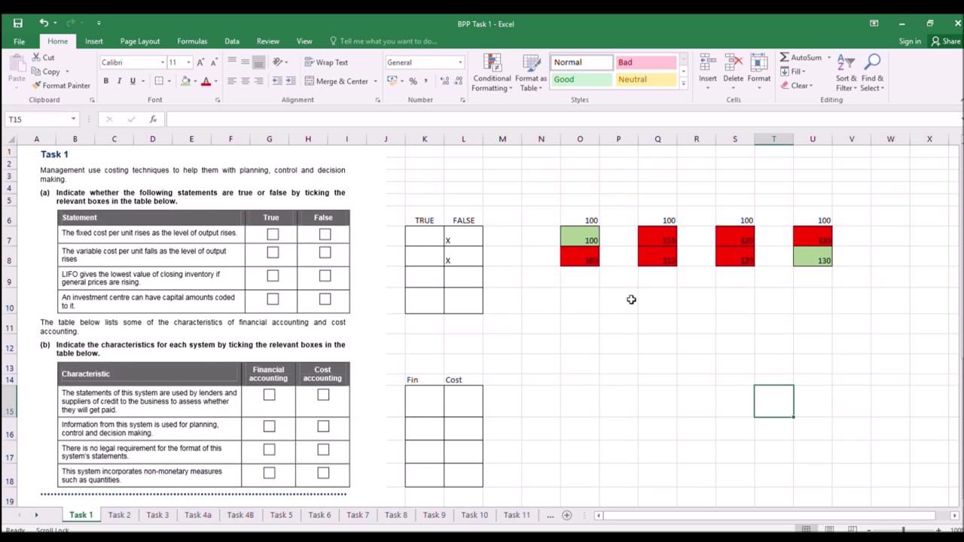
# Total O7:U7 with AutoSum in O9, giving 460.
pyautogui.click(586, 280)
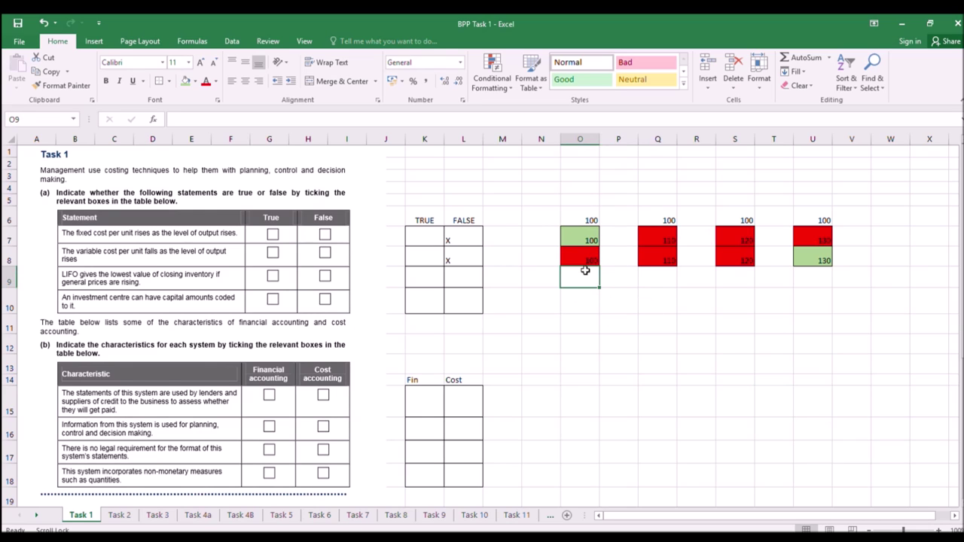
pyautogui.click(803, 58)
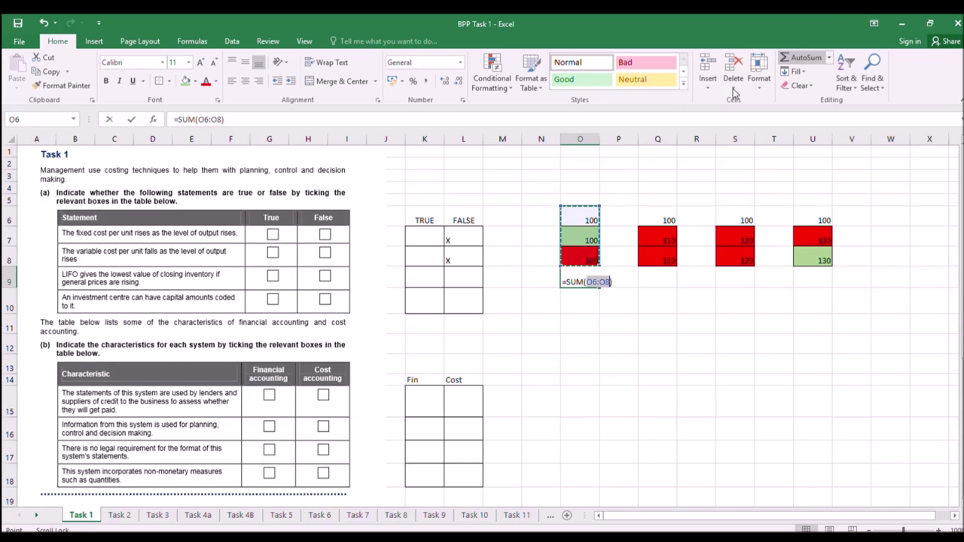
pyautogui.moveTo(589, 240); pyautogui.dragTo(802, 233)
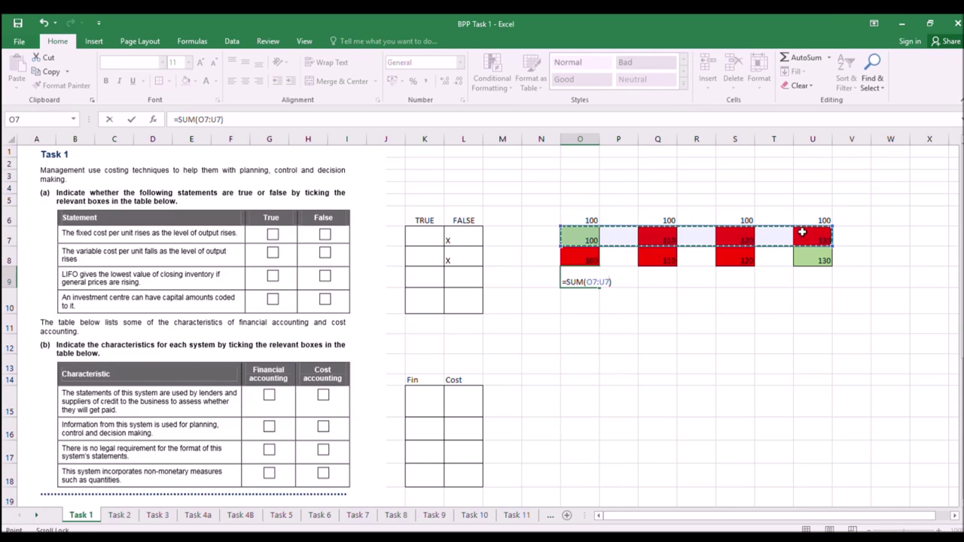
pyautogui.press('Return')
# Enter =O9/400*100 in P9, showing 115, and shade it green.
pyautogui.click(617, 278)
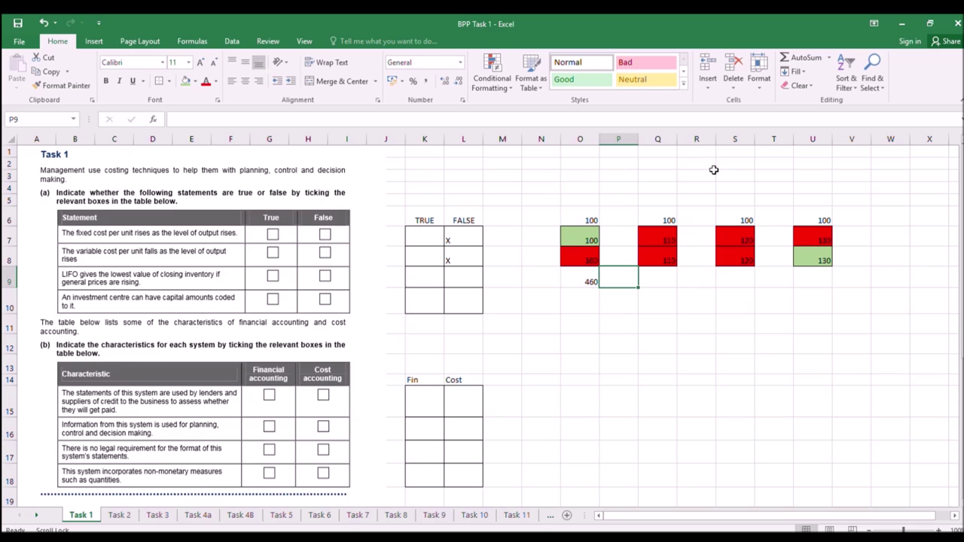
pyautogui.write('=')
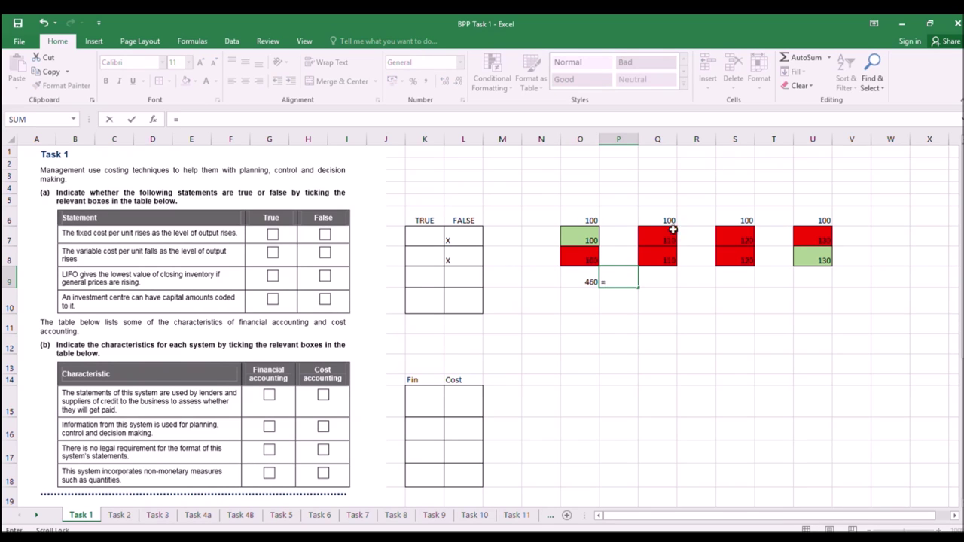
pyautogui.click(586, 278)
pyautogui.write('/400')
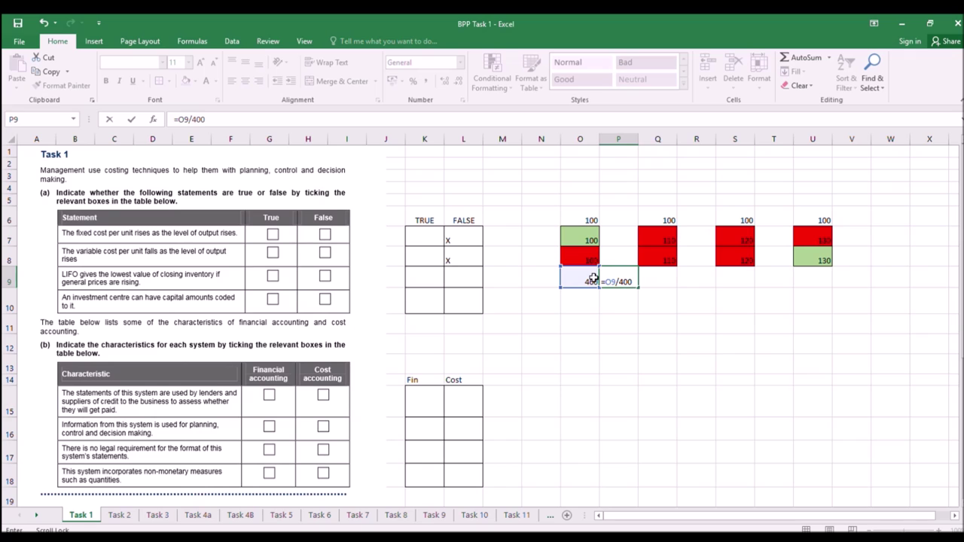
pyautogui.write('*100')
pyautogui.press('Return')
pyautogui.click(620, 281)
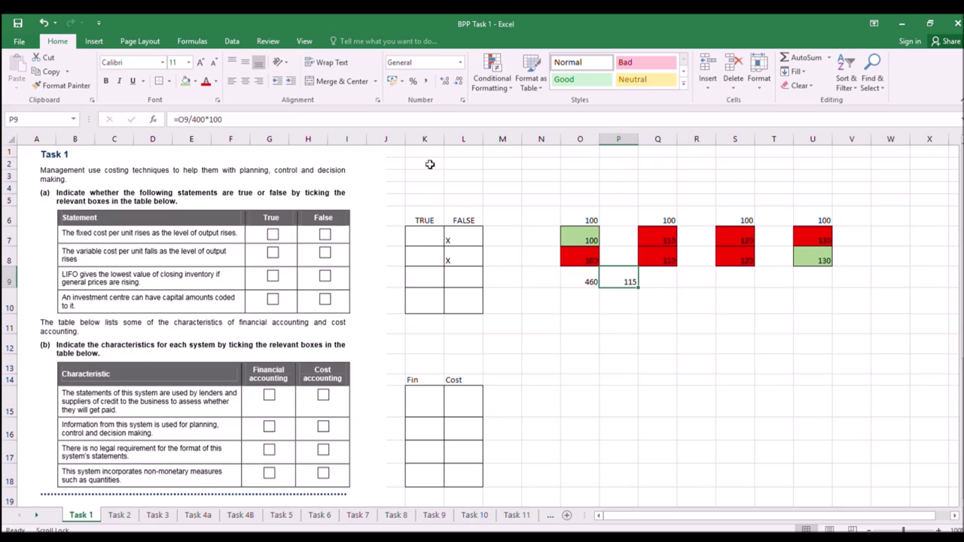
pyautogui.click(189, 81)
pyautogui.click(641, 296)
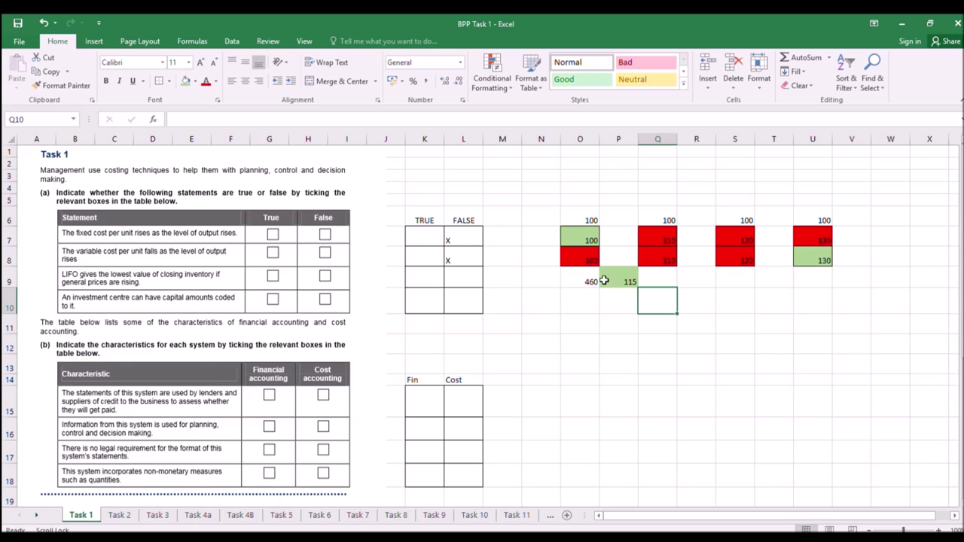
# Enter X in K9 and K10 under TRUE for the third and fourth statements.
pyautogui.click(432, 279)
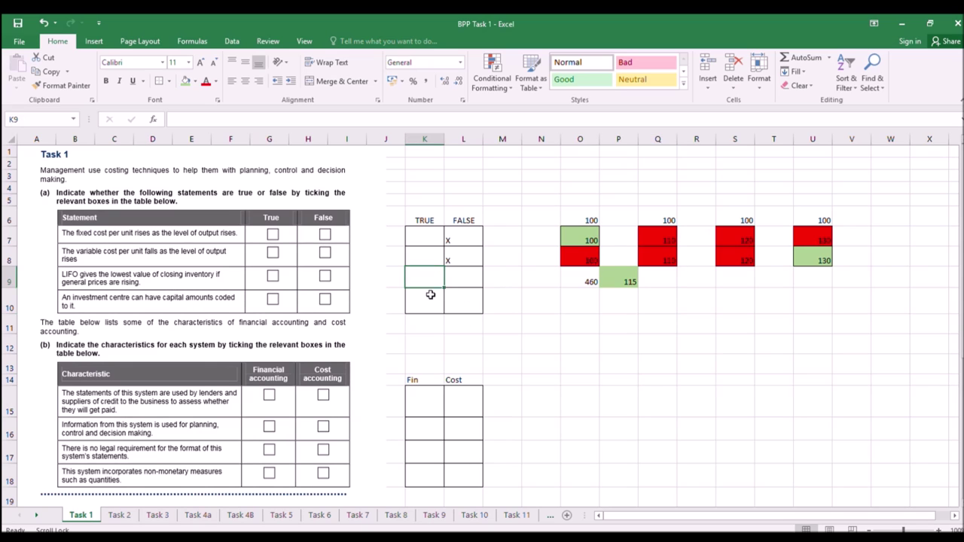
pyautogui.write('X')
pyautogui.press('Return')
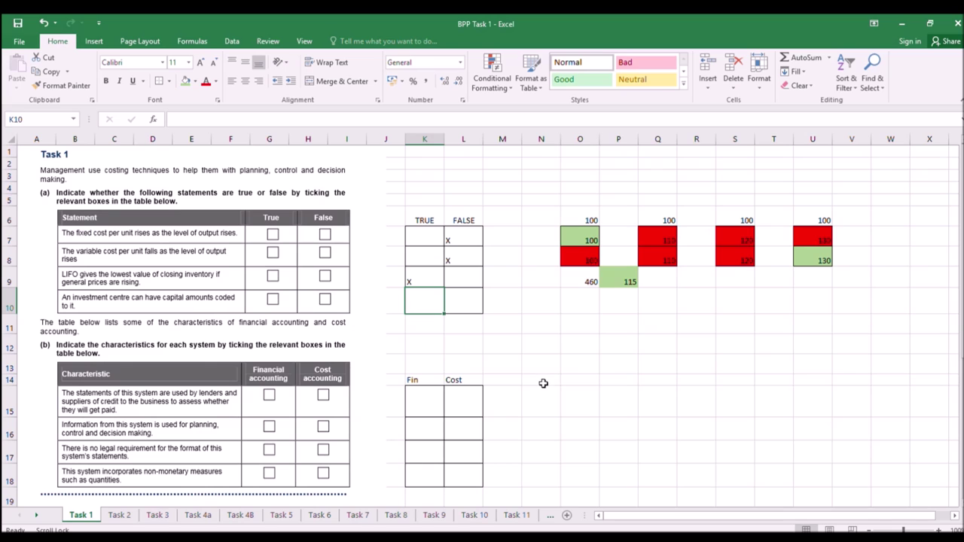
pyautogui.write('x')
pyautogui.press('Return')
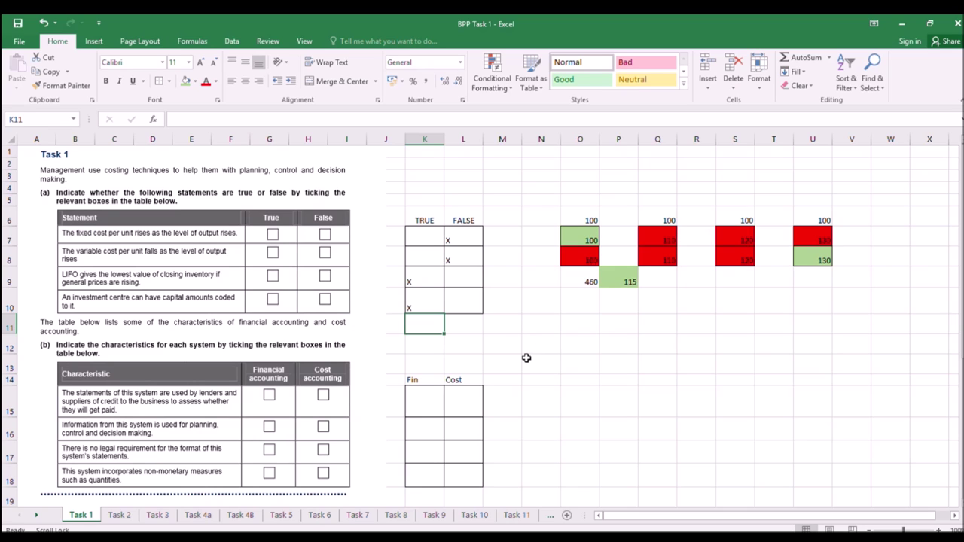
pyautogui.click(527, 359)
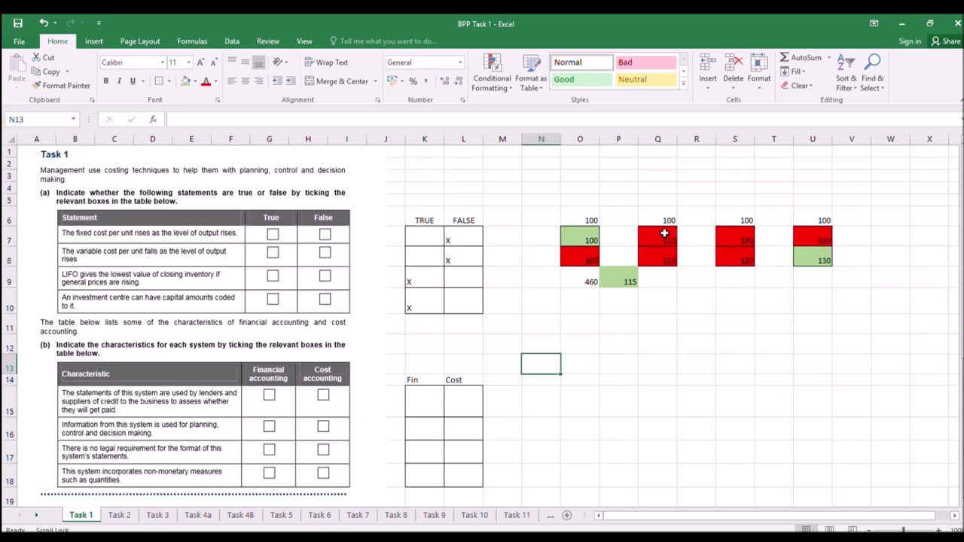
# Set U7 and U8 to 400, lifting the O9 total to 730 and P9 to 182.5.
pyautogui.click(801, 236)
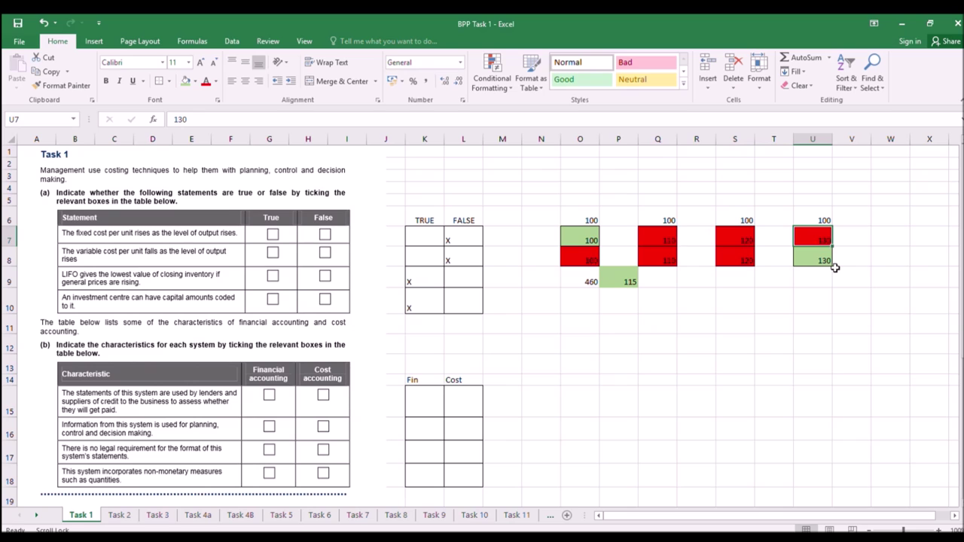
pyautogui.moveTo(837, 269); pyautogui.dragTo(833, 287)
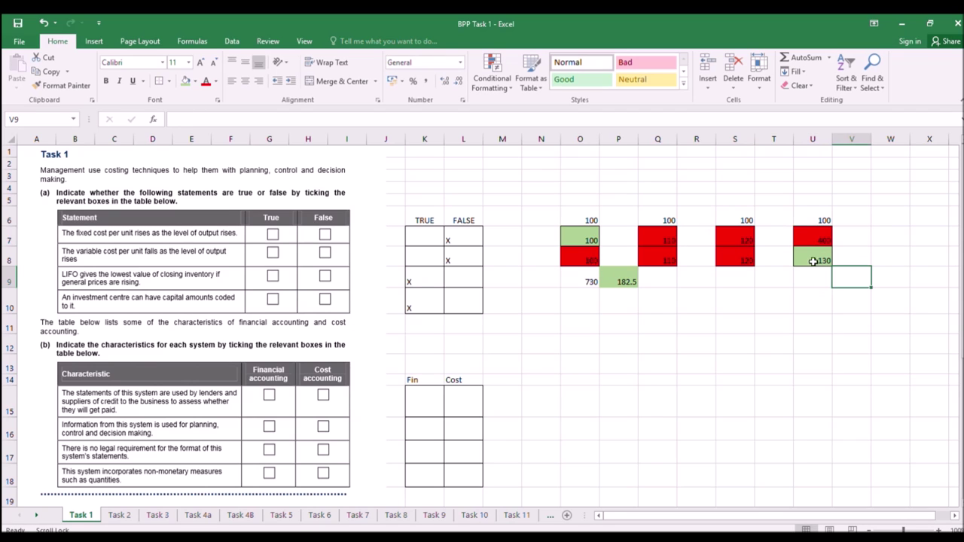
pyautogui.click(818, 260)
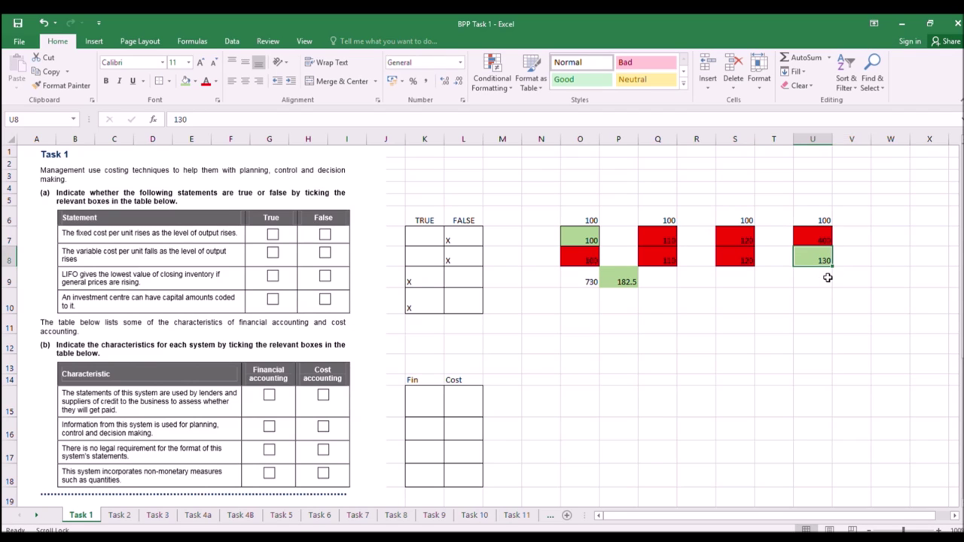
pyautogui.write('400')
pyautogui.press('Return')
pyautogui.press('Return')
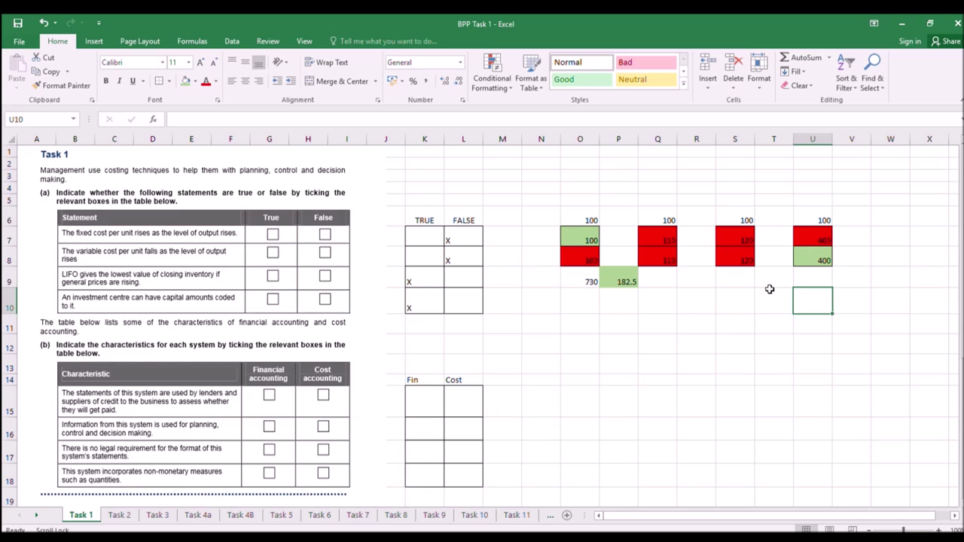
pyautogui.click(807, 235)
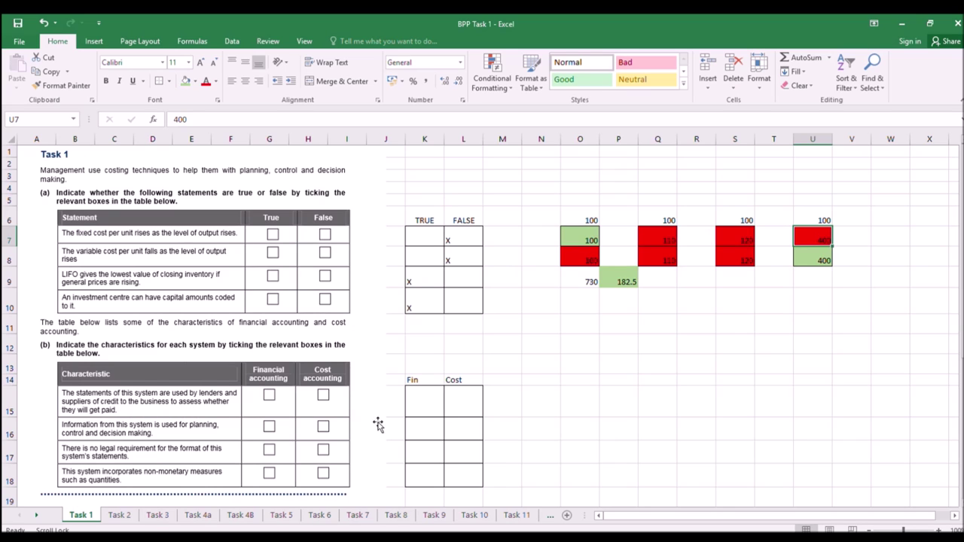
# Mark characteristic one Fin in K15 and rows 16, 17 and 18 Cost with an X.
pyautogui.click(413, 411)
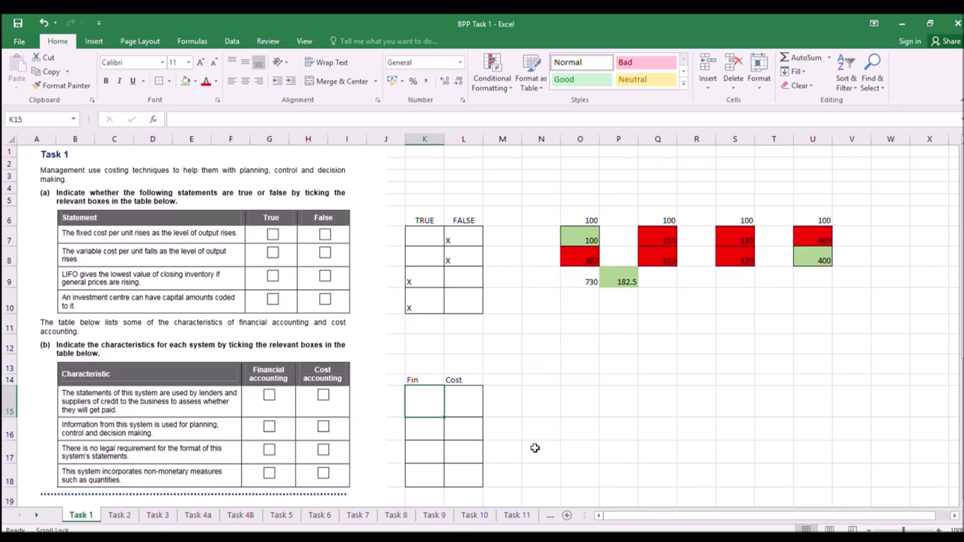
pyautogui.write('X')
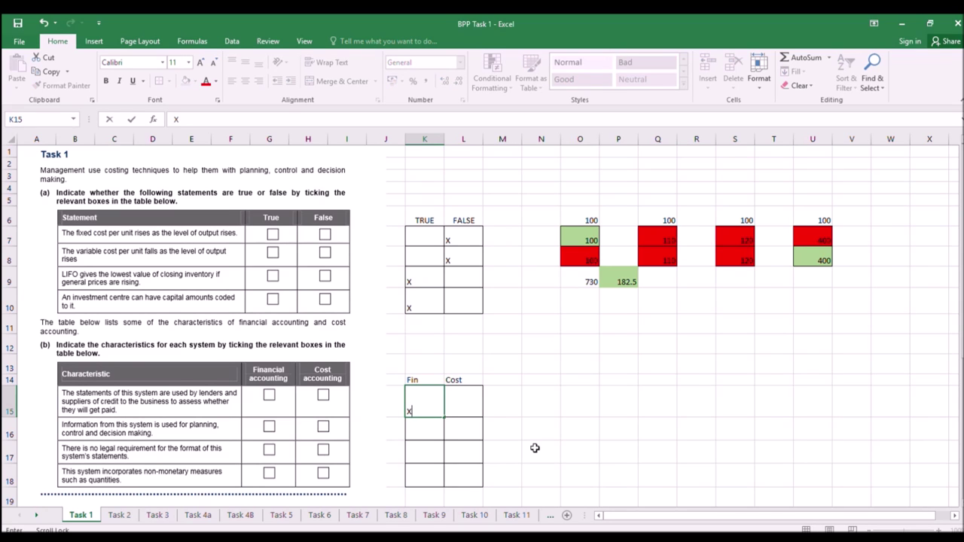
pyautogui.click(468, 429)
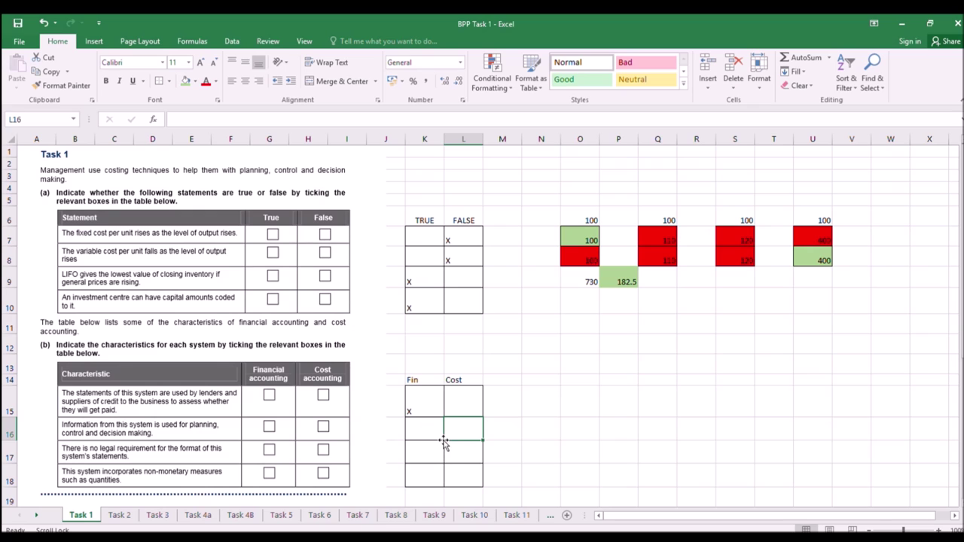
pyautogui.write('X')
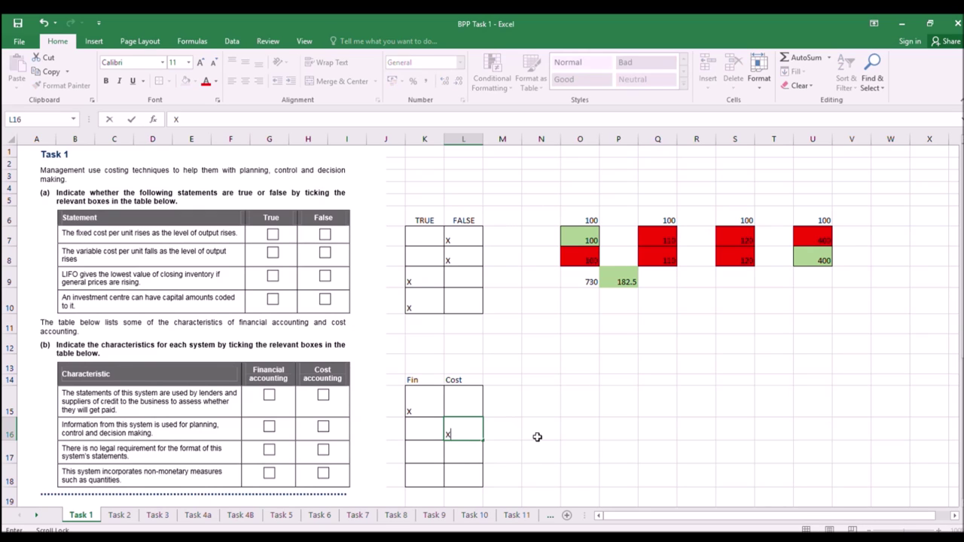
pyautogui.press('Return')
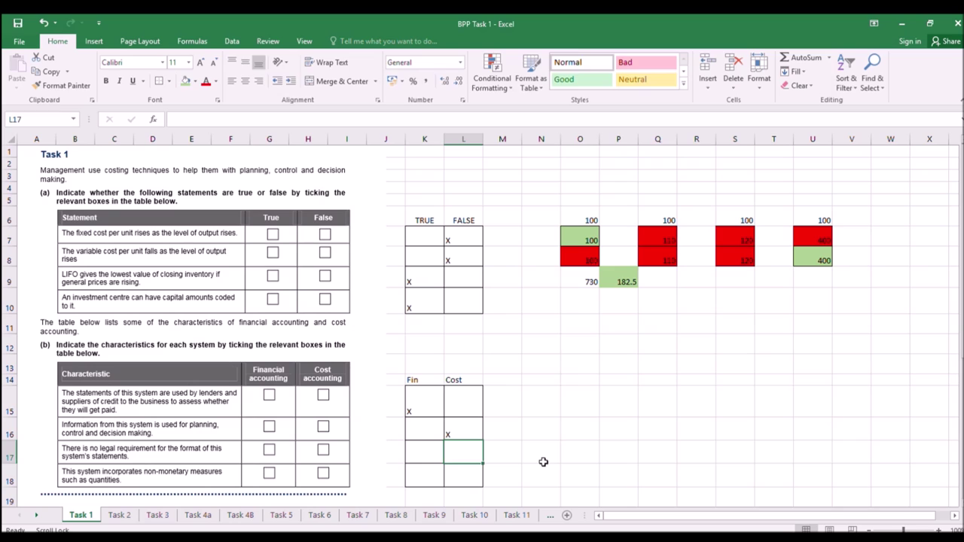
pyautogui.write('x')
pyautogui.press('Return')
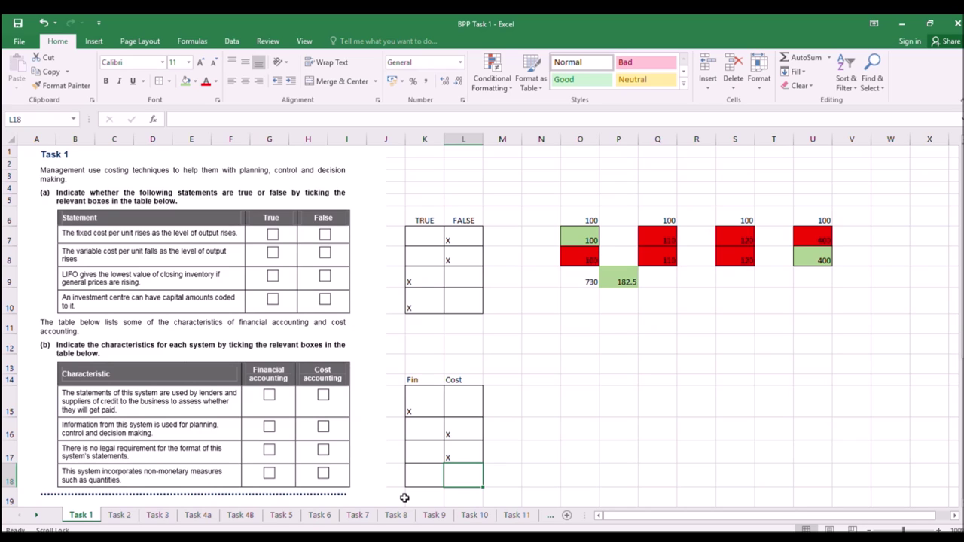
pyautogui.write('X')
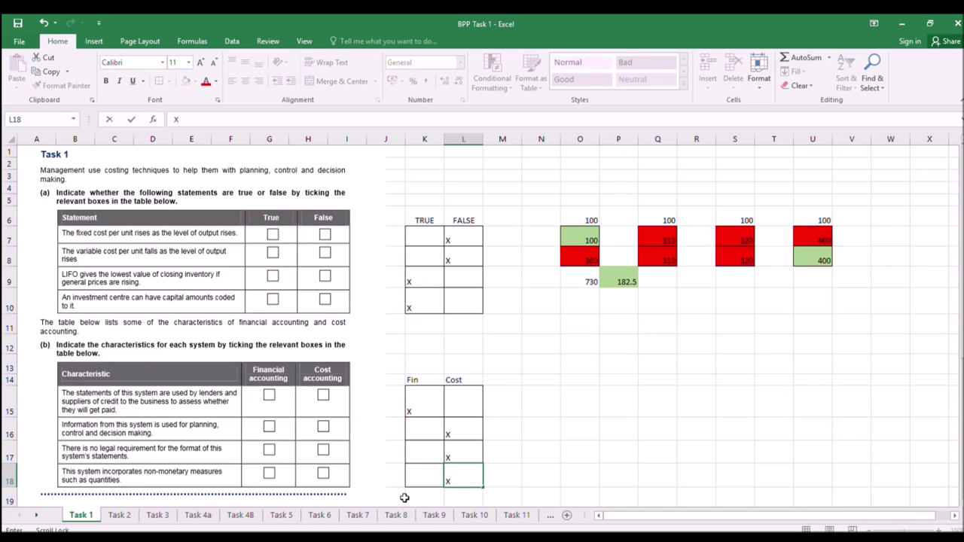
pyautogui.press('Return')
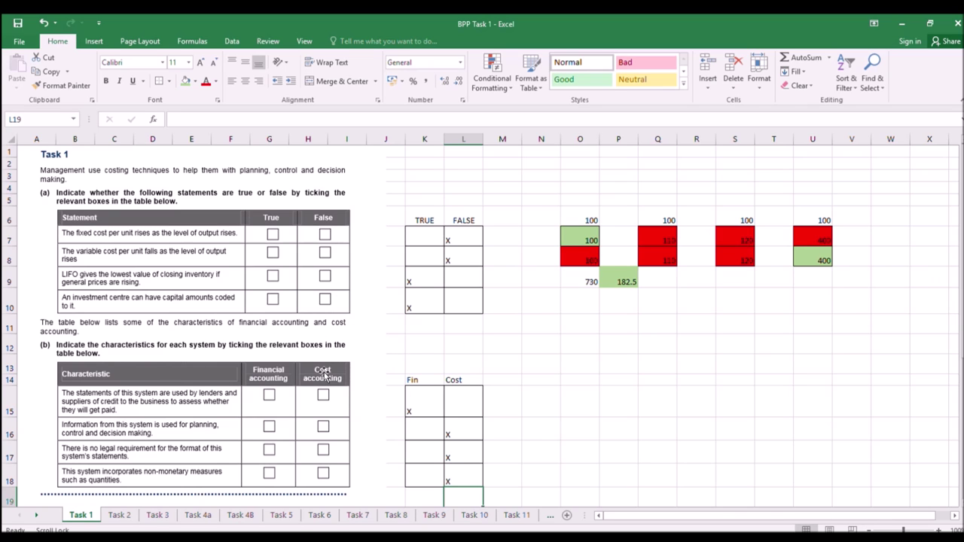
# Open the Task 2 sheet with its Fixed/Variable/Semi and Direct/Indirect answer grids.
pyautogui.click(122, 518)
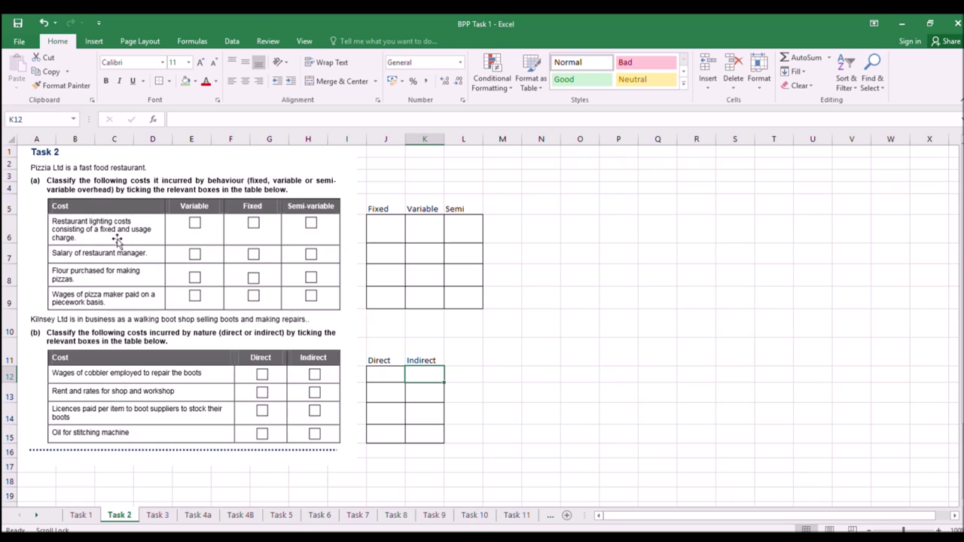
# Mark lighting costs as Semi in L6 and the manager's salary as Fixed in J7.
pyautogui.click(467, 229)
pyautogui.write('x')
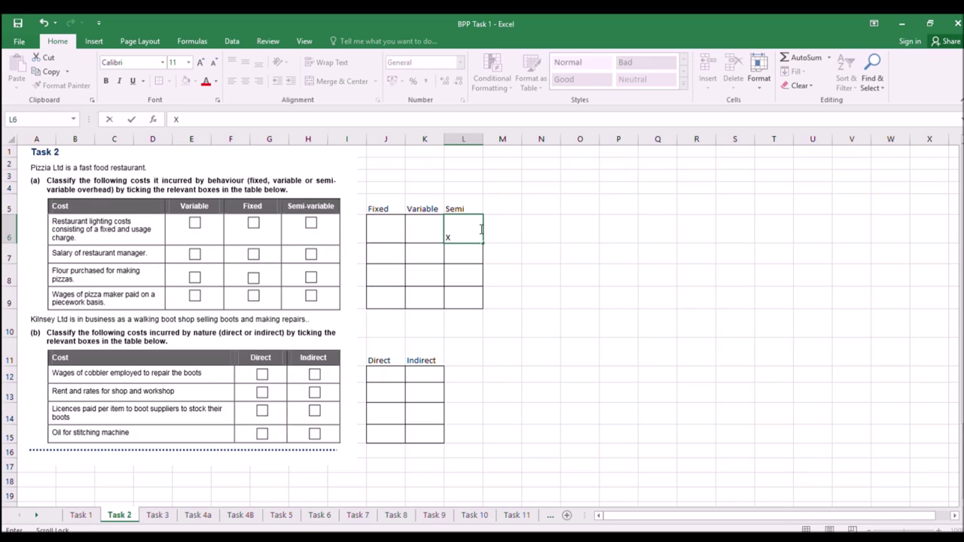
pyautogui.press('Return')
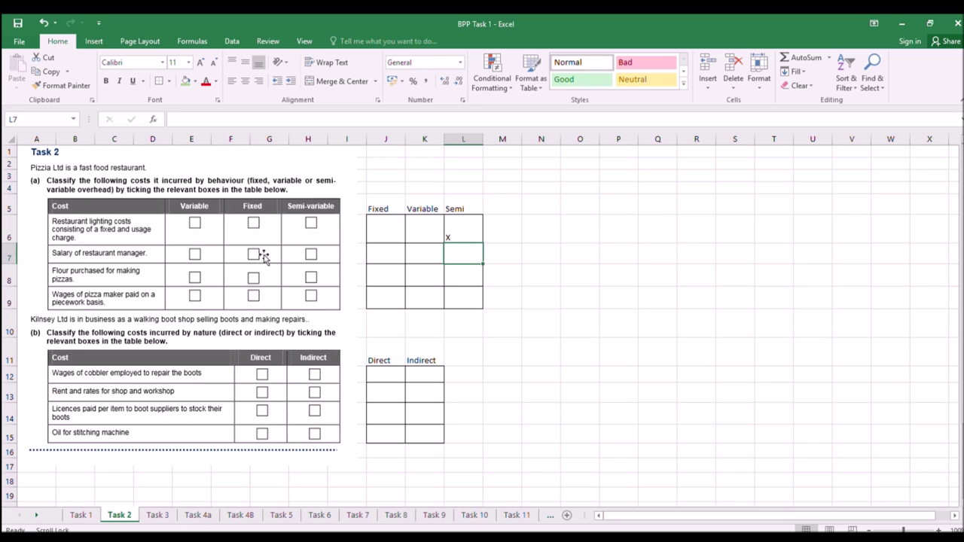
pyautogui.click(431, 251)
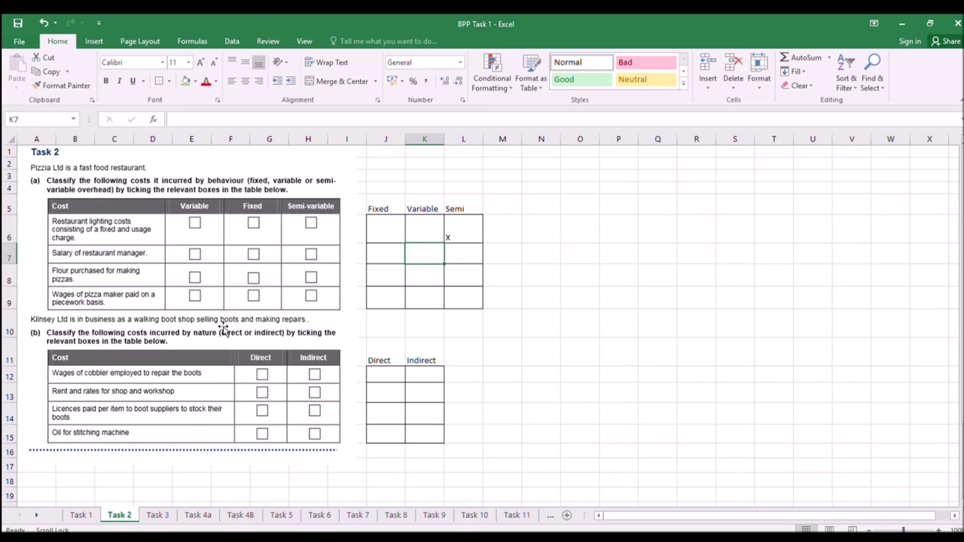
pyautogui.click(393, 251)
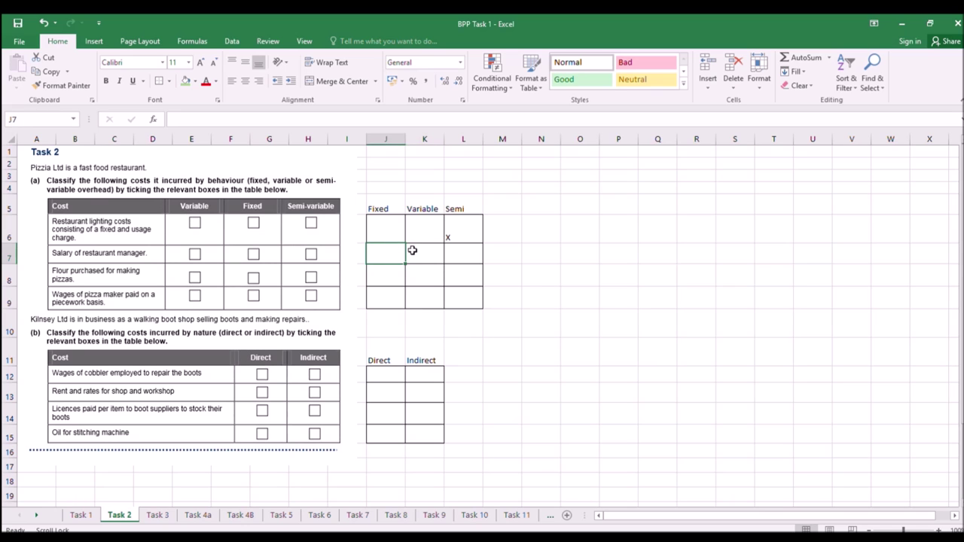
pyautogui.write('x')
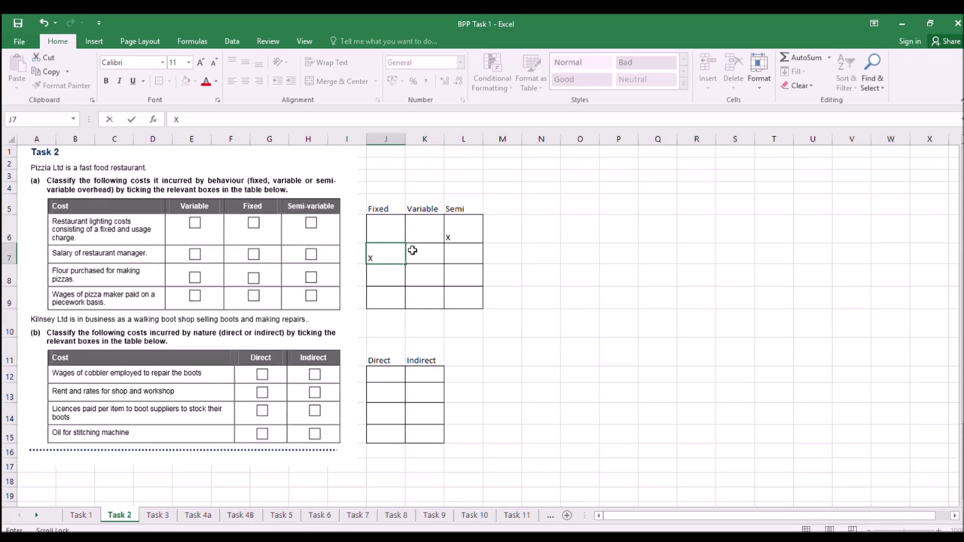
pyautogui.click(336, 309)
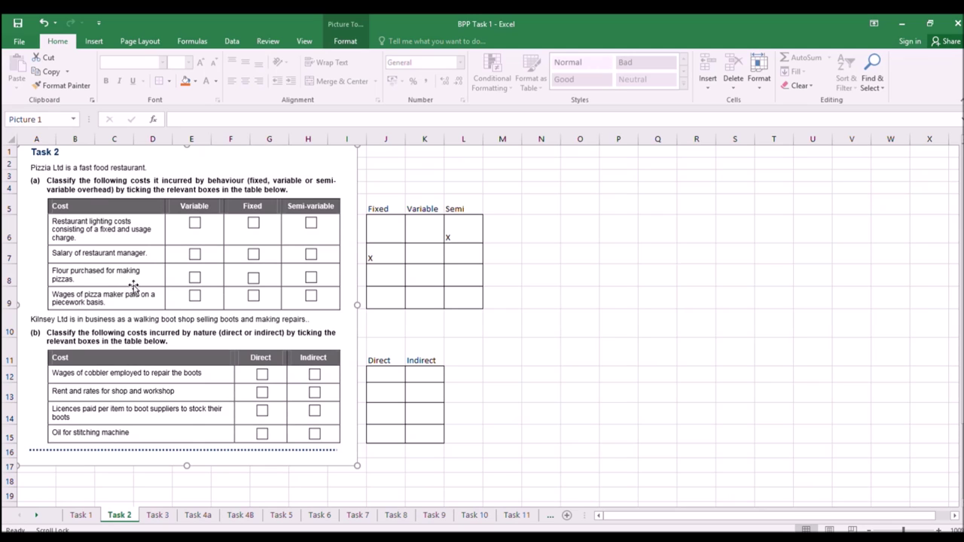
# Mark pizza flour and piecework wages as Variable in K8 and K9.
pyautogui.click(425, 282)
pyautogui.write('X')
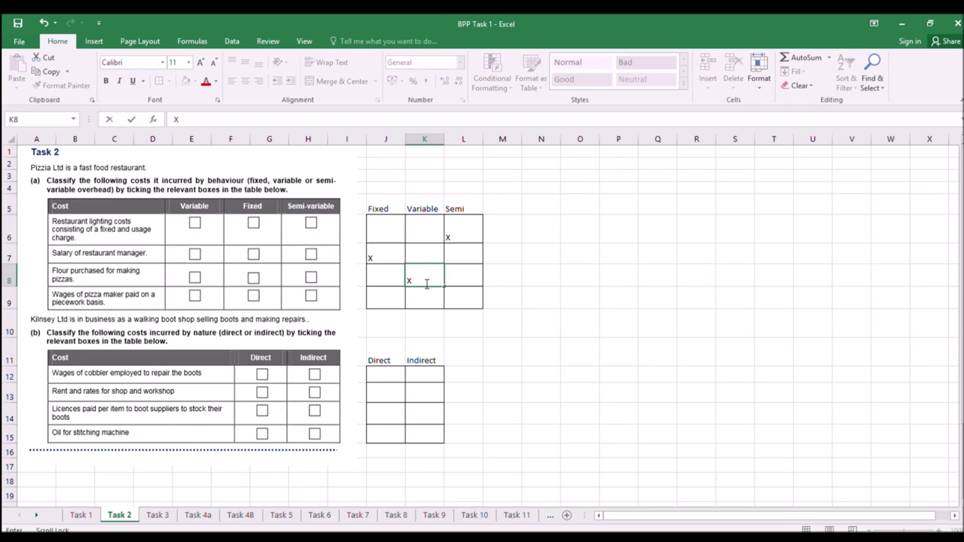
pyautogui.click(396, 300)
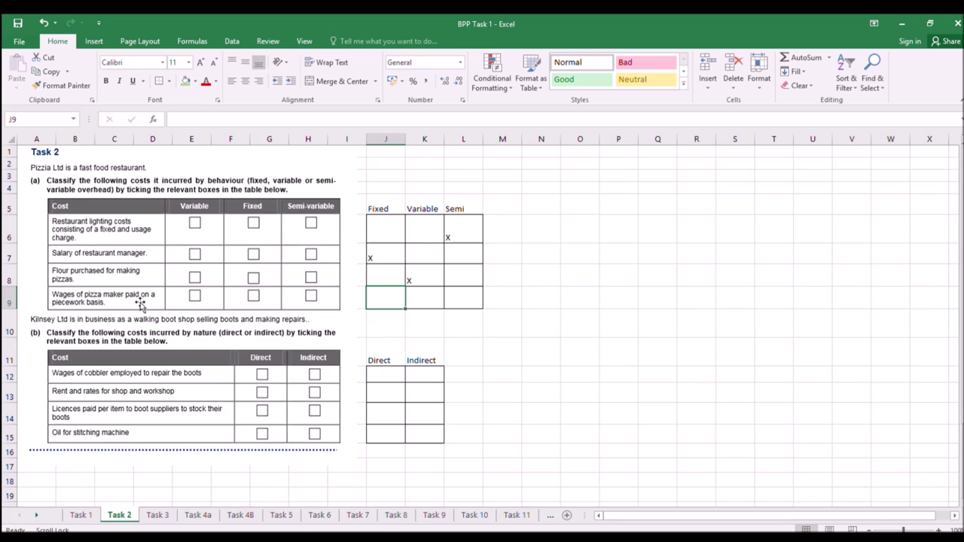
pyautogui.click(430, 301)
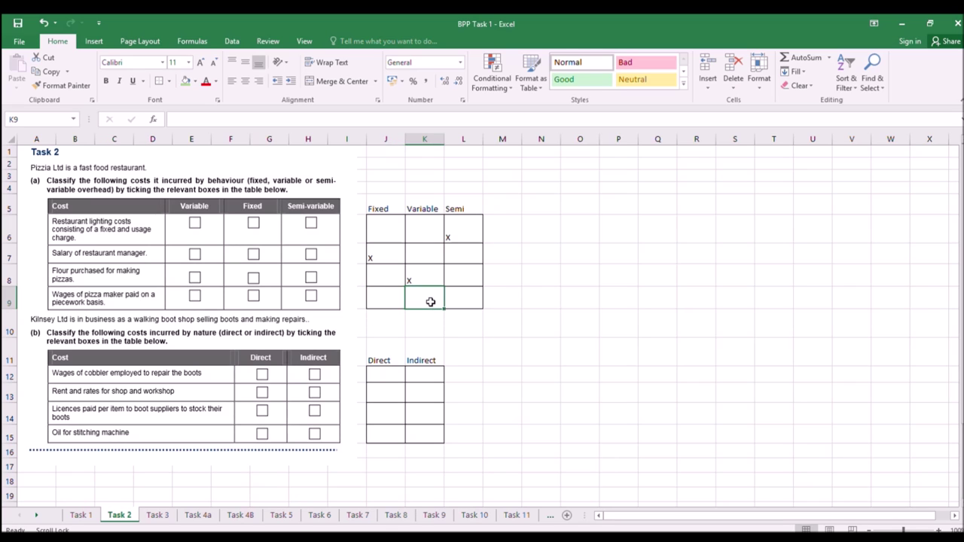
pyautogui.write('x')
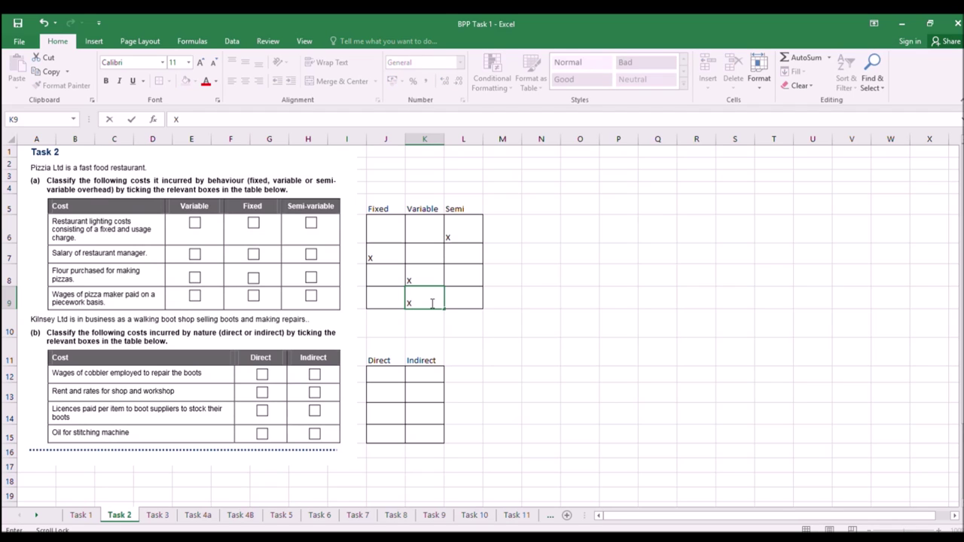
pyautogui.click(452, 341)
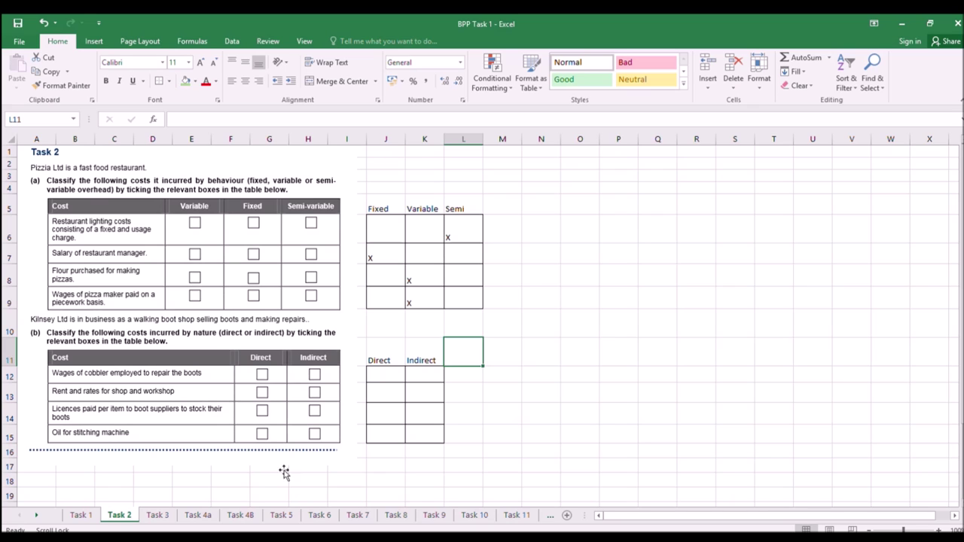
pyautogui.click(245, 482)
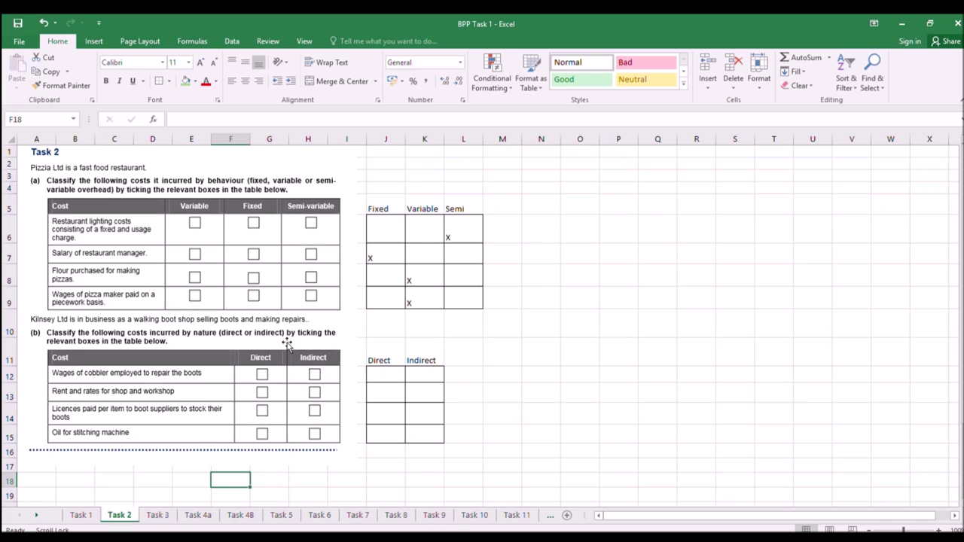
# Put an x in J12 and J14 (wages, licences Direct) and in K13 and K15 (rent and rates, machine oil Indirect).
pyautogui.click(379, 372)
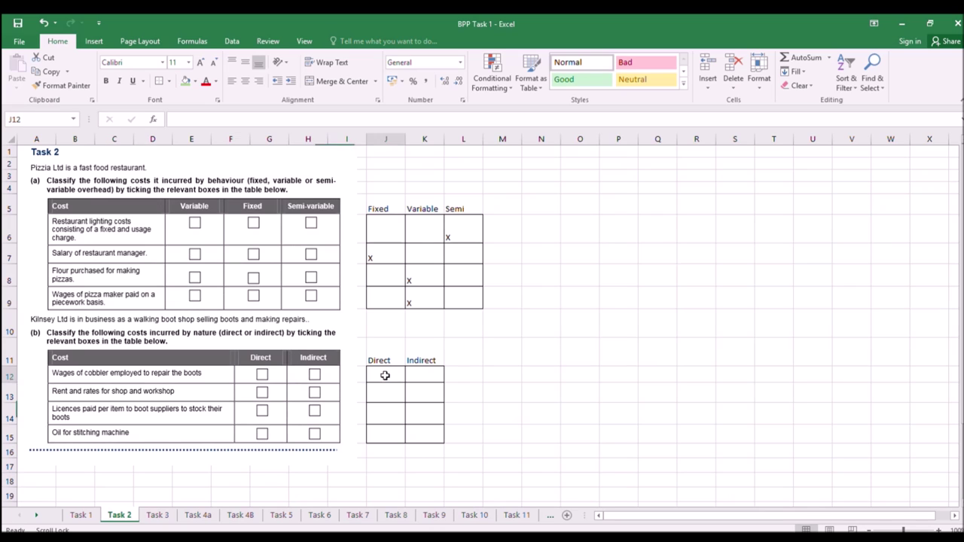
pyautogui.write('x')
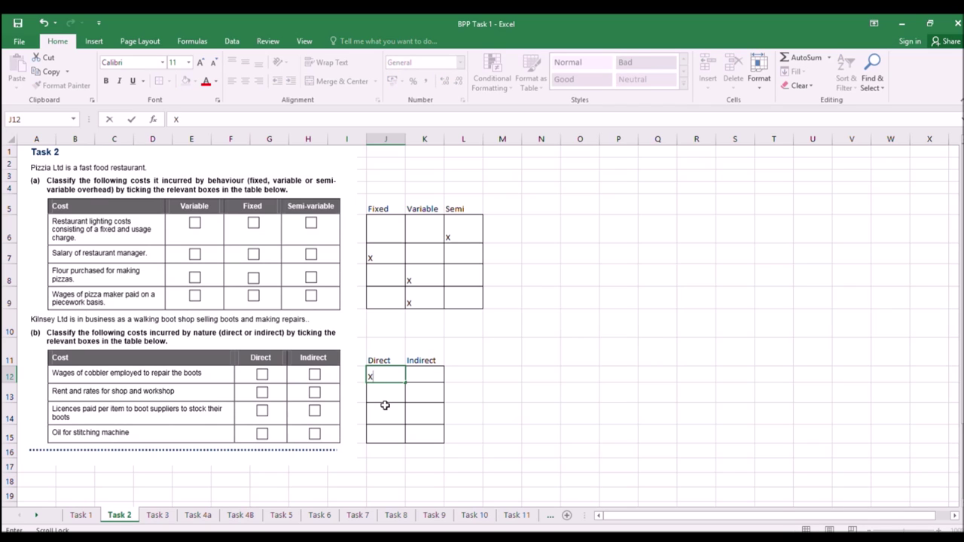
pyautogui.press('Return')
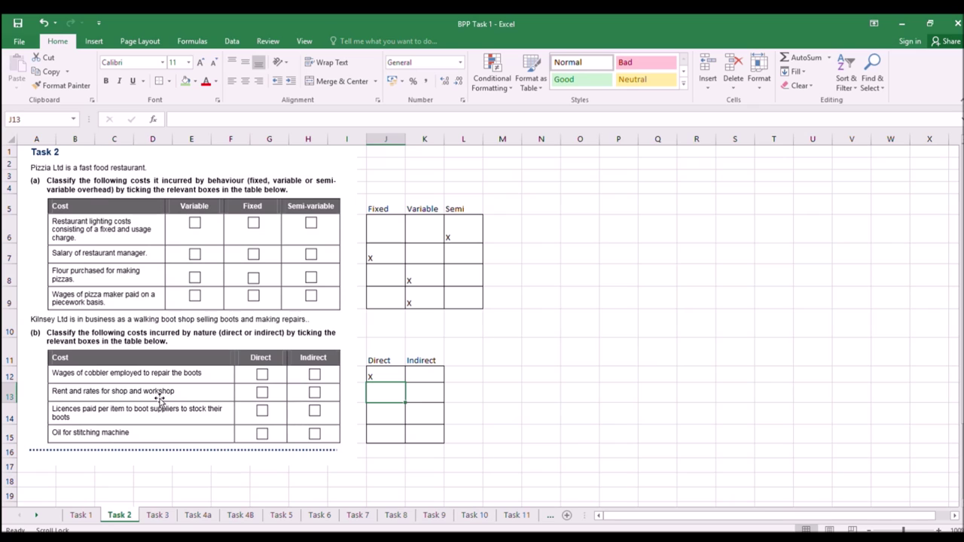
pyautogui.click(430, 396)
pyautogui.write('x')
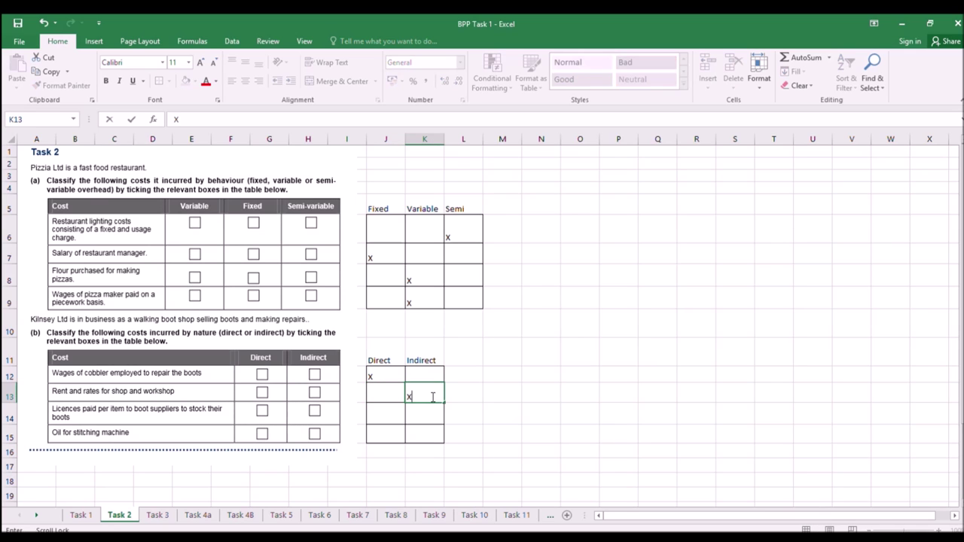
pyautogui.press('Return')
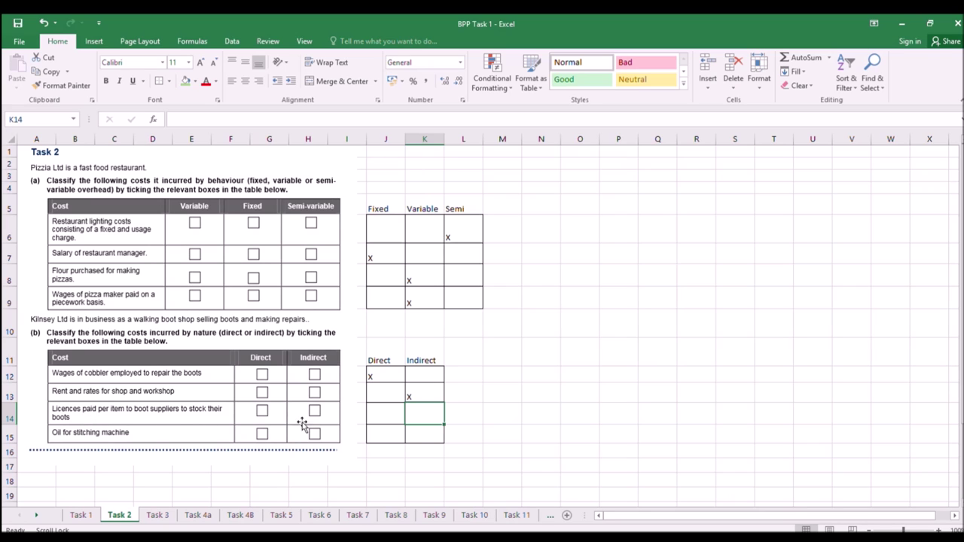
pyautogui.click(391, 412)
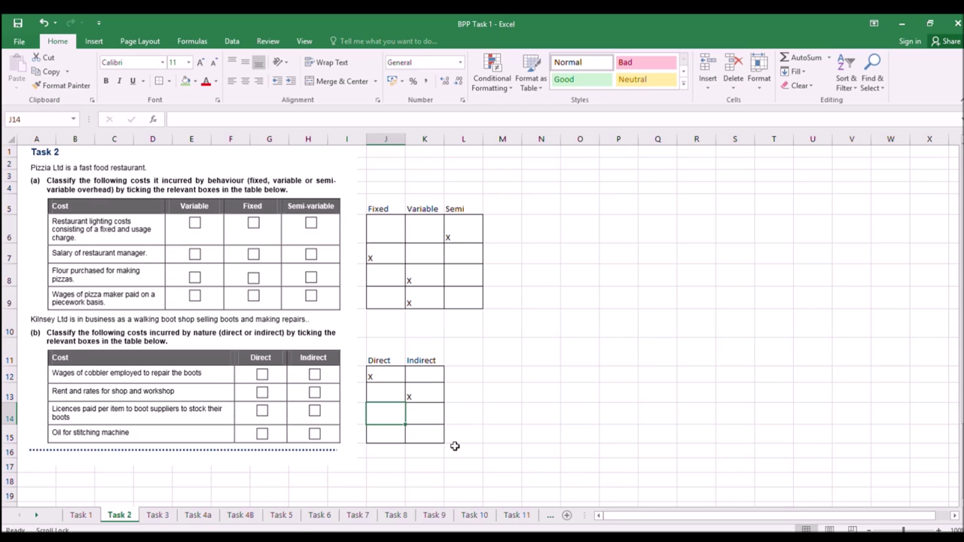
pyautogui.write('x')
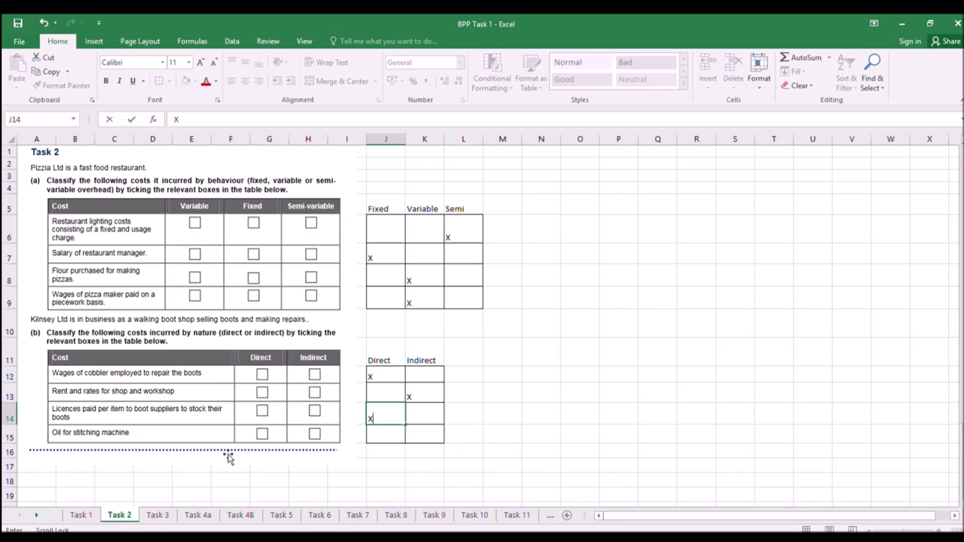
pyautogui.click(83, 454)
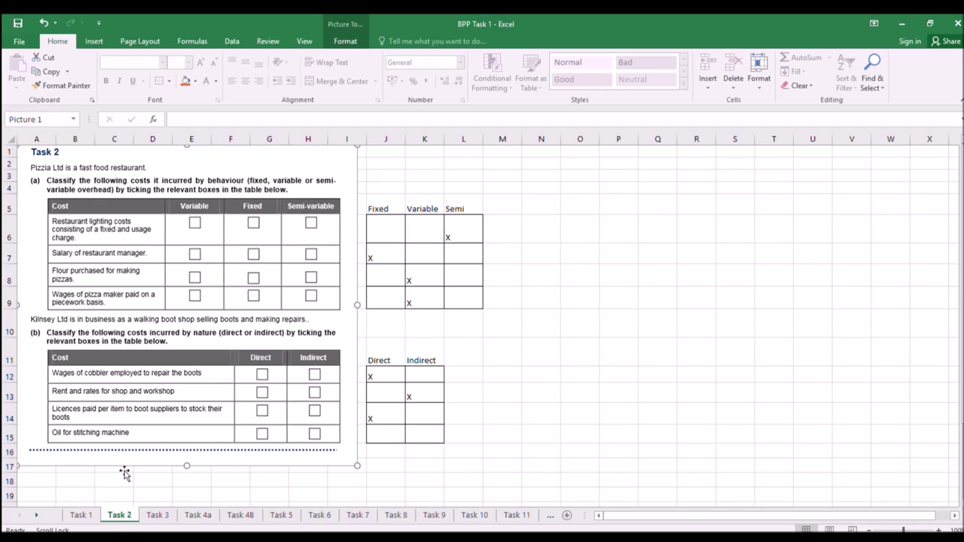
pyautogui.click(419, 433)
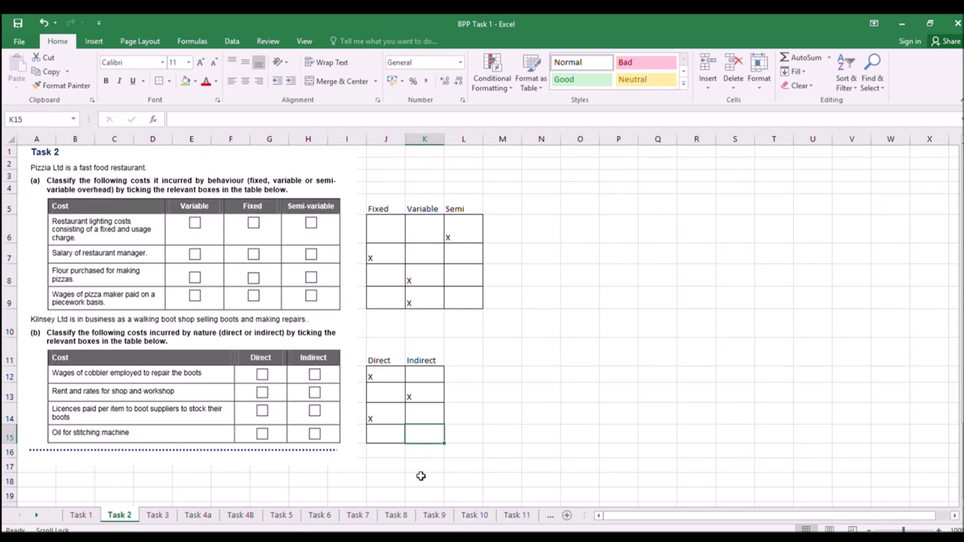
pyautogui.write('x')
pyautogui.click(464, 463)
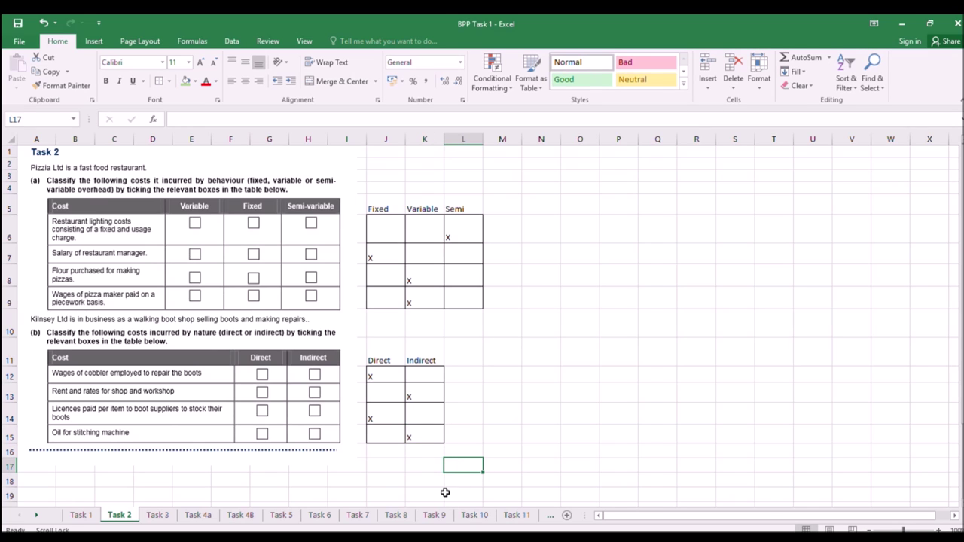
pyautogui.click(155, 515)
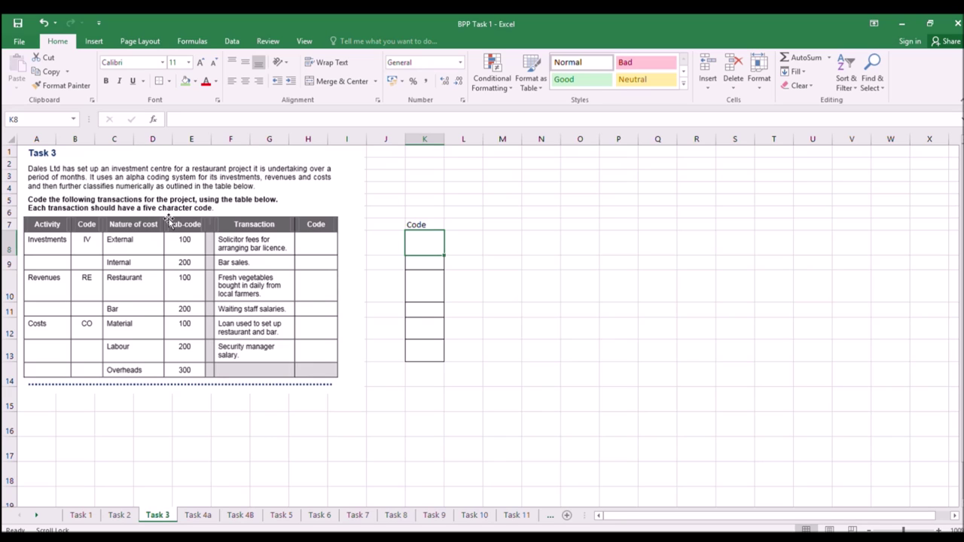
# Enter the practice codes 1, 2, 3, 3, 1, 2, 3 in N4:N10.
pyautogui.click(550, 188)
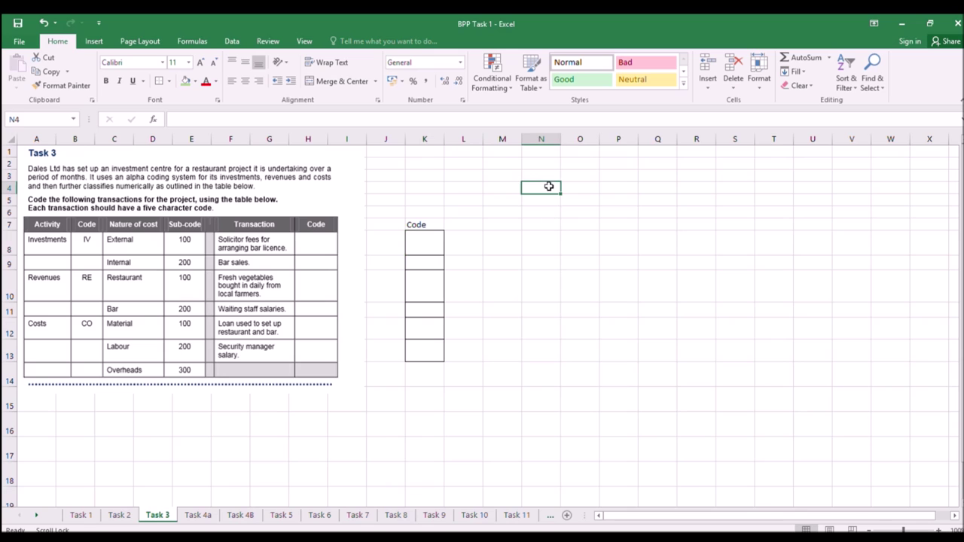
pyautogui.scroll(-1, 583, 245)
pyautogui.write('1')
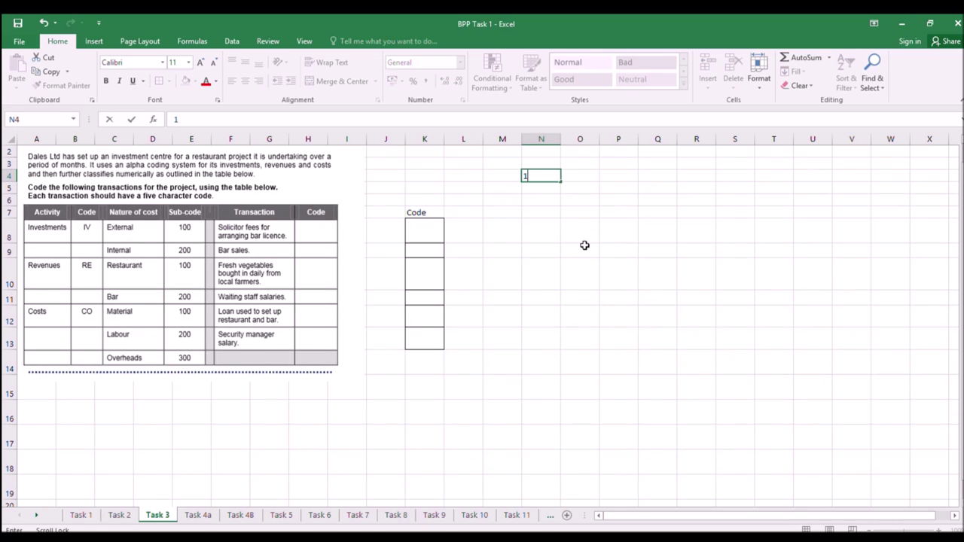
pyautogui.press('Return')
pyautogui.write('2')
pyautogui.click(537, 211)
pyautogui.write('3')
pyautogui.click(540, 201)
pyautogui.write('3')
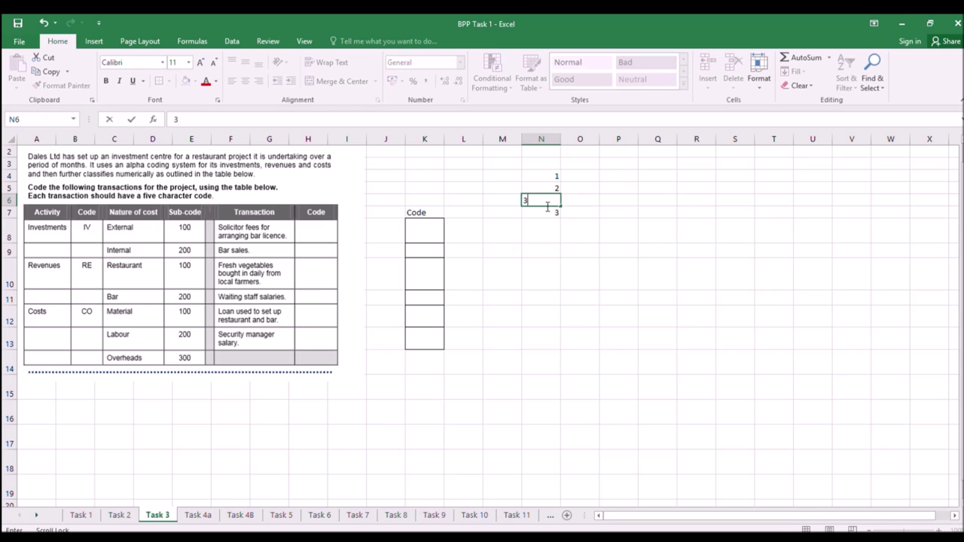
pyautogui.click(547, 225)
pyautogui.write('1')
pyautogui.click(546, 251)
pyautogui.write('2')
pyautogui.click(546, 277)
pyautogui.write('3')
pyautogui.click(571, 293)
# Put 100 in O4 and fill it down to O10.
pyautogui.click(577, 174)
pyautogui.write('100')
pyautogui.hotkey('ctrl', 'Return')
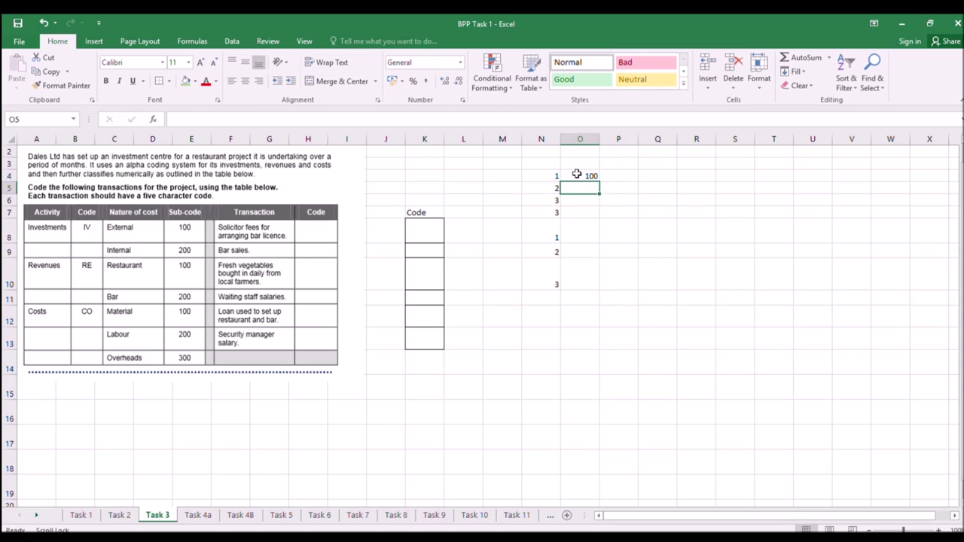
pyautogui.moveTo(598, 183); pyautogui.dragTo(599, 289)
# Enter 1, 2, 3 in Q3:Q5 and begin a =SUMIF( formula in R3.
pyautogui.scroll(1, 538, 191)
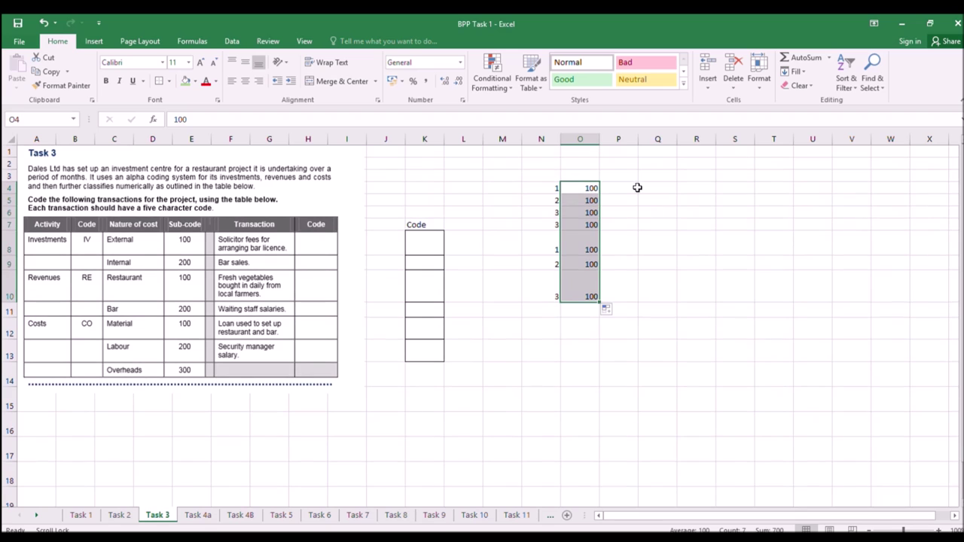
pyautogui.click(653, 175)
pyautogui.write('1')
pyautogui.press('Return')
pyautogui.write('2')
pyautogui.press('Return')
pyautogui.write('3')
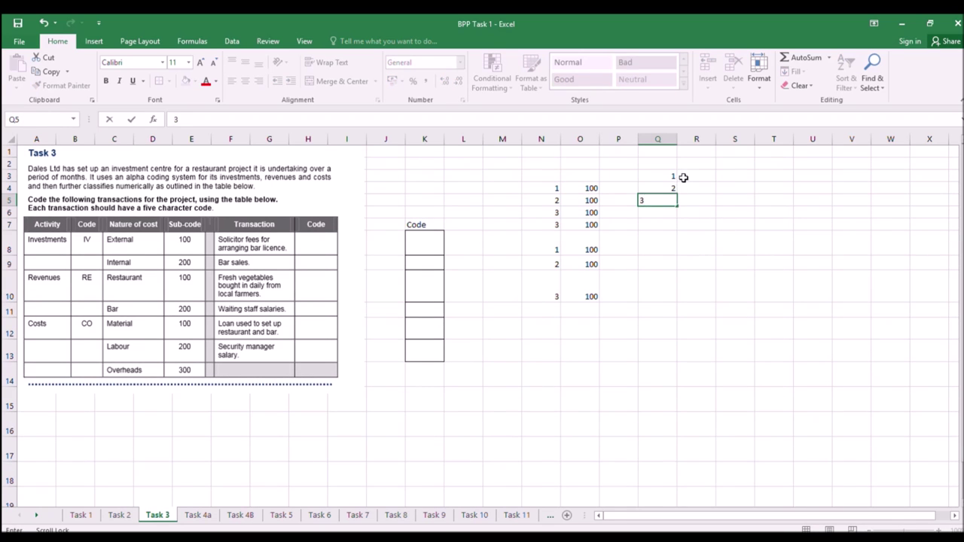
pyautogui.click(682, 176)
pyautogui.write('=sumif(')
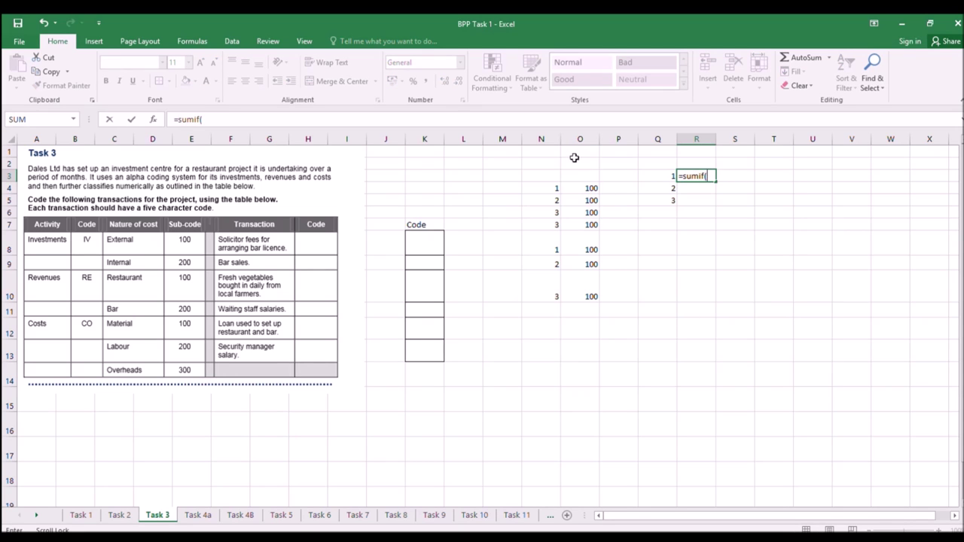
# Complete =SUMIF(N:N,Q3,O:O) in R3 and copy it down to R5.
pyautogui.click(555, 142)
pyautogui.write(',')
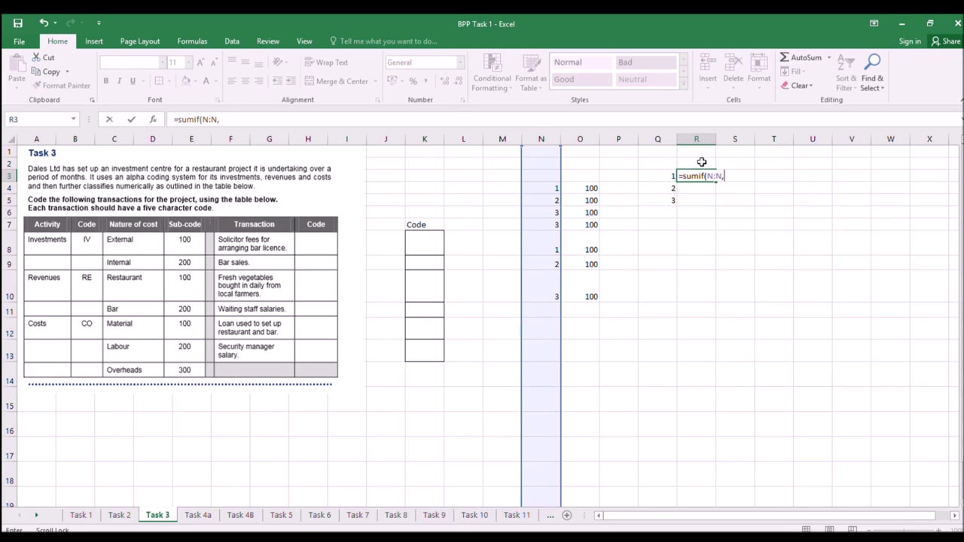
pyautogui.click(658, 175)
pyautogui.write(',')
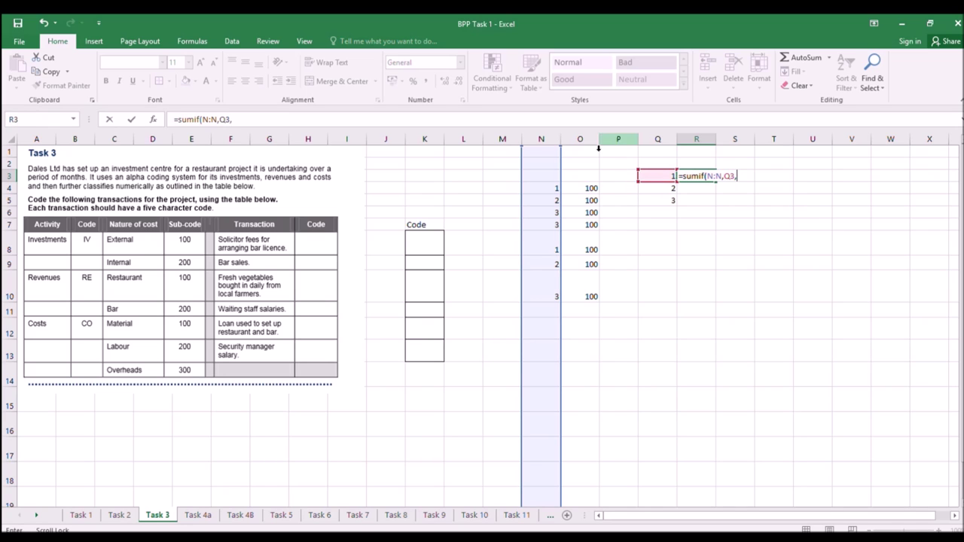
pyautogui.click(579, 139)
pyautogui.press('Return')
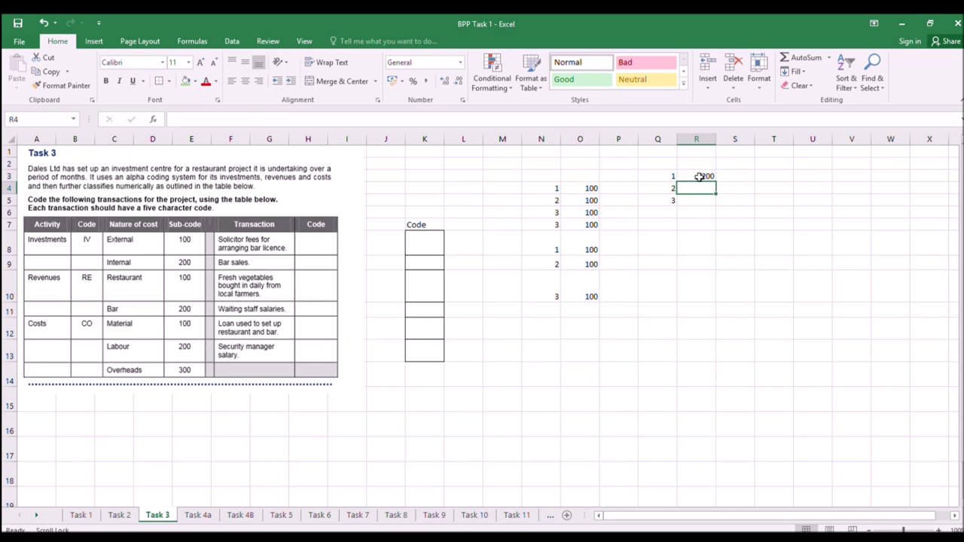
pyautogui.click(705, 176)
pyautogui.moveTo(716, 182); pyautogui.dragTo(713, 201)
pyautogui.click(695, 242)
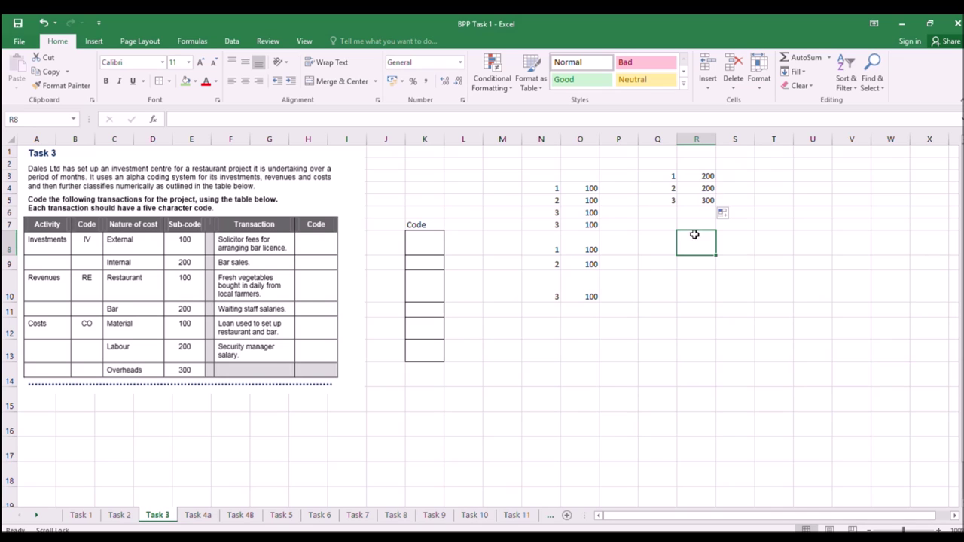
# Change O5 to 400 so the code 2 total rises to 500.
pyautogui.click(586, 201)
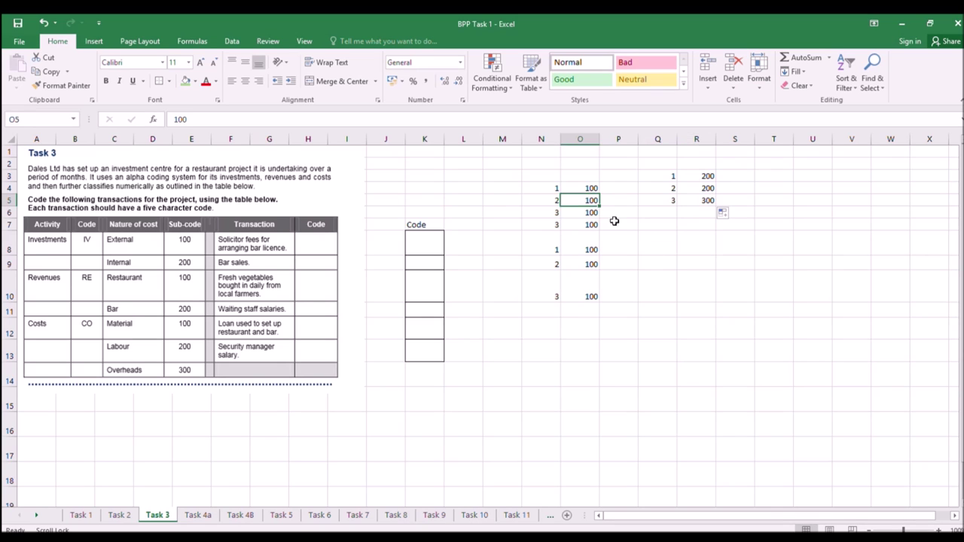
pyautogui.write('4')
pyautogui.press('Return')
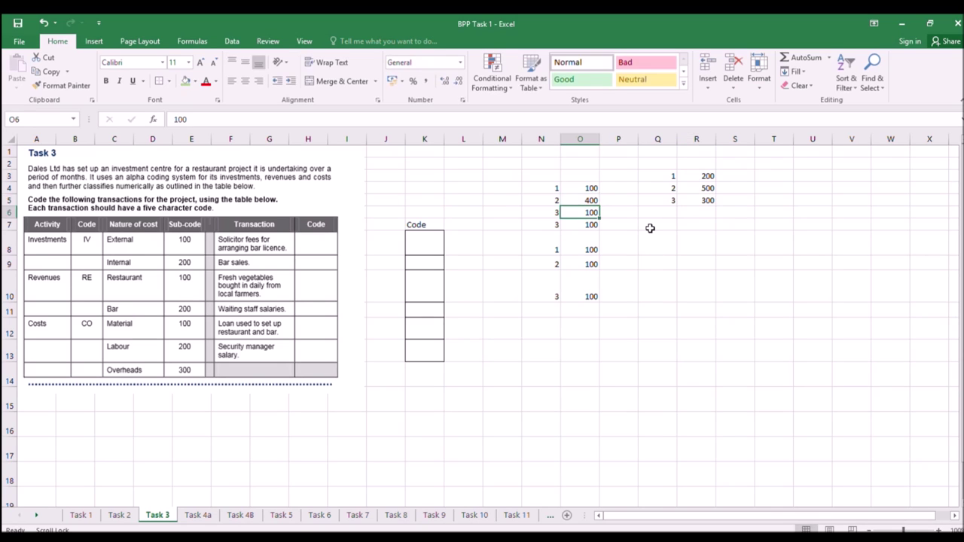
pyautogui.click(656, 306)
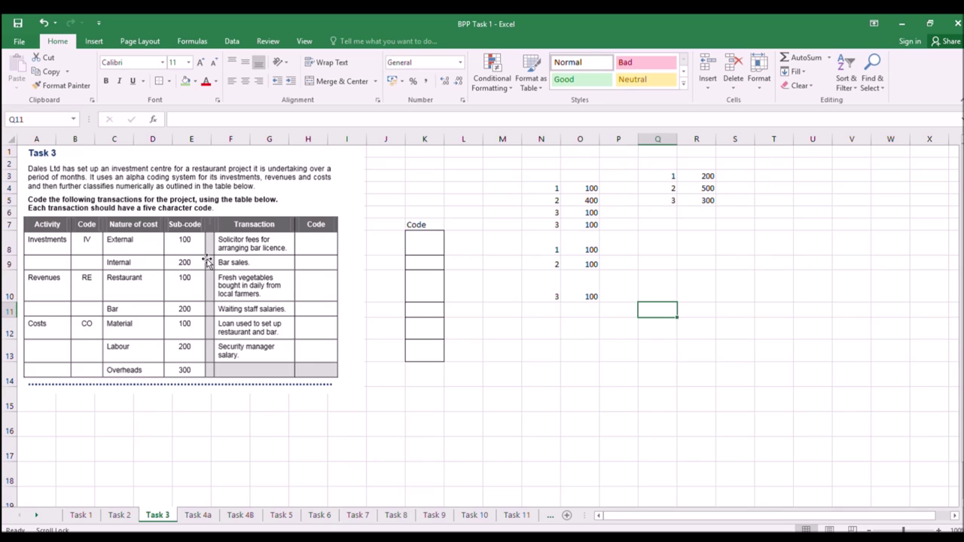
# Relabel N4:N7 as IV100, IV200, RE100 and CO100.
pyautogui.click(531, 189)
pyautogui.write('I')
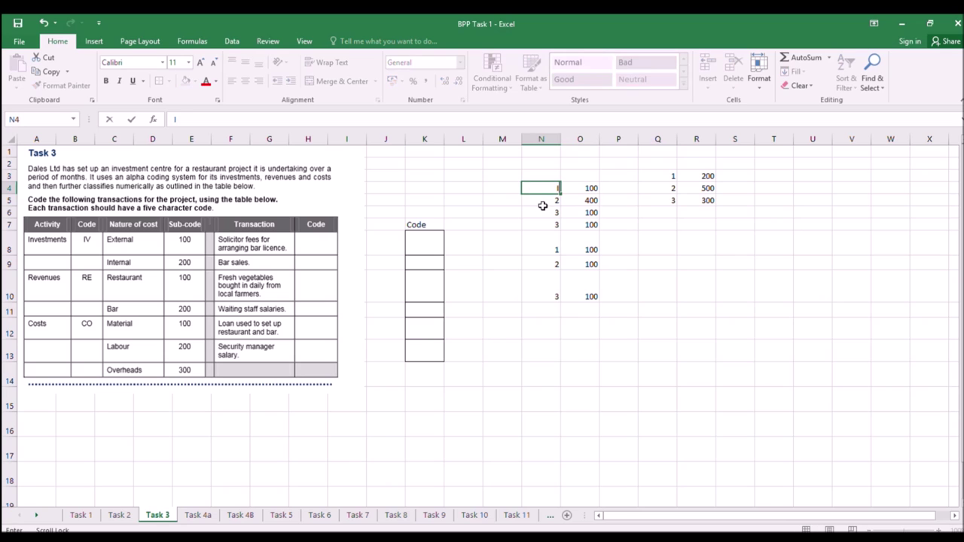
pyautogui.write('V100')
pyautogui.press('Return')
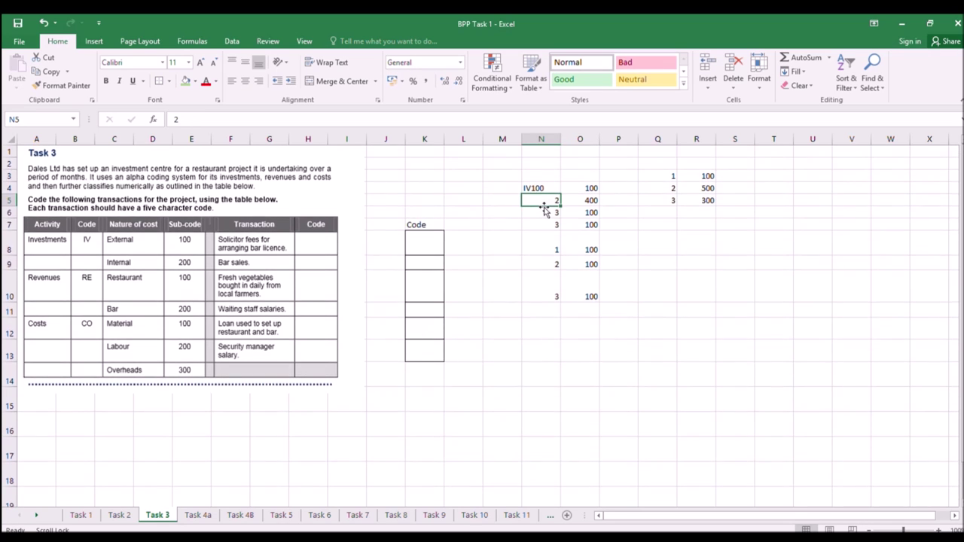
pyautogui.write('I')
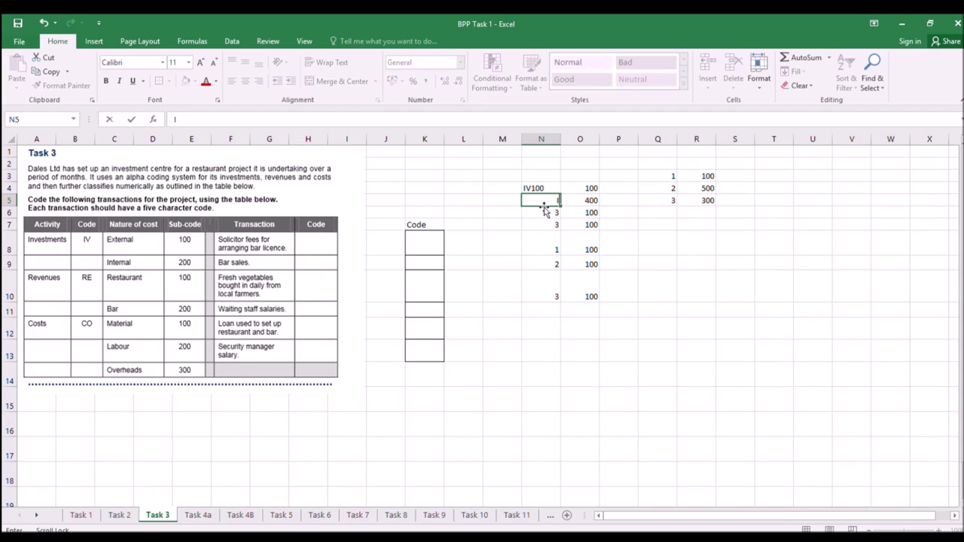
pyautogui.write('V200')
pyautogui.click(555, 245)
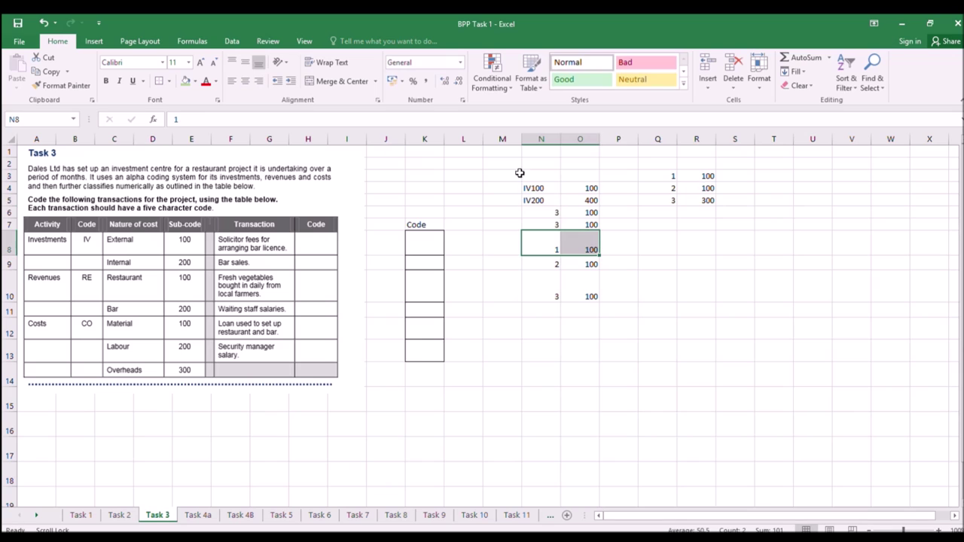
pyautogui.click(548, 225)
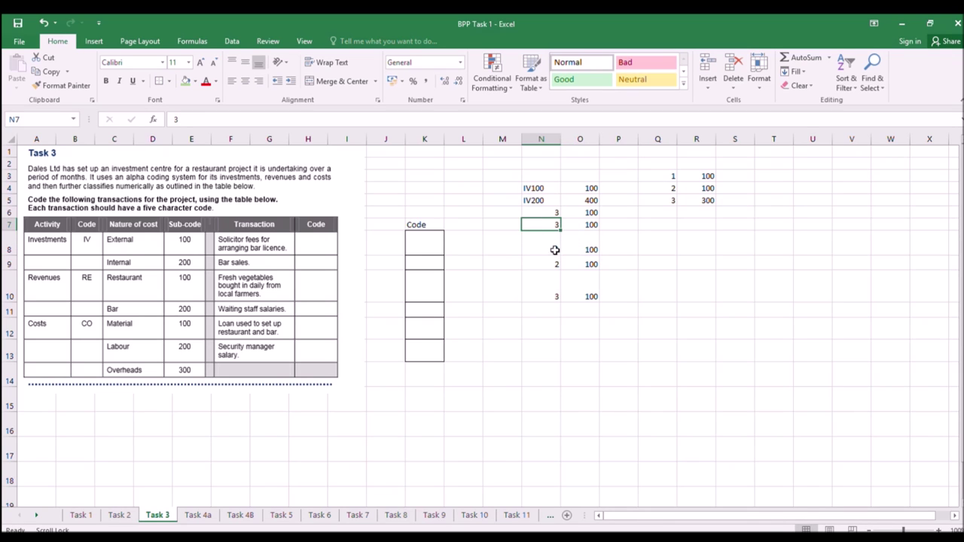
pyautogui.write('CO')
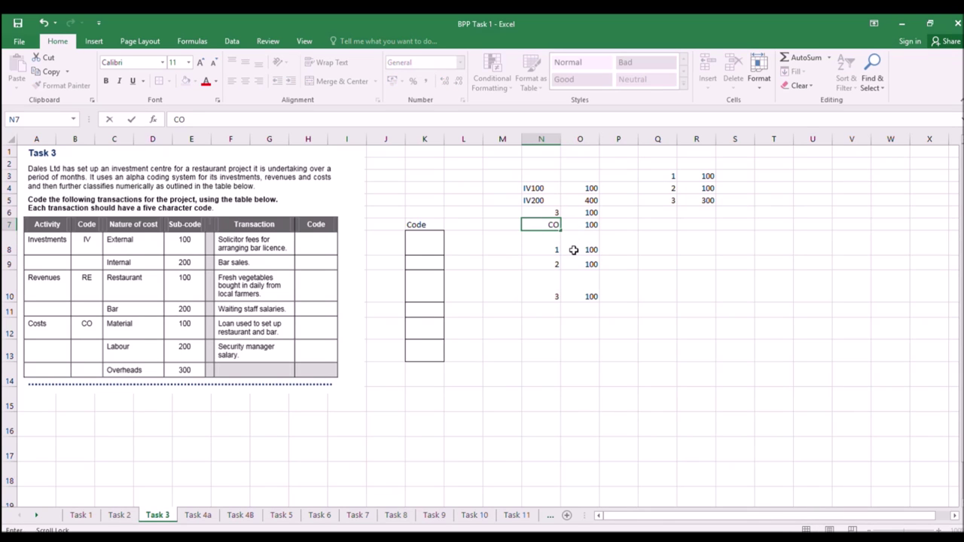
pyautogui.write('100')
pyautogui.press('Return')
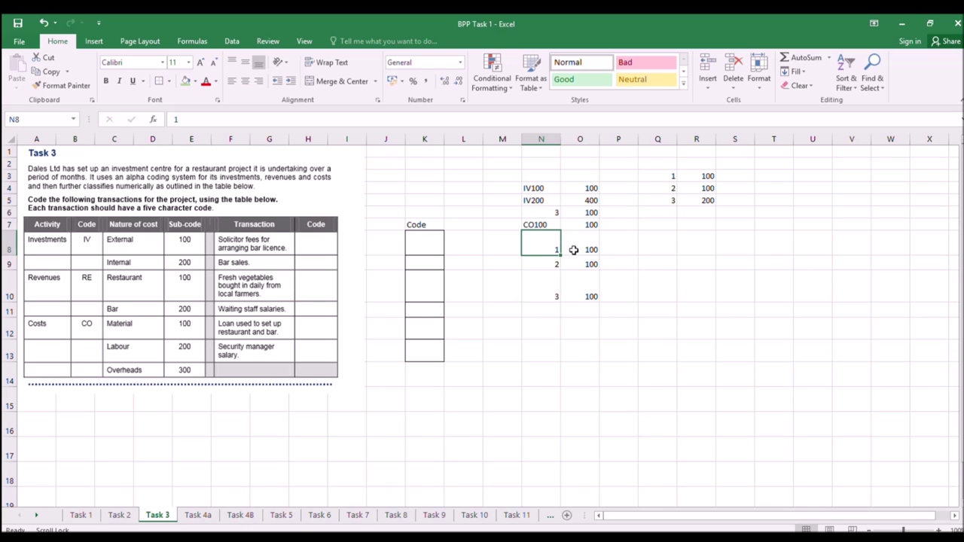
pyautogui.click(549, 210)
pyautogui.write('RE')
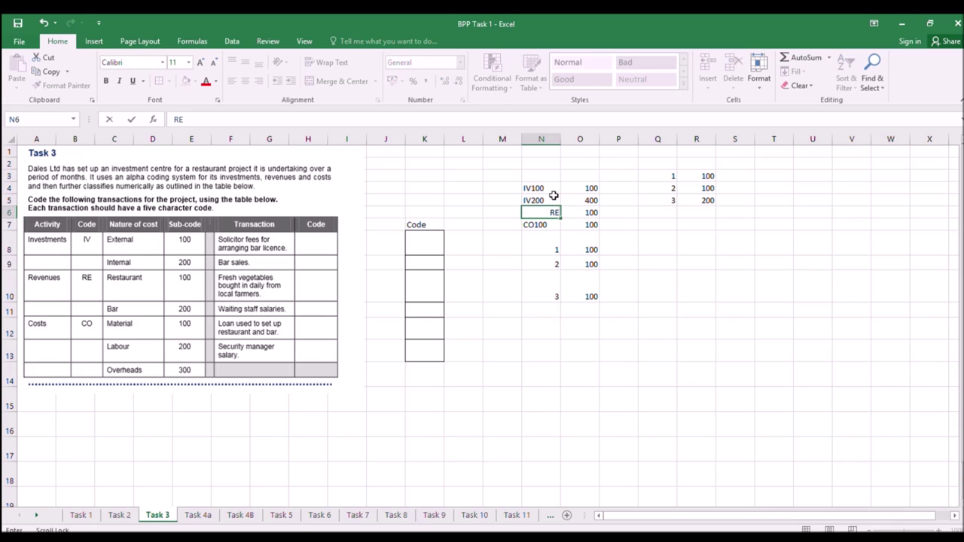
pyautogui.write('100')
pyautogui.press('Return')
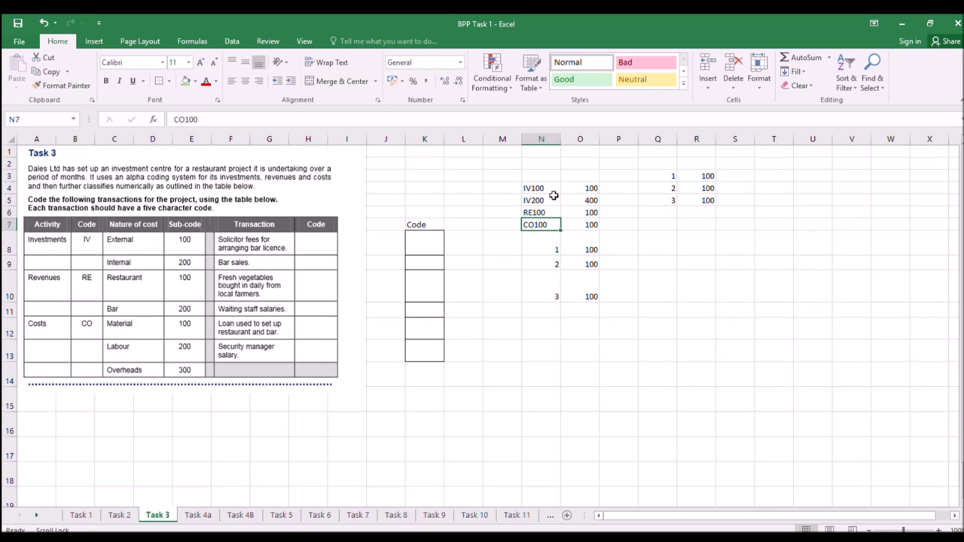
# Copy N5:N6 and paste it below, giving IV200, IV200 and RE100 in rows 8–10.
pyautogui.moveTo(553, 195); pyautogui.dragTo(546, 206)
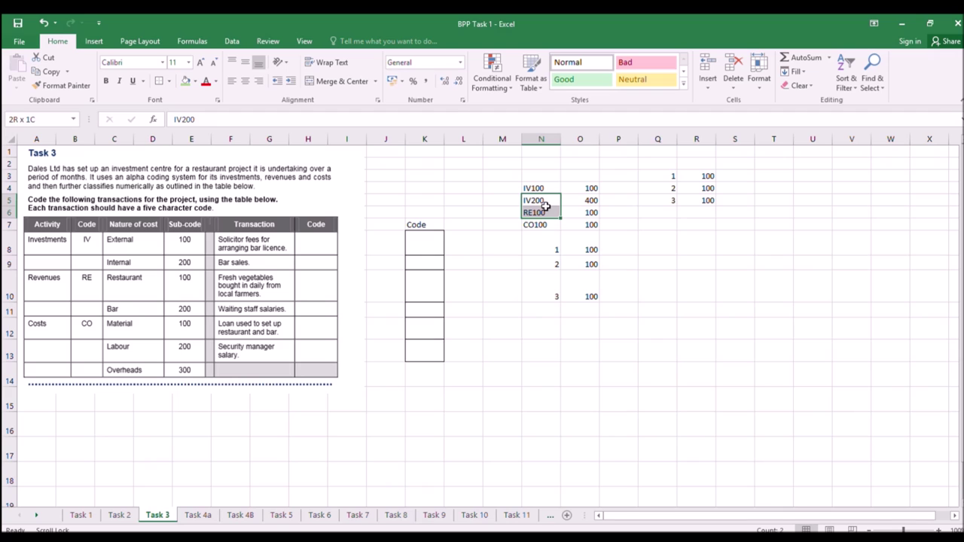
pyautogui.hotkey('ctrl', 'c')
pyautogui.moveTo(547, 249); pyautogui.dragTo(545, 288)
pyautogui.hotkey('ctrl', 'v')
pyautogui.click(493, 277)
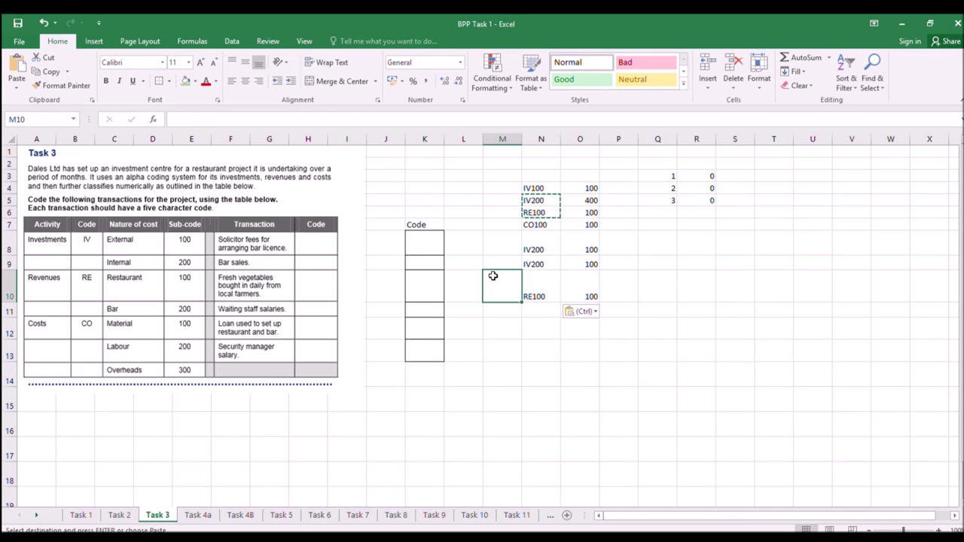
# Set the lookup codes in Q3:Q6 to IV100, IV200, RE100 and CO100 and extend the SUMIF to R6.
pyautogui.click(675, 177)
pyautogui.write('IV')
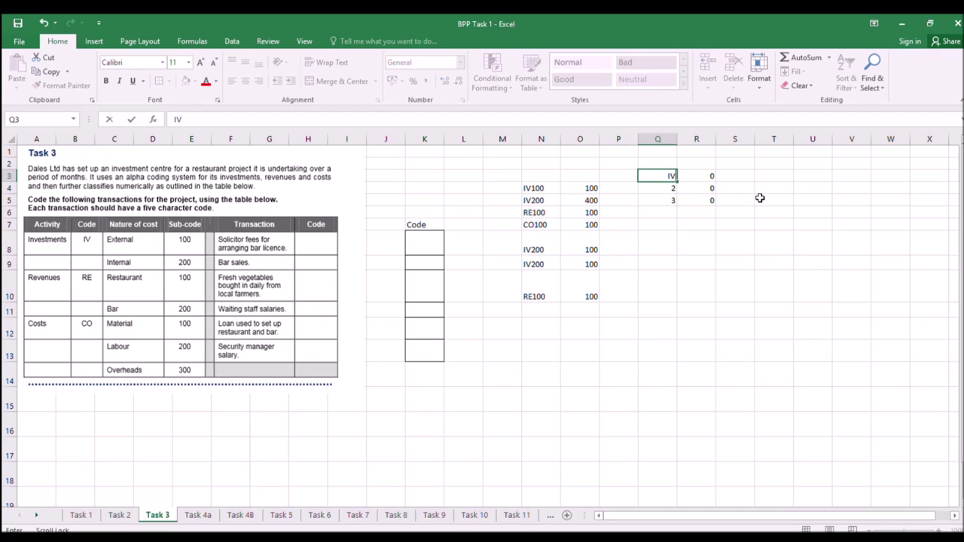
pyautogui.write('100')
pyautogui.press('Return')
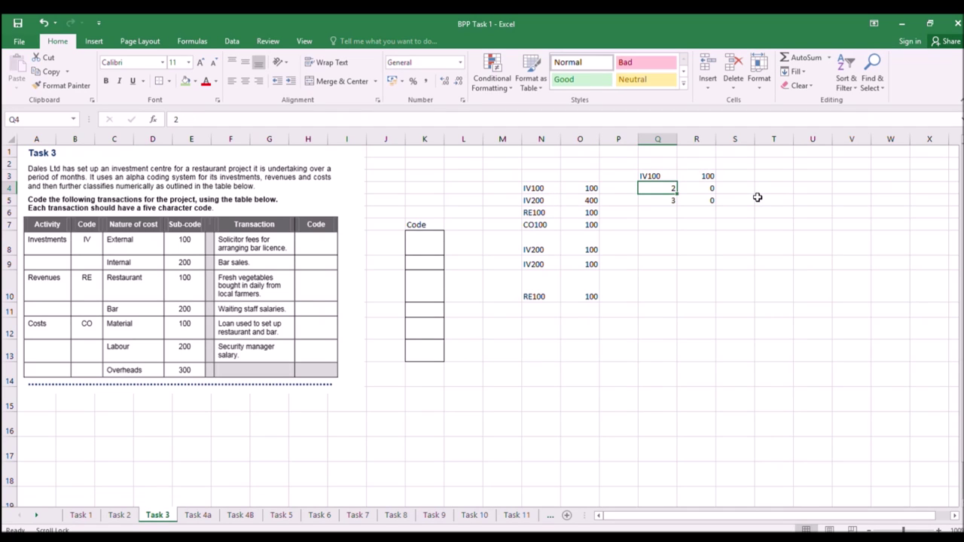
pyautogui.write('IV200')
pyautogui.press('Return')
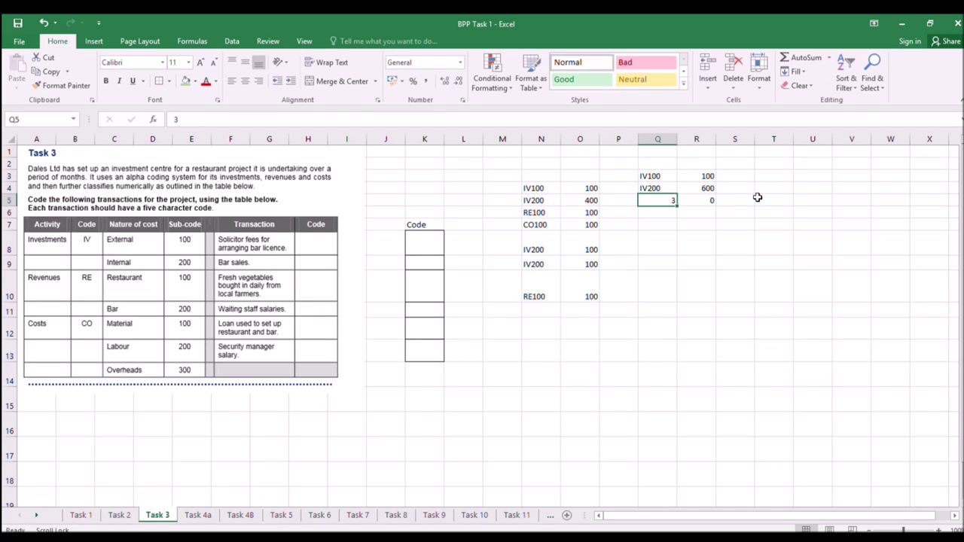
pyautogui.write('RE100')
pyautogui.press('Return')
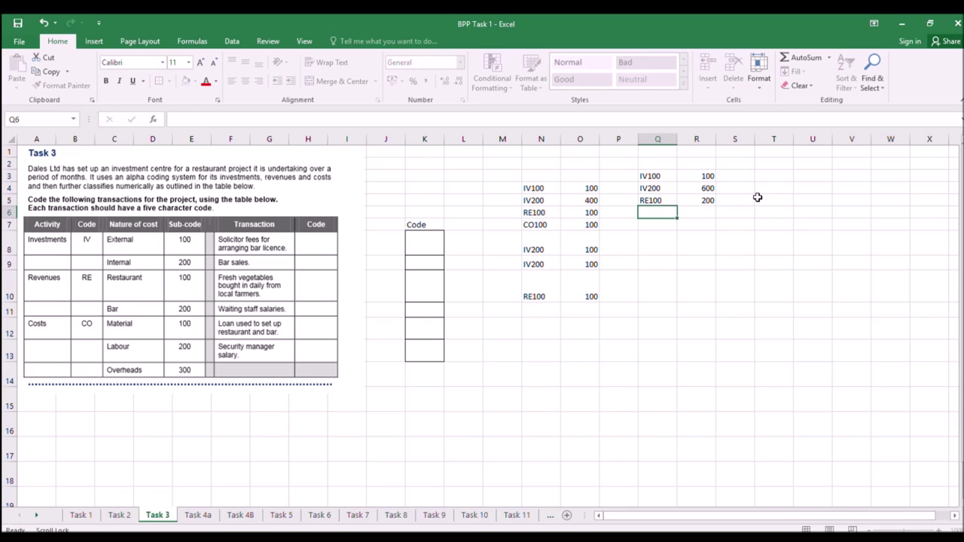
pyautogui.write('CO100')
pyautogui.press('Return')
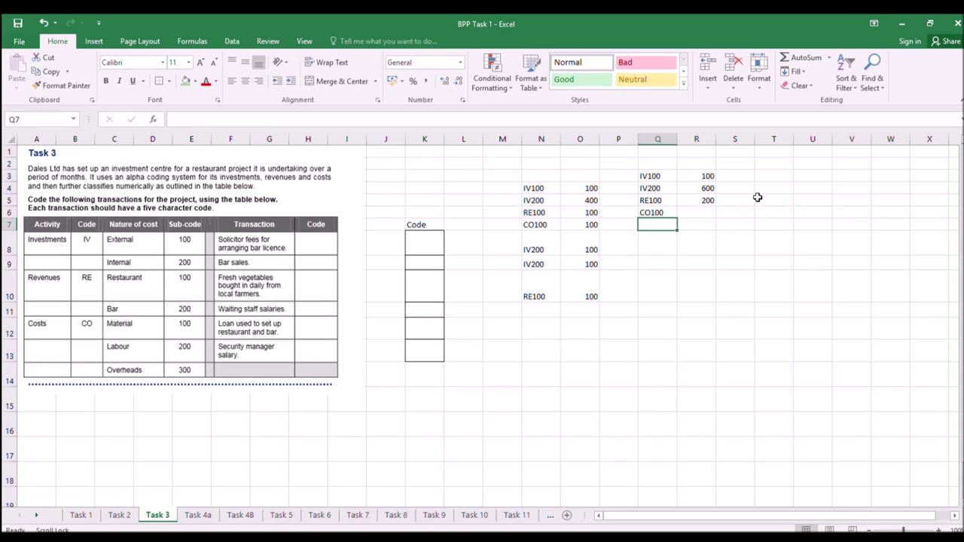
pyautogui.click(707, 200)
pyautogui.moveTo(716, 210); pyautogui.dragTo(701, 221)
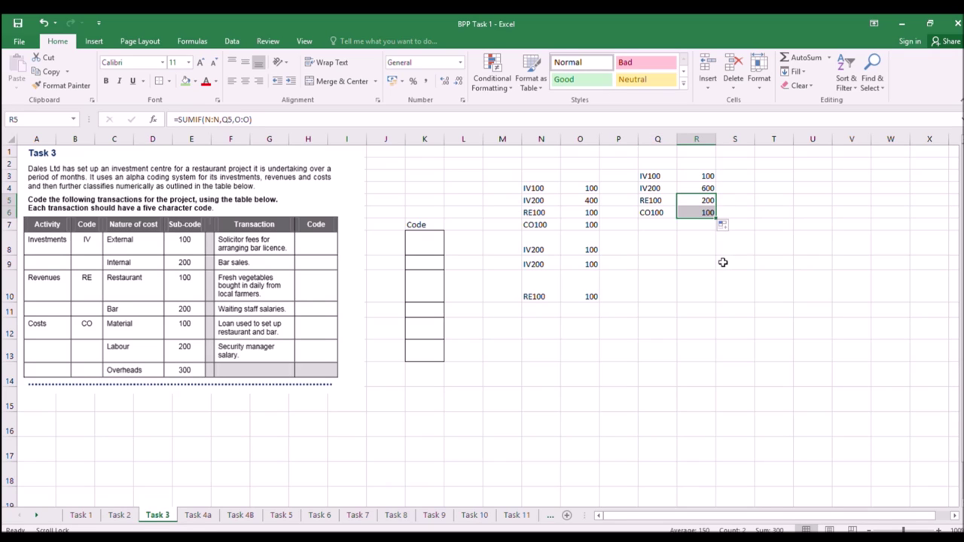
pyautogui.click(691, 228)
# Change O5 to 300 and O6 to 250, updating the totals to 100, 500, 350 and 100.
pyautogui.click(577, 201)
pyautogui.write('3')
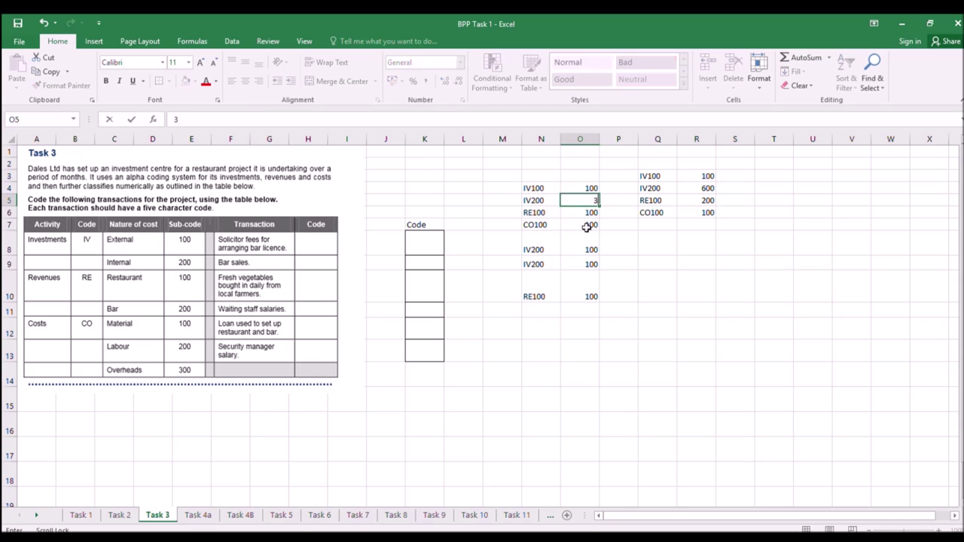
pyautogui.press('Return')
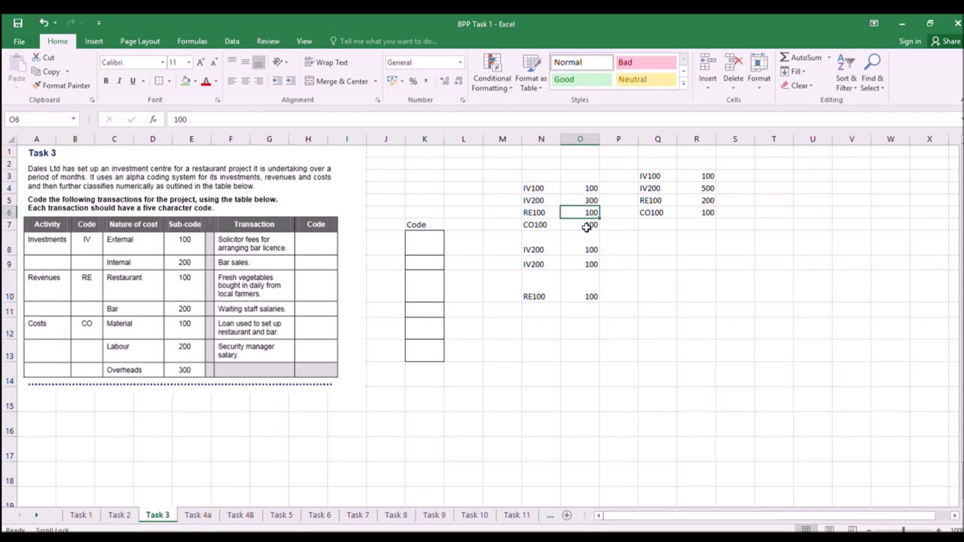
pyautogui.write('250')
pyautogui.press('Return')
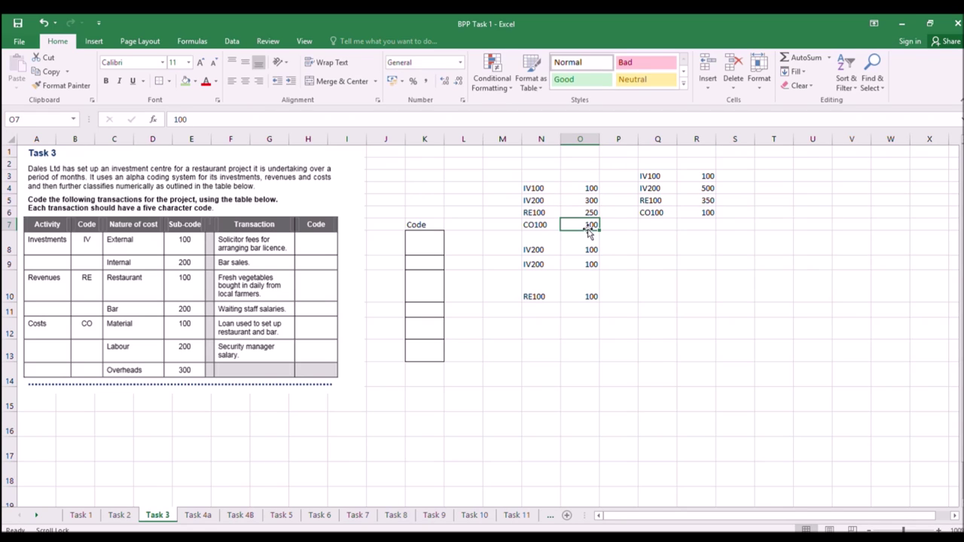
pyautogui.scroll(-1, 587, 227)
pyautogui.scroll(1, 640, 241)
# Type CO300 into K8 as the first transaction's code.
pyautogui.click(306, 249)
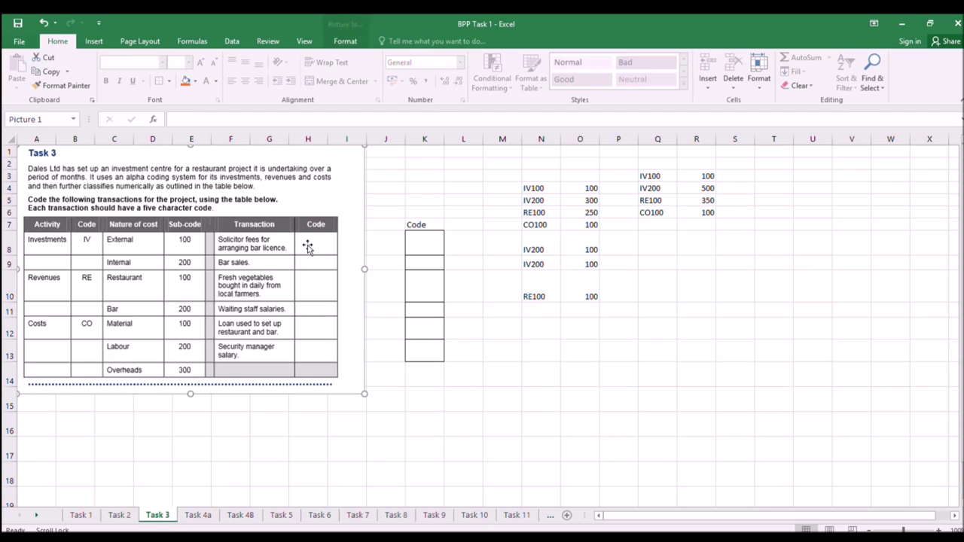
pyautogui.click(424, 243)
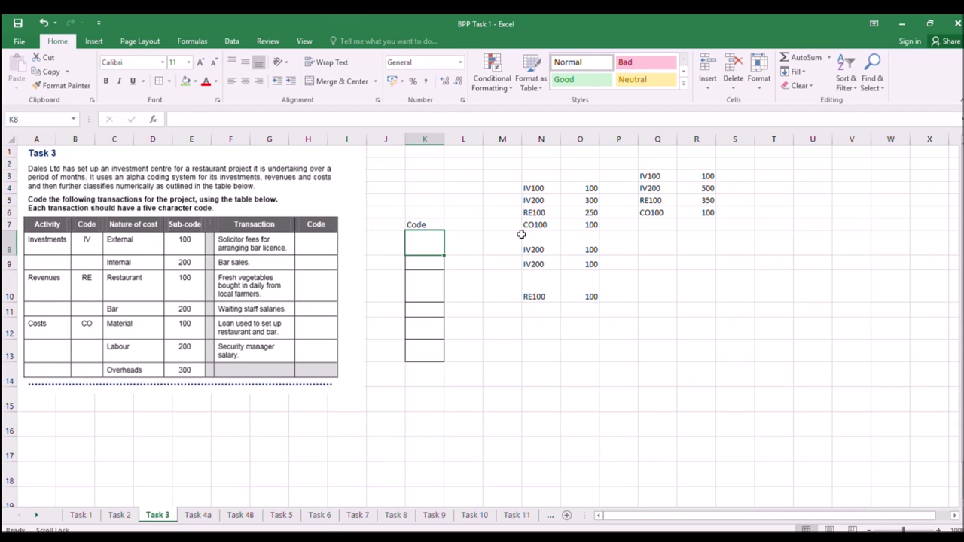
pyautogui.write('CO')
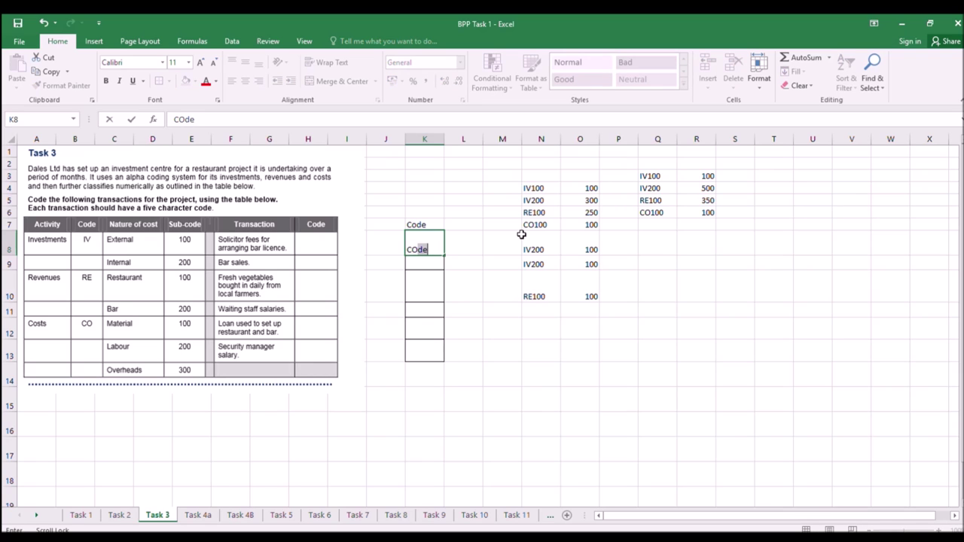
pyautogui.write('300')
pyautogui.press('Return')
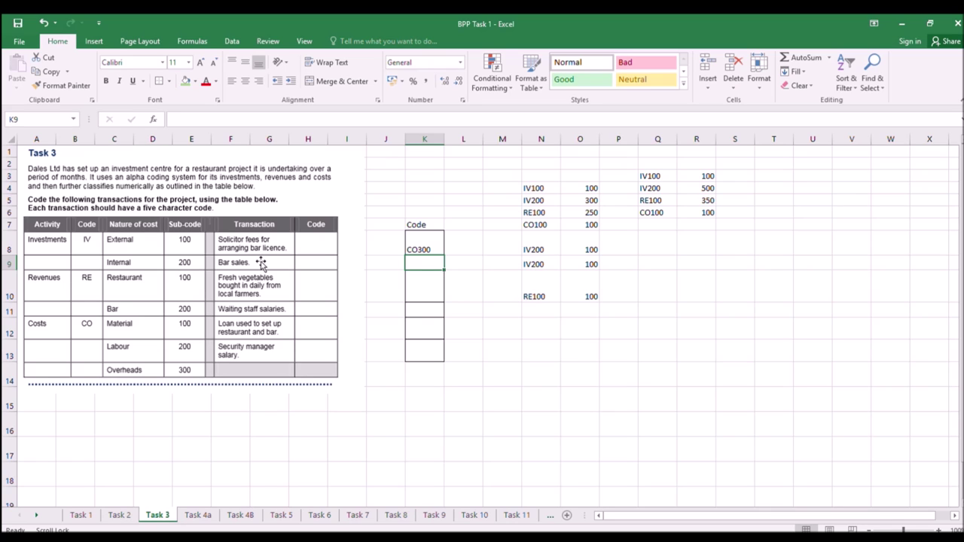
# List sales, turnover, income, receipts and revenues in K15:K19, and type RE200 into K9.
pyautogui.click(412, 399)
pyautogui.write('sales')
pyautogui.hscroll(1, 545, 407)
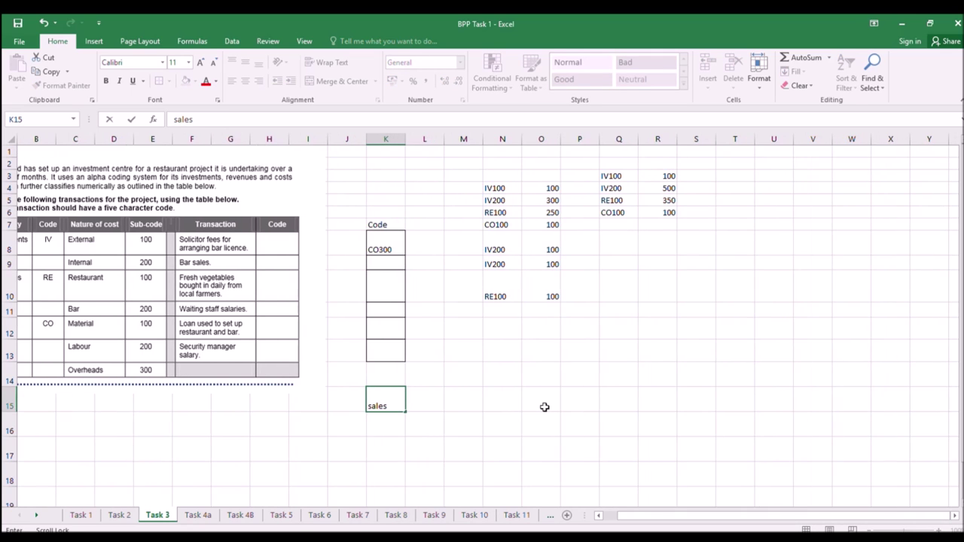
pyautogui.click(505, 418)
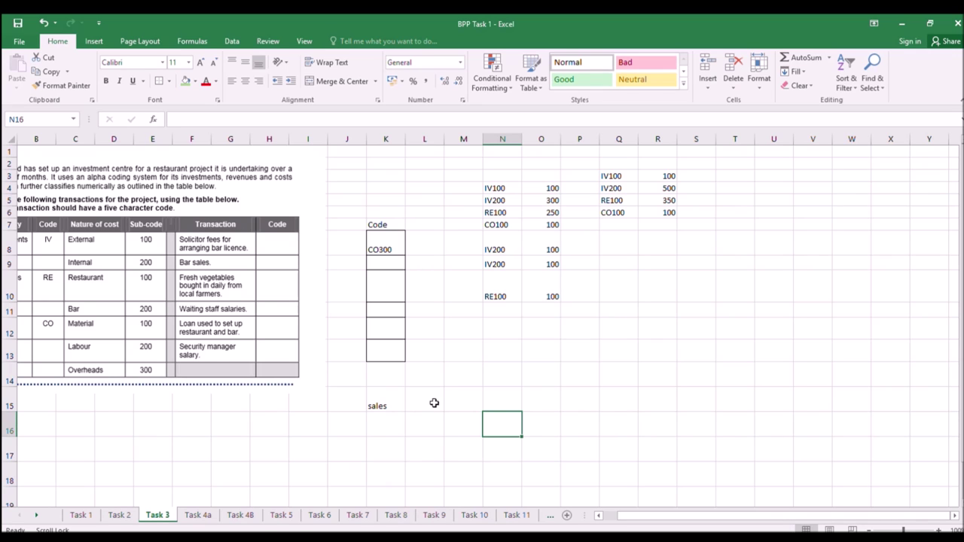
pyautogui.click(387, 422)
pyautogui.write('turnover')
pyautogui.press('Return')
pyautogui.write('income')
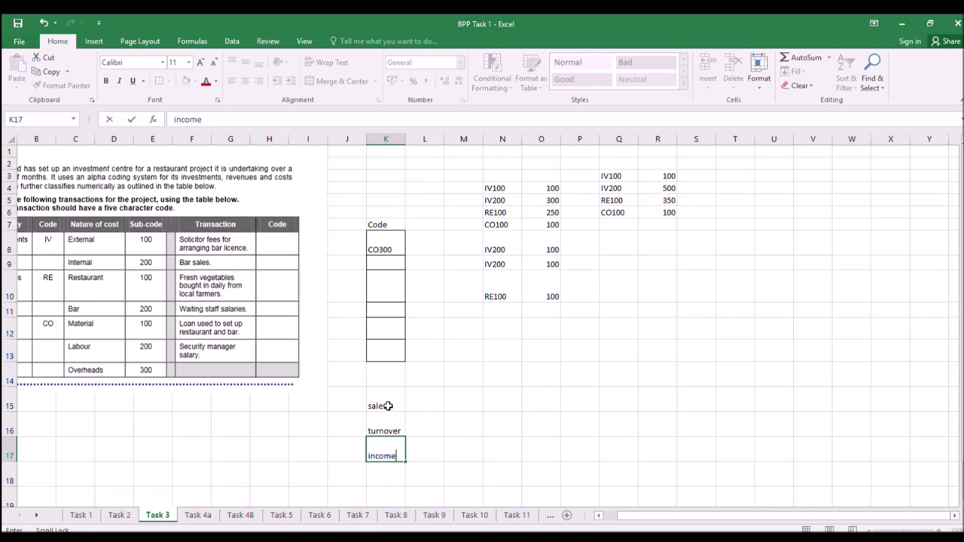
pyautogui.press('Return')
pyautogui.write('receipts')
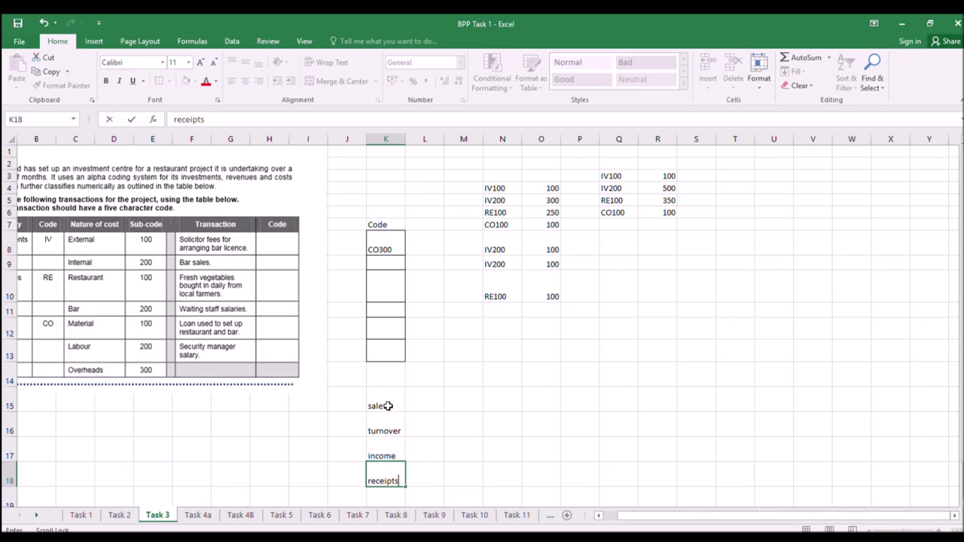
pyautogui.press('Return')
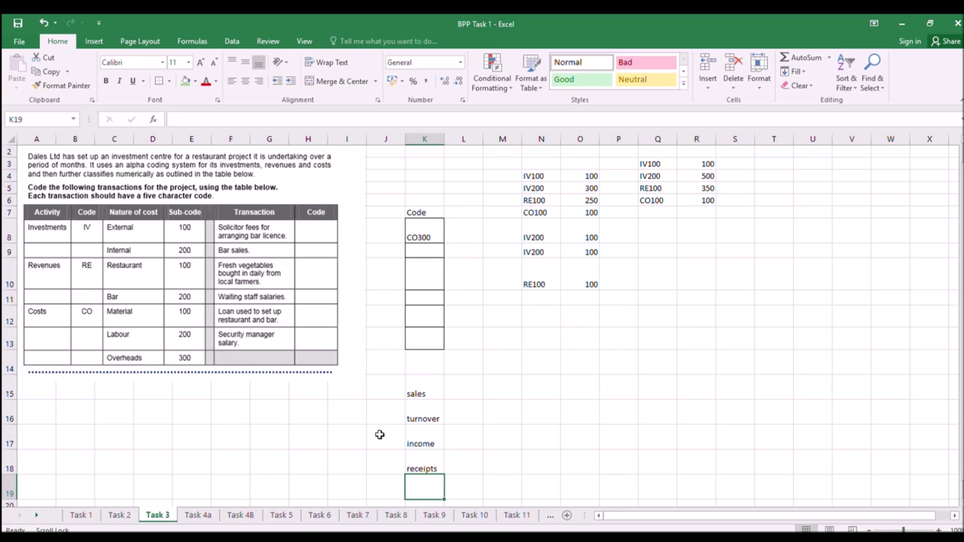
pyautogui.write('revenue')
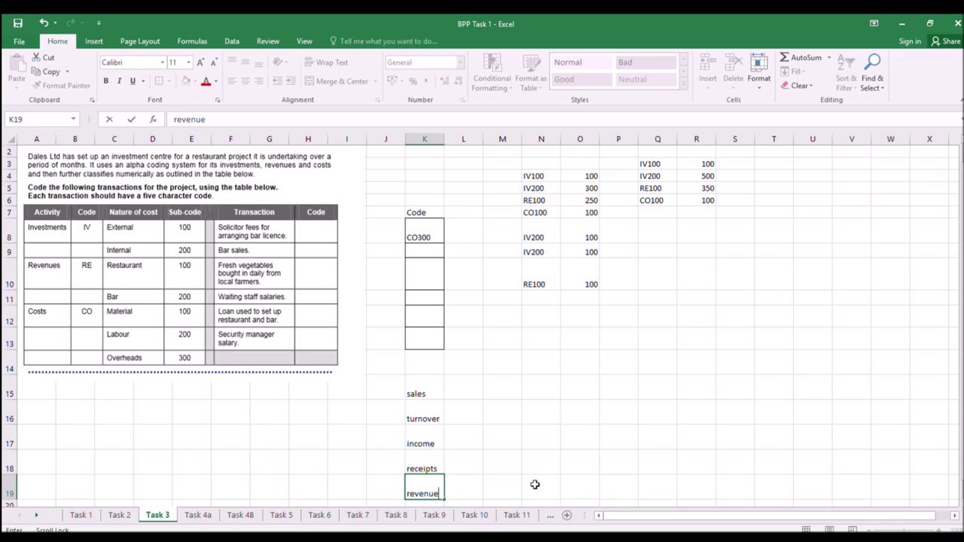
pyautogui.write('s')
pyautogui.press('Return')
pyautogui.click(418, 238)
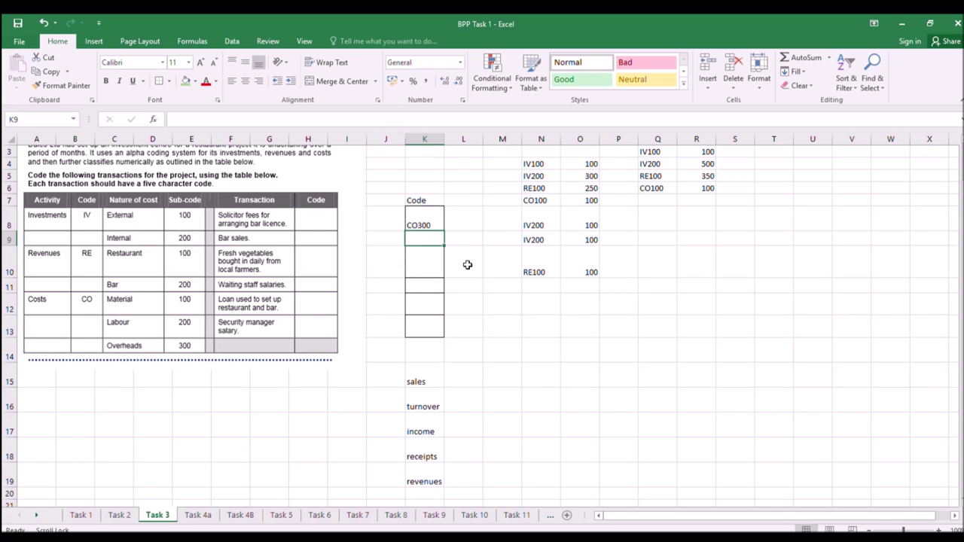
pyautogui.write('RE')
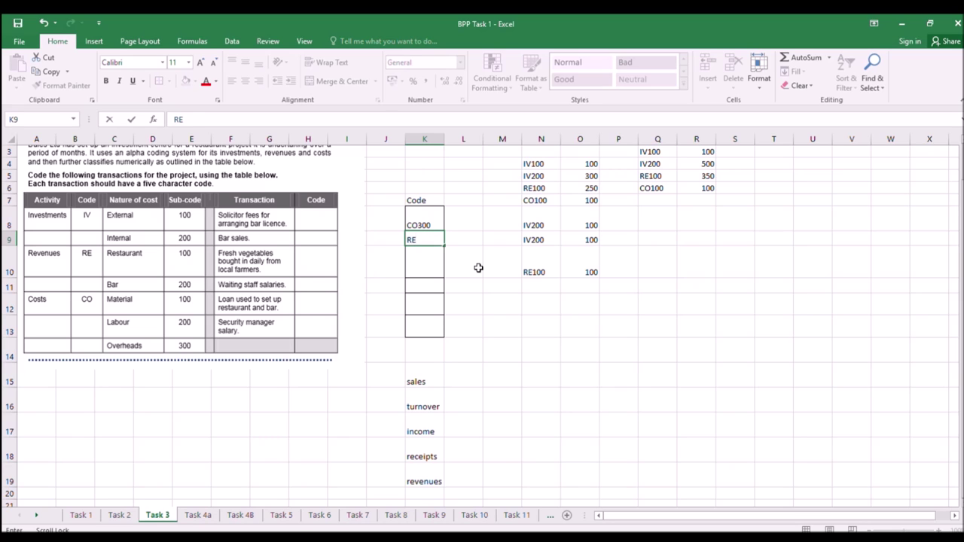
pyautogui.write('200')
# Enter RE200, CO100, CO200, IV100 and CO200 as the transaction codes in K9 through K13.
pyautogui.press('Return')
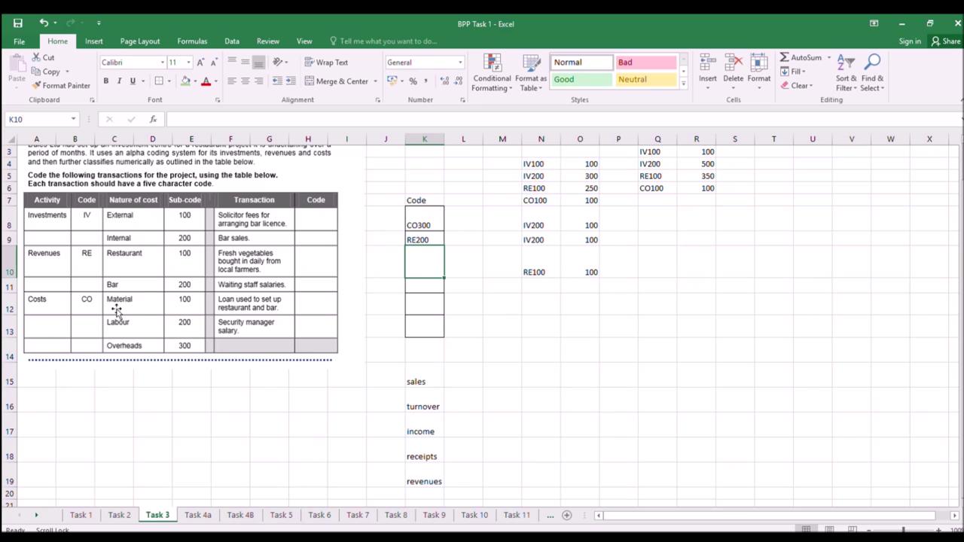
pyautogui.write('CO')
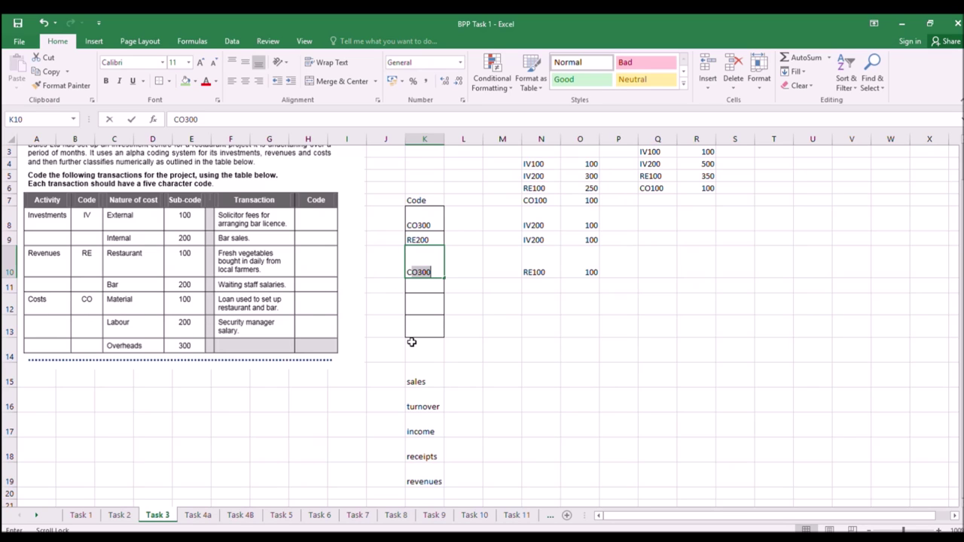
pyautogui.write('100')
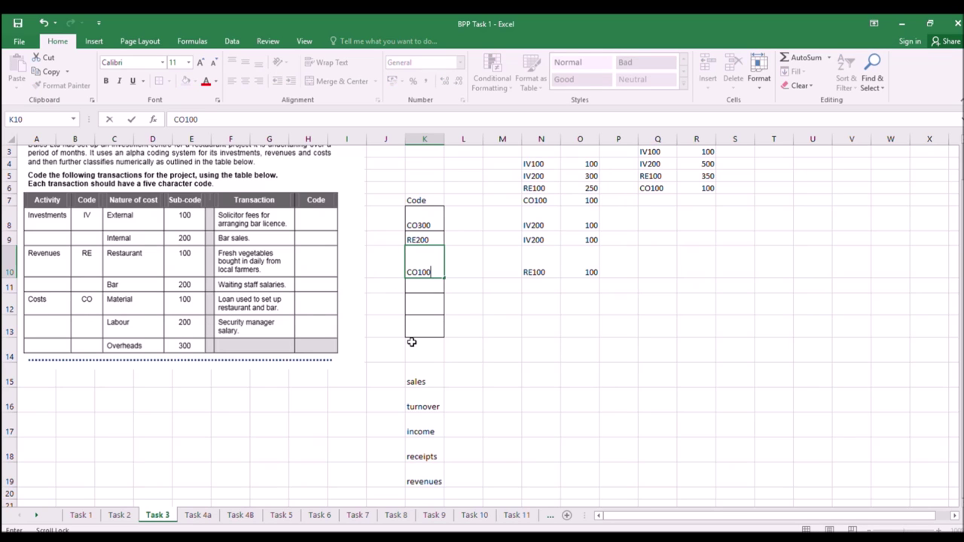
pyautogui.press('Return')
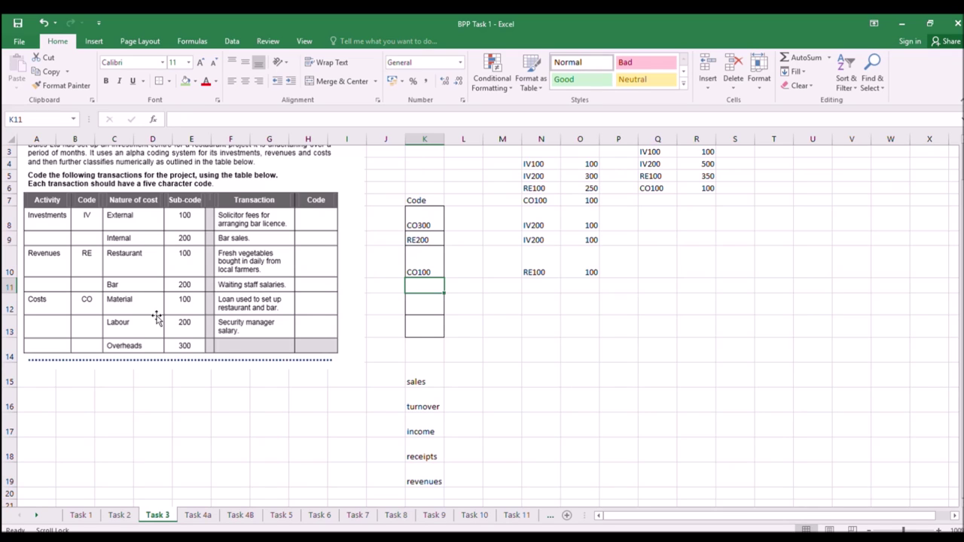
pyautogui.write('CO200')
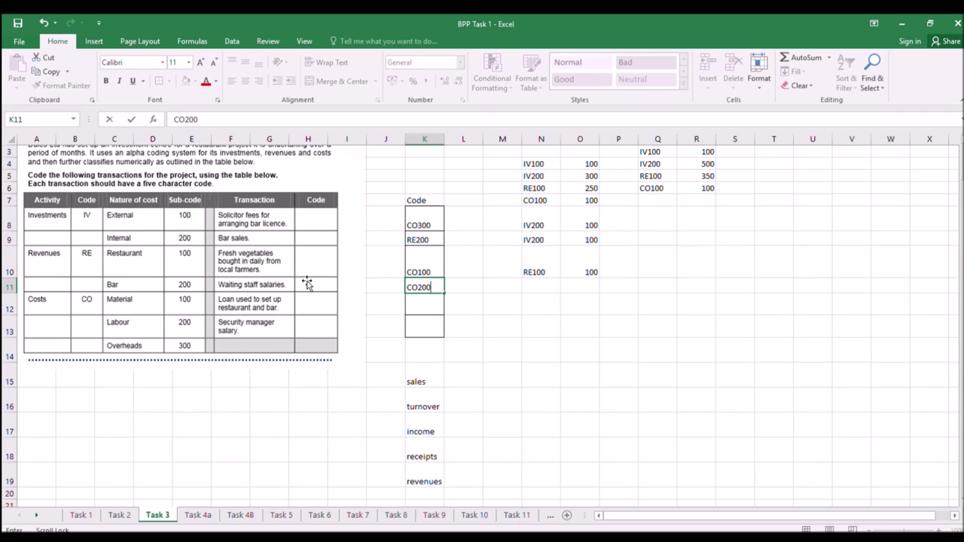
pyautogui.press('Return')
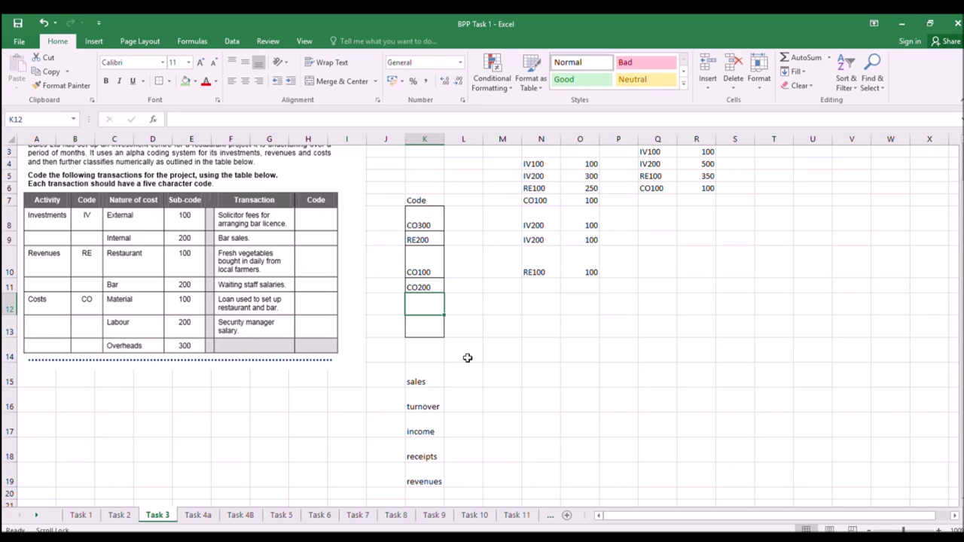
pyautogui.write('IV')
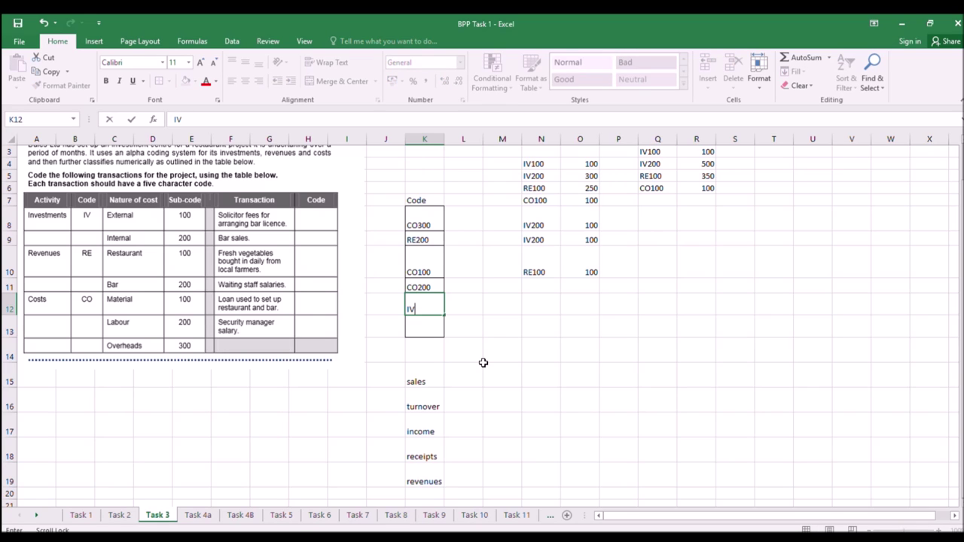
pyautogui.write('100')
pyautogui.press('Return')
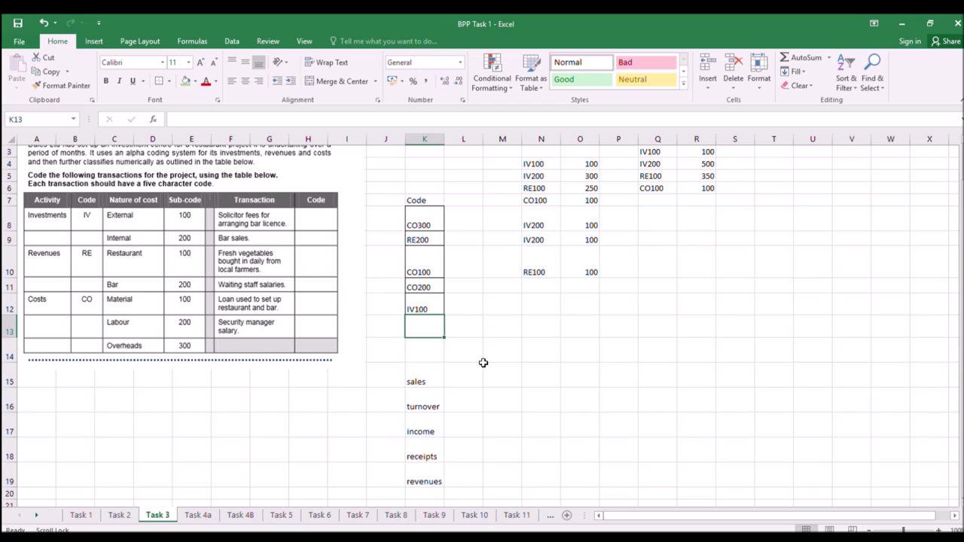
pyautogui.write('CO')
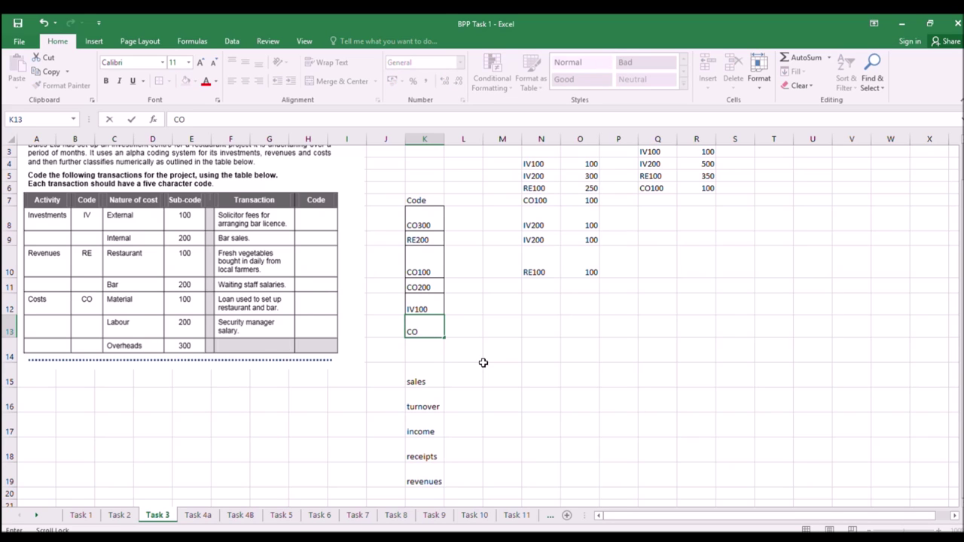
pyautogui.write('200')
pyautogui.press('Return')
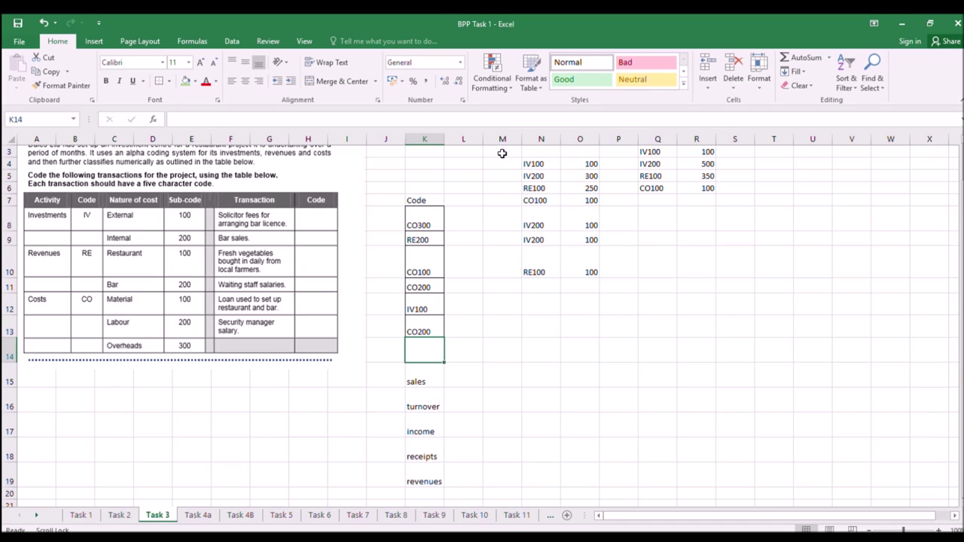
pyautogui.click(470, 140)
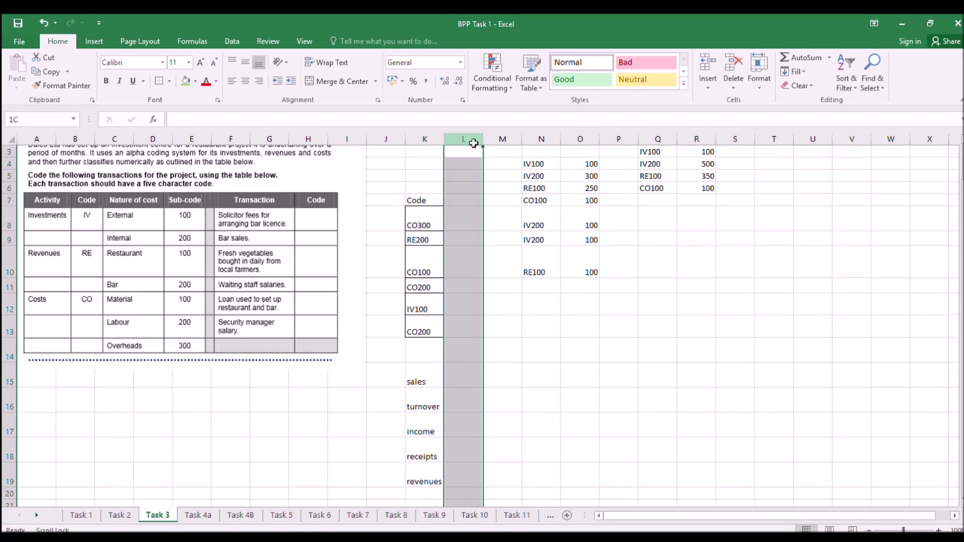
# Insert an empty column before column N to make room for the helper table.
pyautogui.click(535, 143)
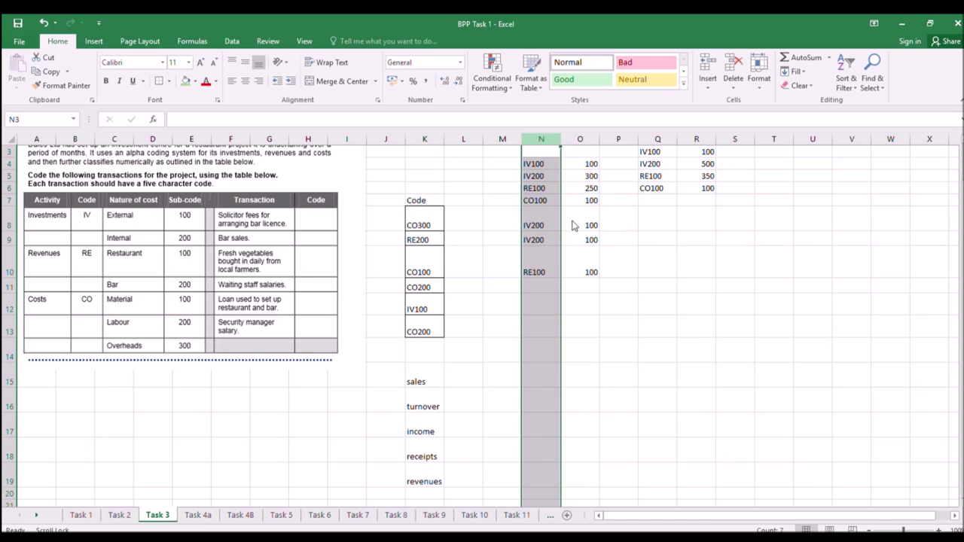
pyautogui.hotkey('ctrl', 'shift', '+')
pyautogui.click(553, 246)
# Head L7 and M7 as Activity and Nature beside the Code heading.
pyautogui.click(469, 200)
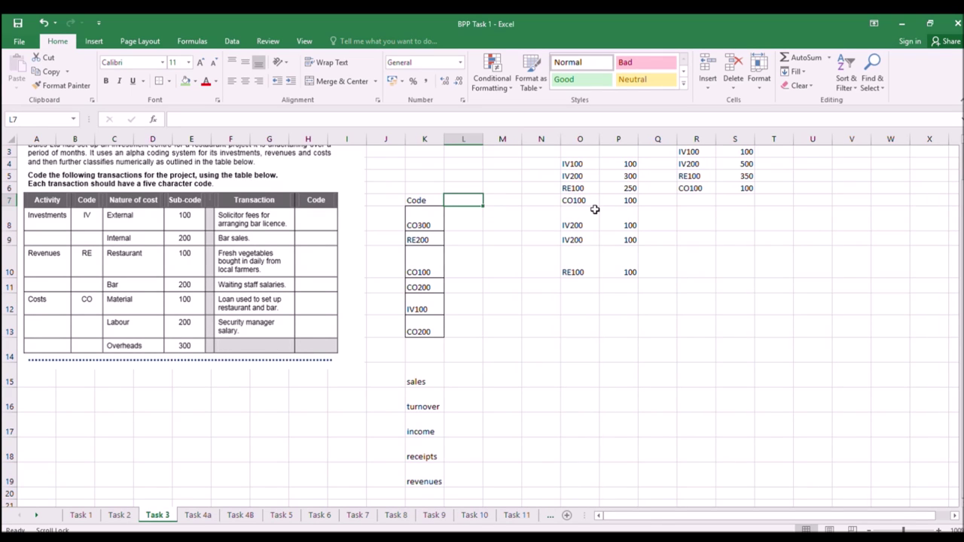
pyautogui.write('Centre')
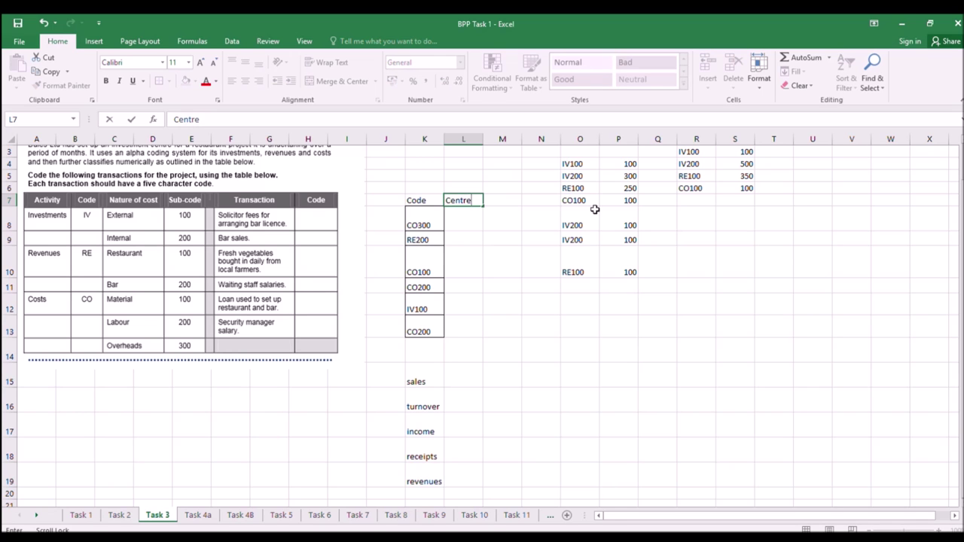
pyautogui.hscroll(1, 594, 210)
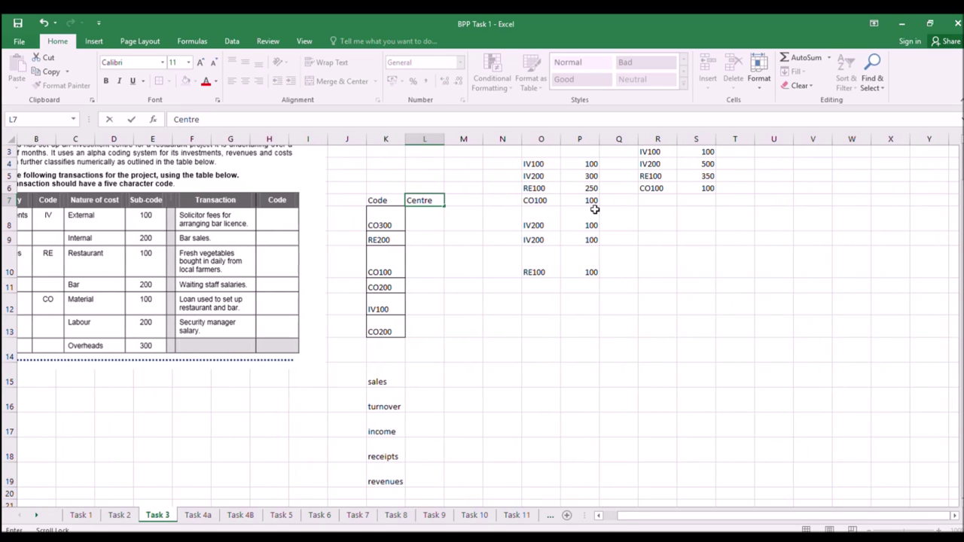
pyautogui.click(461, 201)
pyautogui.write('Natu')
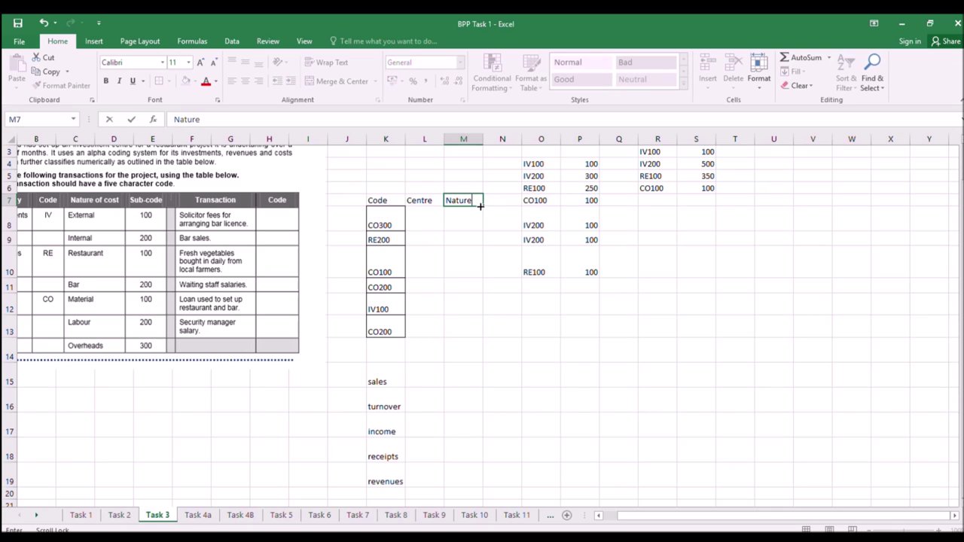
pyautogui.write('re')
pyautogui.click(253, 377)
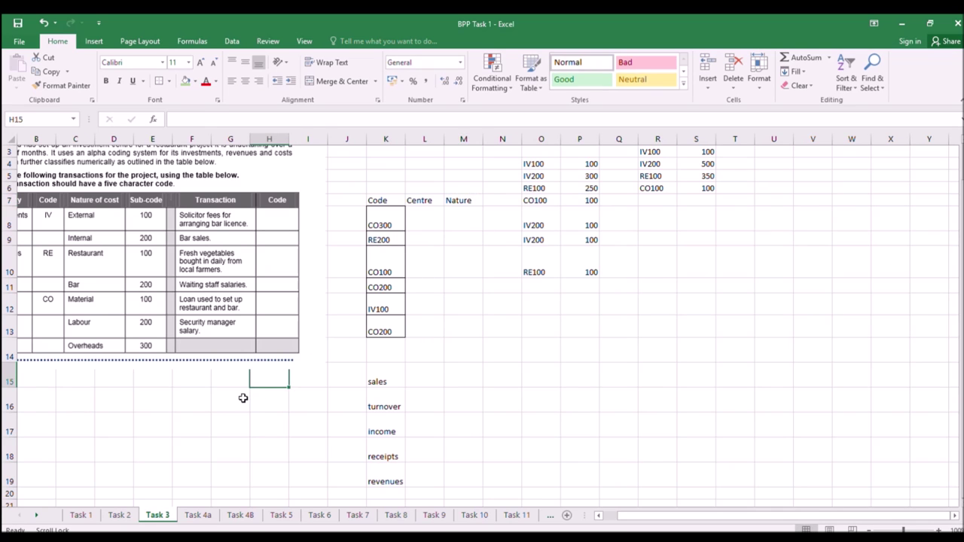
pyautogui.hscroll(-1, 245, 396)
pyautogui.click(465, 198)
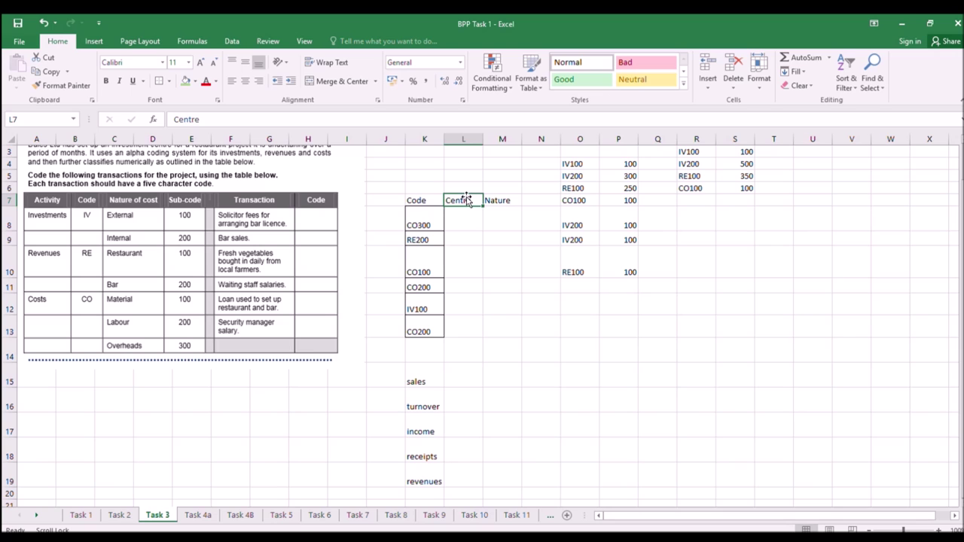
pyautogui.write('Actu')
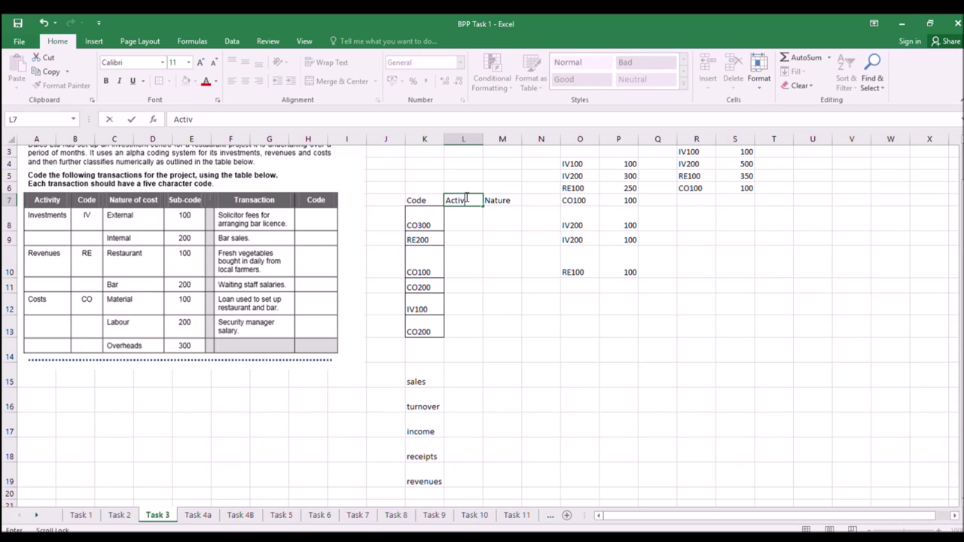
pyautogui.scroll(-1, 466, 197)
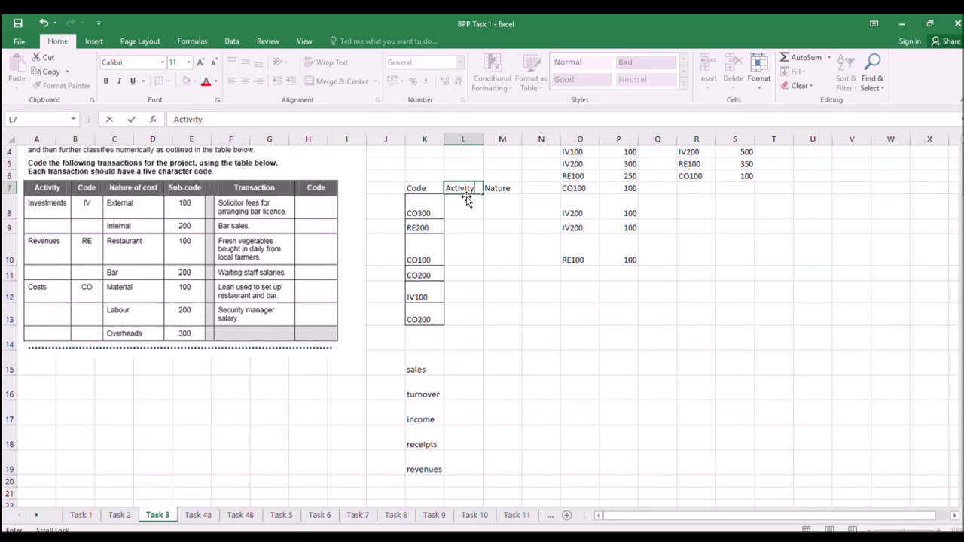
pyautogui.click(446, 213)
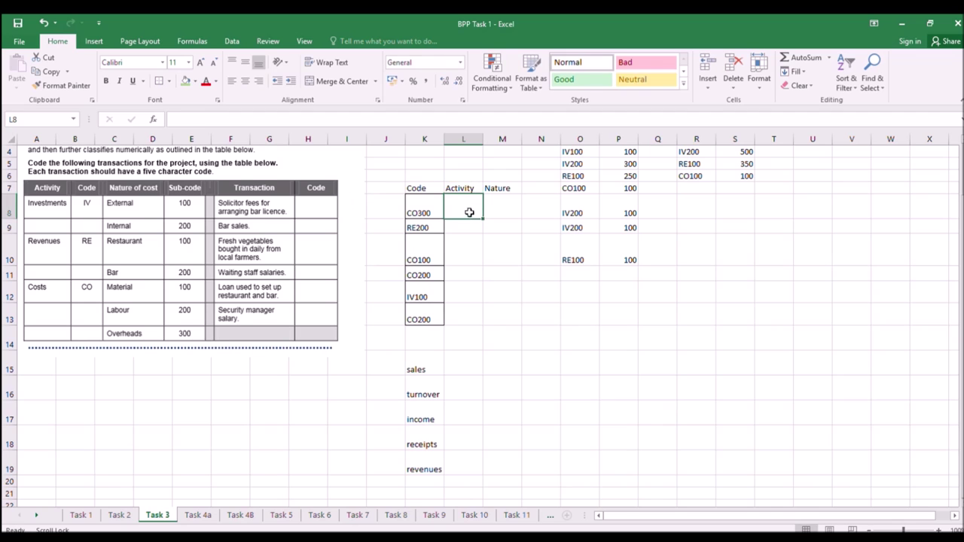
pyautogui.scroll(3, 482, 218)
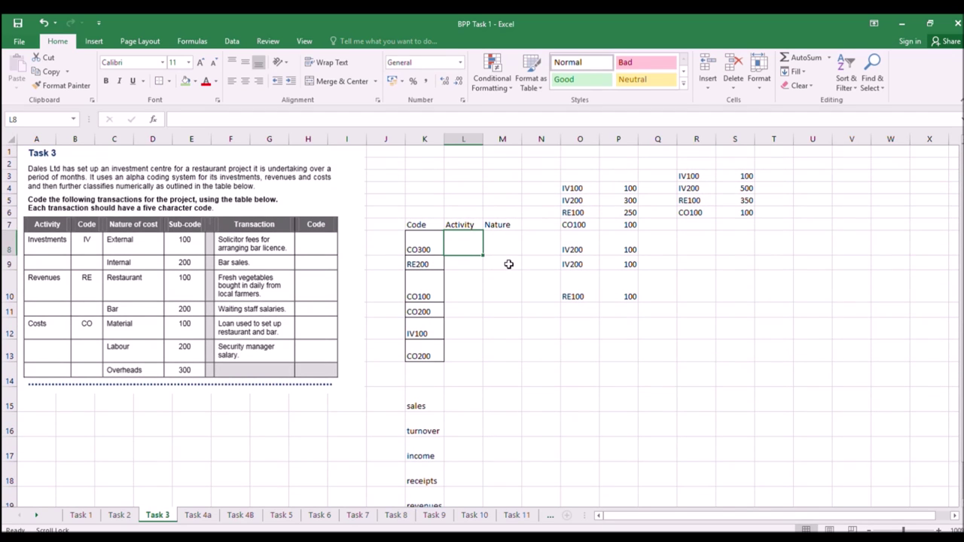
# Enter Activity CO and Nature 300 in row 8 (L8:M8).
pyautogui.write('CO')
pyautogui.press('Return')
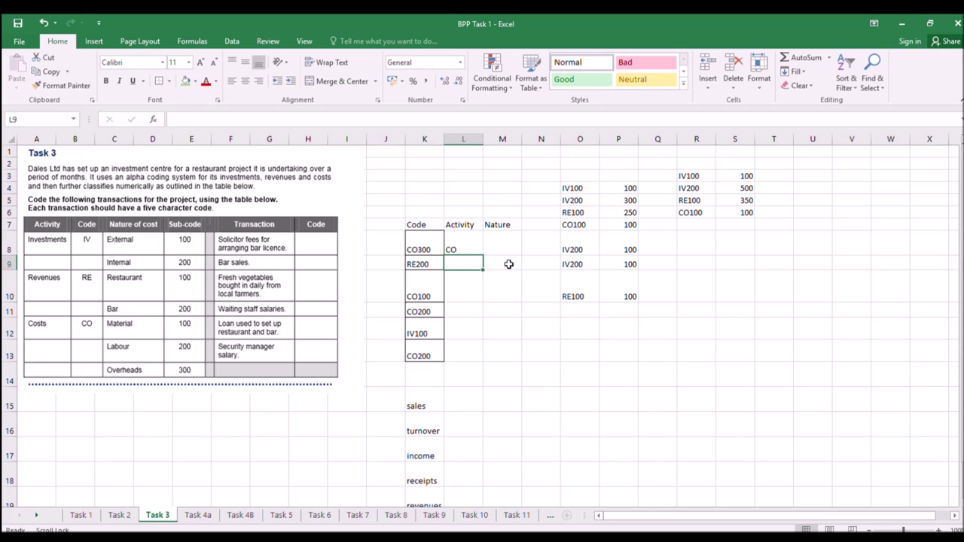
pyautogui.click(486, 250)
pyautogui.write('300')
pyautogui.press('Return')
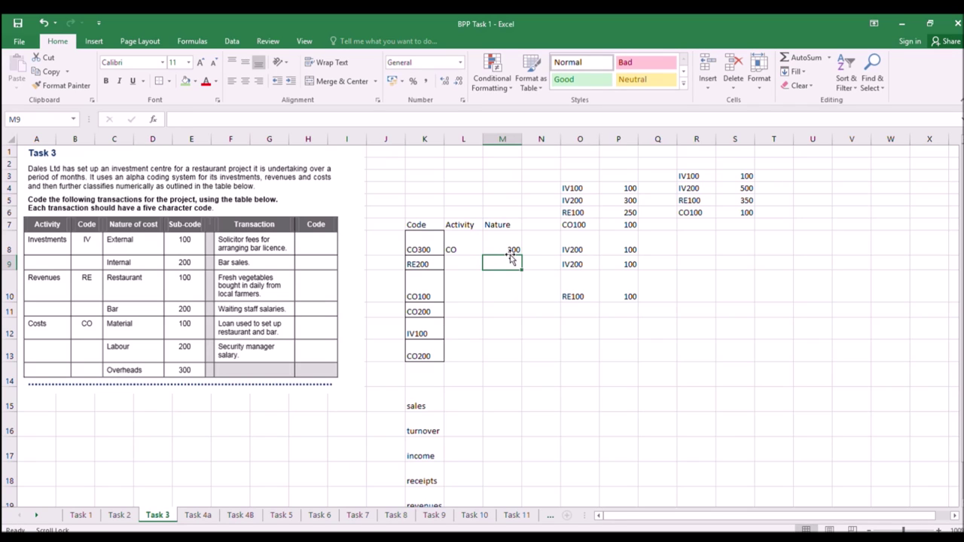
# Put =CONCATENATE(L8,M8) in N8, giving CO300, and fill it down to N13.
pyautogui.click(540, 240)
pyautogui.write('=c')
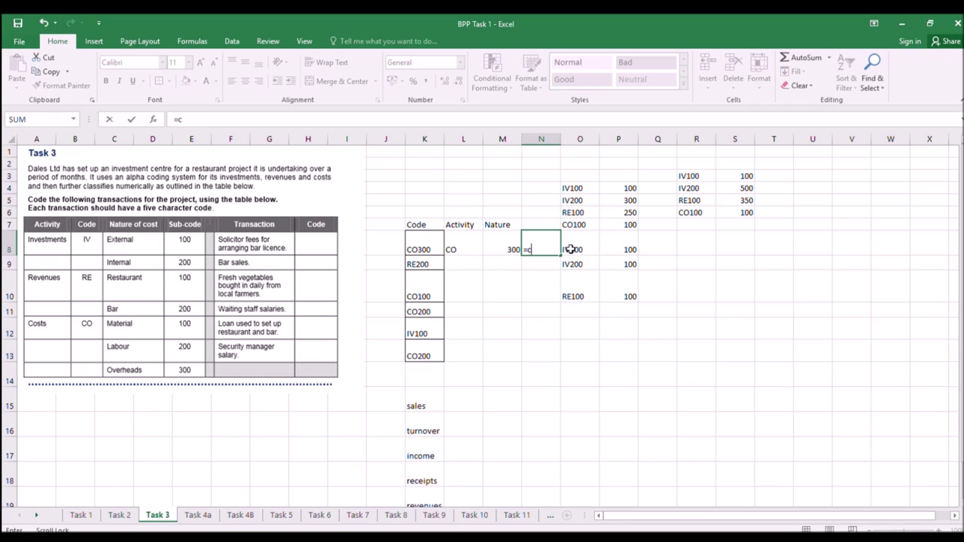
pyautogui.write('ncaoncatenate(')
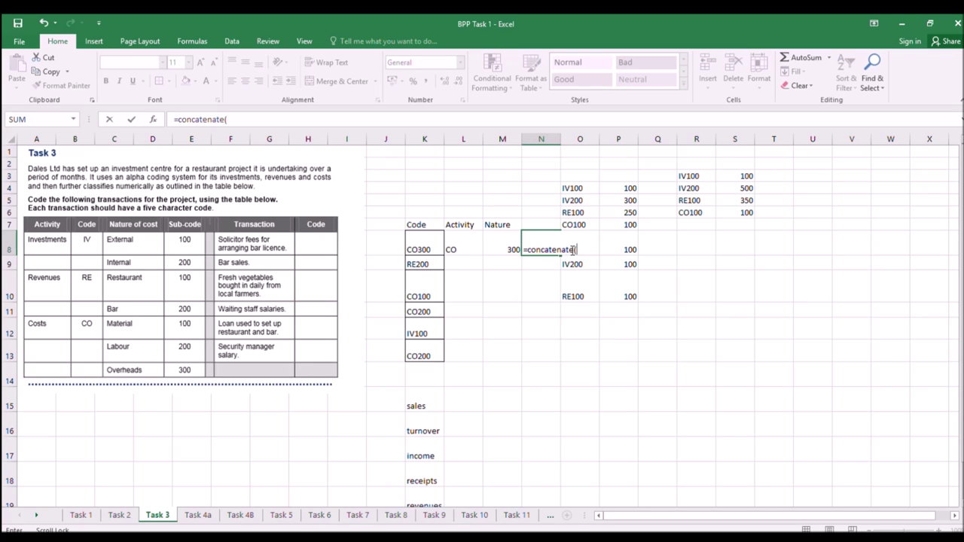
pyautogui.click(459, 251)
pyautogui.write(',')
pyautogui.click(495, 246)
pyautogui.press('Return')
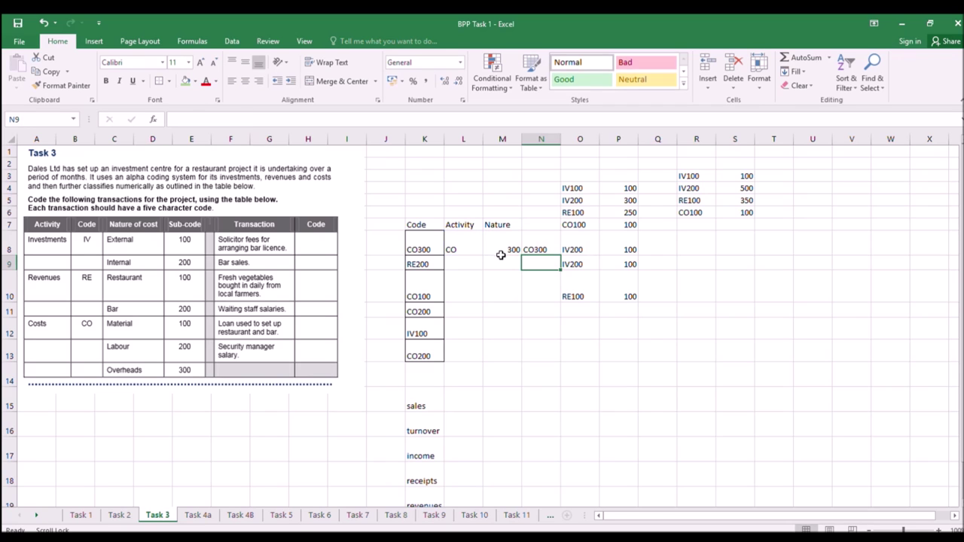
pyautogui.click(525, 249)
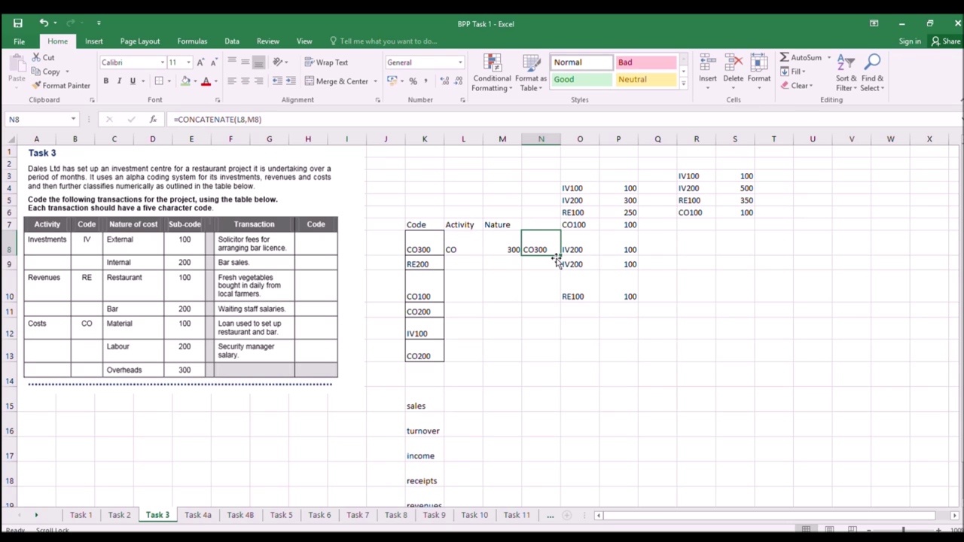
pyautogui.moveTo(558, 260); pyautogui.dragTo(537, 362)
# Enter Activity RE and Nature 200 in row 9 to produce RE200.
pyautogui.click(466, 262)
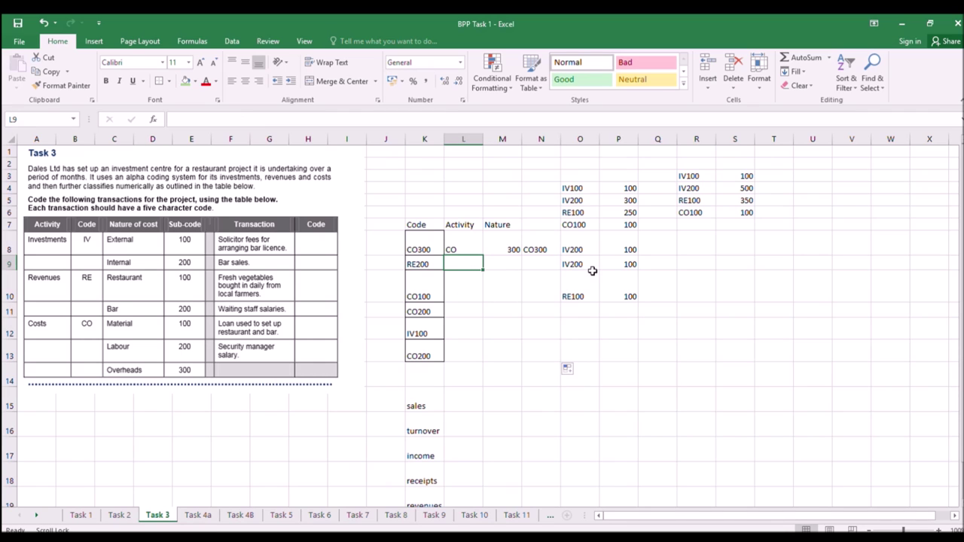
pyautogui.write('RE')
pyautogui.press('Return')
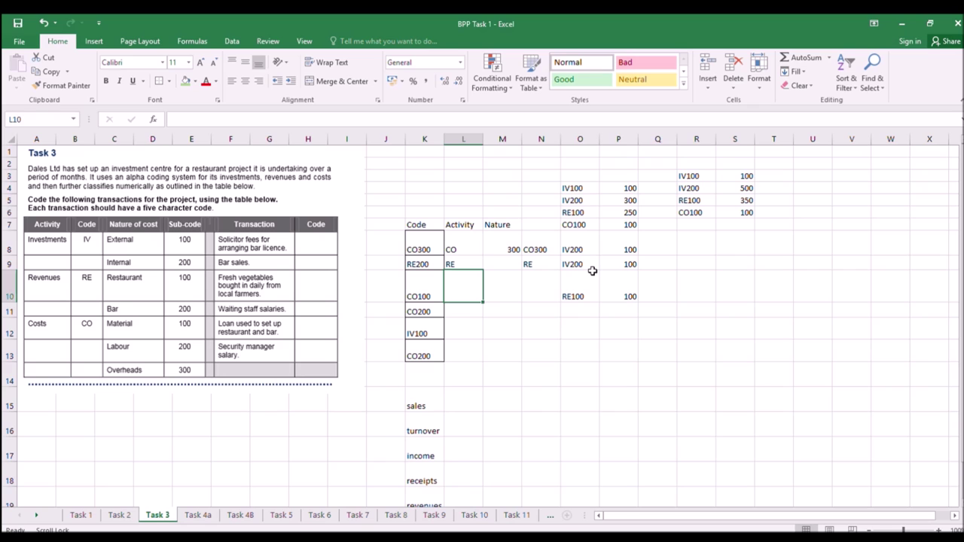
pyautogui.click(510, 265)
pyautogui.write('200')
pyautogui.press('Return')
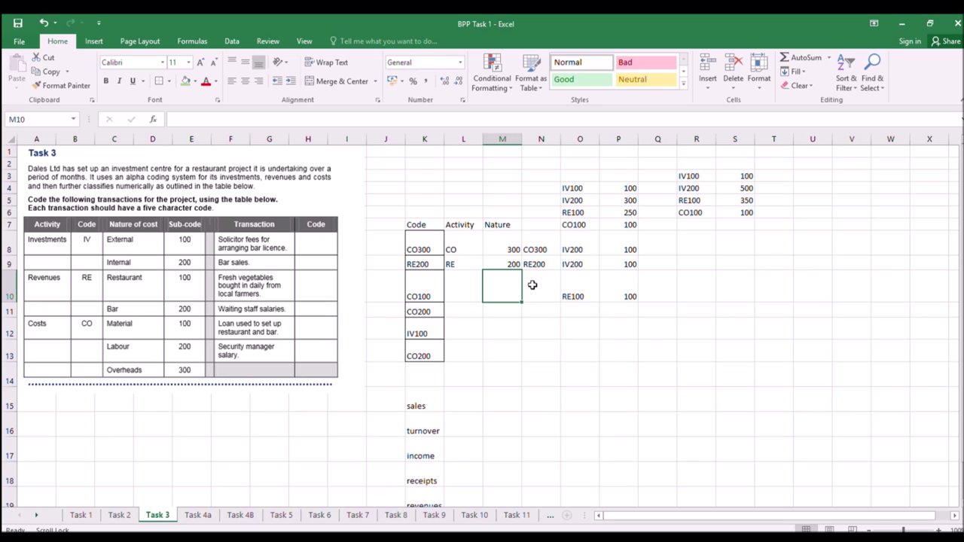
# Switch to the Task 4a sheet.
pyautogui.click(200, 516)
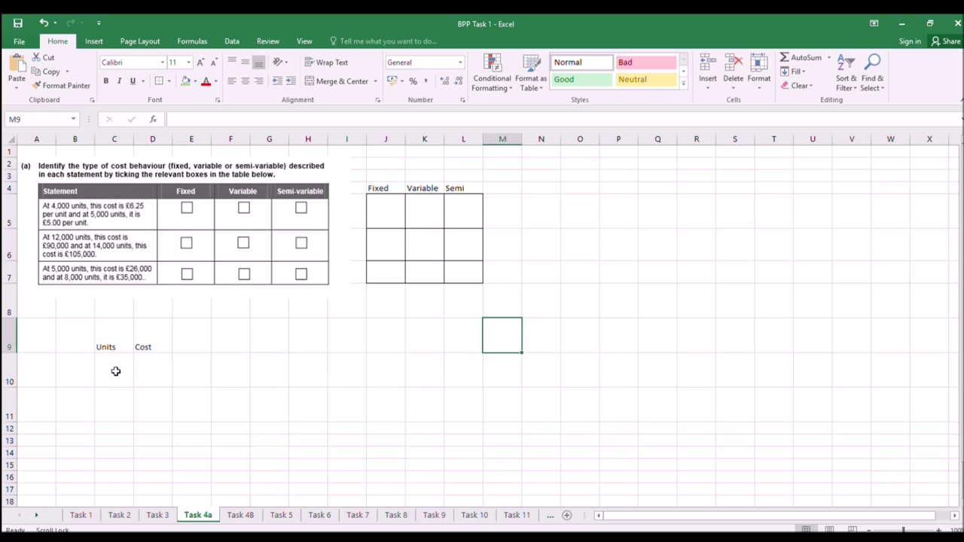
# Enter 4000 units in C10 with cost =C10*6.25, giving 25000.
pyautogui.click(116, 371)
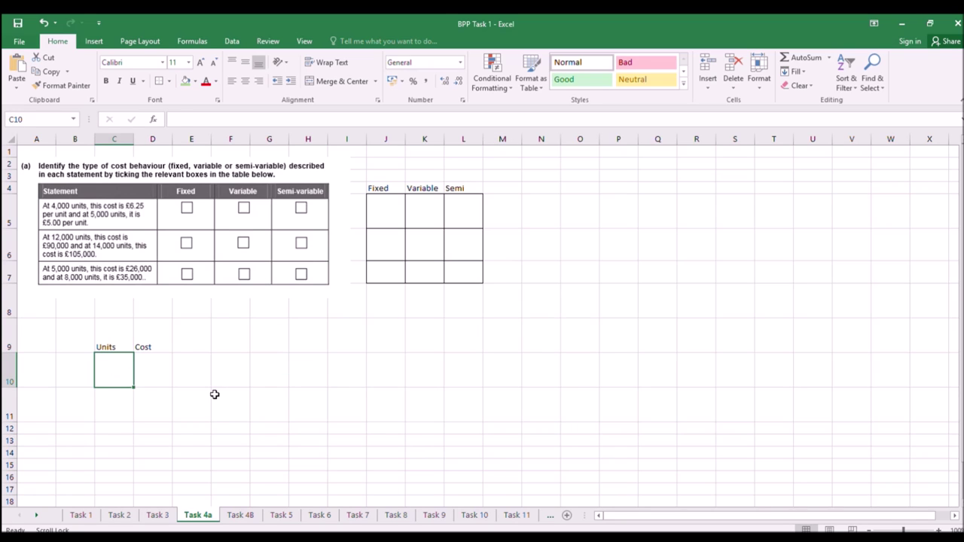
pyautogui.write('4000')
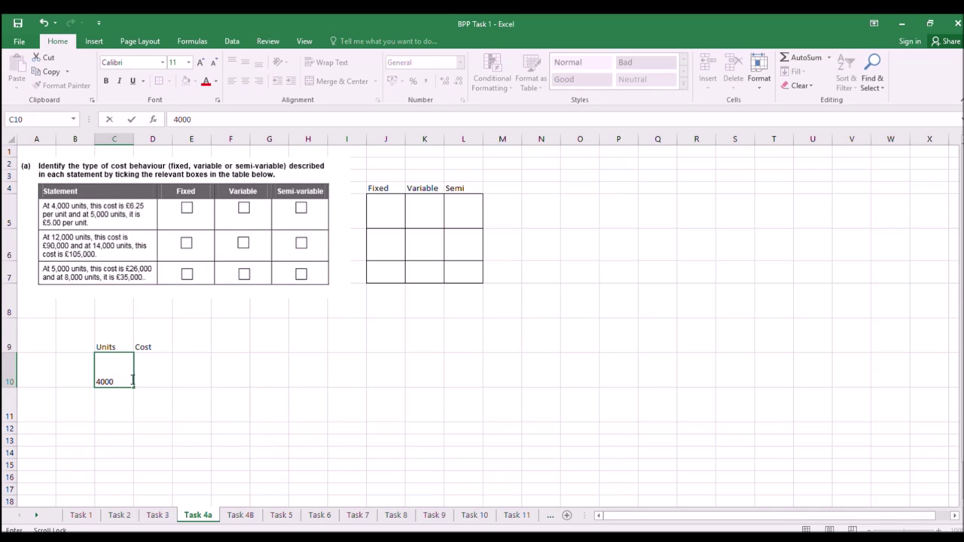
pyautogui.click(161, 381)
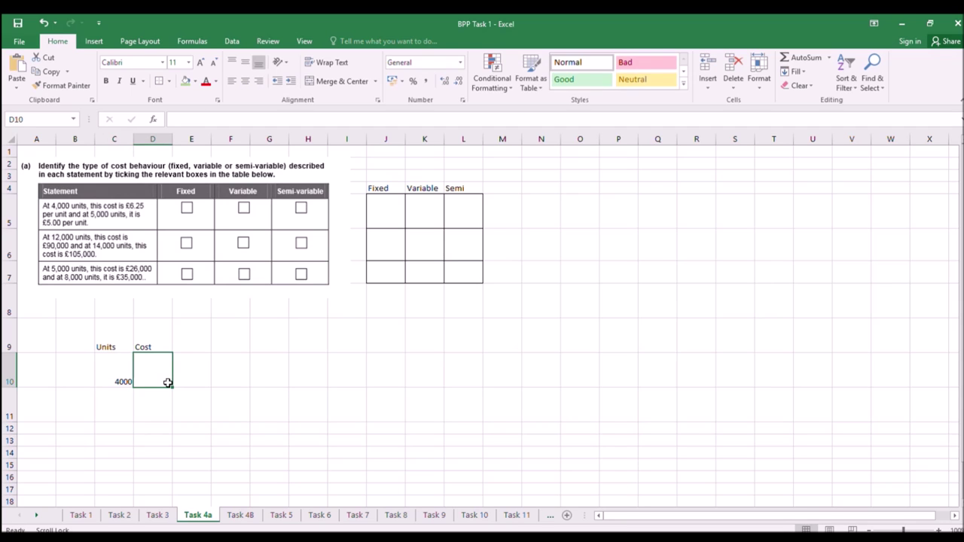
pyautogui.write('=')
pyautogui.click(124, 381)
pyautogui.write('*6.25')
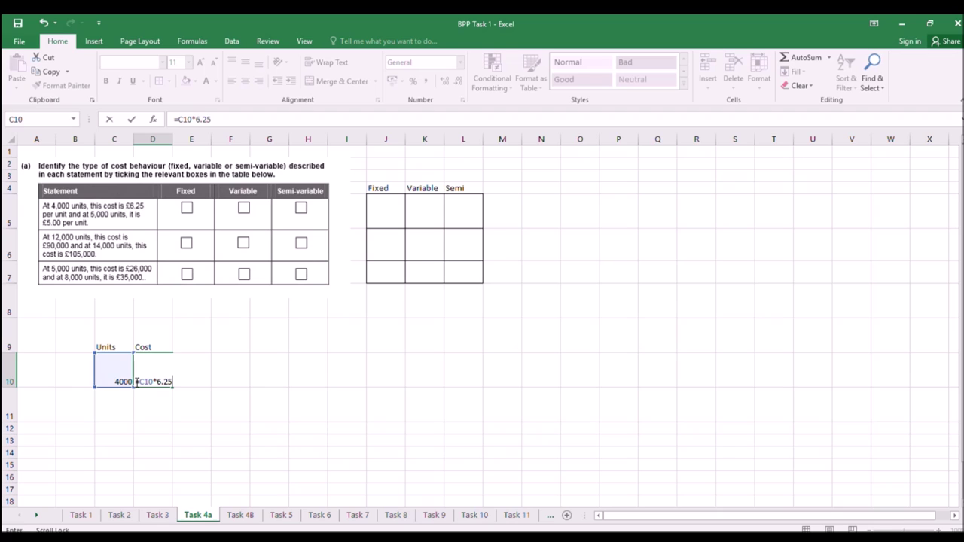
pyautogui.press('Return')
# Enter 5000 units in C11 with cost =C11*5.
pyautogui.click(110, 415)
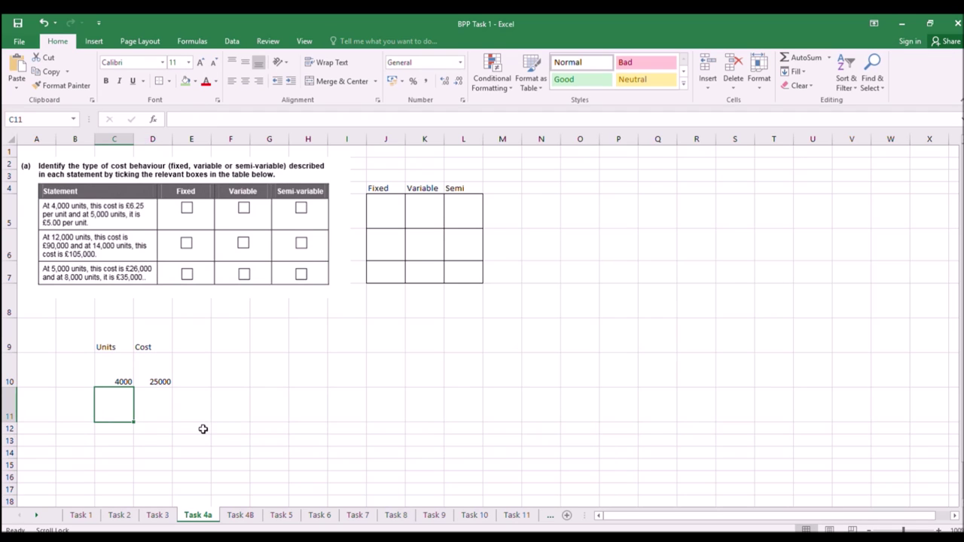
pyautogui.write('5000')
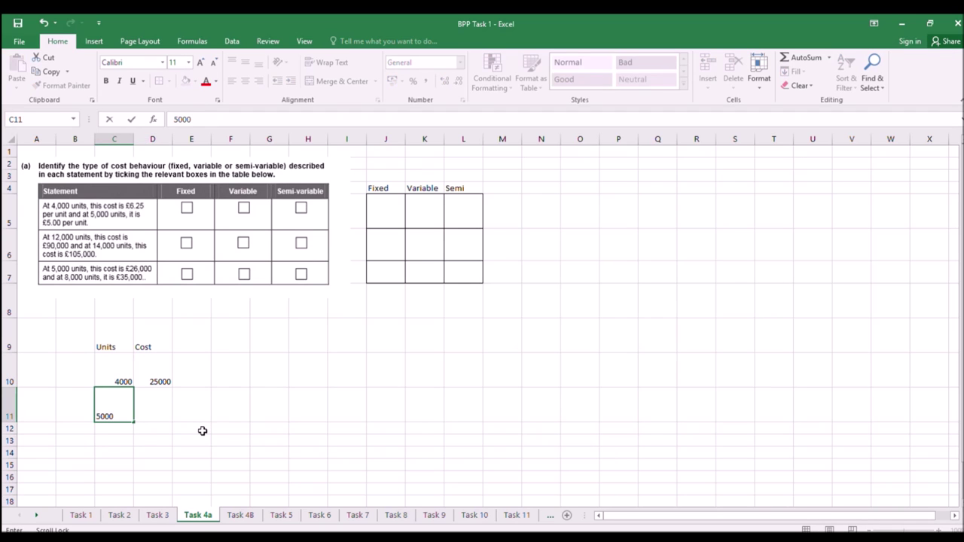
pyautogui.press('Tab')
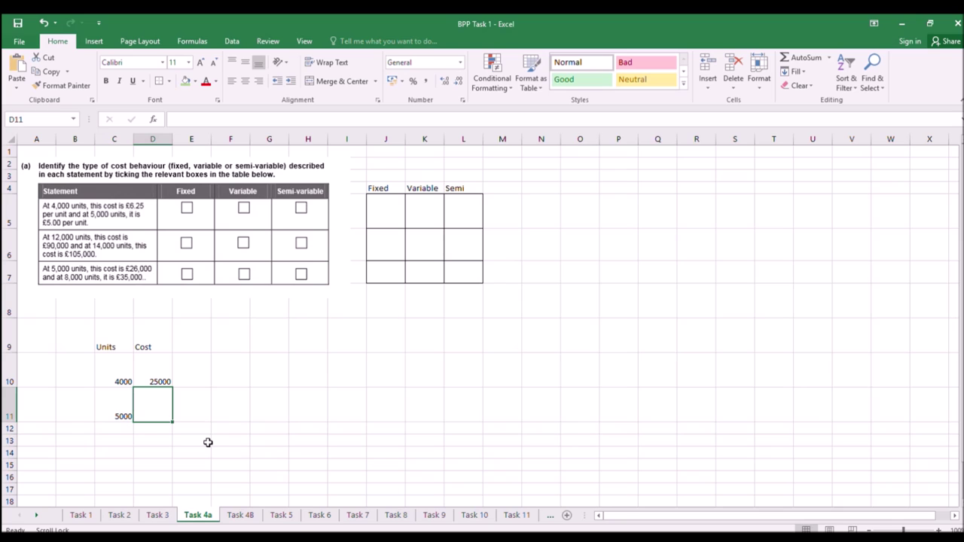
pyautogui.write('=')
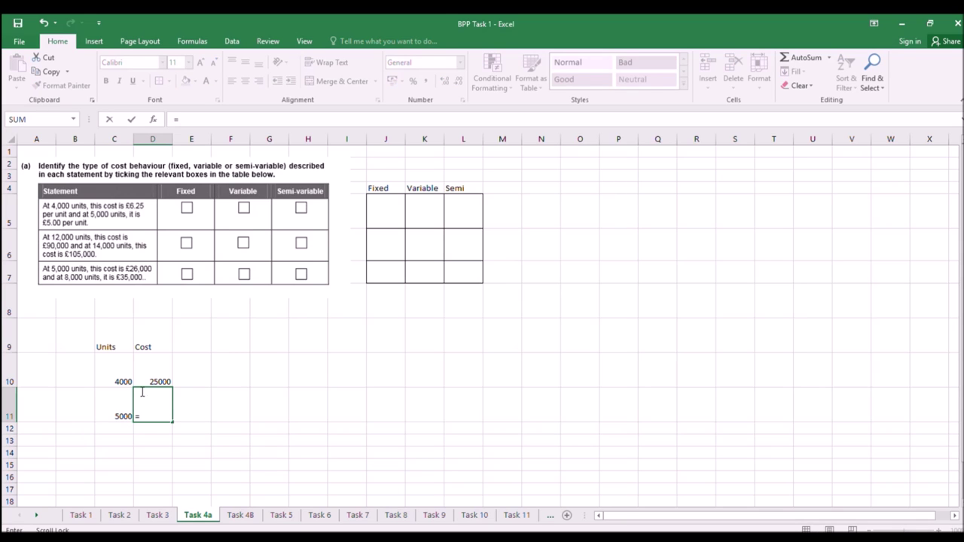
pyautogui.click(113, 405)
pyautogui.write('*')
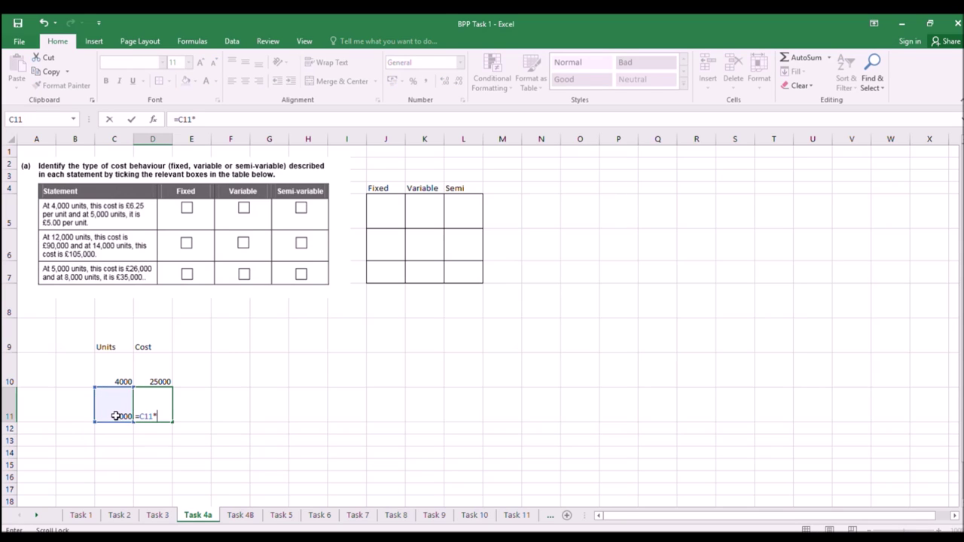
pyautogui.write('5')
pyautogui.press('Return')
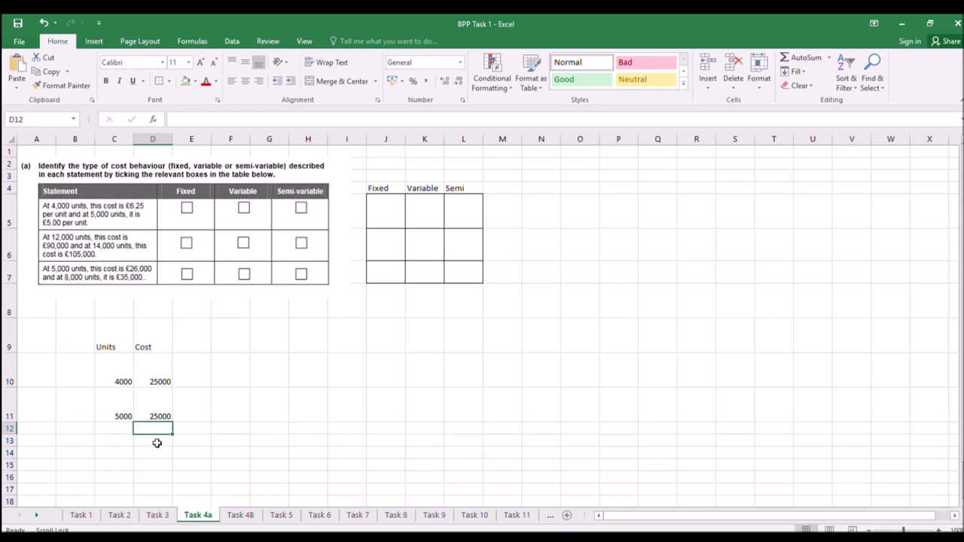
# Calculate the units difference =C11-C10 (1000) in C12 and copy it across to the cost column.
pyautogui.click(120, 428)
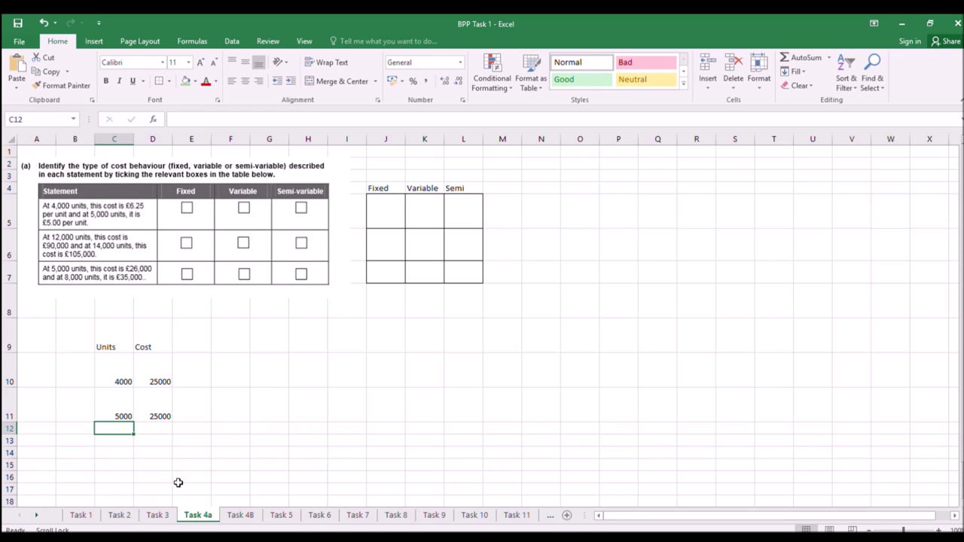
pyautogui.write('=')
pyautogui.click(116, 408)
pyautogui.write('-')
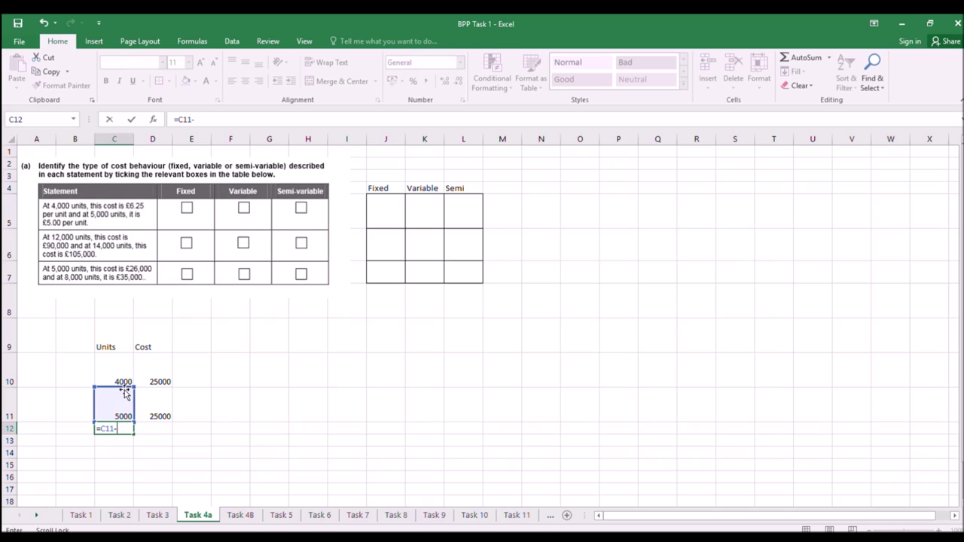
pyautogui.click(123, 376)
pyautogui.press('Return')
pyautogui.click(128, 428)
pyautogui.moveTo(133, 434); pyautogui.dragTo(194, 429)
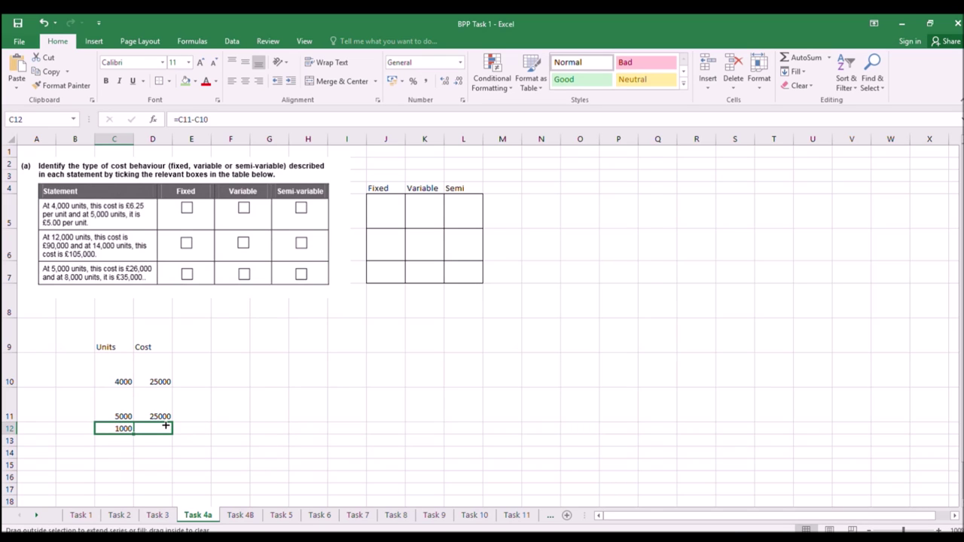
pyautogui.click(154, 442)
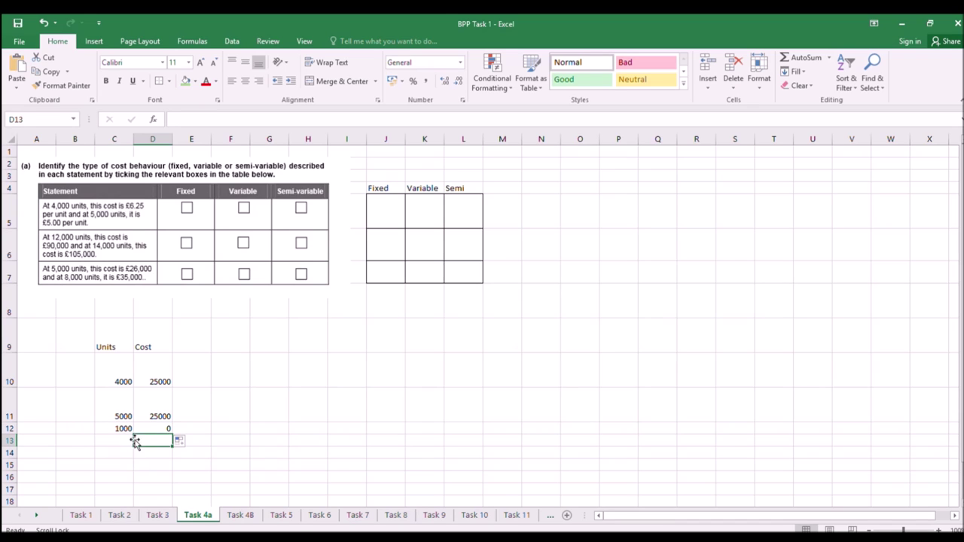
# Label B13 VC and compute variable cost =D12/C12 in D13.
pyautogui.click(76, 444)
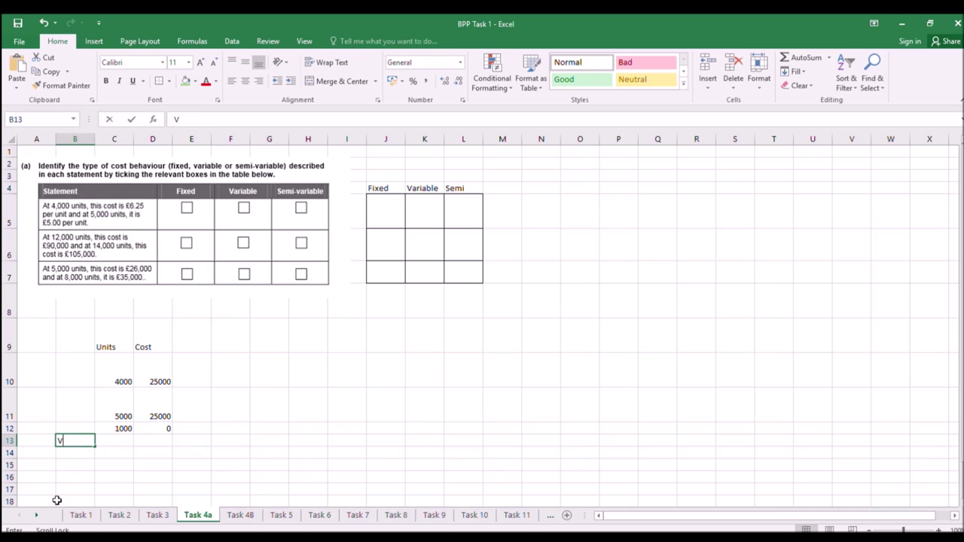
pyautogui.write('VC')
pyautogui.press('Return')
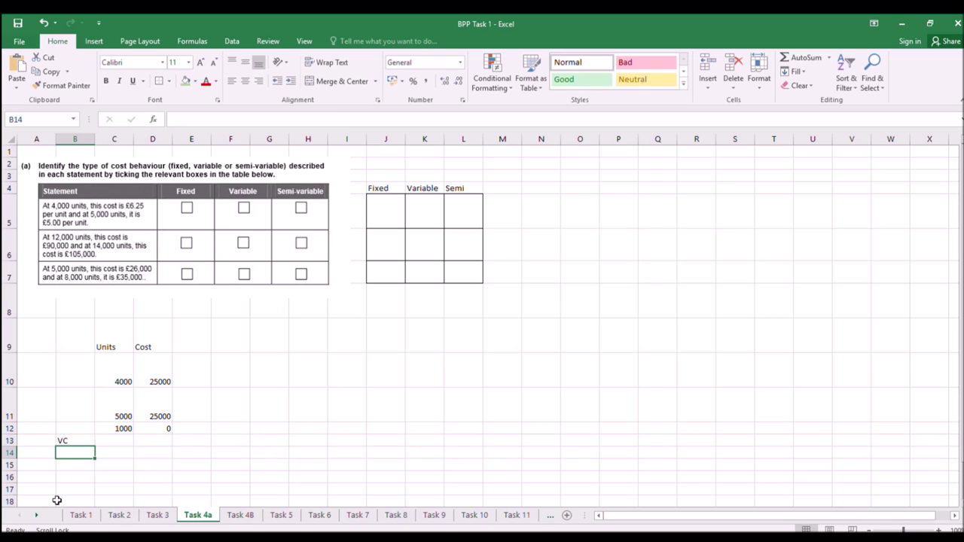
pyautogui.click(152, 440)
pyautogui.write('=')
pyautogui.click(152, 428)
pyautogui.write('/')
pyautogui.click(123, 429)
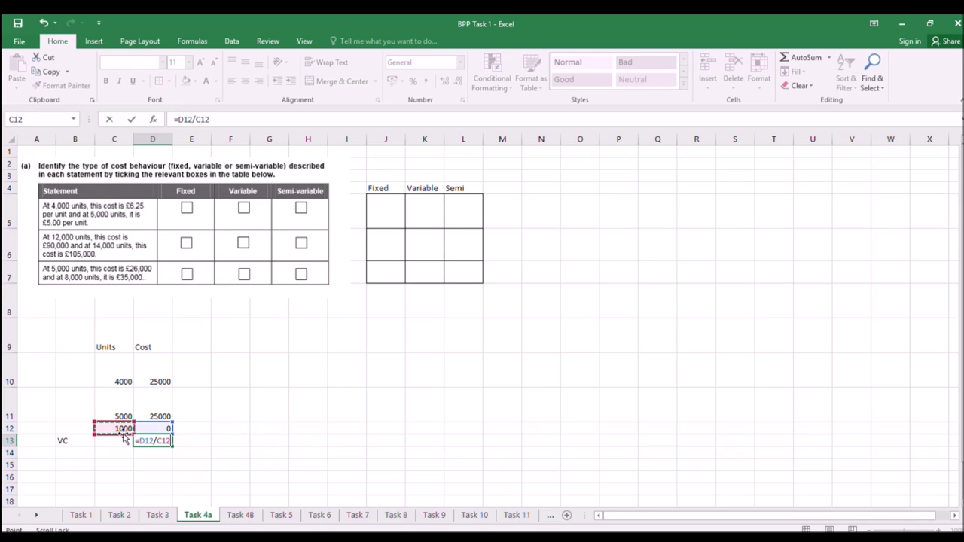
pyautogui.press('Return')
# Label B14 FC and compute fixed cost =25000-D13*C10 in C14.
pyautogui.click(65, 452)
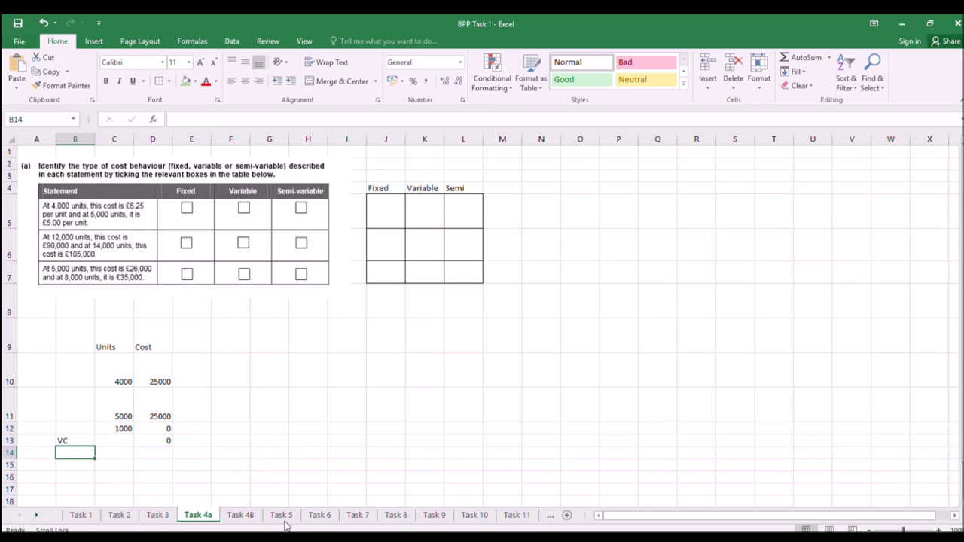
pyautogui.write('FC')
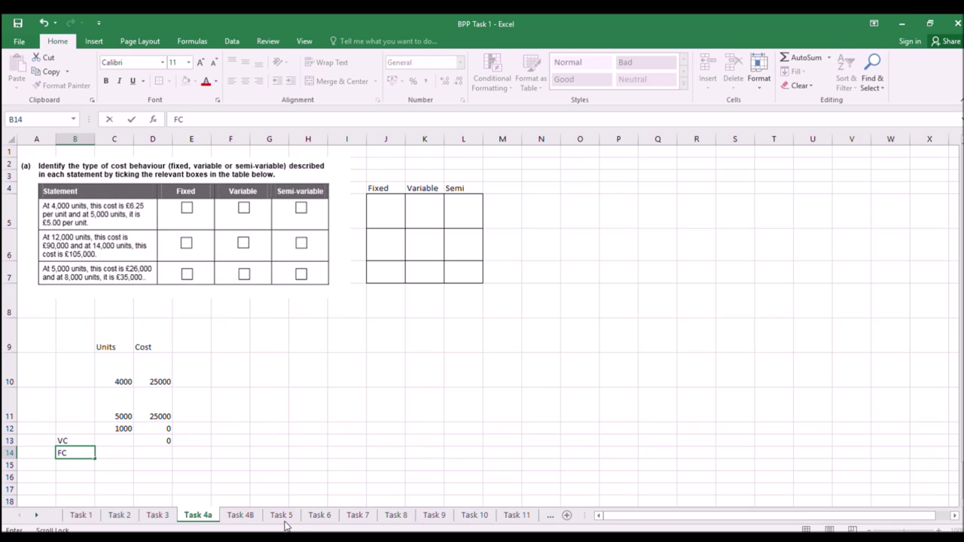
pyautogui.click(100, 476)
pyautogui.click(113, 454)
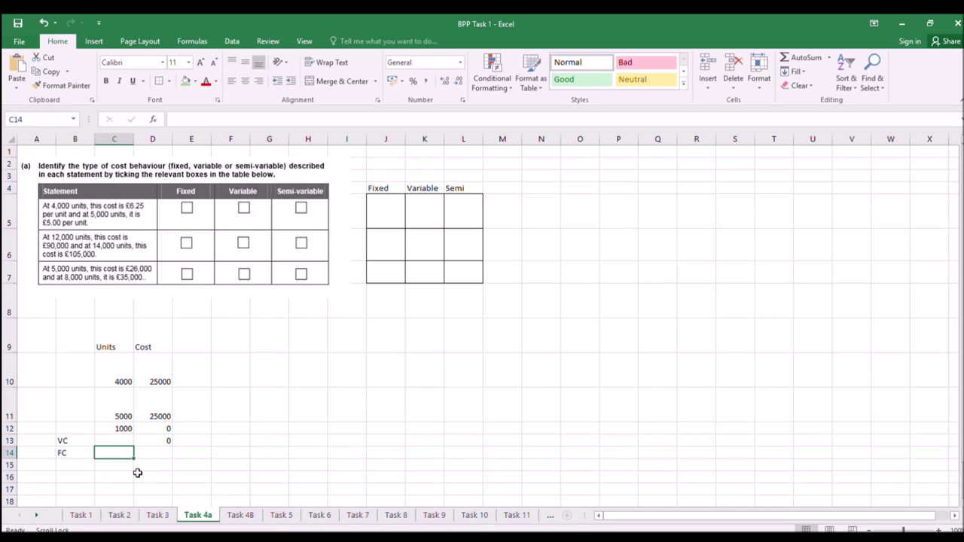
pyautogui.write('=25000')
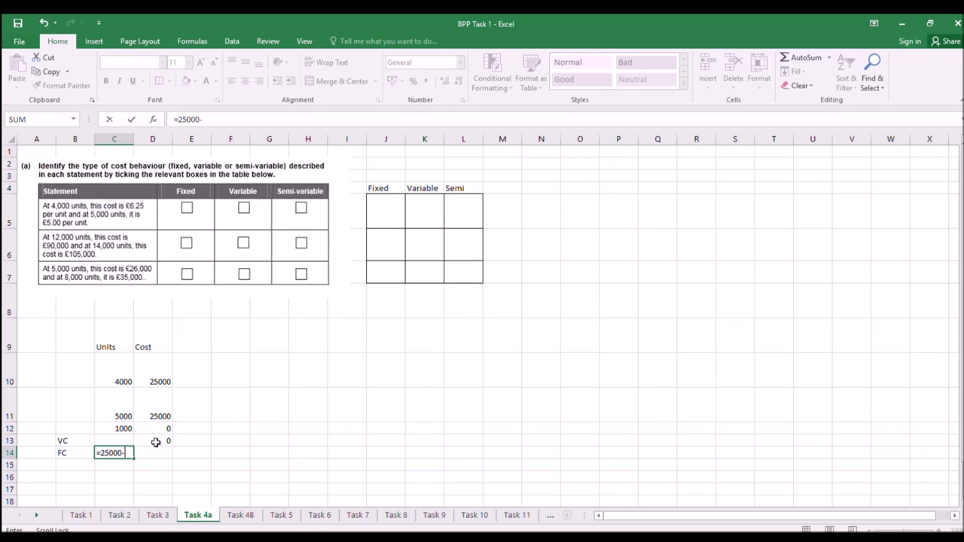
pyautogui.write('-')
pyautogui.click(156, 442)
pyautogui.write('*')
pyautogui.click(110, 381)
pyautogui.press('Return')
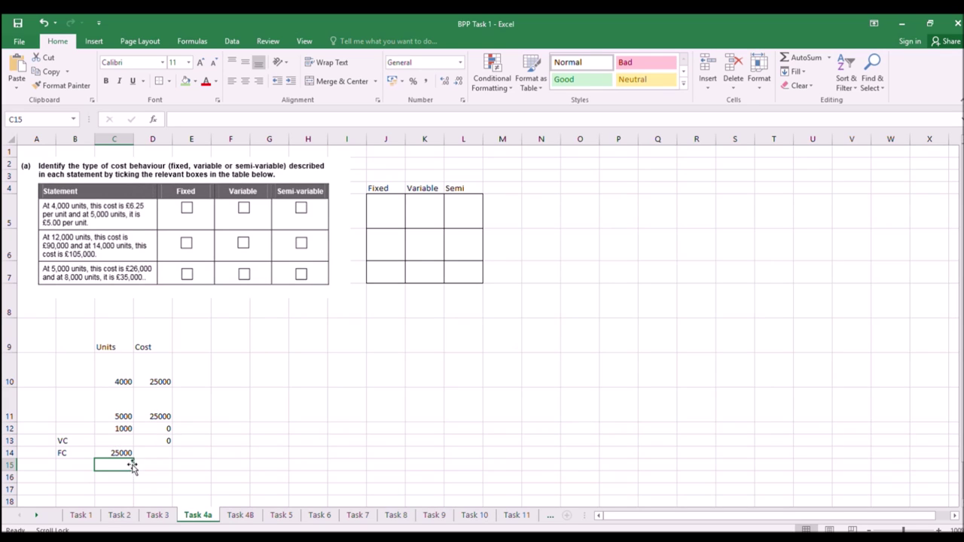
# Mark statement one as Fixed with an x in J5.
pyautogui.click(394, 204)
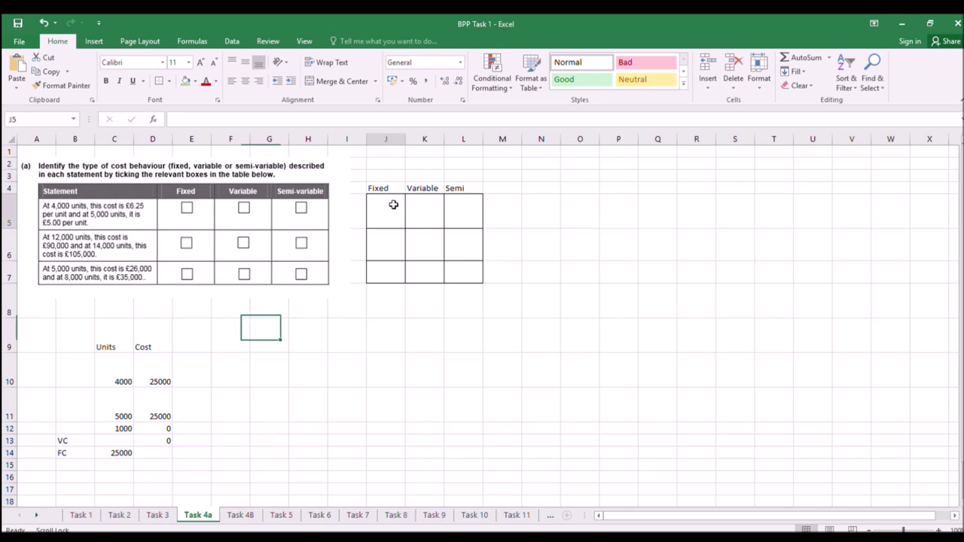
pyautogui.write('x')
pyautogui.press('Return')
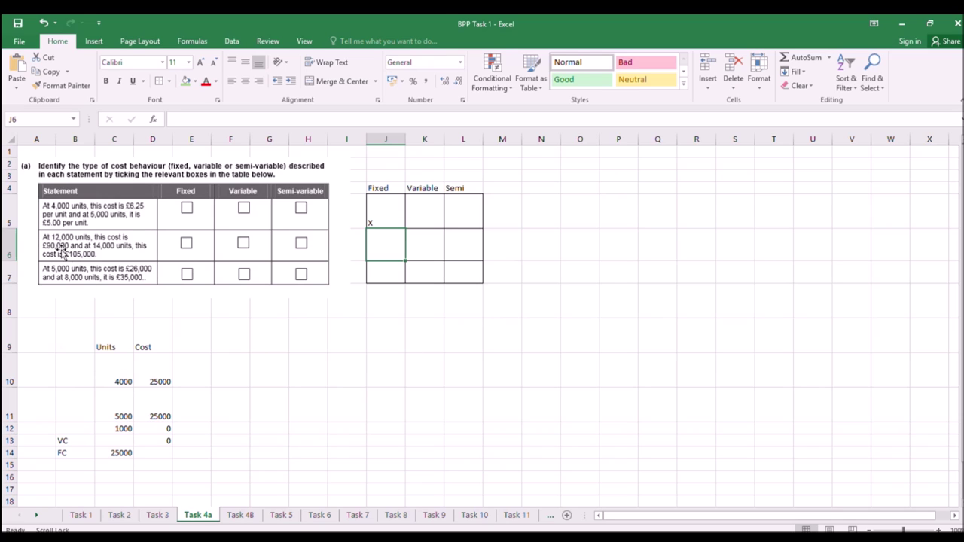
# Clear C10:D11 and enter 12000 units costing 90000 in row 10.
pyautogui.moveTo(122, 380); pyautogui.dragTo(144, 410)
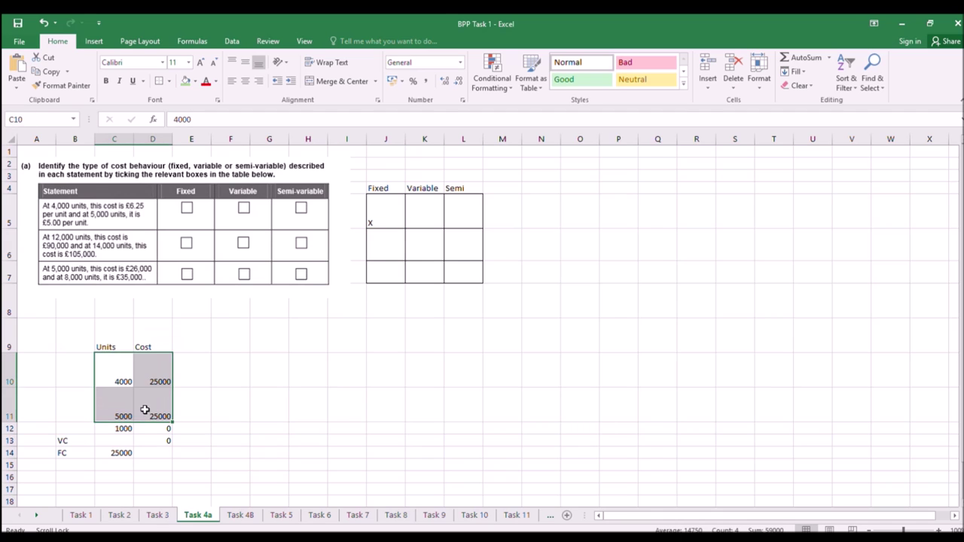
pyautogui.press('Delete')
pyautogui.click(125, 376)
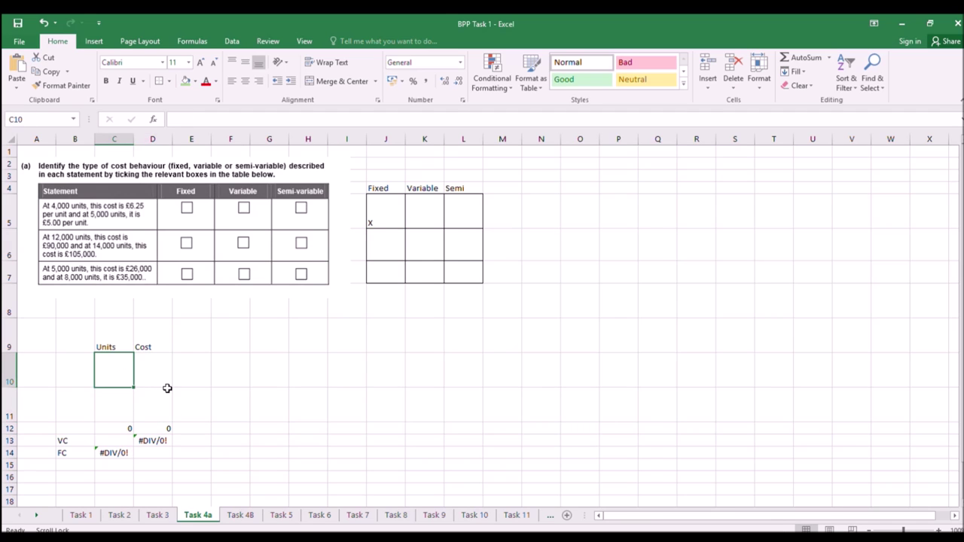
pyautogui.write('12000')
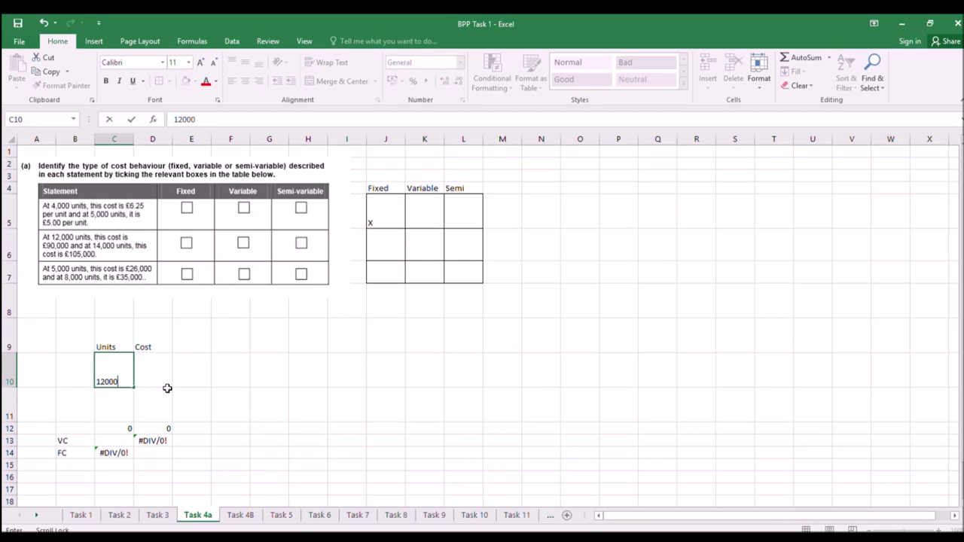
pyautogui.press('Return')
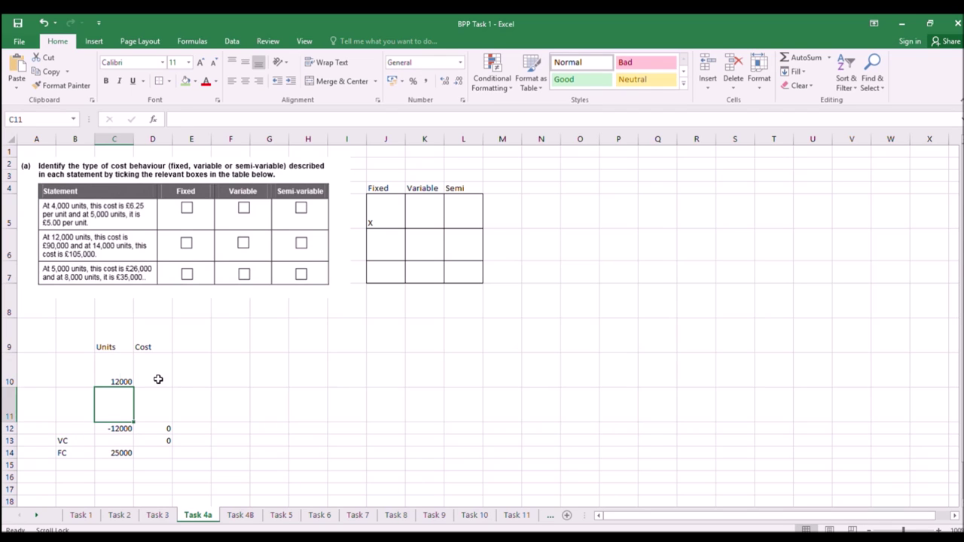
pyautogui.click(167, 381)
pyautogui.write('90000')
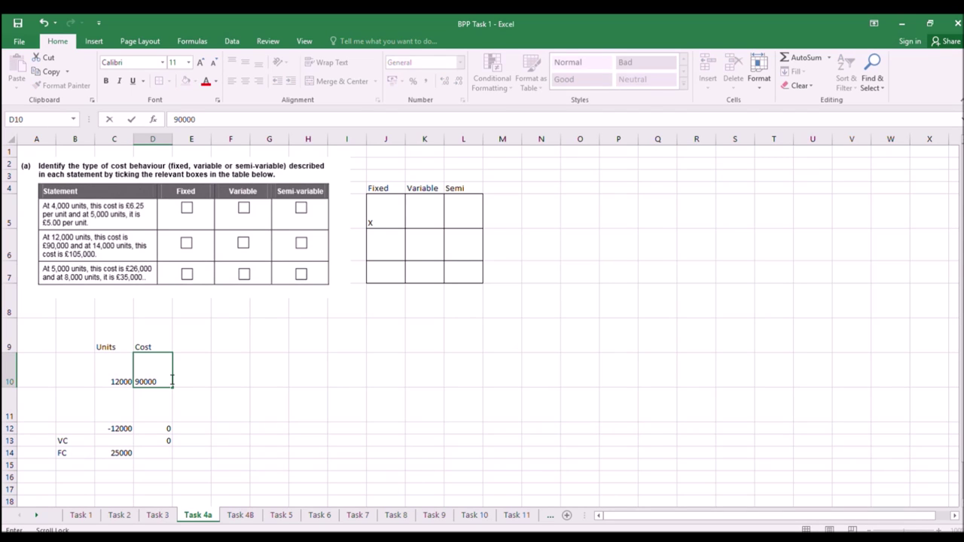
pyautogui.press('Return')
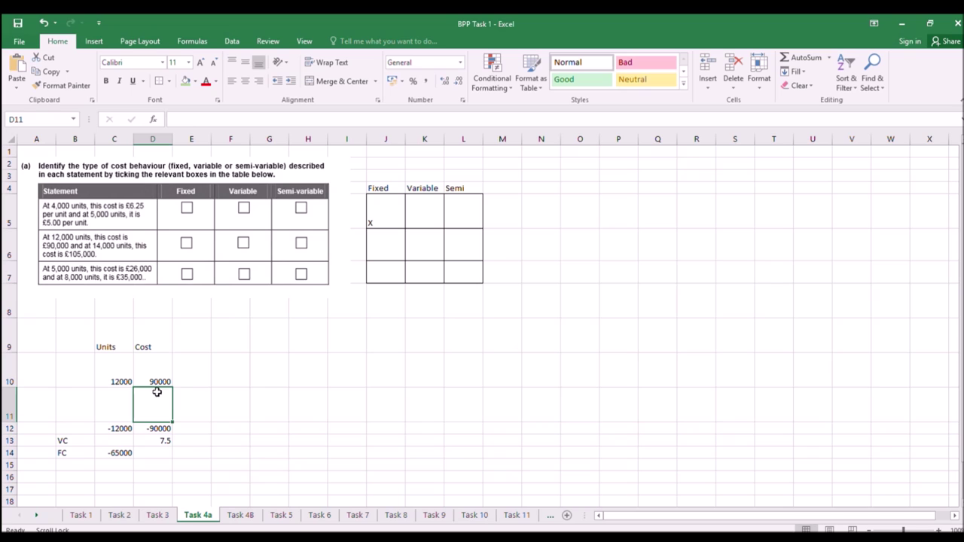
# Enter 14000 units costing 105000 in row 11.
pyautogui.click(121, 409)
pyautogui.write('14000')
pyautogui.press('Return')
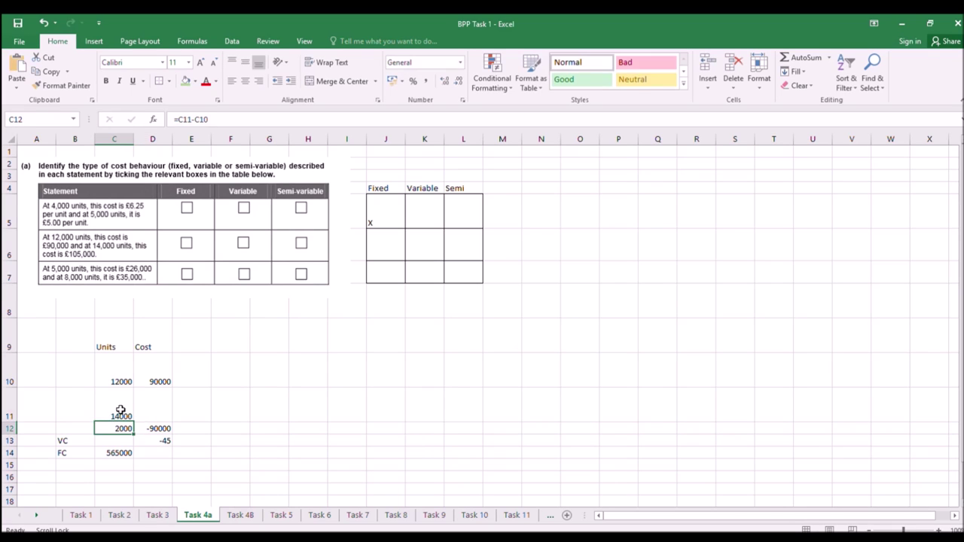
pyautogui.click(158, 403)
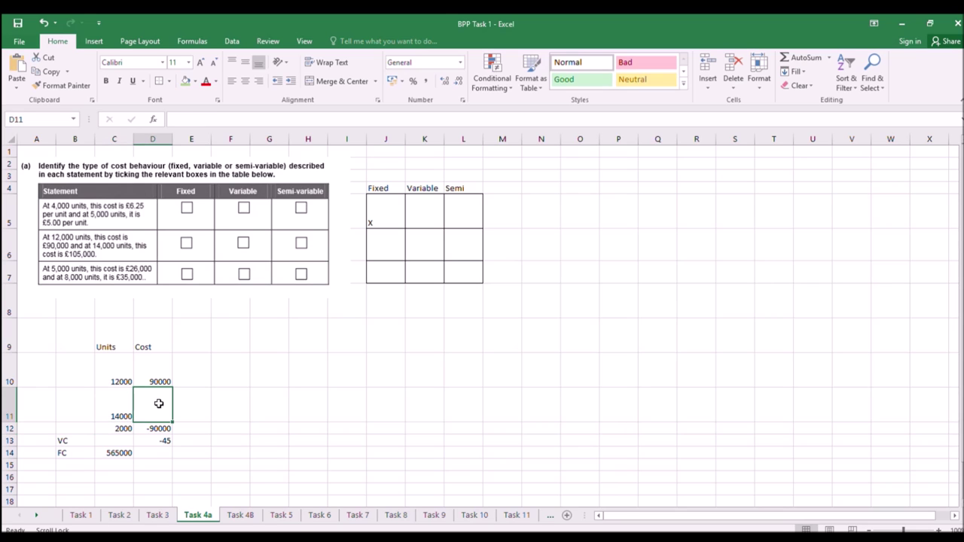
pyautogui.write('105000')
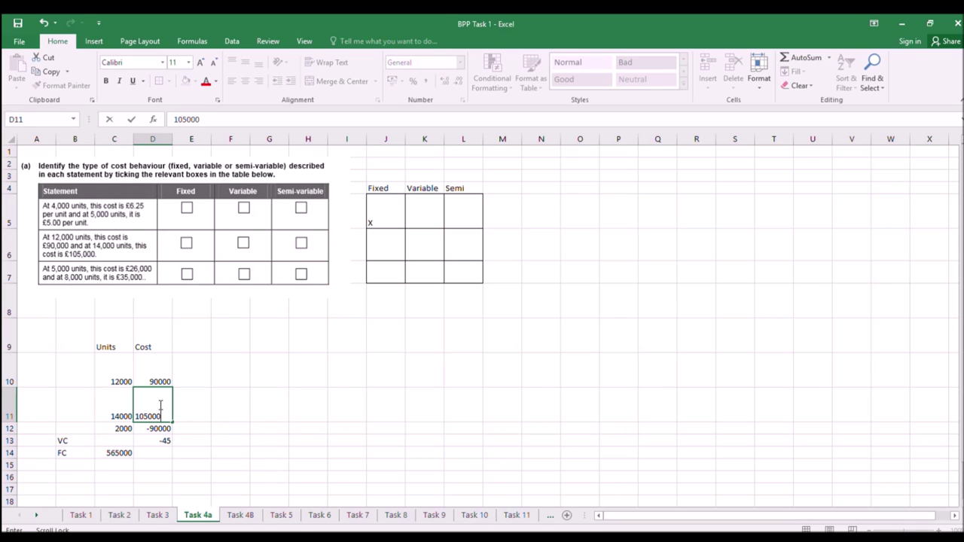
pyautogui.press('Return')
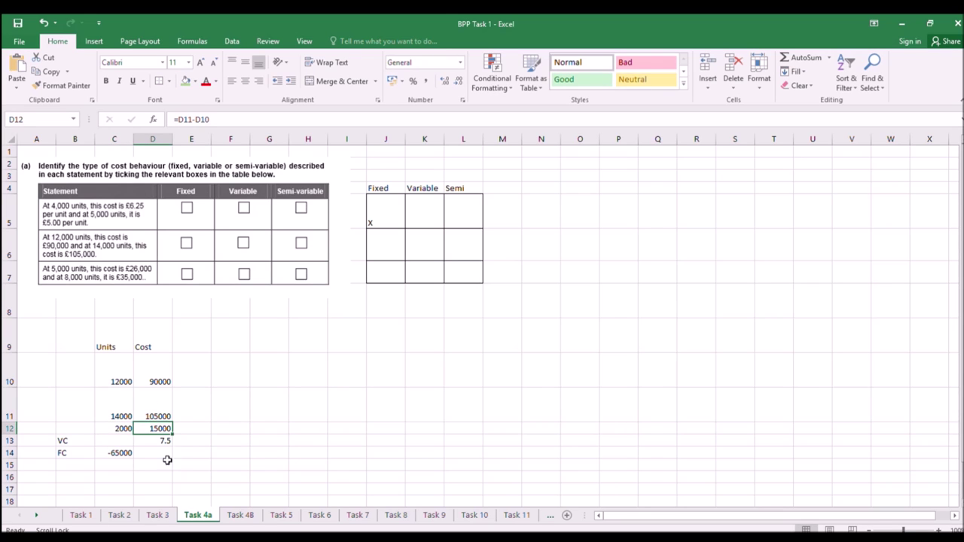
# Replace the fixed cost in C14 with =D10-C10*D13, giving FC 0.
pyautogui.click(113, 455)
pyautogui.press('Delete')
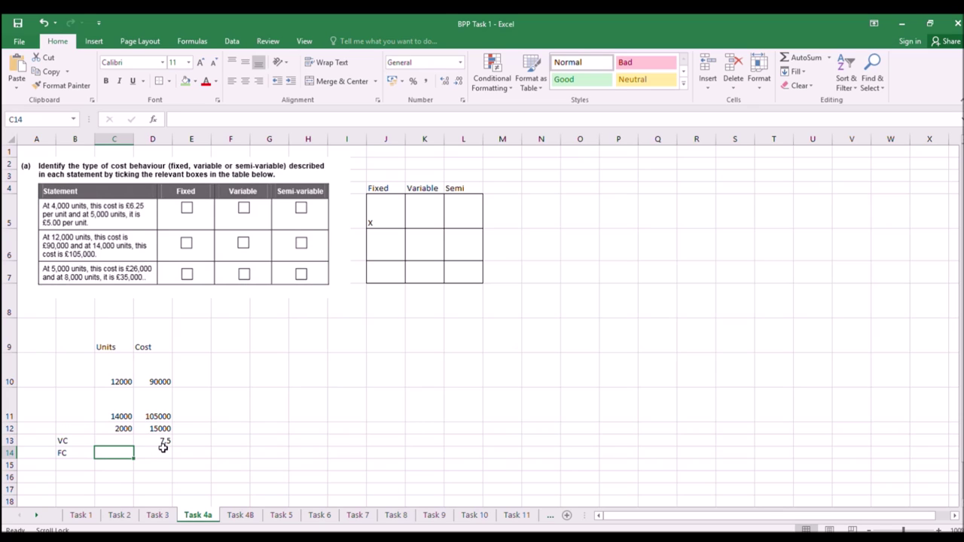
pyautogui.write('=')
pyautogui.click(163, 380)
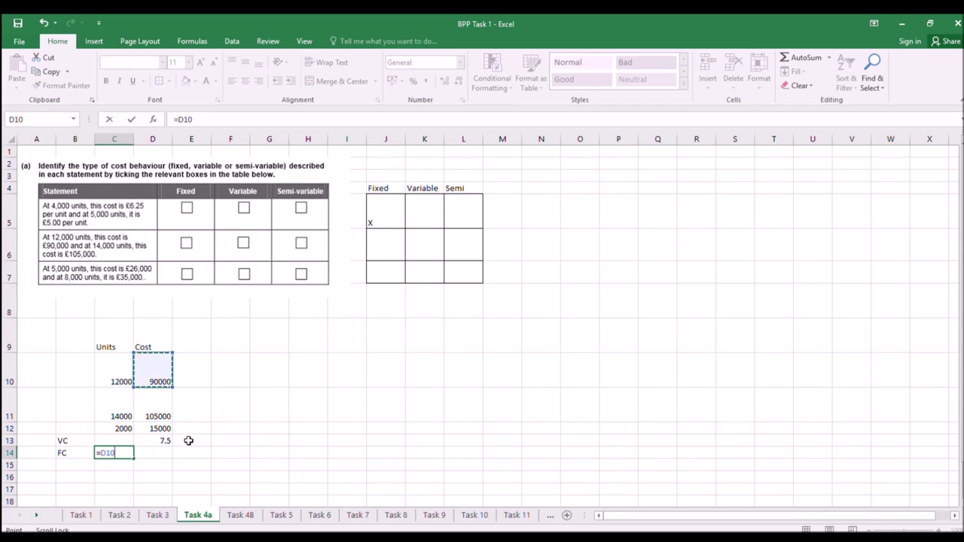
pyautogui.write('-')
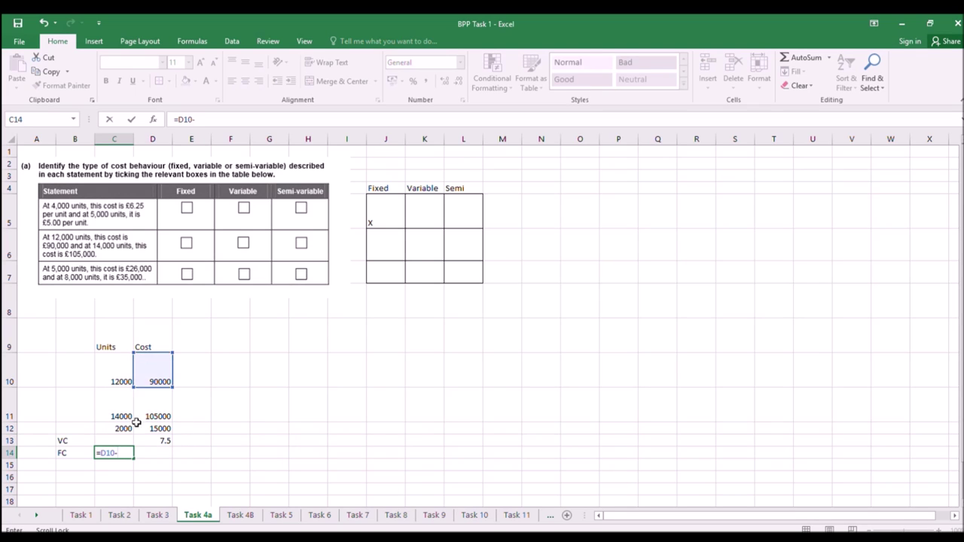
pyautogui.click(125, 376)
pyautogui.write('*')
pyautogui.click(151, 443)
pyautogui.press('Return')
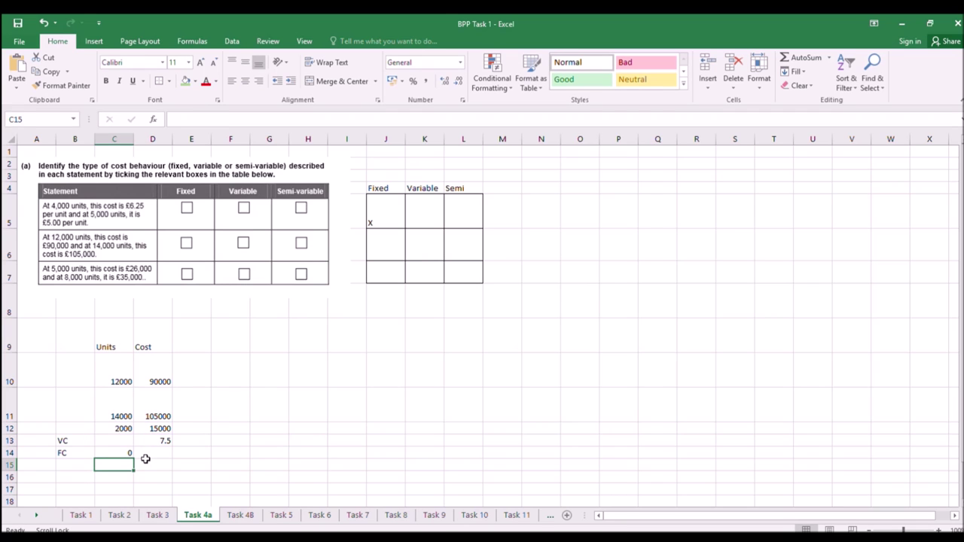
# Mark statement two as Variable with an X in K6.
pyautogui.click(427, 244)
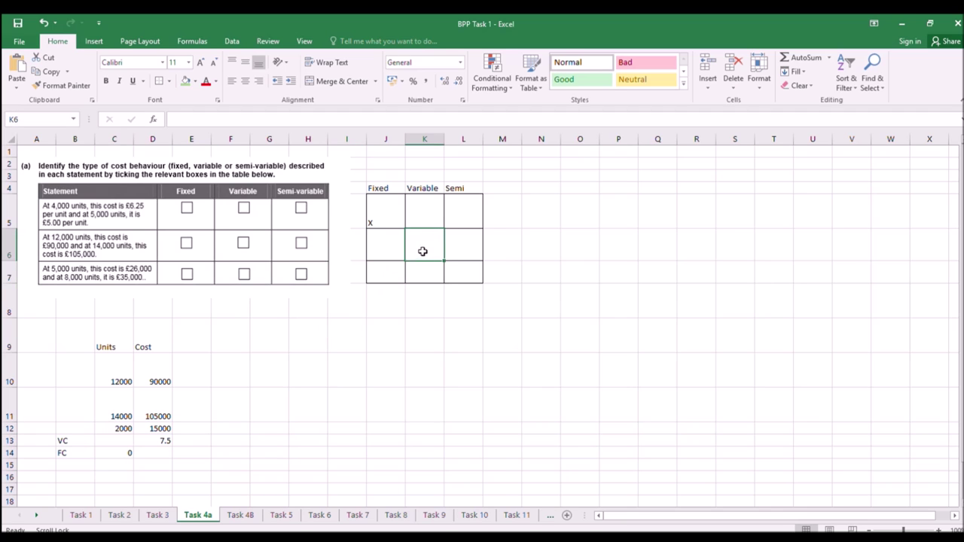
pyautogui.write('X')
pyautogui.press('Return')
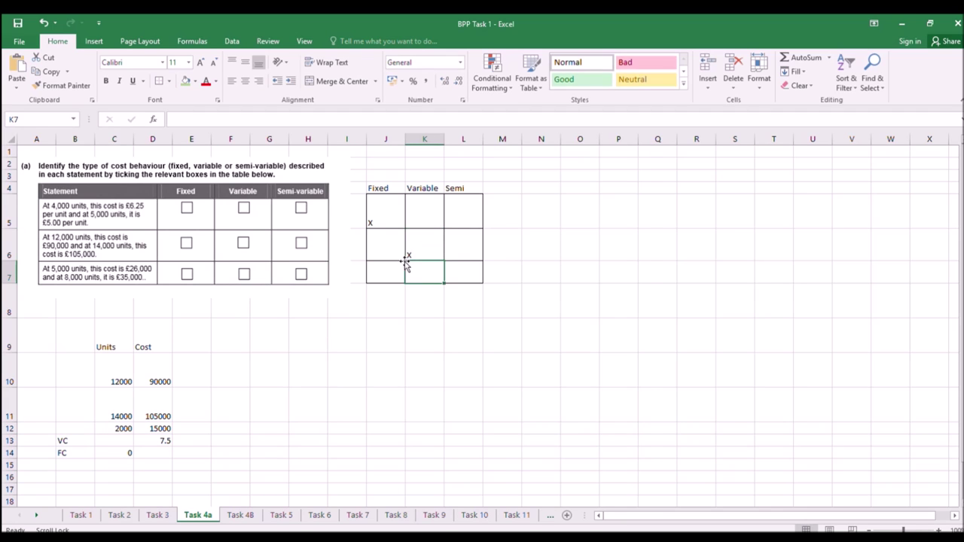
pyautogui.click(377, 390)
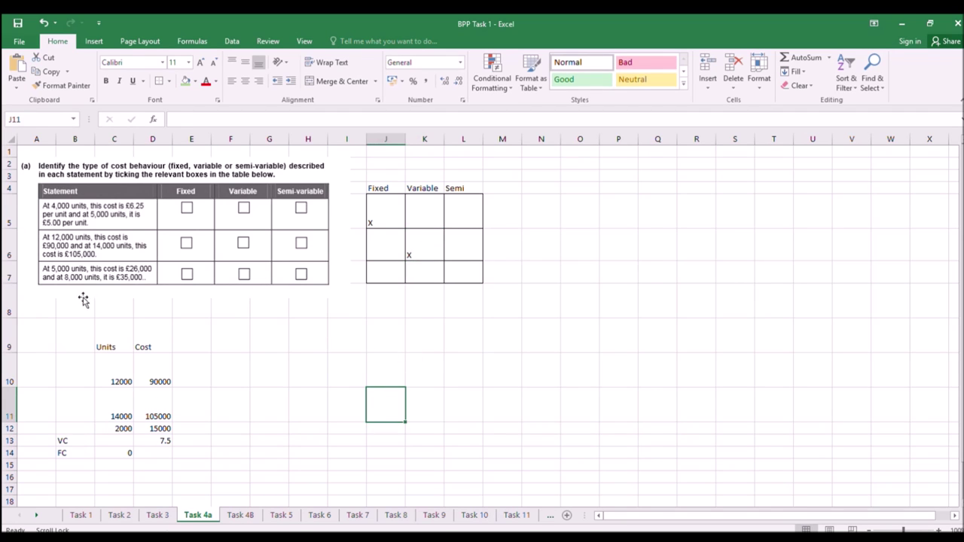
# Replace the figures with 5000 units costing 26000 and 8000 units costing 35000.
pyautogui.moveTo(128, 381); pyautogui.dragTo(155, 402)
pyautogui.press('Delete')
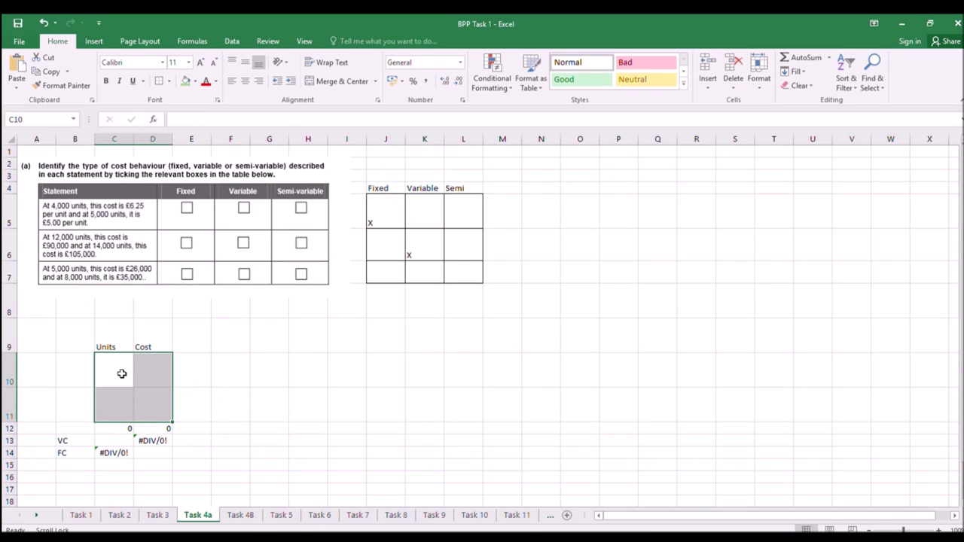
pyautogui.click(121, 370)
pyautogui.write('5000')
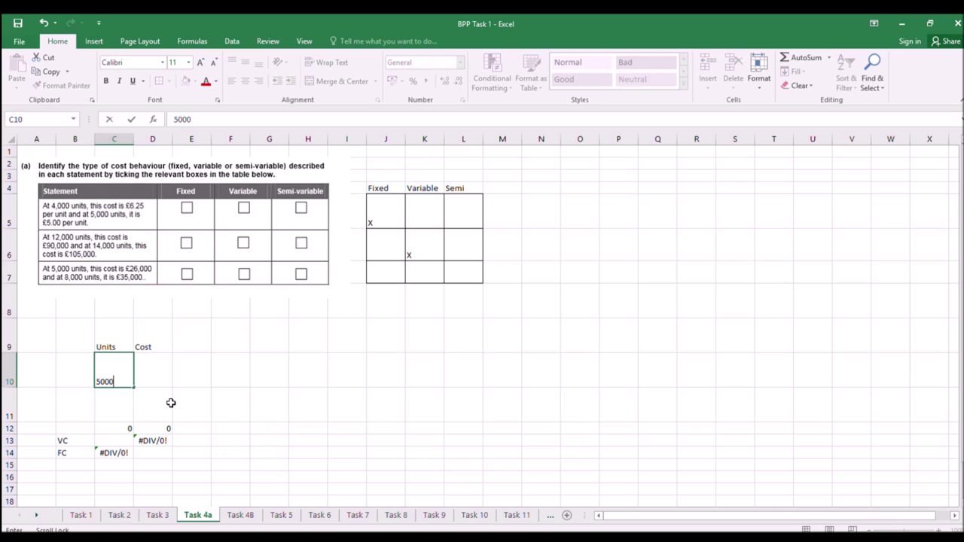
pyautogui.click(162, 371)
pyautogui.write('26000')
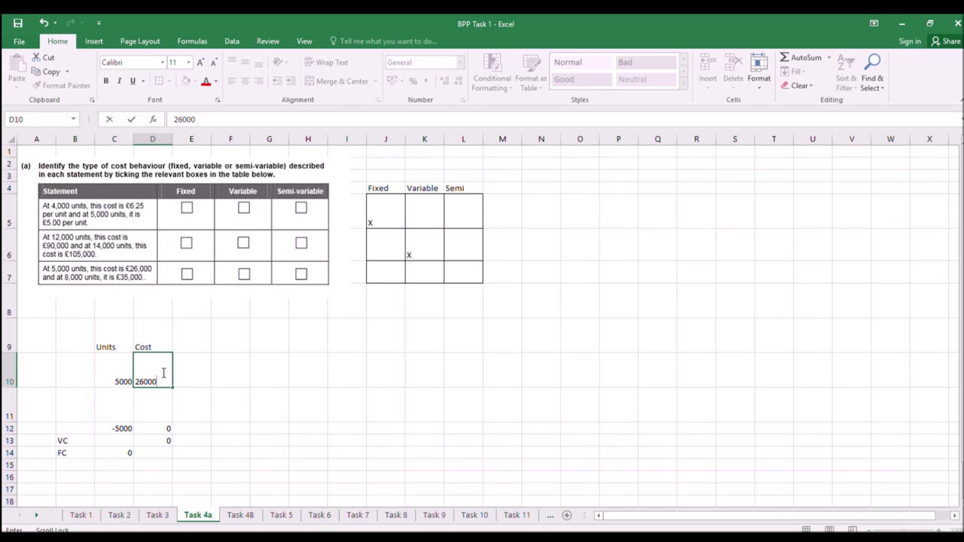
pyautogui.press('Return')
pyautogui.click(120, 395)
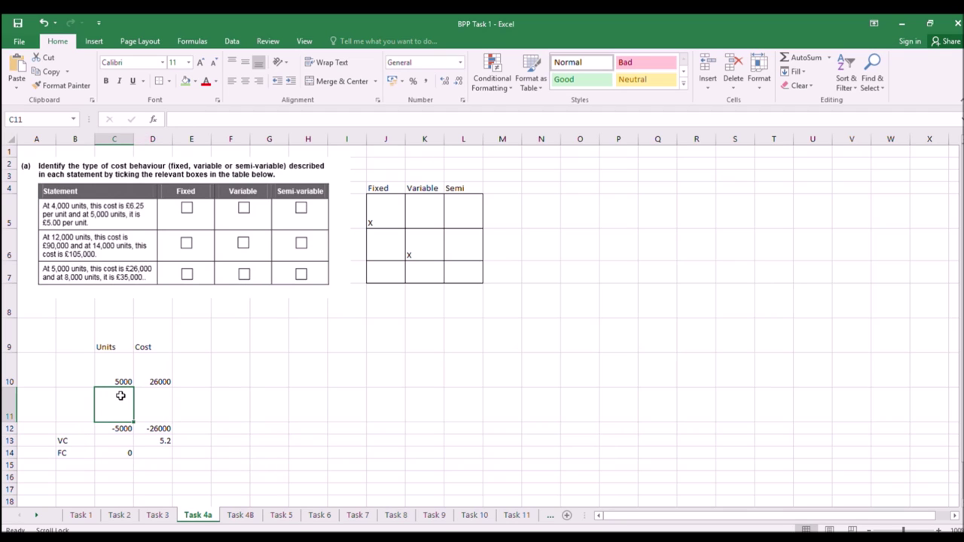
pyautogui.write('8000')
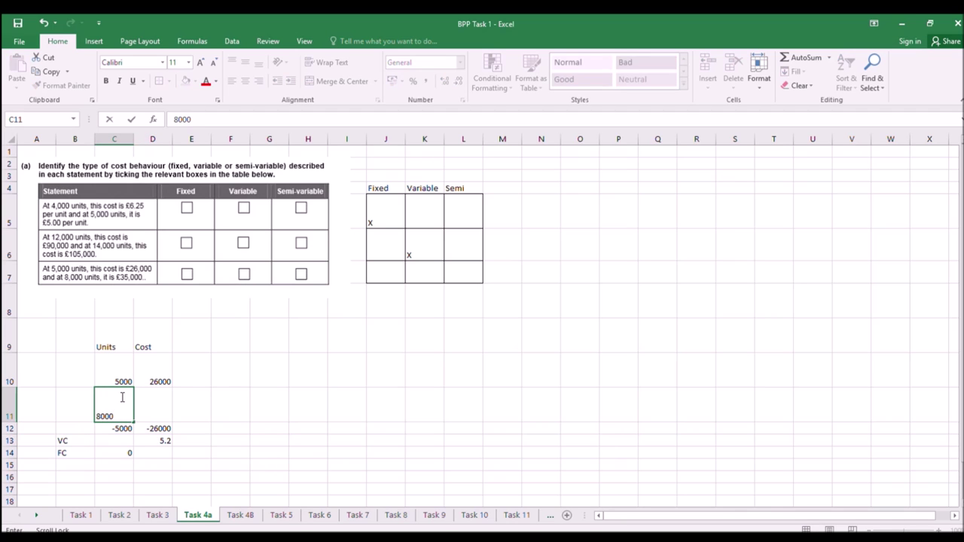
pyautogui.click(162, 405)
pyautogui.write('35000')
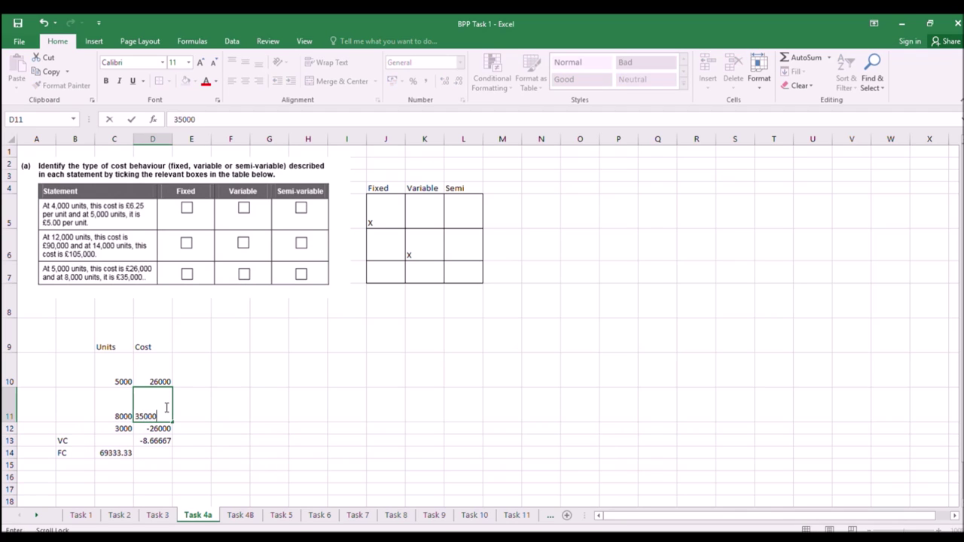
pyautogui.press('Return')
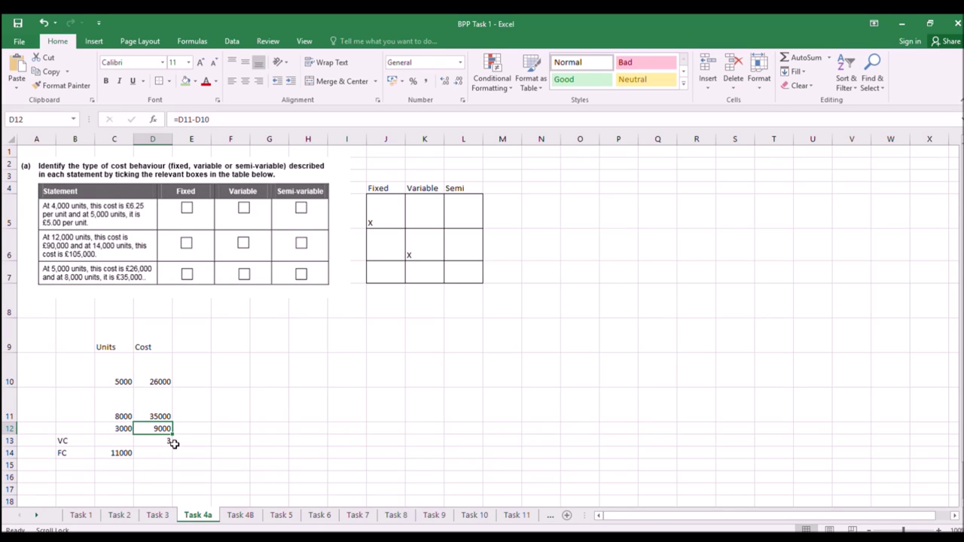
# Check the C14 fixed cost formula and mark statement three Semi with an x in L7.
pyautogui.click(110, 453)
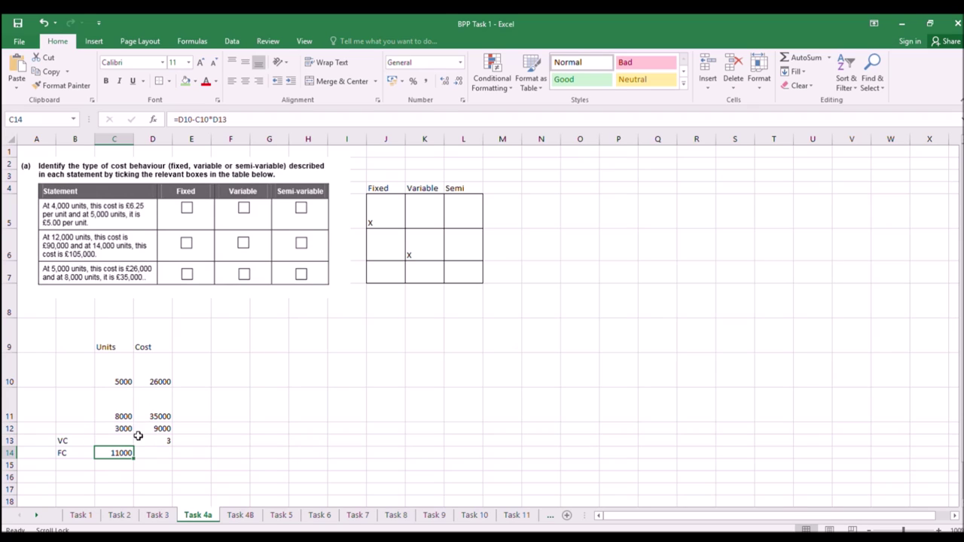
pyautogui.click(471, 275)
pyautogui.write('x')
pyautogui.press('Return')
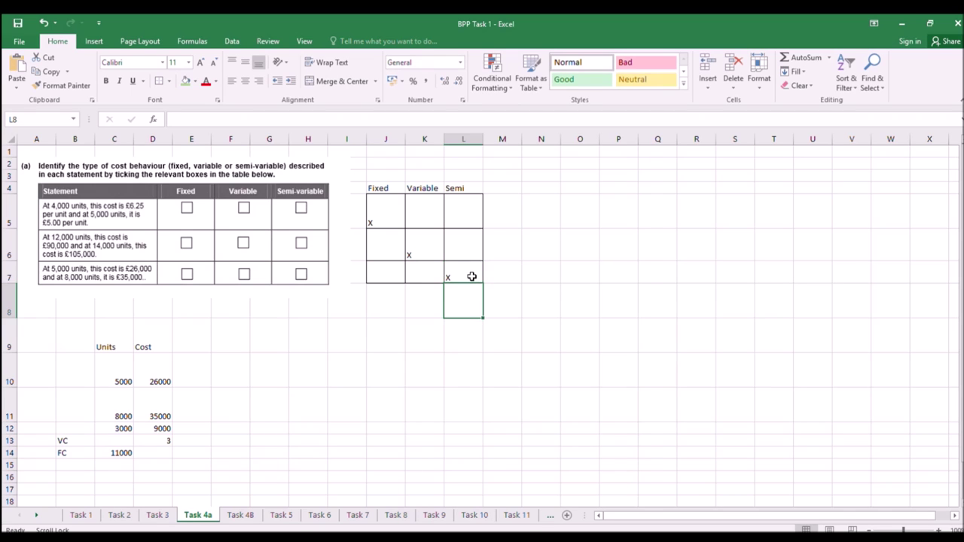
pyautogui.click(361, 392)
# Start the equation in row 10 with =, FC and + in F10:H10.
pyautogui.click(231, 379)
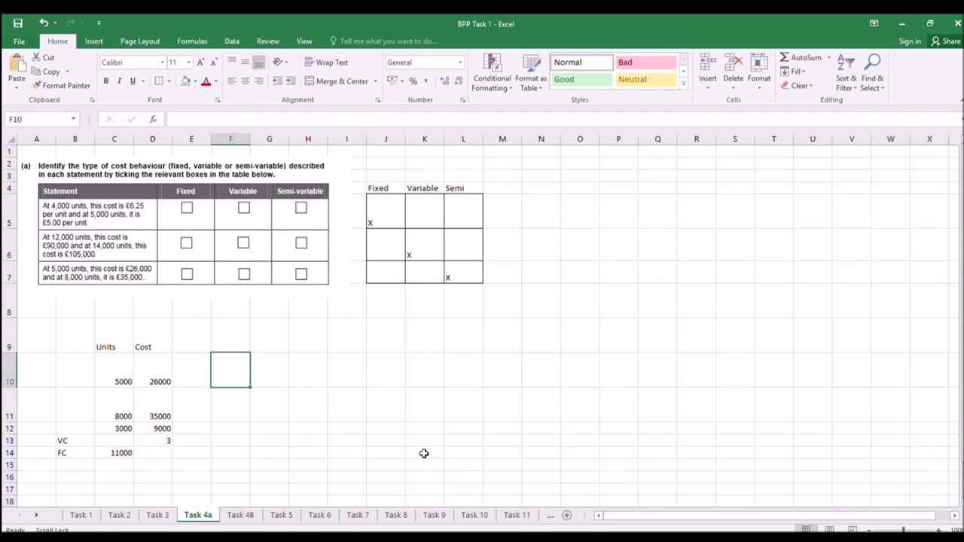
pyautogui.write('=')
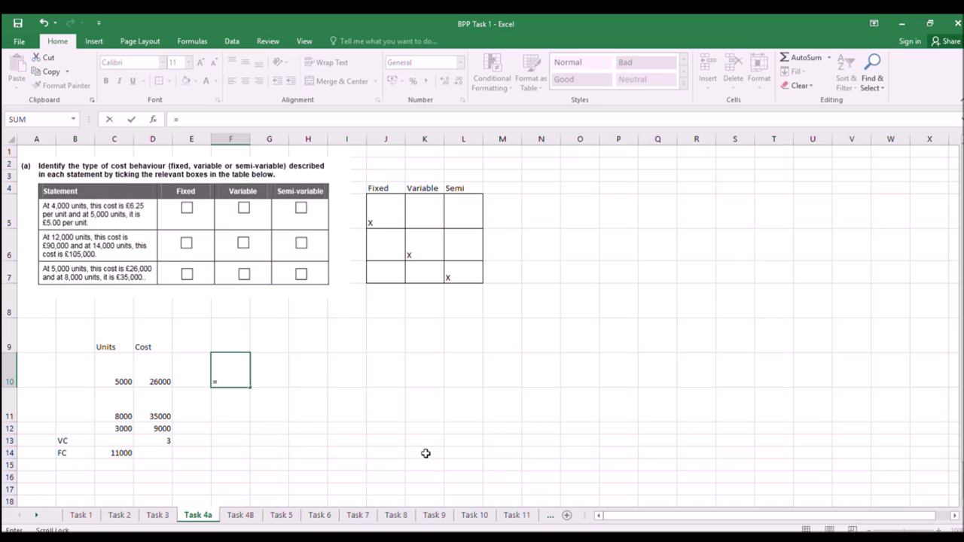
pyautogui.press('Return')
pyautogui.hscroll(1, 425, 454)
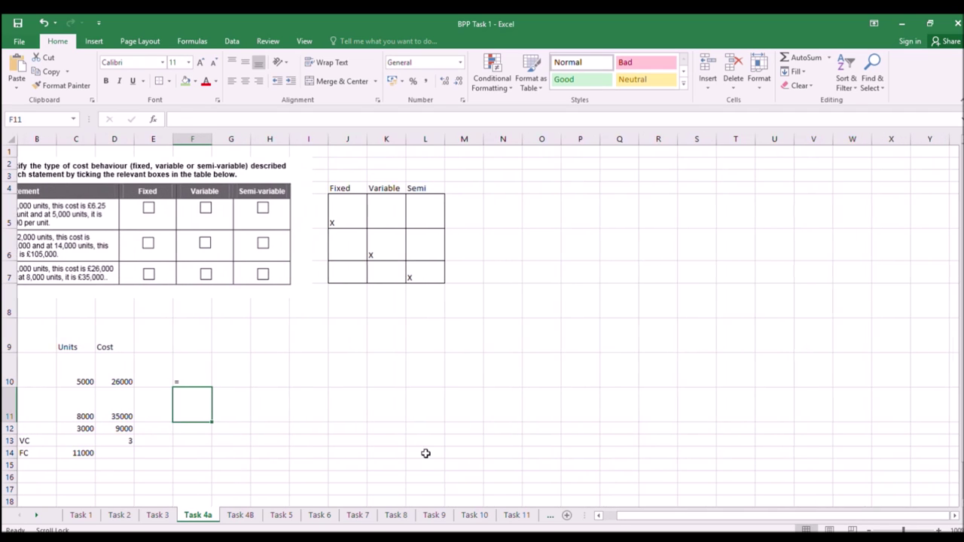
pyautogui.click(235, 365)
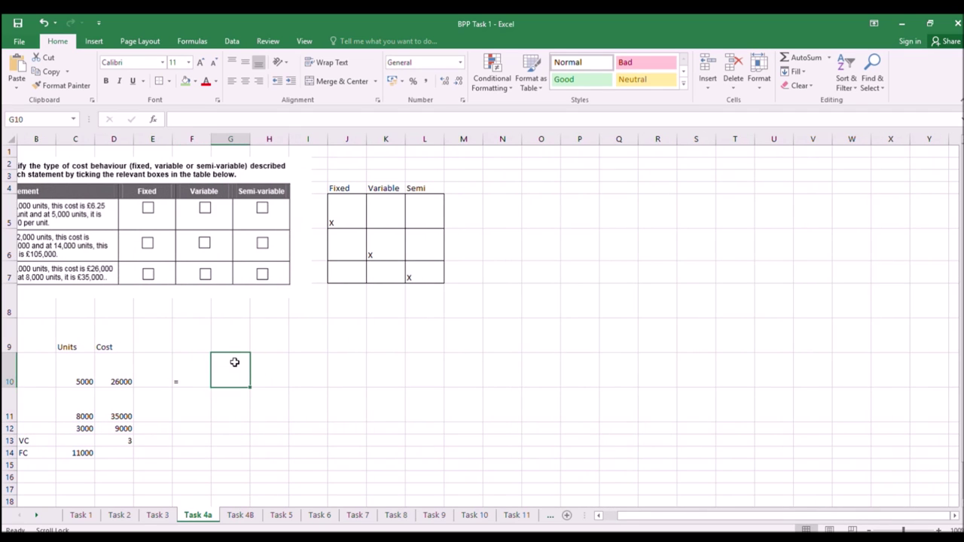
pyautogui.write('FC')
pyautogui.click(267, 371)
pyautogui.write('+')
pyautogui.click(297, 374)
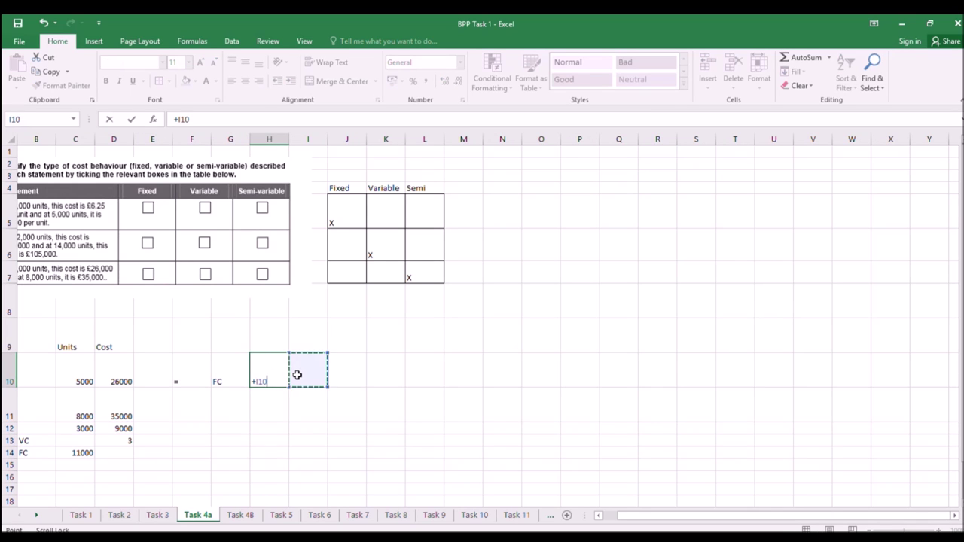
pyautogui.press('BackSpace')
pyautogui.press('BackSpace')
pyautogui.press('BackSpace')
pyautogui.press('Tab')
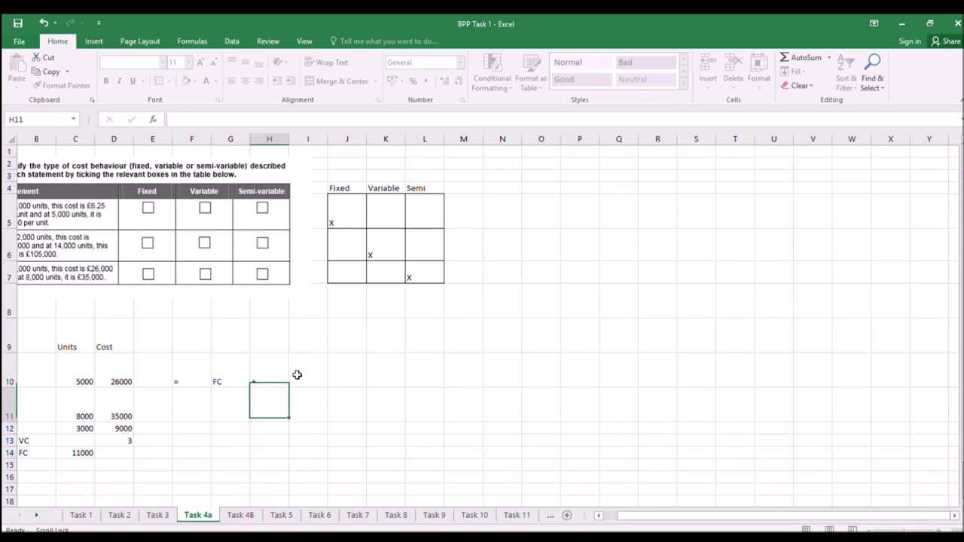
# Complete the equation with UNITS, * and VC per unit in I10:K10.
pyautogui.write('UNITS')
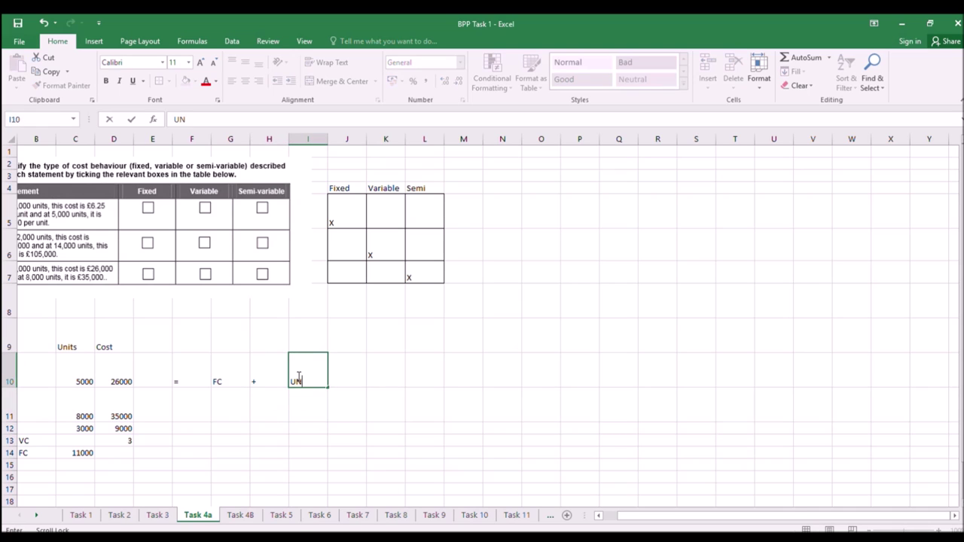
pyautogui.click(345, 372)
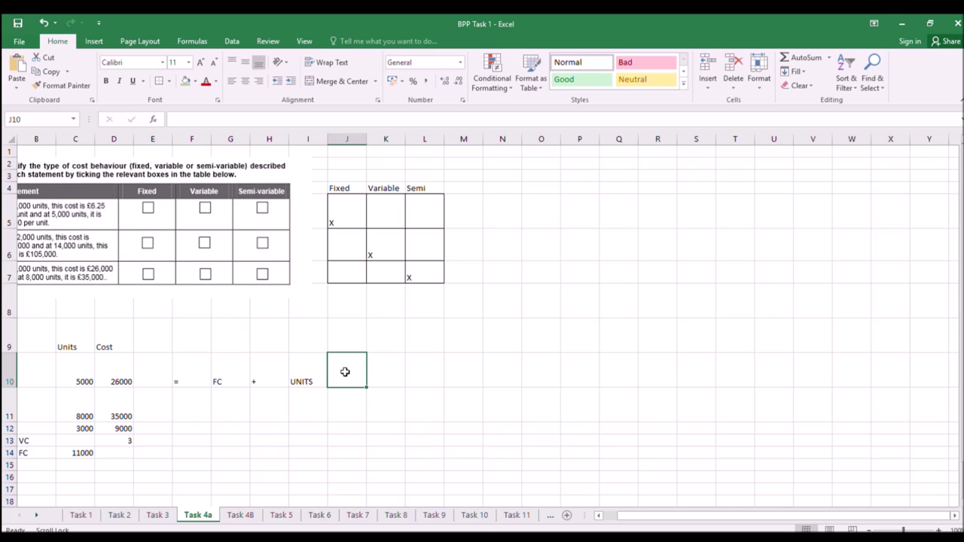
pyautogui.write('*')
pyautogui.click(386, 372)
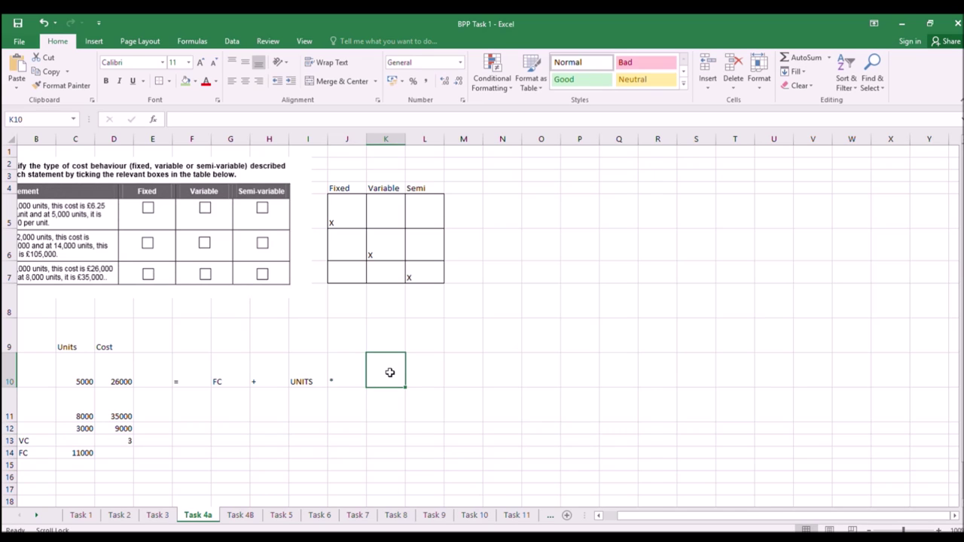
pyautogui.write('VC per unit')
pyautogui.click(346, 428)
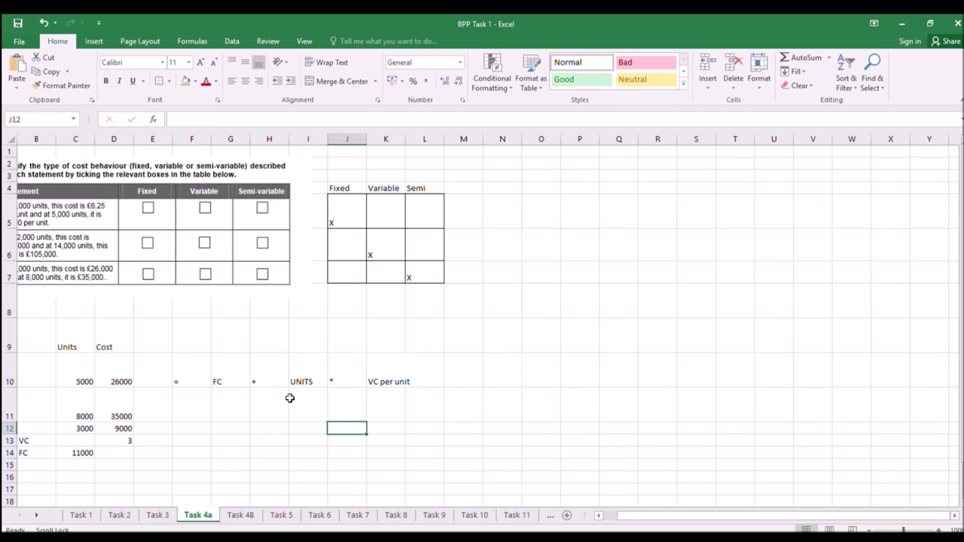
# Copy the F10:K10 equation into row 11 beside the 8000-unit figures.
pyautogui.moveTo(177, 374); pyautogui.dragTo(387, 366)
pyautogui.hotkey('ctrl', 'c')
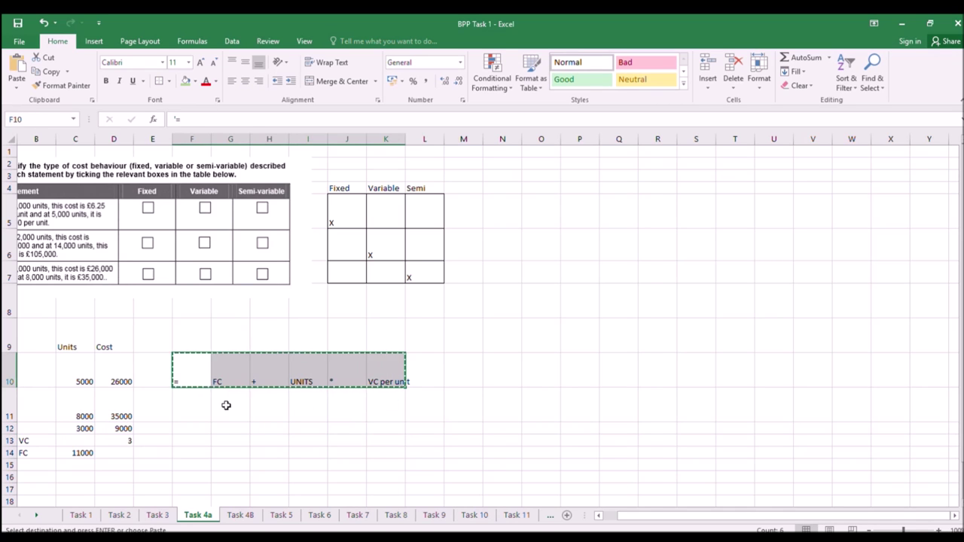
pyautogui.click(191, 401)
pyautogui.hotkey('ctrl', 'v')
pyautogui.click(222, 438)
pyautogui.press('Escape')
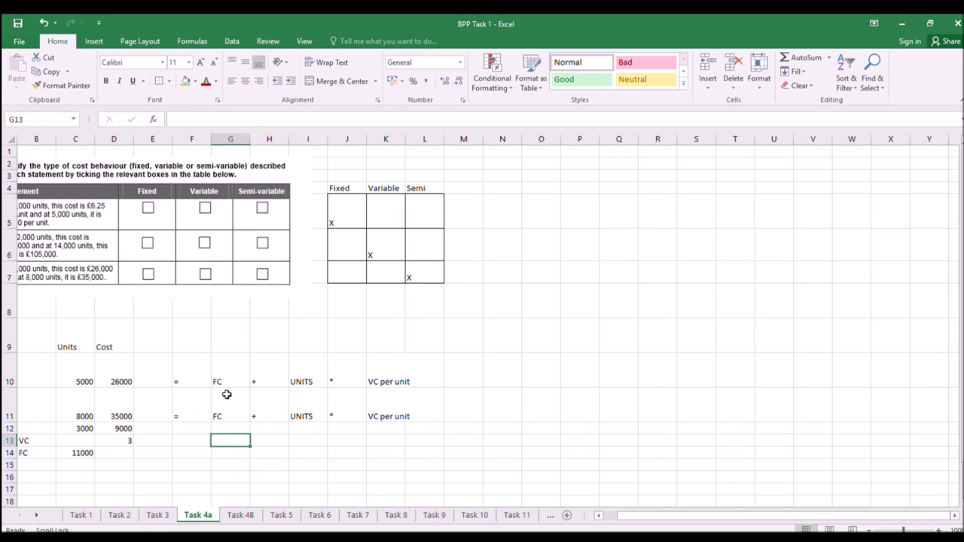
# Enter 0 in G13 as the fixed-cost difference between rows 10 and 11.
pyautogui.click(254, 425)
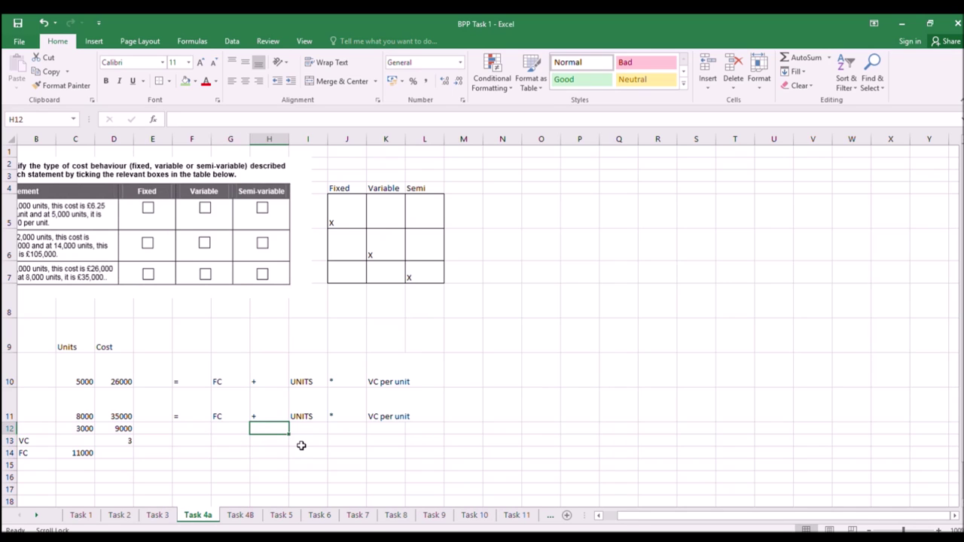
pyautogui.hscroll(-1, 302, 445)
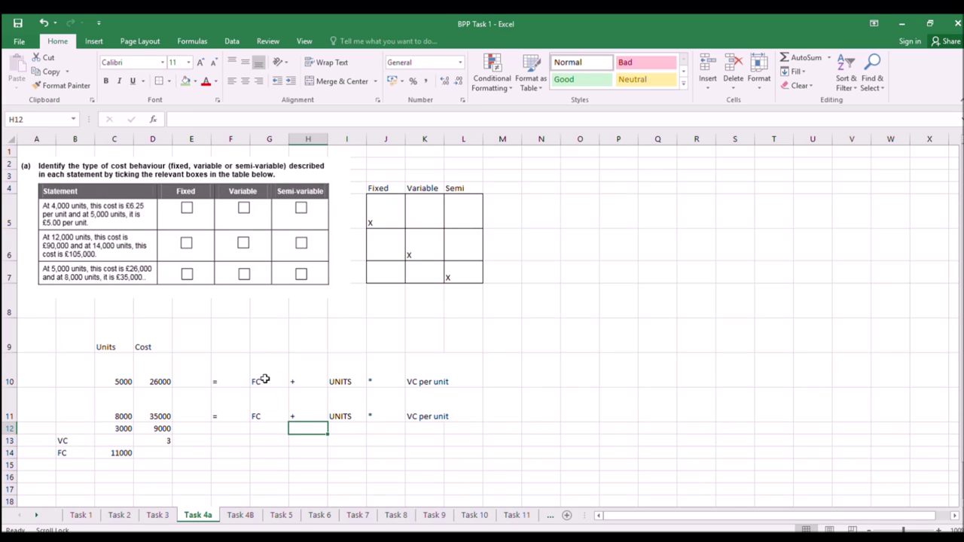
pyautogui.moveTo(264, 379); pyautogui.dragTo(259, 406)
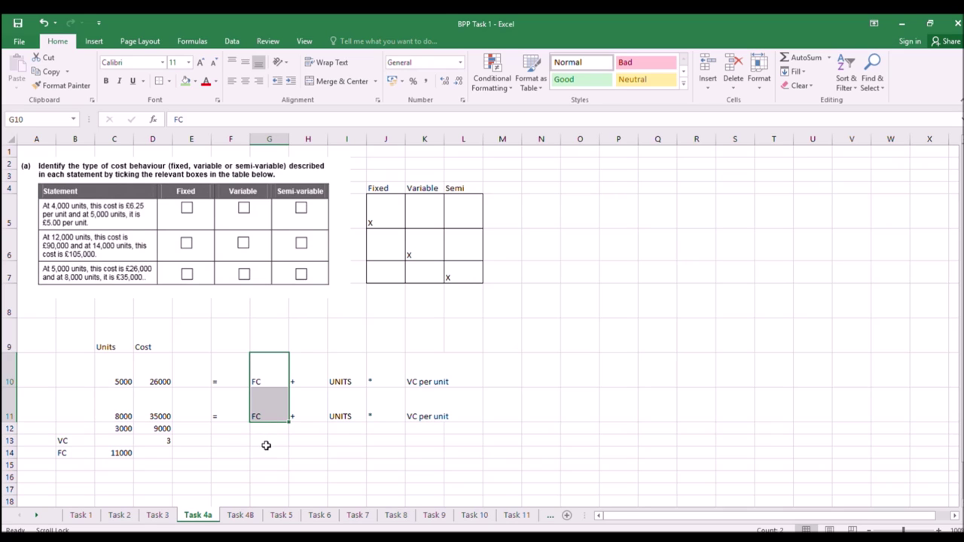
pyautogui.click(266, 445)
pyautogui.write('=')
pyautogui.click(351, 451)
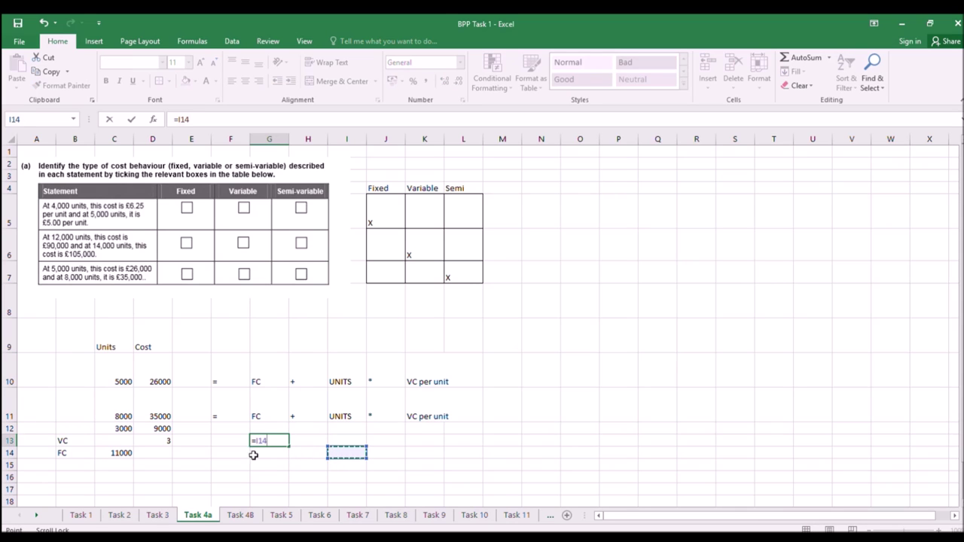
pyautogui.press('F2')
pyautogui.press('BackSpace')
pyautogui.press('BackSpace')
pyautogui.press('BackSpace')
pyautogui.press('BackSpace')
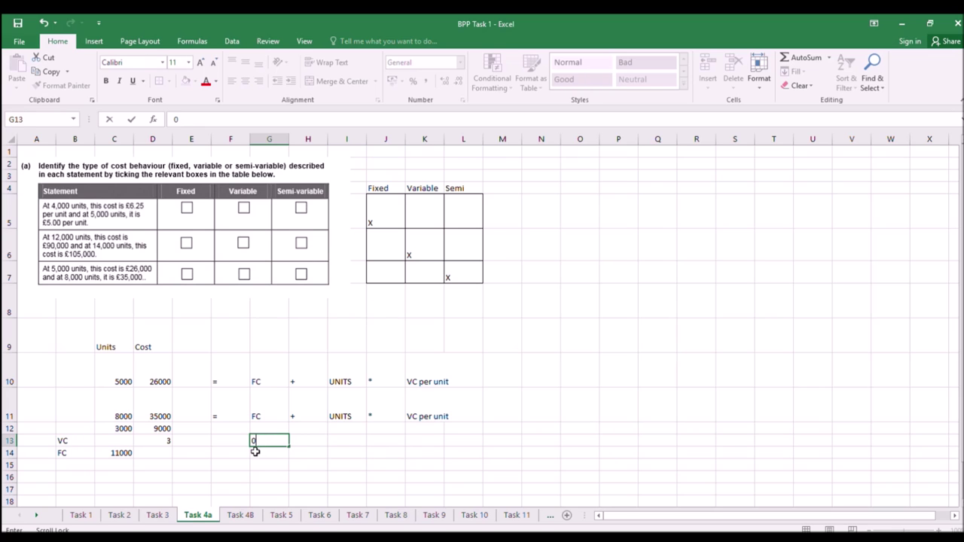
pyautogui.press('Return')
# Add a plus sign in H13 and 3000 in I13 for the units difference.
pyautogui.click(295, 440)
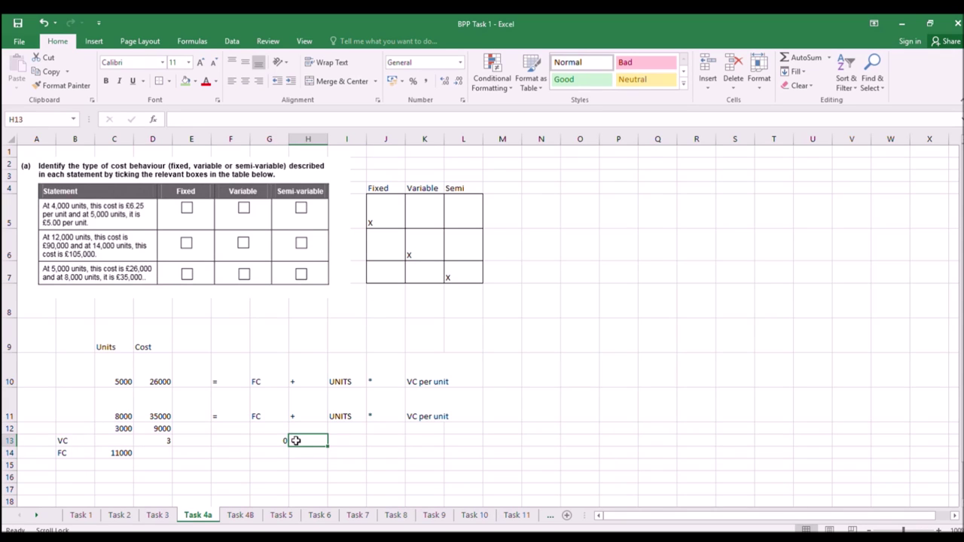
pyautogui.write('+')
pyautogui.click(350, 438)
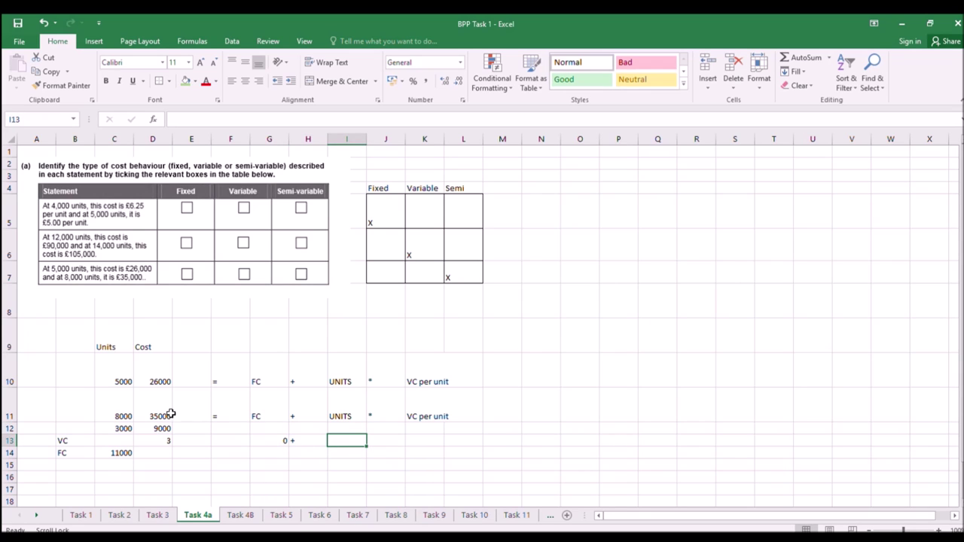
pyautogui.write('3000')
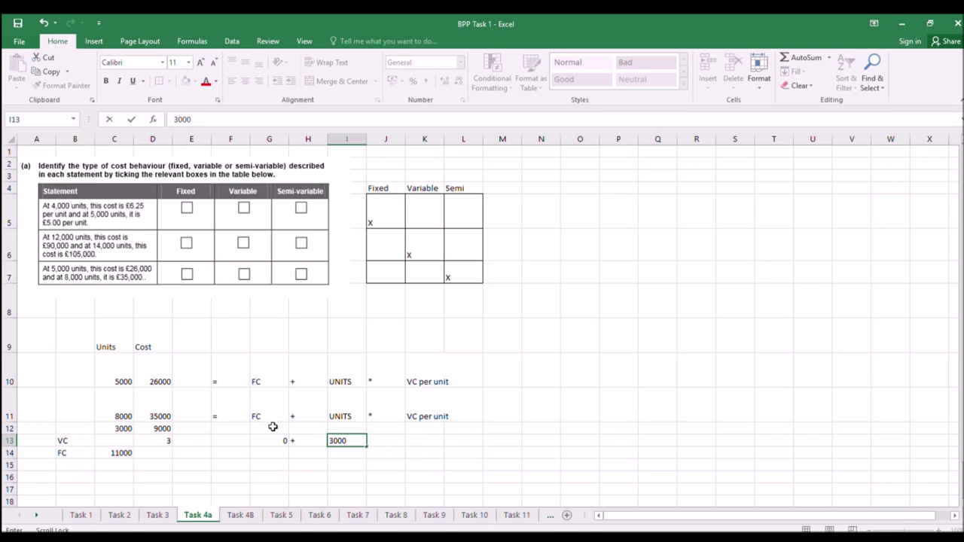
pyautogui.click(403, 441)
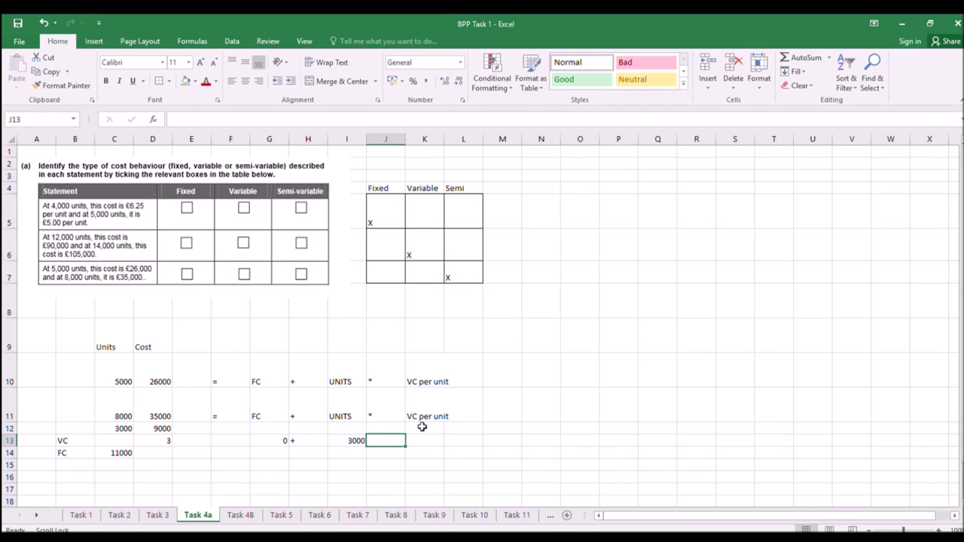
# Copy the '* VC per unit' terms from row 11 into J13 onward.
pyautogui.moveTo(392, 419); pyautogui.dragTo(430, 413)
pyautogui.hotkey('ctrl', 'c')
pyautogui.click(384, 442)
pyautogui.hotkey('ctrl', 'v')
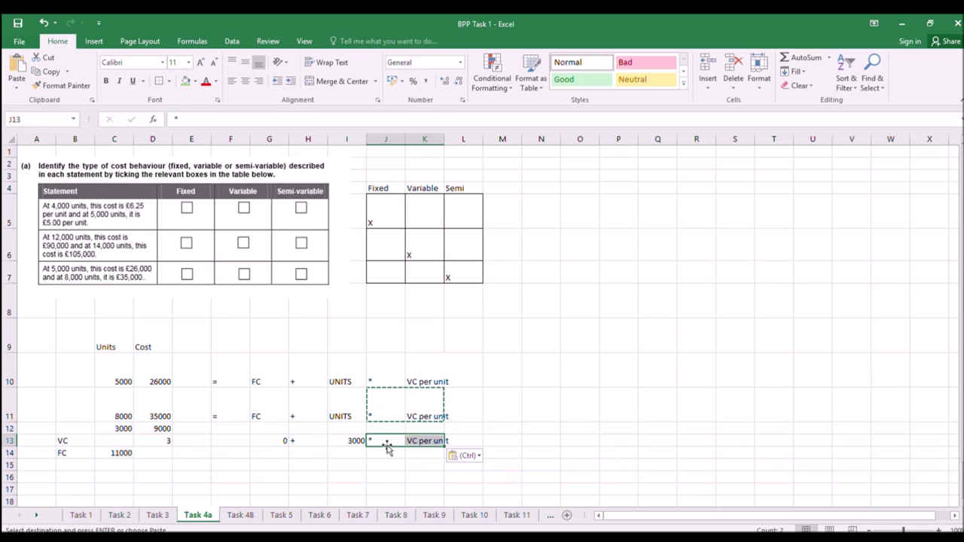
pyautogui.click(379, 462)
pyautogui.press('Escape')
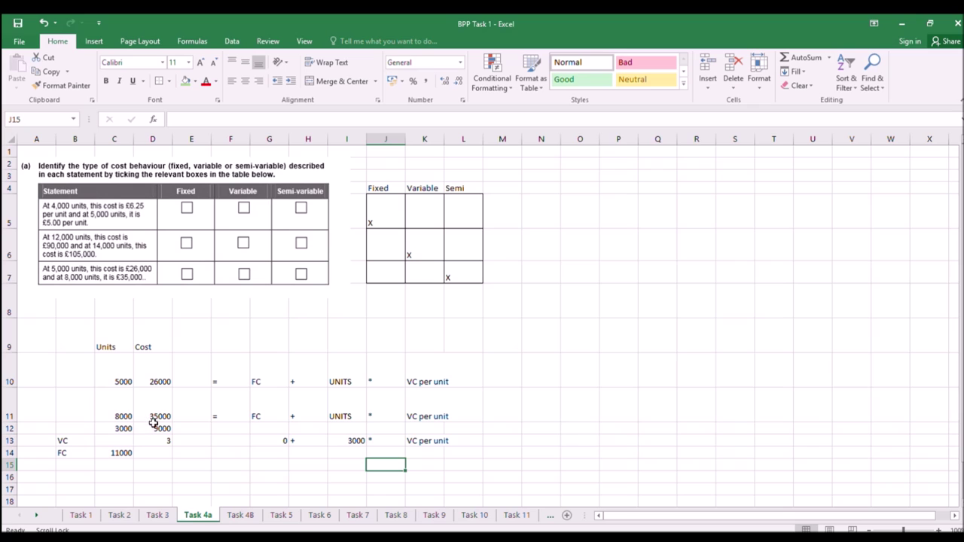
# Enter the 9000 cost difference in E13 followed by an equals sign in F13.
pyautogui.click(204, 442)
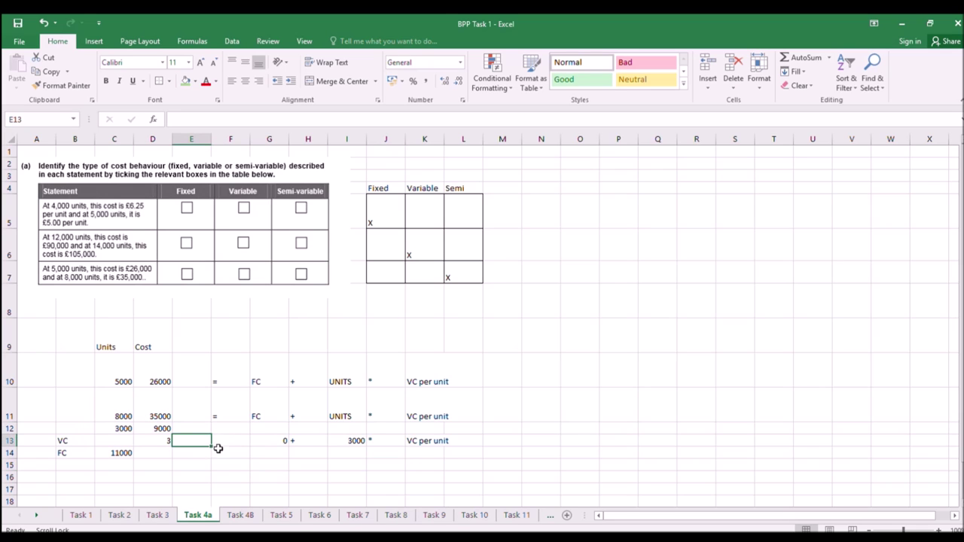
pyautogui.write('1')
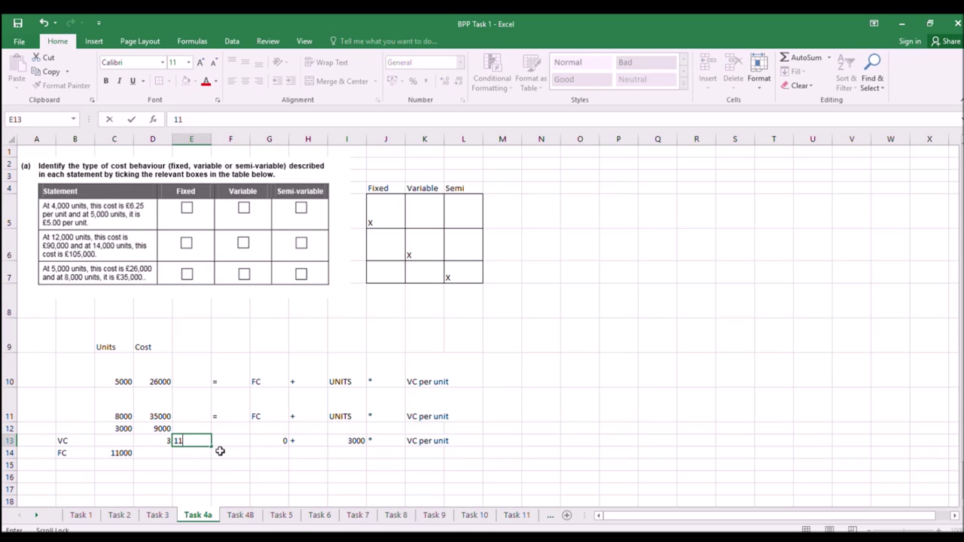
pyautogui.write('0000')
pyautogui.press('Return')
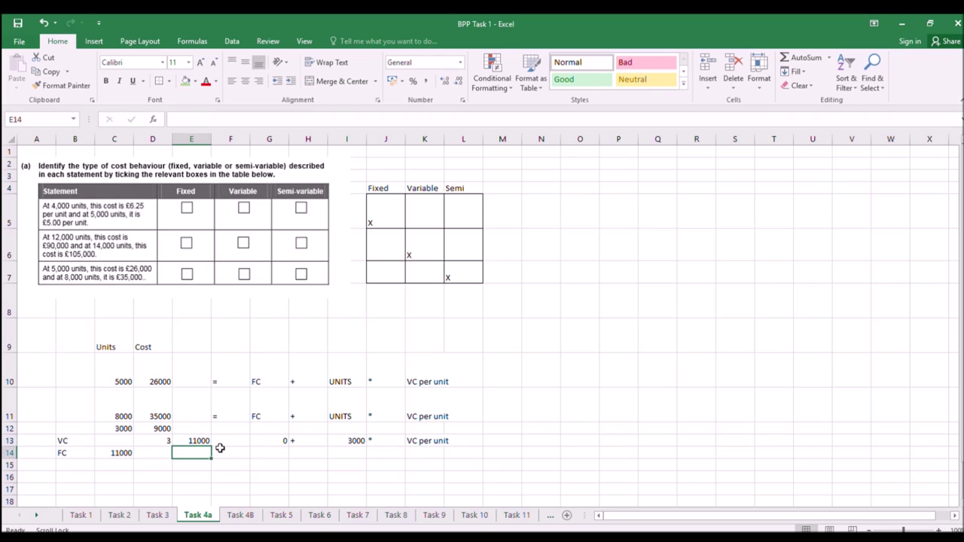
pyautogui.click(234, 440)
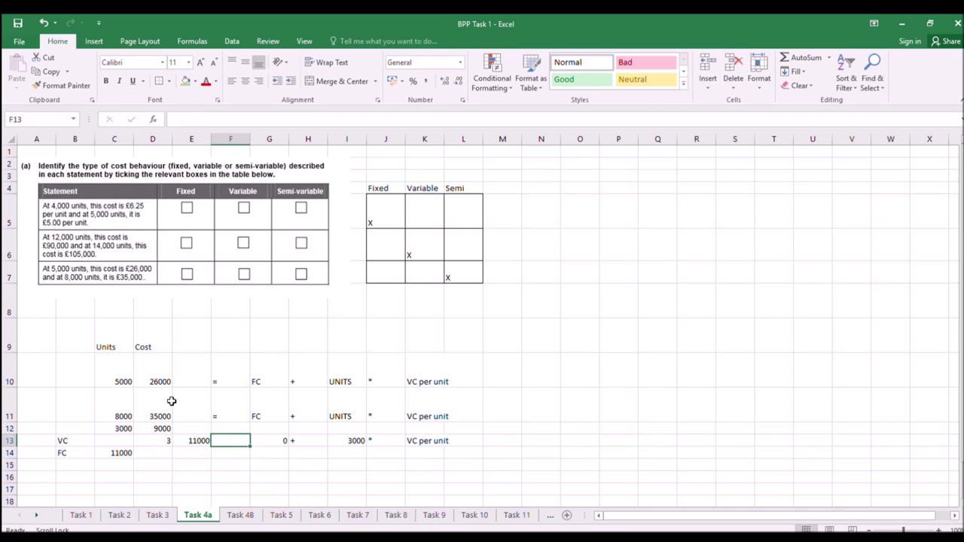
pyautogui.click(200, 440)
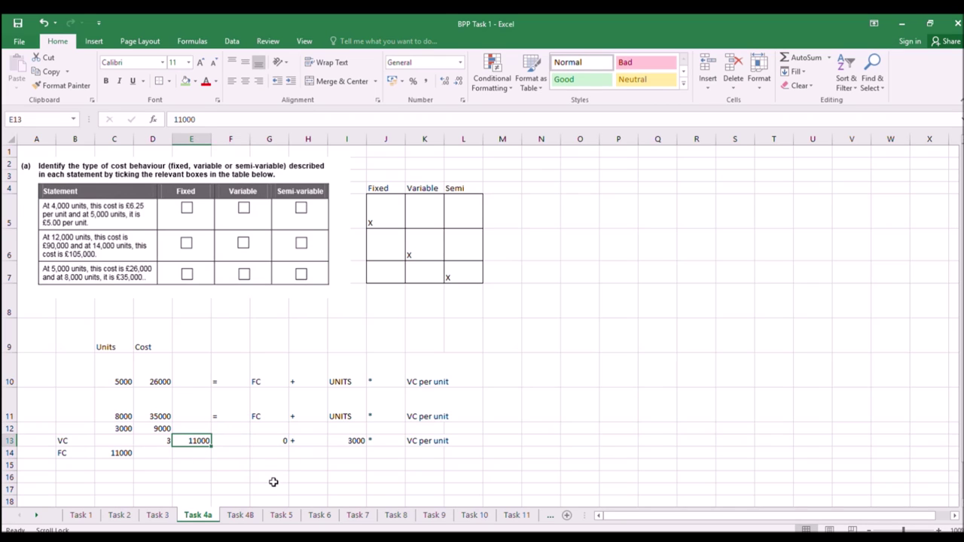
pyautogui.write('90')
pyautogui.press('Return')
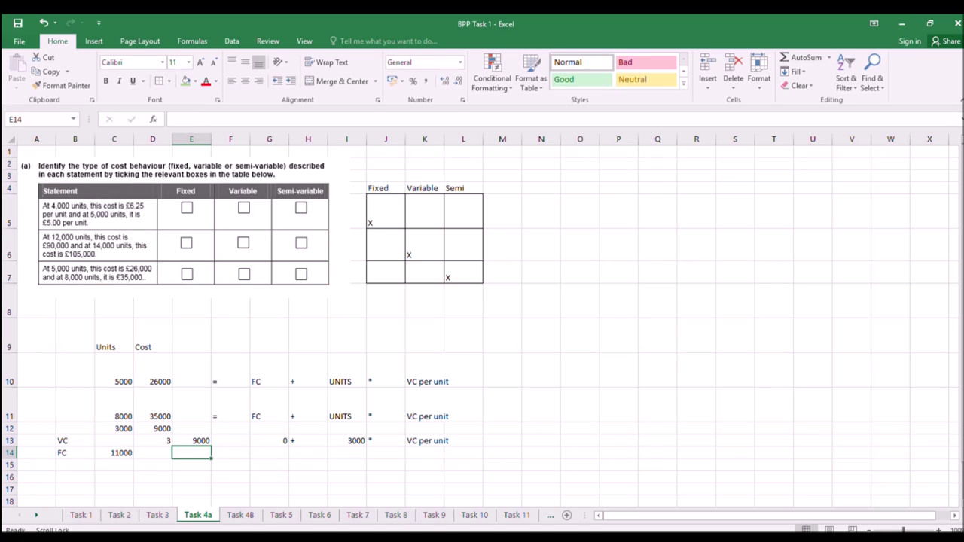
pyautogui.click(231, 440)
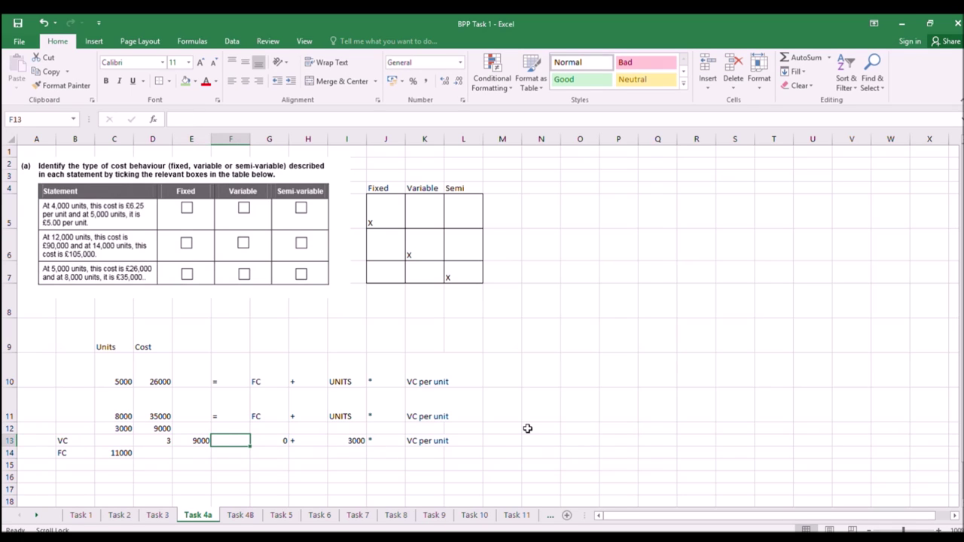
pyautogui.write('=')
pyautogui.click(424, 488)
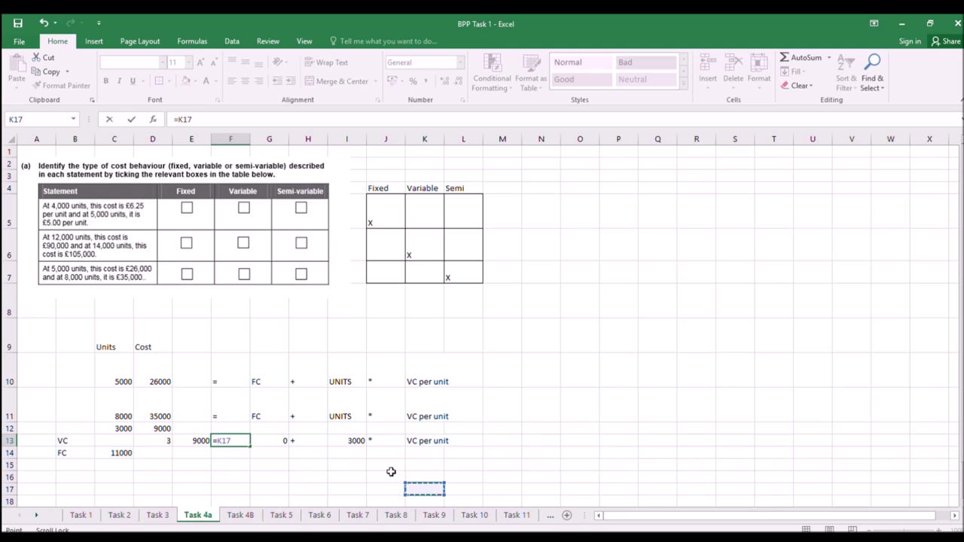
pyautogui.press('BackSpace')
pyautogui.press('BackSpace')
pyautogui.press('BackSpace')
pyautogui.press('Return')
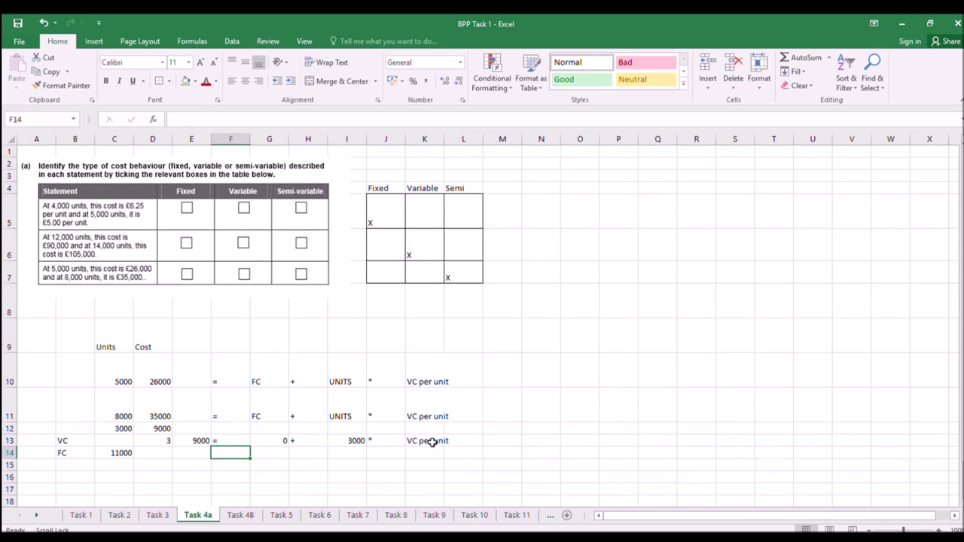
# Copy the 'VC per unit' label into E14 and set F14 to =D13, showing 3.
pyautogui.moveTo(271, 453); pyautogui.dragTo(265, 461)
pyautogui.click(373, 453)
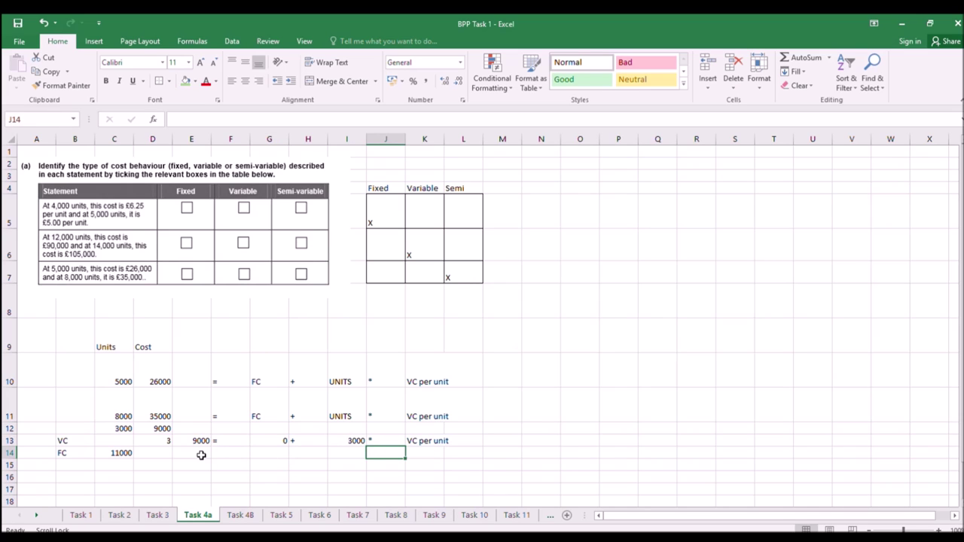
pyautogui.click(417, 443)
pyautogui.hotkey('ctrl', 'c')
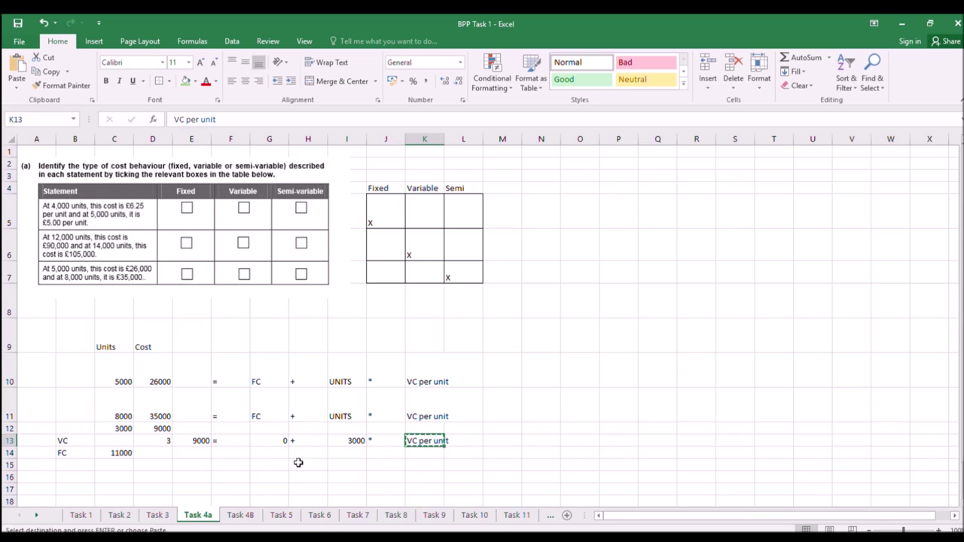
pyautogui.click(201, 453)
pyautogui.hotkey('ctrl', 'v')
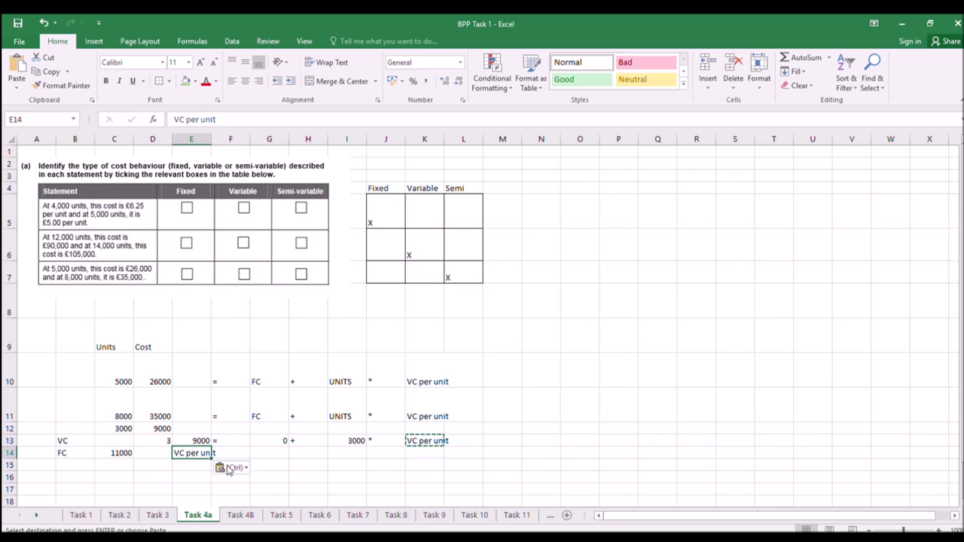
pyautogui.click(243, 454)
pyautogui.write('=D13')
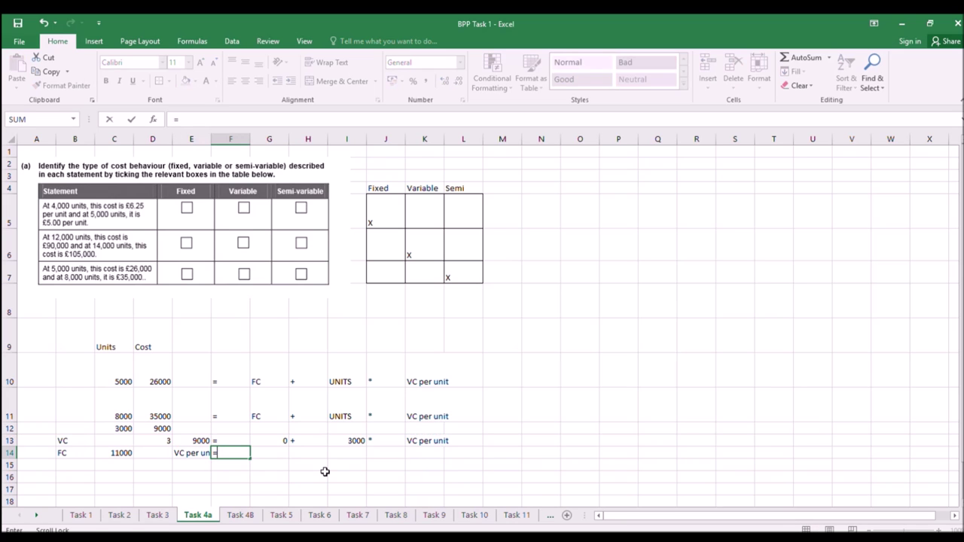
pyautogui.press('Return')
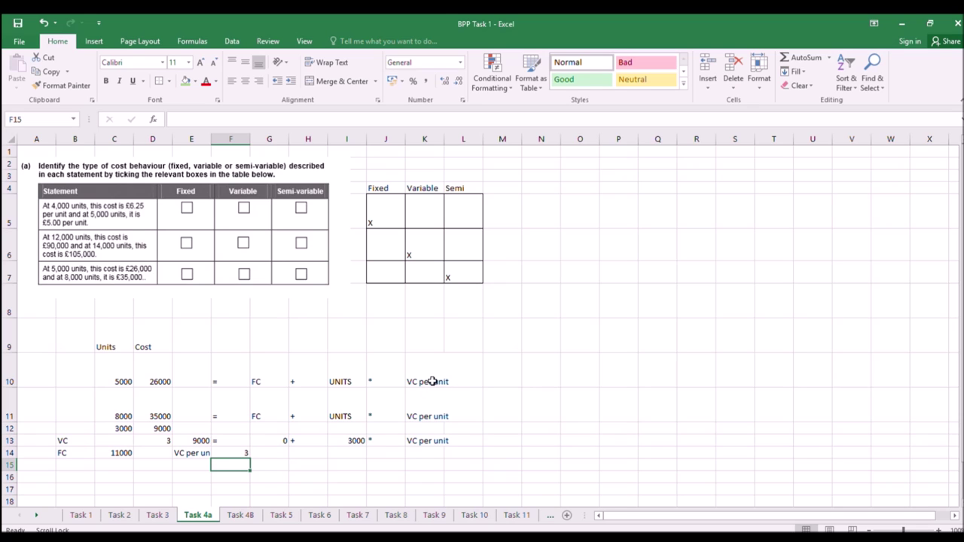
pyautogui.click(202, 381)
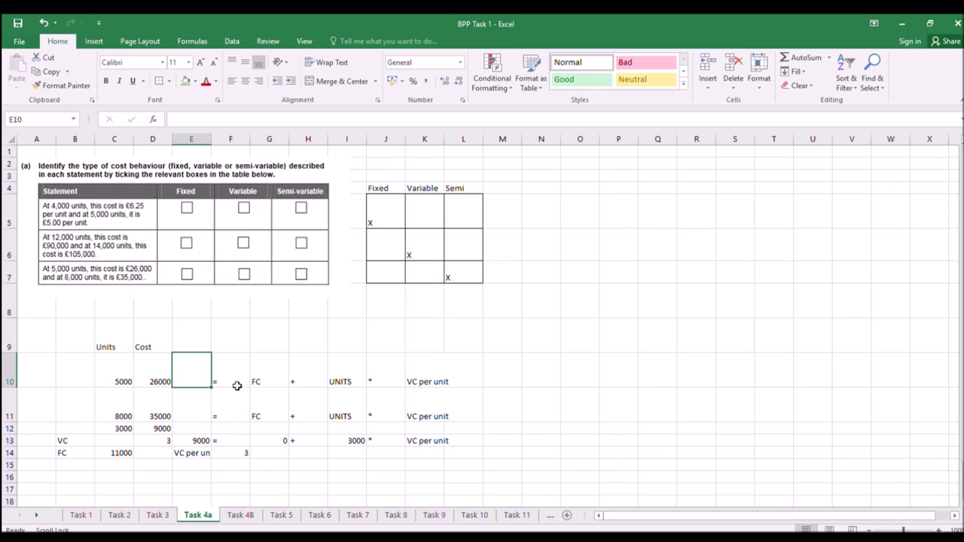
# Enter 26000 in E16 followed by an equals sign in F16.
pyautogui.click(199, 477)
pyautogui.write('2')
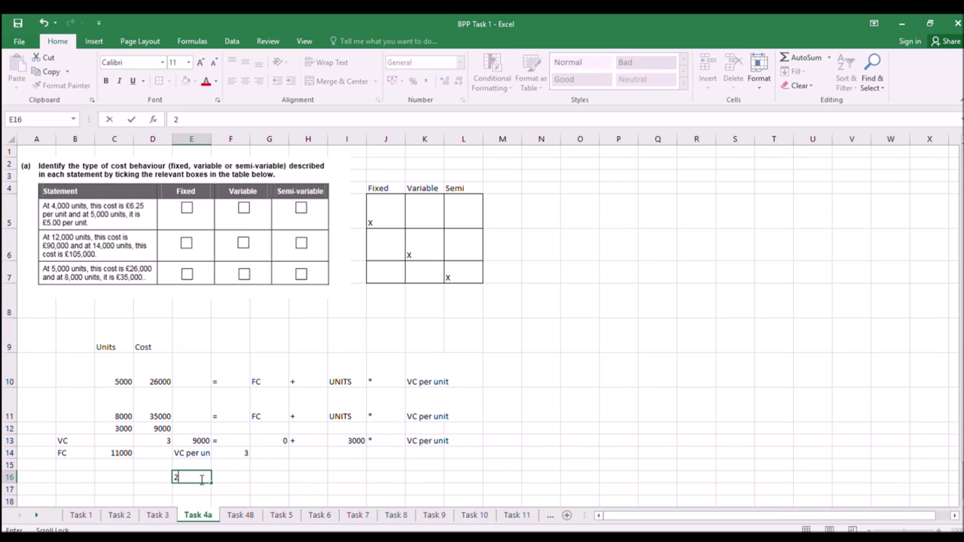
pyautogui.write('6000')
pyautogui.press('Return')
pyautogui.click(235, 475)
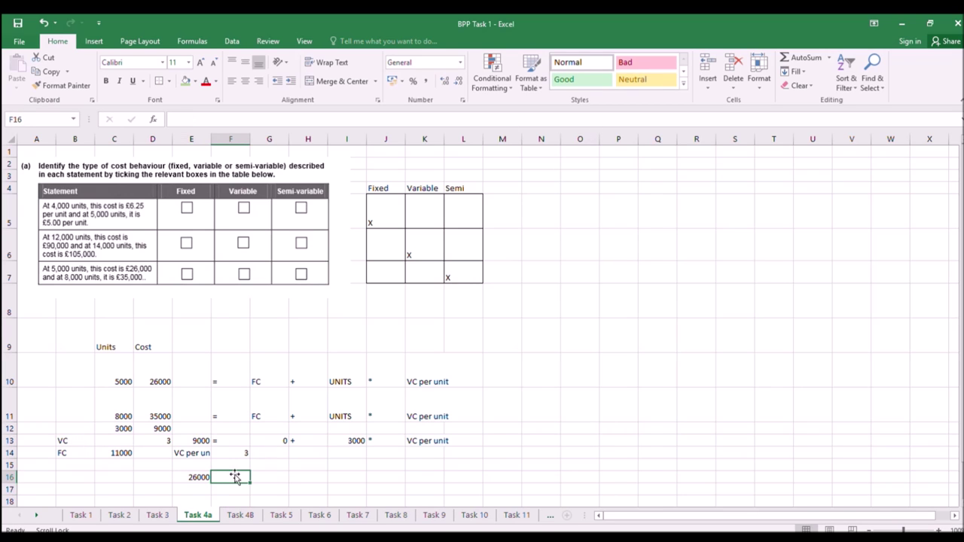
pyautogui.write('= FC')
pyautogui.press('BackSpace')
pyautogui.press('BackSpace')
pyautogui.press('BackSpace')
pyautogui.press('Return')
# Copy the 'FC + UNITS * VC per unit' terms from row 10 into G16.
pyautogui.moveTo(273, 377); pyautogui.dragTo(415, 381)
pyautogui.hotkey('ctrl', 'c')
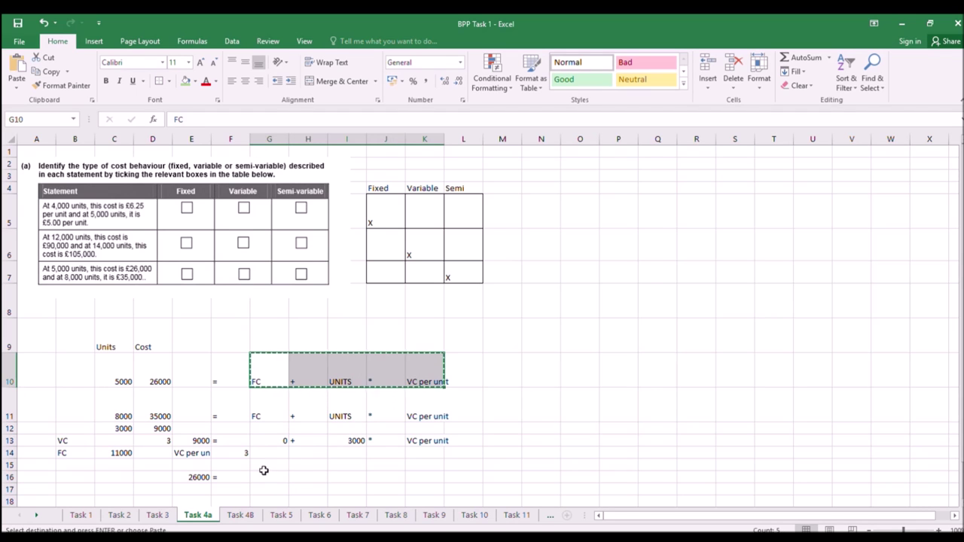
pyautogui.click(260, 476)
pyautogui.hotkey('ctrl', 'v')
pyautogui.press('Escape')
# Replace the row 16 terms with 3 and 5000, then go to the Task 4B sheet.
pyautogui.click(406, 474)
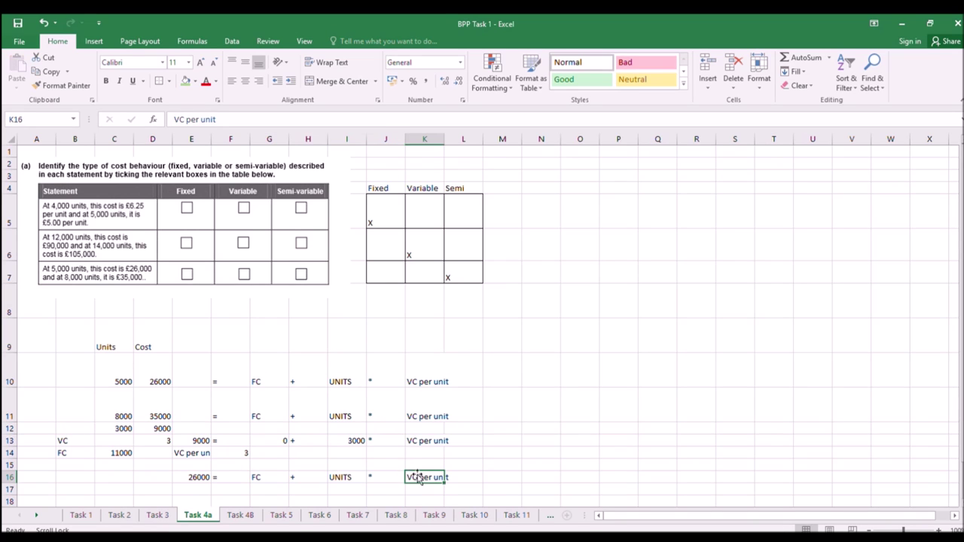
pyautogui.write('3')
pyautogui.press('Return')
pyautogui.click(354, 476)
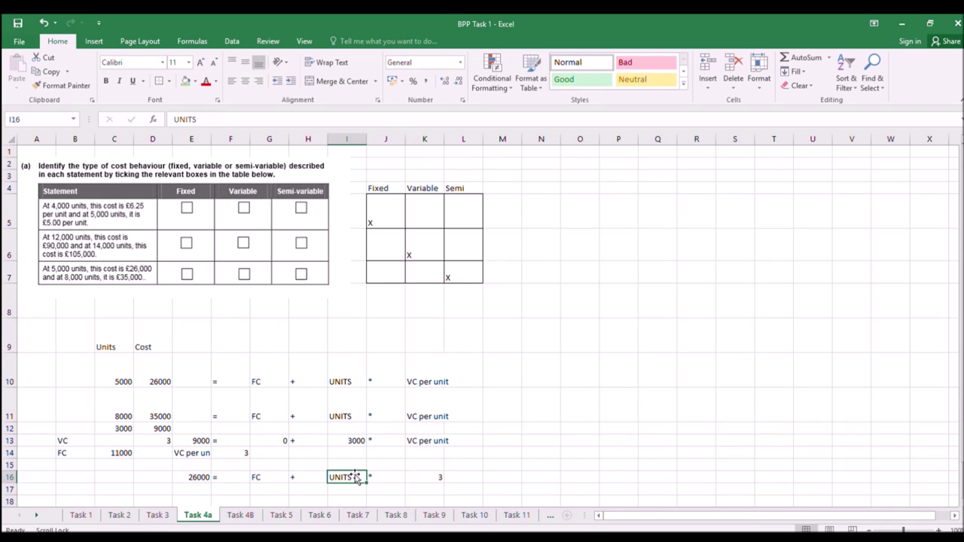
pyautogui.write('5000')
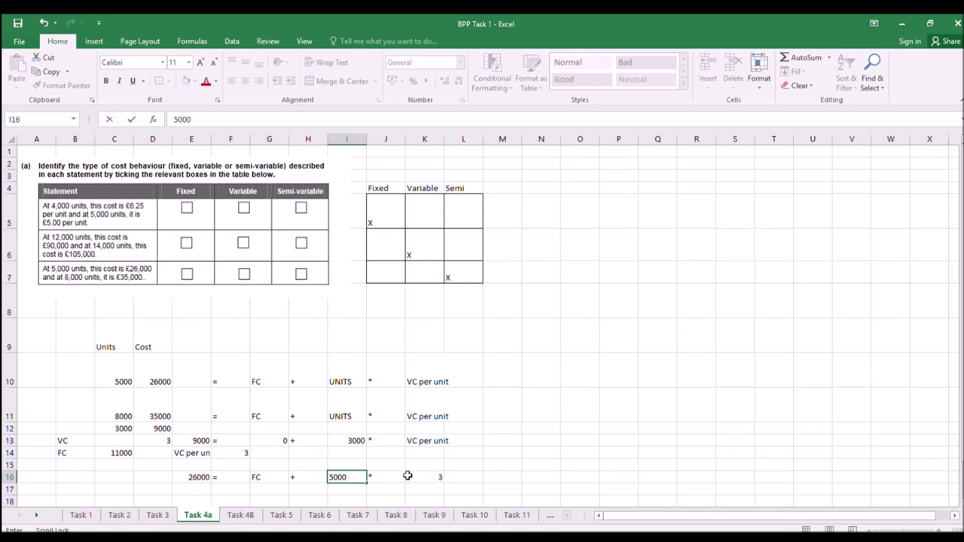
pyautogui.press('Return')
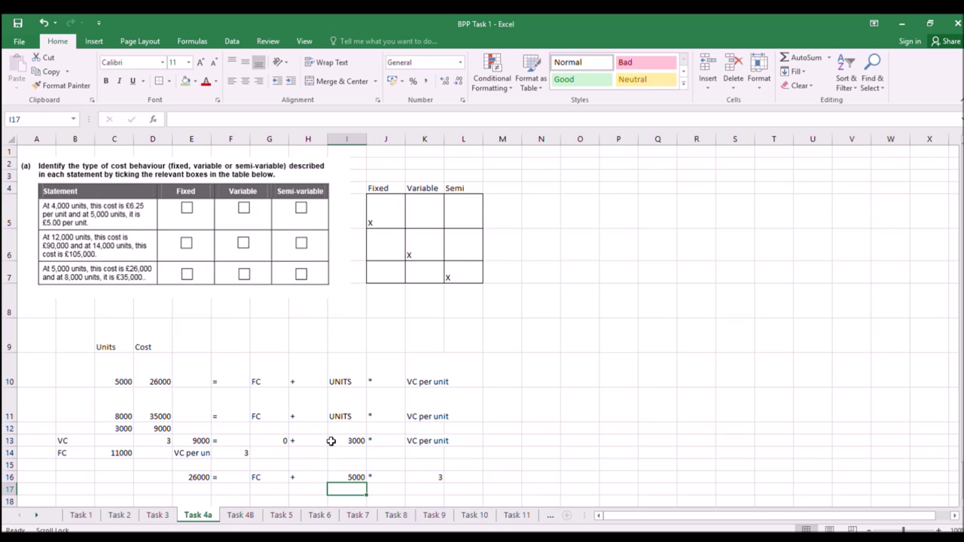
pyautogui.click(299, 410)
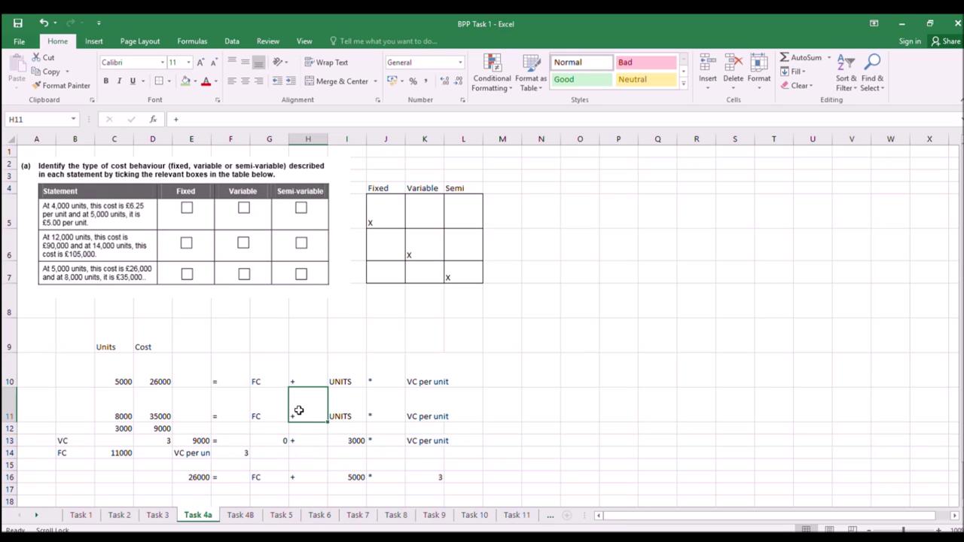
pyautogui.click(238, 518)
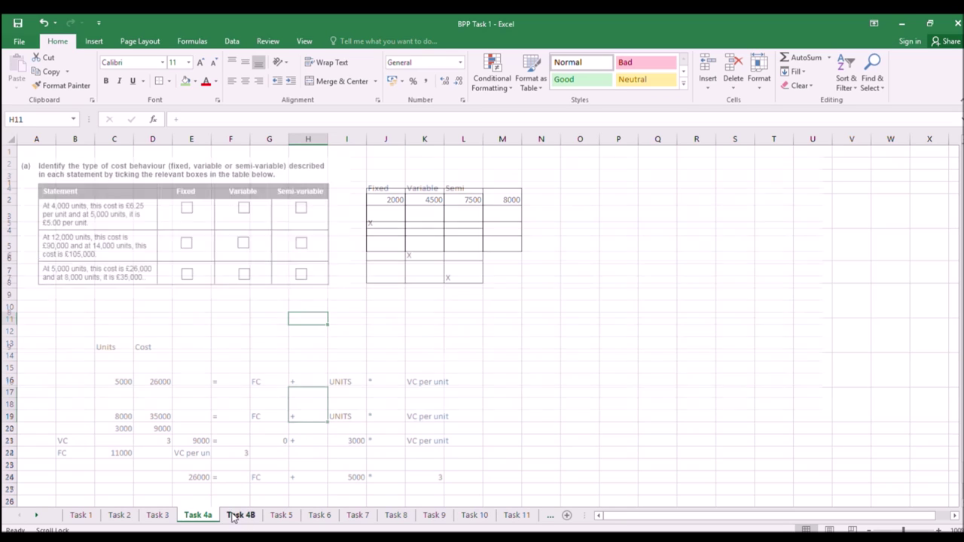
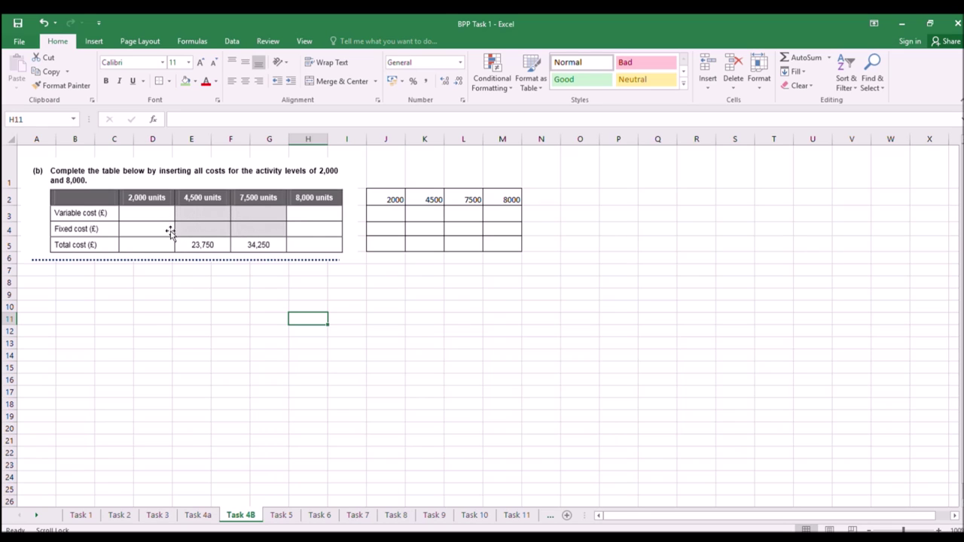
# Add Units and Cost headings in D9 and E9.
pyautogui.click(154, 298)
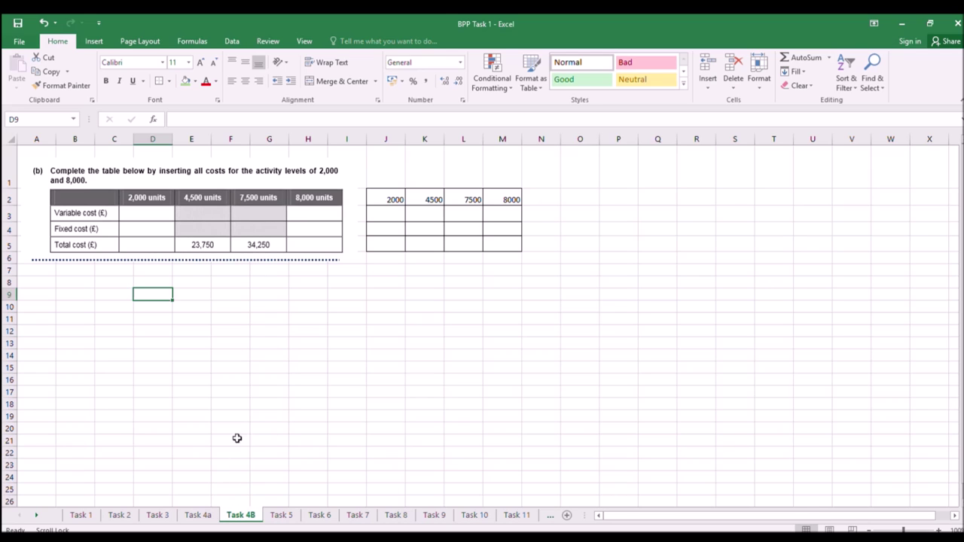
pyautogui.write('Units')
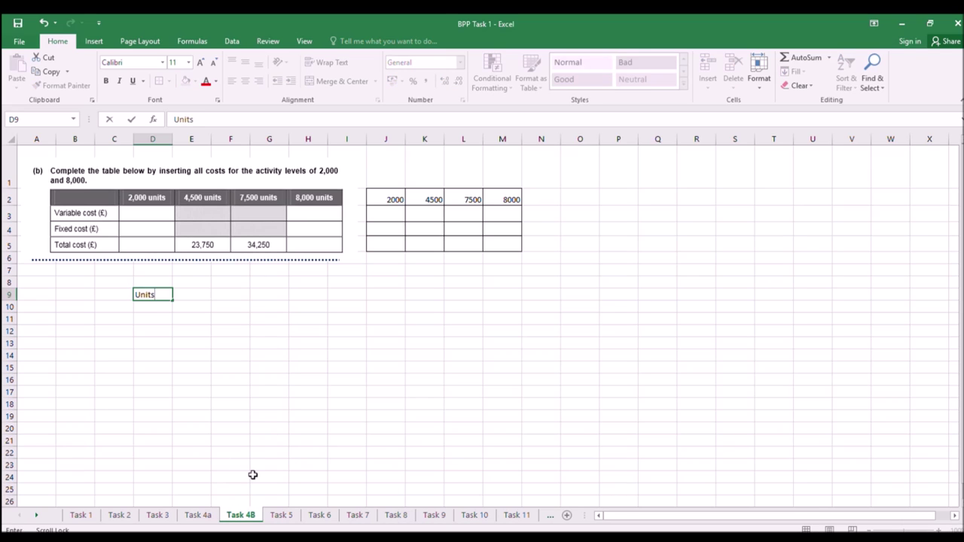
pyautogui.press('Return')
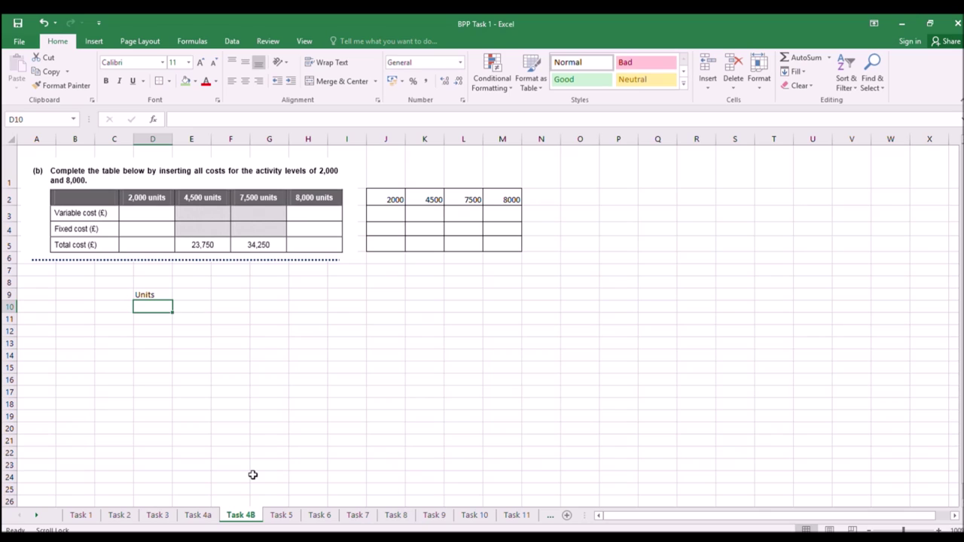
pyautogui.click(192, 300)
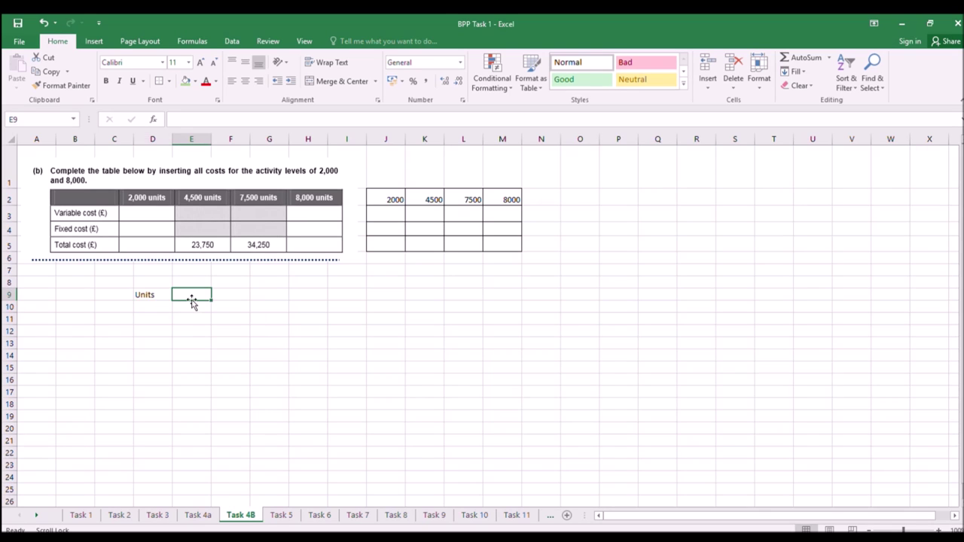
pyautogui.write('C')
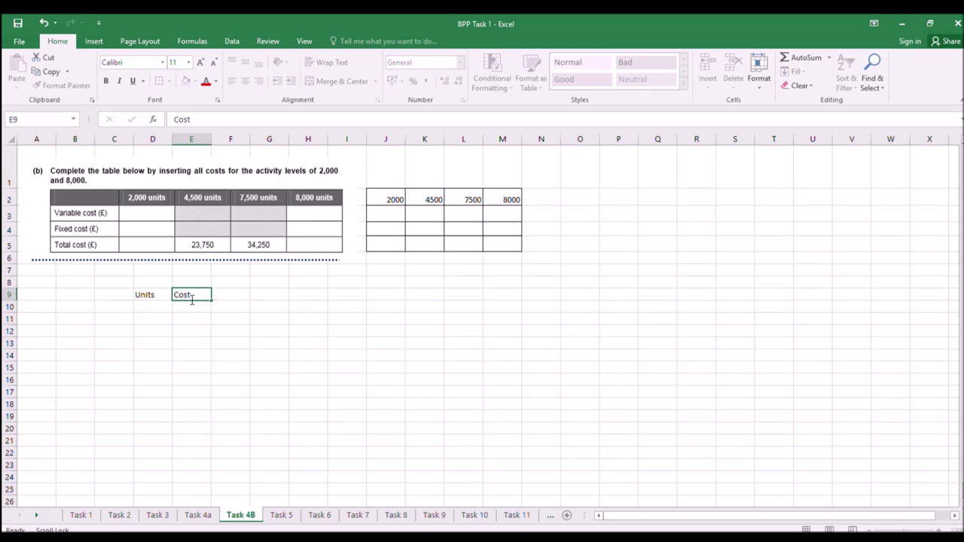
pyautogui.write('ost')
pyautogui.press('Return')
# Enter 4500 units / 23750 cost in row 10 and 7500 / 34250 in row 11.
pyautogui.click(151, 305)
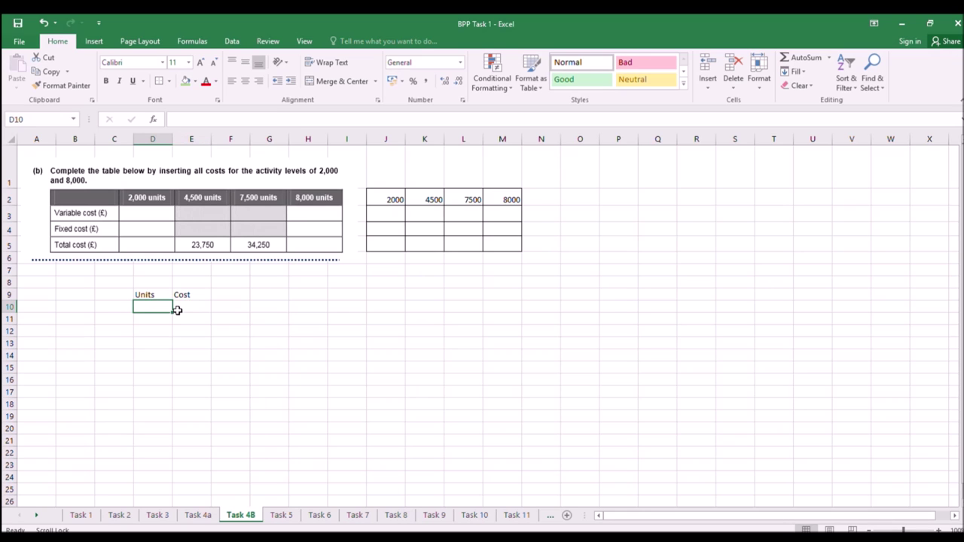
pyautogui.write('4500')
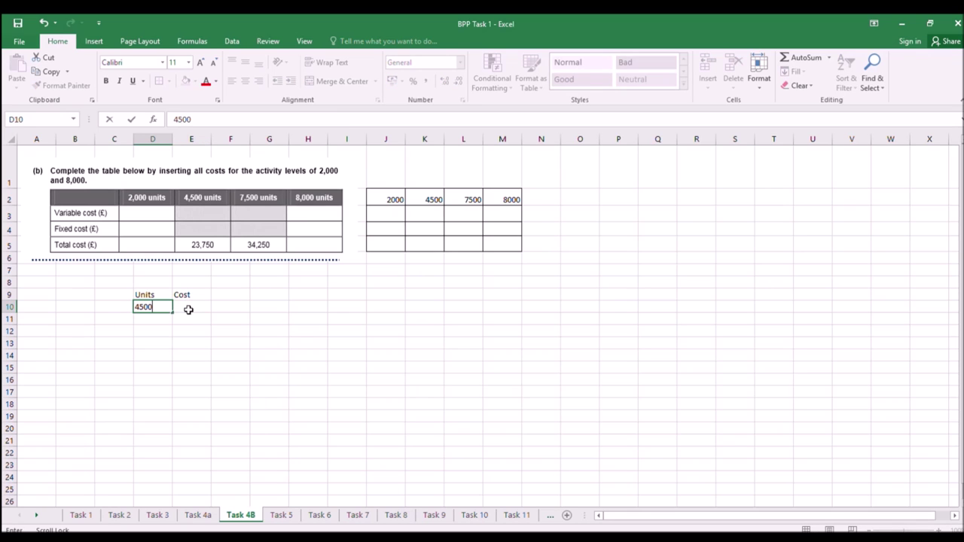
pyautogui.click(189, 308)
pyautogui.write('23750')
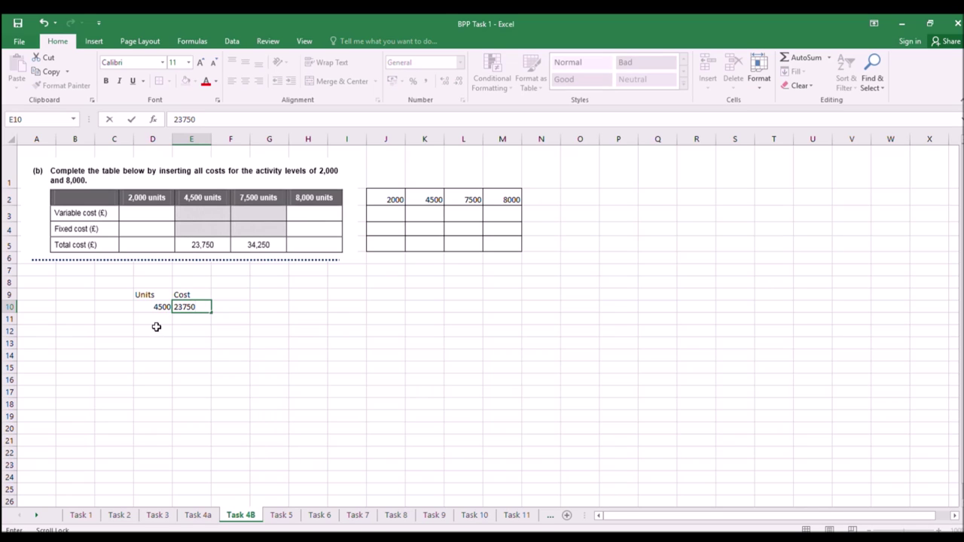
pyautogui.click(160, 319)
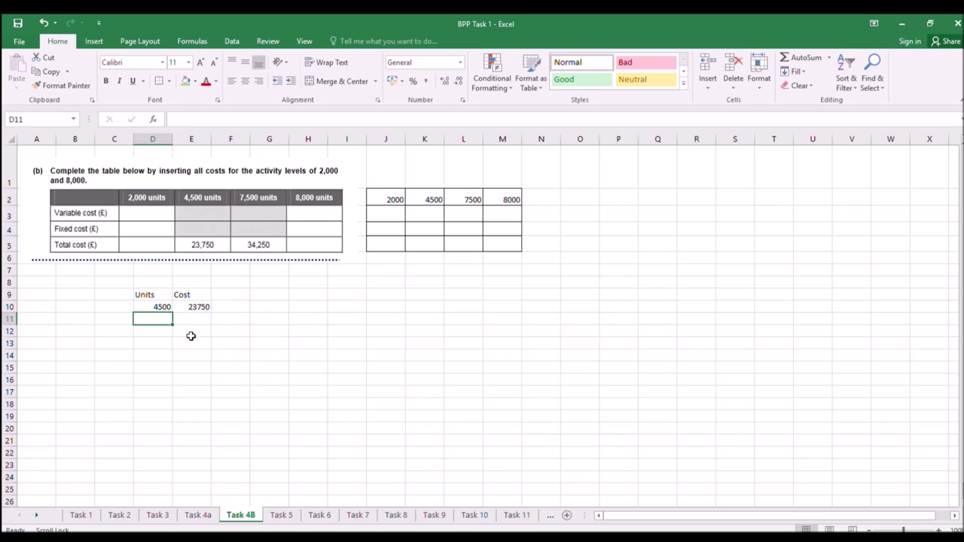
pyautogui.write('7500')
pyautogui.click(194, 318)
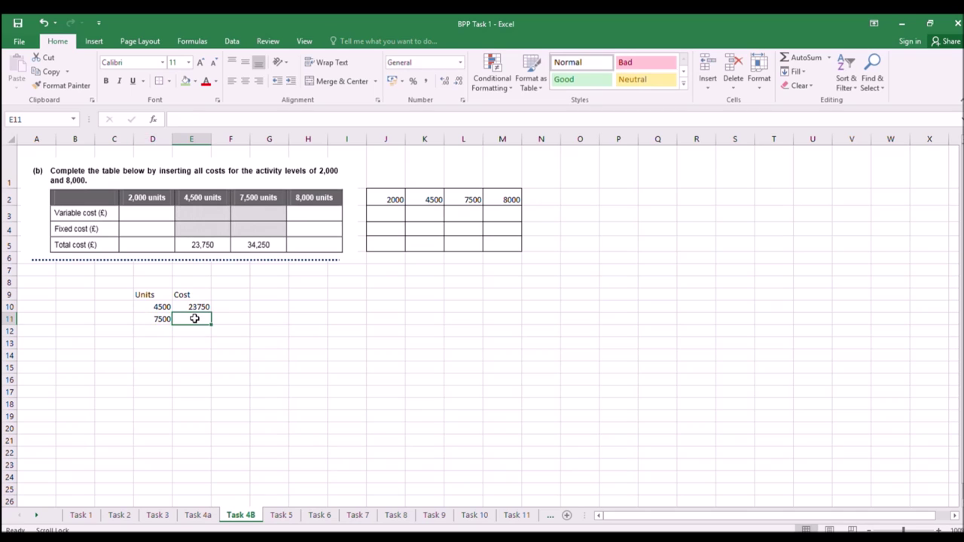
pyautogui.write('34250')
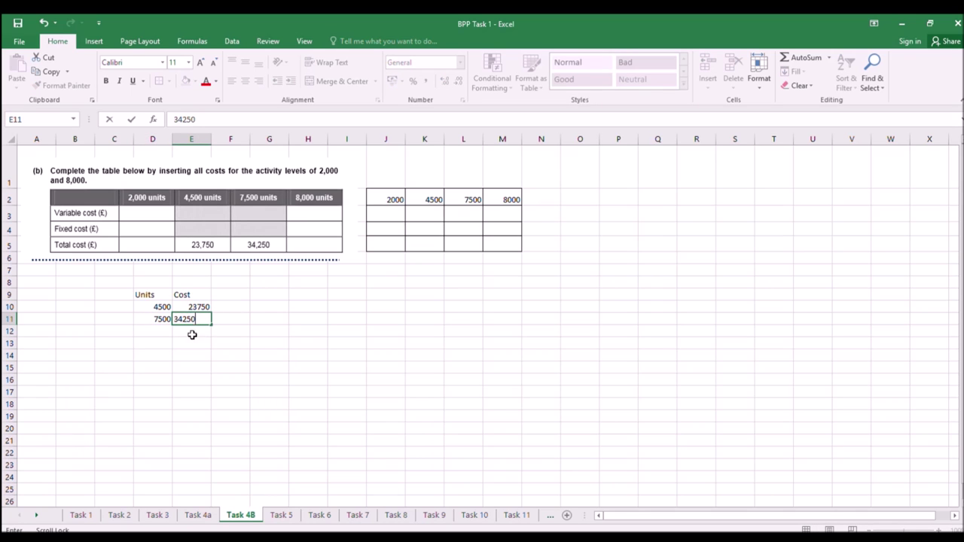
pyautogui.press('Return')
# Calculate the row 12 differences with =D11-D10 (3000) and =E11-E10 (10500).
pyautogui.click(162, 331)
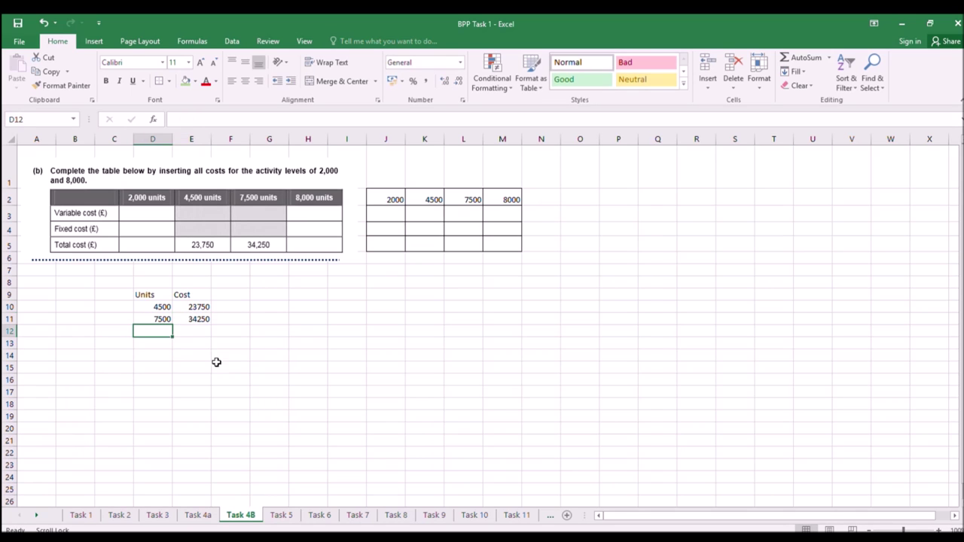
pyautogui.write('=')
pyautogui.click(158, 319)
pyautogui.write('-')
pyautogui.click(162, 307)
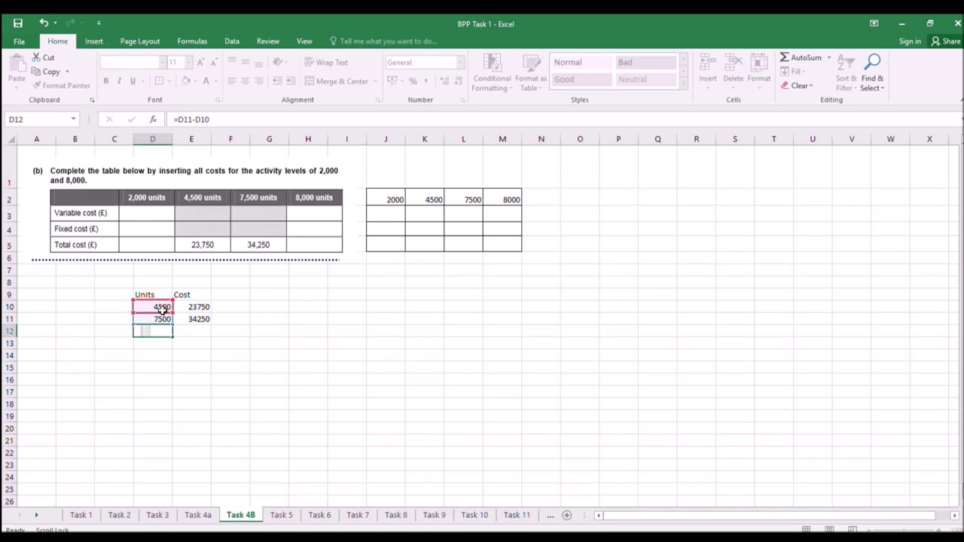
pyautogui.press('Return')
pyautogui.click(183, 333)
pyautogui.click(165, 331)
pyautogui.click(186, 331)
pyautogui.write('=')
pyautogui.click(192, 320)
pyautogui.write('-')
pyautogui.click(192, 308)
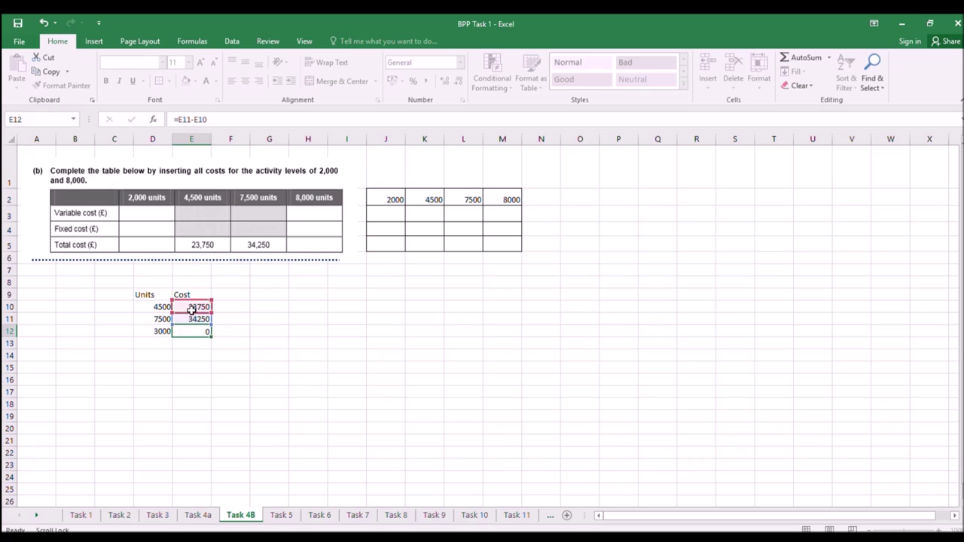
pyautogui.press('Return')
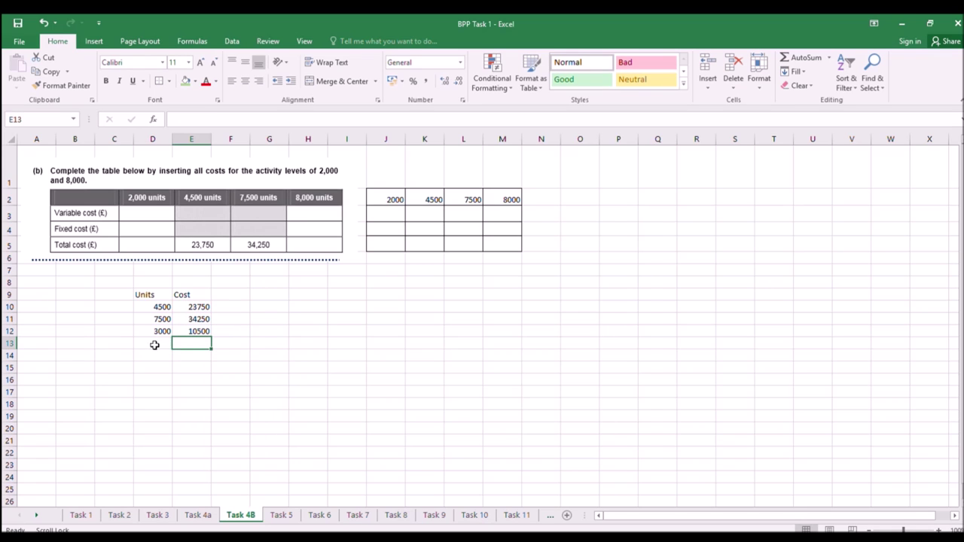
pyautogui.moveTo(159, 334); pyautogui.dragTo(198, 334)
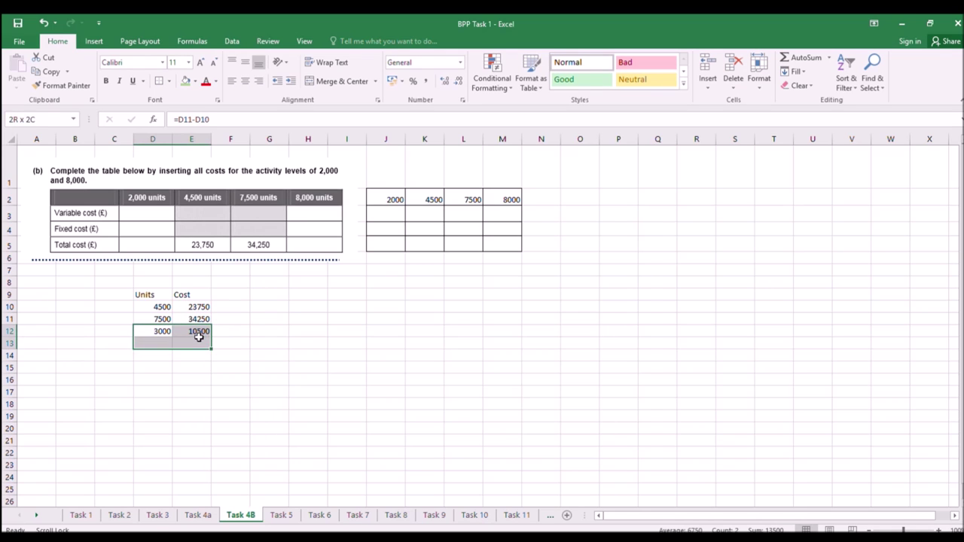
# Label C13 'VC per unit' and compute =E12/D12 in E13, giving 3.5.
pyautogui.click(121, 342)
pyautogui.write('VC per unit')
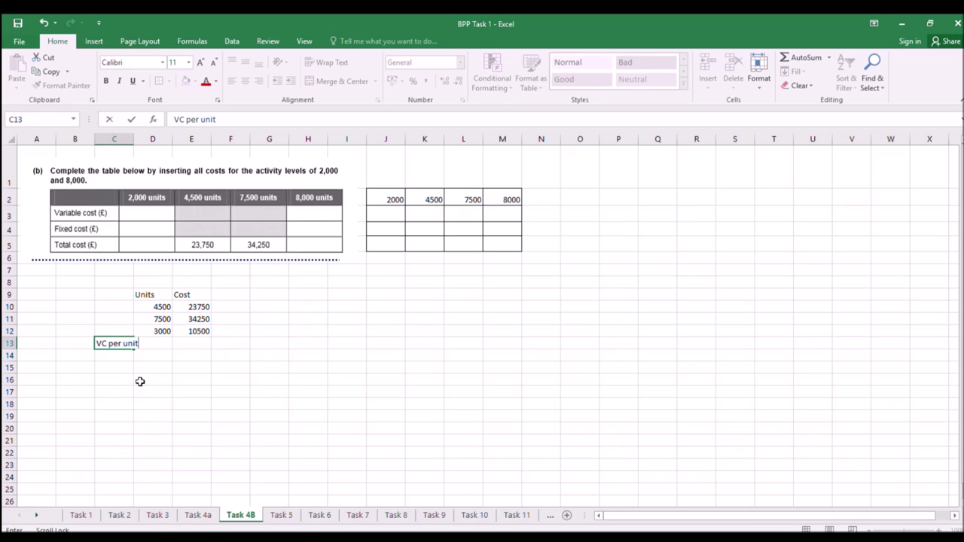
pyautogui.press('Return')
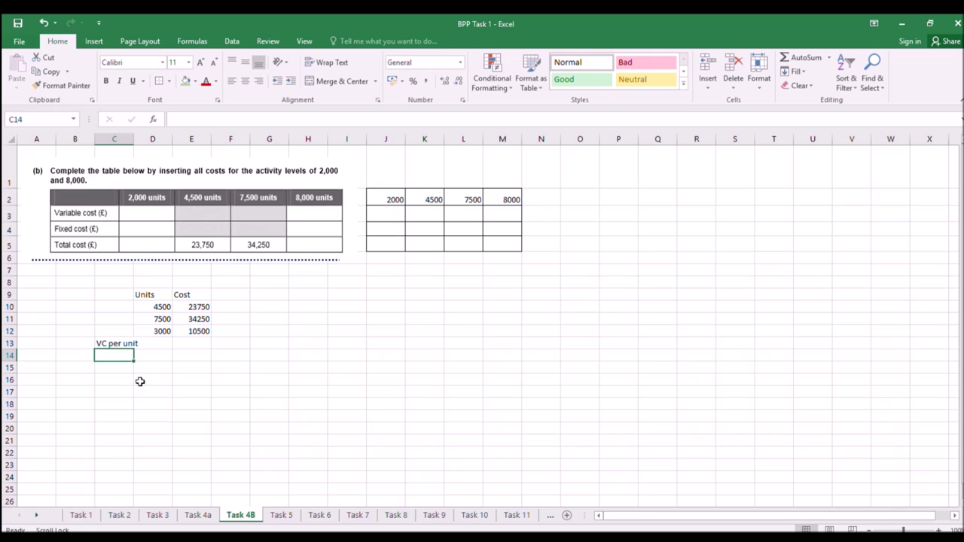
pyautogui.click(185, 343)
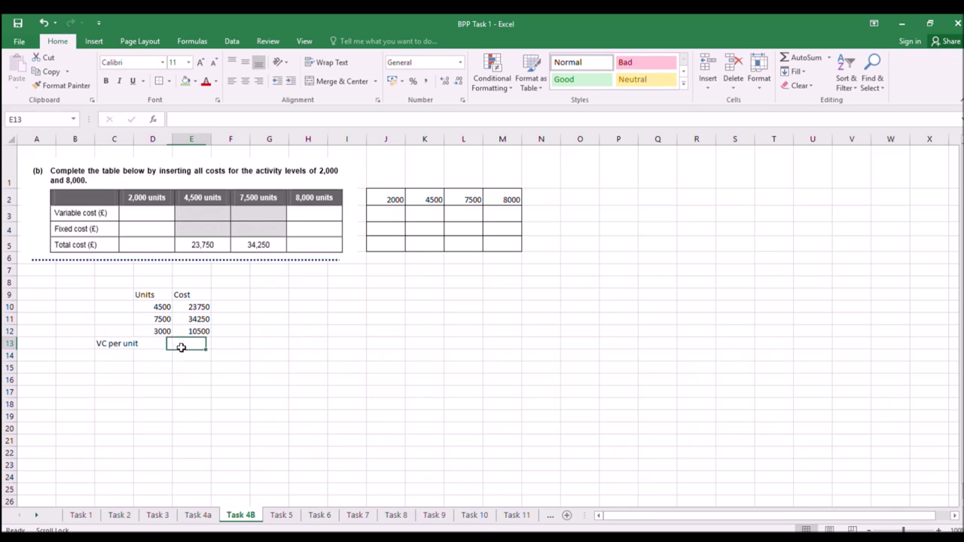
pyautogui.write('=')
pyautogui.click(190, 330)
pyautogui.write('/')
pyautogui.click(161, 331)
pyautogui.press('Return')
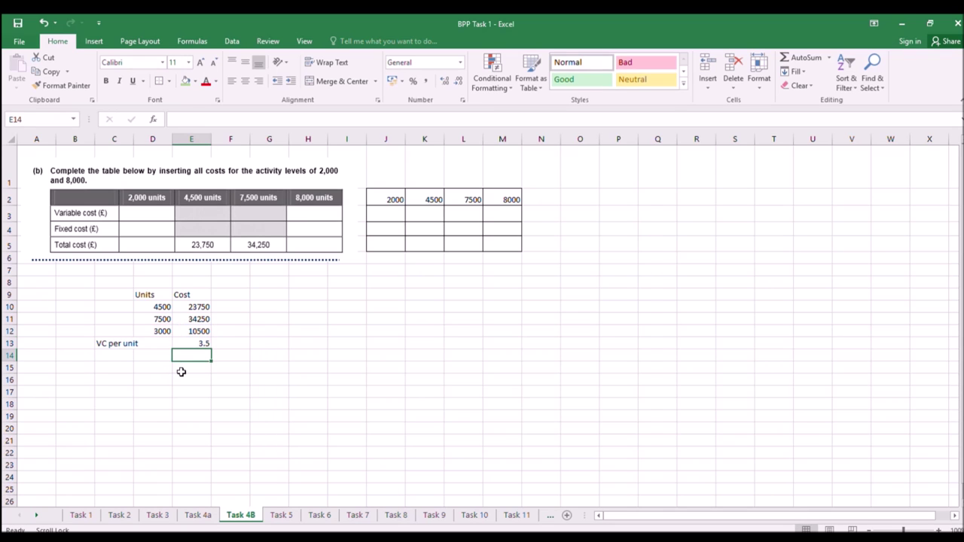
# Label C14 'FC' and compute fixed cost =E10-D10*E13 in E14, giving 8000.
pyautogui.click(134, 356)
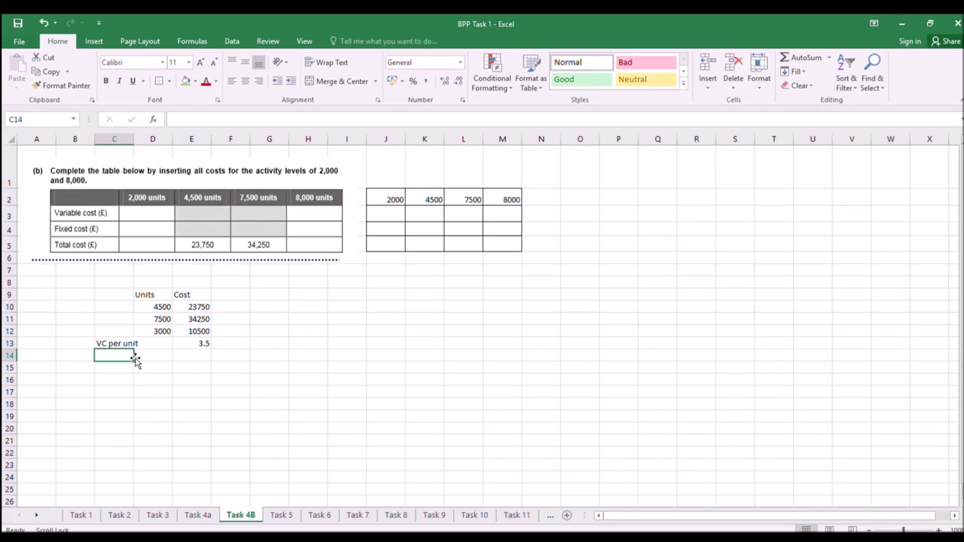
pyautogui.write('FC')
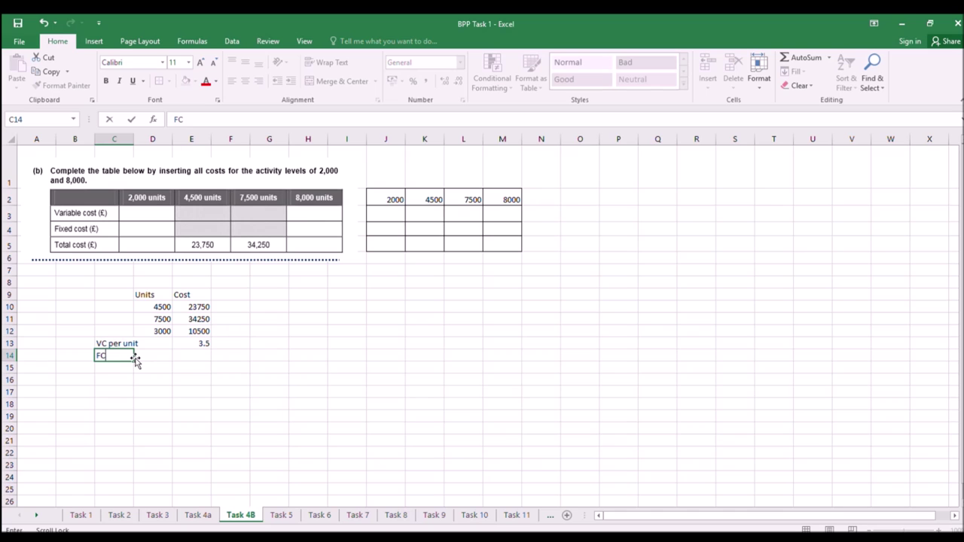
pyautogui.press('Return')
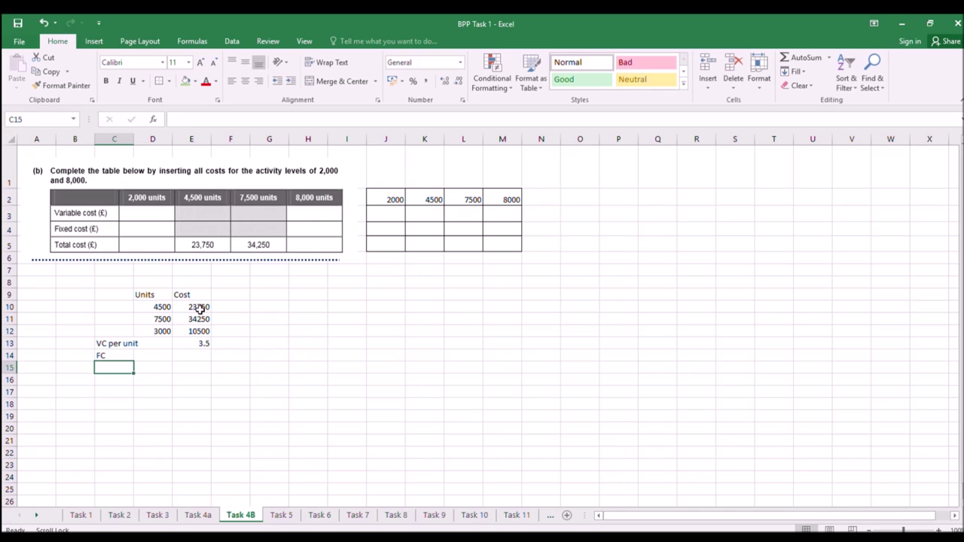
pyautogui.click(194, 356)
pyautogui.write('=')
pyautogui.click(193, 308)
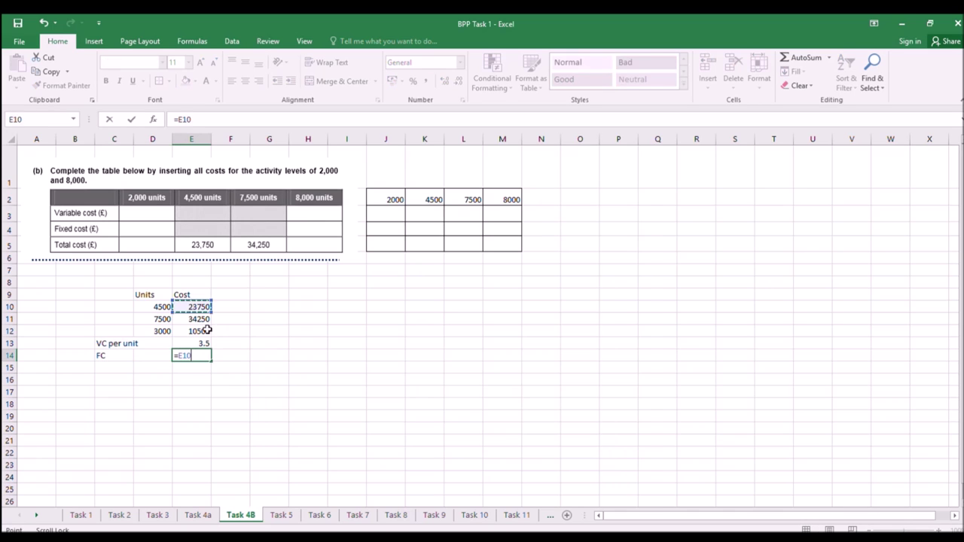
pyautogui.write('-')
pyautogui.click(160, 306)
pyautogui.write('*')
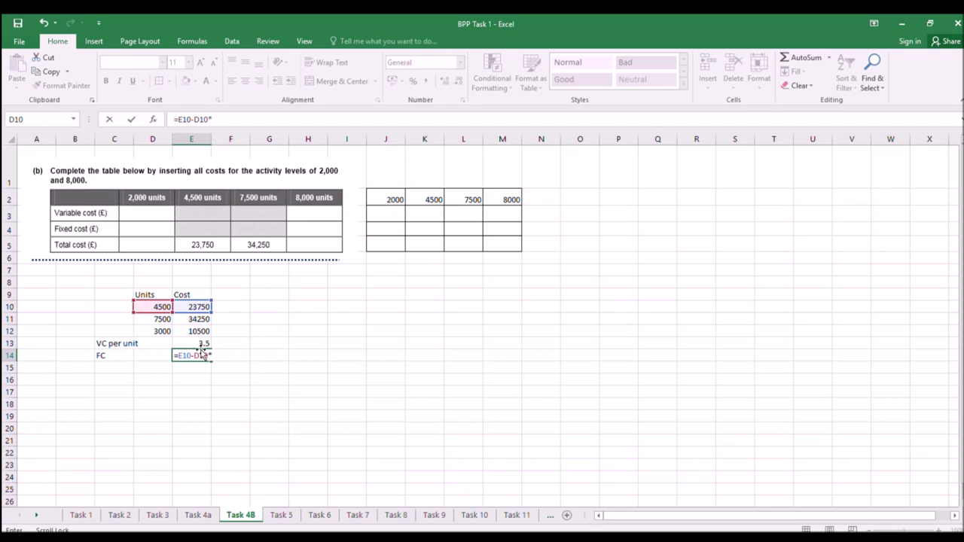
pyautogui.click(200, 344)
pyautogui.press('Return')
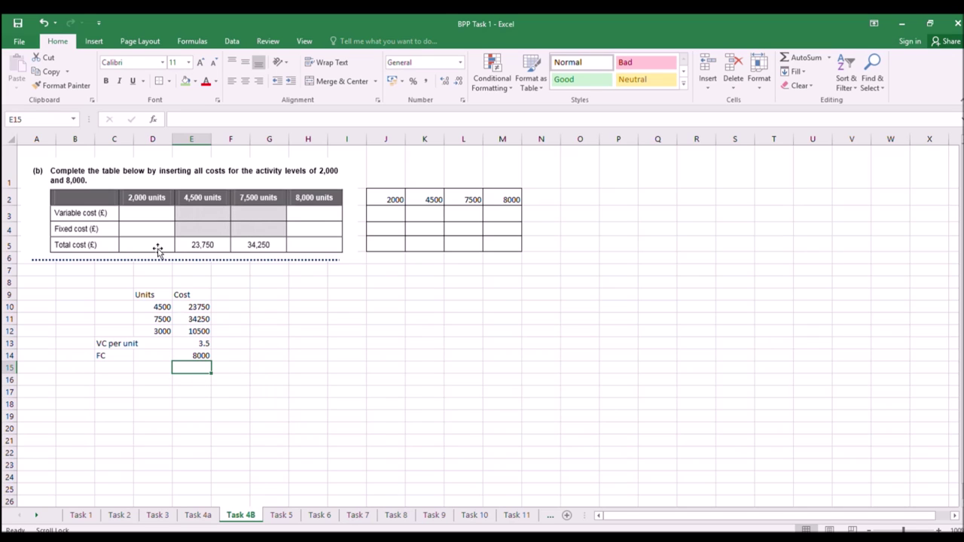
# Enter a fixed cost of 8000 in J4 and copy it across K4:M4.
pyautogui.click(373, 230)
pyautogui.write('8000')
pyautogui.press('Return')
pyautogui.click(384, 230)
pyautogui.hotkey('ctrl', 'c')
pyautogui.moveTo(438, 235); pyautogui.dragTo(491, 230)
pyautogui.hotkey('ctrl', 'v')
pyautogui.click(421, 294)
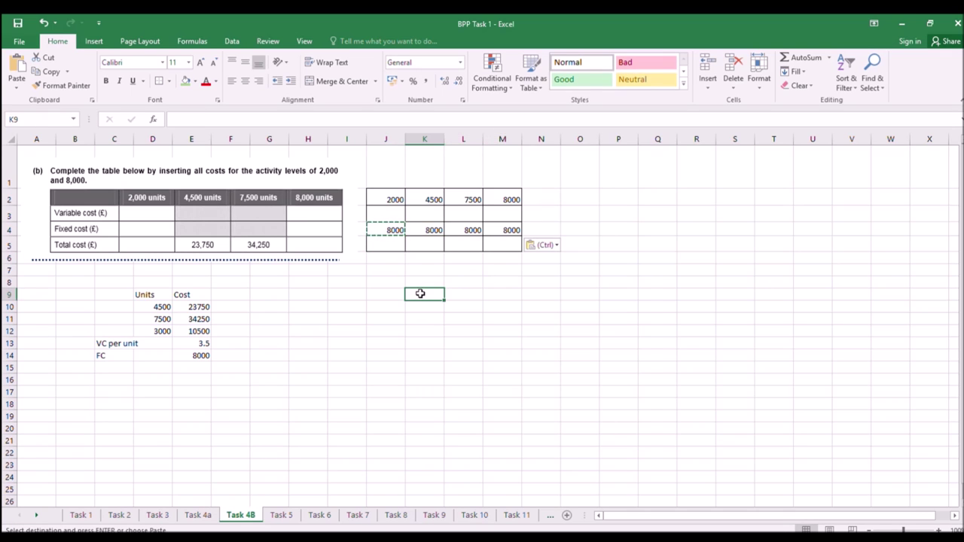
# Build the J3 variable cost formula =J2*$E$13 using the absolute VC per unit.
pyautogui.click(400, 216)
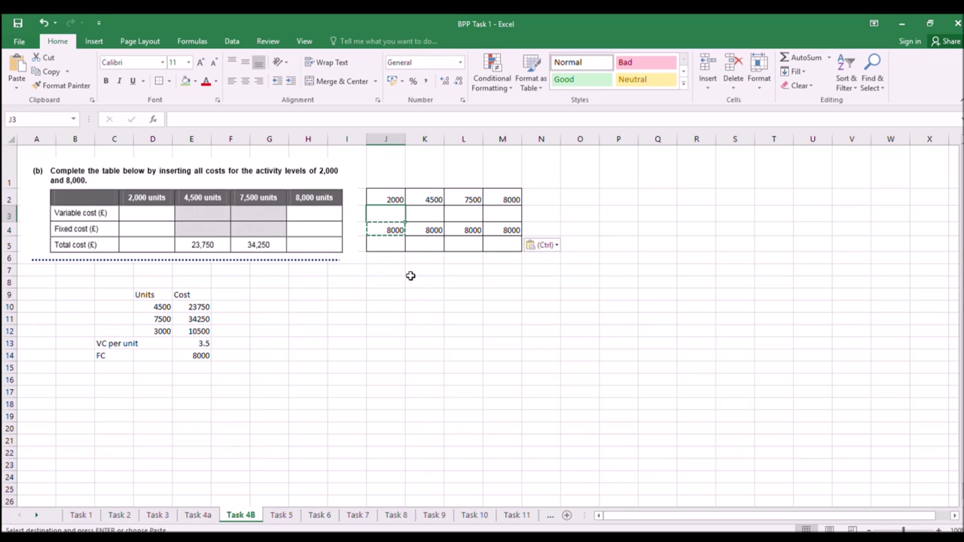
pyautogui.write('2000')
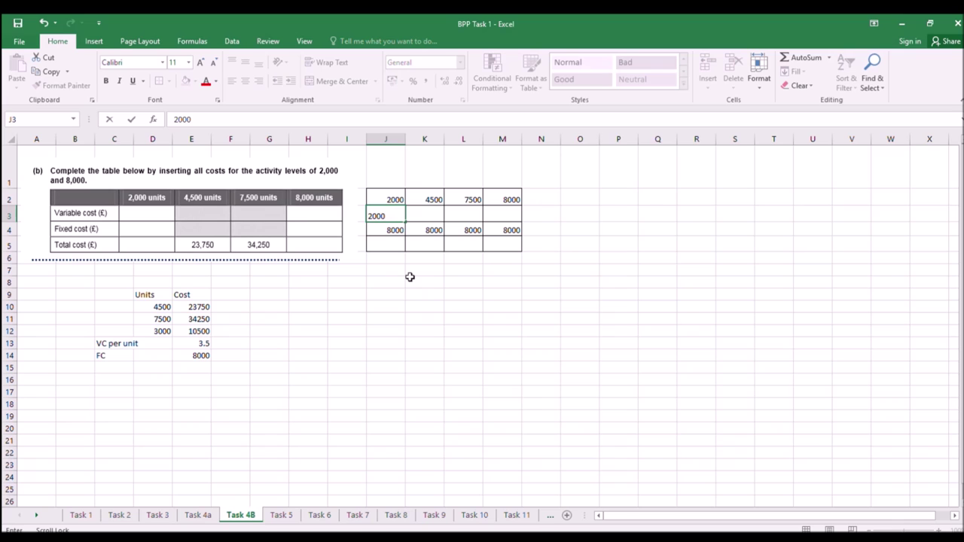
pyautogui.press('Escape')
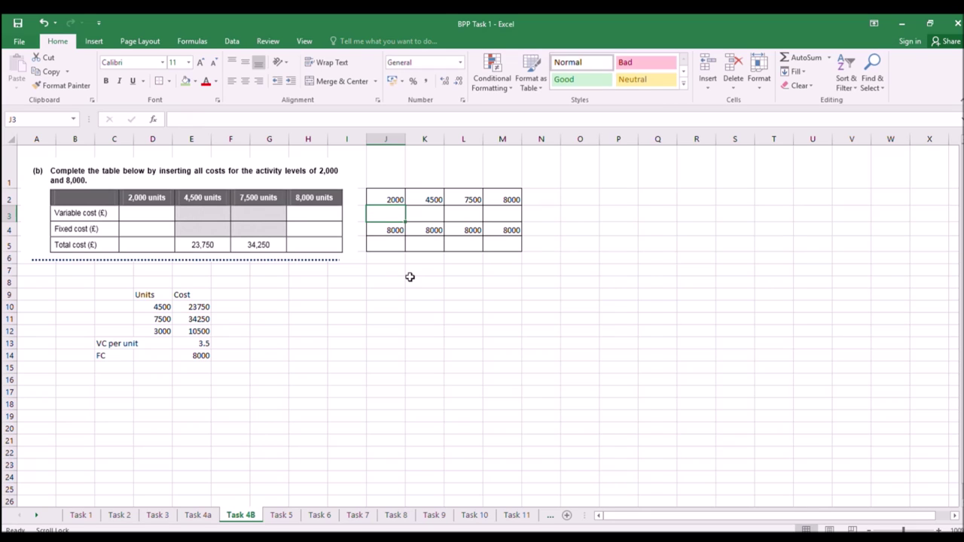
pyautogui.write('=2000')
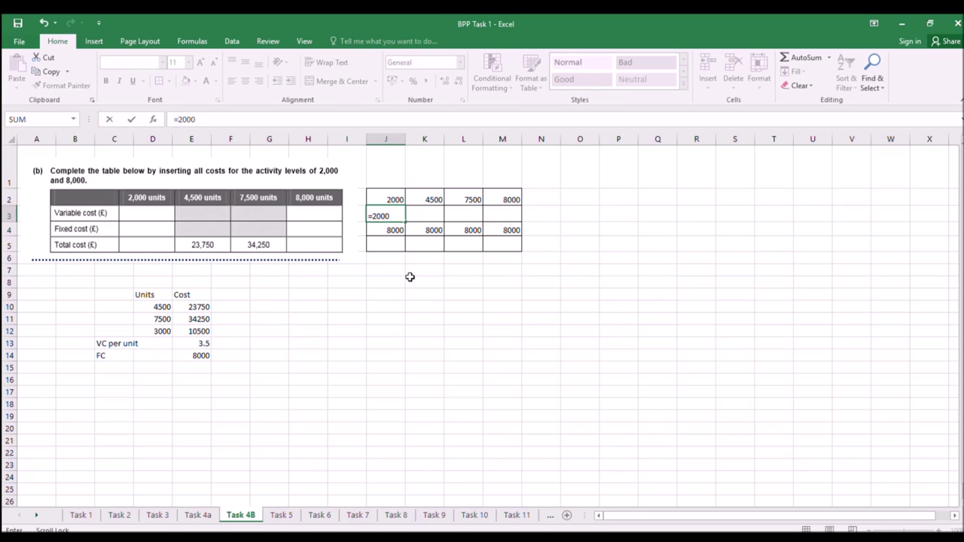
pyautogui.write('*')
pyautogui.click(204, 345)
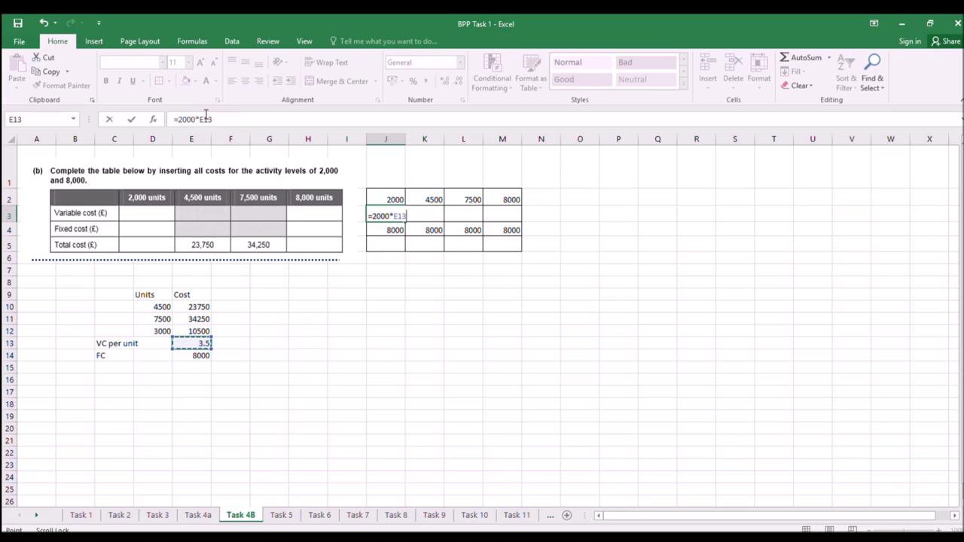
pyautogui.press('F4')
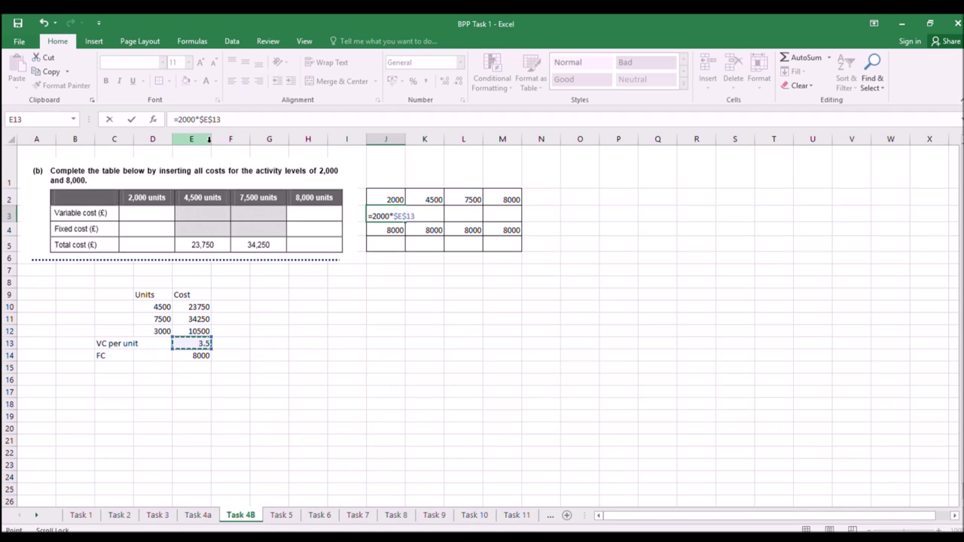
pyautogui.moveTo(195, 119); pyautogui.dragTo(180, 118)
pyautogui.click(391, 198)
pyautogui.press('F4')
pyautogui.press('F4')
pyautogui.press('F4')
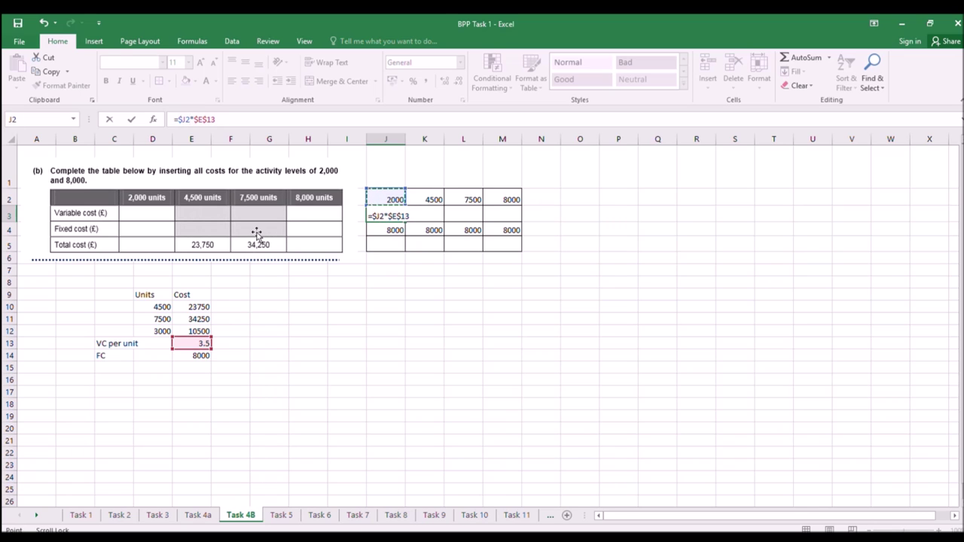
pyautogui.press('Return')
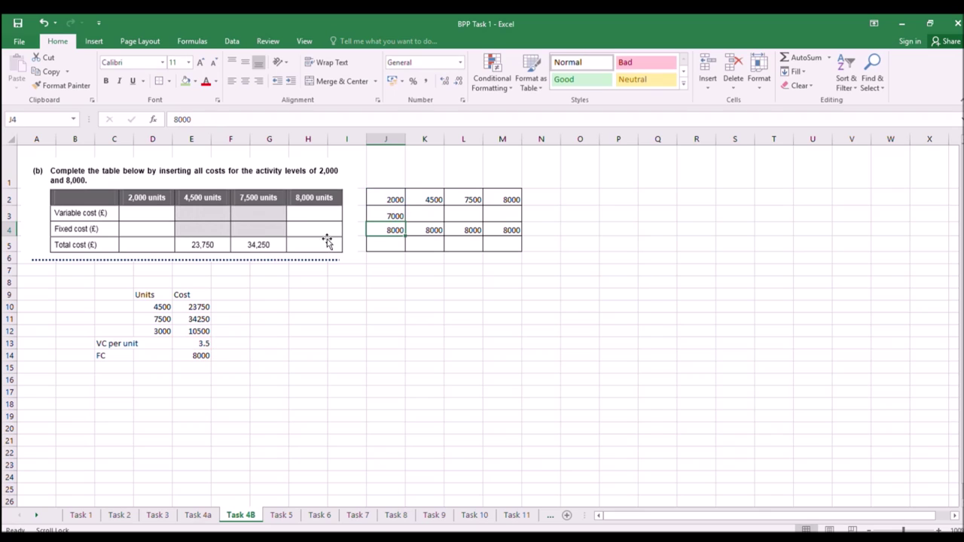
# Correct the J3 formula and fill variable costs across to M3 (7000, 15750, 26250, 28000).
pyautogui.click(396, 216)
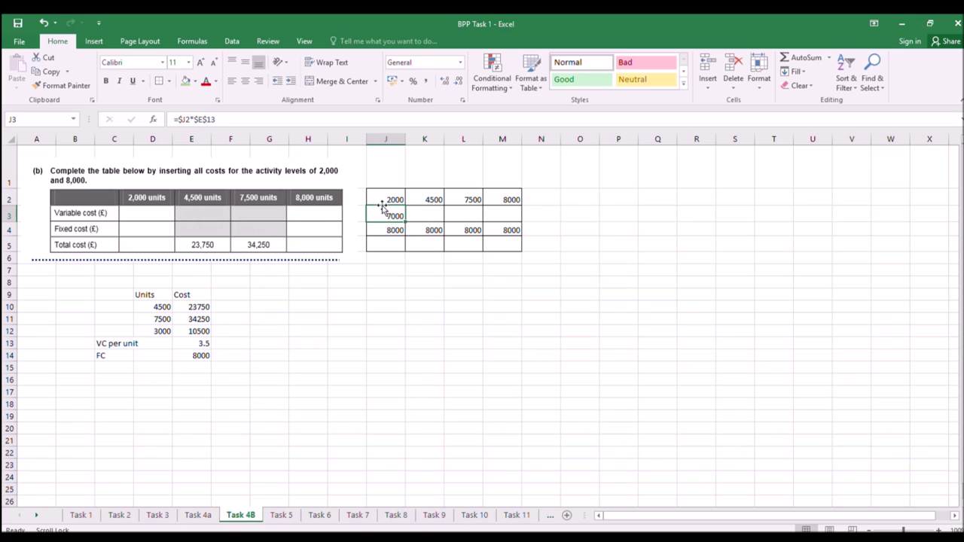
pyautogui.moveTo(405, 219); pyautogui.dragTo(504, 218)
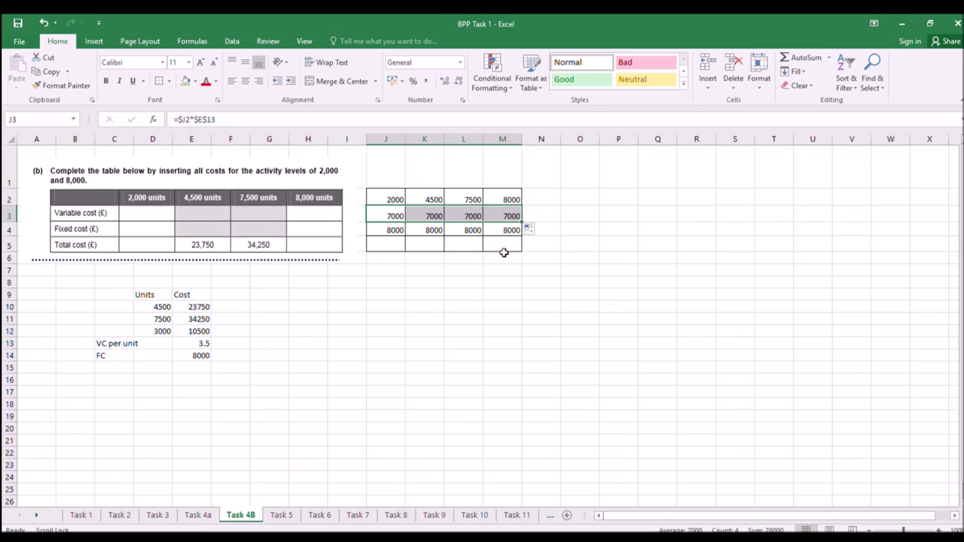
pyautogui.click(381, 213)
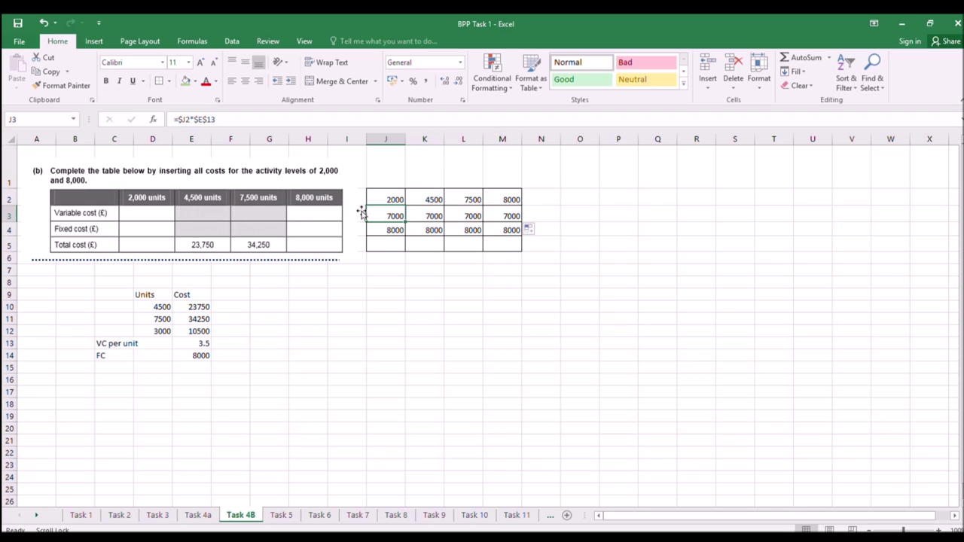
pyautogui.click(182, 119)
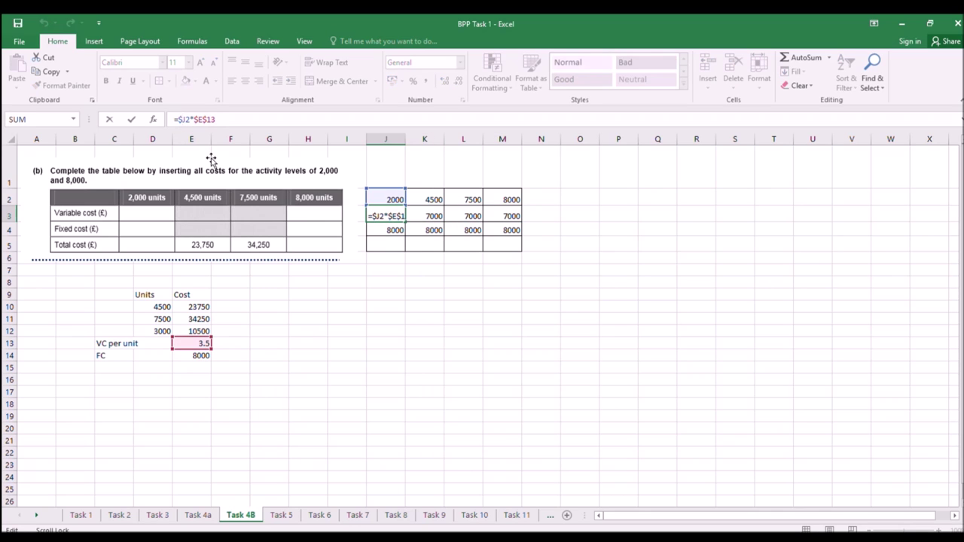
pyautogui.press('Return')
pyautogui.click(395, 214)
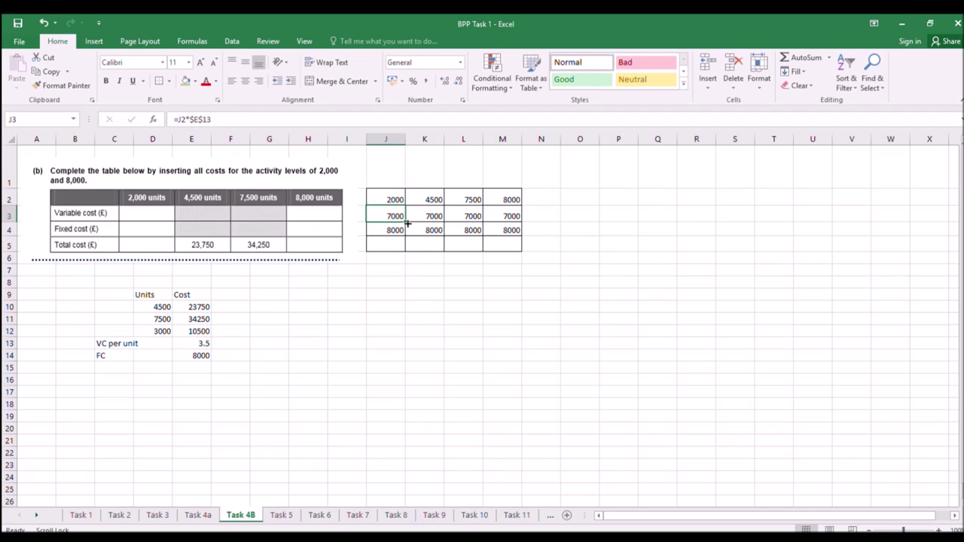
pyautogui.moveTo(405, 221); pyautogui.dragTo(506, 223)
pyautogui.click(461, 280)
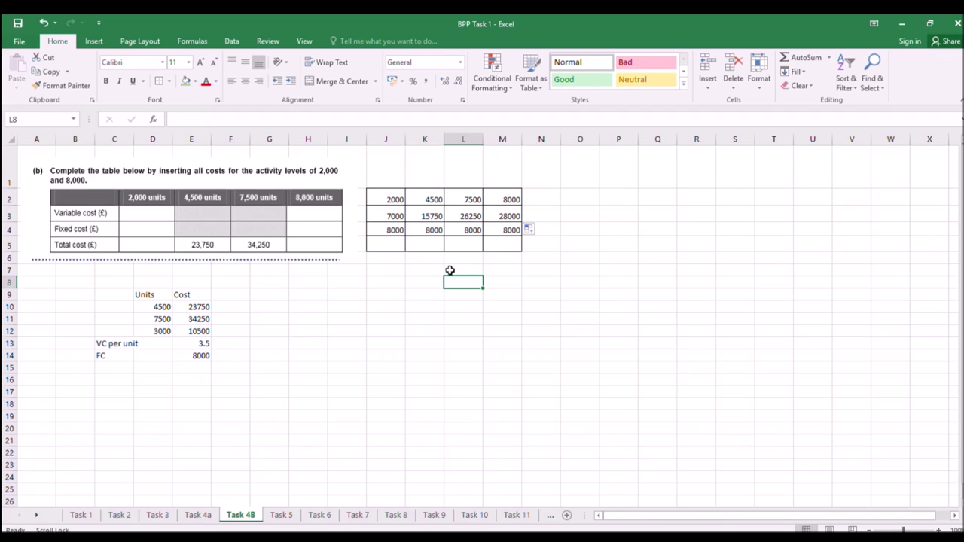
# AutoSum total cost in J5 and fill to M5, giving 17000, 28250, 41750, 44000.
pyautogui.click(394, 246)
pyautogui.click(800, 57)
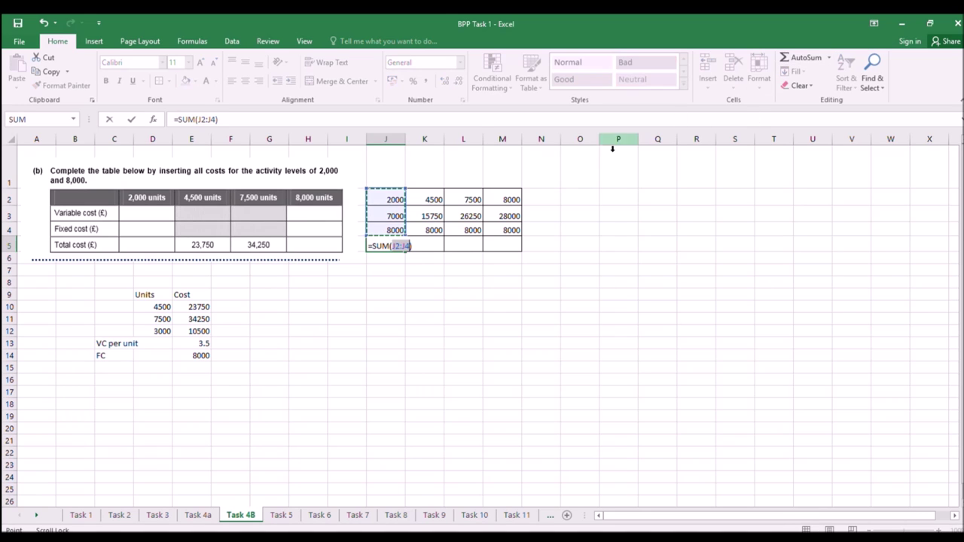
pyautogui.press('Return')
pyautogui.click(398, 246)
pyautogui.moveTo(405, 253); pyautogui.dragTo(525, 254)
pyautogui.click(493, 280)
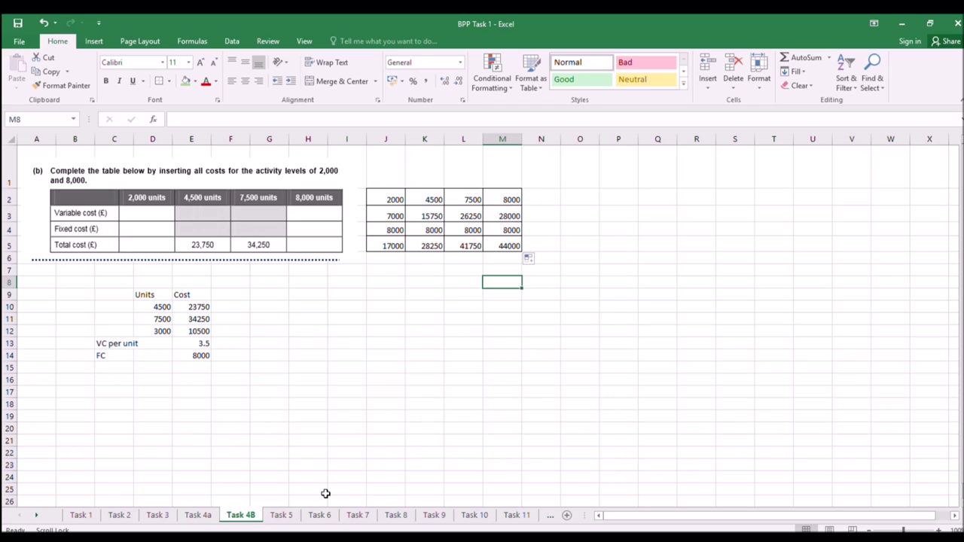
pyautogui.moveTo(206, 296); pyautogui.dragTo(116, 360)
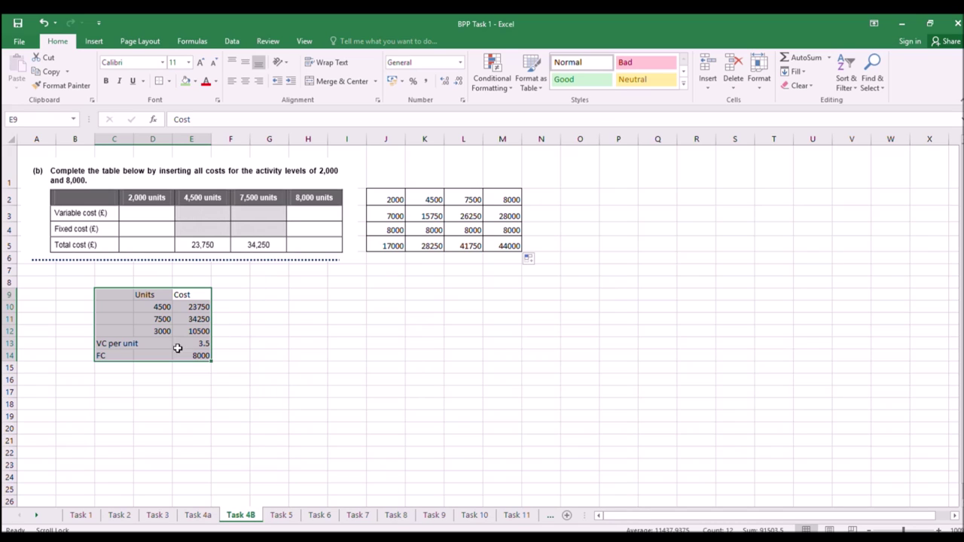
# Switch to the Task 5 sheet and bring the overhead absorption question into view.
pyautogui.click(280, 514)
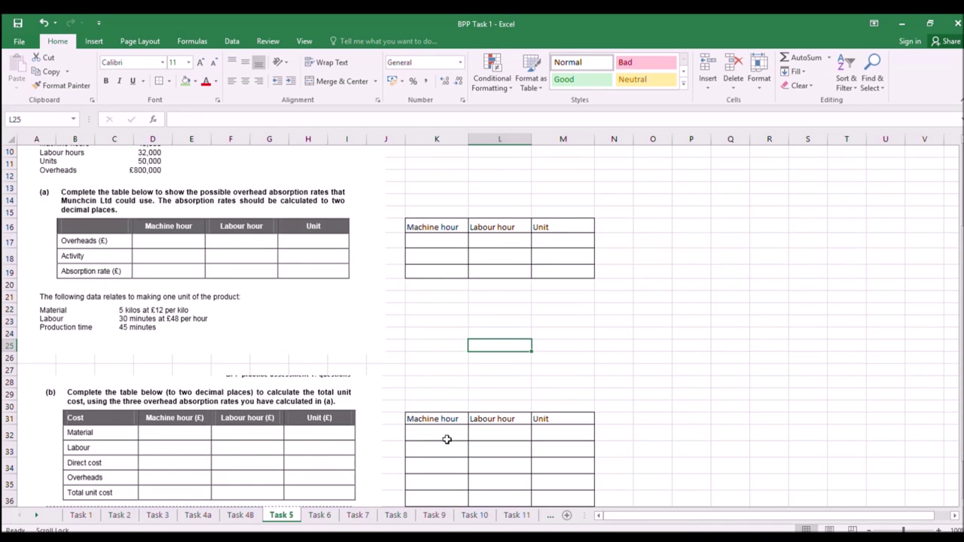
pyautogui.click(419, 356)
pyautogui.scroll(3, 420, 355)
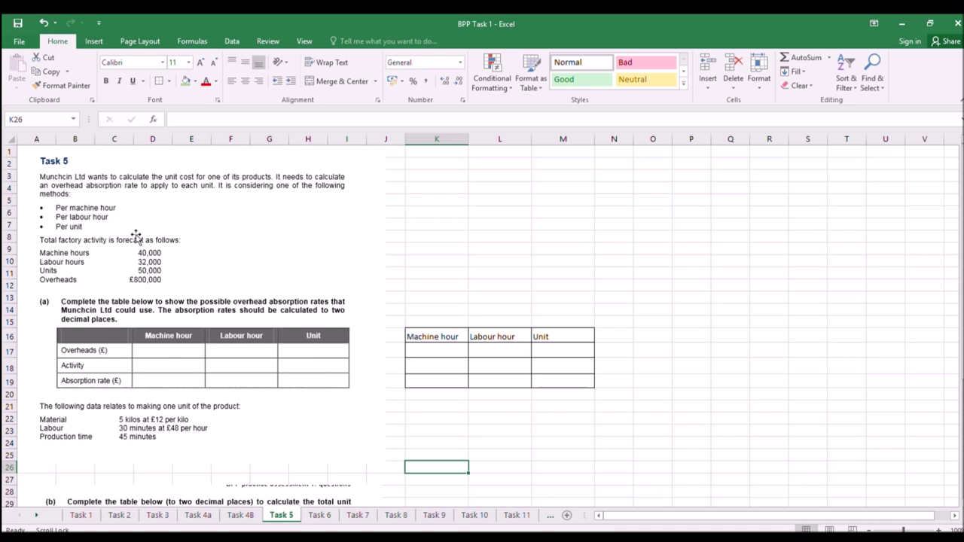
pyautogui.scroll(-4, 205, 287)
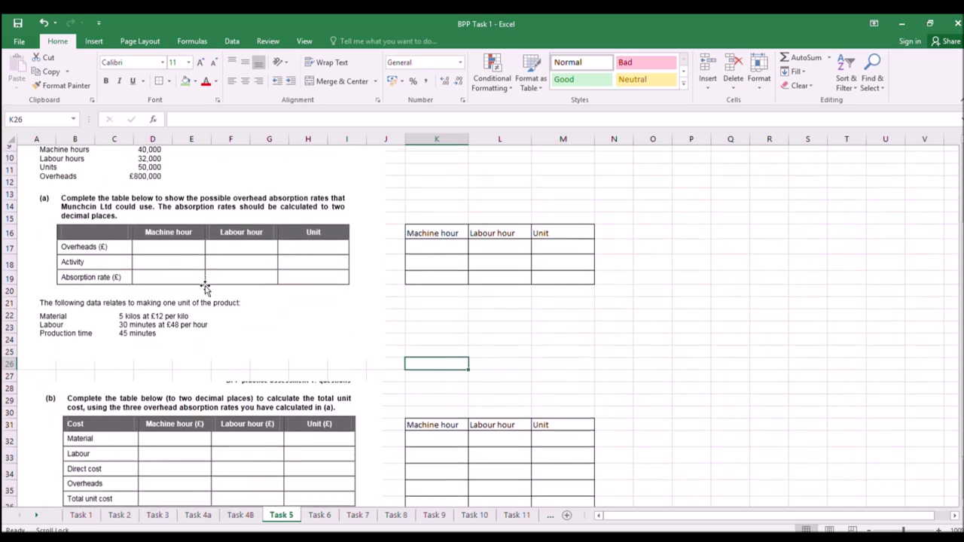
pyautogui.scroll(4, 205, 286)
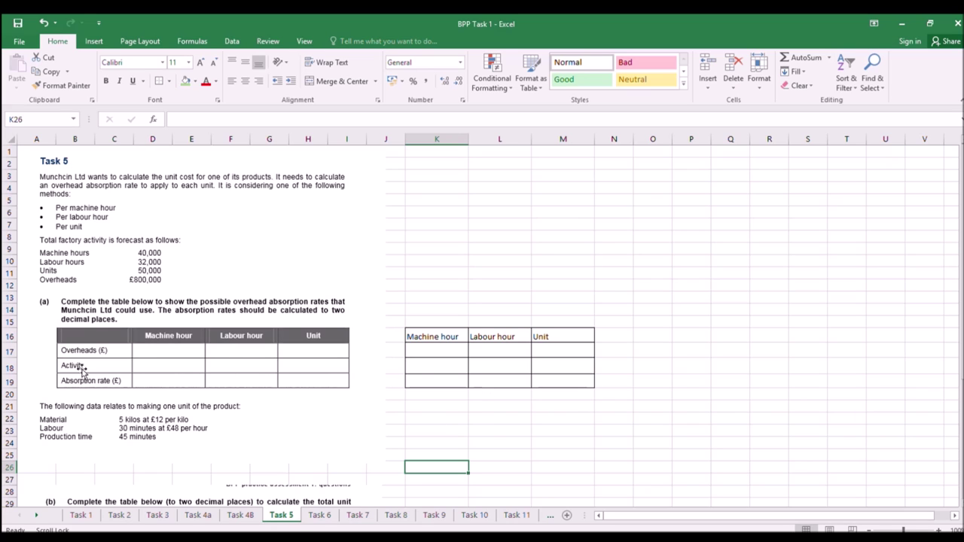
# Enter the activity levels 40000, 32000 and 50000 in K17:M17.
pyautogui.click(452, 351)
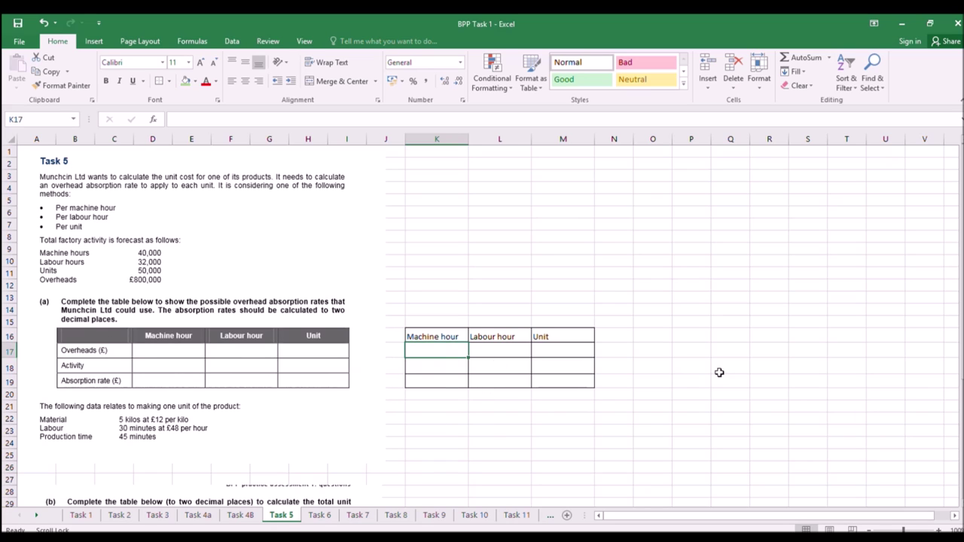
pyautogui.write('40')
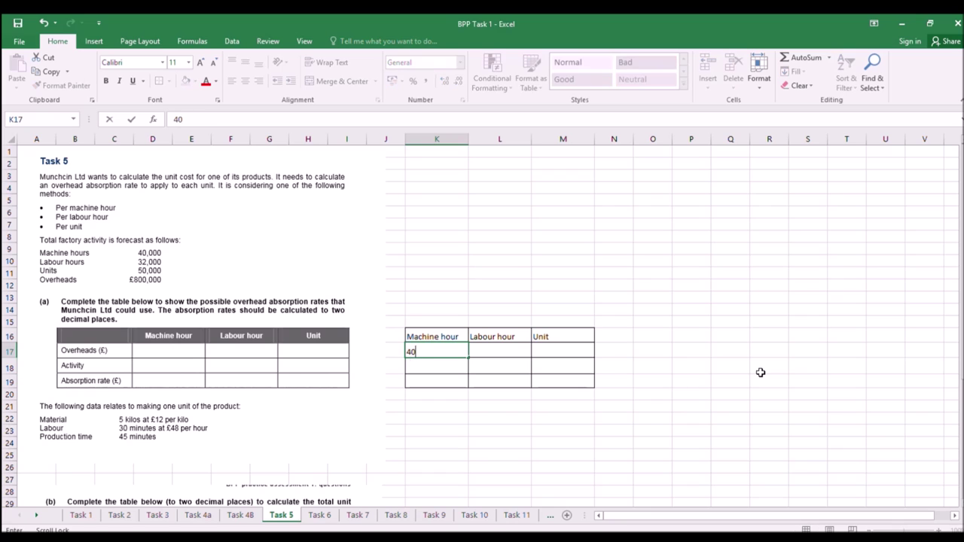
pyautogui.write('000')
pyautogui.click(509, 353)
pyautogui.write('32000')
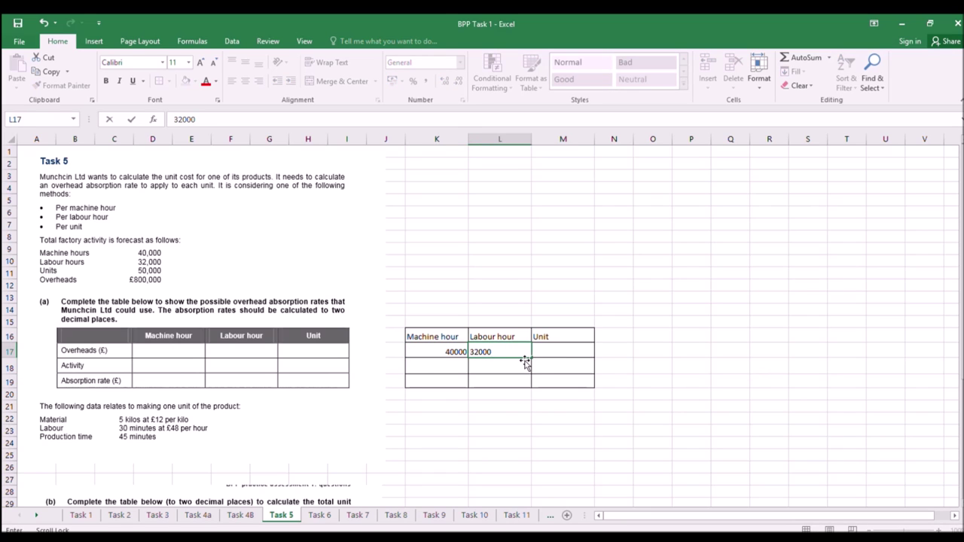
pyautogui.click(550, 351)
pyautogui.write('50000')
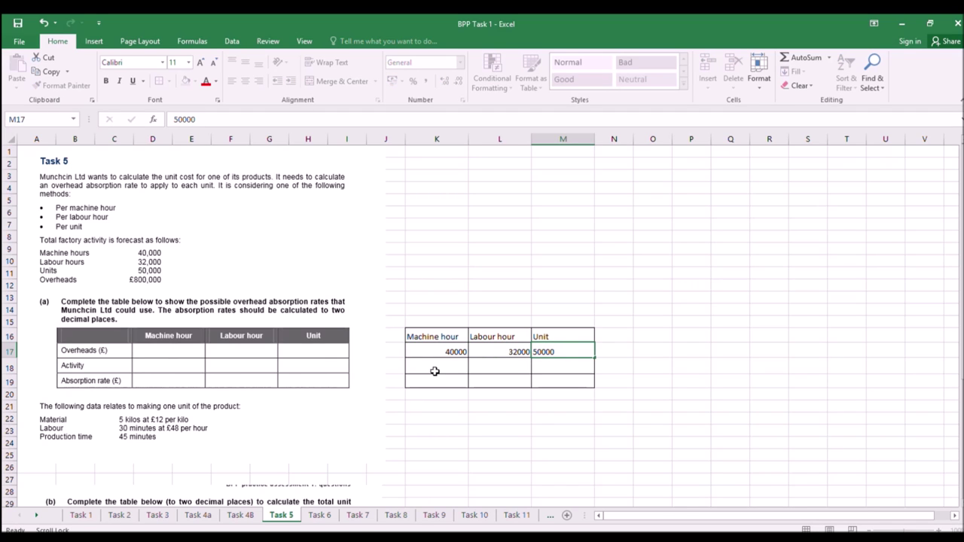
# Enter overheads of 800000 in K18 and copy it into L18:M18.
pyautogui.click(437, 371)
pyautogui.write('80000')
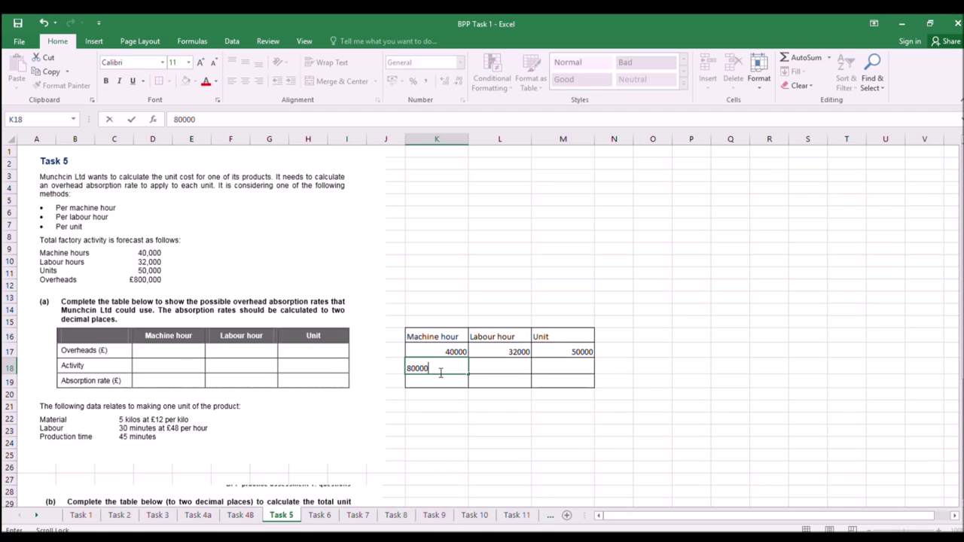
pyautogui.press('Return')
pyautogui.click(457, 361)
pyautogui.hotkey('ctrl', 'c')
pyautogui.moveTo(481, 368); pyautogui.dragTo(547, 366)
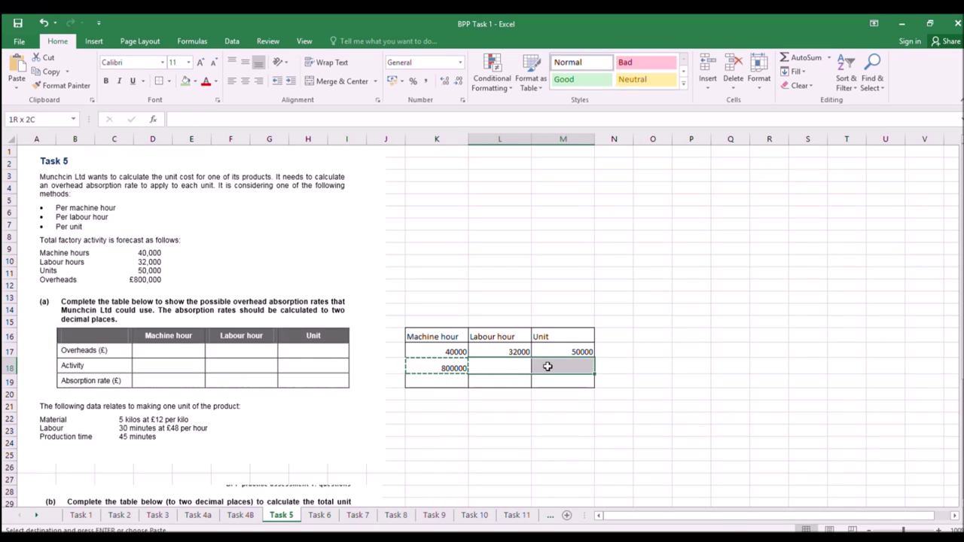
pyautogui.hotkey('ctrl', 'v')
pyautogui.click(448, 384)
pyautogui.press('Escape')
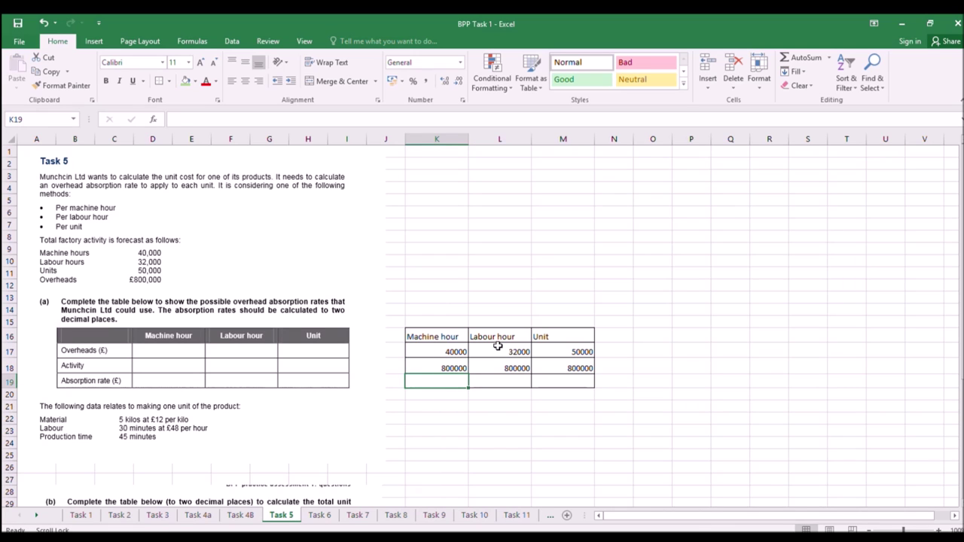
# Calculate the machine hour absorption rate =K18/K17 in K19, giving 20.
pyautogui.write('=')
pyautogui.click(455, 368)
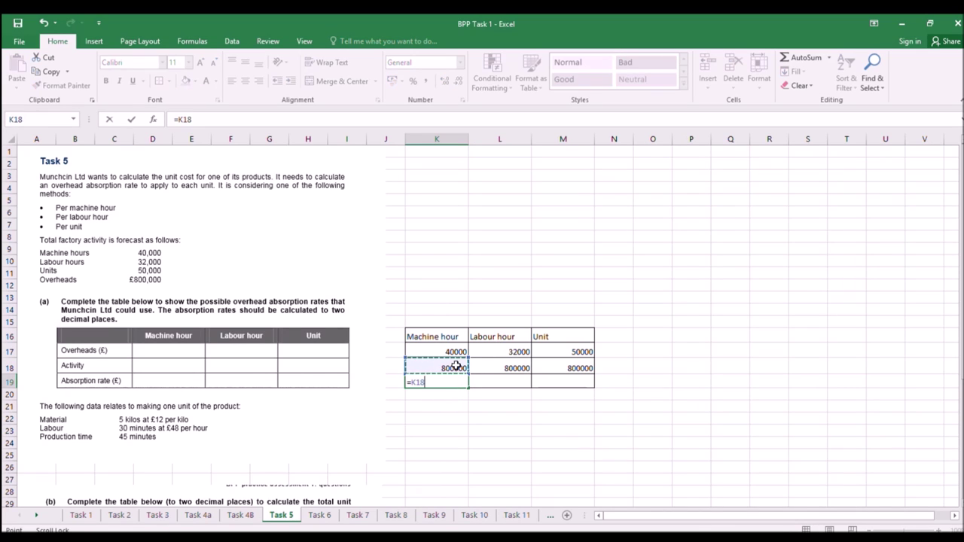
pyautogui.write('/')
pyautogui.click(451, 352)
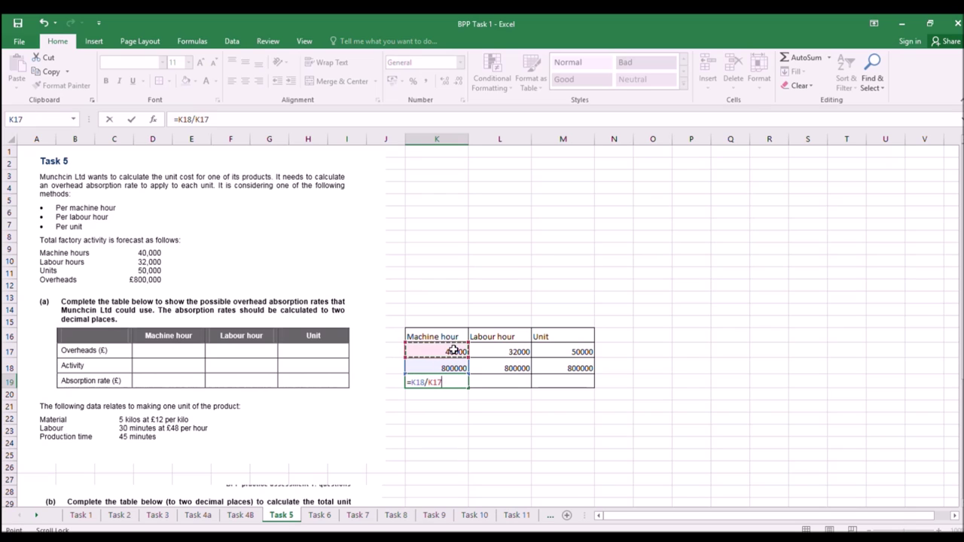
pyautogui.press('Return')
# Enter =L18/L17 in L19 and fill to M19, giving rates 25 and 16.
pyautogui.click(488, 385)
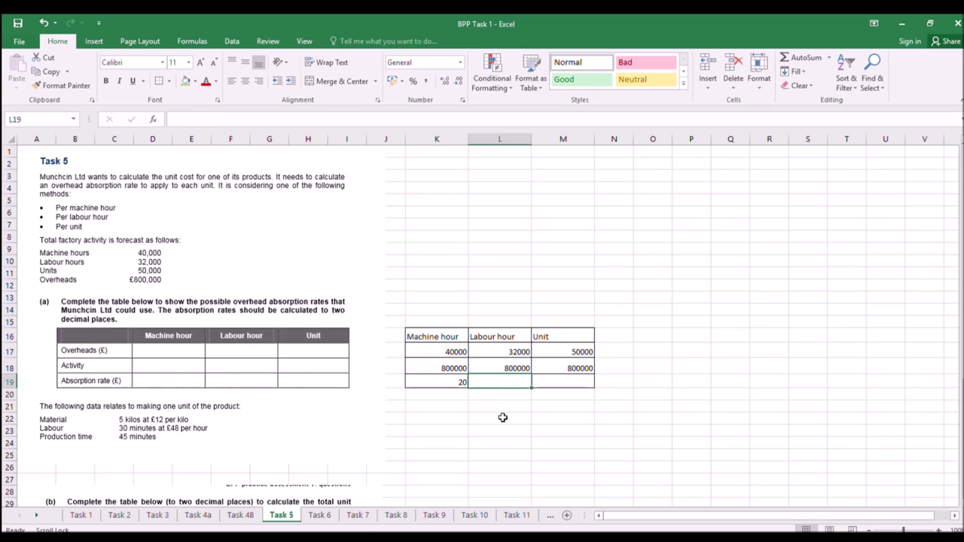
pyautogui.write('=')
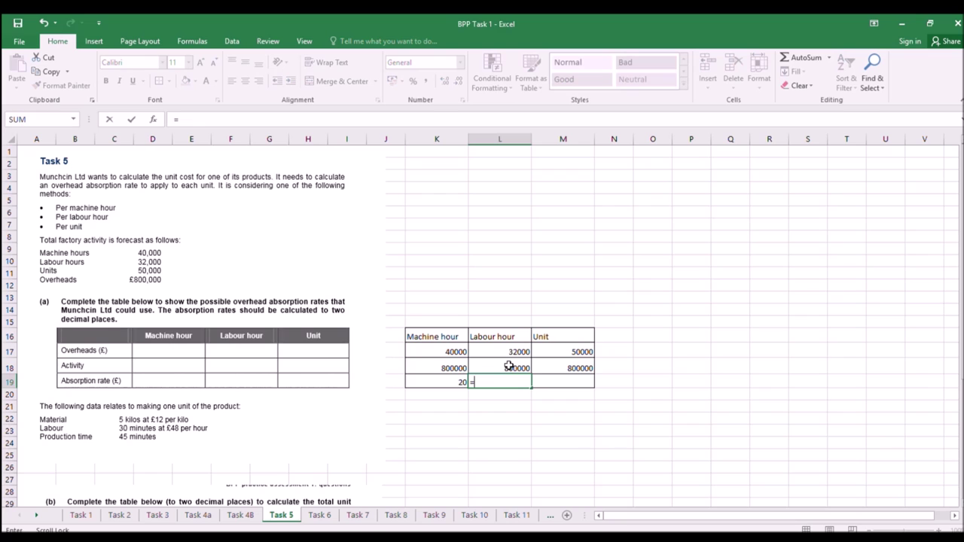
pyautogui.click(510, 368)
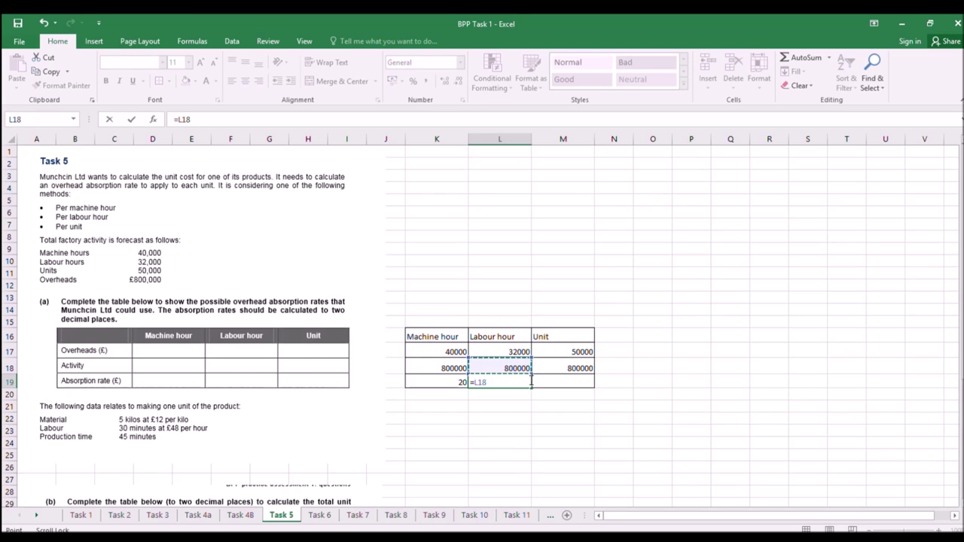
pyautogui.click(515, 350)
pyautogui.press('Return')
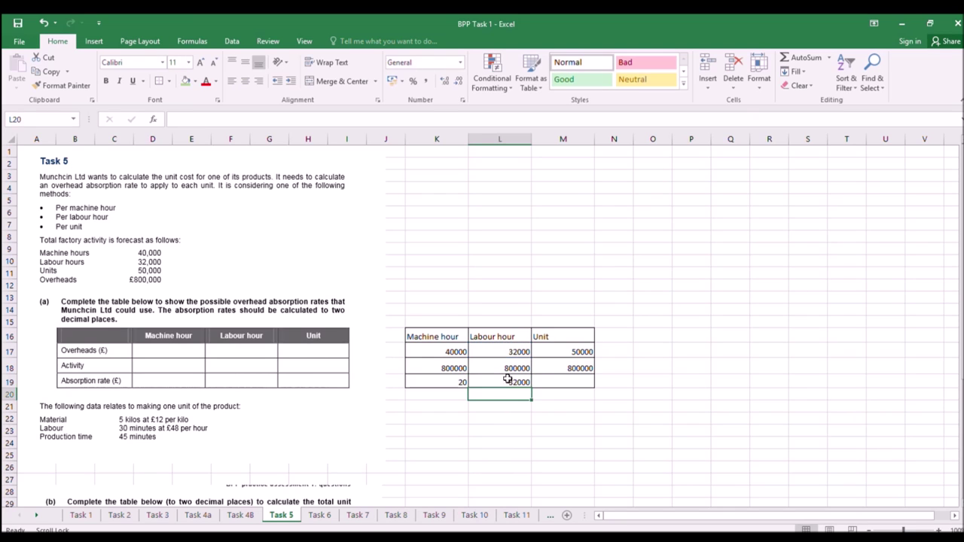
pyautogui.click(510, 382)
pyautogui.write('=')
pyautogui.click(507, 366)
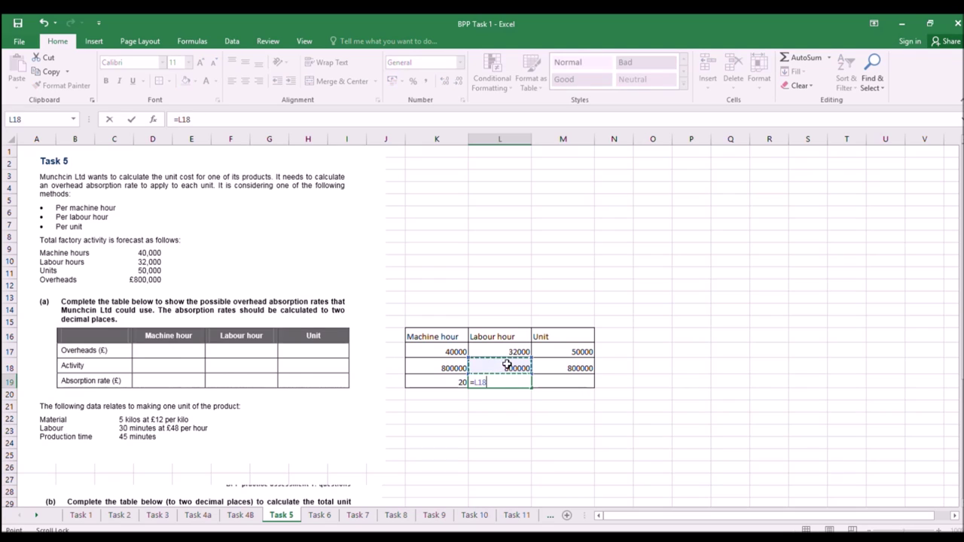
pyautogui.write('/')
pyautogui.click(508, 351)
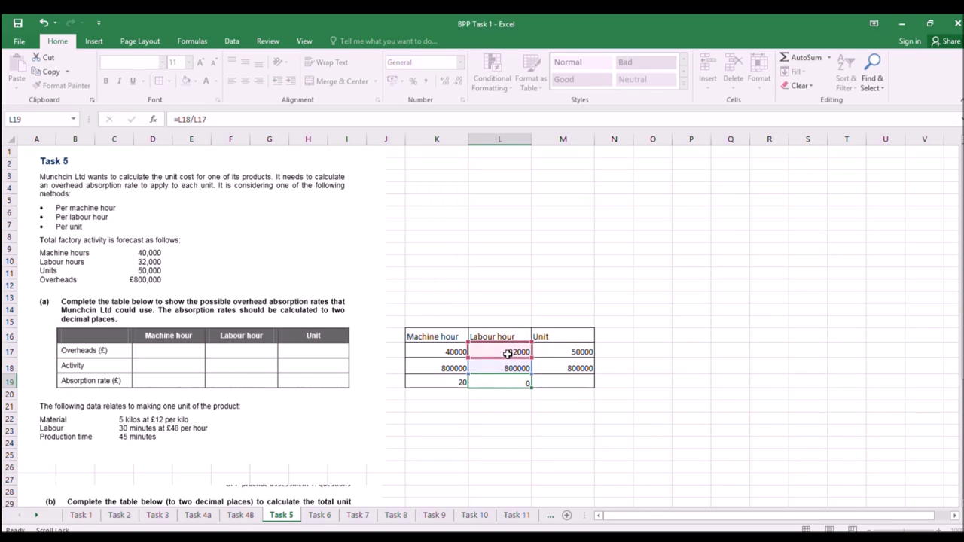
pyautogui.press('Return')
pyautogui.click(529, 382)
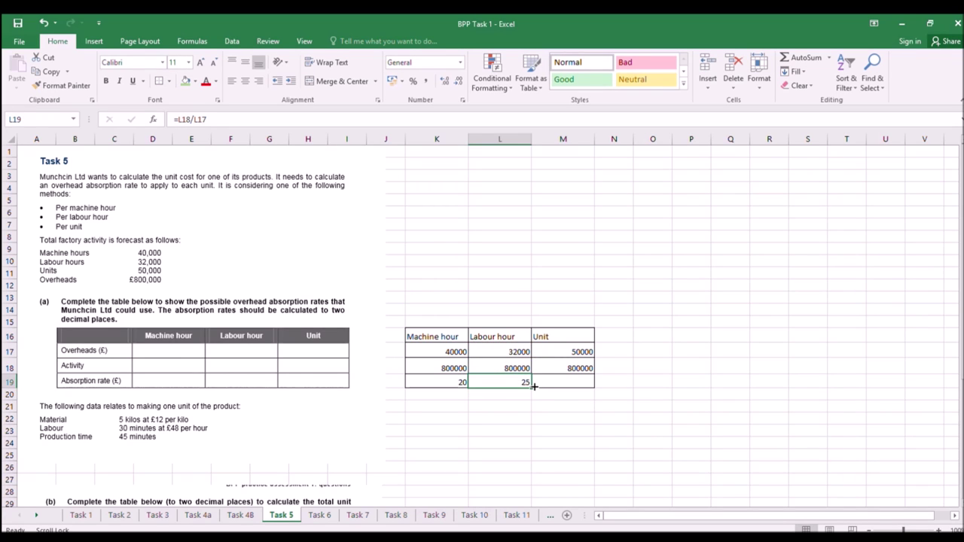
pyautogui.moveTo(531, 386); pyautogui.dragTo(571, 392)
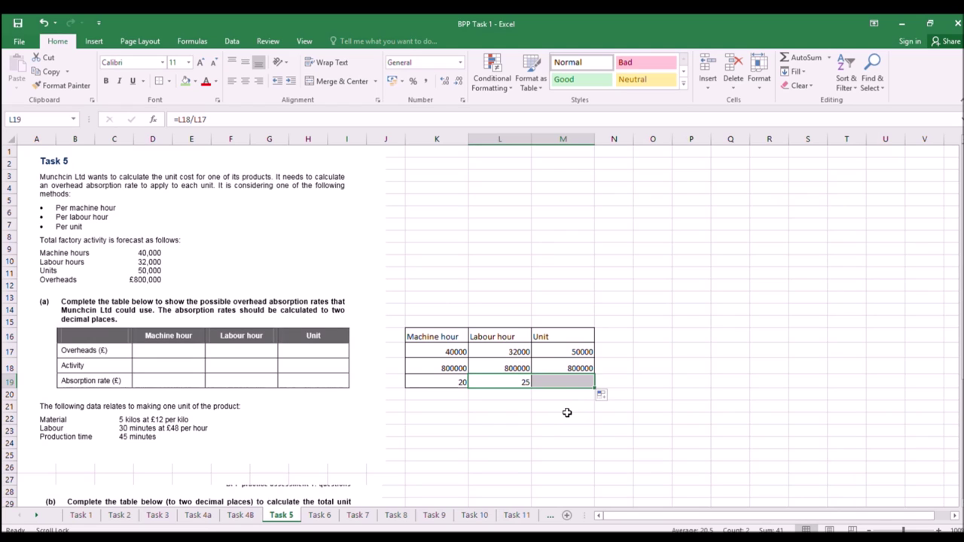
pyautogui.click(566, 415)
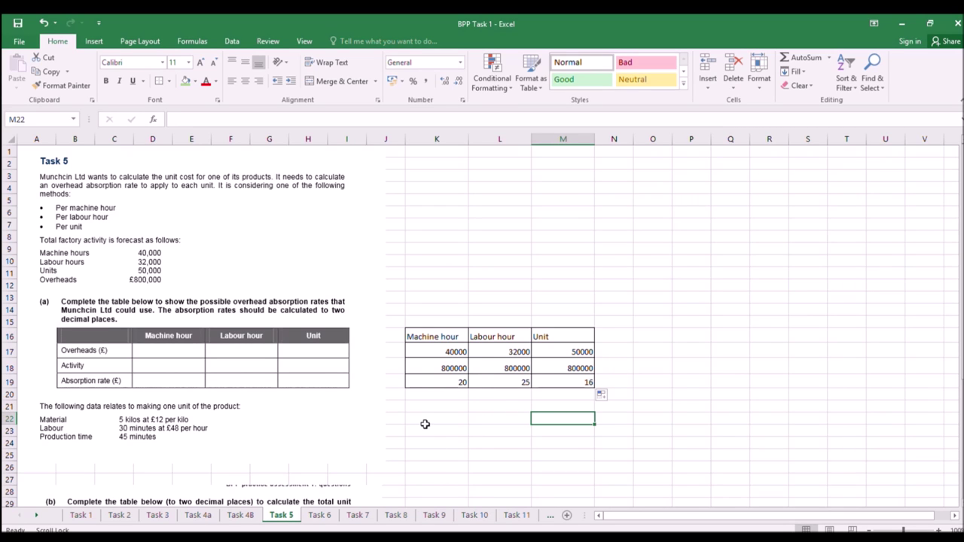
# Enter material cost =5*12 (60) in K32 and fill it across to M32.
pyautogui.scroll(-4, 424, 424)
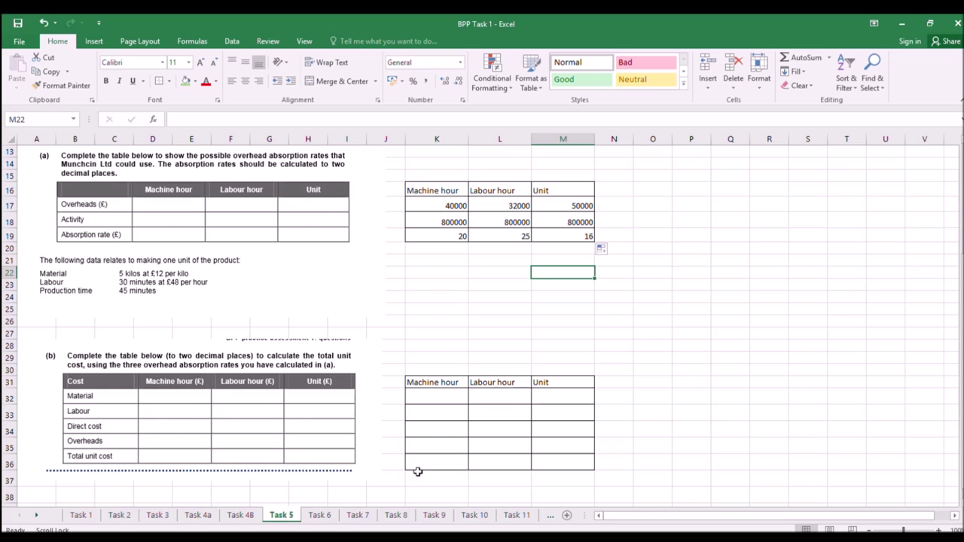
pyautogui.click(425, 397)
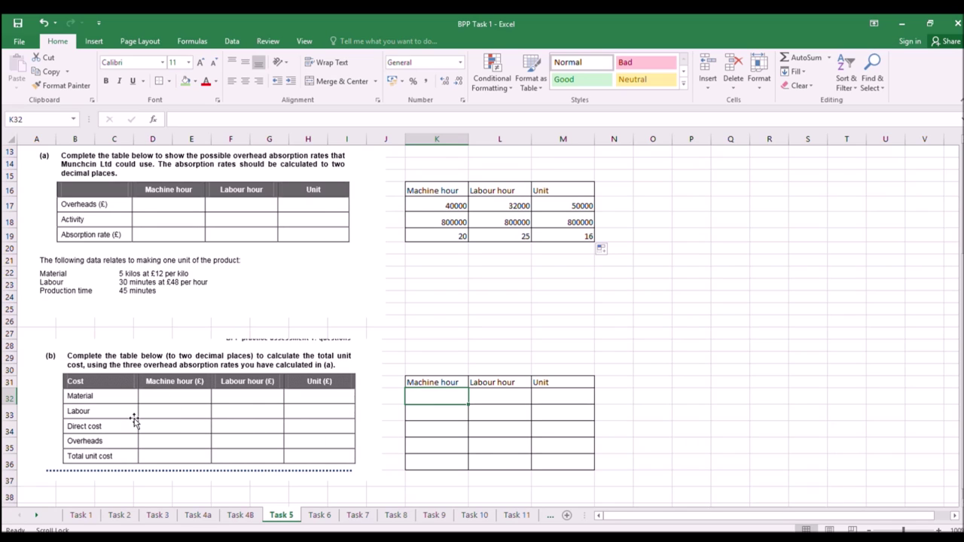
pyautogui.write('=')
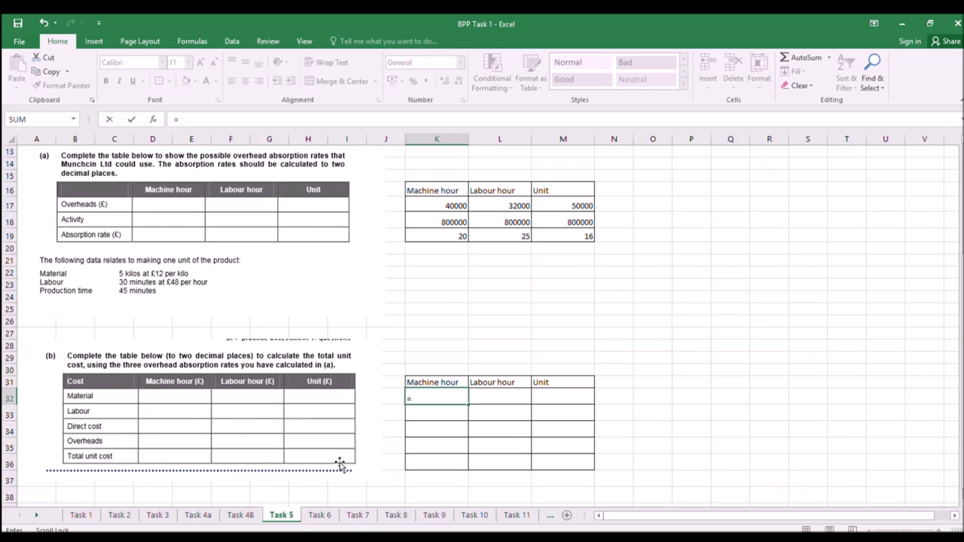
pyautogui.write('5*12')
pyautogui.press('Return')
pyautogui.click(432, 401)
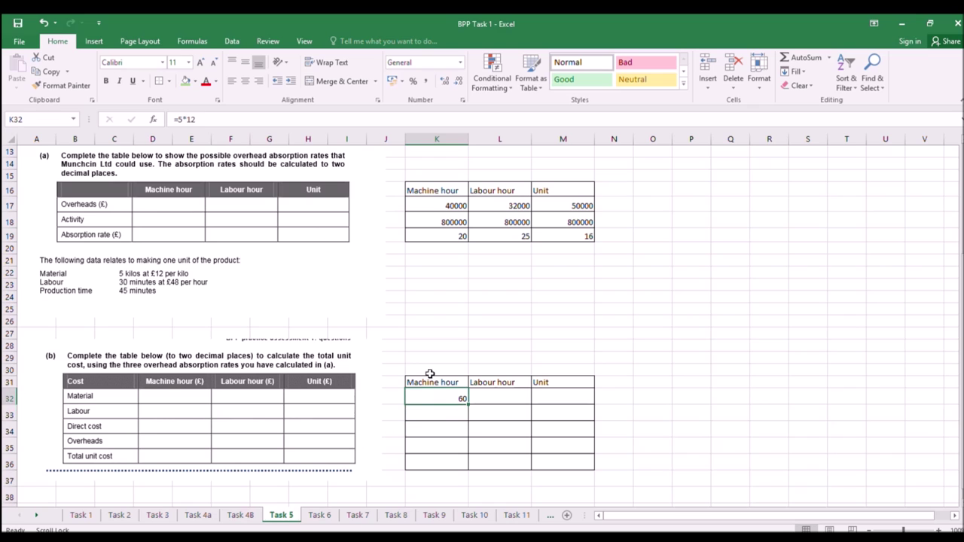
pyautogui.moveTo(467, 403); pyautogui.dragTo(570, 399)
# Enter labour cost =48*0.5 (24) in K33 and fill it across to M33.
pyautogui.click(447, 415)
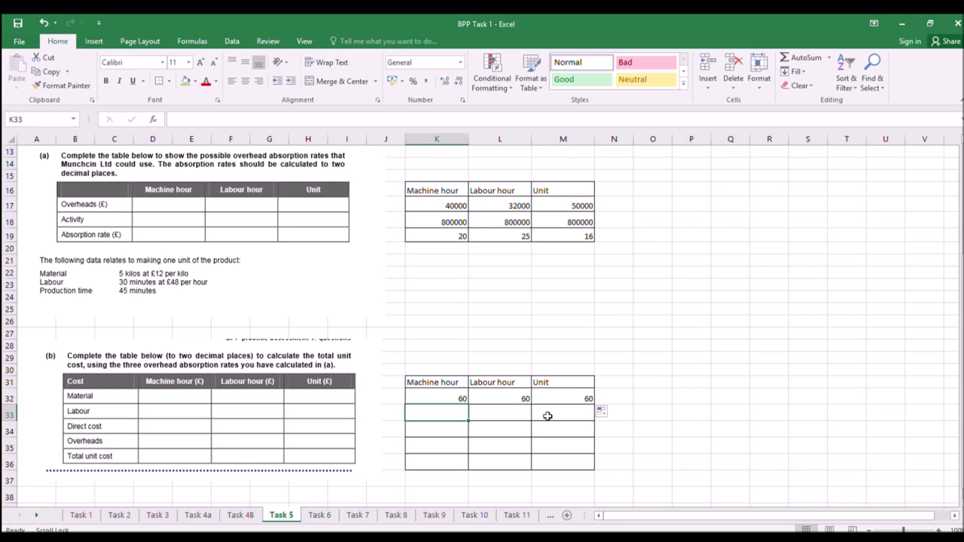
pyautogui.write('=')
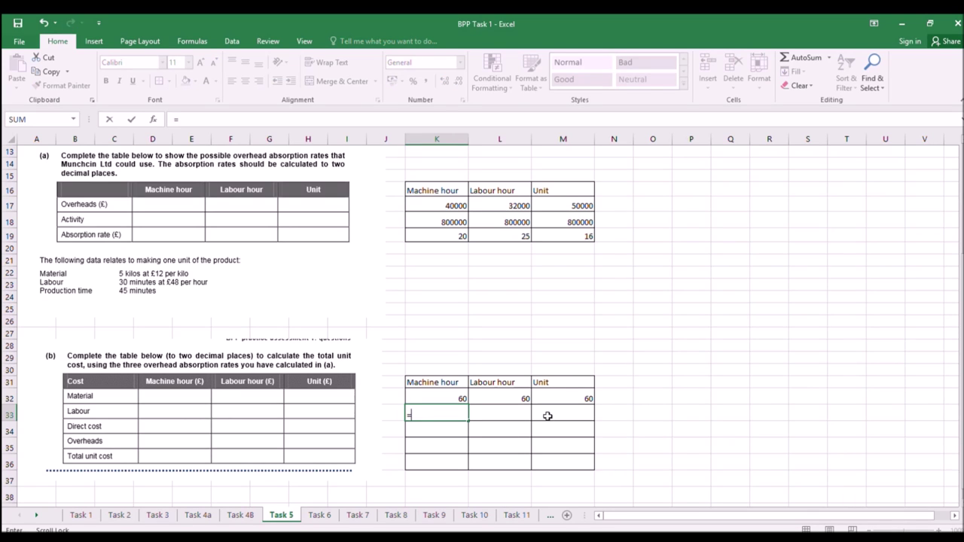
pyautogui.write('4')
pyautogui.write('8*0.5')
pyautogui.press('Return')
pyautogui.click(445, 411)
pyautogui.moveTo(467, 420); pyautogui.dragTo(576, 422)
# AutoSum the direct cost of 84 in K34 and fill it across to M34.
pyautogui.click(454, 430)
pyautogui.click(802, 58)
pyautogui.press('Return')
pyautogui.click(462, 429)
pyautogui.moveTo(466, 434); pyautogui.dragTo(552, 450)
pyautogui.click(454, 448)
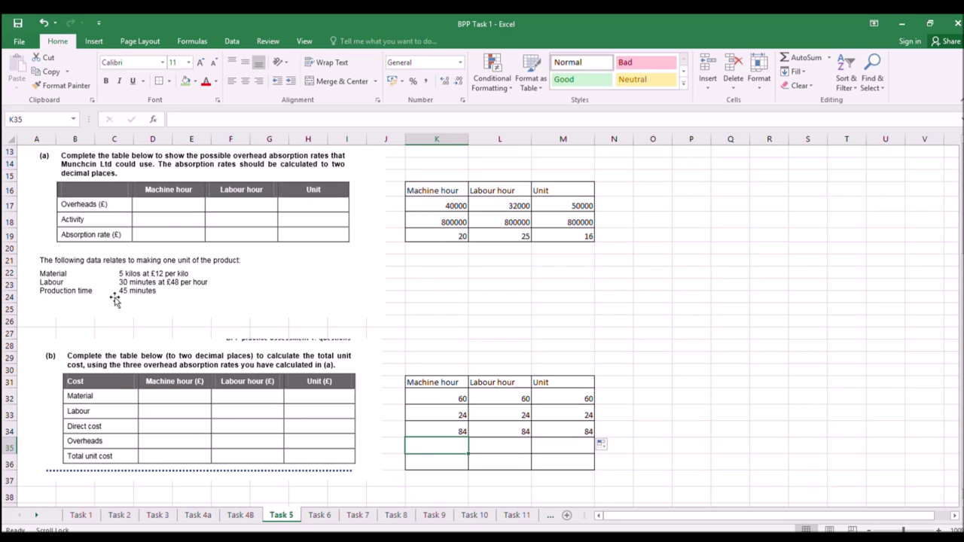
# Enter overheads in K35:M35 as =.75*K19 (15), =L19/2 (12.5) and 16.
pyautogui.write('=')
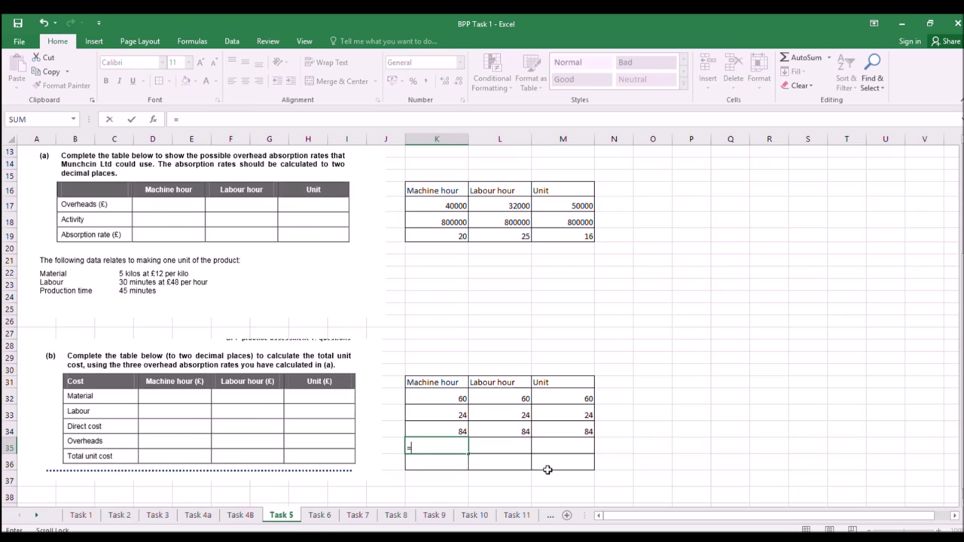
pyautogui.write('.75*')
pyautogui.click(461, 234)
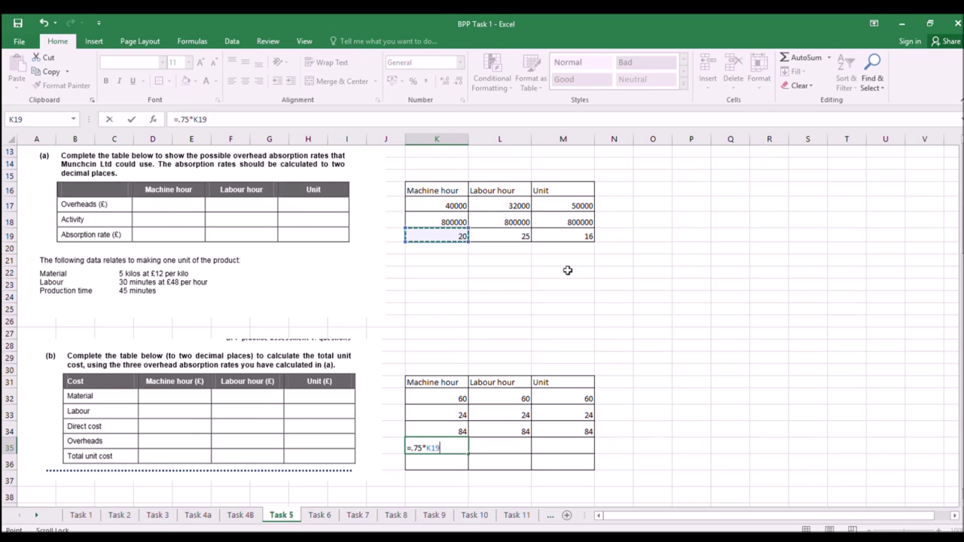
pyautogui.press('Return')
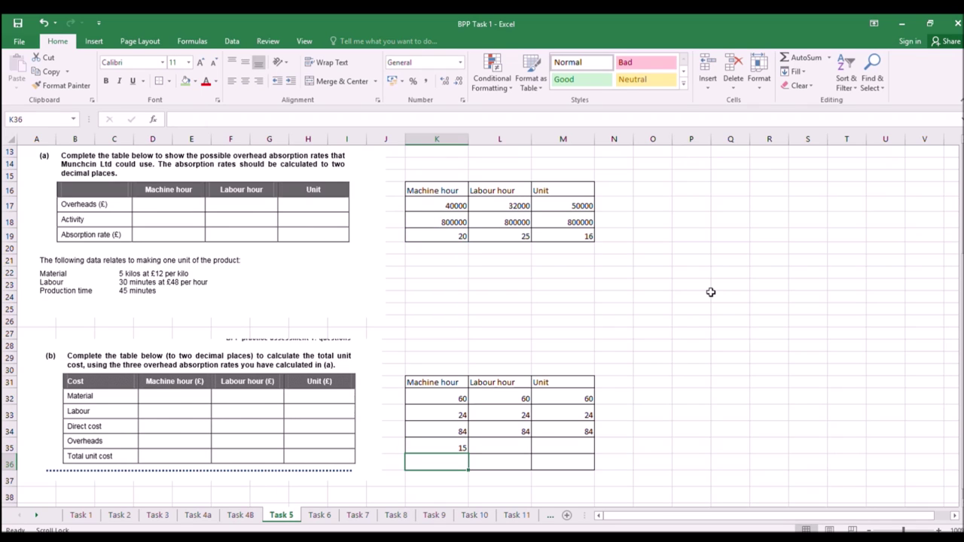
pyautogui.click(499, 446)
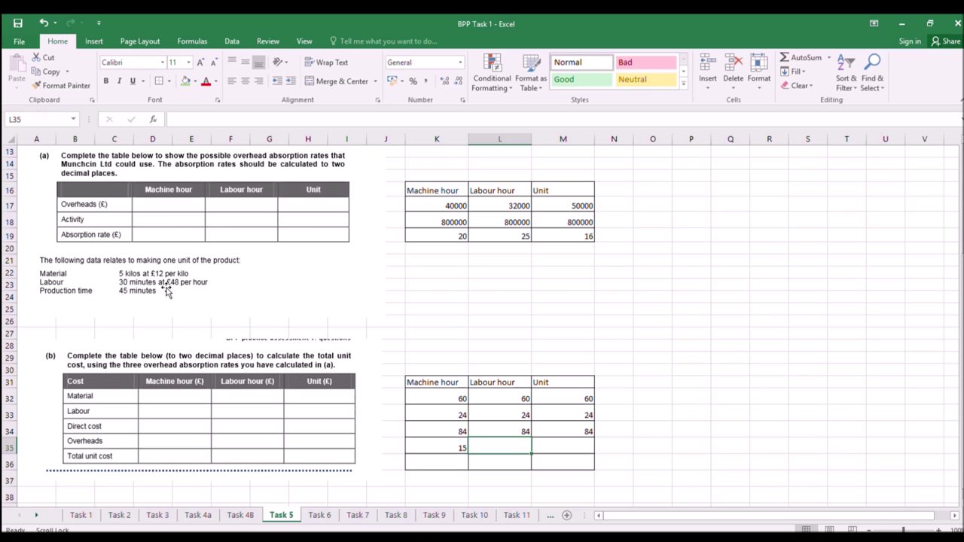
pyautogui.write('=')
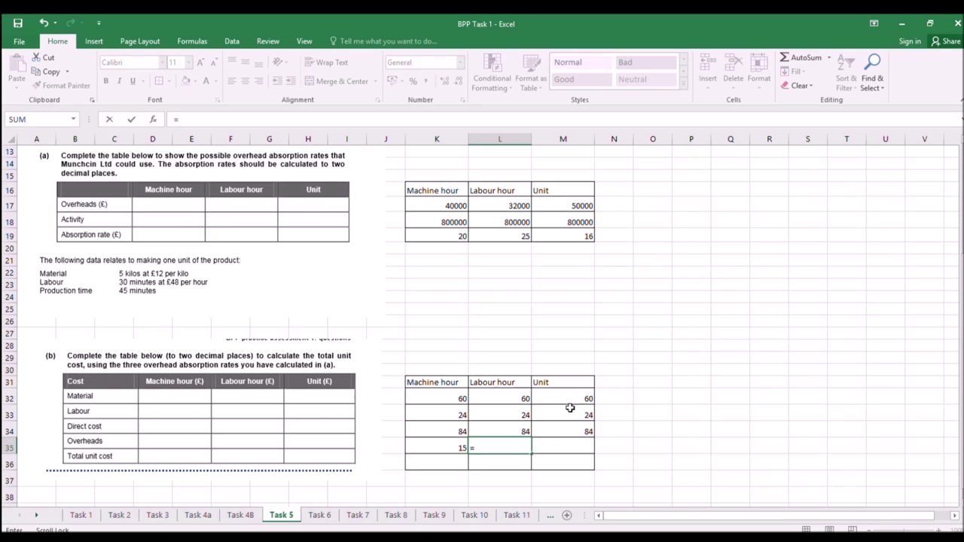
pyautogui.click(521, 238)
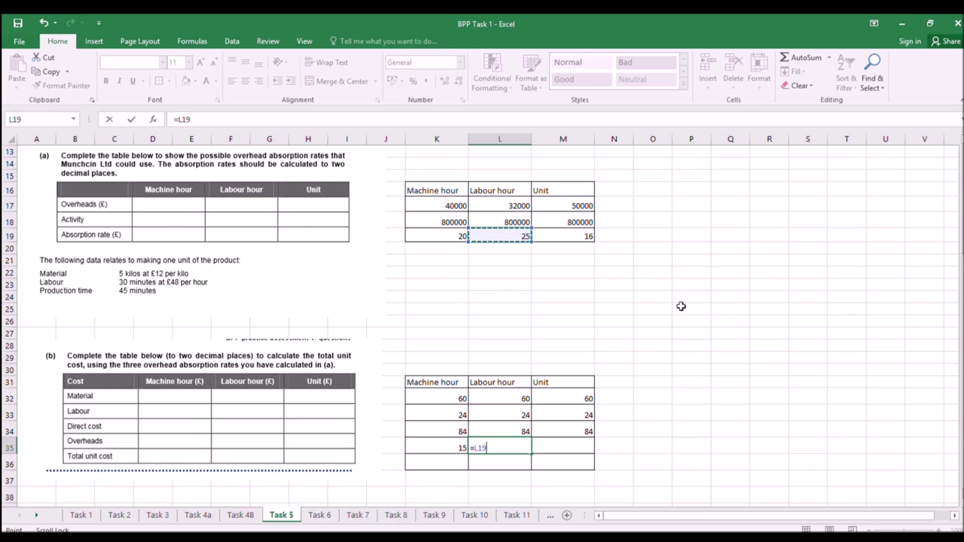
pyautogui.write('/2')
pyautogui.press('Return')
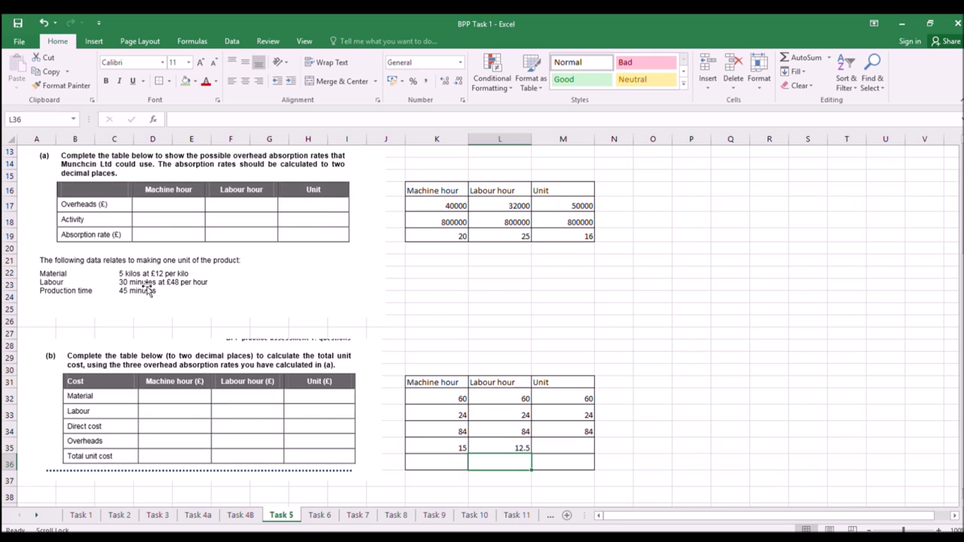
pyautogui.click(563, 445)
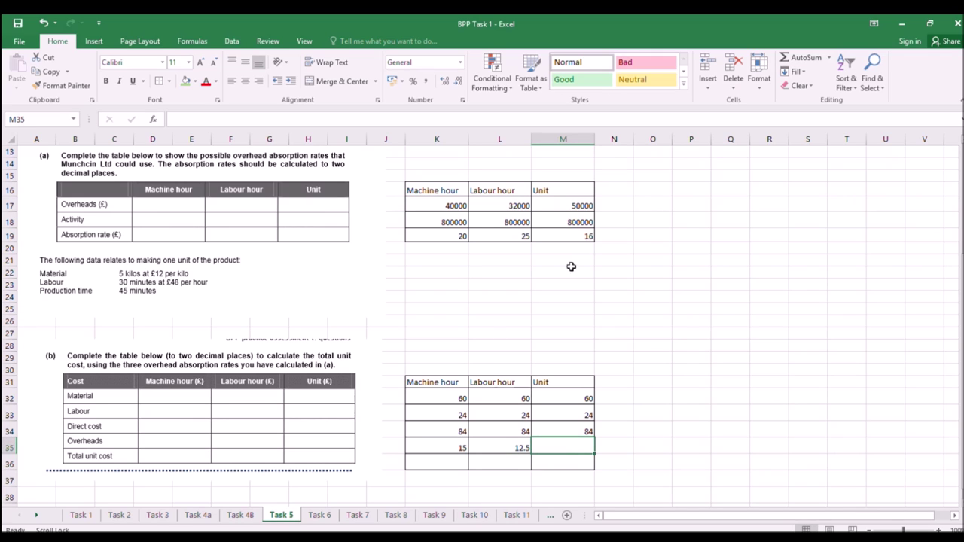
pyautogui.write('16')
pyautogui.press('Return')
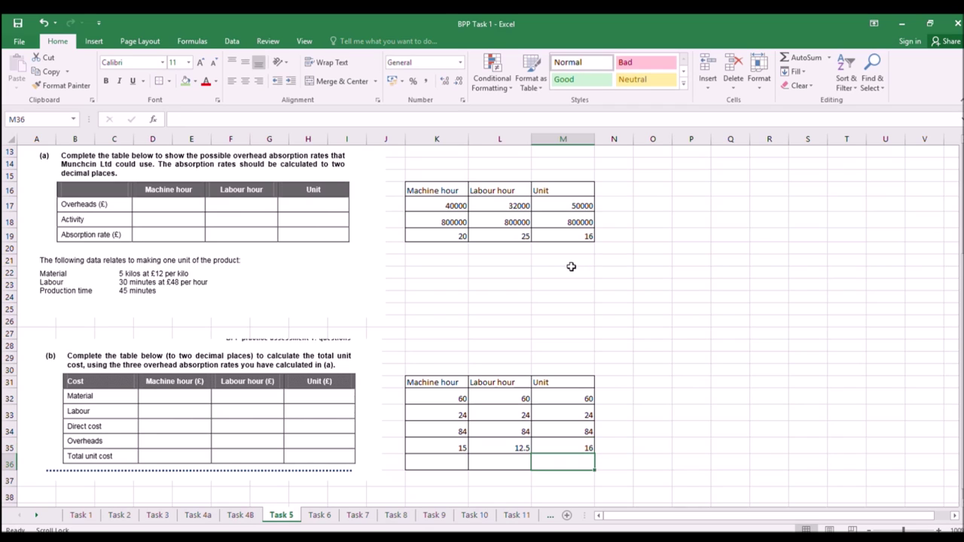
# AutoSum direct cost and overheads in K36 and fill across, giving totals 99, 96.5 and 100.
pyautogui.click(454, 467)
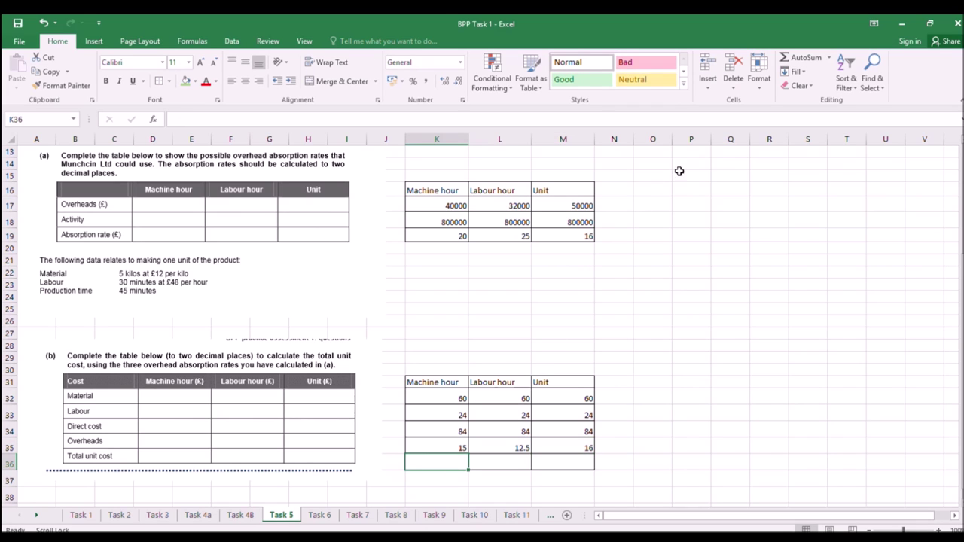
pyautogui.click(798, 57)
pyautogui.moveTo(457, 430); pyautogui.dragTo(591, 471)
pyautogui.press('Return')
pyautogui.click(459, 463)
pyautogui.click(613, 447)
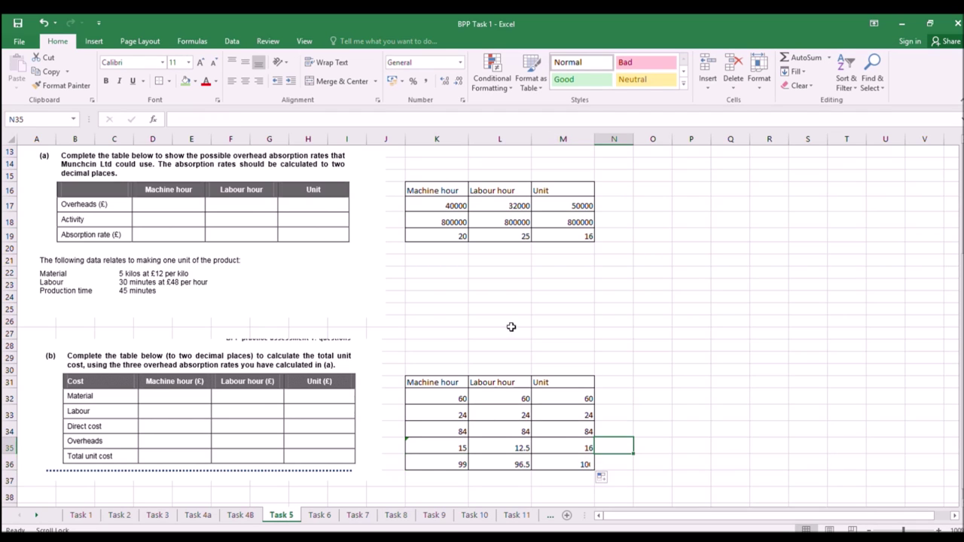
pyautogui.click(93, 41)
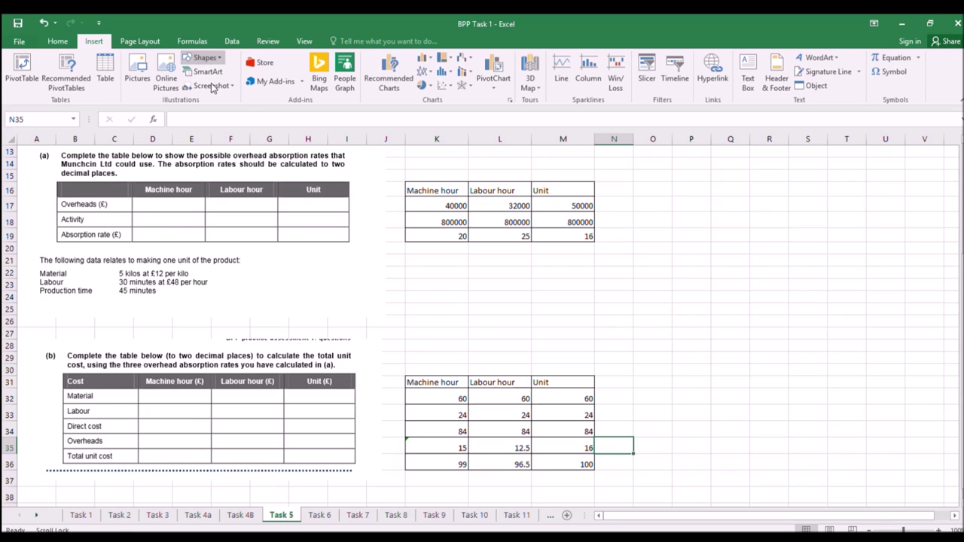
pyautogui.click(213, 88)
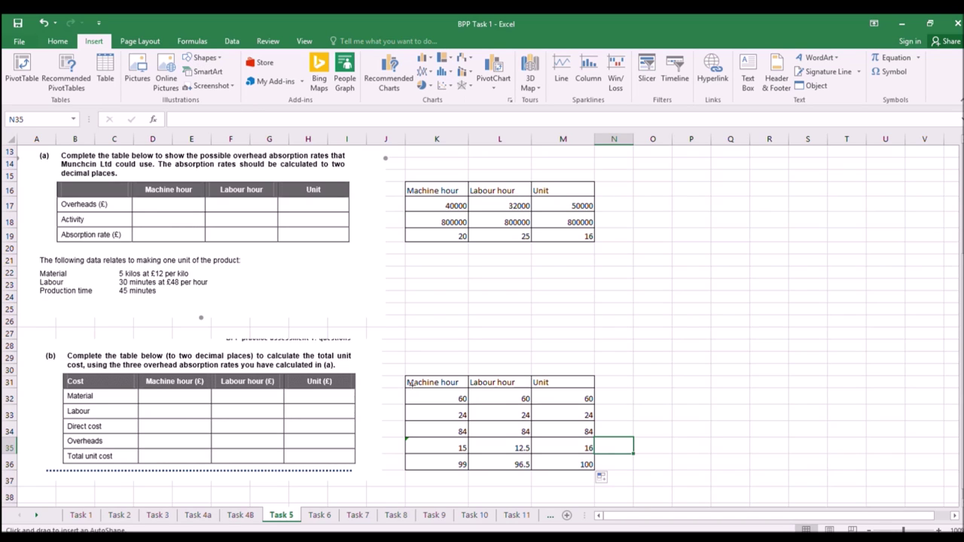
# Draw arrows from the Machine hour, Labour hour and Unit headings to production time, labour rate and unit rate 16.
pyautogui.moveTo(408, 381); pyautogui.dragTo(166, 295)
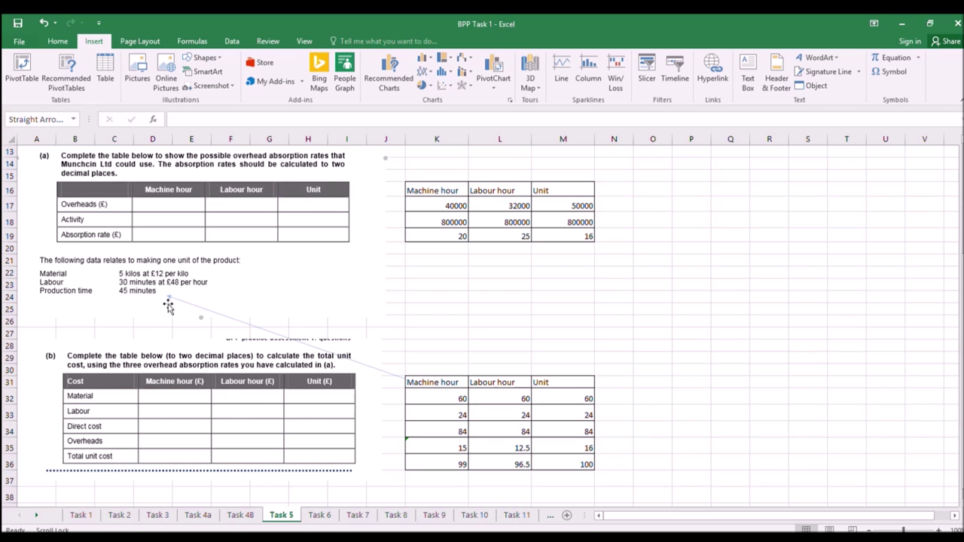
pyautogui.hotkey('ctrl', 'd')
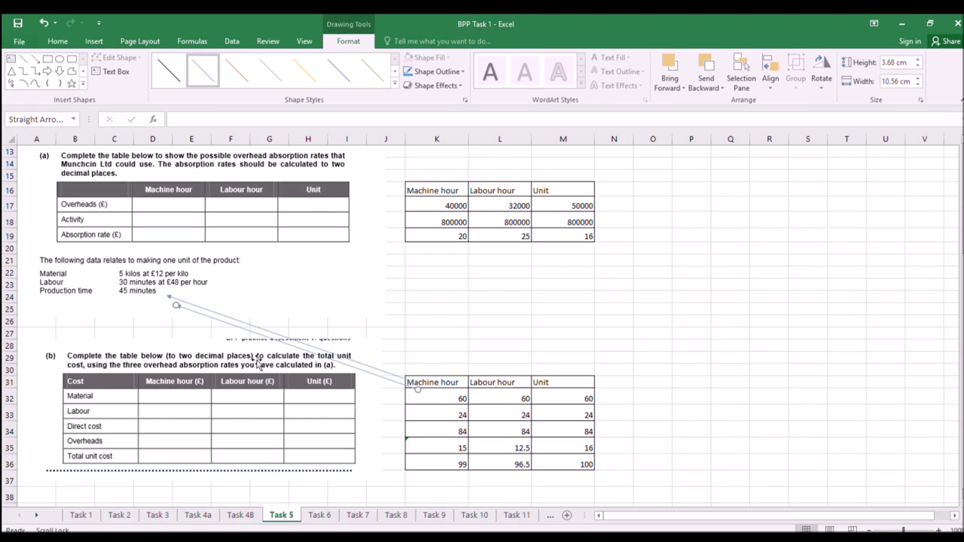
pyautogui.moveTo(261, 343); pyautogui.dragTo(340, 329)
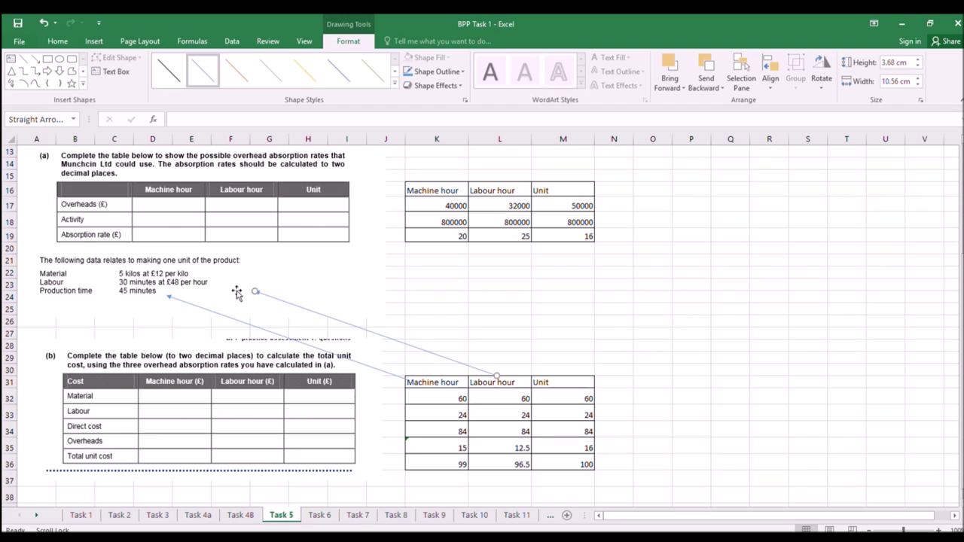
pyautogui.moveTo(259, 295); pyautogui.dragTo(214, 286)
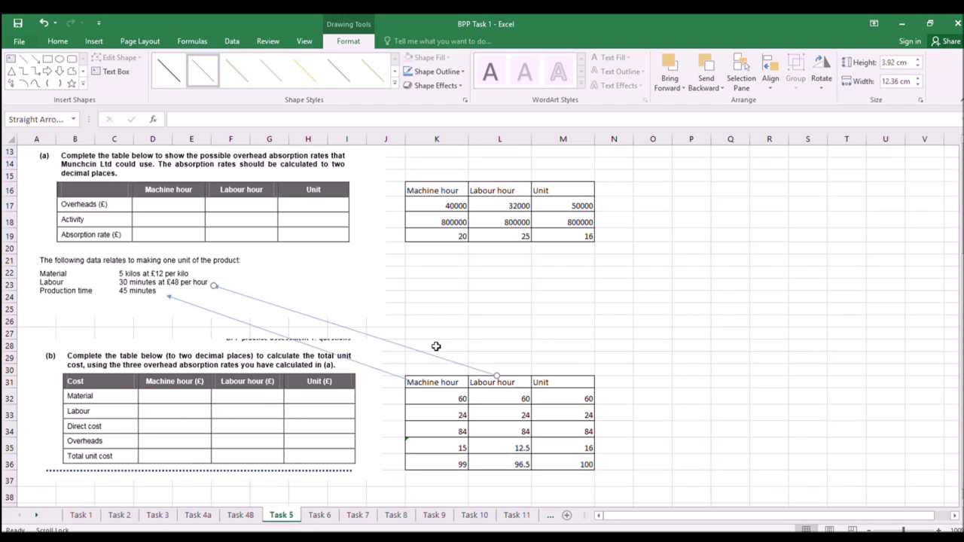
pyautogui.moveTo(425, 365); pyautogui.dragTo(553, 371)
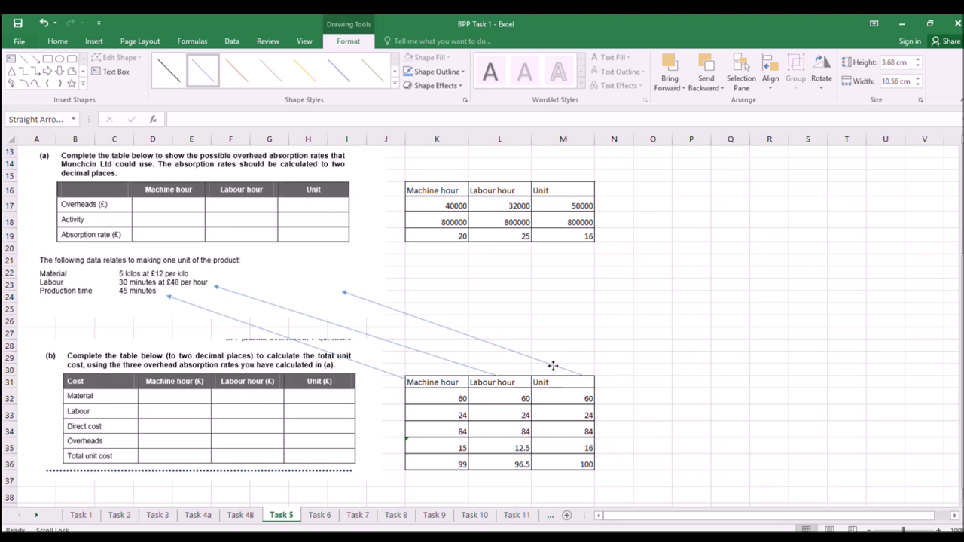
pyautogui.moveTo(342, 291)
pyautogui.mouseDown()
pyautogui.moveTo(512, 279)
pyautogui.moveTo(579, 254)
pyautogui.mouseUp()
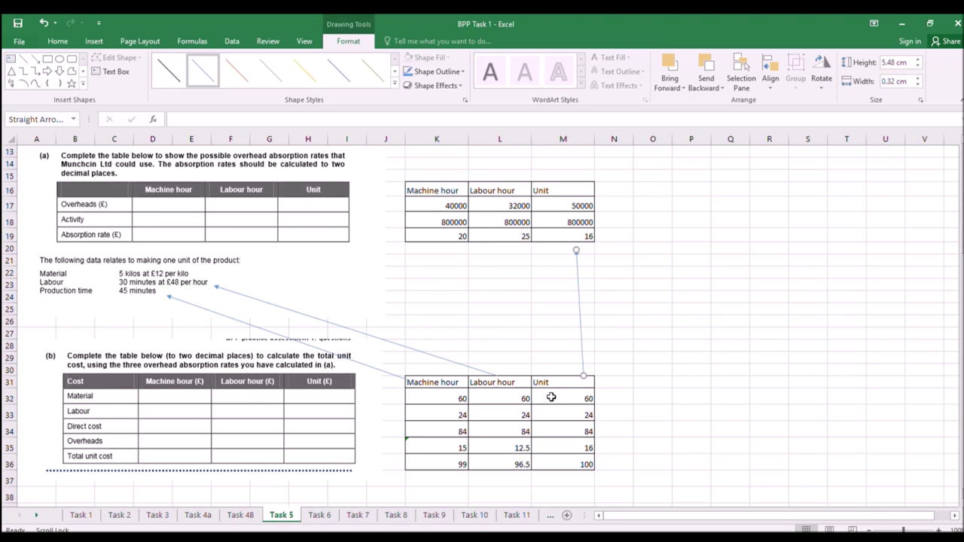
pyautogui.click(666, 322)
pyautogui.scroll(1, 679, 282)
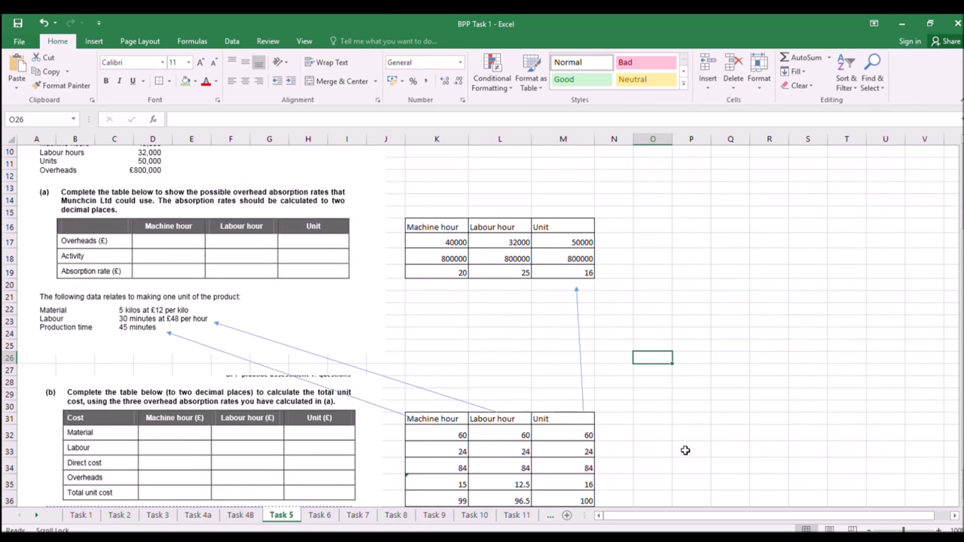
pyautogui.scroll(-1, 685, 451)
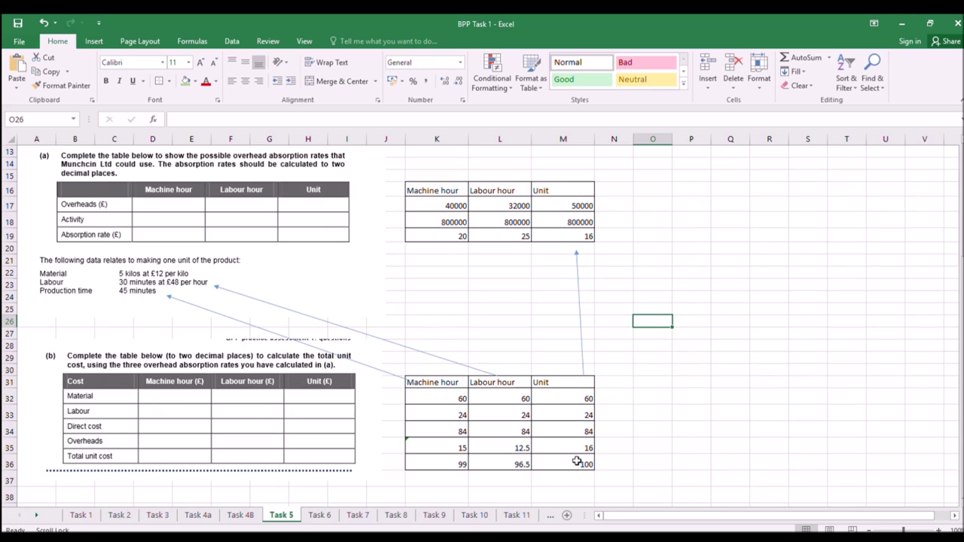
pyautogui.moveTo(456, 448); pyautogui.dragTo(557, 448)
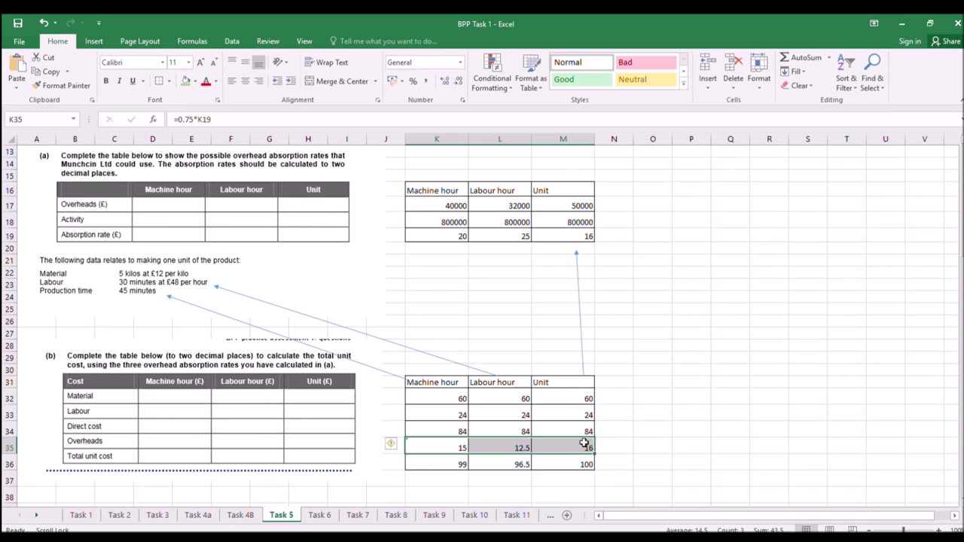
pyautogui.click(584, 463)
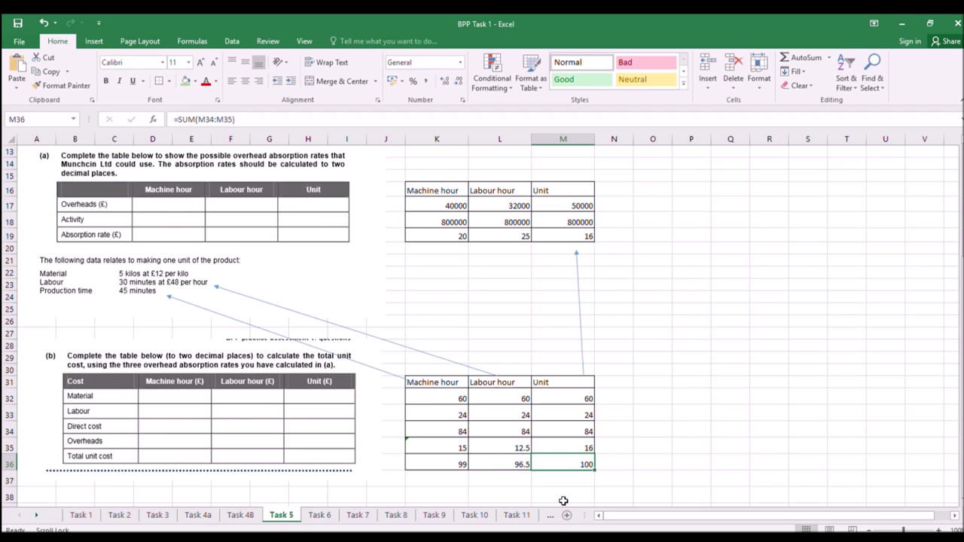
pyautogui.click(455, 465)
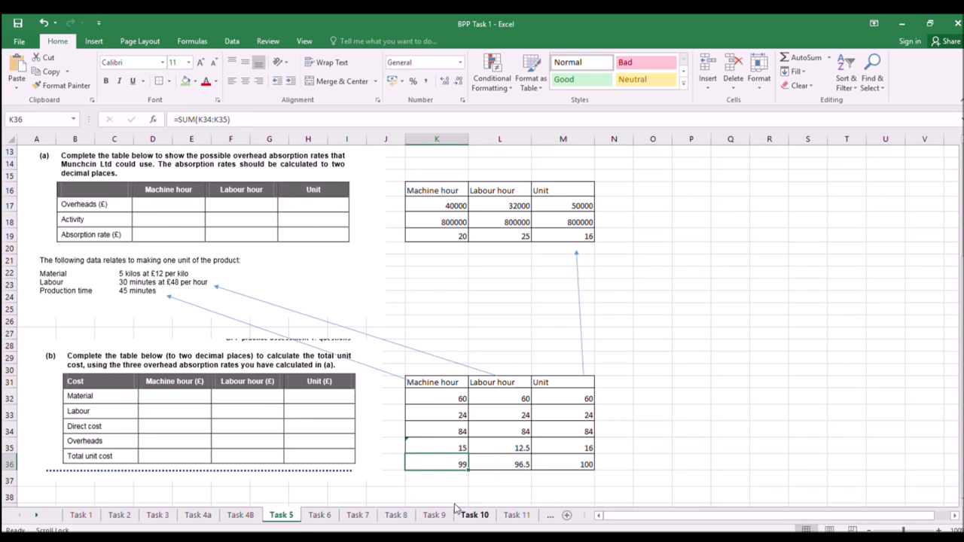
pyautogui.click(511, 463)
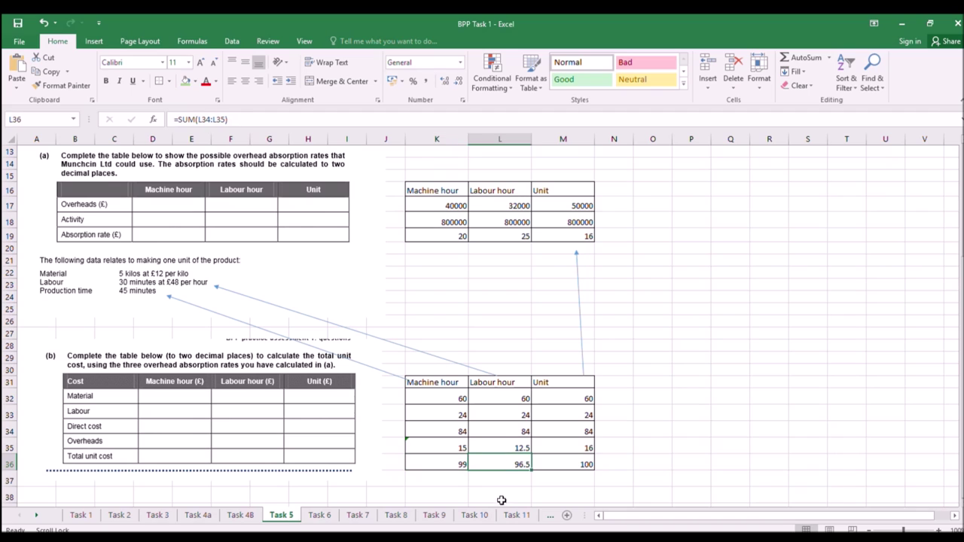
pyautogui.click(637, 356)
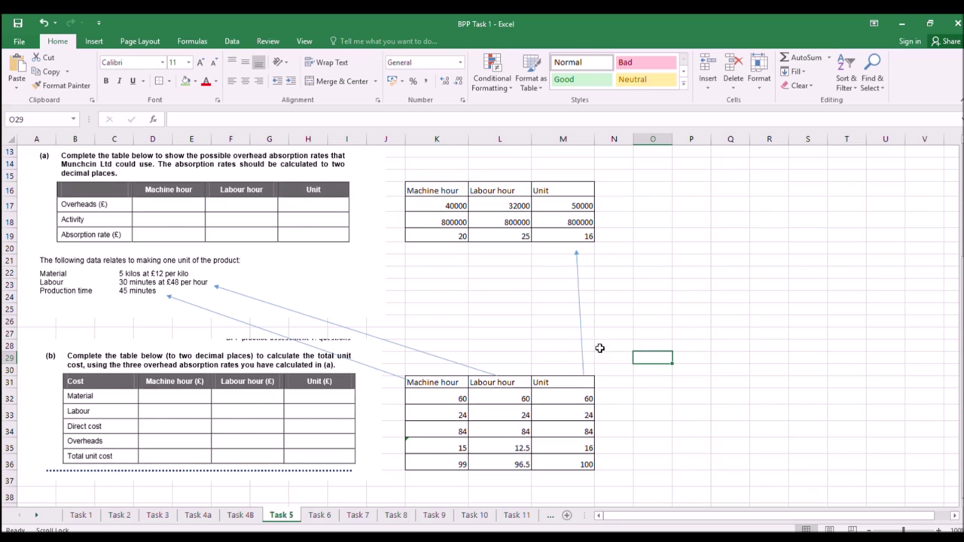
pyautogui.click(576, 462)
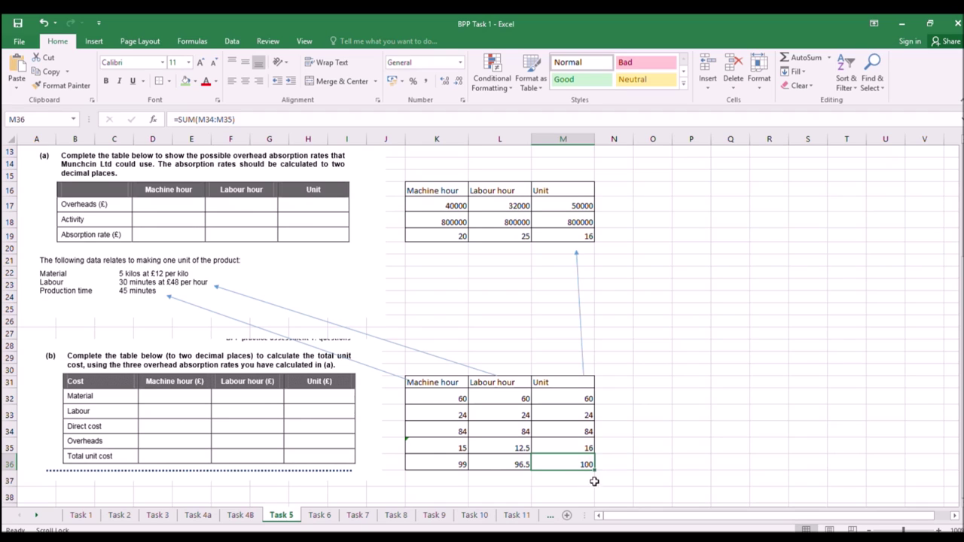
pyautogui.click(512, 461)
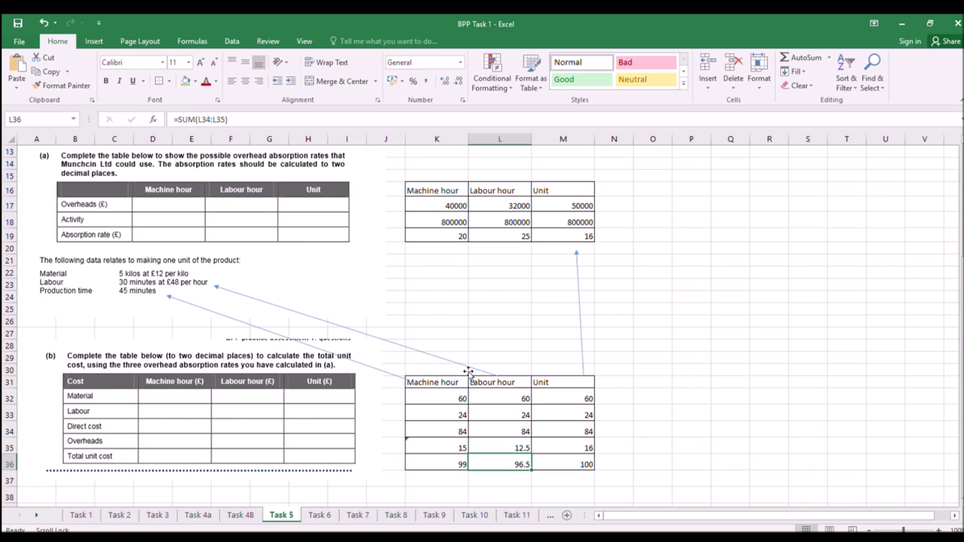
pyautogui.scroll(1, 462, 350)
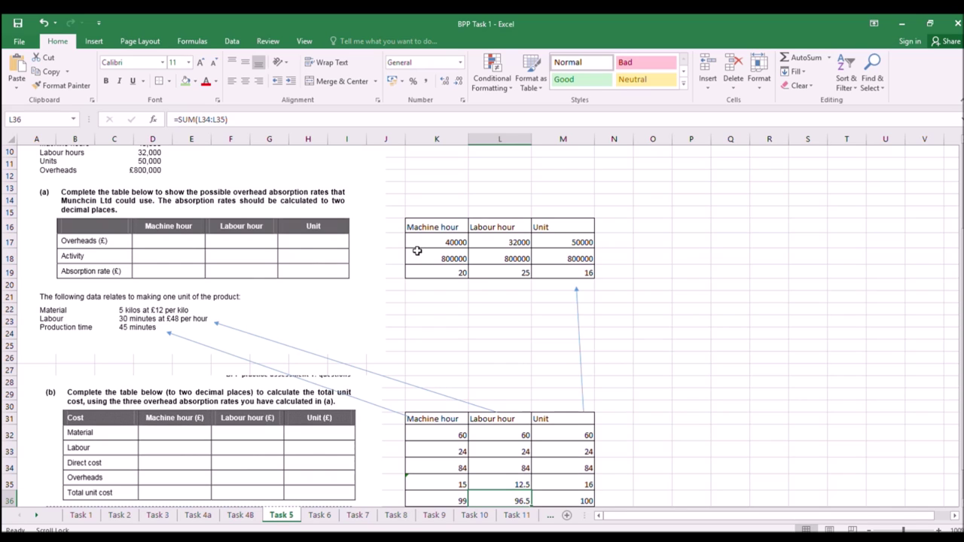
pyautogui.moveTo(417, 252); pyautogui.dragTo(556, 254)
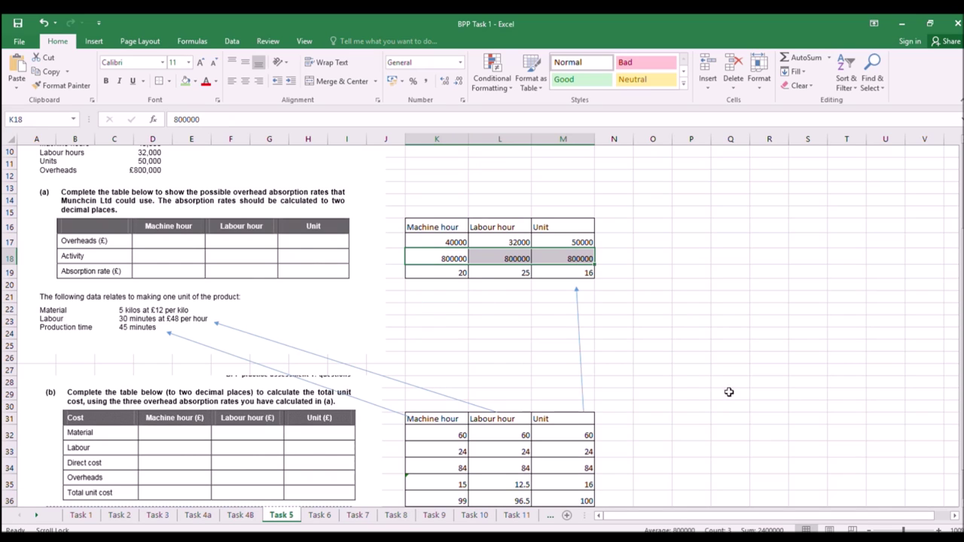
pyautogui.click(511, 481)
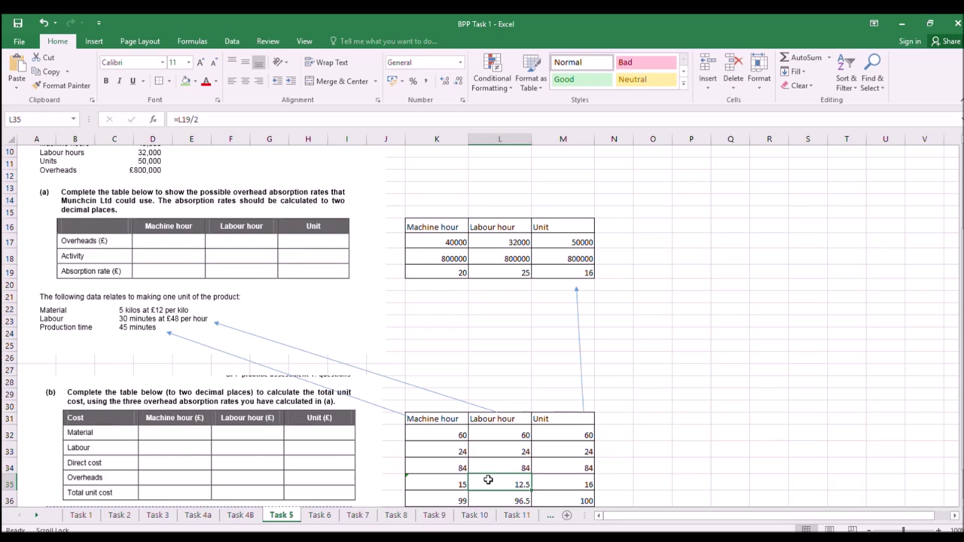
pyautogui.click(557, 485)
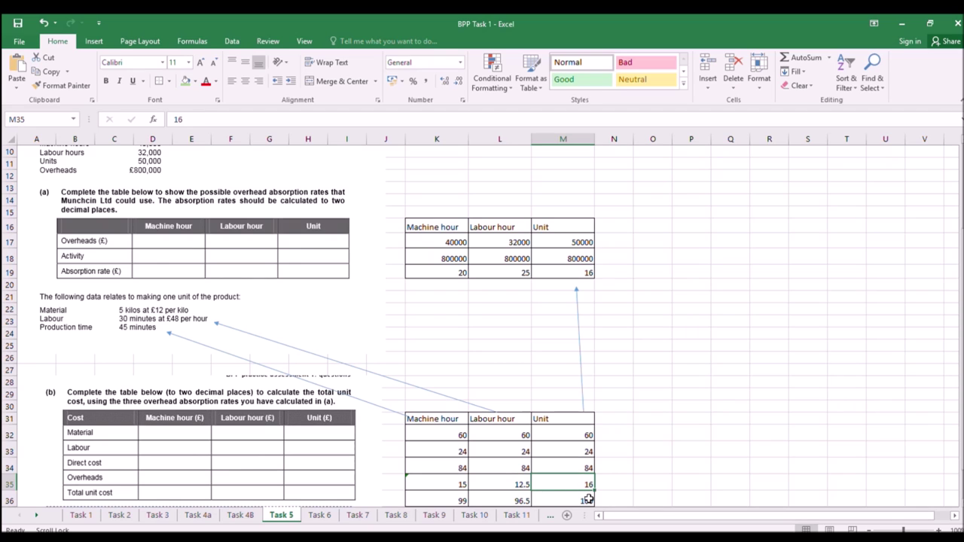
pyautogui.click(503, 486)
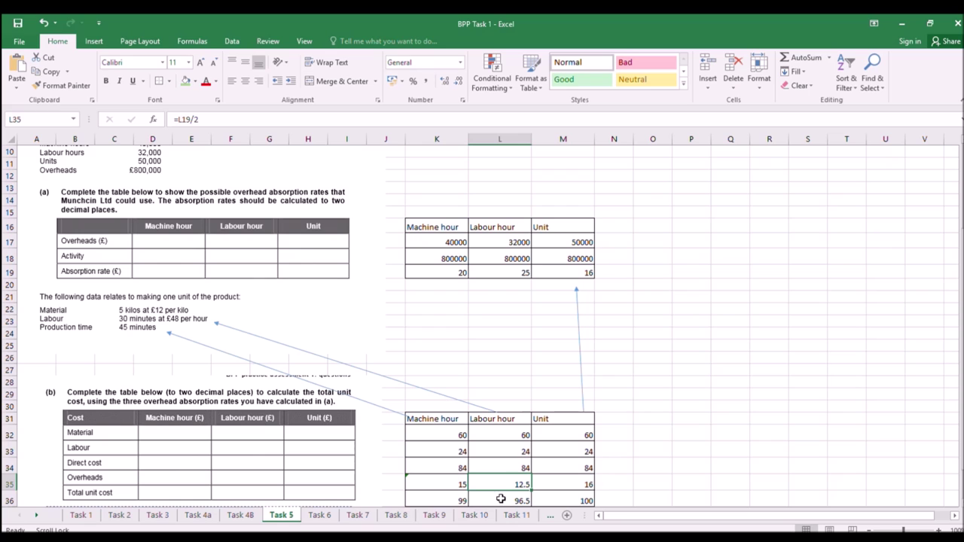
pyautogui.click(453, 485)
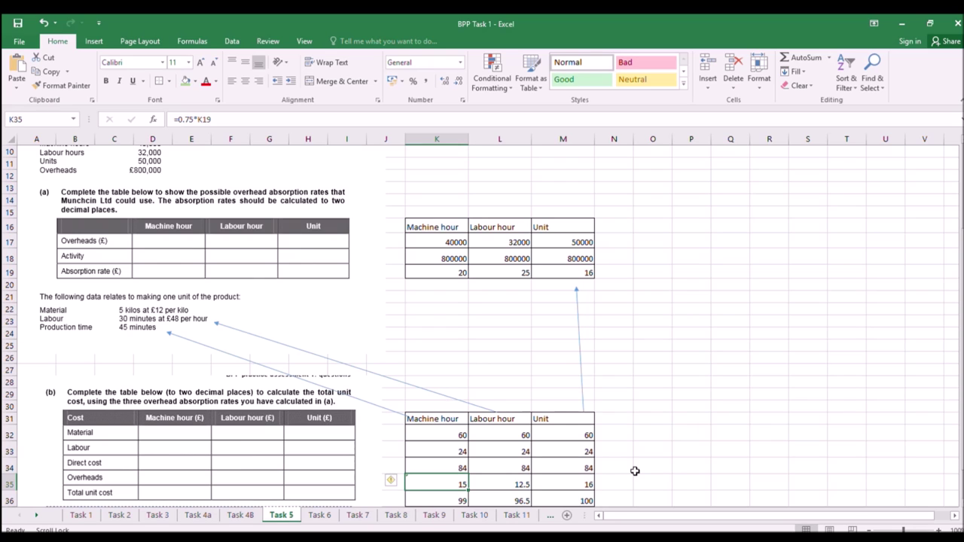
pyautogui.click(520, 486)
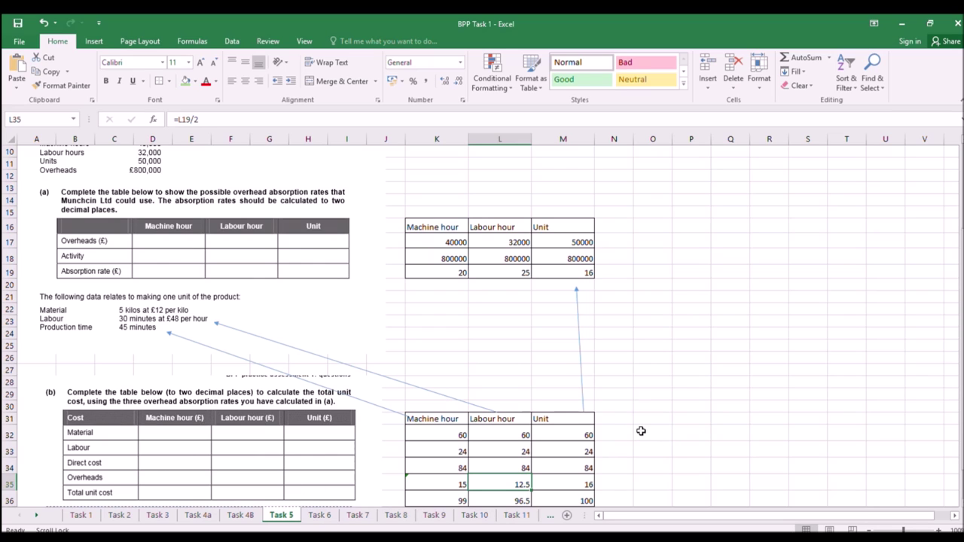
# On the Task 6 sheet, enter fixed cost 24000 in K9 and copy it to K10:K11.
pyautogui.click(319, 515)
pyautogui.click(352, 405)
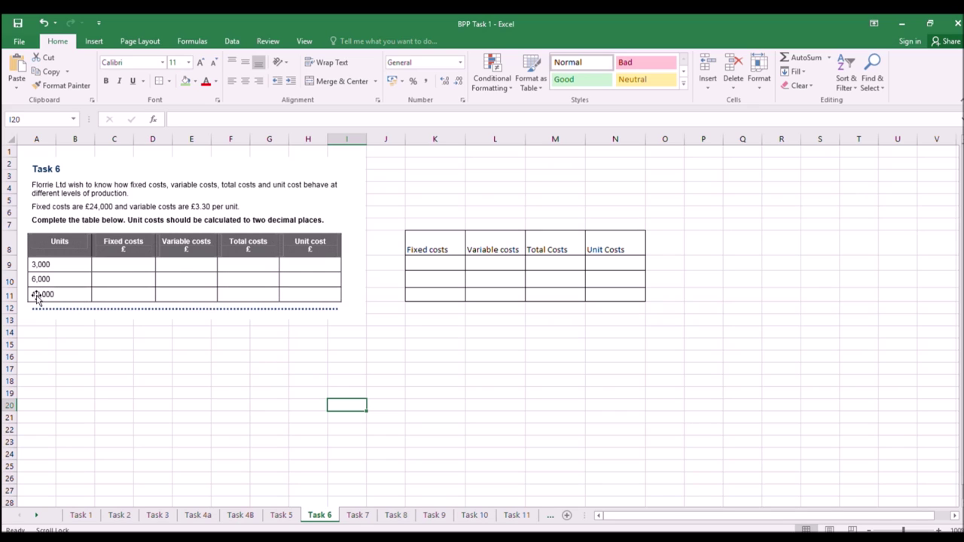
pyautogui.click(426, 267)
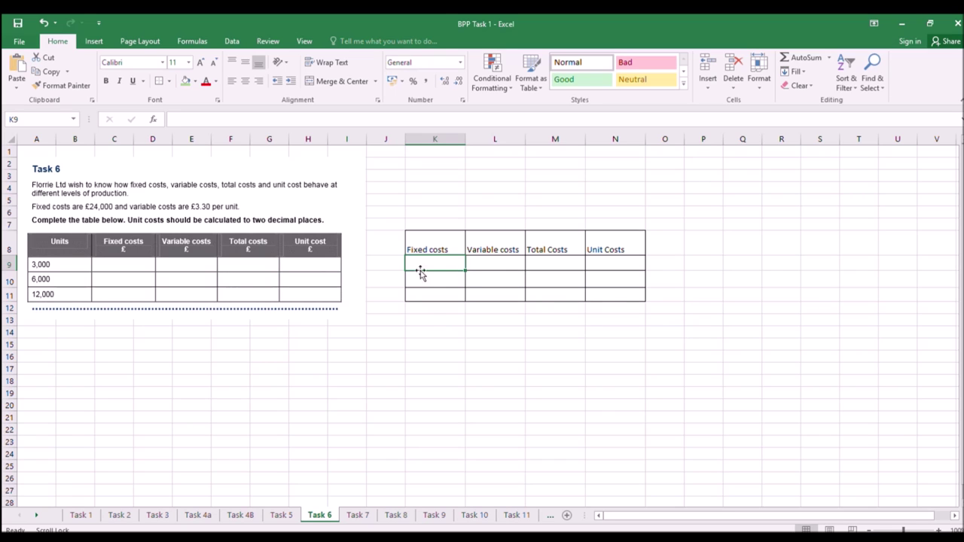
pyautogui.write('24000')
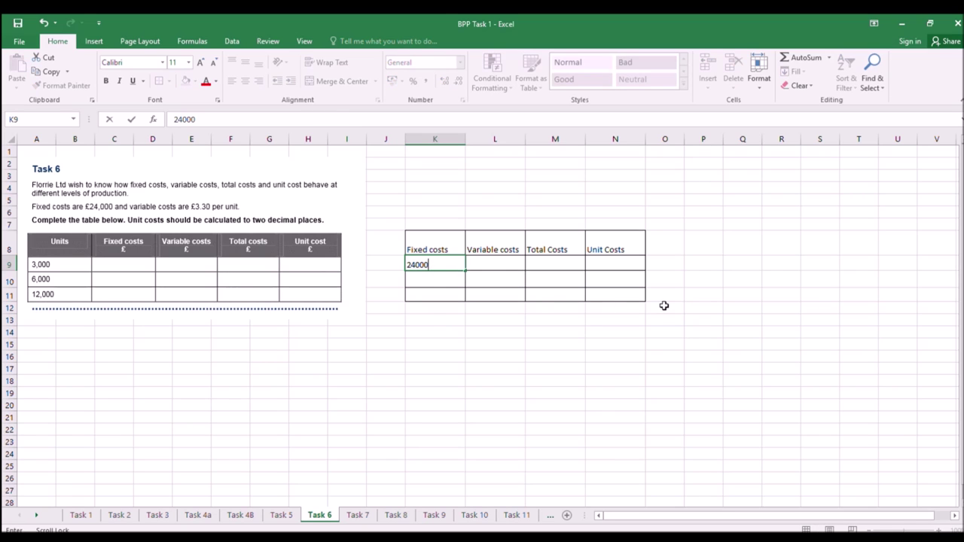
pyautogui.click(560, 309)
pyautogui.click(453, 263)
pyautogui.hotkey('ctrl', 'c')
pyautogui.moveTo(445, 283); pyautogui.dragTo(456, 295)
pyautogui.hotkey('ctrl', 'v')
# Clear the 24000 mistakenly pasted into the variable costs cells L9:L10.
pyautogui.click(491, 264)
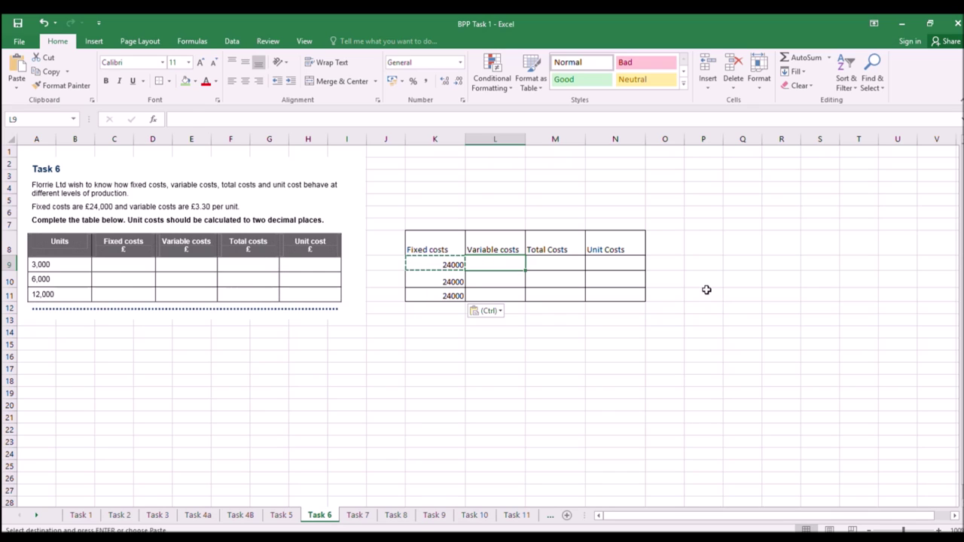
pyautogui.press('Return')
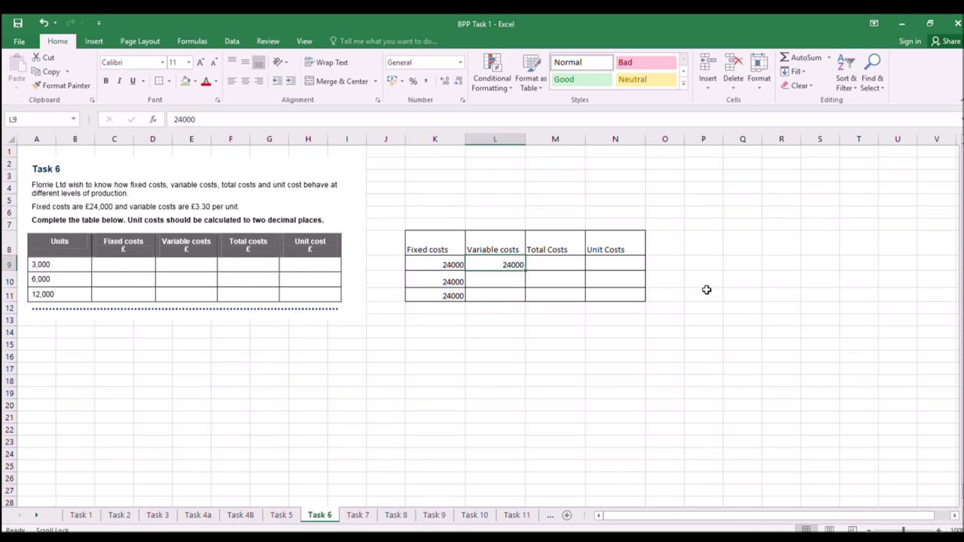
pyautogui.click(512, 325)
pyautogui.moveTo(519, 284); pyautogui.dragTo(509, 264)
pyautogui.press('Delete')
# Enter units 3000, 6000 and 12000 in J9:J11.
pyautogui.click(387, 266)
pyautogui.write('3000')
pyautogui.press('Return')
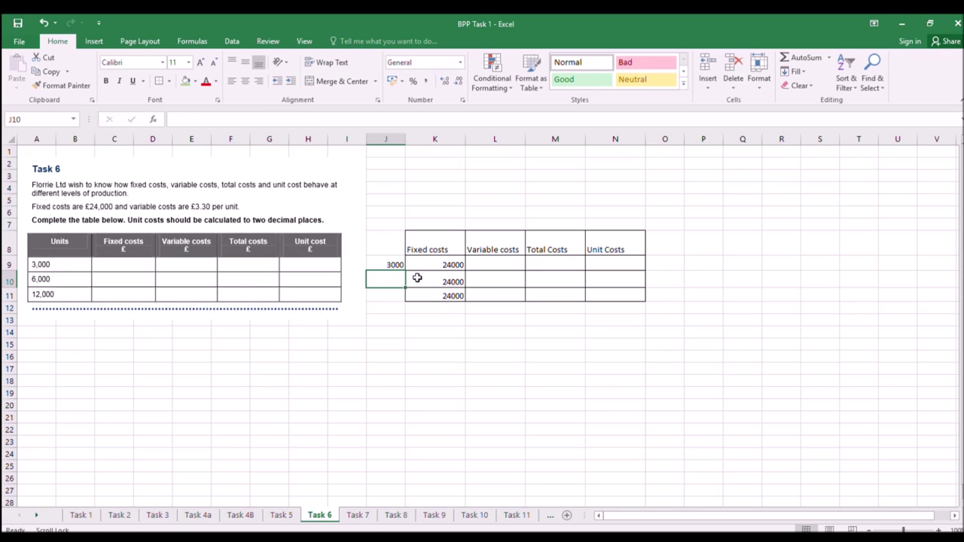
pyautogui.write('6000')
pyautogui.press('Return')
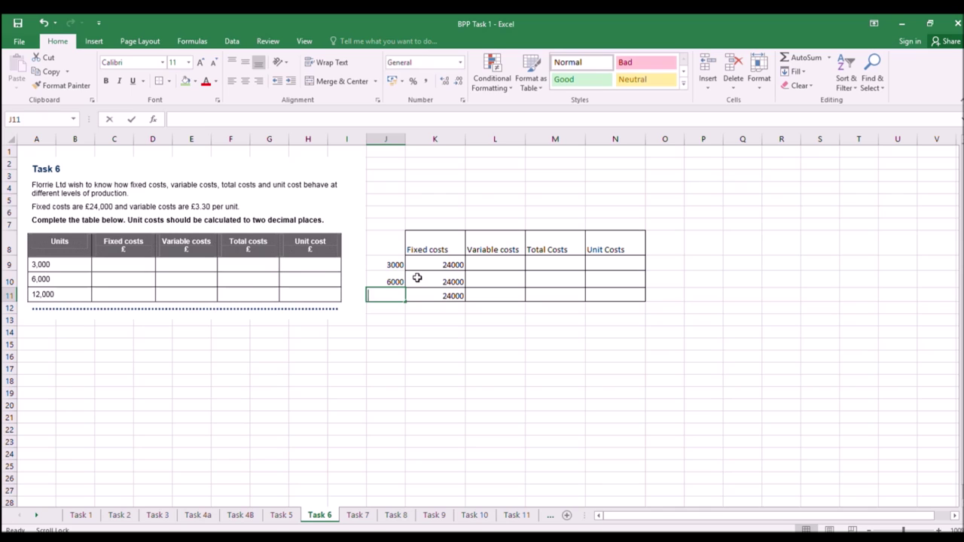
pyautogui.write('12000')
pyautogui.press('Return')
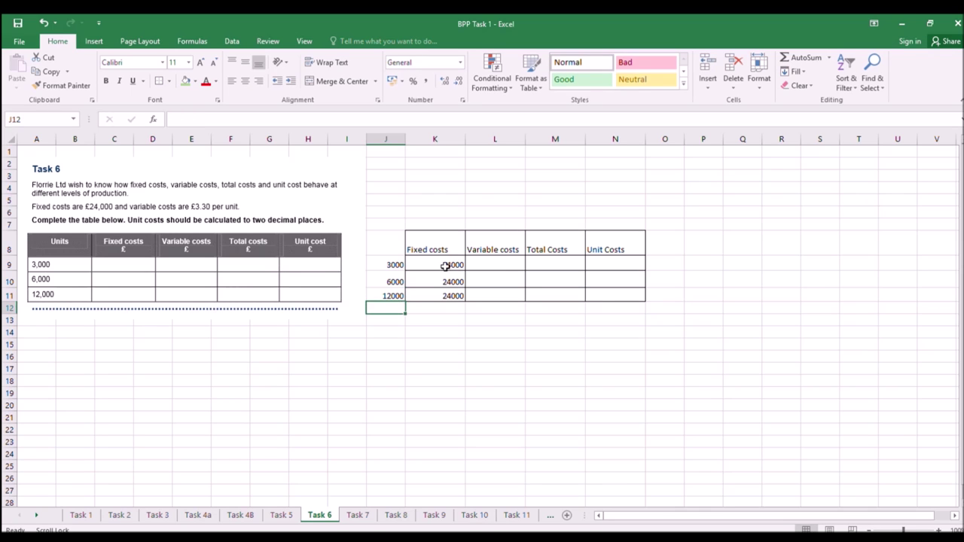
pyautogui.click(497, 265)
# Calculate variable costs as =J9*3.3 filled down to L11, giving 9900, 19800 and 39600.
pyautogui.write('=')
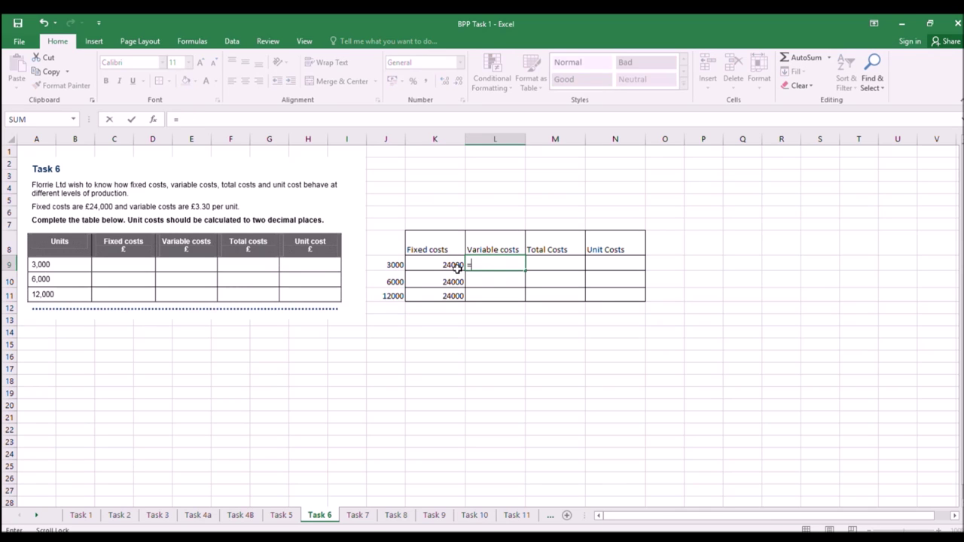
pyautogui.click(396, 265)
pyautogui.write('*')
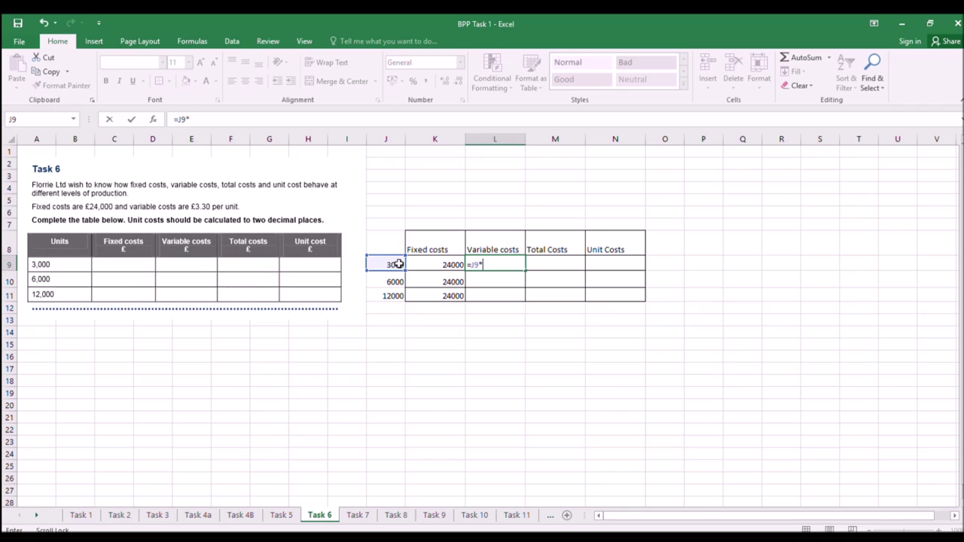
pyautogui.press('Return')
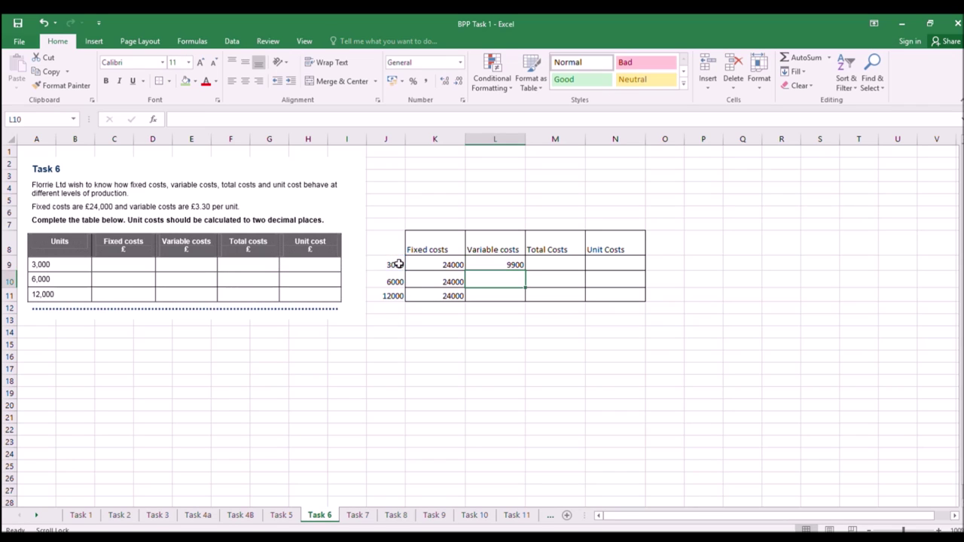
pyautogui.click(517, 263)
pyautogui.moveTo(524, 272); pyautogui.dragTo(527, 304)
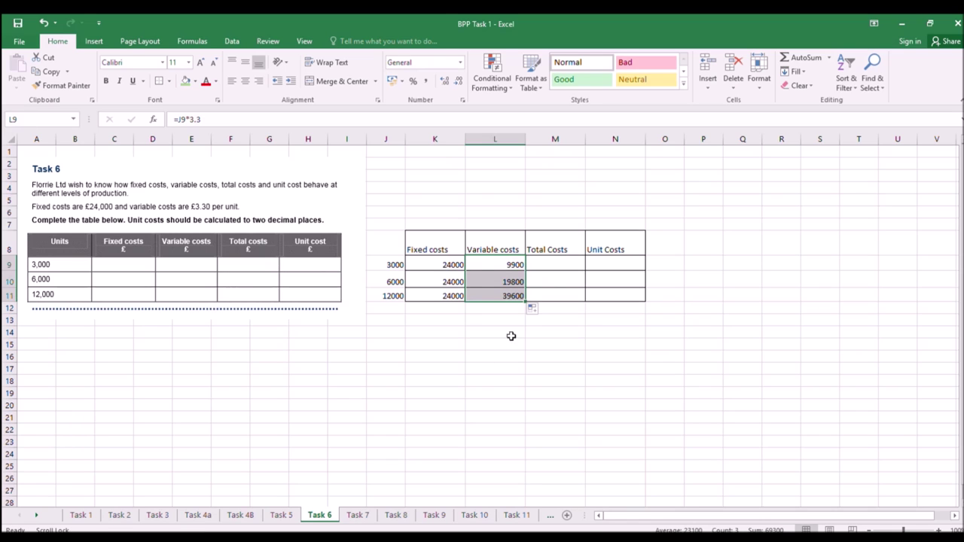
# Calculate total costs as =K9+L9 filled down to M11, giving 33900, 43800 and 63600.
pyautogui.click(560, 261)
pyautogui.write('=')
pyautogui.click(450, 265)
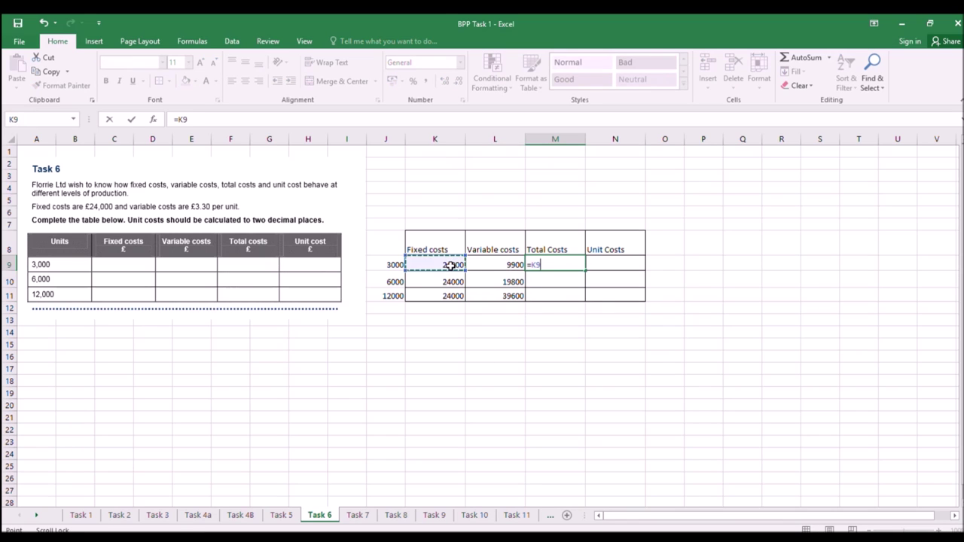
pyautogui.write('+')
pyautogui.click(506, 265)
pyautogui.press('Return')
pyautogui.click(574, 264)
pyautogui.moveTo(585, 270); pyautogui.dragTo(584, 301)
pyautogui.click(583, 270)
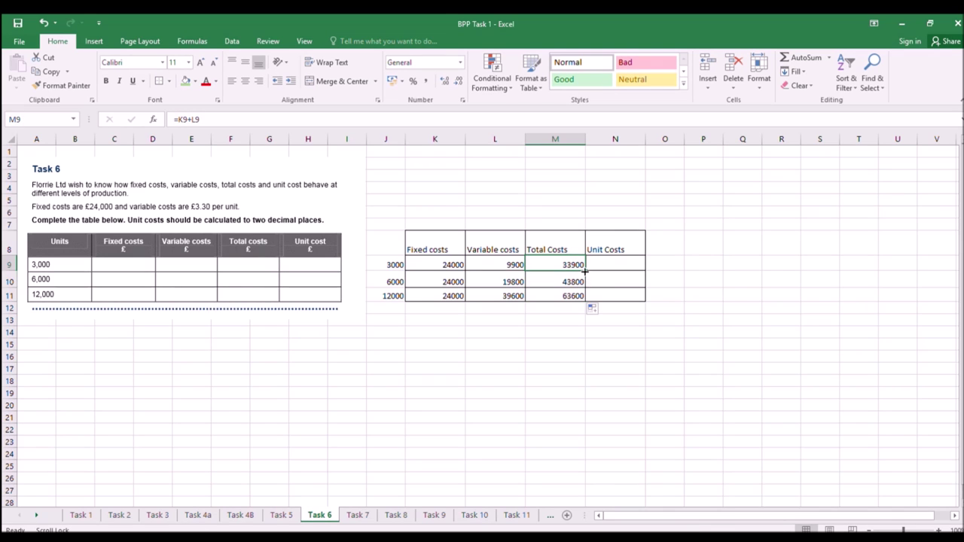
# Enter unit cost =M9/J9 in N9 and fill down to N11, giving 11.3, 7.3 and 5.3.
pyautogui.click(599, 265)
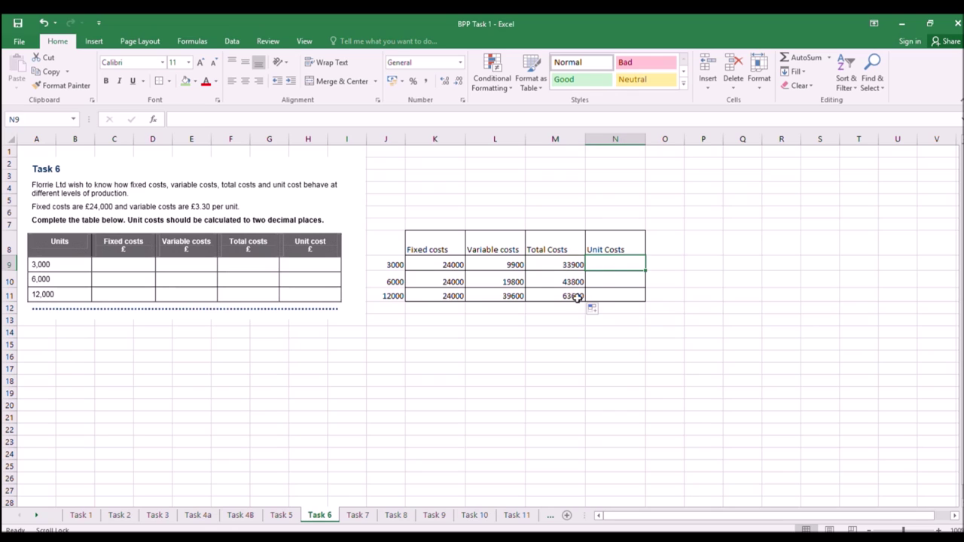
pyautogui.write('=')
pyautogui.click(560, 268)
pyautogui.write('/')
pyautogui.click(388, 263)
pyautogui.press('Return')
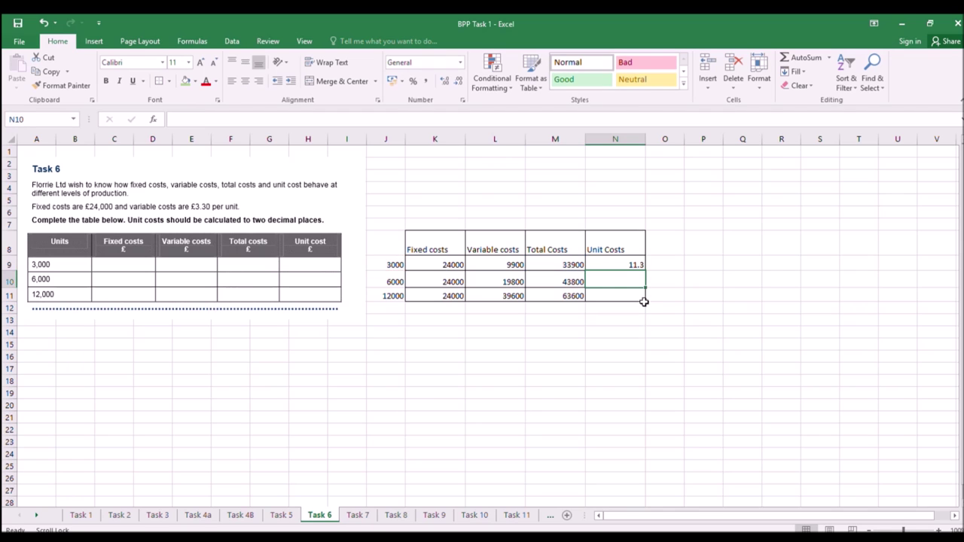
pyautogui.click(629, 263)
pyautogui.moveTo(648, 269); pyautogui.dragTo(645, 298)
pyautogui.click(636, 332)
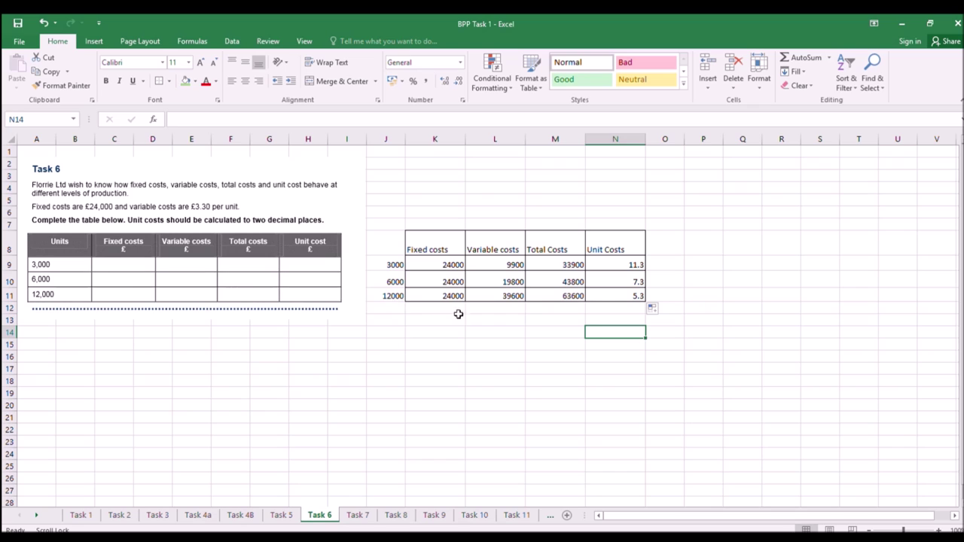
# Check the unit cost formulas in N9 and N11, then move to the Task 7 sheet.
pyautogui.click(624, 295)
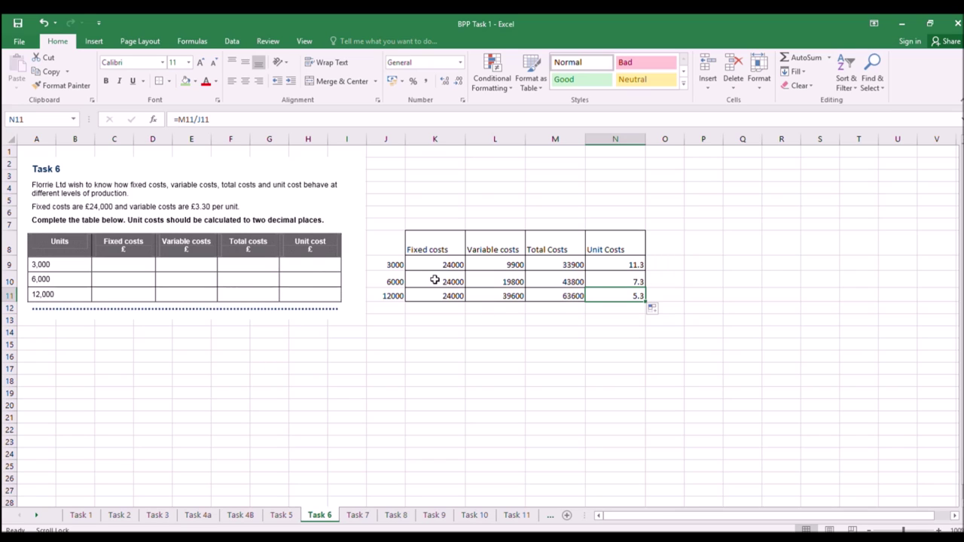
pyautogui.click(594, 264)
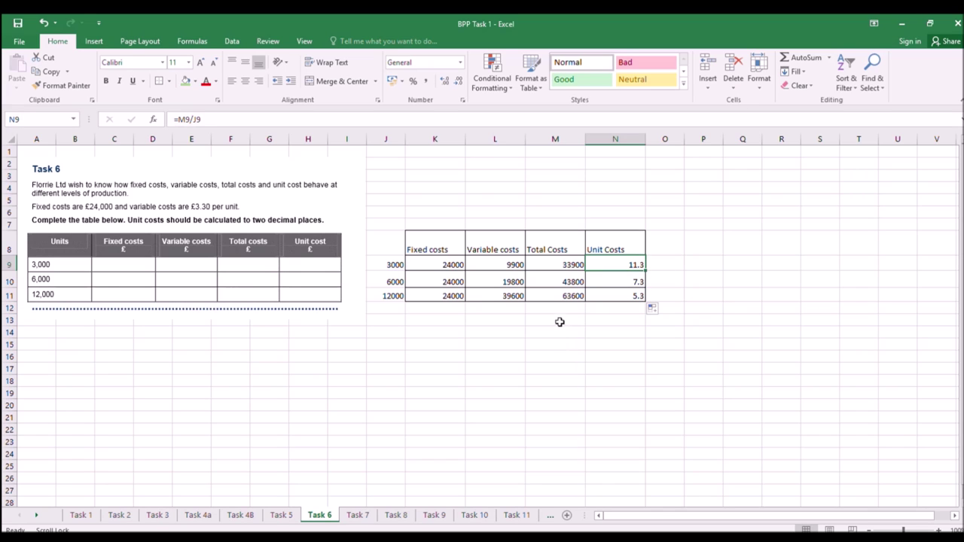
pyautogui.click(603, 294)
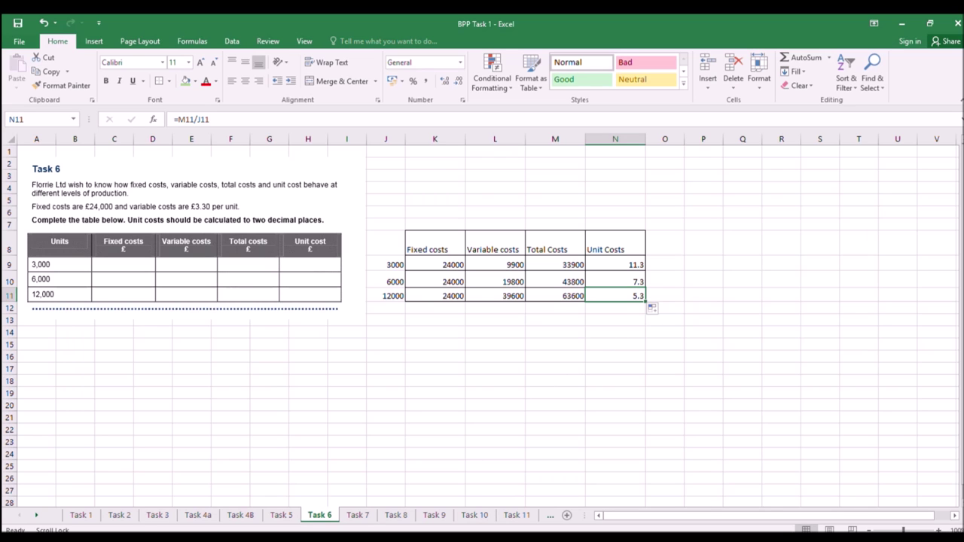
pyautogui.click(357, 516)
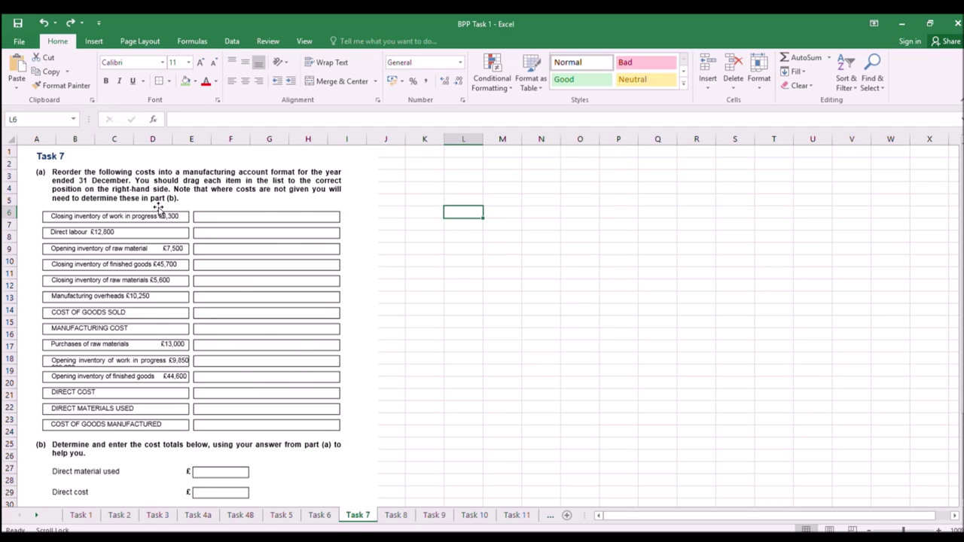
# Show the Insert ribbon with its Shapes gallery next to the Task 7 question.
pyautogui.click(94, 41)
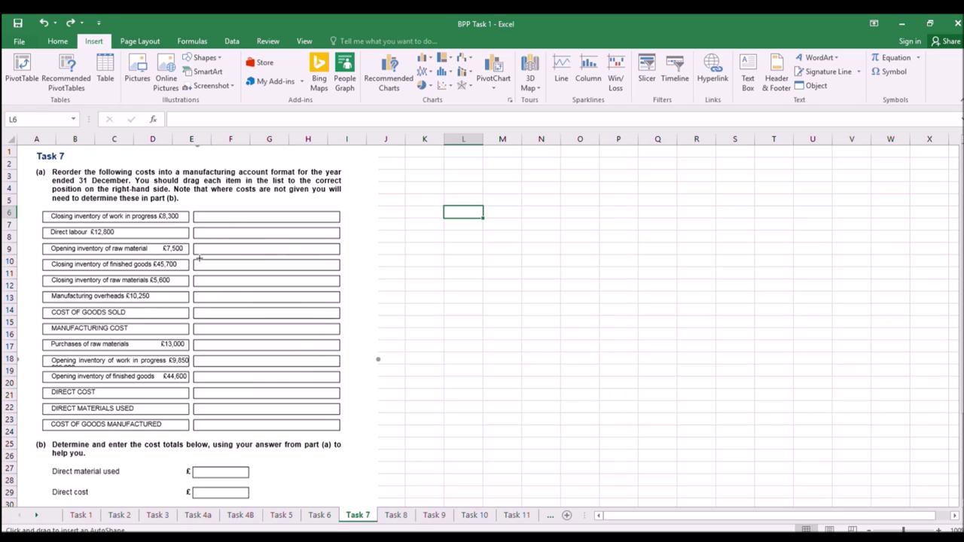
# Arrow the opening raw material item to N5, labelled Open raw with 7500 in O5, widening column N.
pyautogui.moveTo(194, 250)
pyautogui.mouseDown()
pyautogui.moveTo(532, 218)
pyautogui.moveTo(504, 202)
pyautogui.mouseUp()
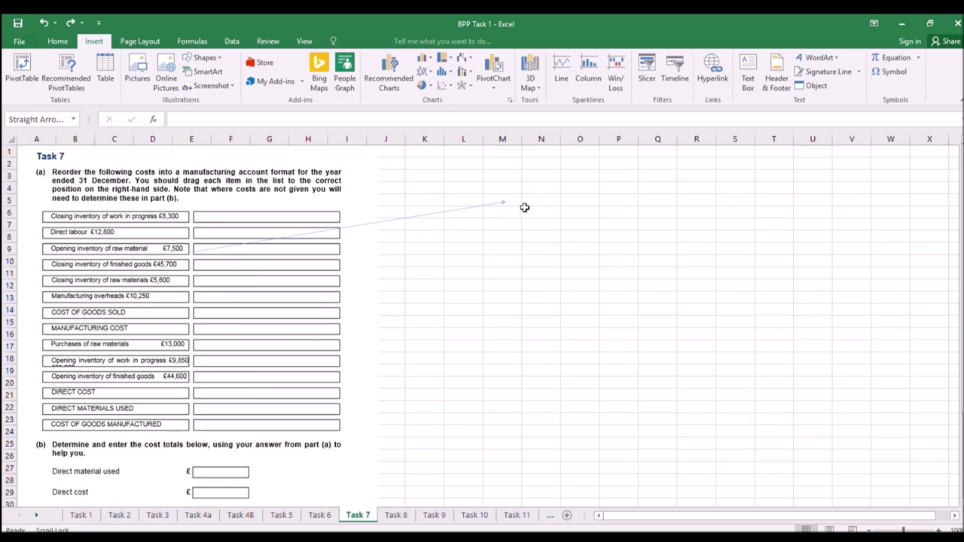
pyautogui.click(532, 201)
pyautogui.write('Open raw')
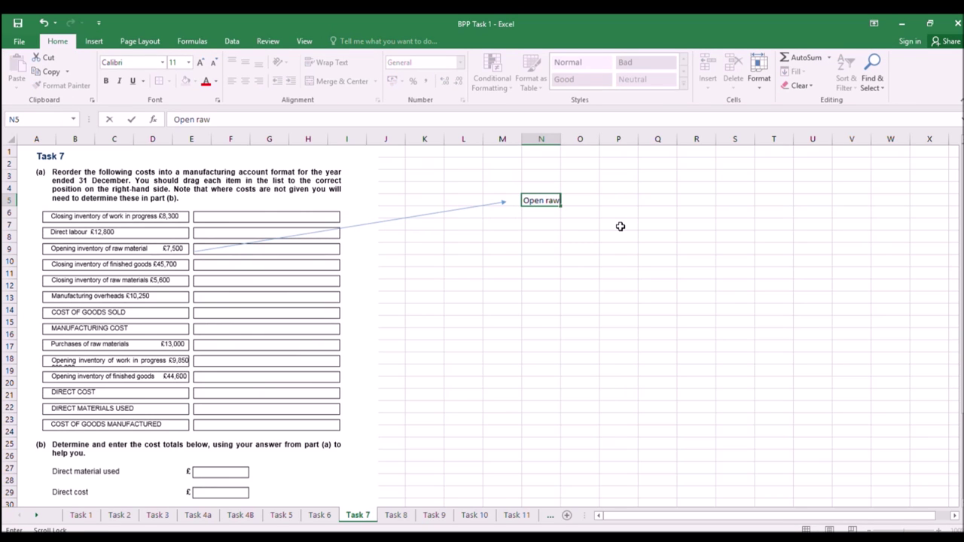
pyautogui.press('Return')
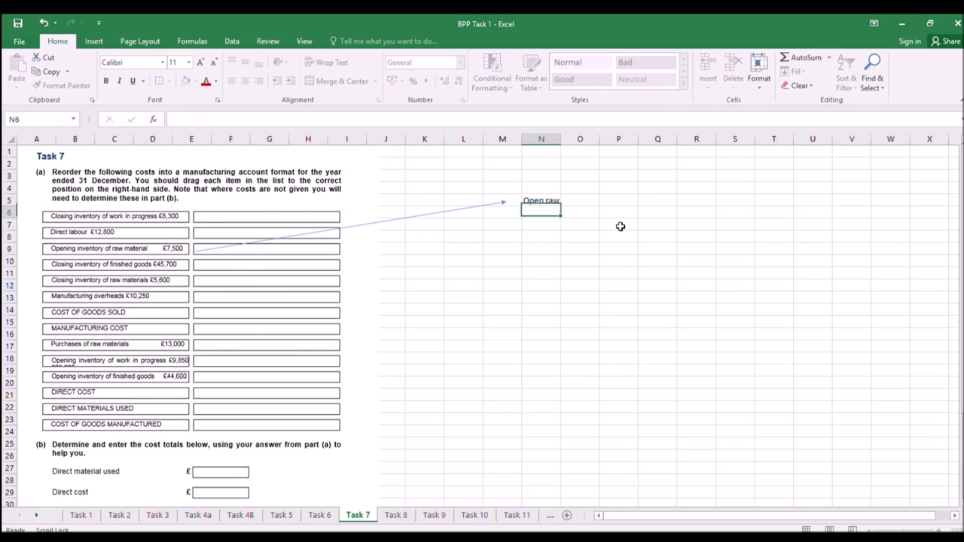
pyautogui.hscroll(1, 620, 227)
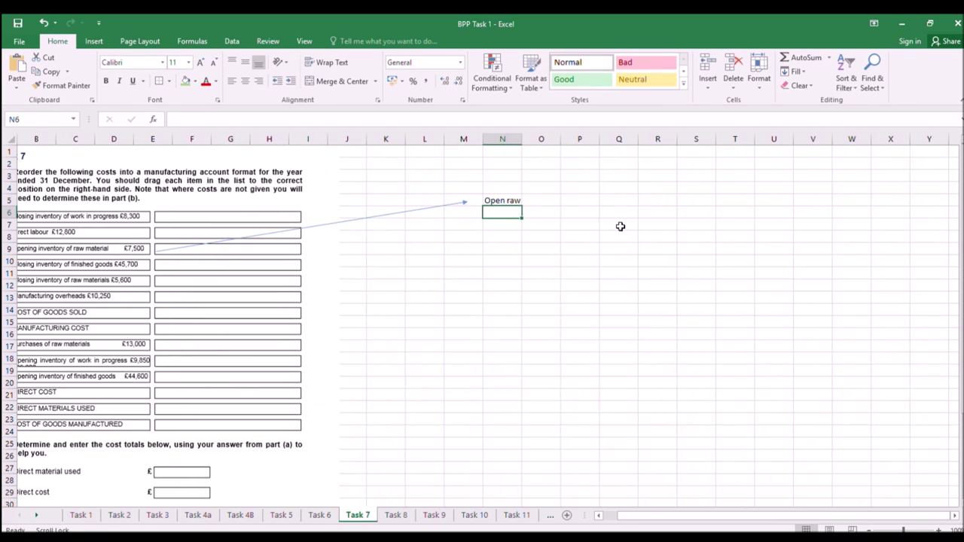
pyautogui.click(544, 200)
pyautogui.moveTo(523, 144); pyautogui.dragTo(633, 143)
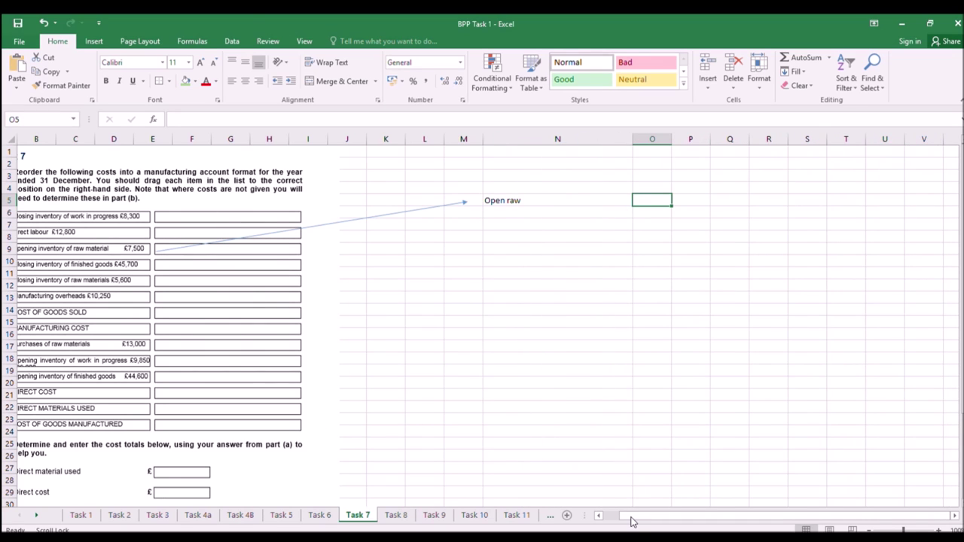
pyautogui.moveTo(631, 521); pyautogui.dragTo(614, 516)
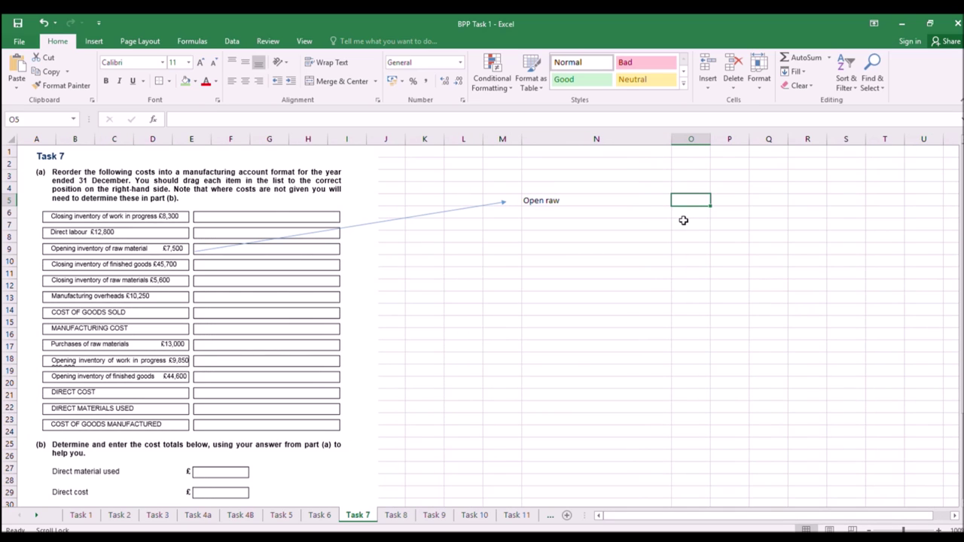
pyautogui.write('7500')
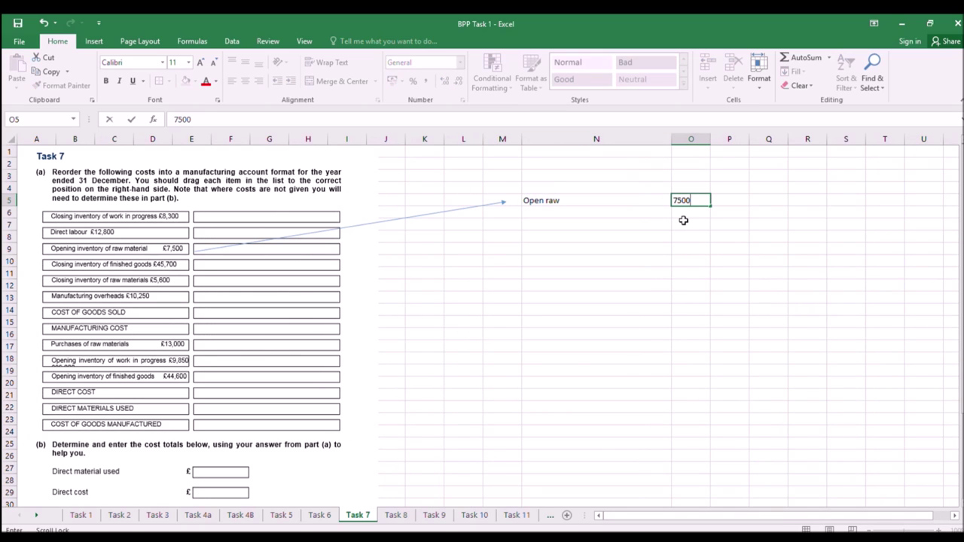
pyautogui.click(535, 237)
# Shade J9 green and copy the arrow from closing raw materials to N7, labelling it Closing raw.
pyautogui.click(390, 251)
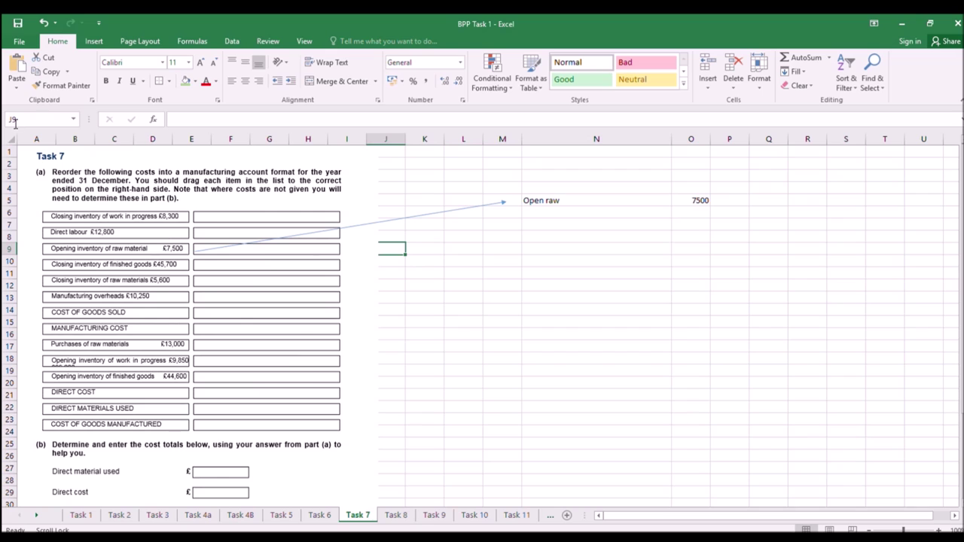
pyautogui.click(186, 81)
pyautogui.click(208, 249)
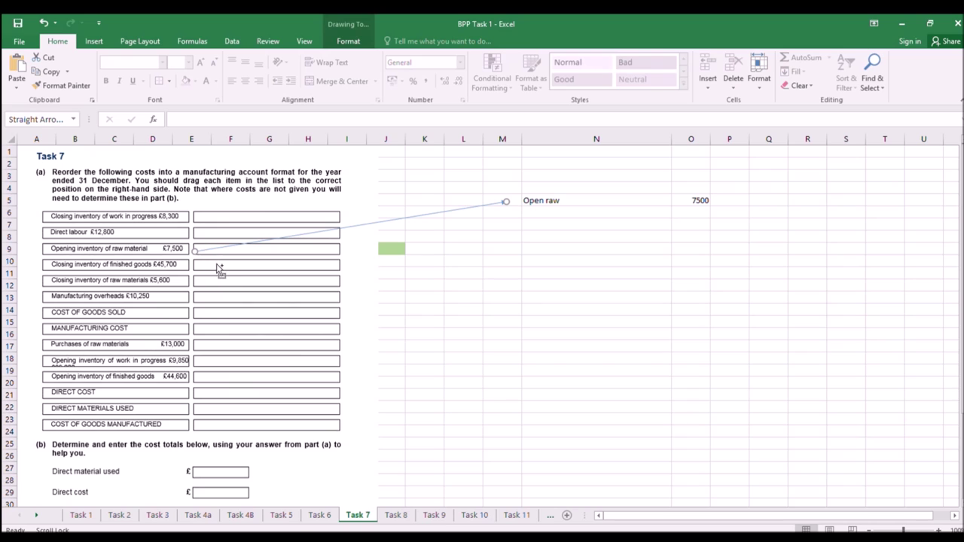
pyautogui.hotkey('ctrl', 'd')
pyautogui.moveTo(250, 256); pyautogui.dragTo(244, 275)
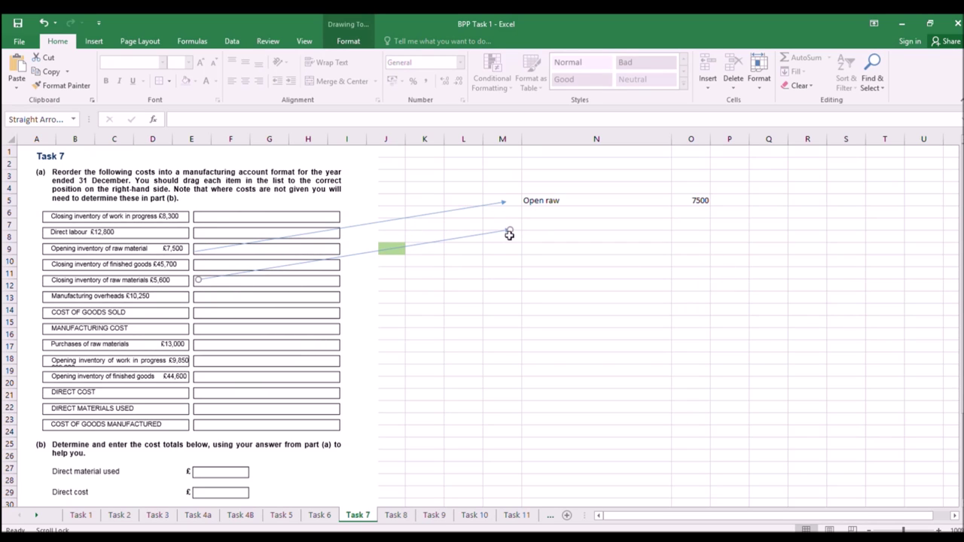
pyautogui.moveTo(509, 230)
pyautogui.mouseDown()
pyautogui.moveTo(531, 233)
pyautogui.moveTo(522, 232)
pyautogui.mouseUp()
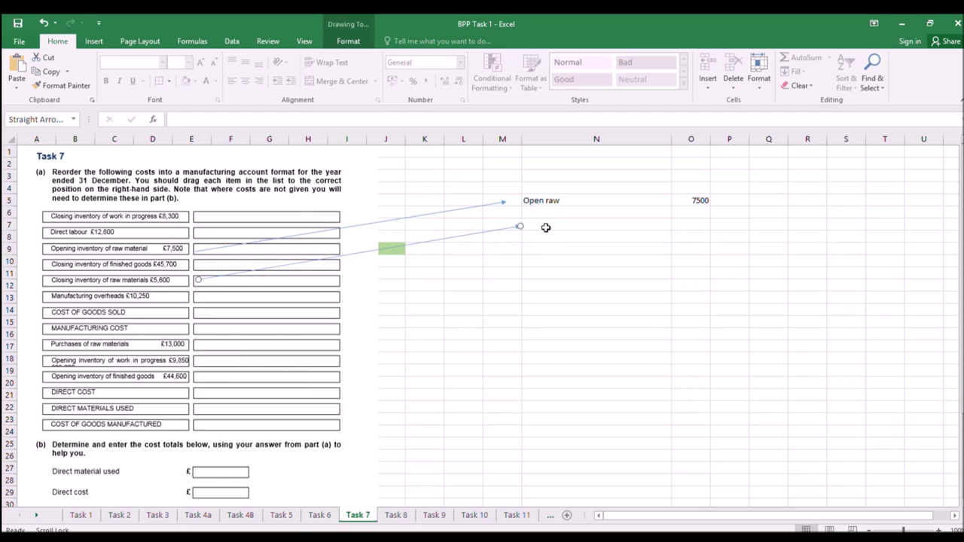
pyautogui.click(570, 227)
pyautogui.write('Closing raw')
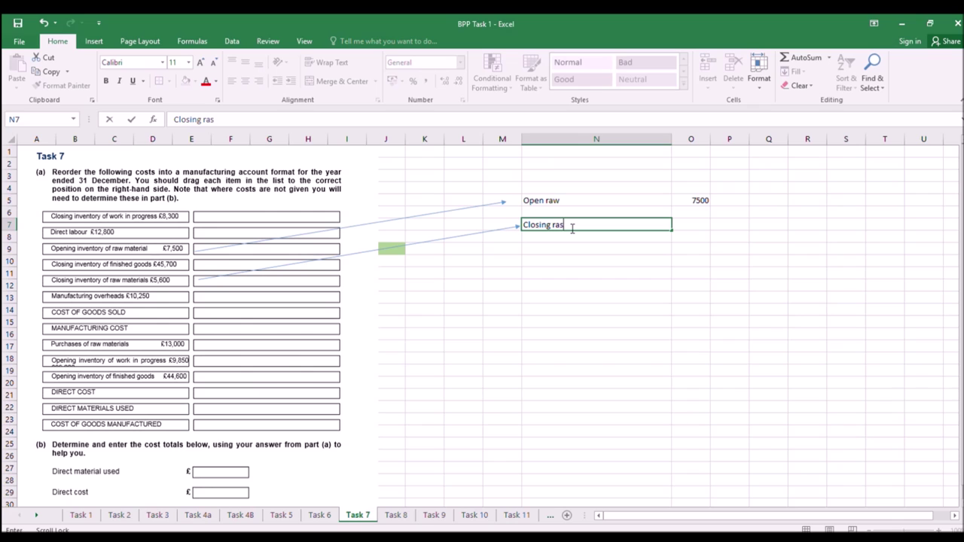
# Enter 5600 as the Closing raw amount and shade J12 green.
pyautogui.click(699, 225)
pyautogui.write('5600')
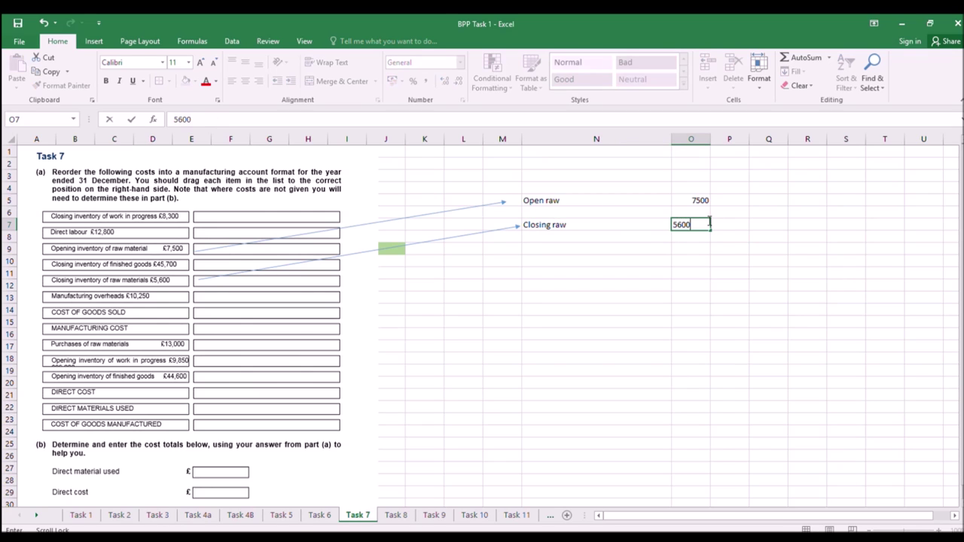
pyautogui.moveTo(577, 247); pyautogui.dragTo(577, 236)
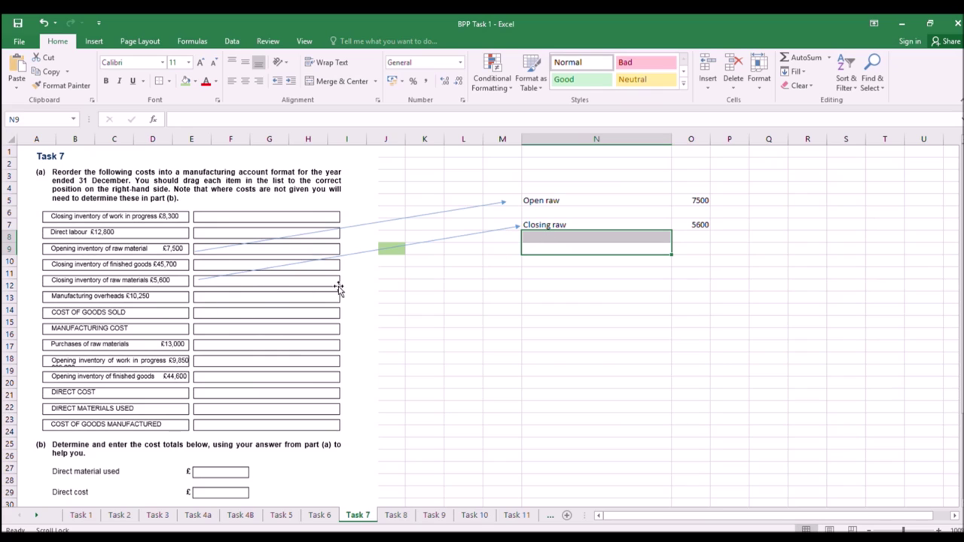
pyautogui.click(388, 283)
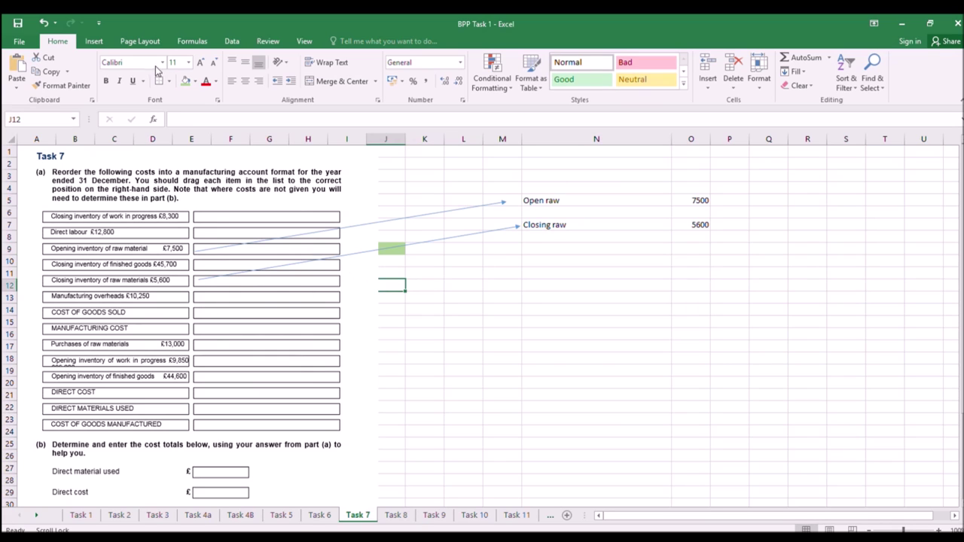
pyautogui.click(185, 80)
# Arrow the Purchases of raw materials item to N6, labelled Purchase raw materials with 13000.
pyautogui.click(438, 239)
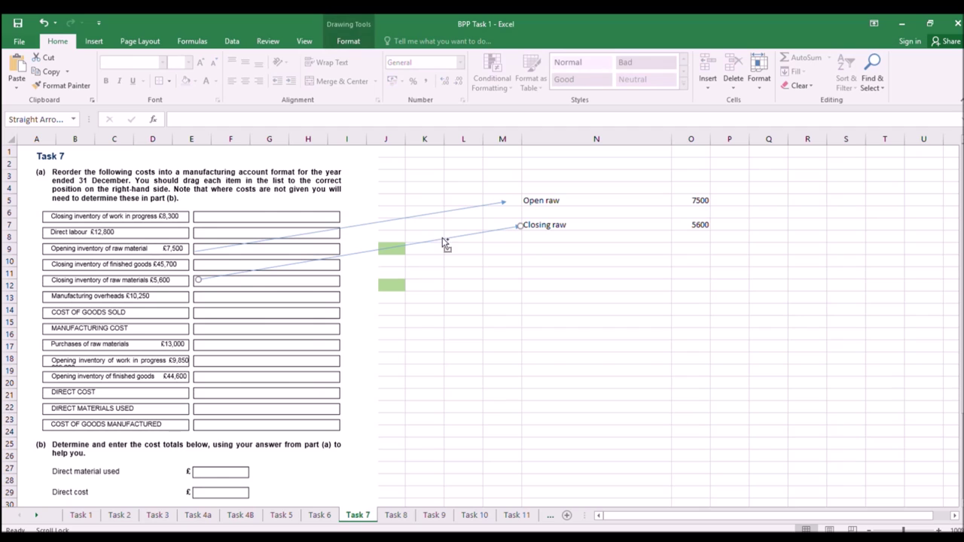
pyautogui.hotkey('ctrl', 'd')
pyautogui.moveTo(449, 254); pyautogui.dragTo(432, 311)
pyautogui.moveTo(514, 298); pyautogui.dragTo(520, 213)
pyautogui.click(615, 219)
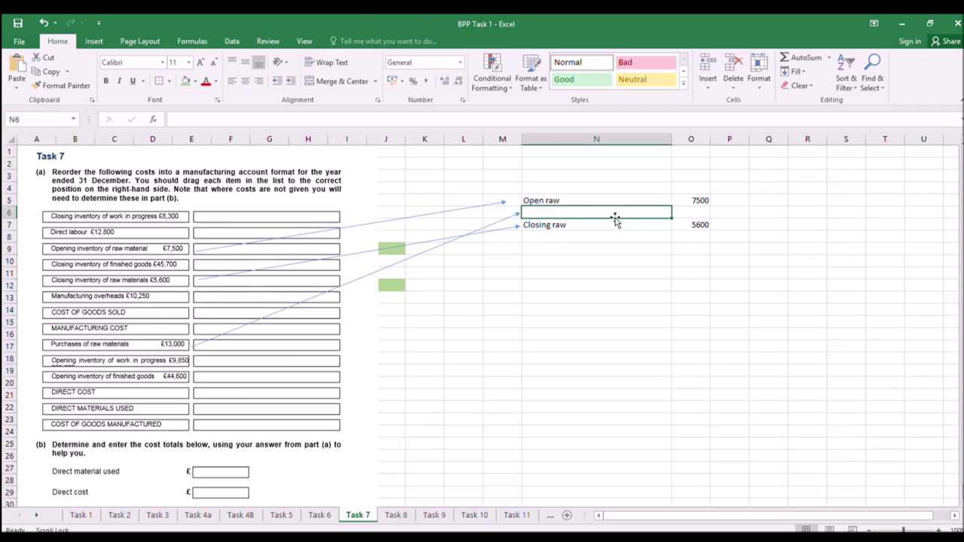
pyautogui.write('Purchase ra')
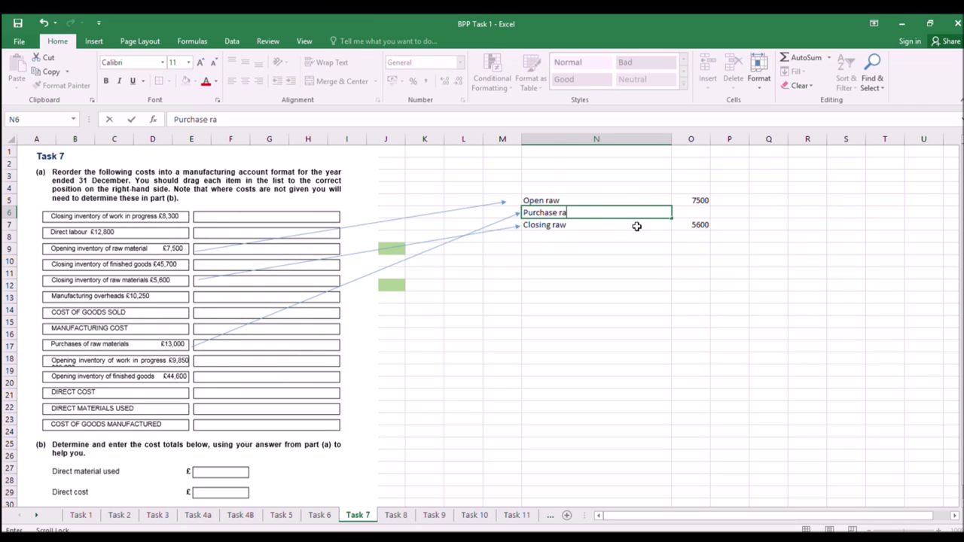
pyautogui.write('w materials')
pyautogui.press('Tab')
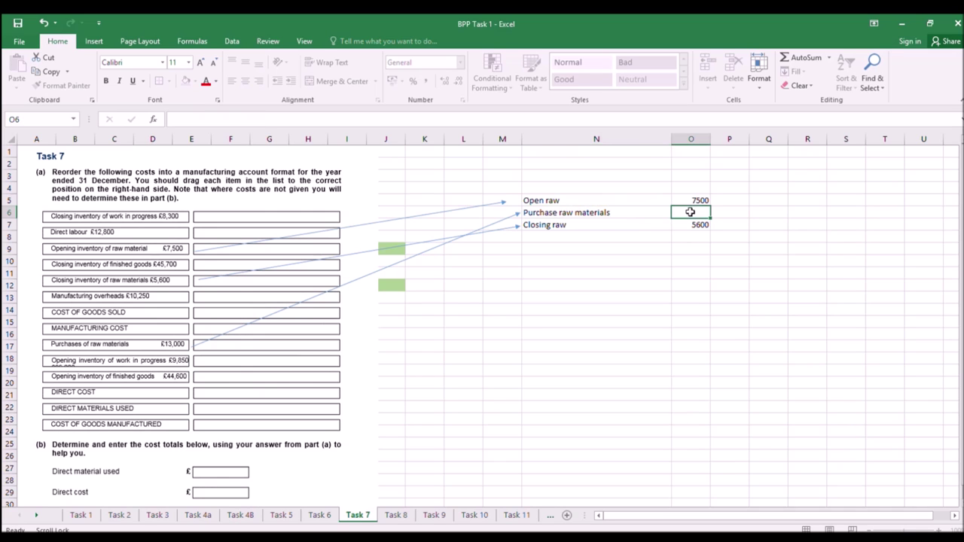
pyautogui.write('13000')
pyautogui.press('Return')
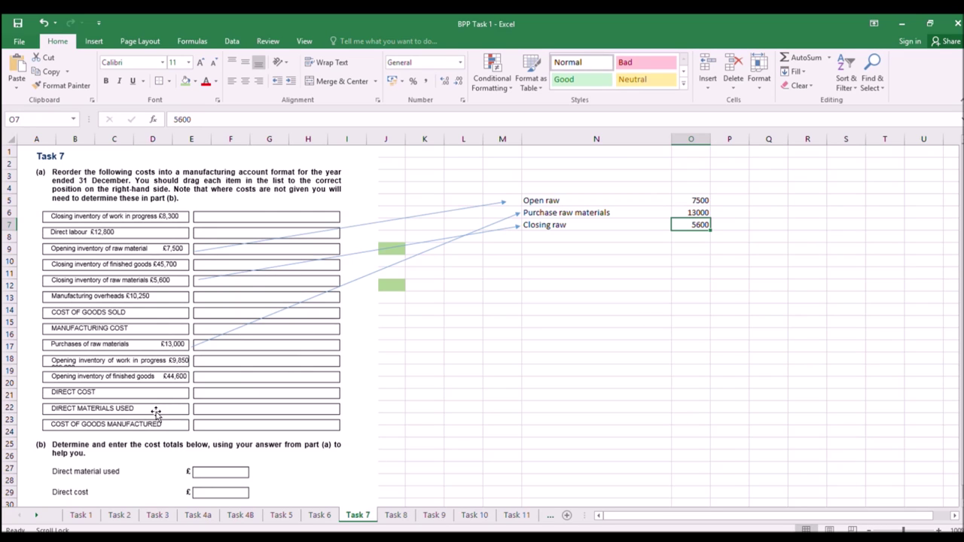
# Copy an arrow from DIRECT MATERIALS USED to N8 and label it Direct materials used.
pyautogui.click(346, 284)
pyautogui.moveTo(351, 286)
pyautogui.mouseDown()
pyautogui.moveTo(364, 301)
pyautogui.moveTo(335, 351)
pyautogui.mouseUp()
pyautogui.moveTo(513, 277); pyautogui.dragTo(518, 238)
pyautogui.click(544, 237)
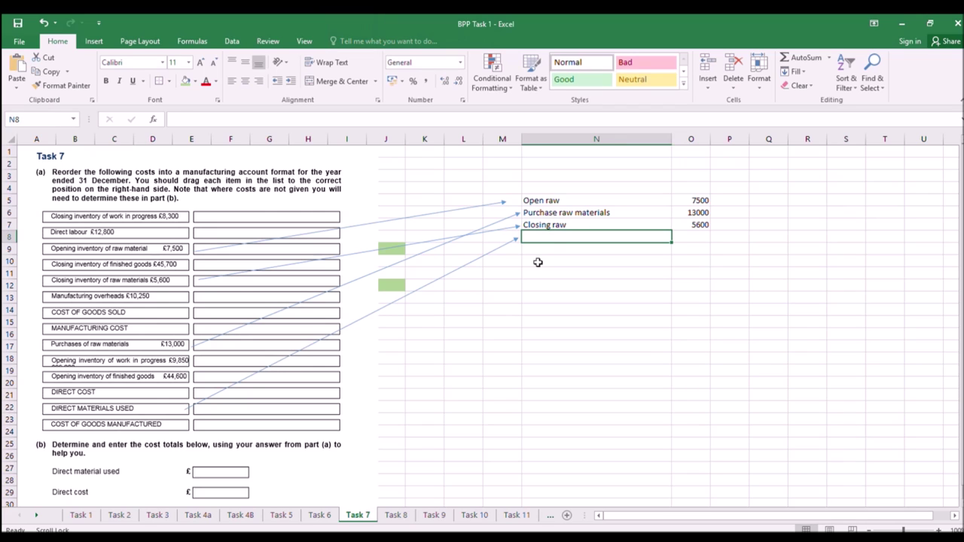
pyautogui.write('Die')
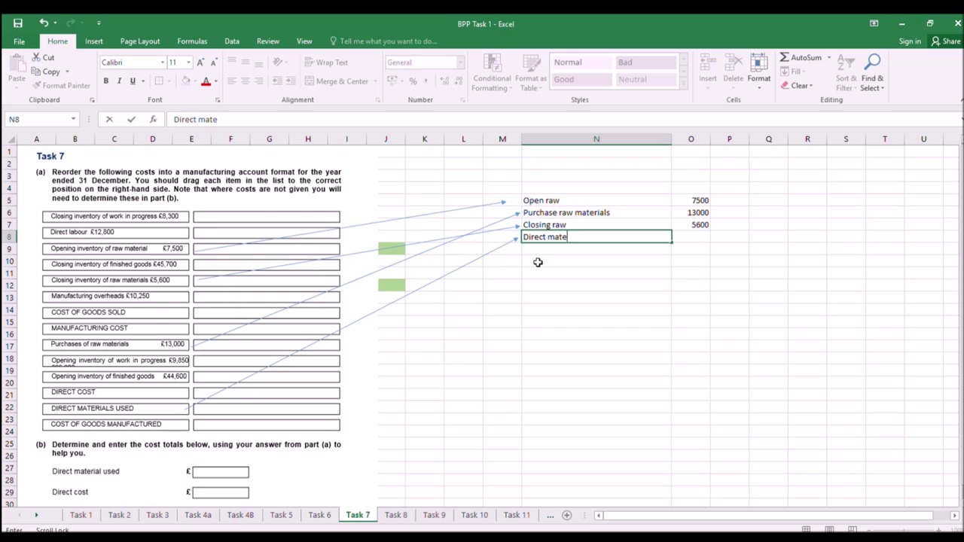
pyautogui.write('ect materials used')
pyautogui.press('Return')
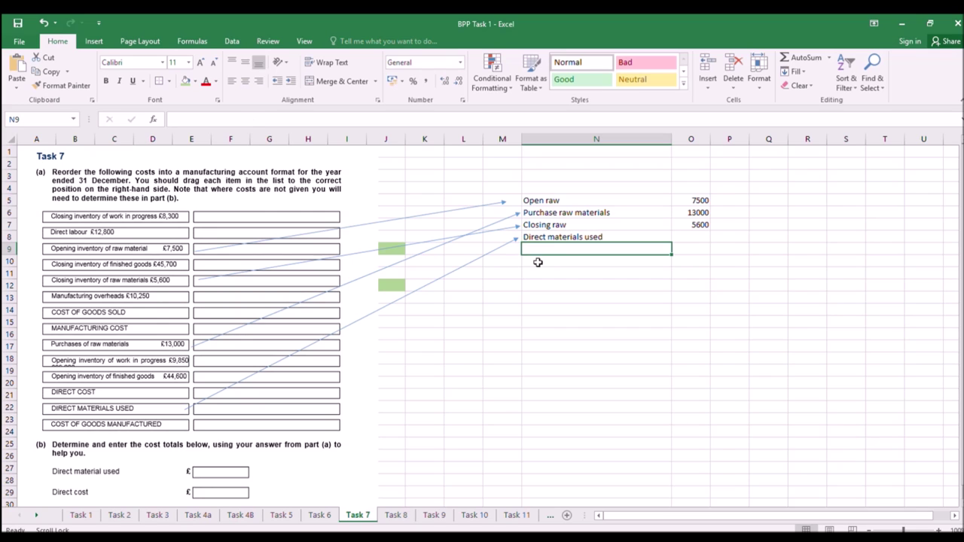
# Calculate direct materials used in O8 as =O5+O6-O7, giving 14900.
pyautogui.click(682, 237)
pyautogui.write('=')
pyautogui.click(698, 200)
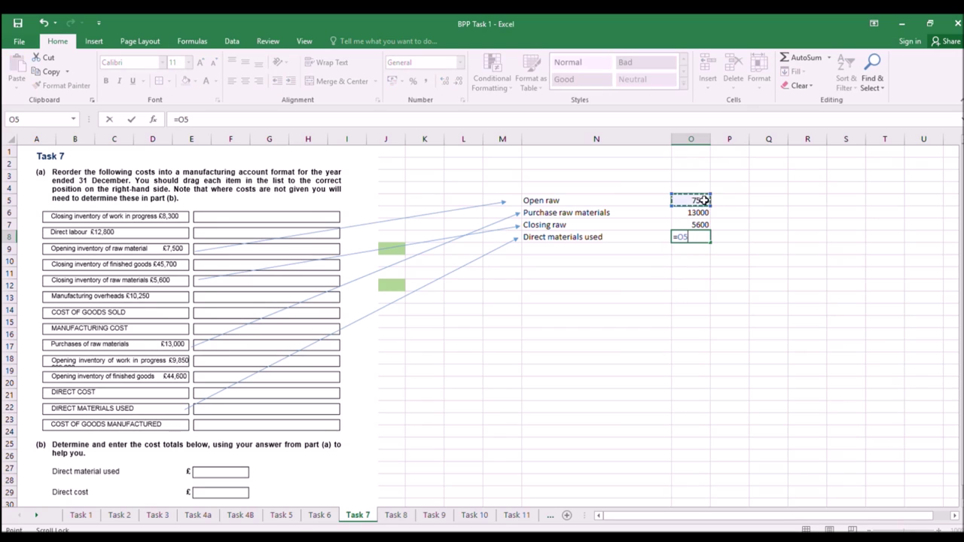
pyautogui.write('+')
pyautogui.click(694, 213)
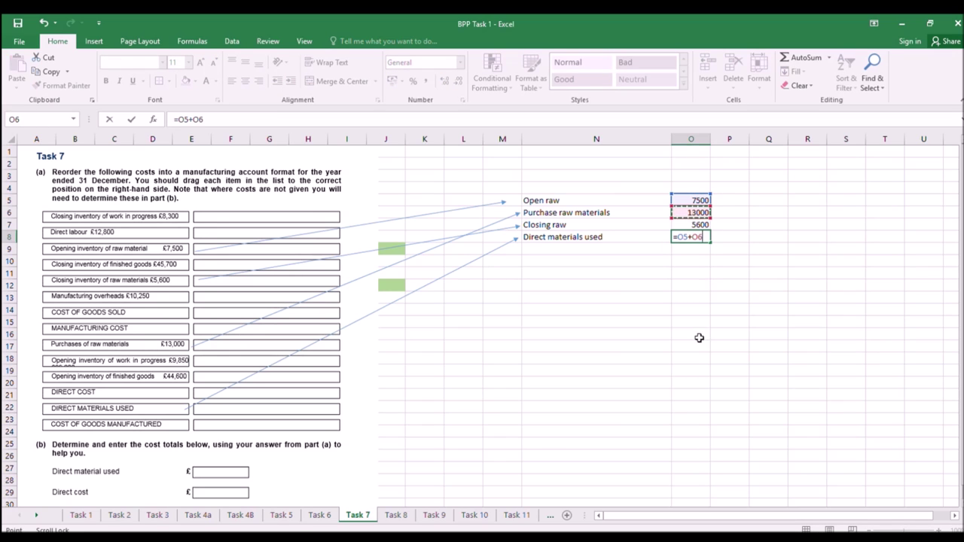
pyautogui.write('-')
pyautogui.click(698, 224)
pyautogui.press('Return')
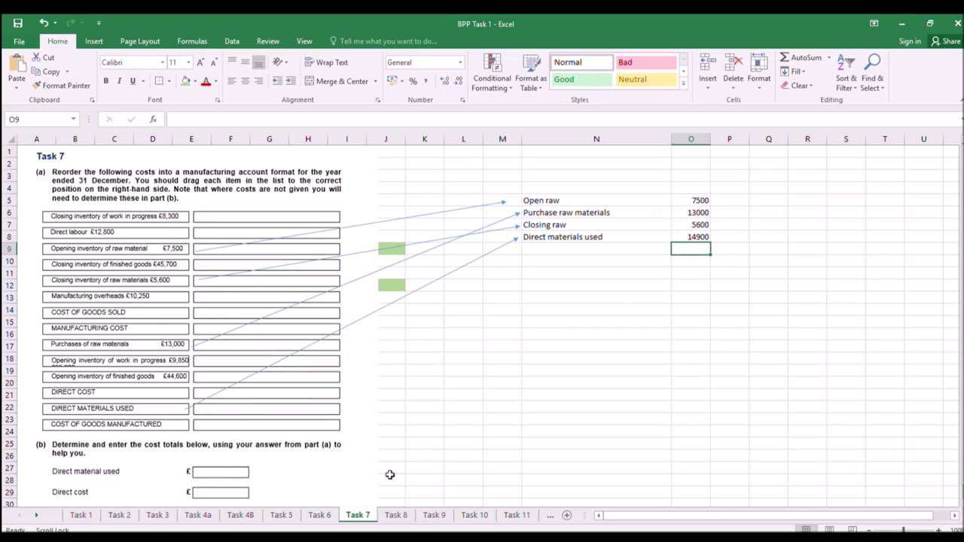
# Enter 14900 in K27 beside part (b)'s Direct material used line.
pyautogui.click(421, 467)
pyautogui.write('14')
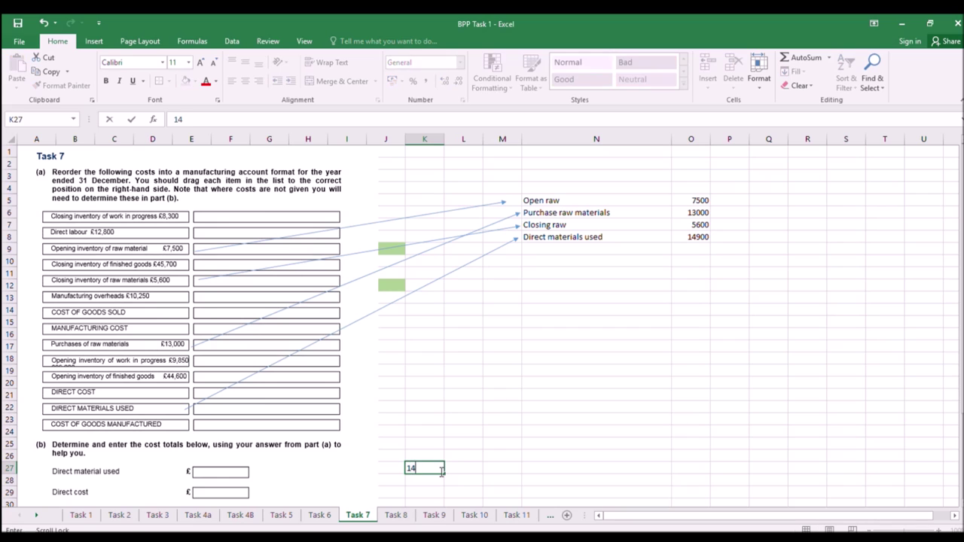
pyautogui.press('Return')
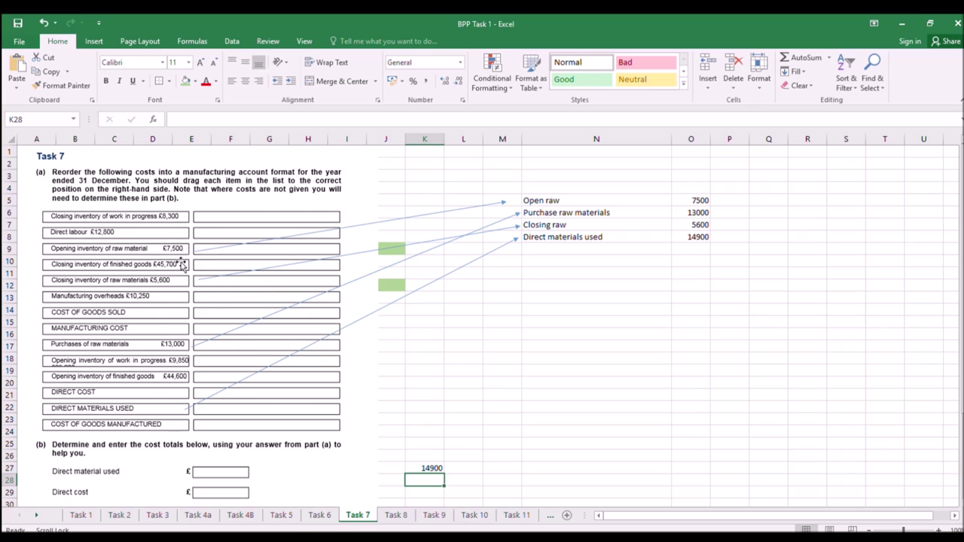
# Draw a red arrow from the Direct labour item to the account column.
pyautogui.click(104, 43)
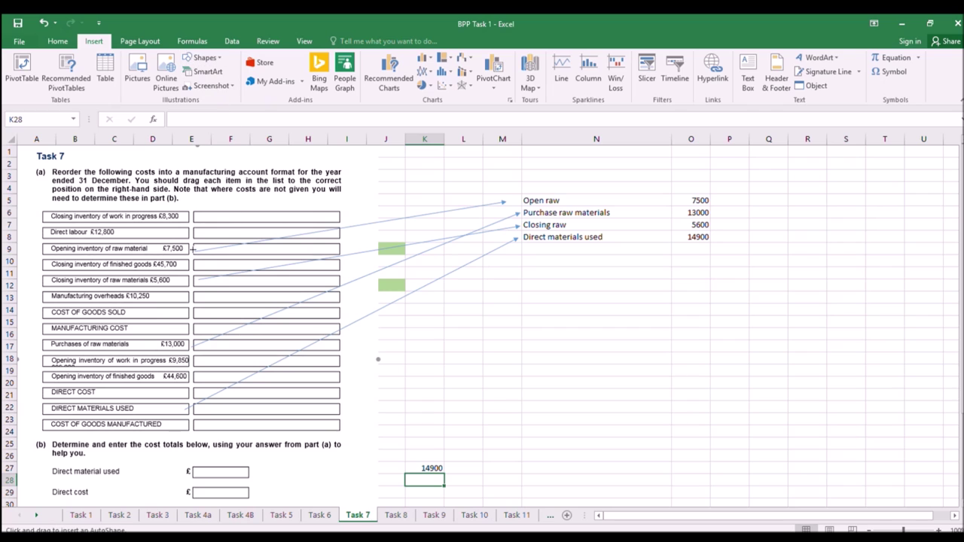
pyautogui.moveTo(191, 240)
pyautogui.mouseDown()
pyautogui.moveTo(598, 261)
pyautogui.moveTo(518, 249)
pyautogui.mouseUp()
pyautogui.click(245, 82)
# Add a Direct Labour row below Direct materials used with amount 12800.
pyautogui.click(607, 257)
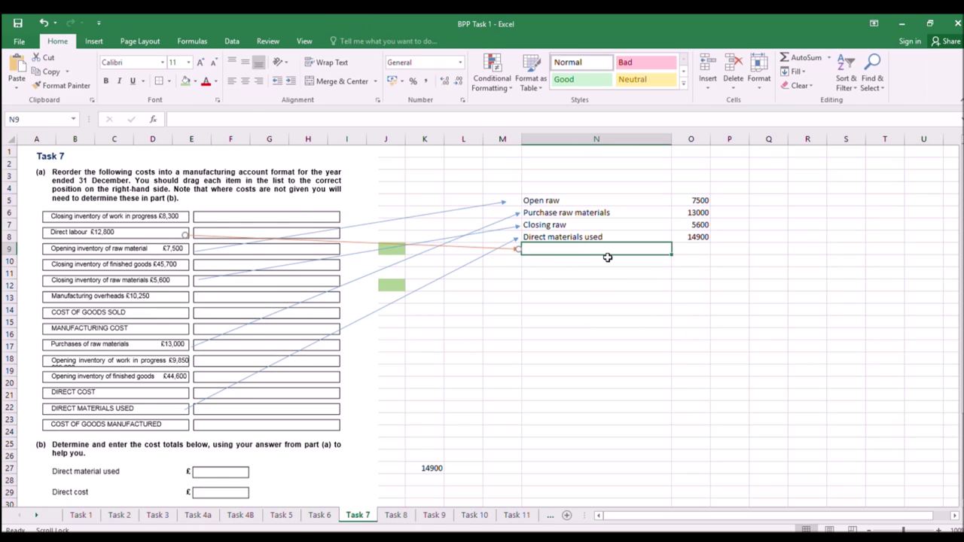
pyautogui.write('Direct L')
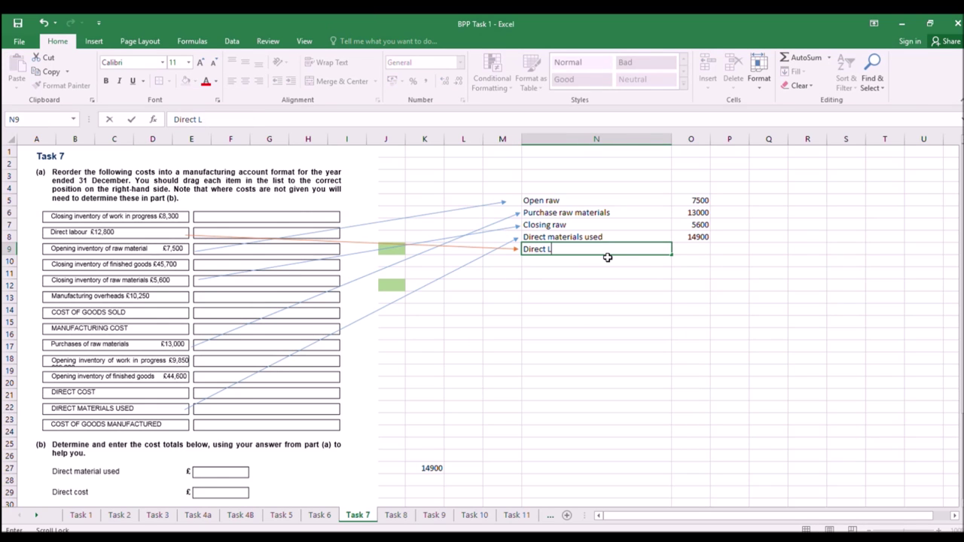
pyautogui.write('abour')
pyautogui.press('Return')
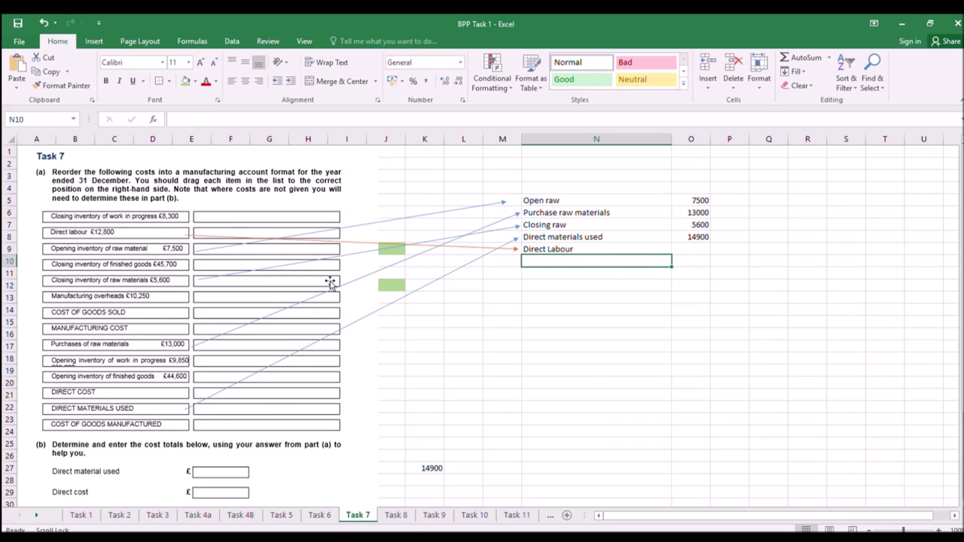
pyautogui.click(674, 247)
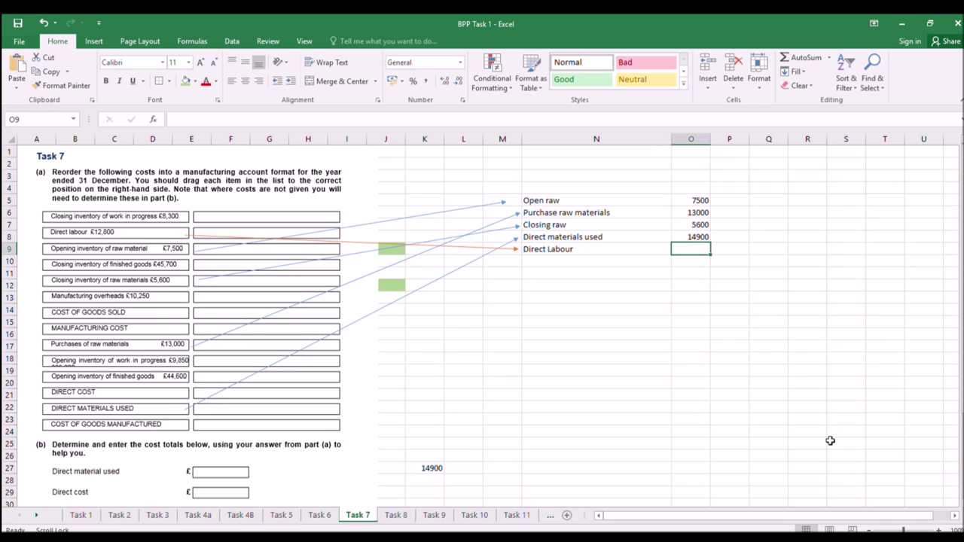
pyautogui.write('12800')
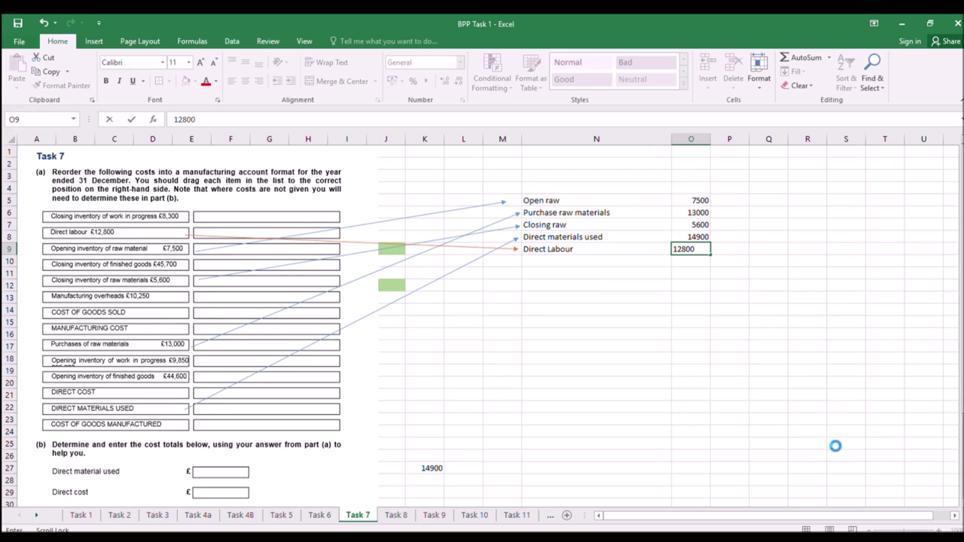
pyautogui.press('Return')
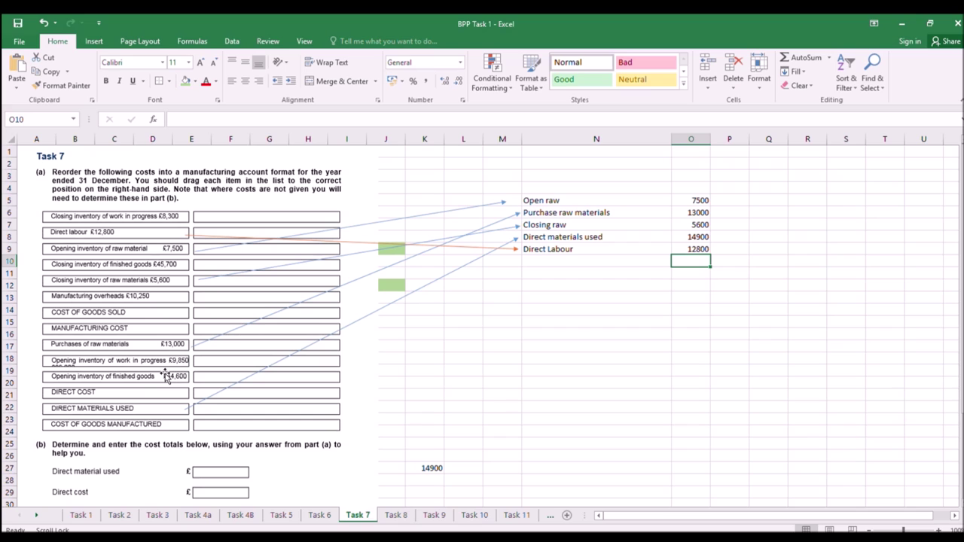
# Label N10 'Direct cost' and link it with a black arrow from the DIRECT COST item.
pyautogui.click(541, 260)
pyautogui.write('Di')
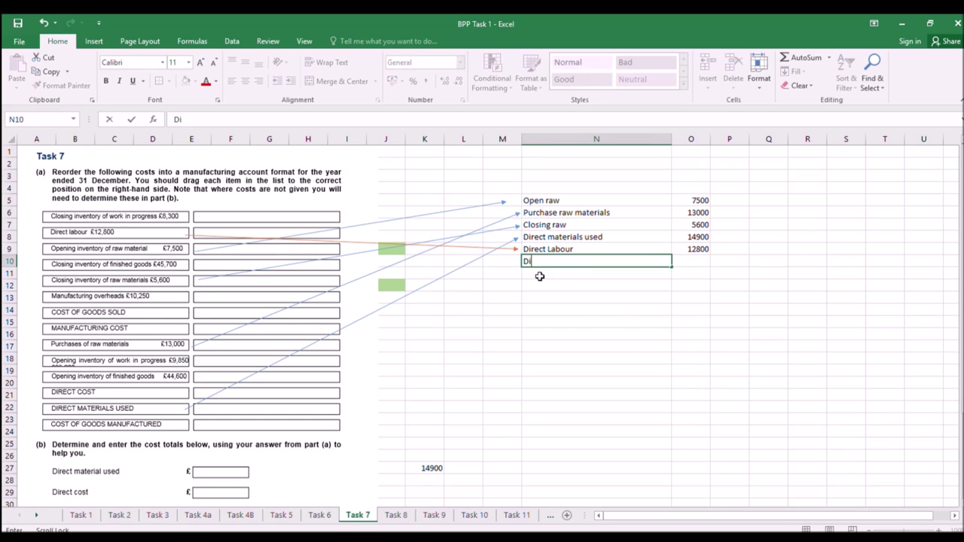
pyautogui.write('rect cost')
pyautogui.click(546, 285)
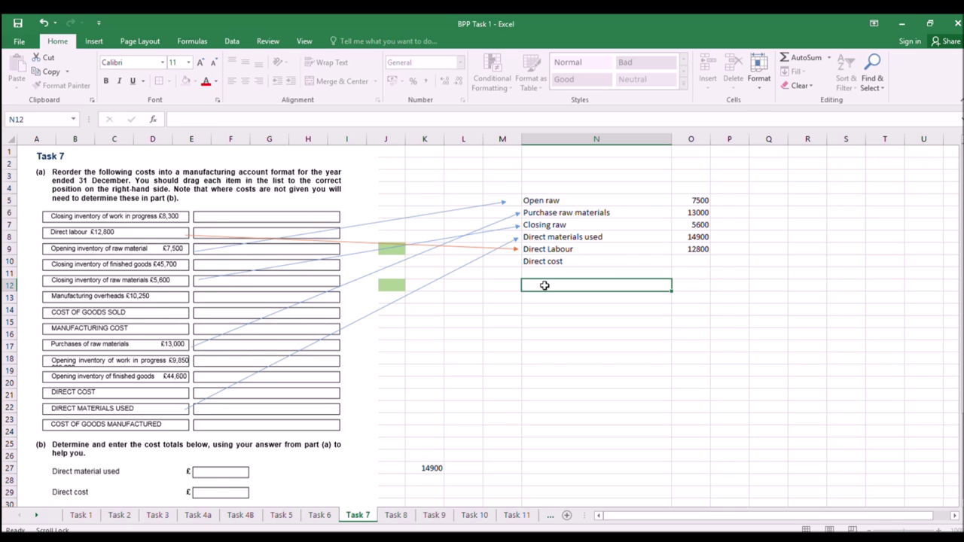
pyautogui.click(94, 41)
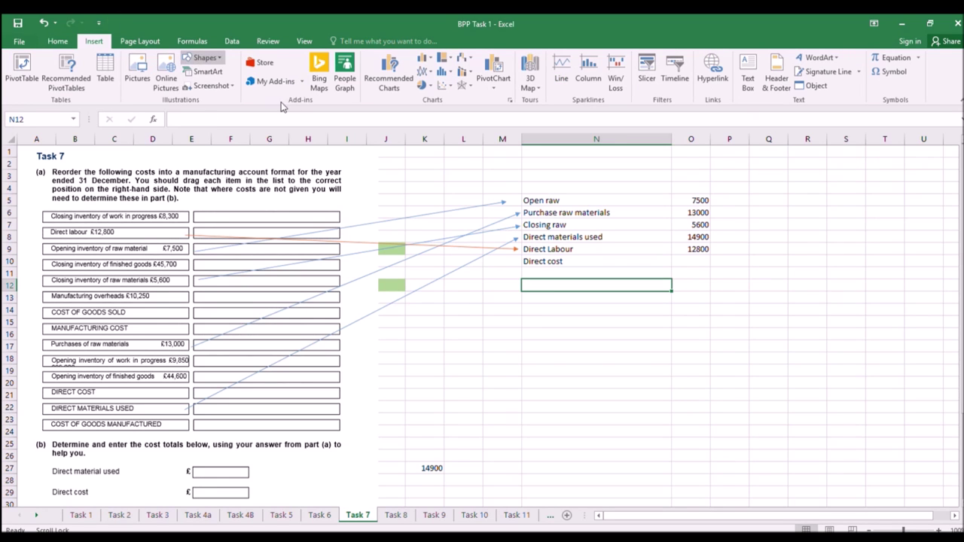
pyautogui.click(212, 86)
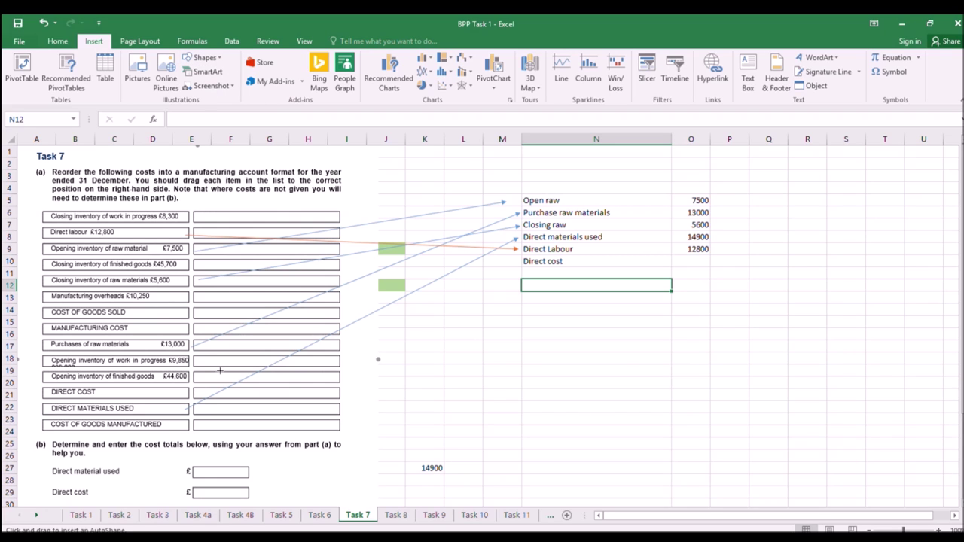
pyautogui.moveTo(189, 393)
pyautogui.mouseDown()
pyautogui.moveTo(314, 376)
pyautogui.moveTo(512, 284)
pyautogui.mouseUp()
pyautogui.click(169, 70)
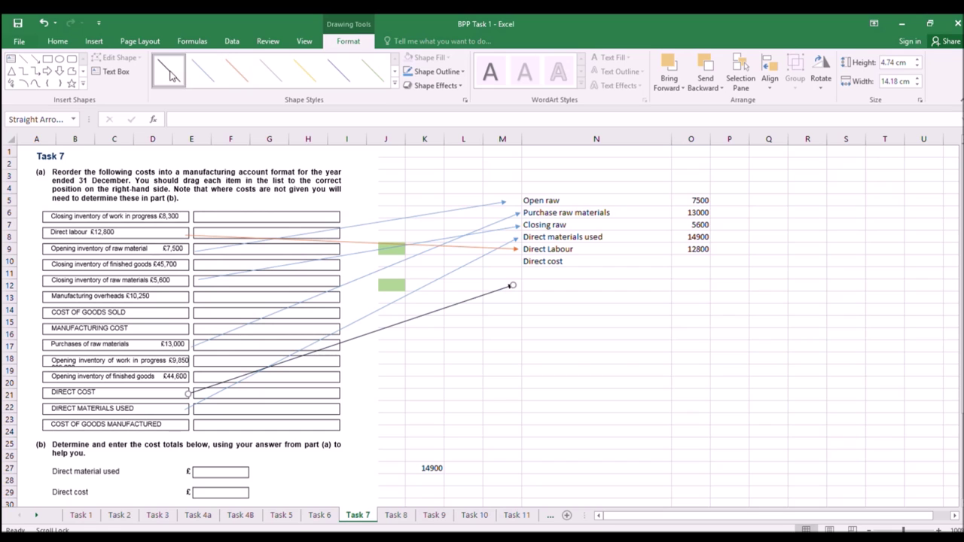
pyautogui.moveTo(512, 285); pyautogui.dragTo(516, 261)
# Enter =O8+O9 in O10 so Direct cost totals materials plus labour, 27700.
pyautogui.click(693, 262)
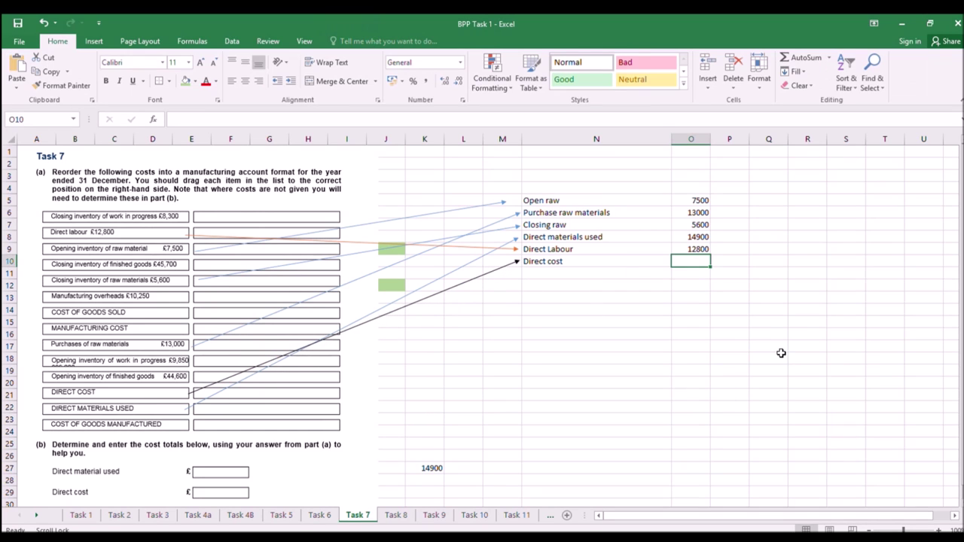
pyautogui.write('=')
pyautogui.click(699, 236)
pyautogui.write('+')
pyautogui.click(696, 249)
pyautogui.press('Return')
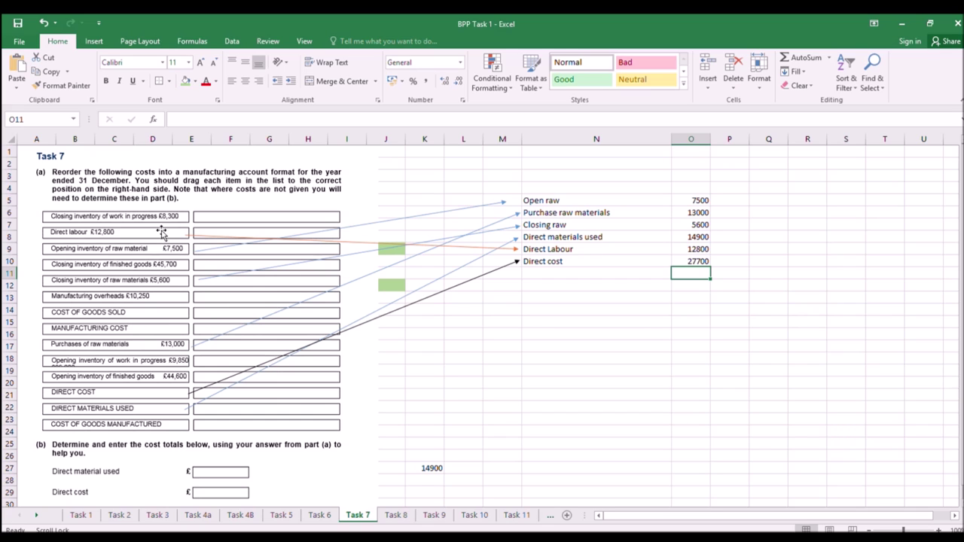
# Draw a styled arrow from the Manufacturing overheads £10,250 item to the account.
pyautogui.click(94, 41)
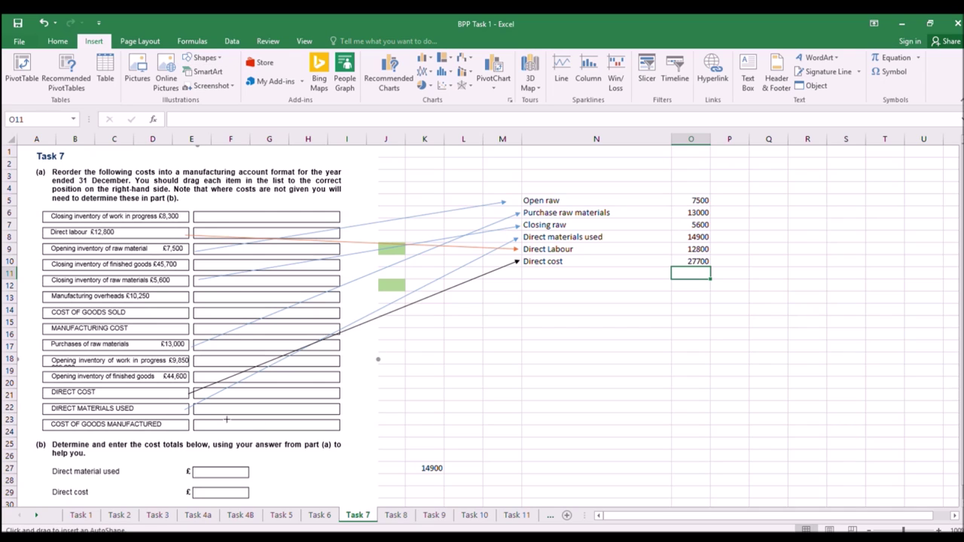
pyautogui.moveTo(210, 299)
pyautogui.mouseDown()
pyautogui.moveTo(487, 294)
pyautogui.moveTo(516, 277)
pyautogui.mouseUp()
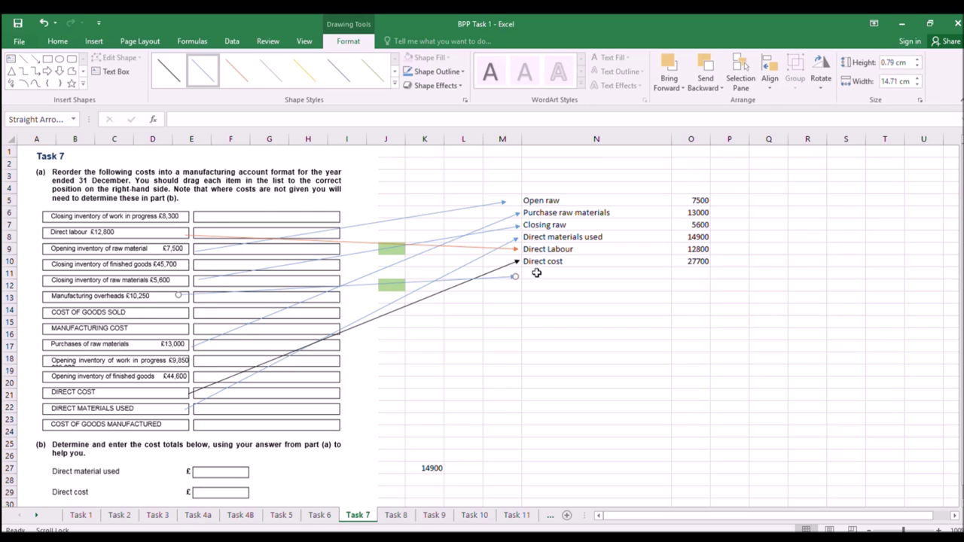
pyautogui.click(271, 71)
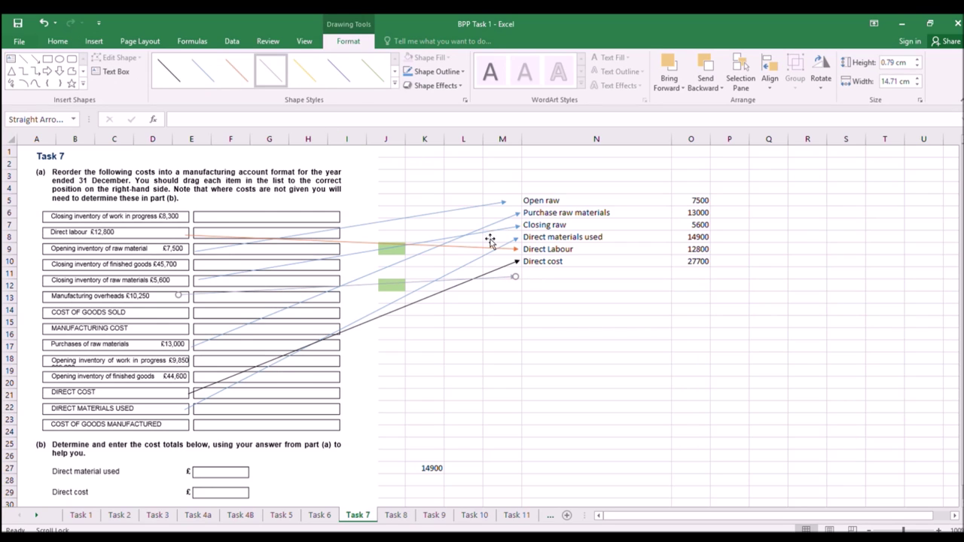
# Enter the label 'Manufacturing overhead' in N11 with 10250 in O11.
pyautogui.click(534, 272)
pyautogui.write('Manu')
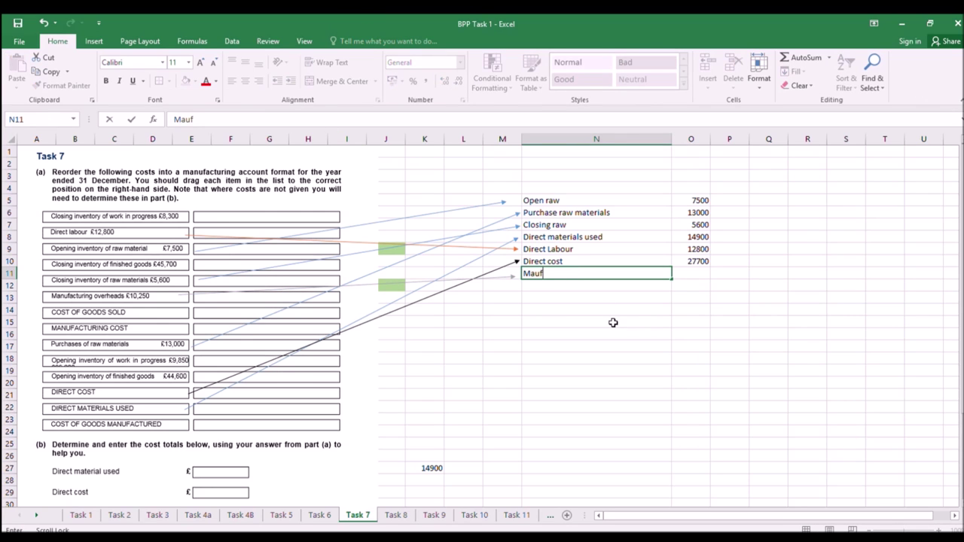
pyautogui.write('facturing overheads')
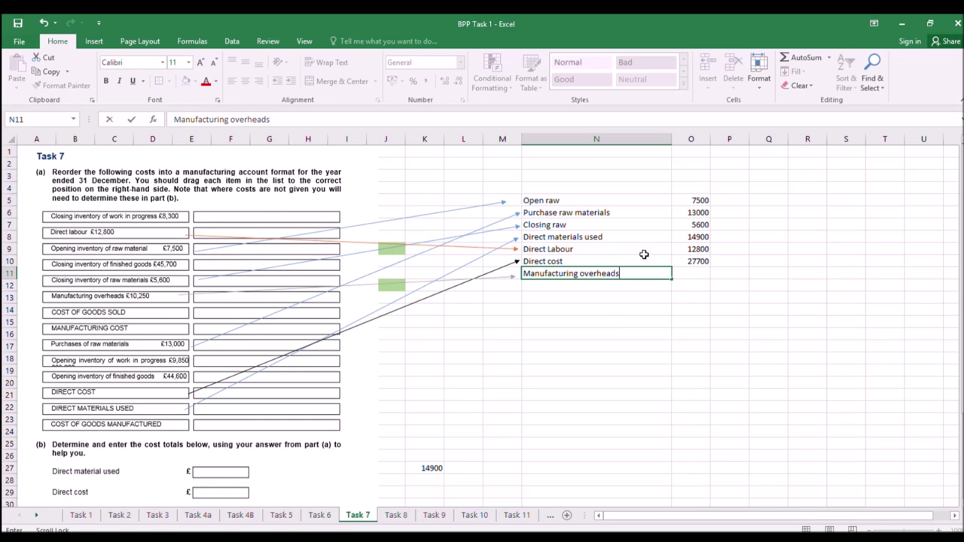
pyautogui.click(677, 273)
pyautogui.write('10250')
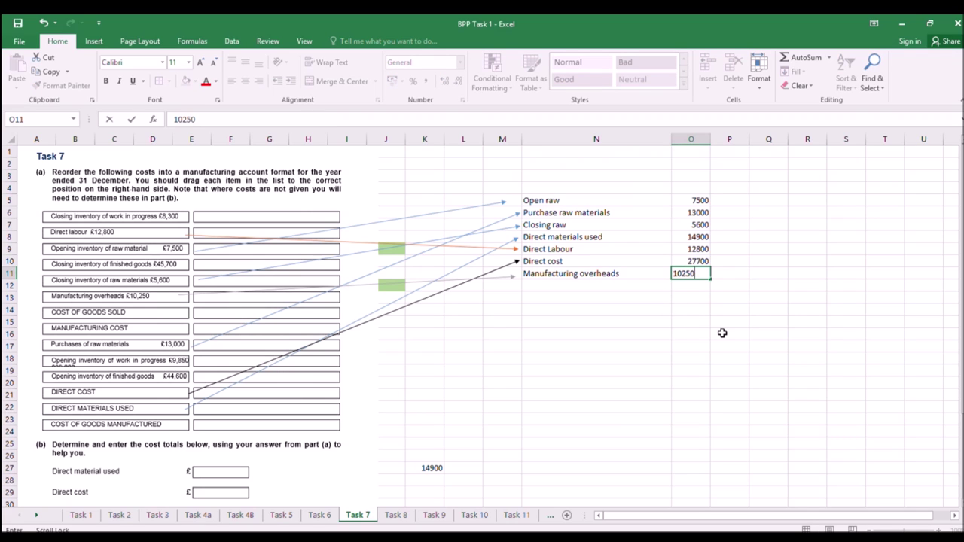
pyautogui.press('Return')
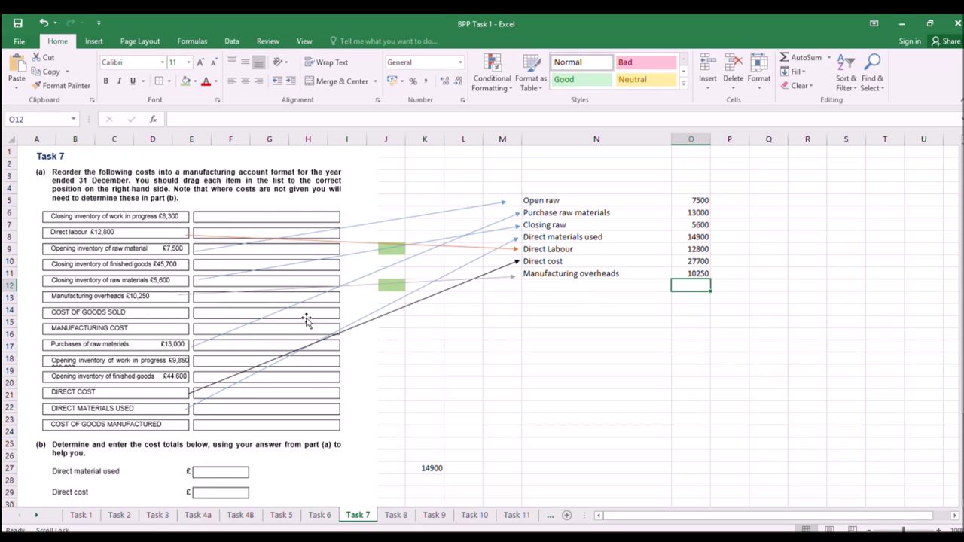
pyautogui.click(552, 285)
# Label N12 'Manufacturing costs' and arrow it from the MANUFACTURING COST item.
pyautogui.write('M')
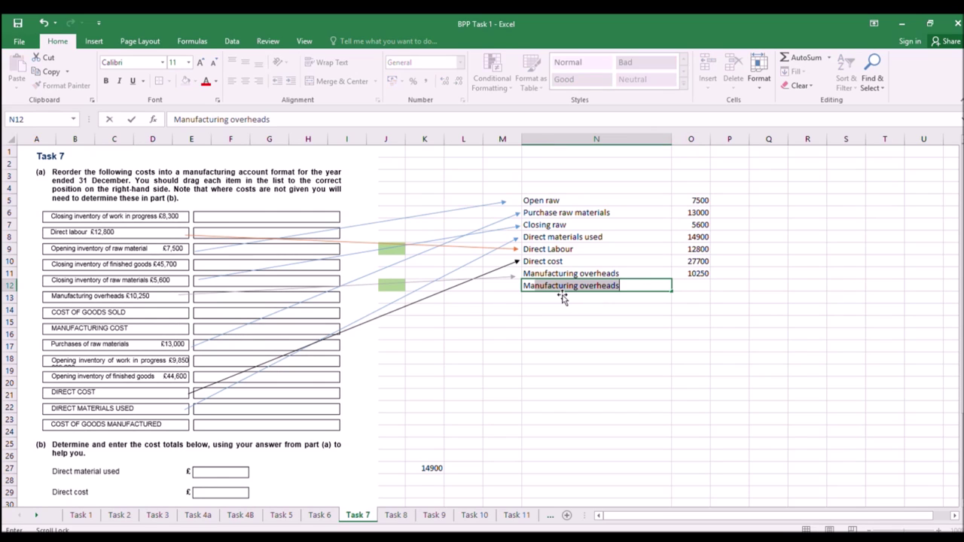
pyautogui.write('anufacturing costs')
pyautogui.click(553, 322)
pyautogui.click(506, 278)
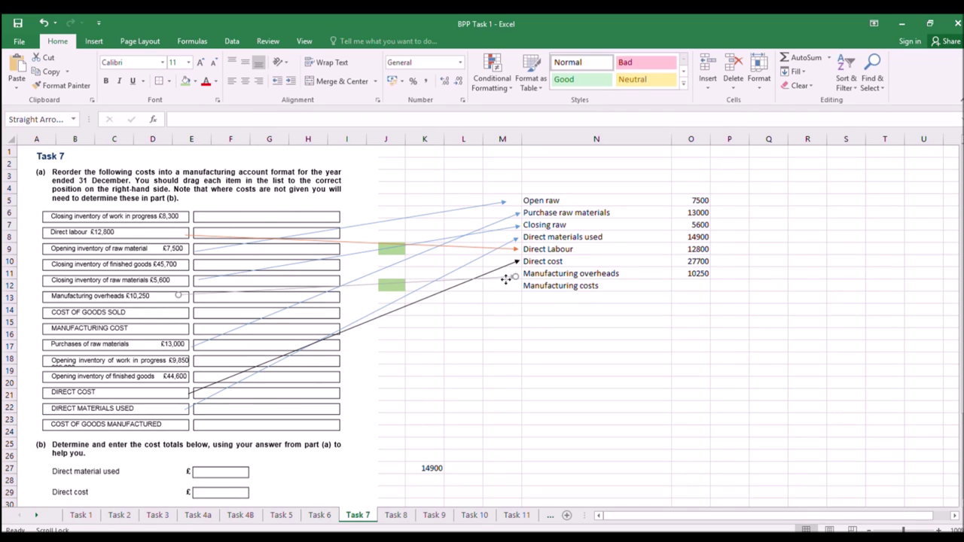
pyautogui.moveTo(512, 276); pyautogui.dragTo(502, 283)
pyautogui.moveTo(185, 308); pyautogui.dragTo(184, 329)
# Enter =O10+O11 in O12 so Manufacturing costs totals 37950.
pyautogui.click(705, 288)
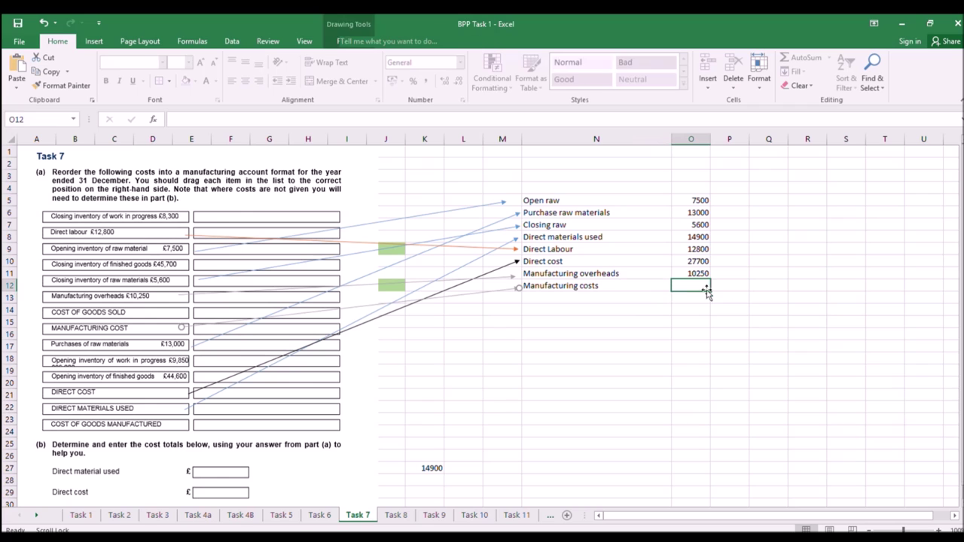
pyautogui.write('=')
pyautogui.click(702, 261)
pyautogui.write('+')
pyautogui.click(693, 274)
pyautogui.press('Return')
pyautogui.moveTo(701, 309); pyautogui.dragTo(730, 310)
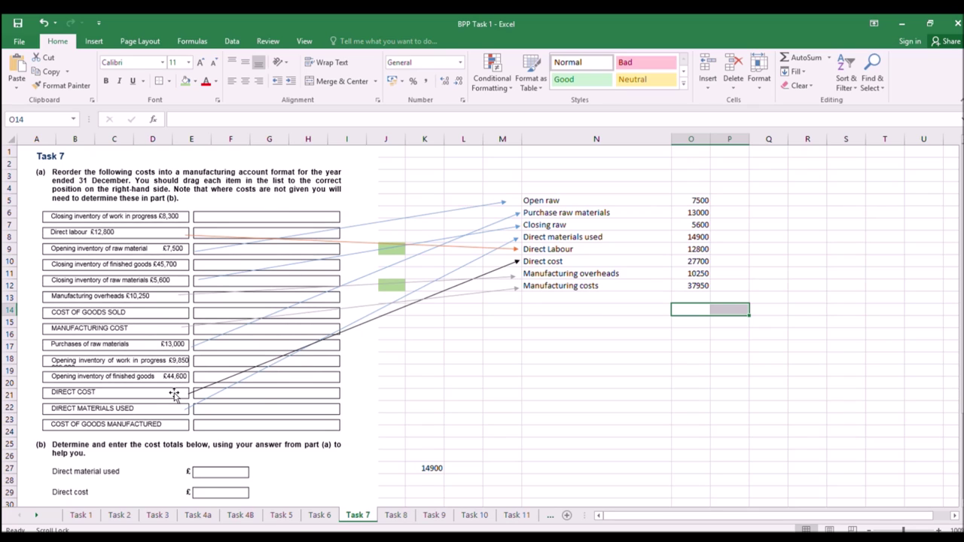
# Add 'Opening WIP' and 'Closing WIP' labels below Manufacturing costs.
pyautogui.click(554, 287)
pyautogui.click(562, 301)
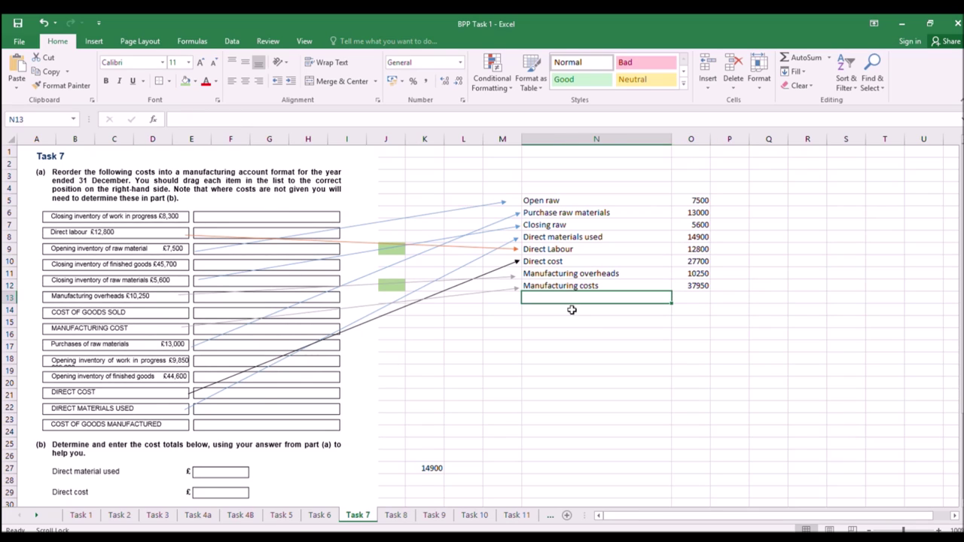
pyautogui.write('Opening WIP')
pyautogui.press('Return')
pyautogui.write('Closing WIP')
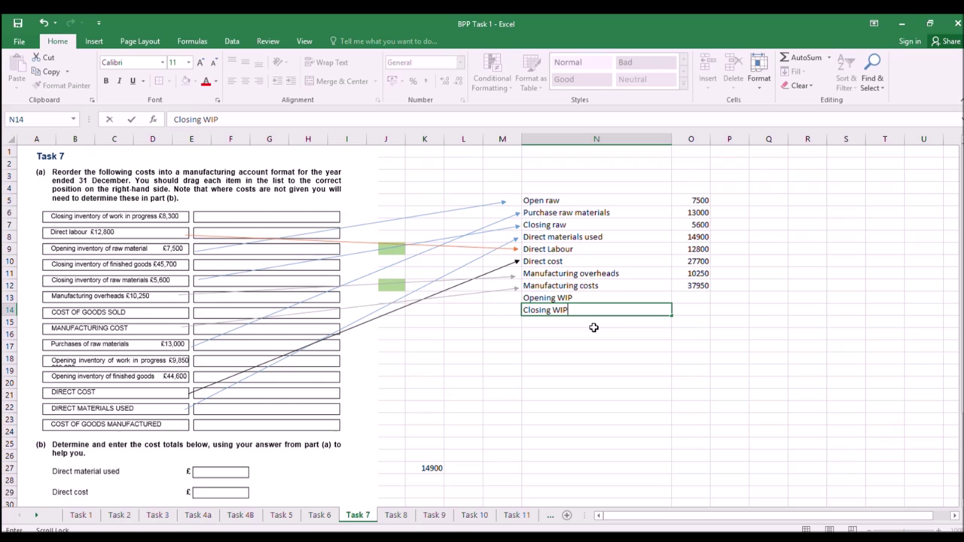
pyautogui.press('Return')
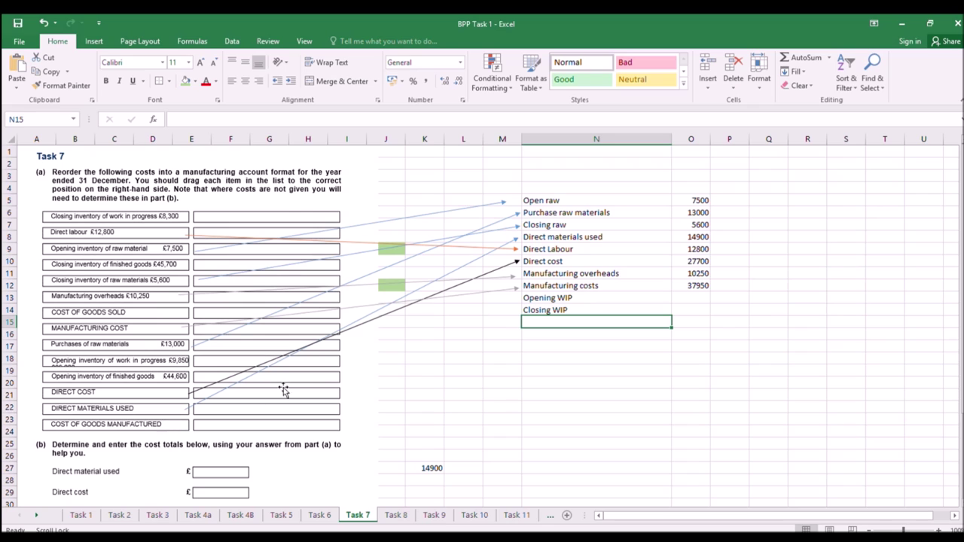
# Add labels Cost of goods manufactured, Opening and Closing finished goods, and Cost of goods sold.
pyautogui.write('Cost')
pyautogui.press('BackSpace')
pyautogui.press('BackSpace')
pyautogui.write('of goods manufact')
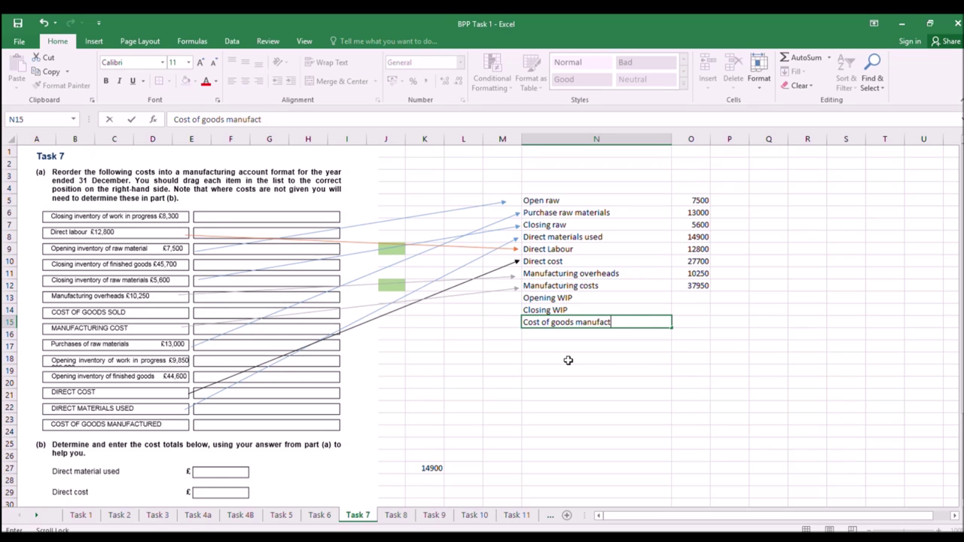
pyautogui.write('ured')
pyautogui.press('Return')
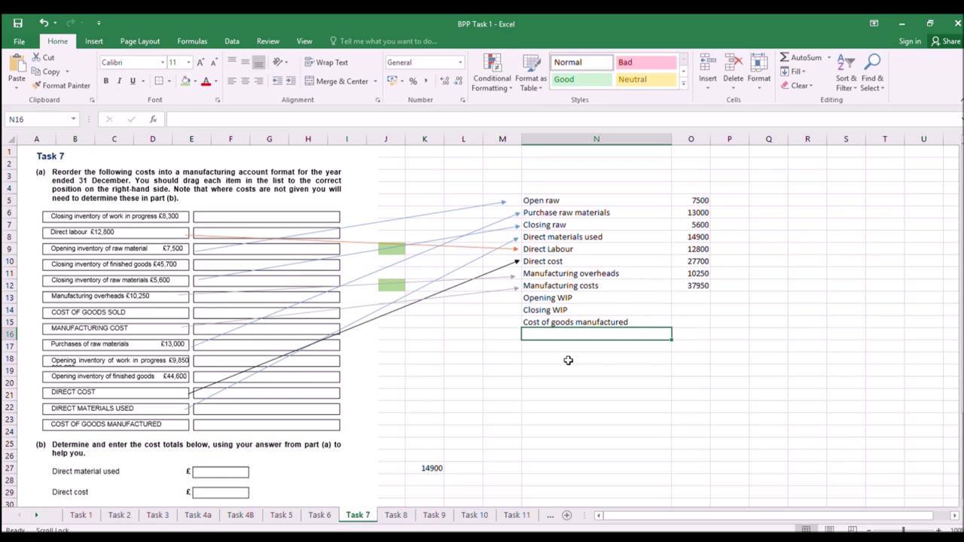
pyautogui.write('Opening')
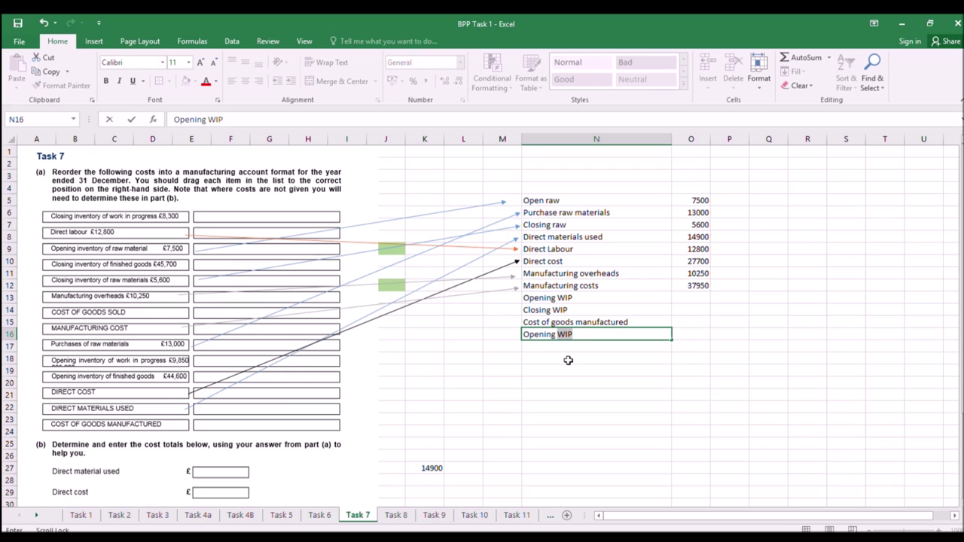
pyautogui.write(' finished goods')
pyautogui.press('Return')
pyautogui.write('Closing finis')
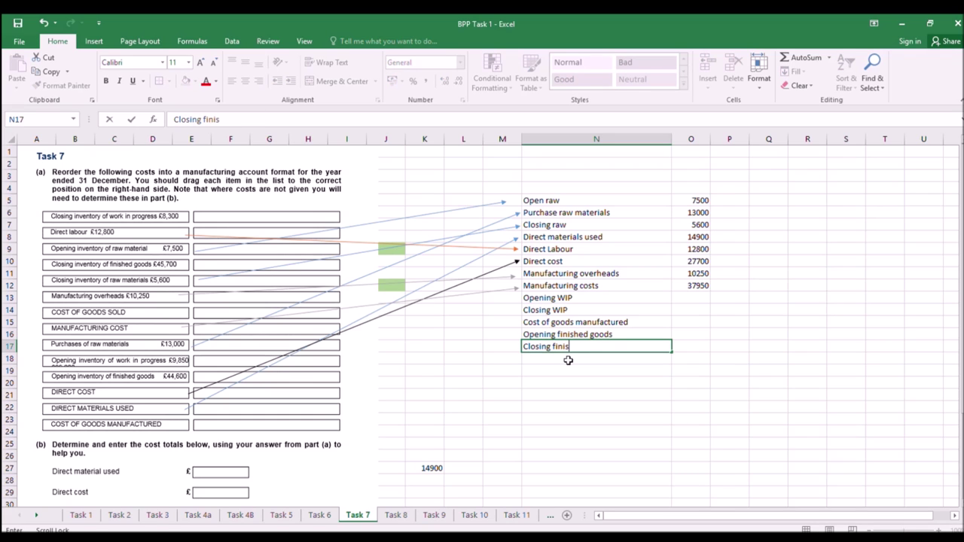
pyautogui.write('hed goods')
pyautogui.press('Return')
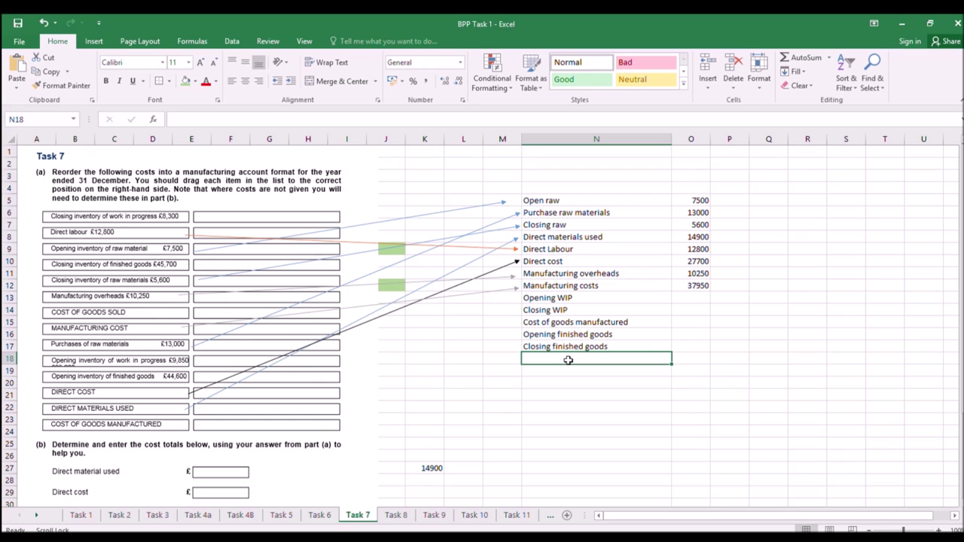
pyautogui.write('Cost of goods so')
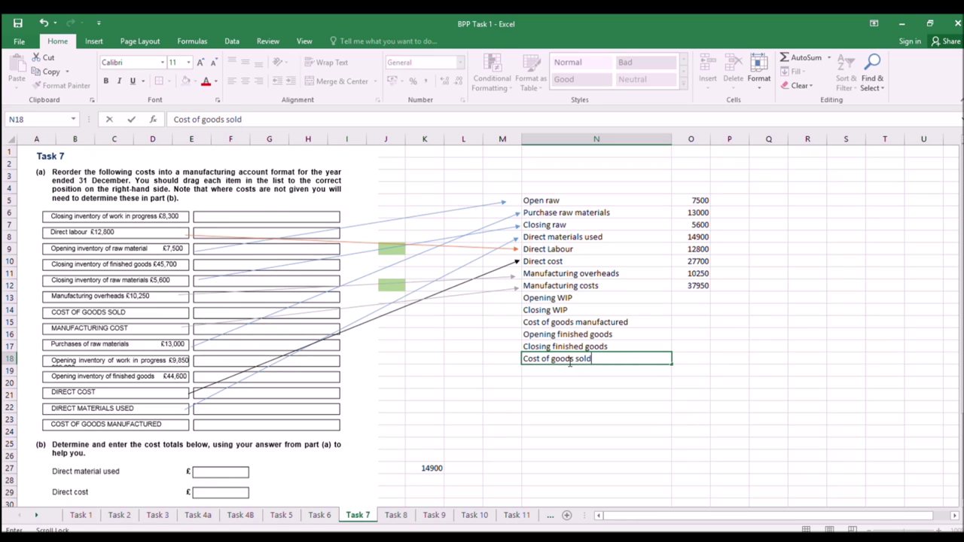
pyautogui.write('ld')
# Arrow the question item to Closing finished goods and enter 45700.
pyautogui.click(677, 297)
pyautogui.click(93, 40)
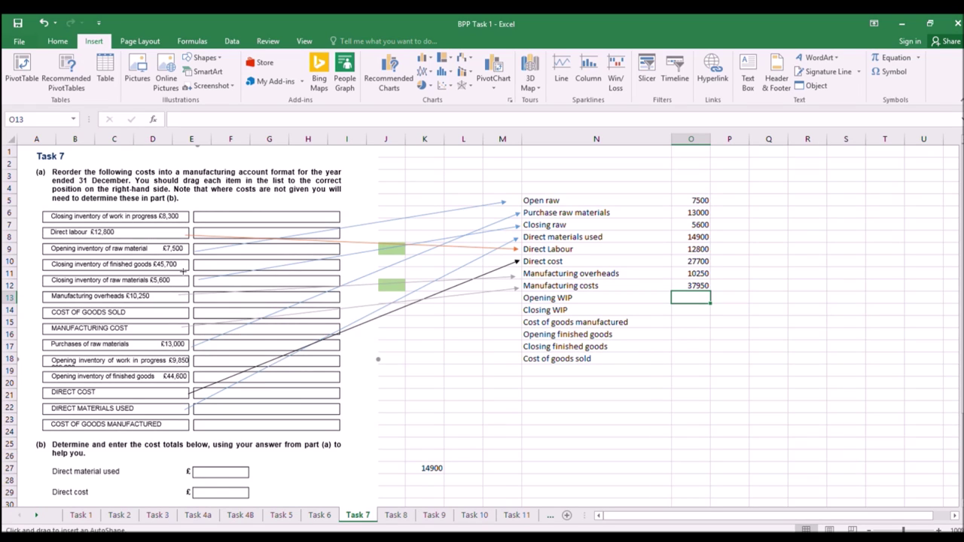
pyautogui.moveTo(190, 266); pyautogui.dragTo(523, 352)
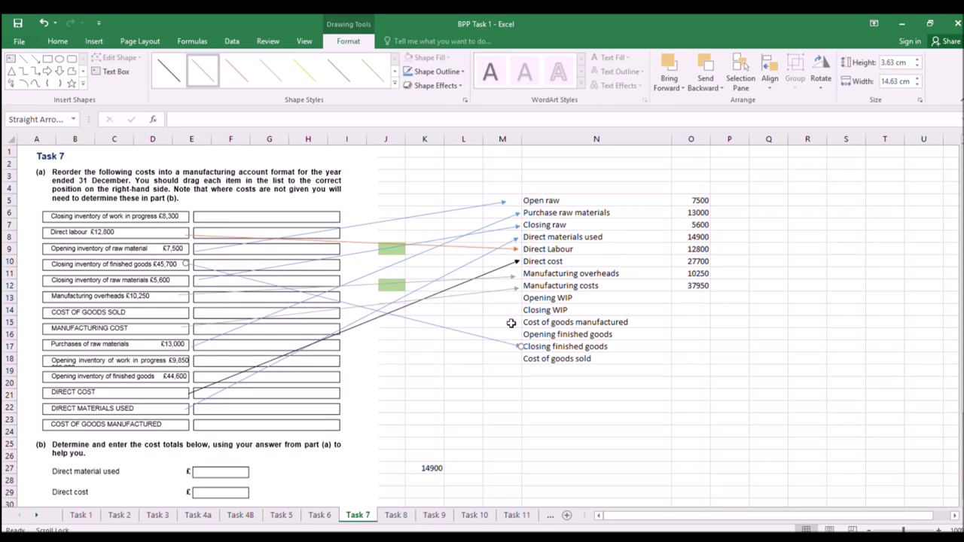
pyautogui.click(692, 344)
pyautogui.write('45700')
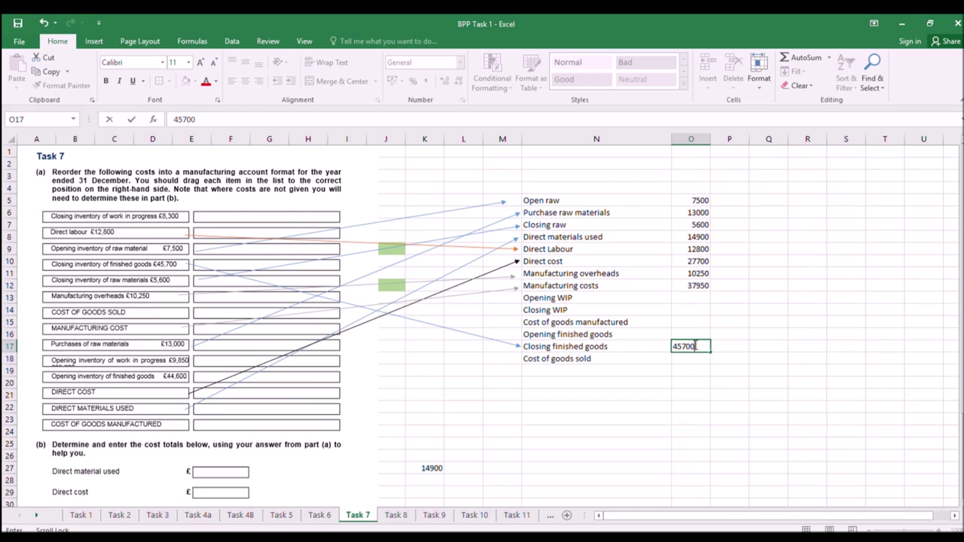
pyautogui.press('Return')
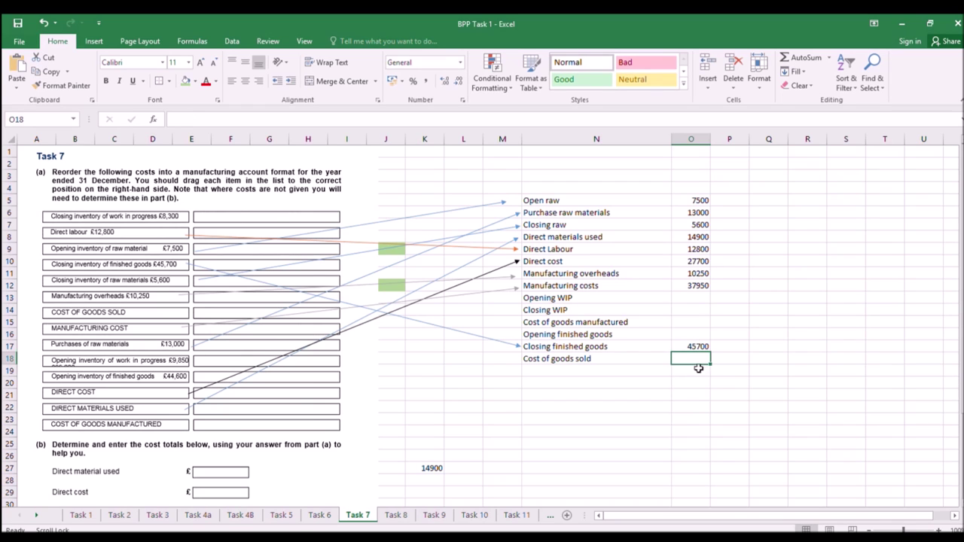
# Copy the arrow to link Closing WIP and enter 8300.
pyautogui.click(253, 282)
pyautogui.moveTo(256, 285); pyautogui.dragTo(219, 234)
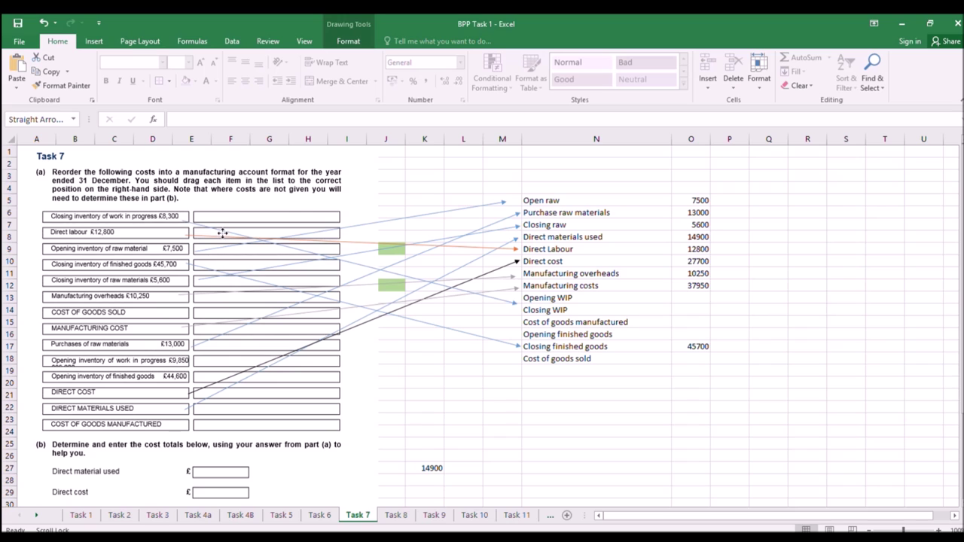
pyautogui.moveTo(519, 305)
pyautogui.mouseDown()
pyautogui.moveTo(495, 323)
pyautogui.moveTo(523, 334)
pyautogui.moveTo(512, 310)
pyautogui.mouseUp()
pyautogui.click(679, 310)
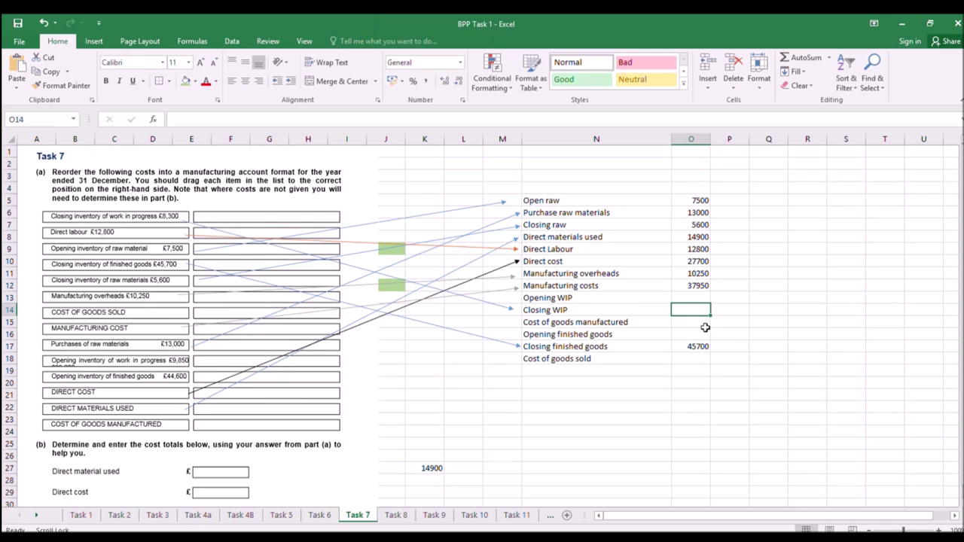
pyautogui.write('8300')
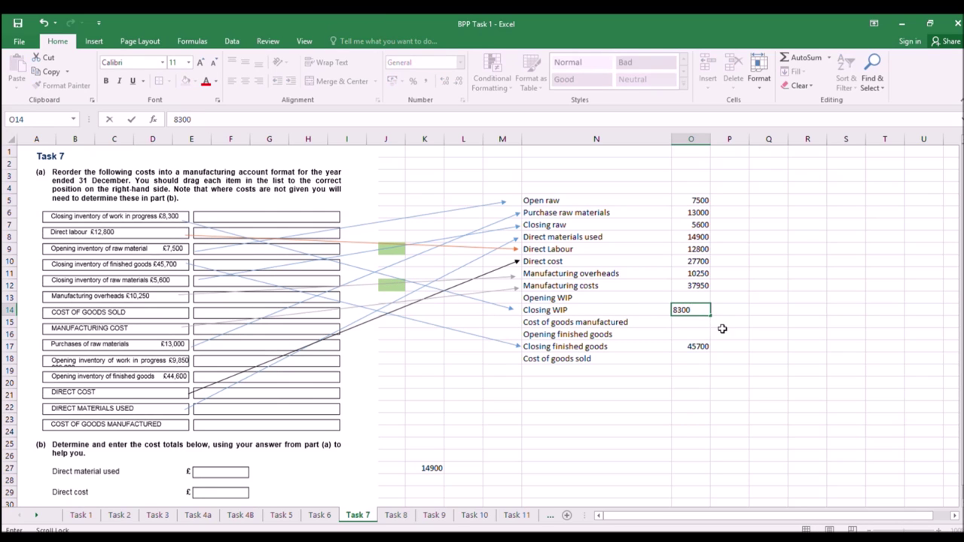
pyautogui.click(674, 346)
# Reposition another arrow and enter 9850 as the Opening WIP value.
pyautogui.click(223, 237)
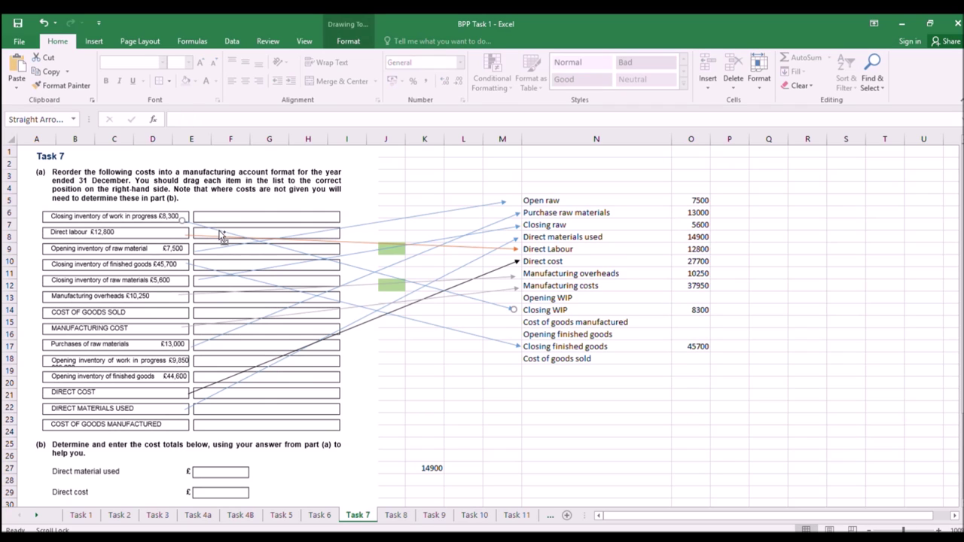
pyautogui.moveTo(299, 266); pyautogui.dragTo(304, 286)
pyautogui.moveTo(305, 285); pyautogui.dragTo(302, 344)
pyautogui.moveTo(525, 402); pyautogui.dragTo(520, 298)
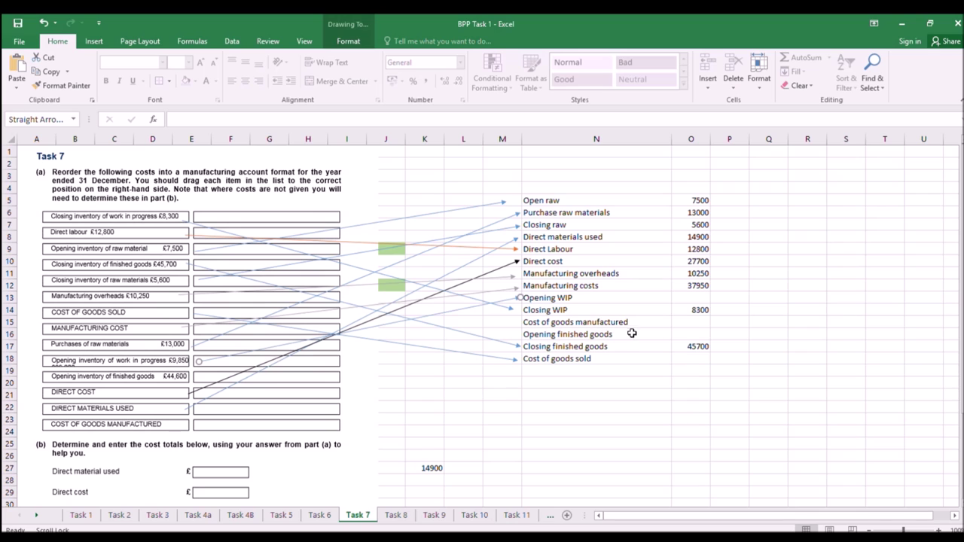
pyautogui.click(698, 299)
pyautogui.write('9850')
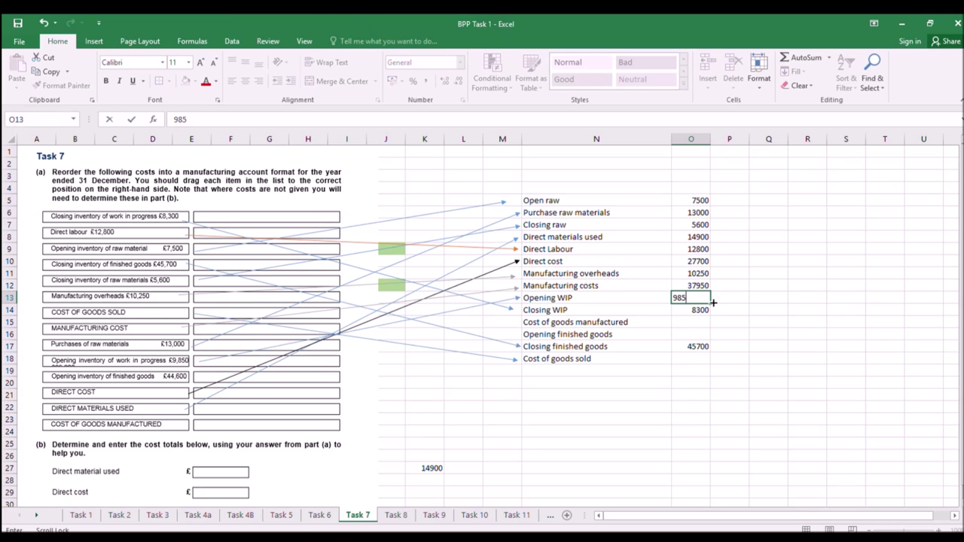
pyautogui.click(659, 384)
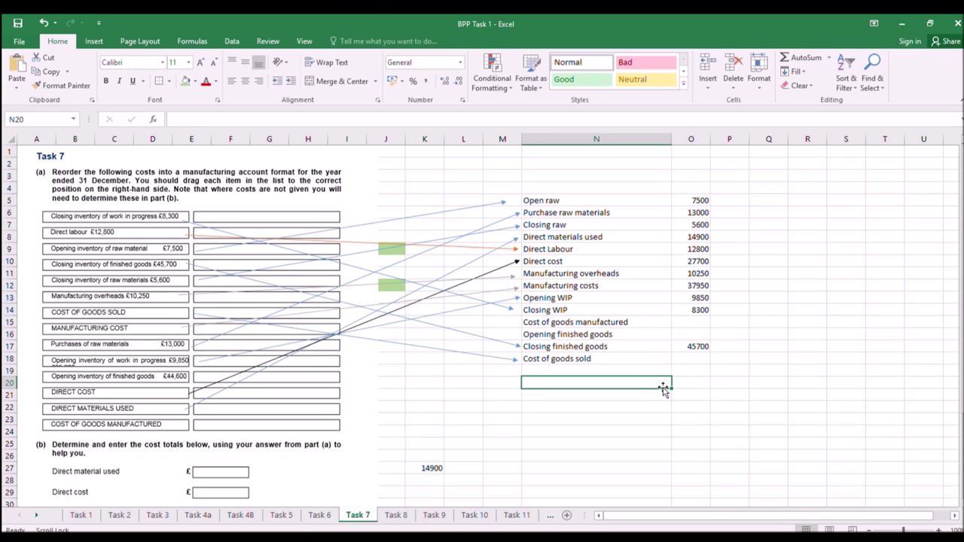
# Redirect an arrow to the finished goods lines and enter 44600 for Opening finished goods.
pyautogui.click(469, 309)
pyautogui.moveTo(468, 312)
pyautogui.mouseDown()
pyautogui.moveTo(472, 334)
pyautogui.moveTo(454, 338)
pyautogui.moveTo(456, 323)
pyautogui.mouseUp()
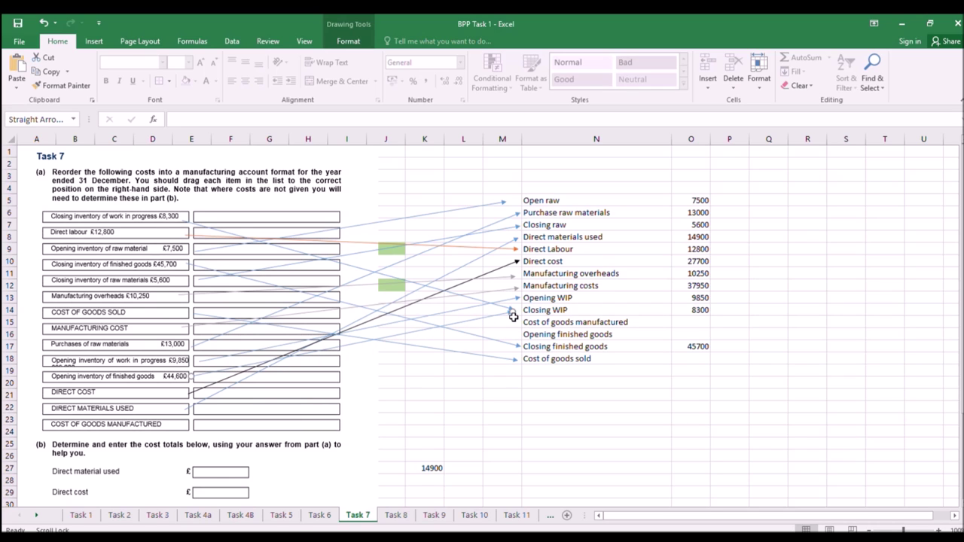
pyautogui.moveTo(512, 316); pyautogui.dragTo(524, 342)
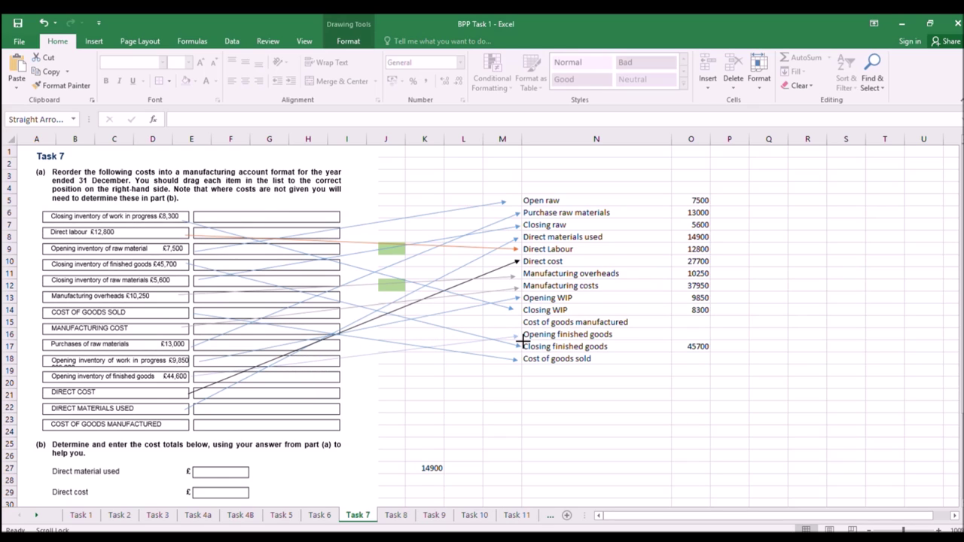
pyautogui.moveTo(524, 341); pyautogui.dragTo(524, 342)
pyautogui.click(686, 336)
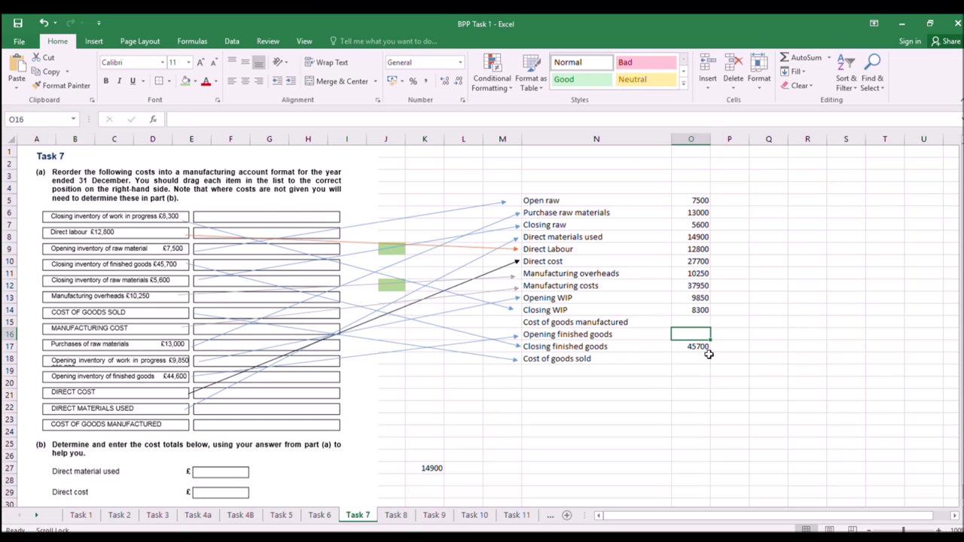
pyautogui.write('44600')
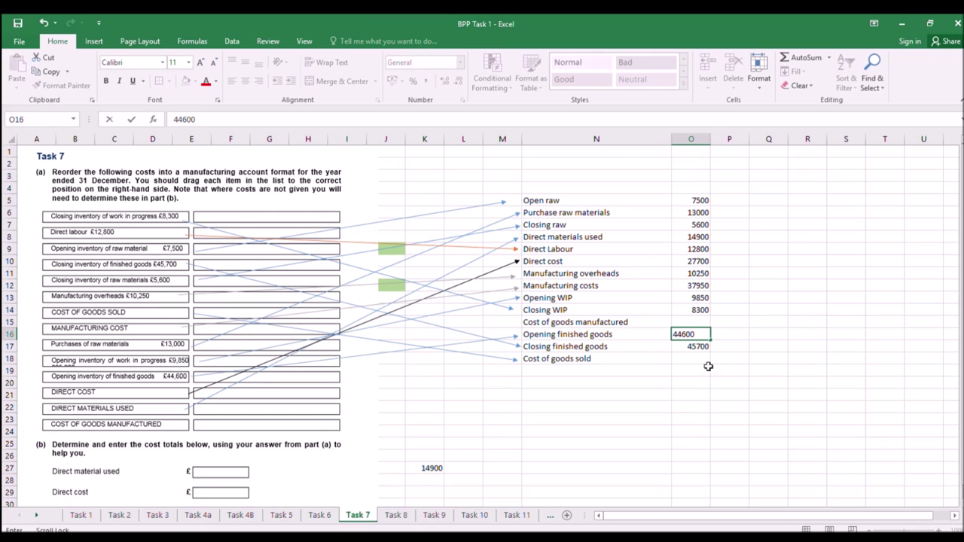
pyautogui.click(693, 395)
pyautogui.click(705, 323)
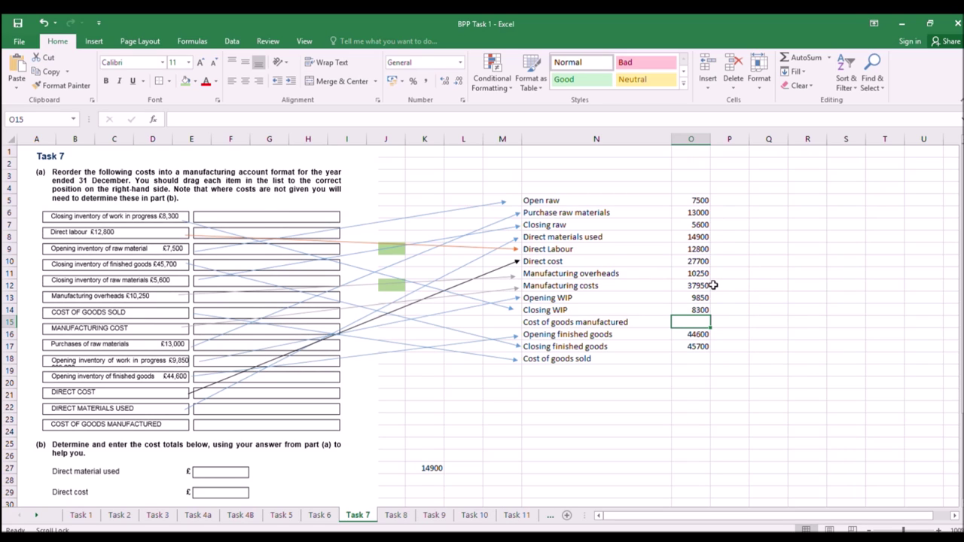
# Enter =O12+O13-O14 in O15, giving cost of goods manufactured 39500.
pyautogui.write('=')
pyautogui.click(707, 288)
pyautogui.write('+')
pyautogui.click(704, 298)
pyautogui.write('-')
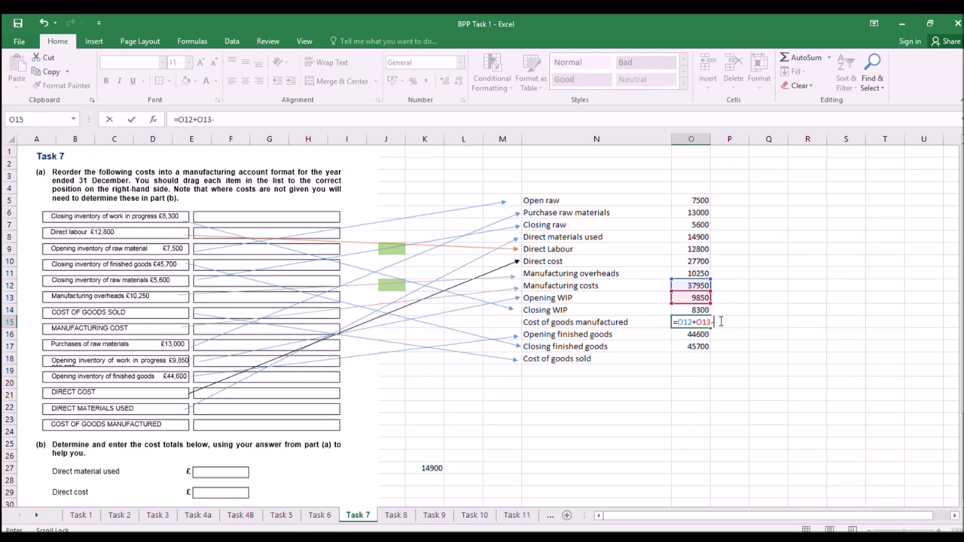
pyautogui.click(700, 310)
pyautogui.press('Return')
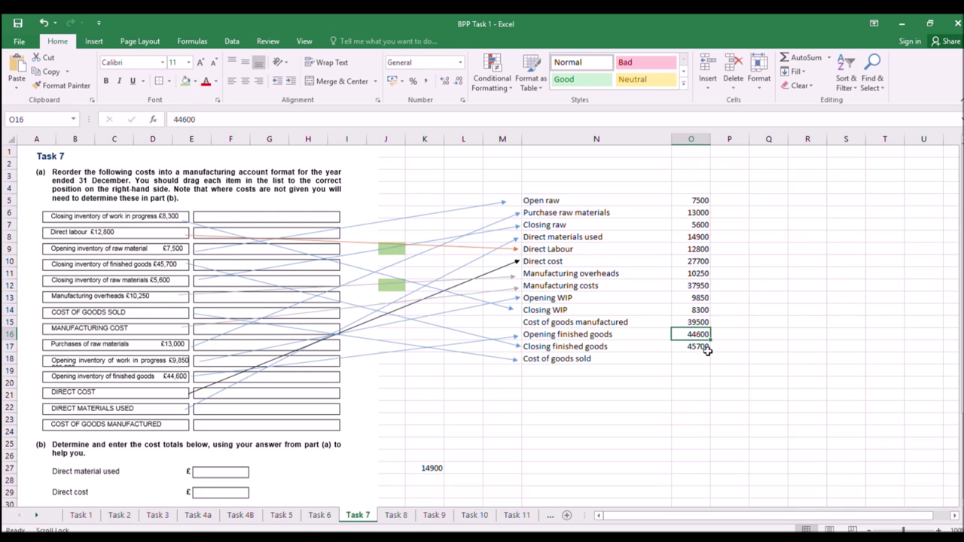
# Enter =O15+O16-O17 in O18, giving cost of goods sold 38400.
pyautogui.click(701, 358)
pyautogui.write('=')
pyautogui.click(692, 322)
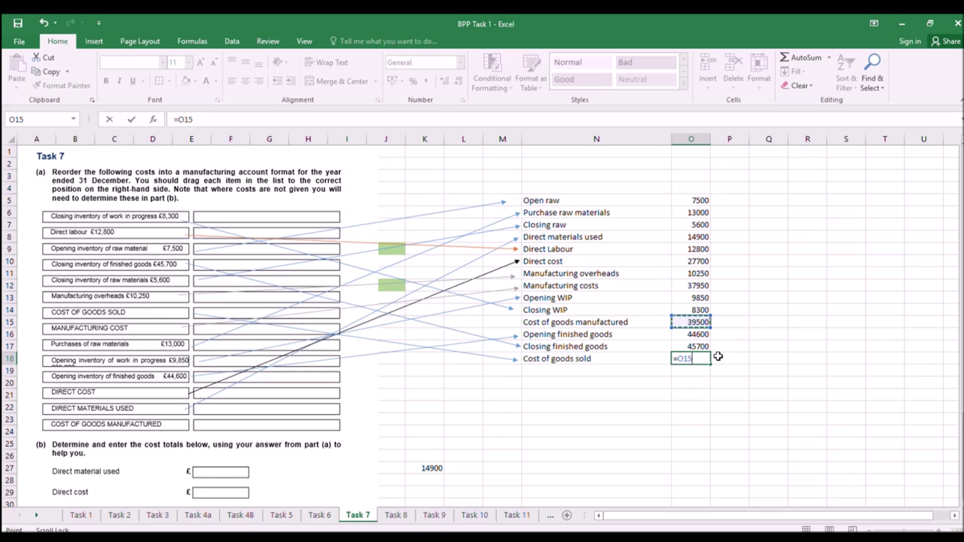
pyautogui.click(700, 335)
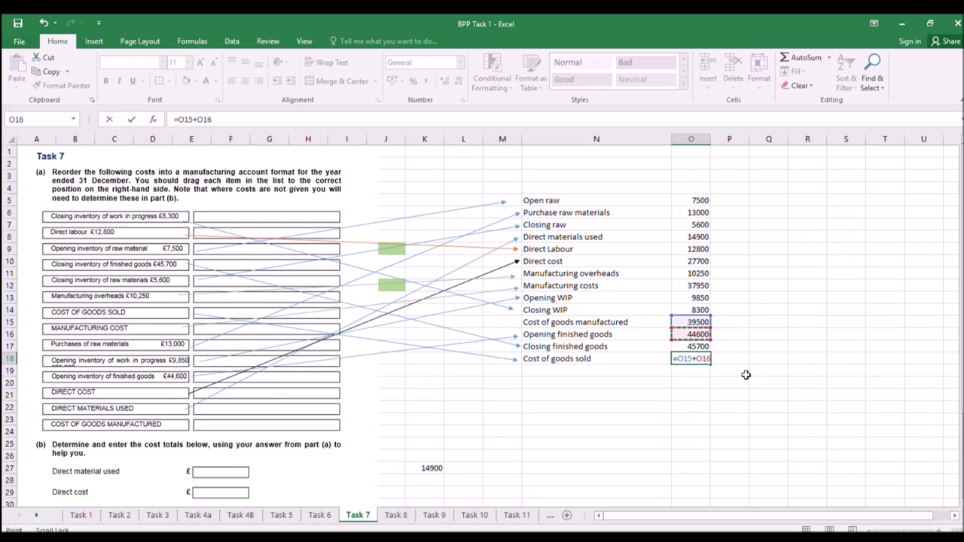
pyautogui.write('-')
pyautogui.click(703, 348)
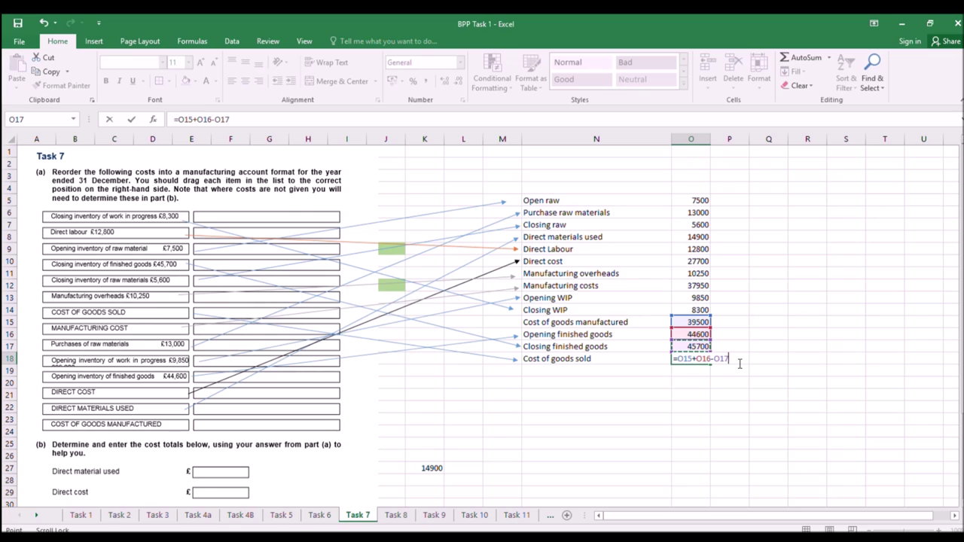
pyautogui.press('Return')
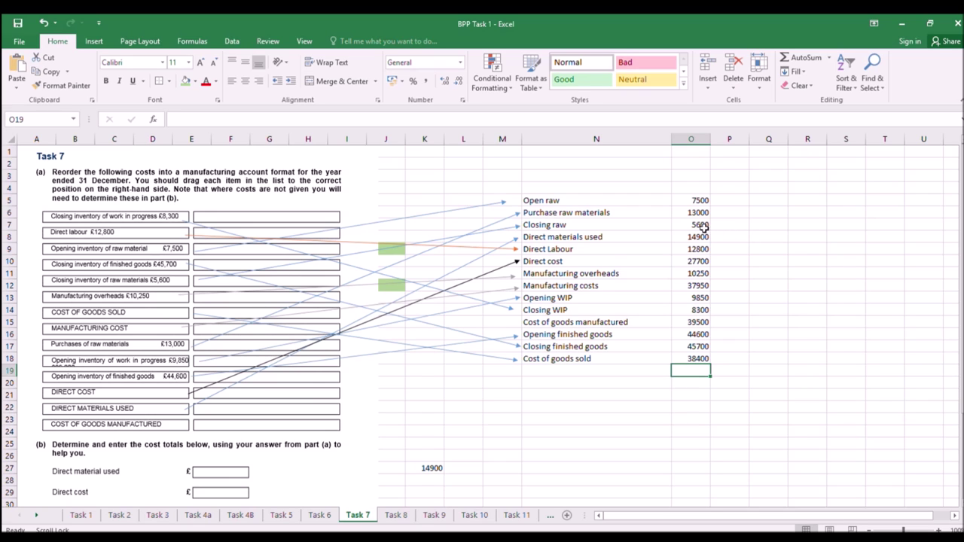
# Highlight the Task 7 cost lines from Open raw materials through WIP and finished goods.
pyautogui.click(564, 201)
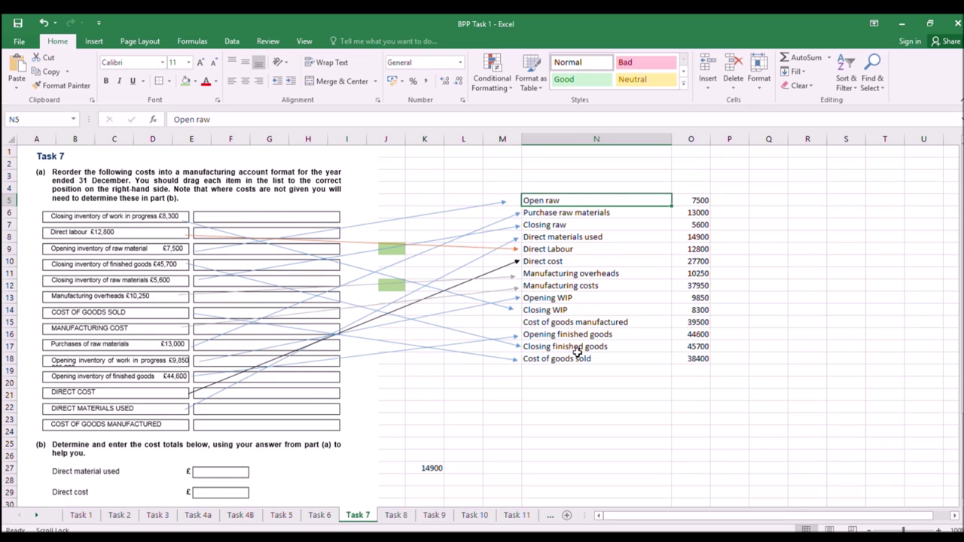
pyautogui.moveTo(565, 200); pyautogui.dragTo(558, 273)
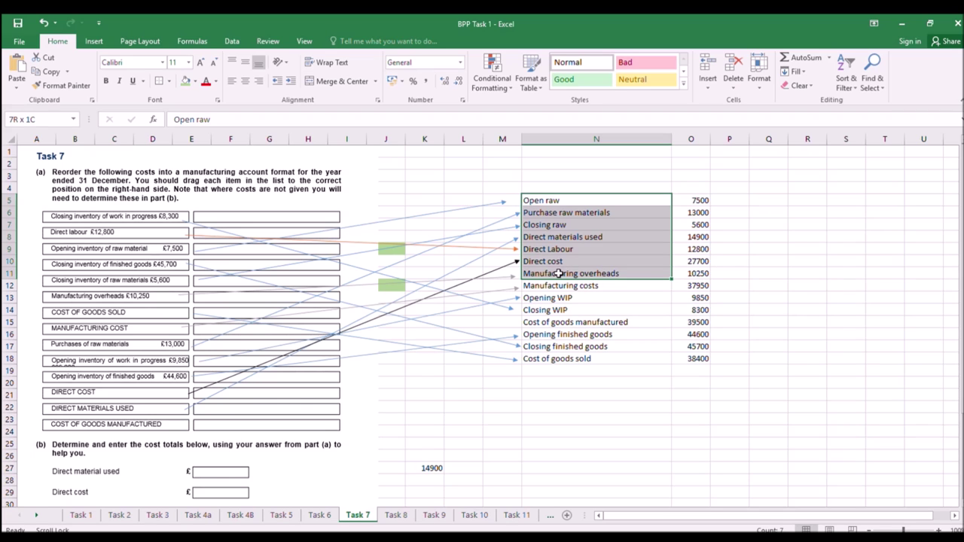
pyautogui.moveTo(557, 274); pyautogui.dragTo(560, 310)
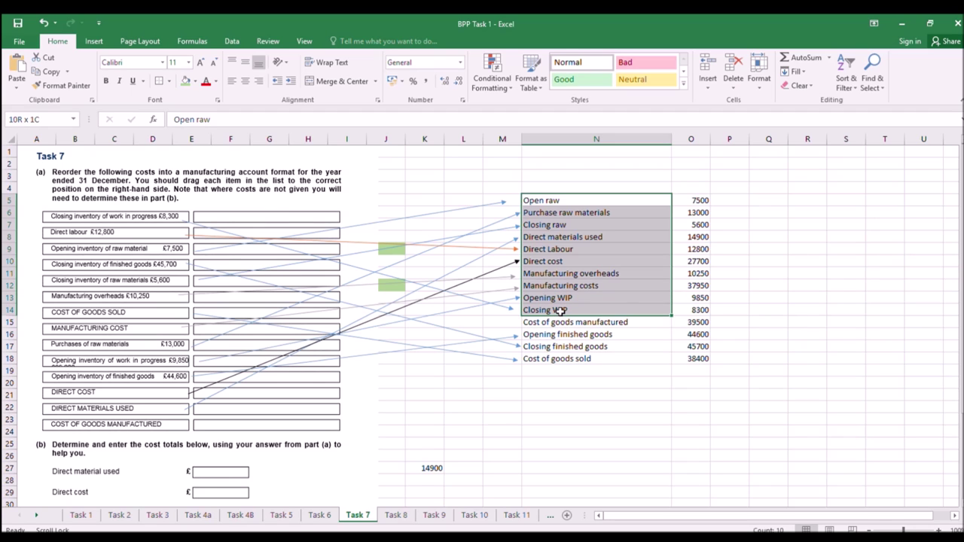
pyautogui.moveTo(561, 310); pyautogui.dragTo(692, 345)
pyautogui.click(556, 321)
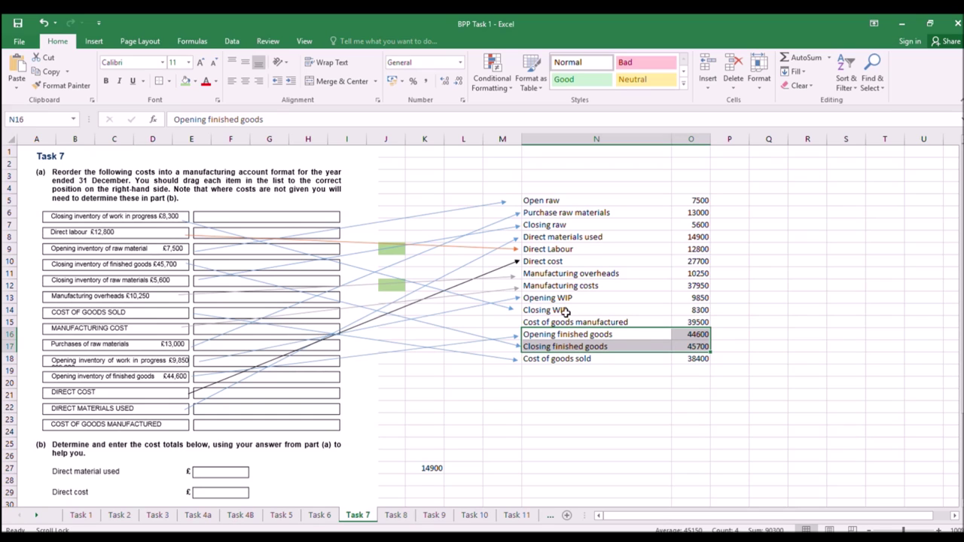
pyautogui.moveTo(566, 323); pyautogui.dragTo(681, 322)
pyautogui.moveTo(624, 333); pyautogui.dragTo(684, 342)
pyautogui.moveTo(555, 297); pyautogui.dragTo(702, 310)
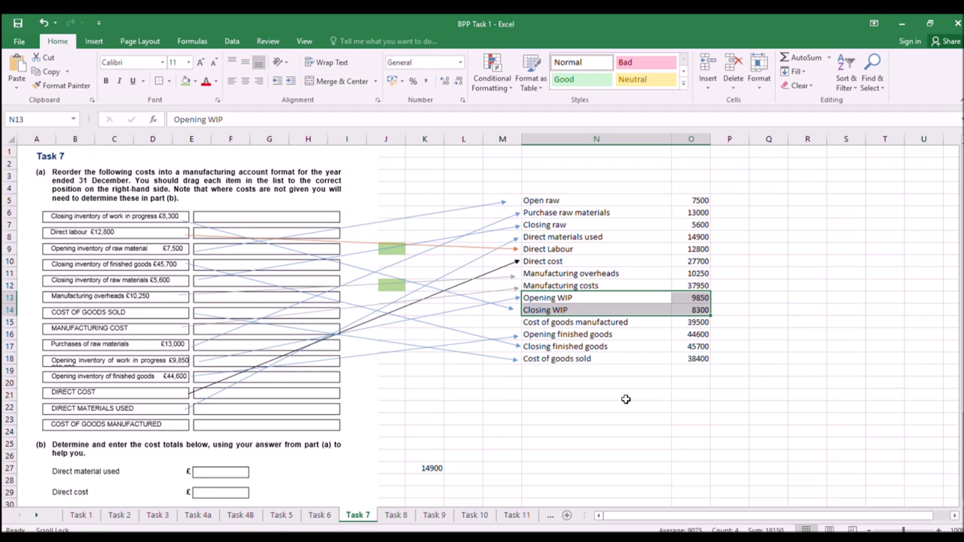
# Re-highlight the raw material, WIP and finished goods figures, then clear the selection at N22.
pyautogui.moveTo(562, 199); pyautogui.dragTo(692, 207)
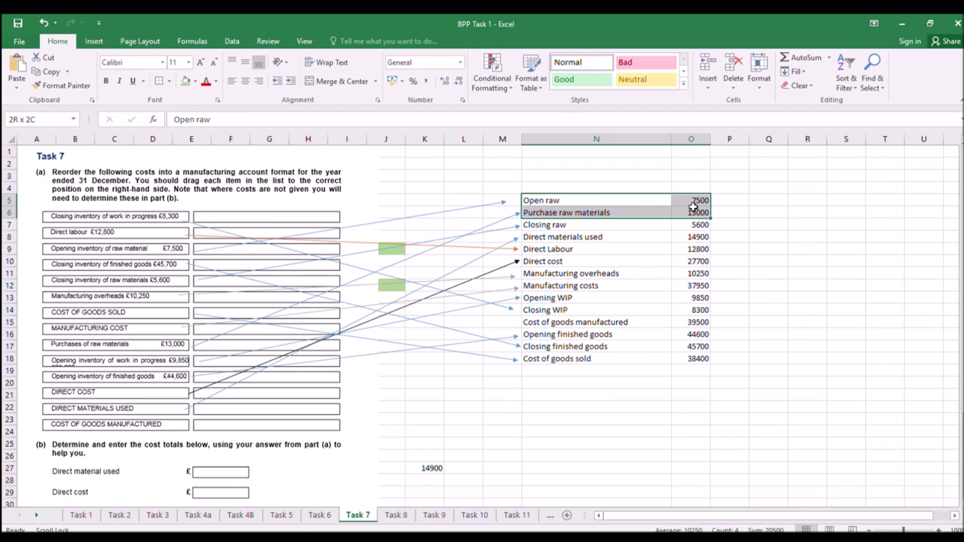
pyautogui.moveTo(693, 206); pyautogui.dragTo(693, 207)
pyautogui.moveTo(566, 297); pyautogui.dragTo(692, 309)
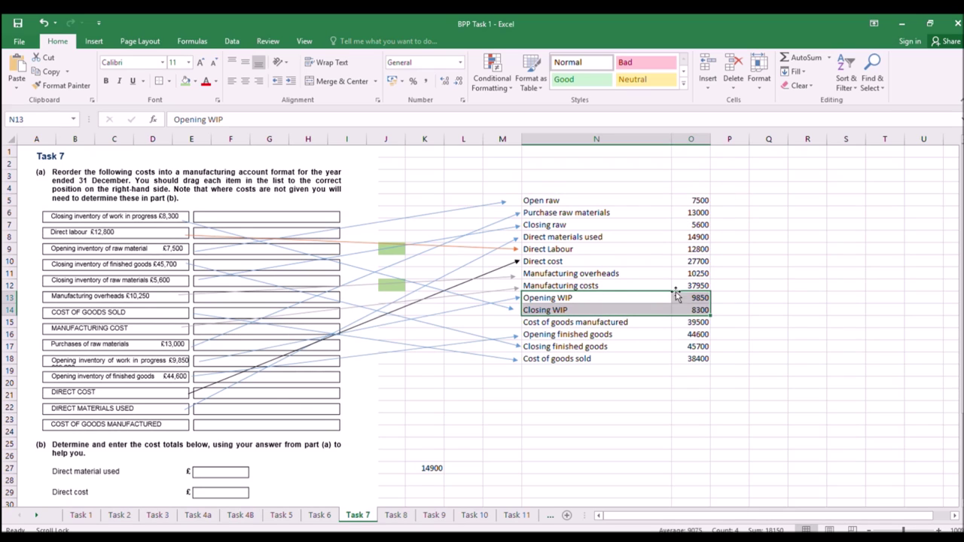
pyautogui.click(578, 249)
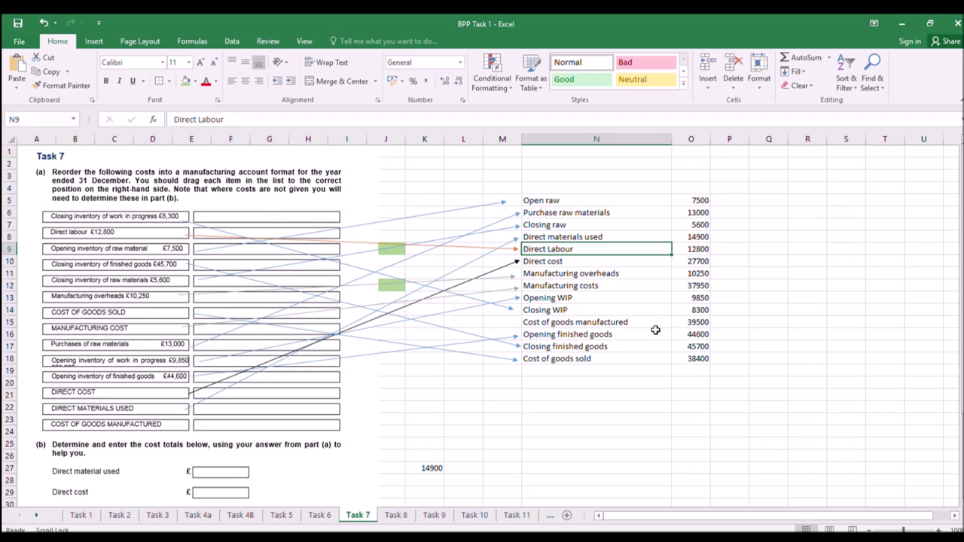
pyautogui.moveTo(620, 334); pyautogui.dragTo(688, 355)
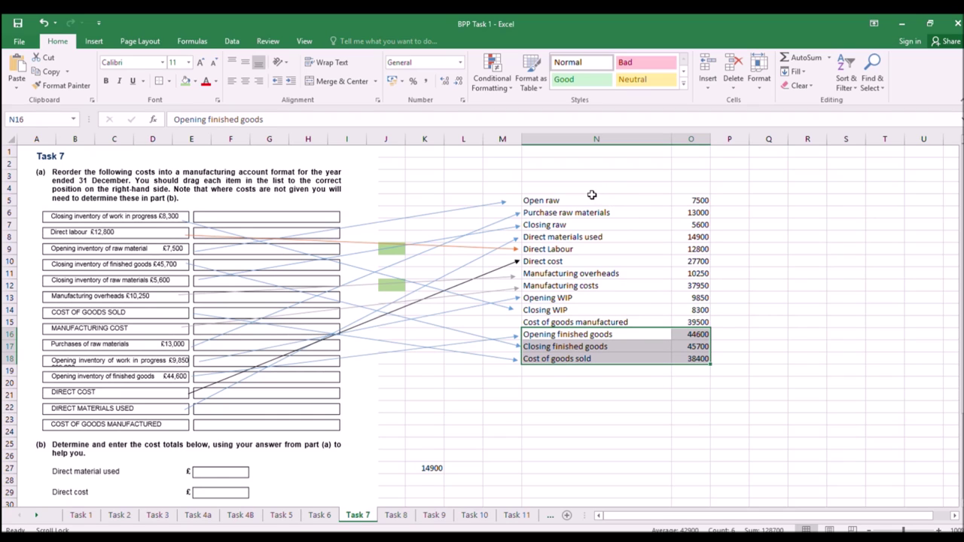
pyautogui.moveTo(583, 199); pyautogui.dragTo(688, 219)
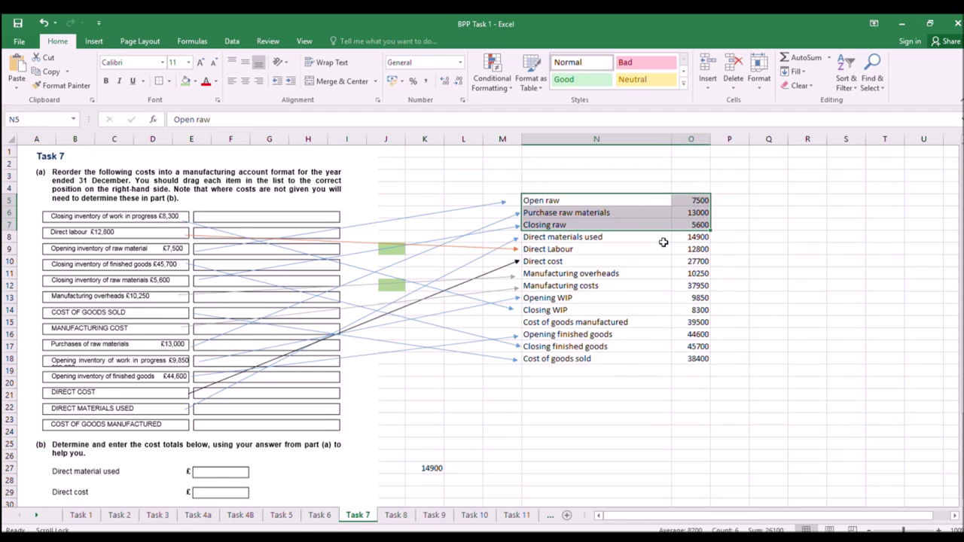
pyautogui.moveTo(565, 238); pyautogui.dragTo(686, 309)
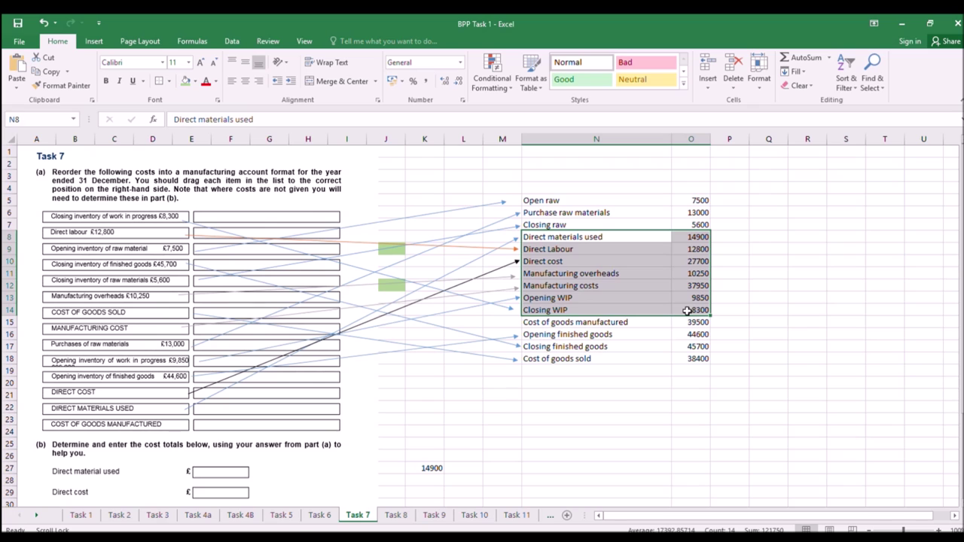
pyautogui.moveTo(619, 336); pyautogui.dragTo(686, 359)
pyautogui.click(618, 407)
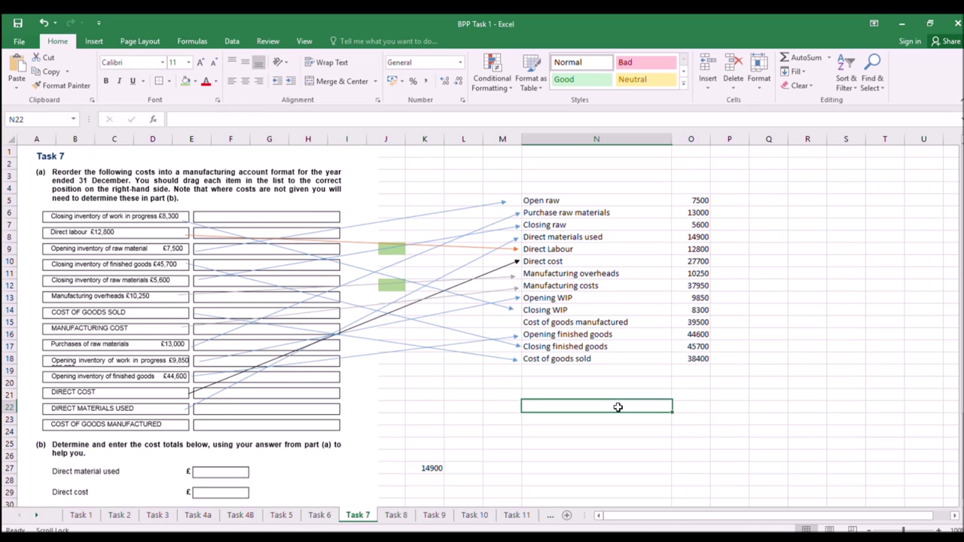
# Enter direct cost 27700 in K29 and manufacturing cost 37950 in K30.
pyautogui.scroll(-1, 434, 486)
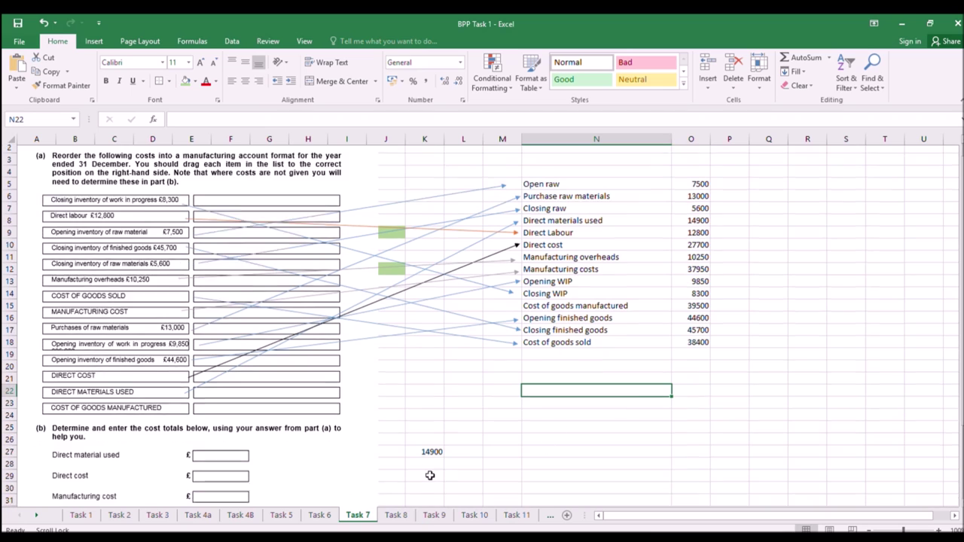
pyautogui.click(428, 455)
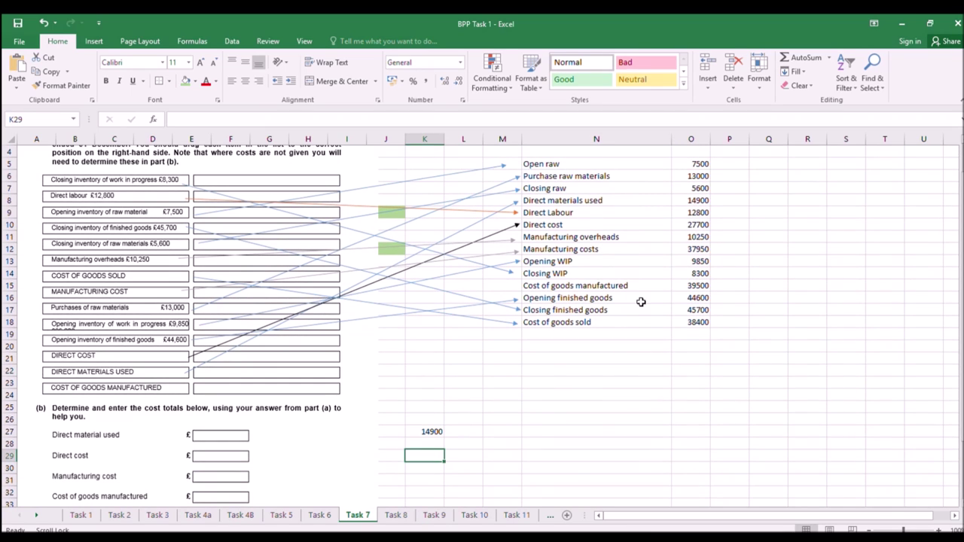
pyautogui.write('27700')
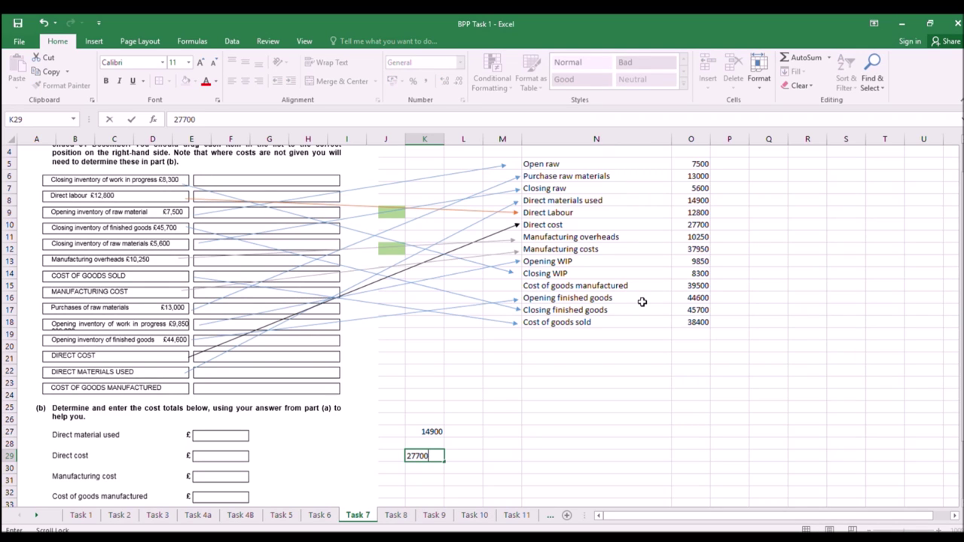
pyautogui.press('Return')
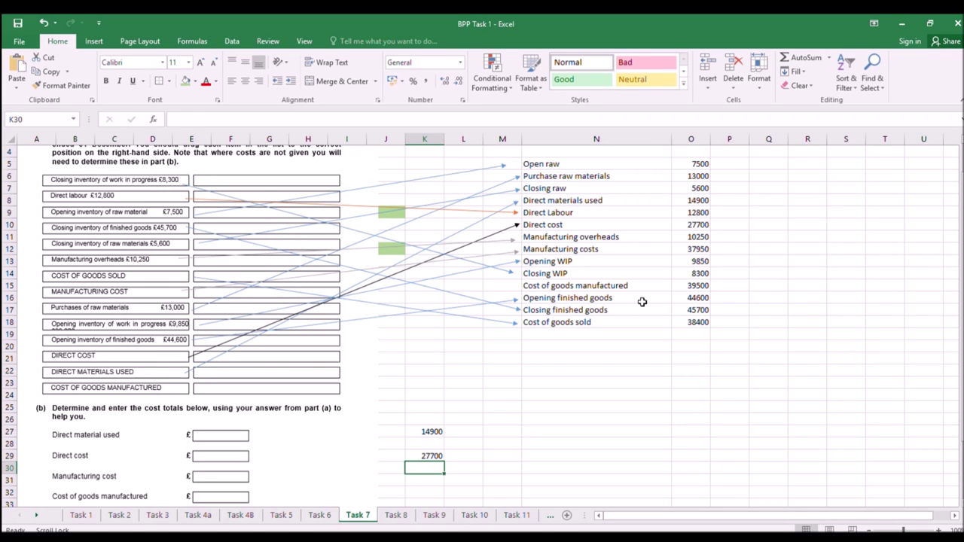
pyautogui.scroll(-1, 642, 302)
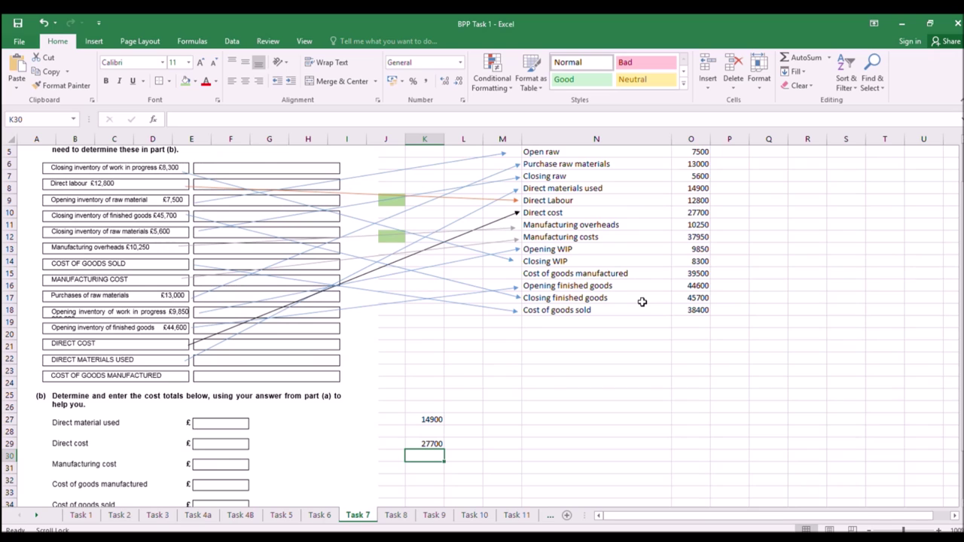
pyautogui.write('37950')
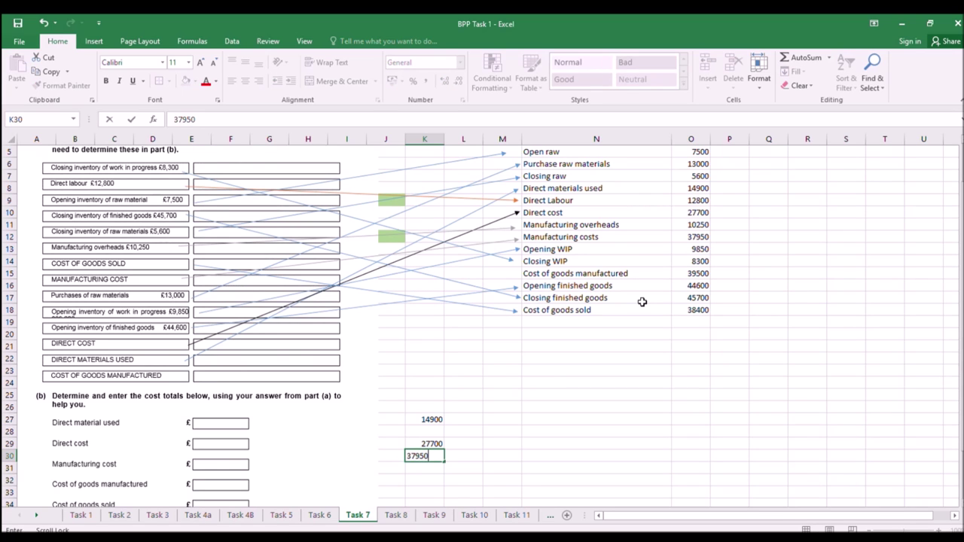
pyautogui.scroll(-1, 641, 301)
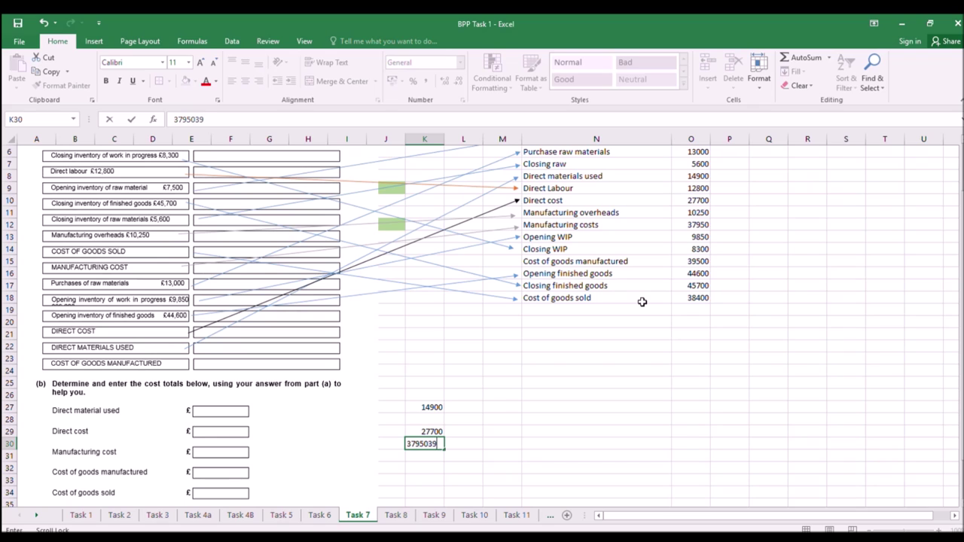
pyautogui.press('BackSpace')
pyautogui.press('BackSpace')
pyautogui.press('Return')
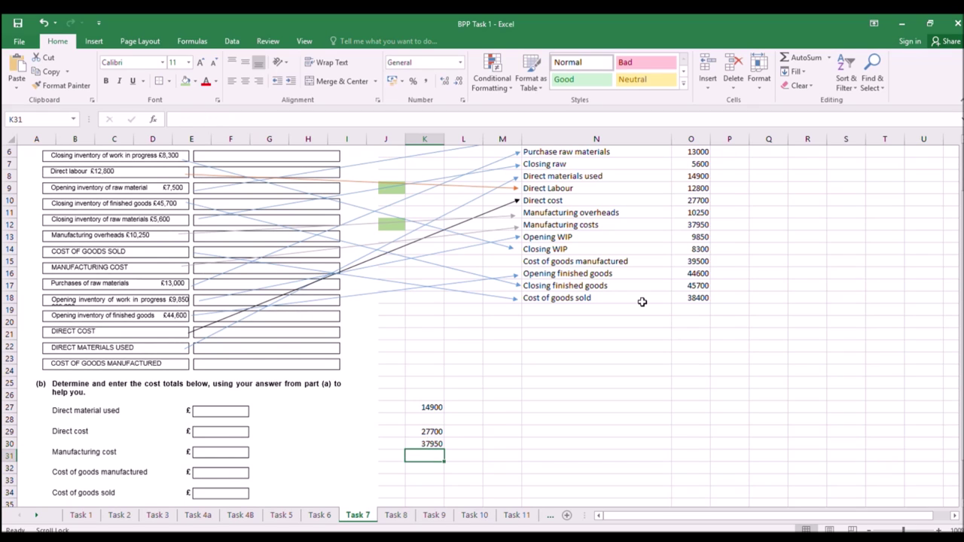
# Enter cost of goods manufactured 39500 in K32 and cost of goods sold 38400 in K34.
pyautogui.scroll(-1, 642, 302)
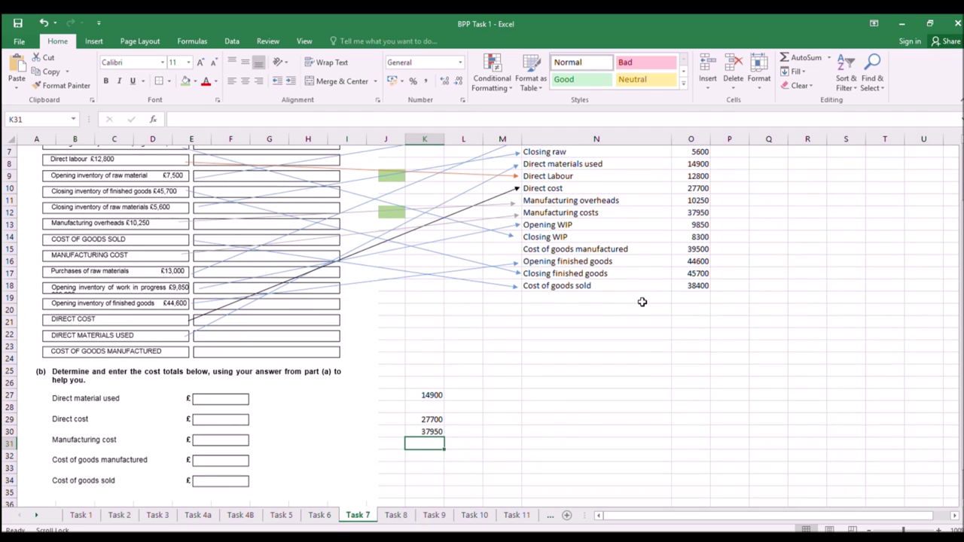
pyautogui.click(415, 462)
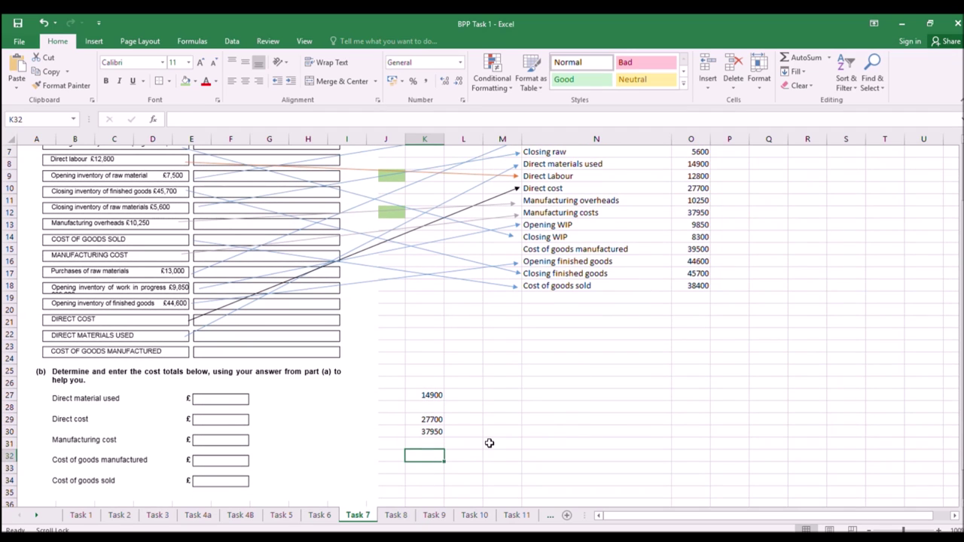
pyautogui.write('39500')
pyautogui.press('Return')
pyautogui.press('Return')
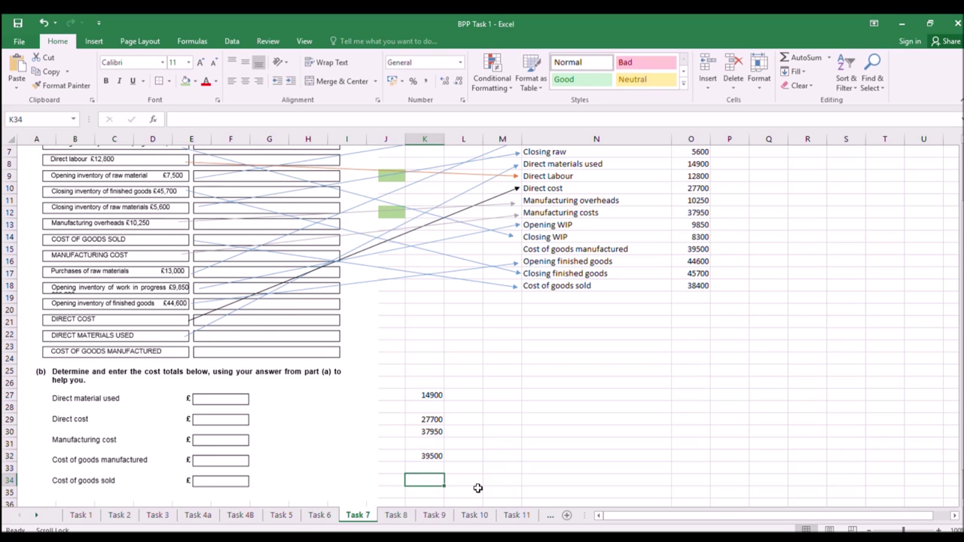
pyautogui.write('38400')
pyautogui.click(530, 478)
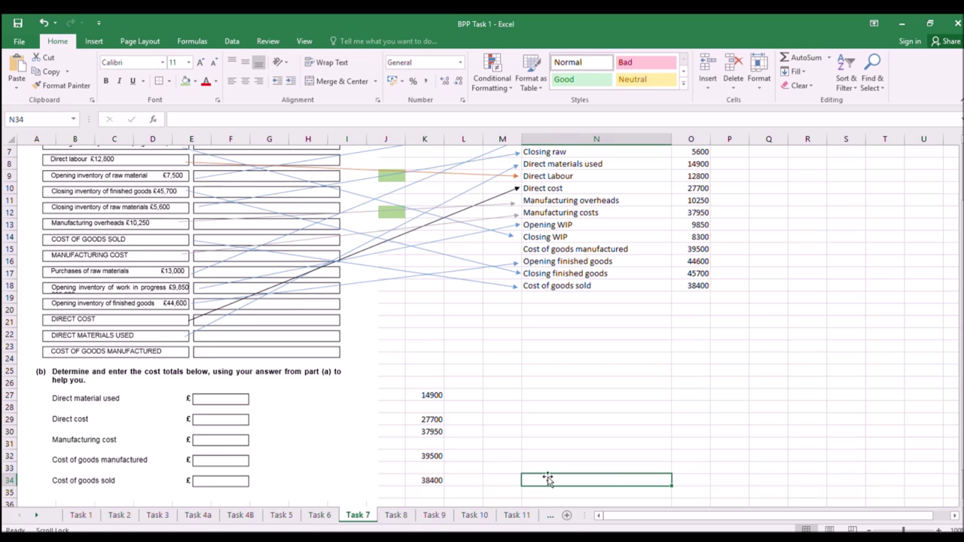
pyautogui.scroll(2, 557, 477)
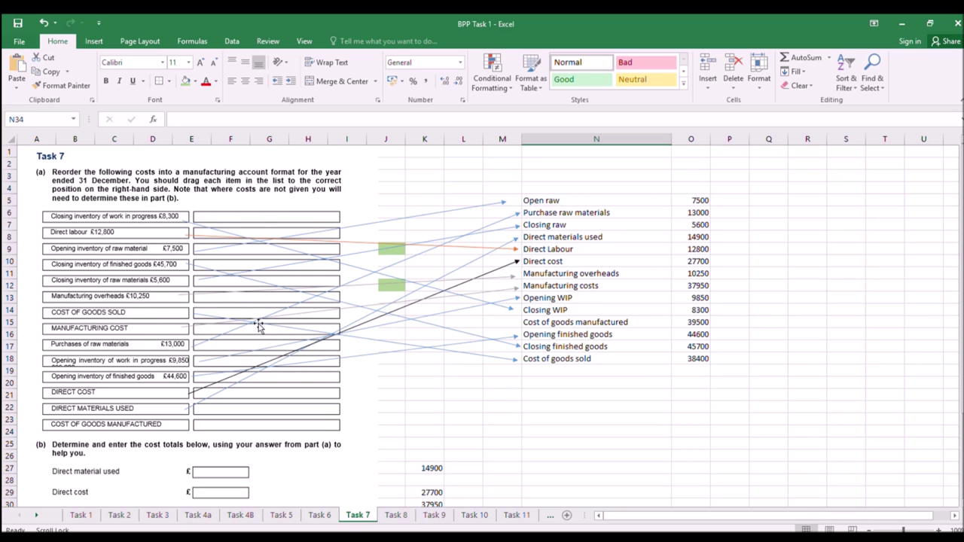
pyautogui.scroll(-1, 540, 418)
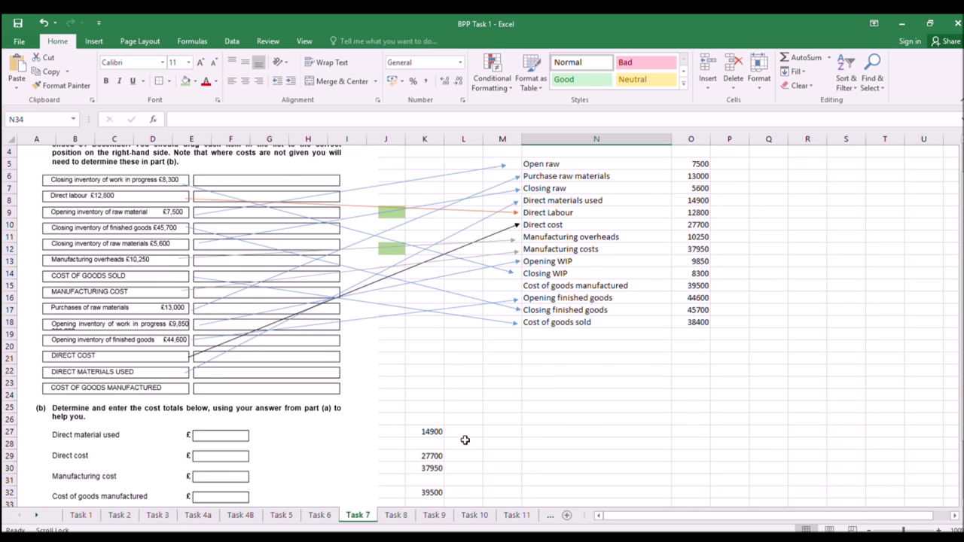
pyautogui.scroll(-1, 464, 451)
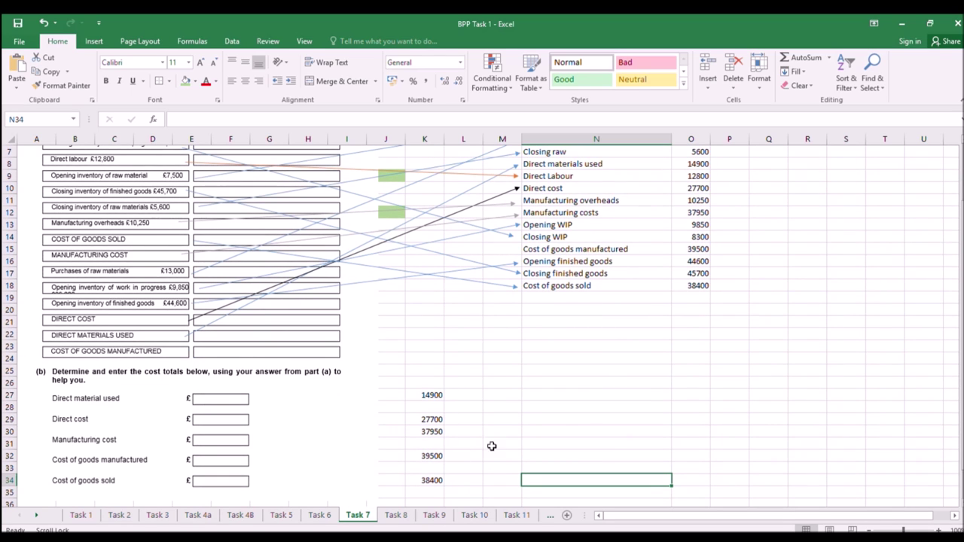
pyautogui.scroll(1, 563, 421)
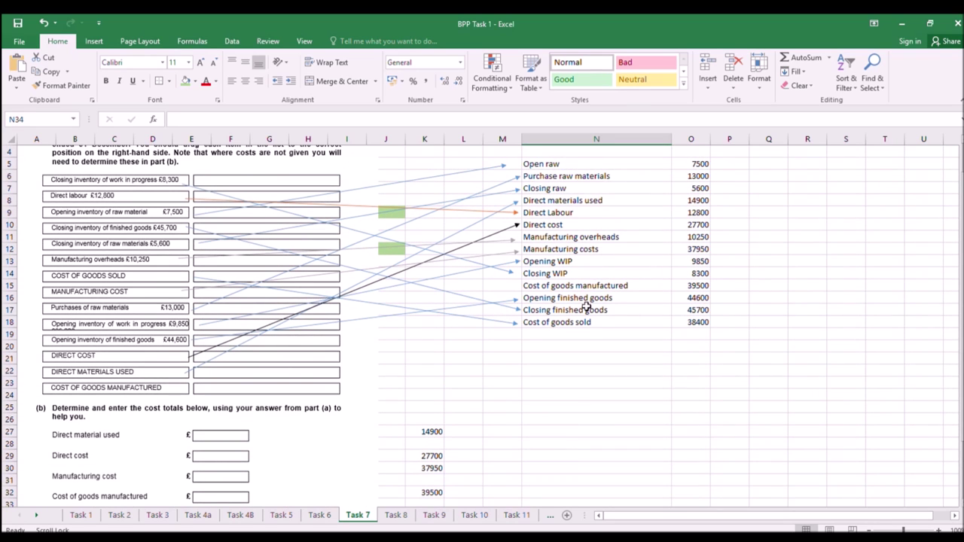
pyautogui.click(664, 372)
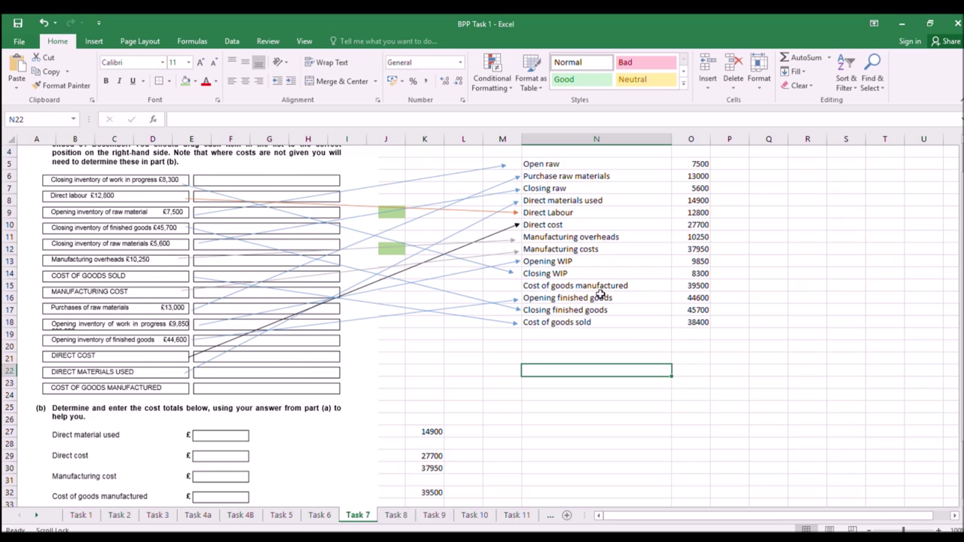
# On the Task 8 sheet, apply outside borders to cells L4, N4 and P4.
pyautogui.click(396, 515)
pyautogui.click(447, 394)
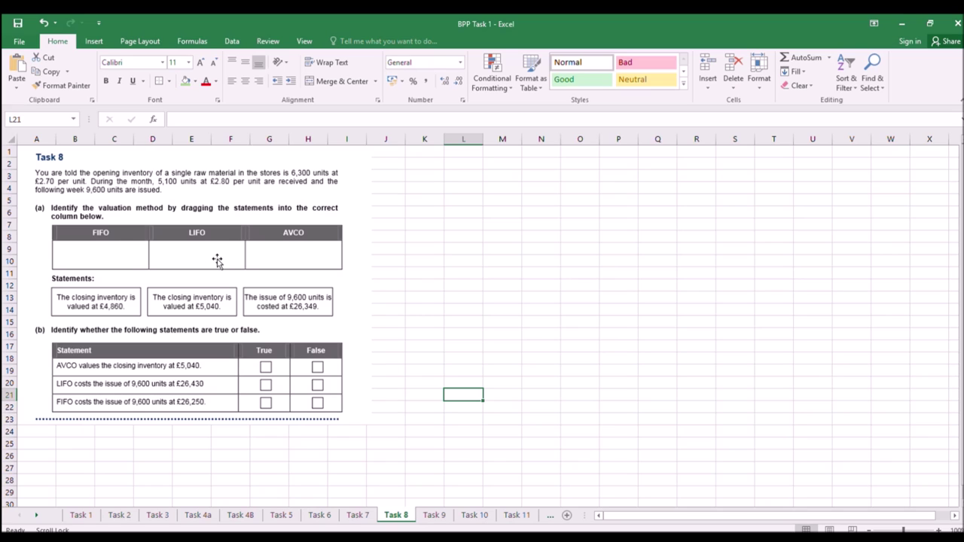
pyautogui.click(460, 186)
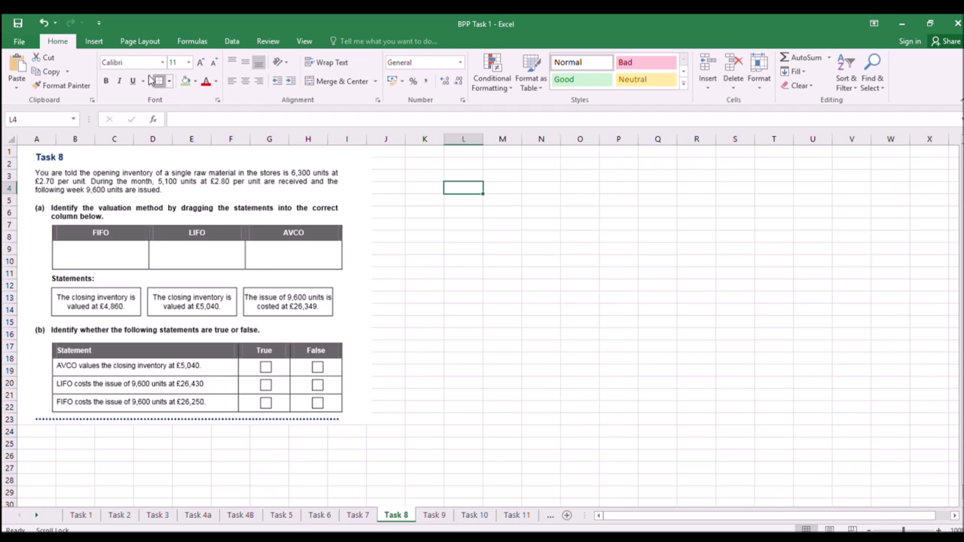
pyautogui.click(552, 186)
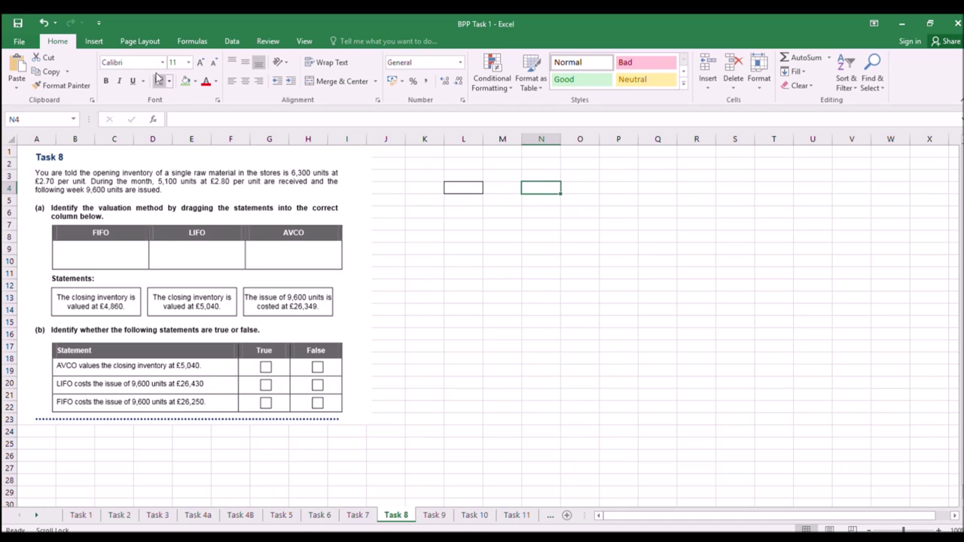
pyautogui.click(619, 187)
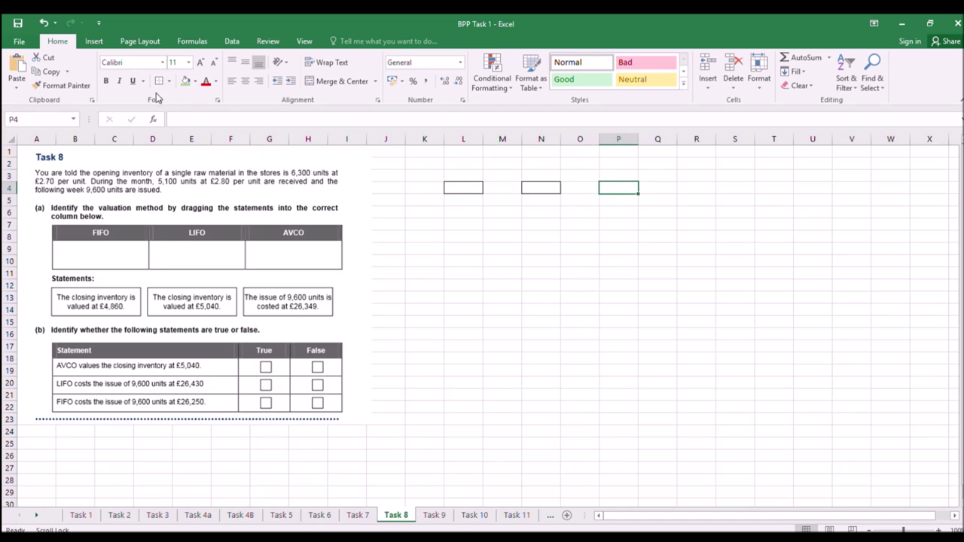
pyautogui.click(565, 286)
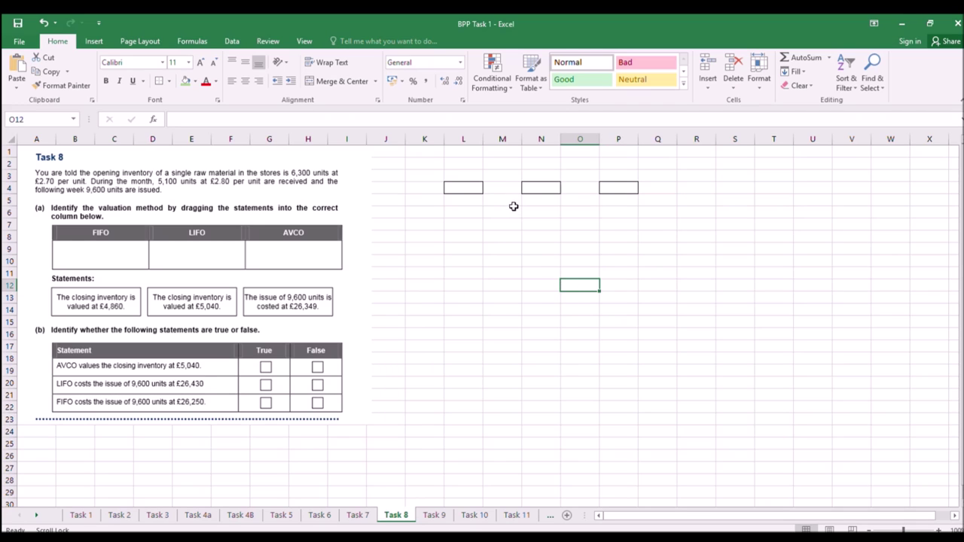
pyautogui.click(457, 177)
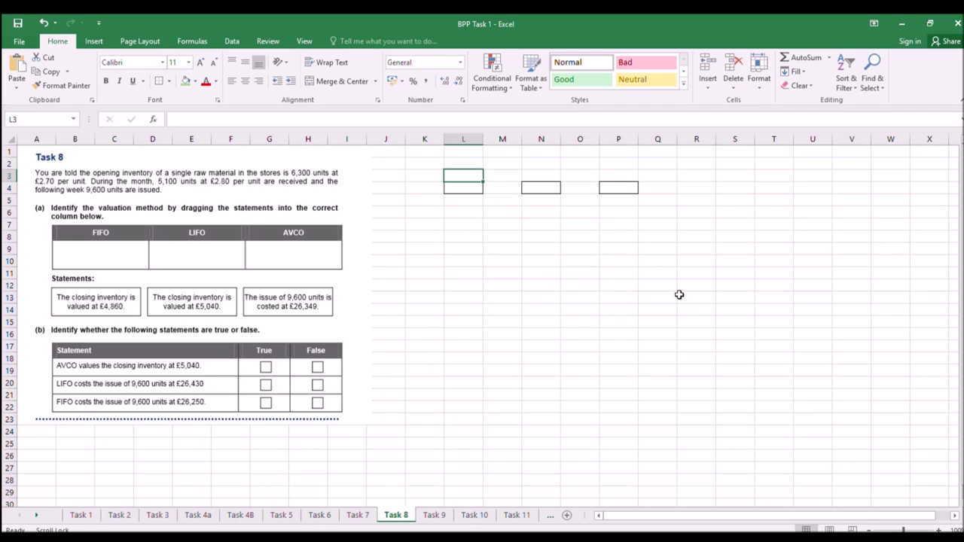
# Enter the unit quantities 6300 in L3, 5100 in N3 and 3000 in P3.
pyautogui.write('6300')
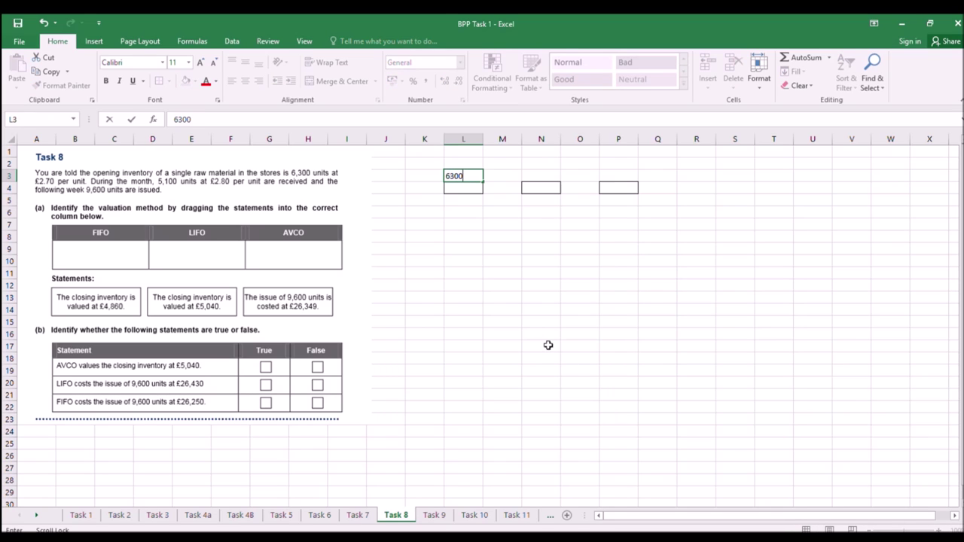
pyautogui.click(541, 296)
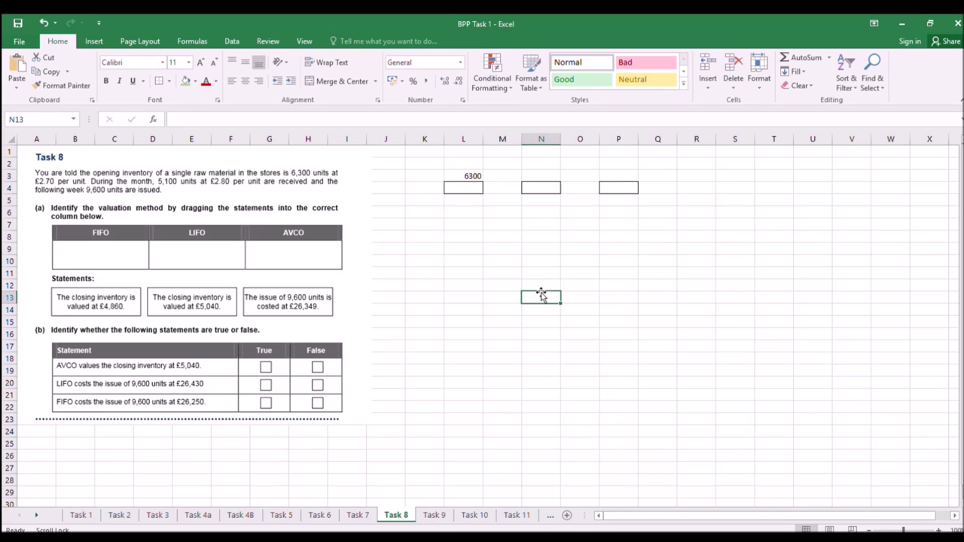
pyautogui.click(551, 178)
pyautogui.write('5100')
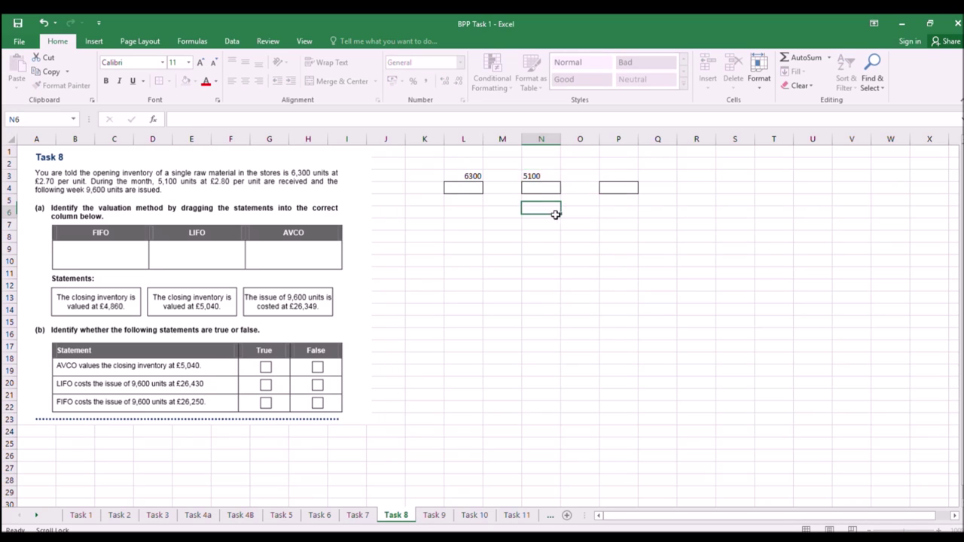
pyautogui.click(548, 179)
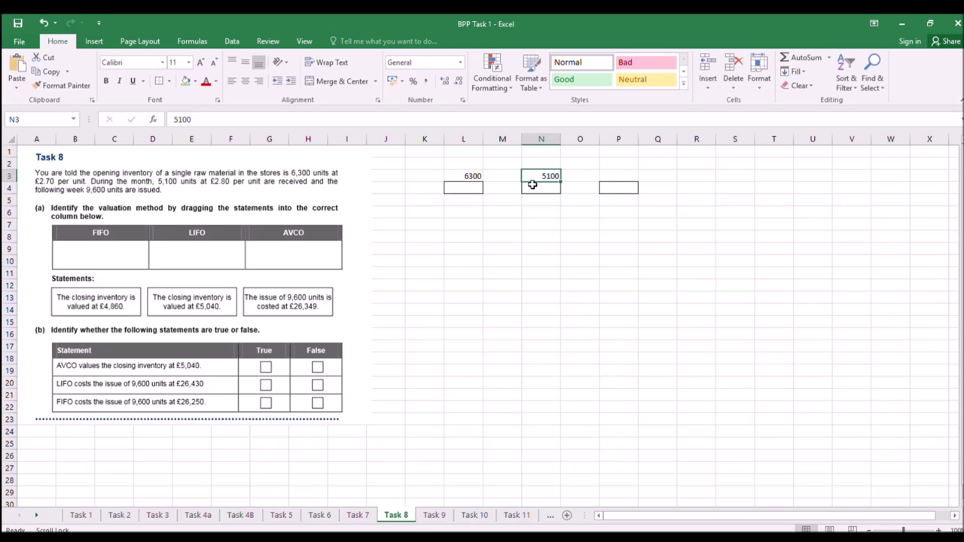
pyautogui.write('21')
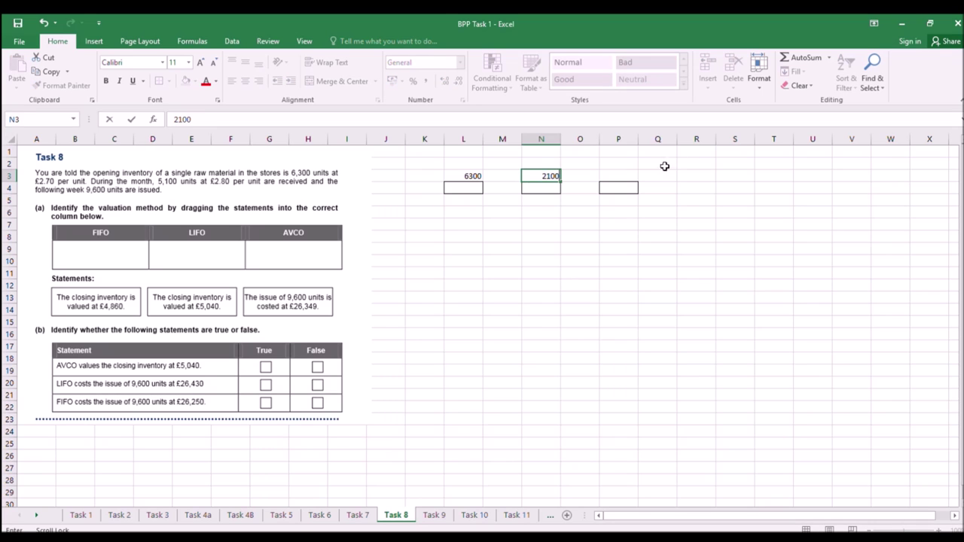
pyautogui.click(625, 176)
pyautogui.write('300')
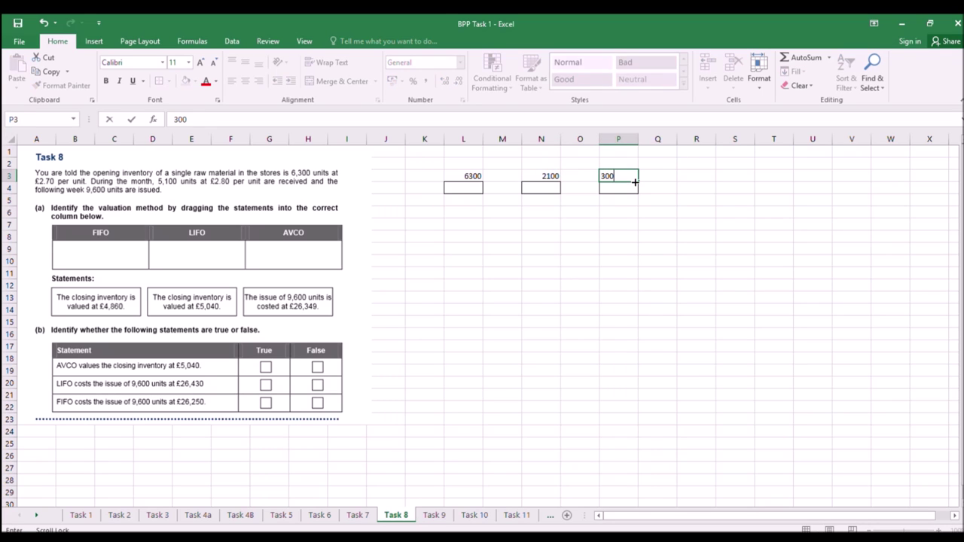
pyautogui.write('0')
pyautogui.click(636, 187)
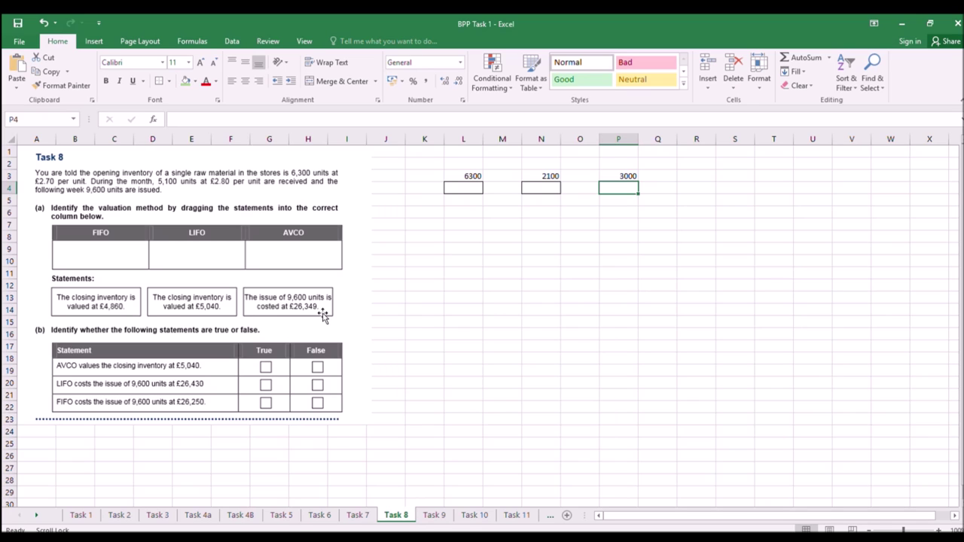
# Label K6 FIFO, clear column P, and restore 5100 in N3.
pyautogui.click(433, 216)
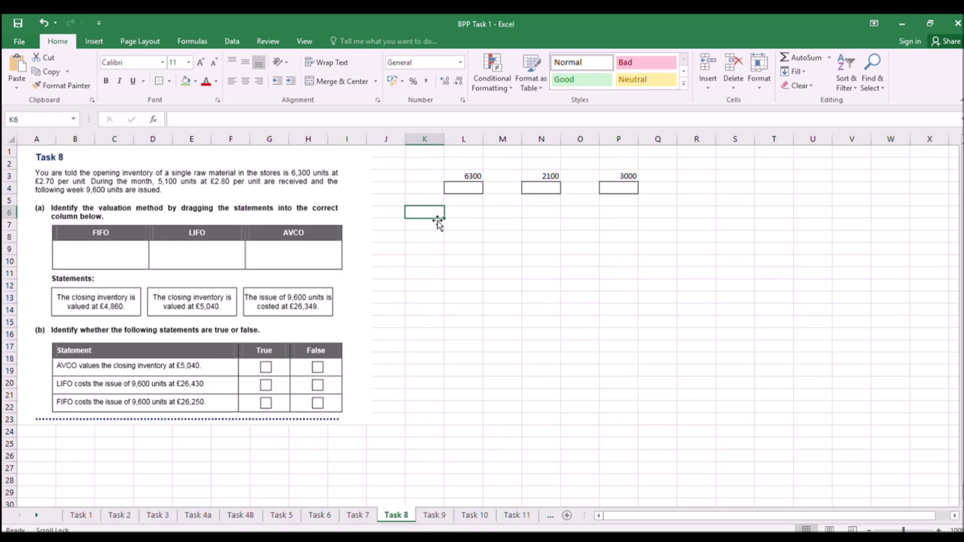
pyautogui.write('FIFO')
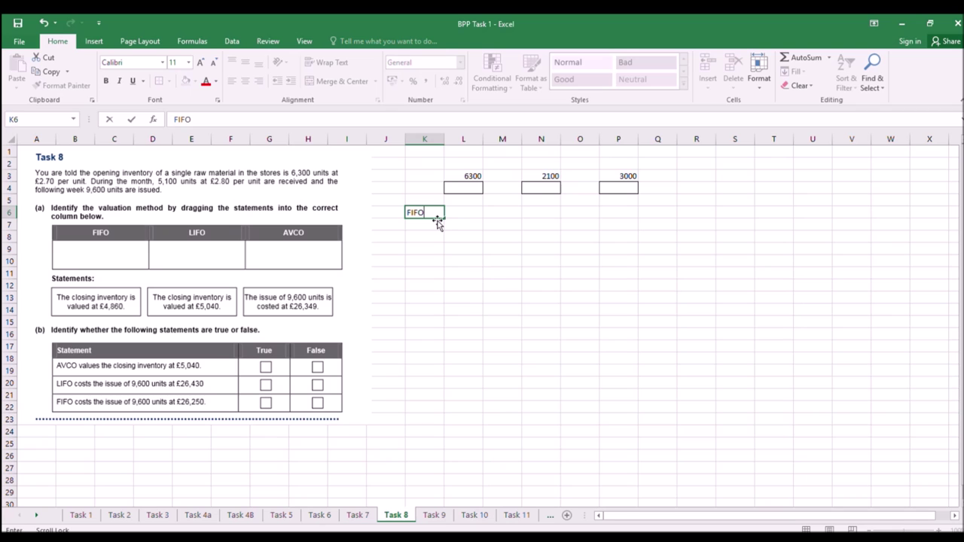
pyautogui.click(477, 238)
pyautogui.click(628, 145)
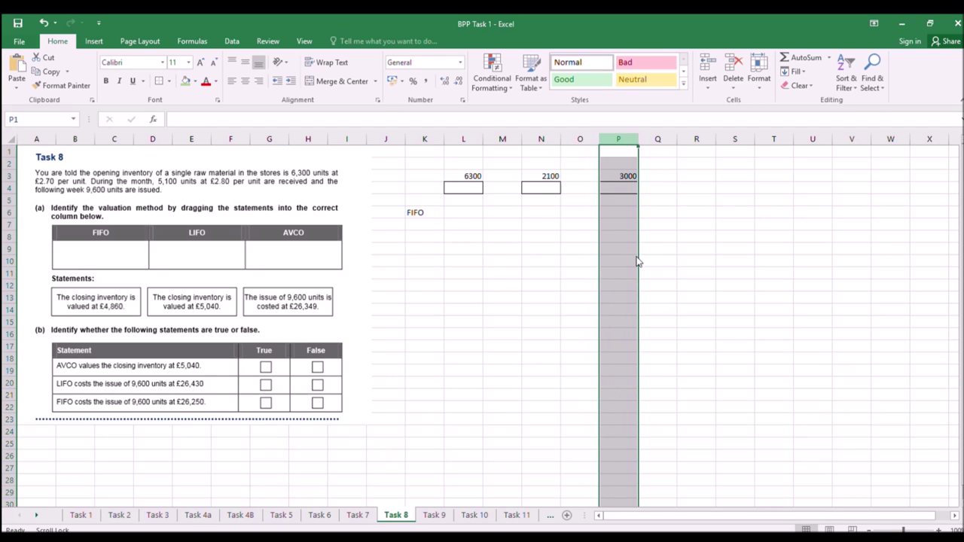
pyautogui.press('Delete')
pyautogui.click(548, 178)
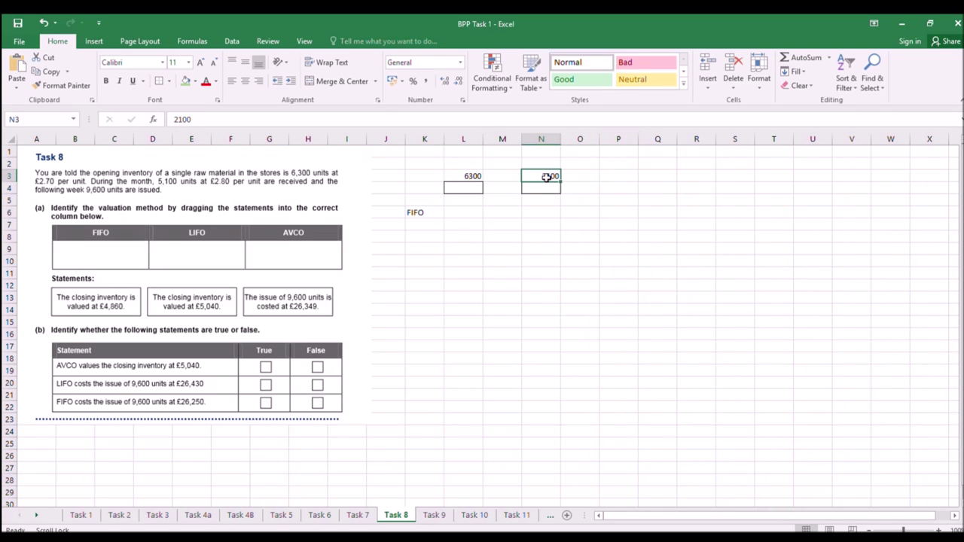
pyautogui.write('5100')
pyautogui.press('Return')
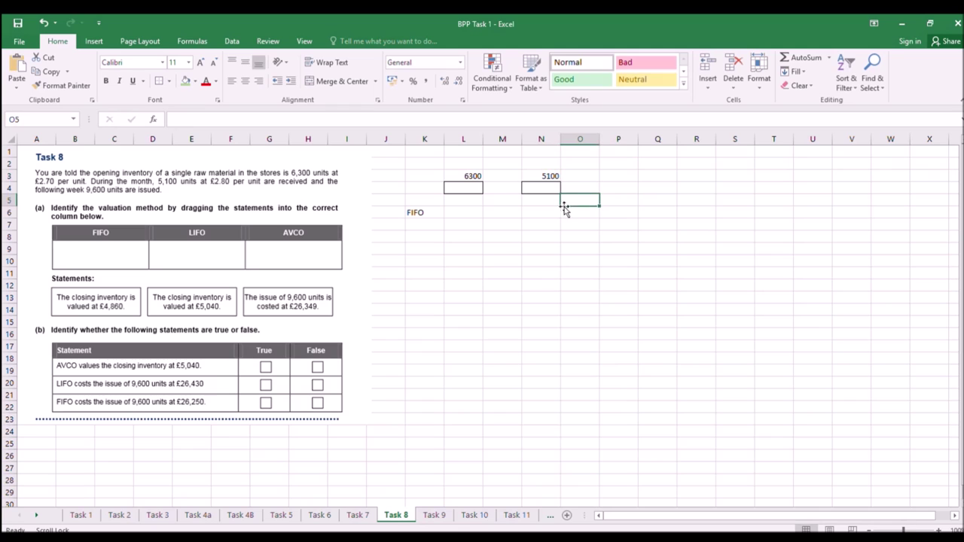
# Value opening units at 17010 (=6300*2.70) in L4 and receipts at 14280 in N4.
pyautogui.click(470, 189)
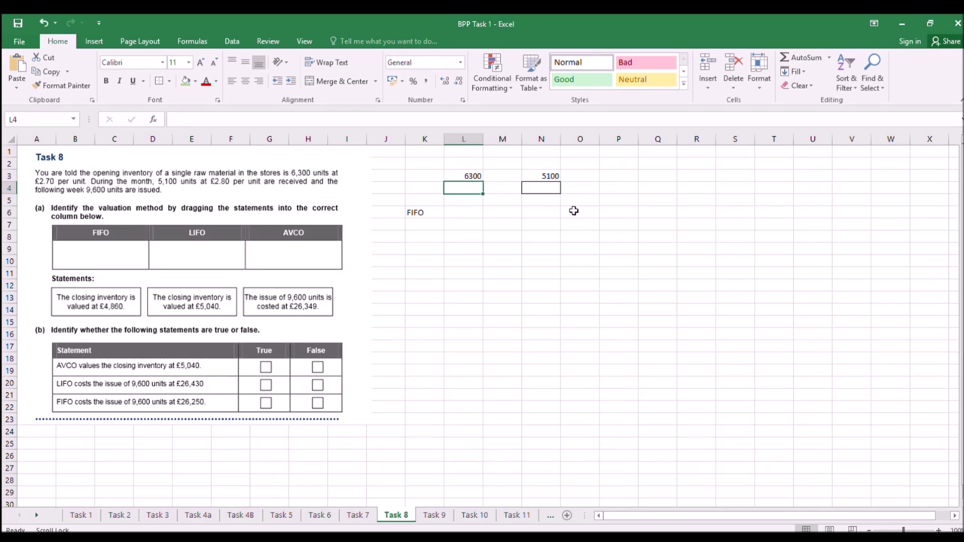
pyautogui.write('=')
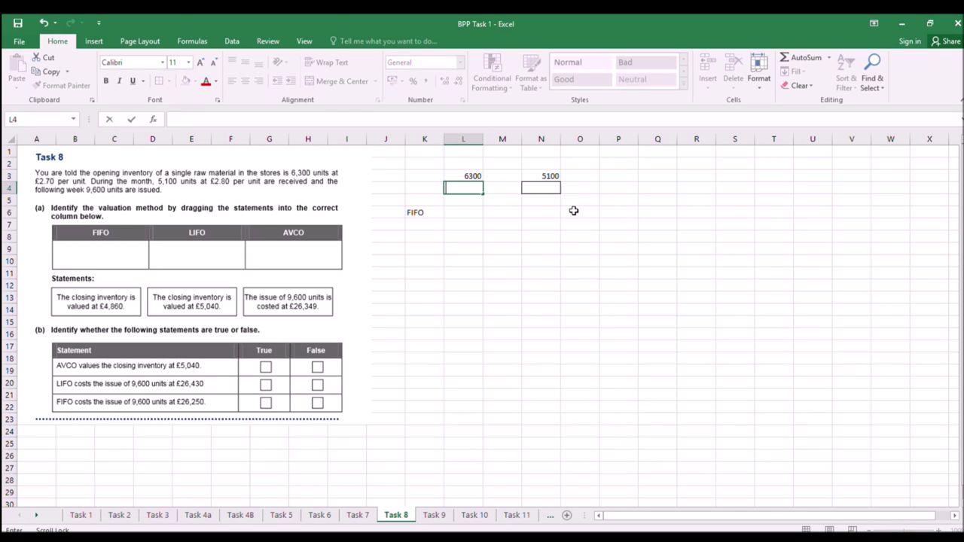
pyautogui.write('63')
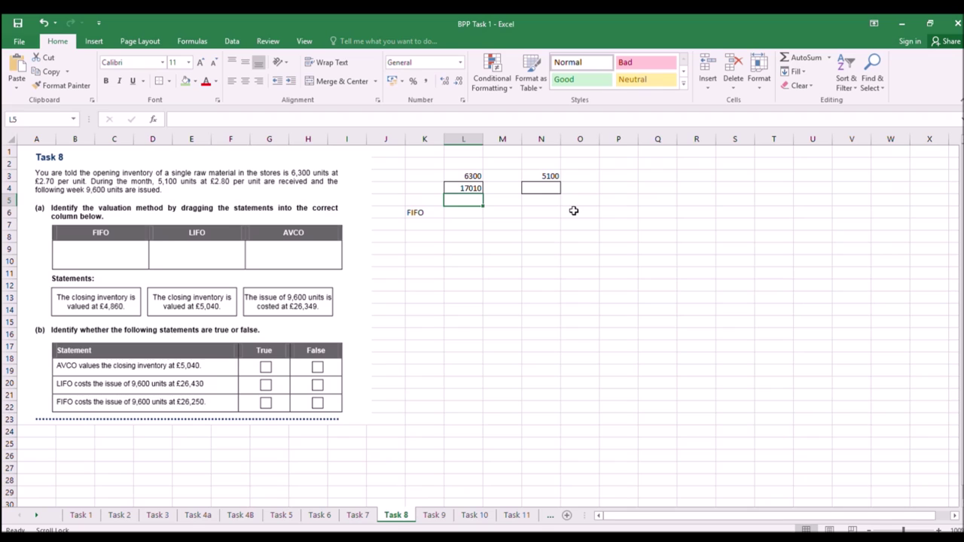
pyautogui.click(544, 188)
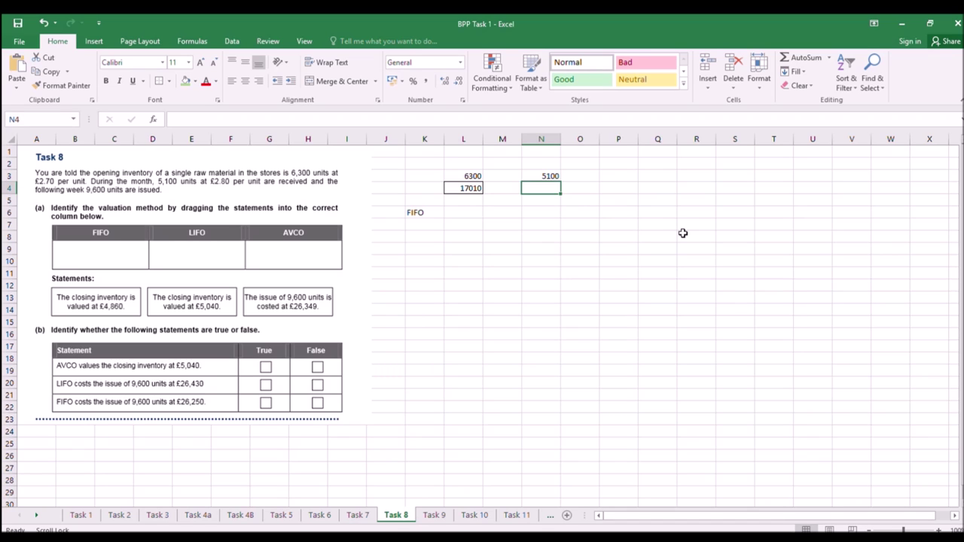
pyautogui.write('=5100*2.8')
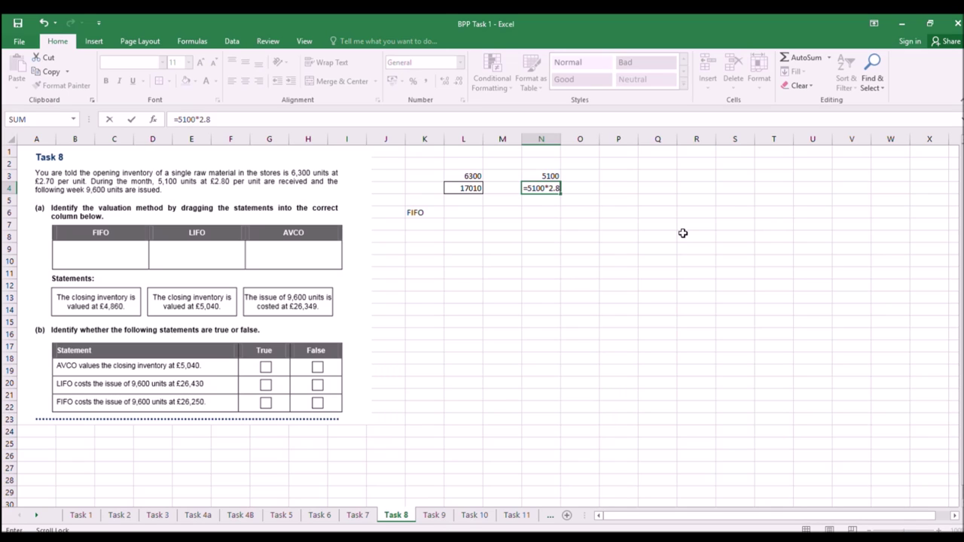
pyautogui.press('Return')
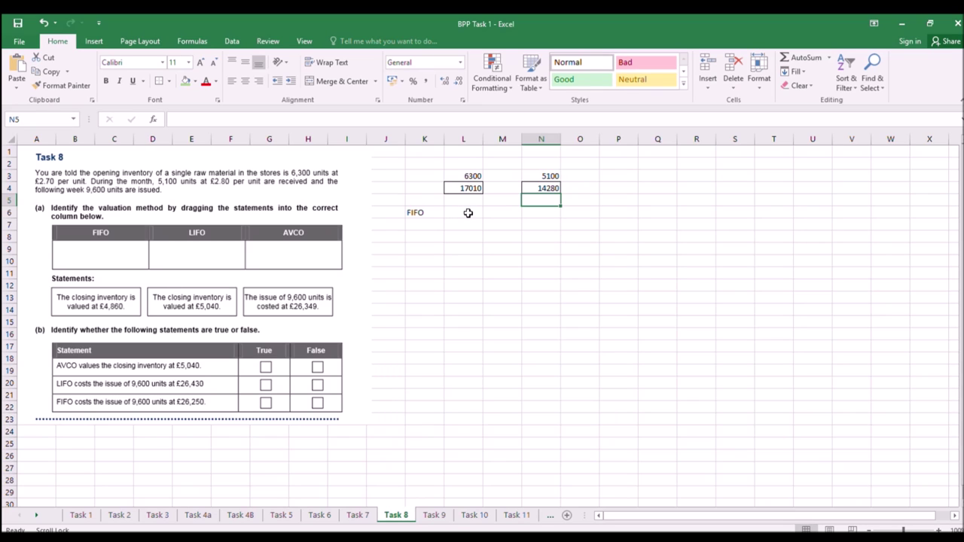
pyautogui.click(429, 223)
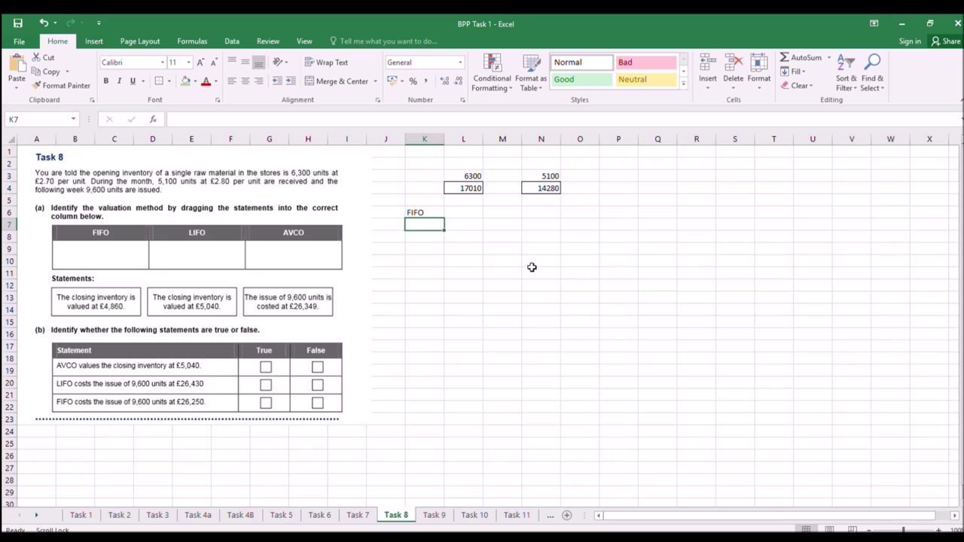
# Label K7 Cost of sales, link its figure to L4 (17010), and move it to M8.
pyautogui.write('Cost of sales')
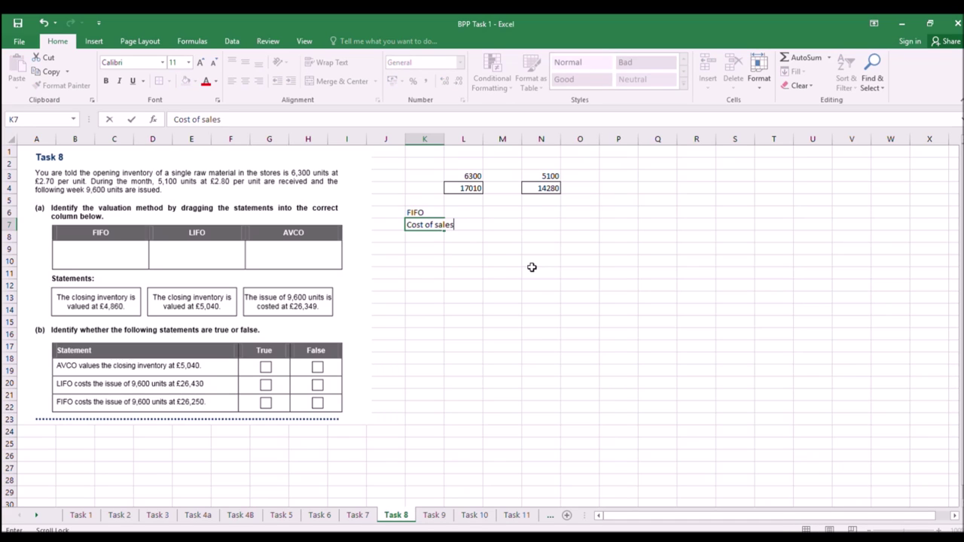
pyautogui.press('Return')
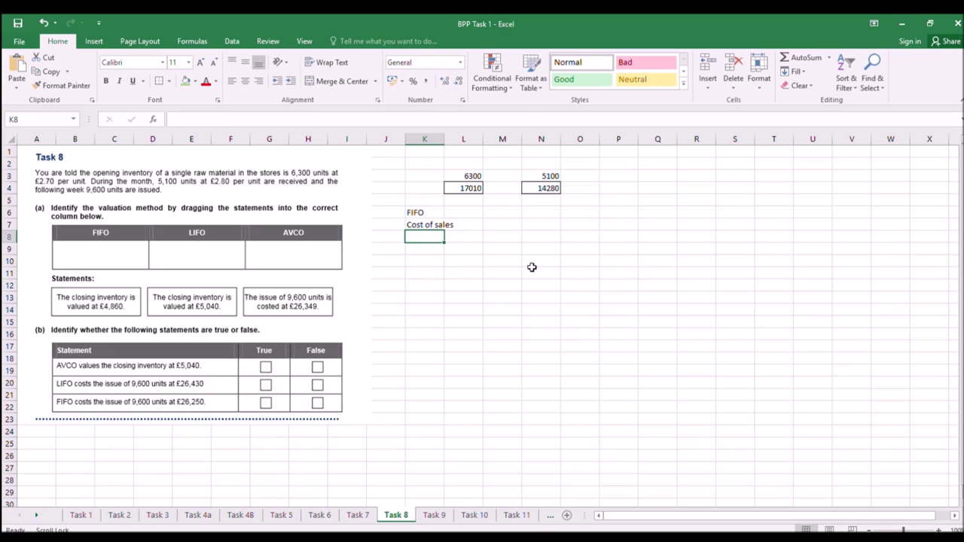
pyautogui.click(494, 230)
pyautogui.write('=')
pyautogui.click(472, 188)
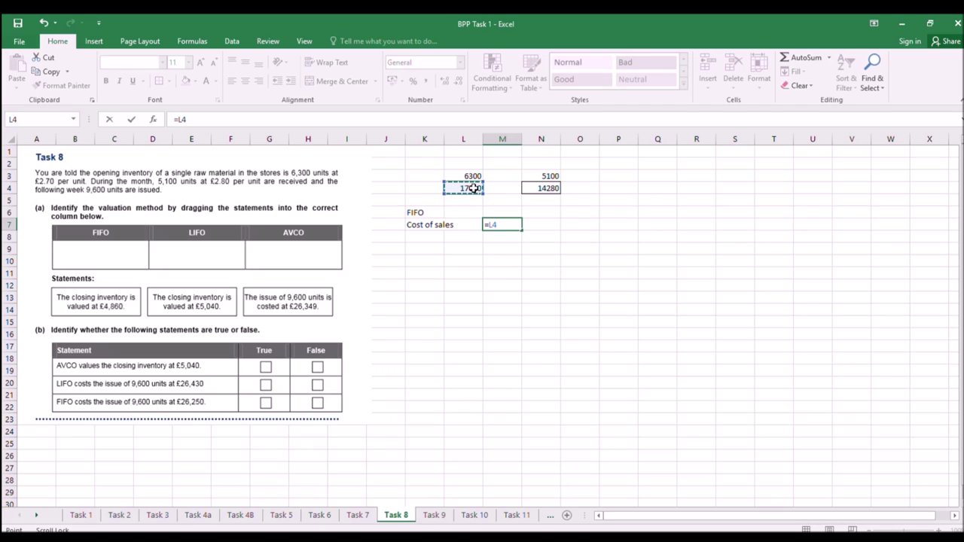
pyautogui.press('Return')
pyautogui.click(466, 219)
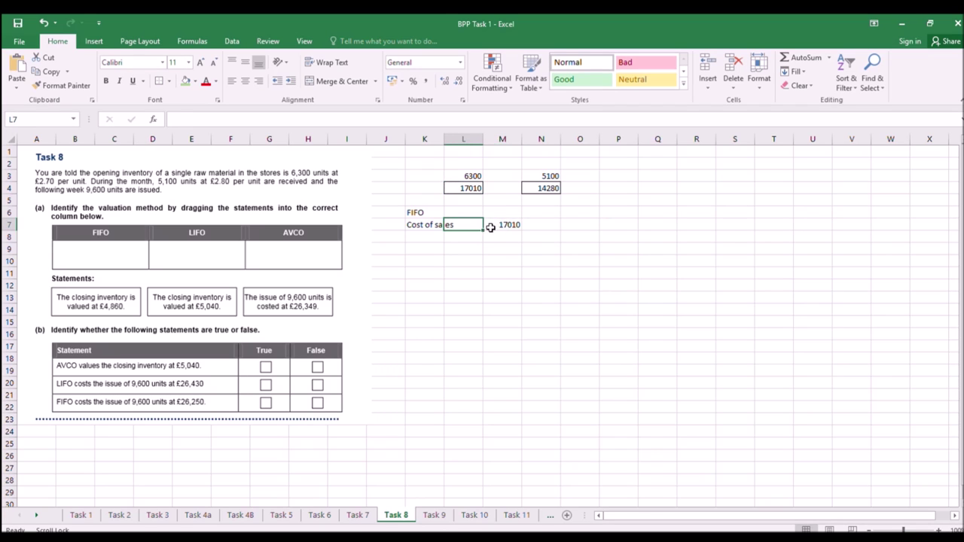
pyautogui.click(497, 225)
pyautogui.moveTo(501, 231); pyautogui.dragTo(502, 244)
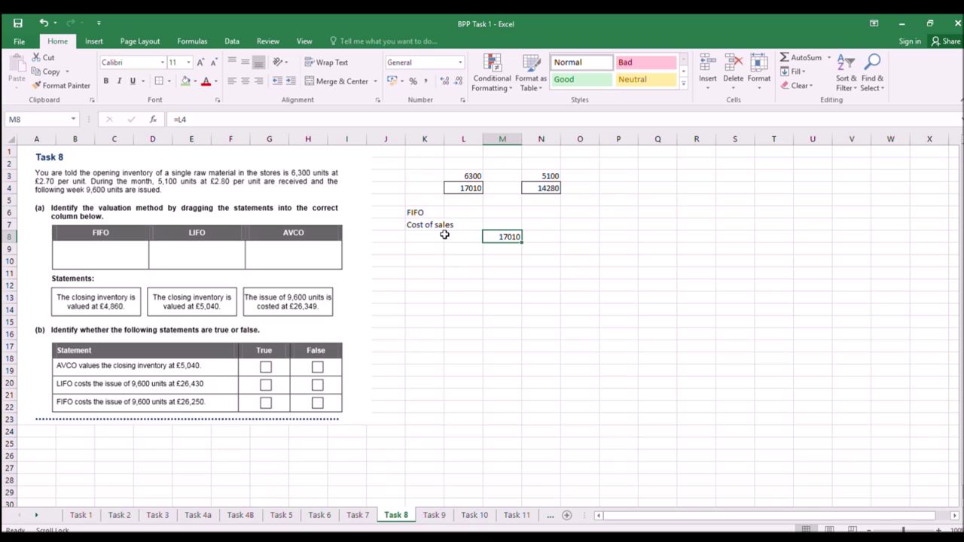
# Add Opening, Receipts and Closing labels and link the Receipts value to N4 (14280).
pyautogui.click(441, 236)
pyautogui.write('Opening')
pyautogui.press('Return')
pyautogui.write('REceipts')
pyautogui.press('Return')
pyautogui.write('Co')
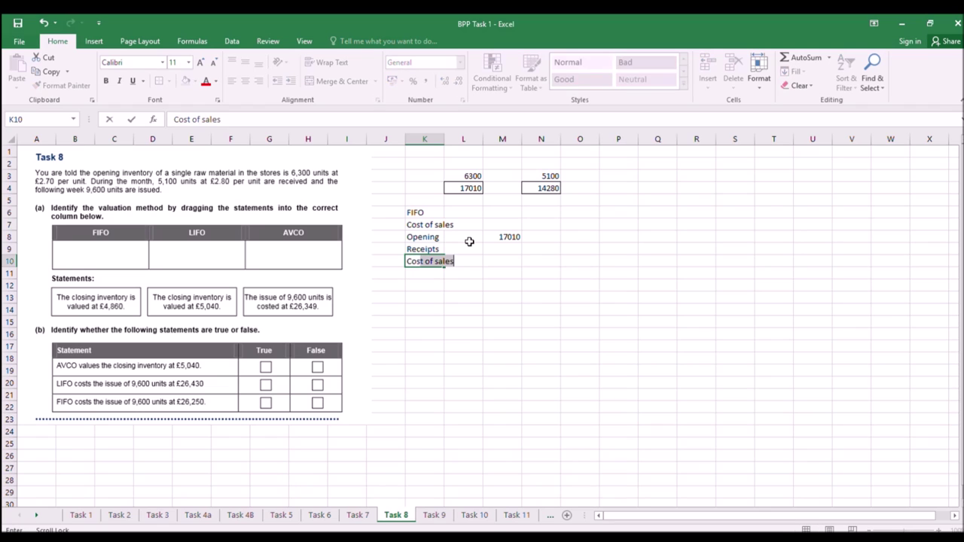
pyautogui.write('sing')
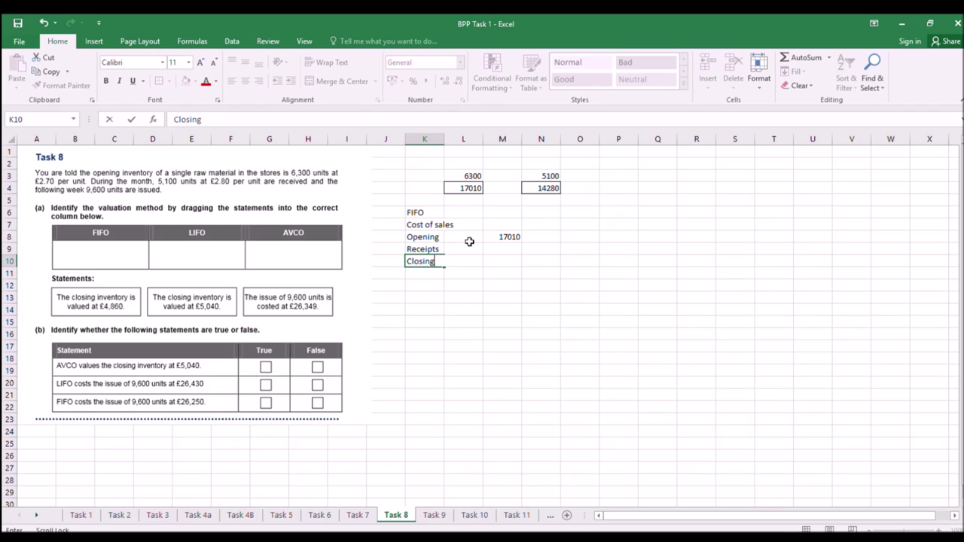
pyautogui.write('ing')
pyautogui.click(482, 275)
pyautogui.click(495, 252)
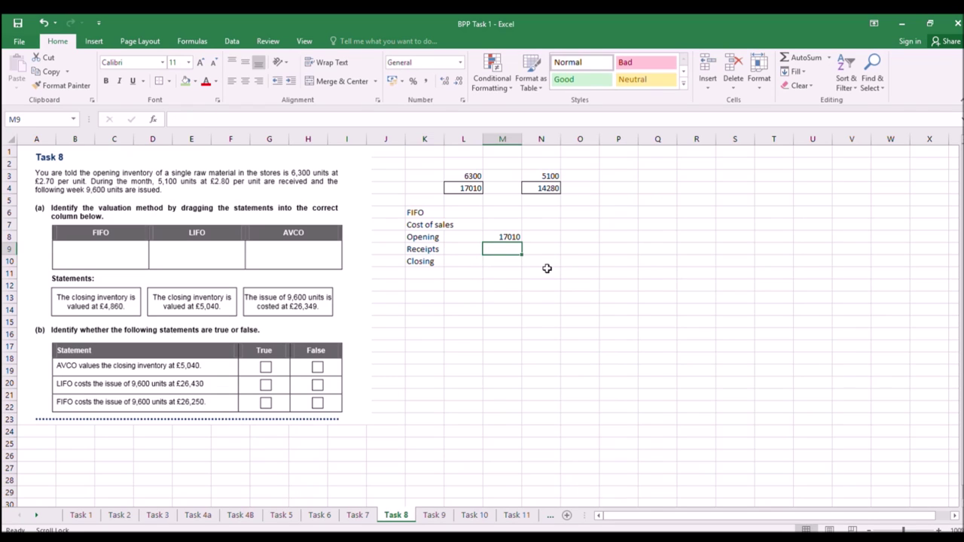
pyautogui.write('=')
pyautogui.click(543, 188)
pyautogui.press('Return')
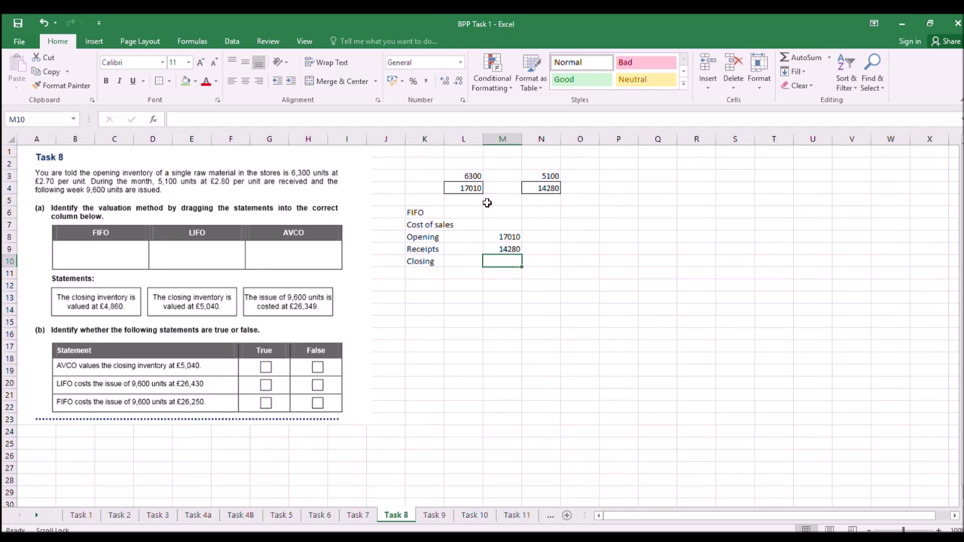
# AutoSum L3:N3 to 11400 units in O3 and compute 1800 remaining with =O3-9600.
pyautogui.click(582, 177)
pyautogui.click(804, 57)
pyautogui.moveTo(458, 178); pyautogui.dragTo(535, 176)
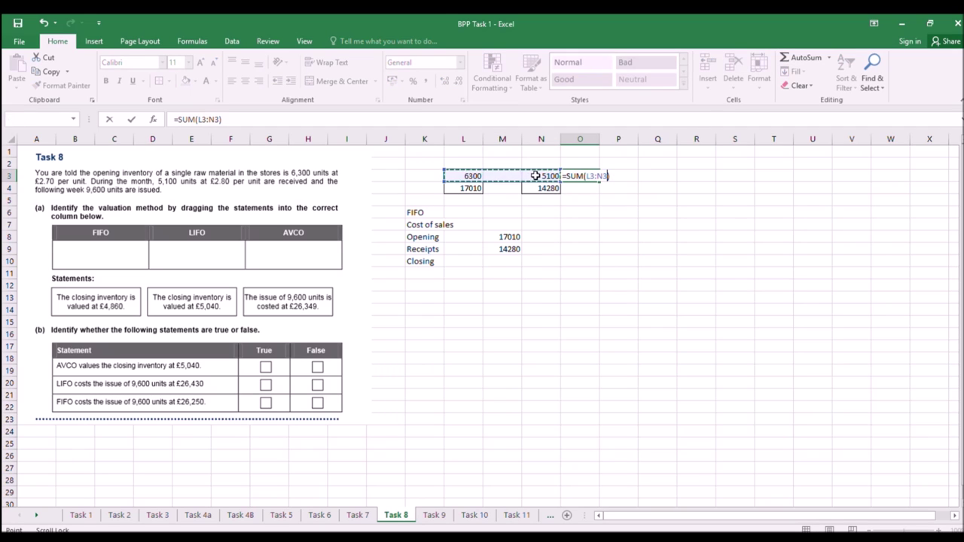
pyautogui.press('Return')
pyautogui.click(608, 176)
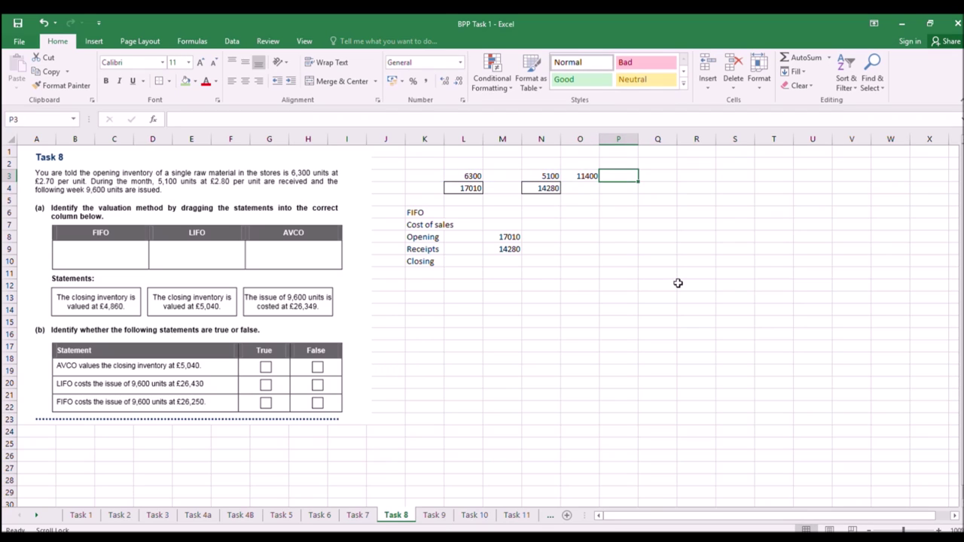
pyautogui.write('=')
pyautogui.click(583, 176)
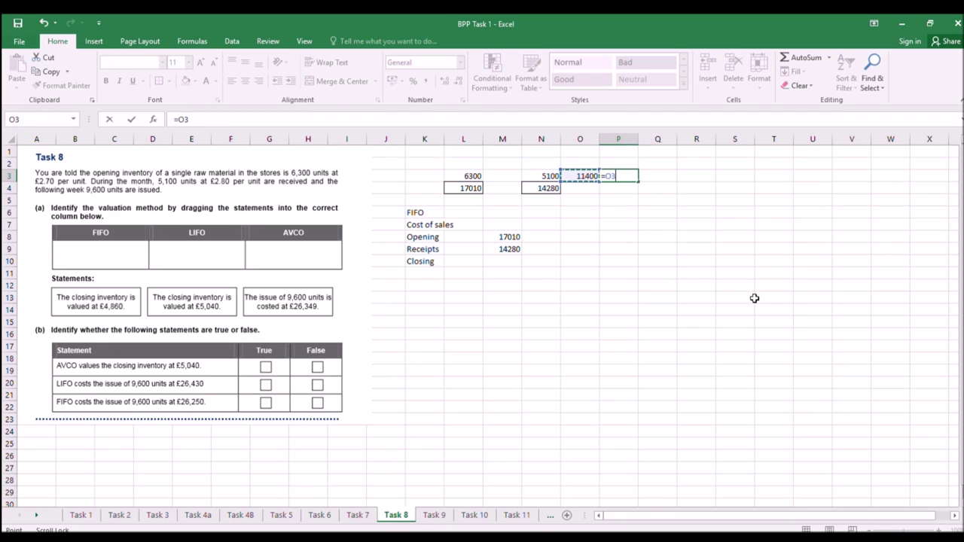
pyautogui.write('-9600')
pyautogui.press('Return')
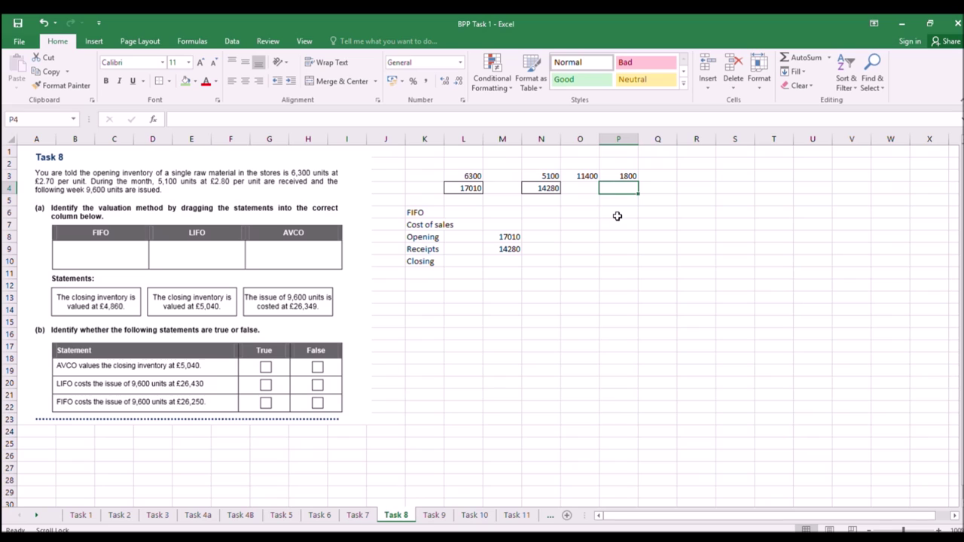
# Value FIFO closing inventory at 5040 (=1800*2.8) in P6 and link the Closing row to it.
pyautogui.write('=')
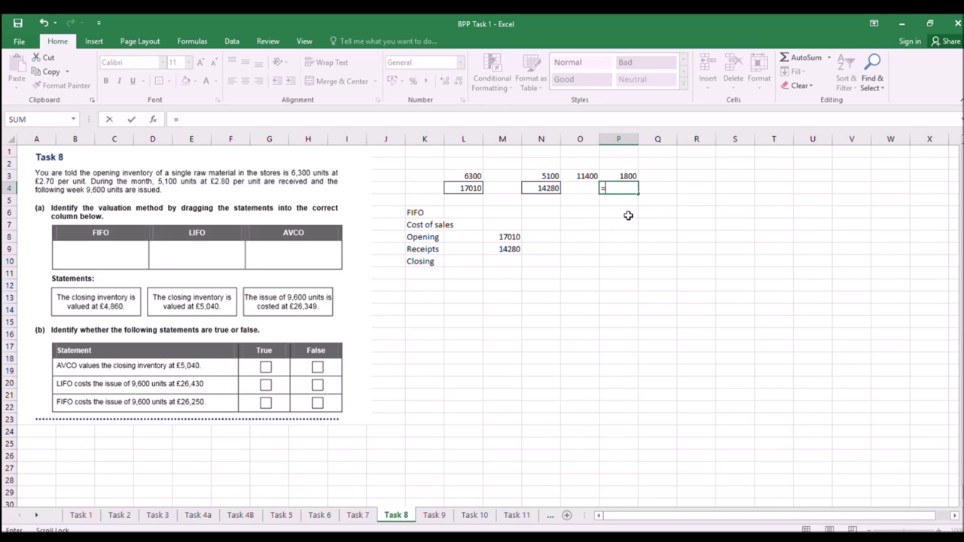
pyautogui.press('Escape')
pyautogui.click(618, 211)
pyautogui.write('=1800*2.8')
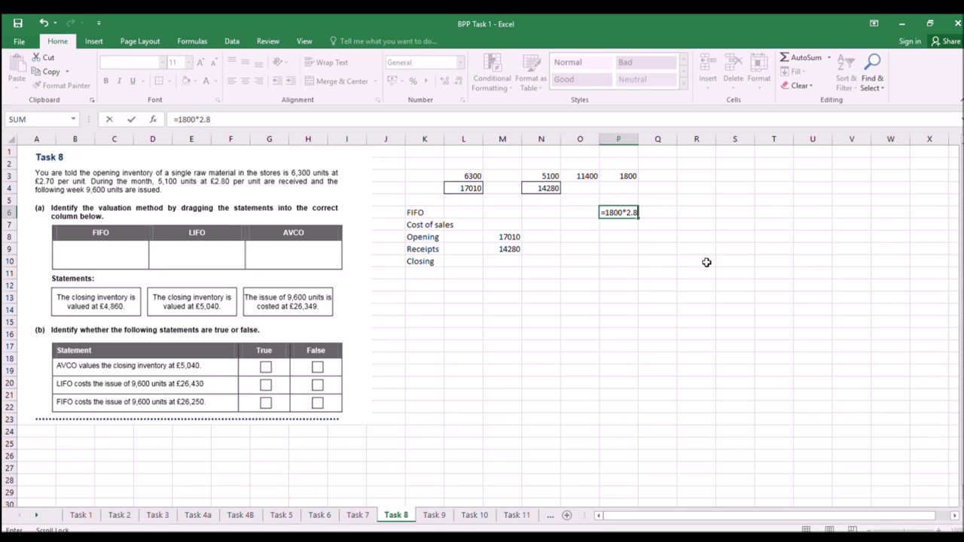
pyautogui.press('Return')
pyautogui.click(493, 260)
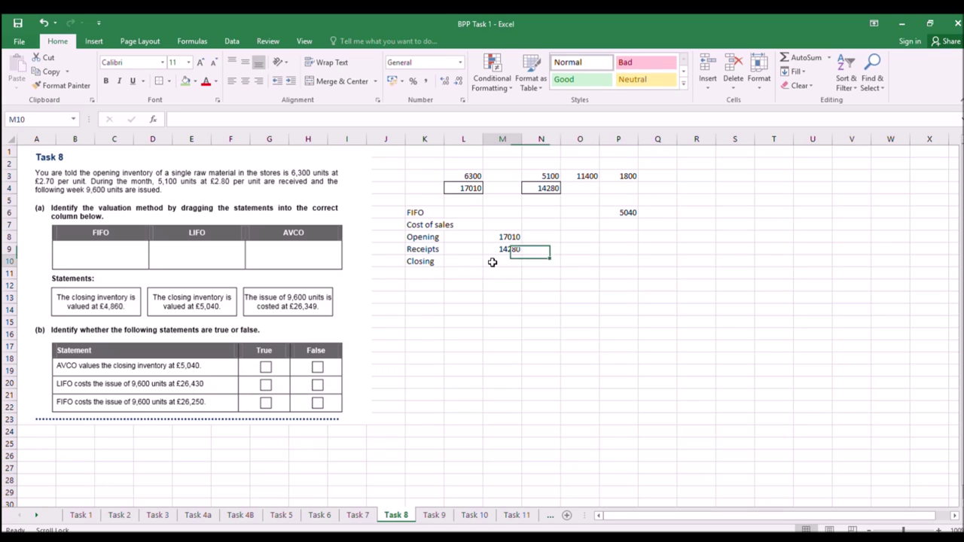
pyautogui.write('=')
pyautogui.click(625, 214)
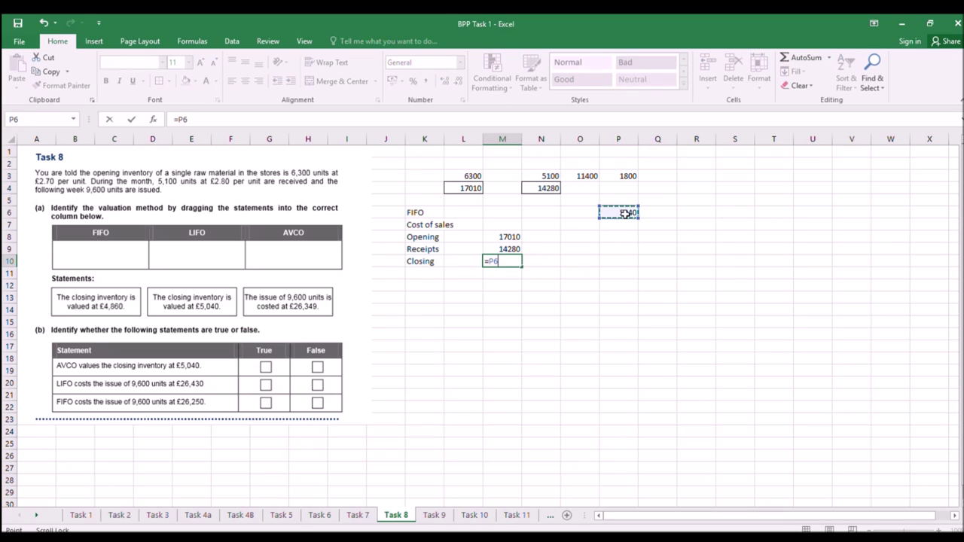
pyautogui.press('Return')
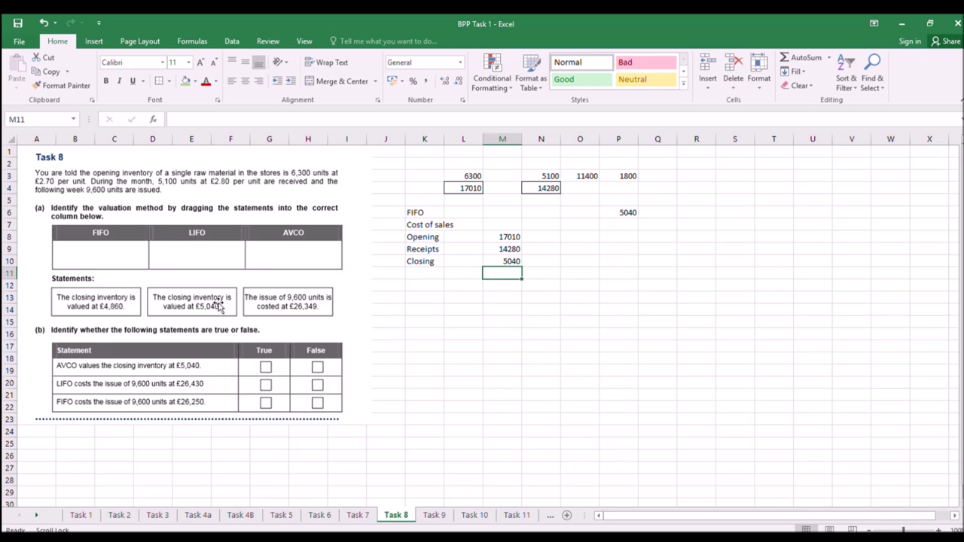
# Draw an arrow from the £5,040 statement box to the FIFO column.
pyautogui.click(94, 41)
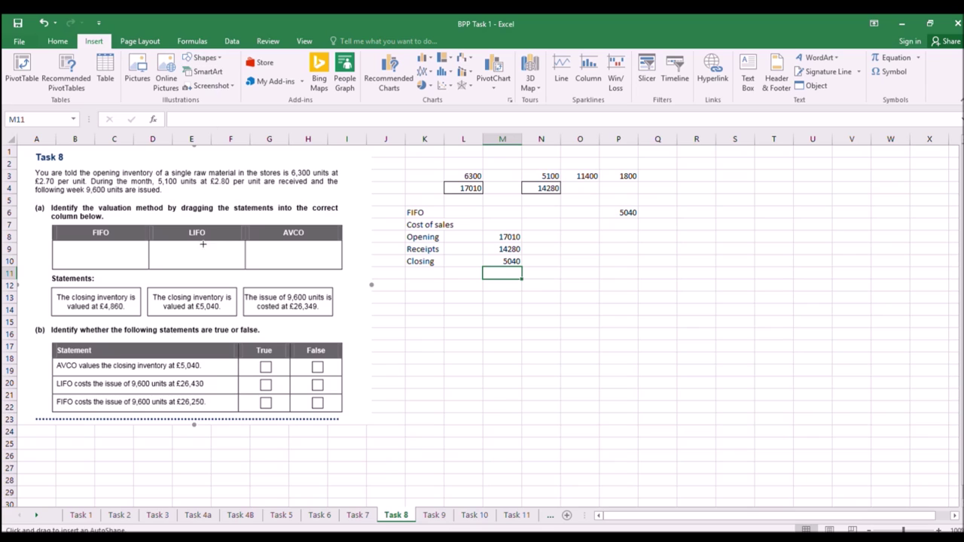
pyautogui.moveTo(196, 297); pyautogui.dragTo(115, 255)
pyautogui.click(546, 226)
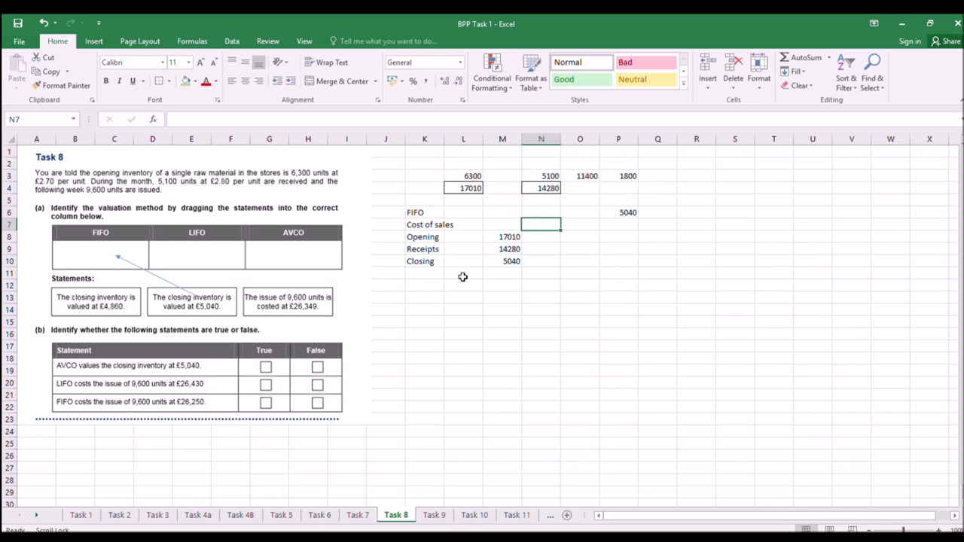
pyautogui.click(425, 285)
# Label K12 LIFO and enter =P3*2.70, giving a 4860 closing value.
pyautogui.write('LI')
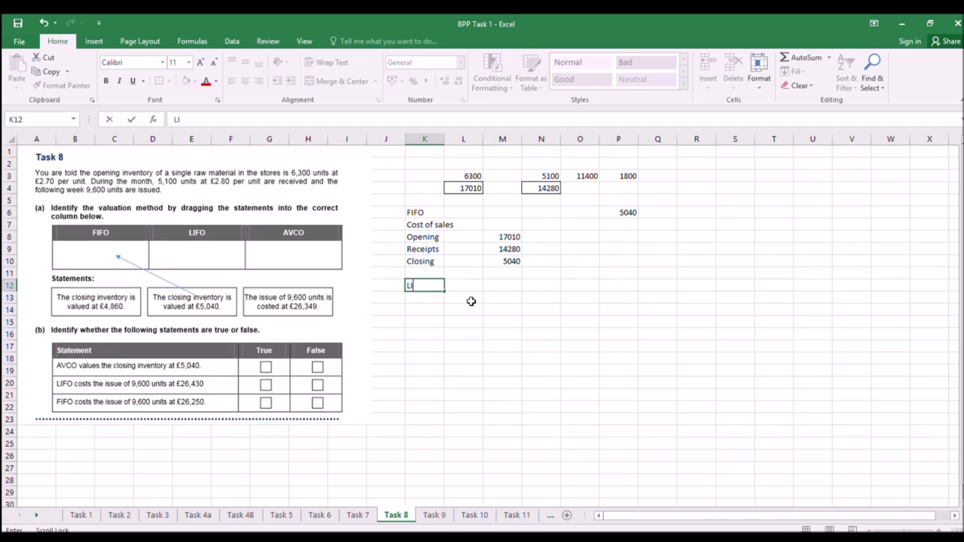
pyautogui.write('FO')
pyautogui.click(517, 308)
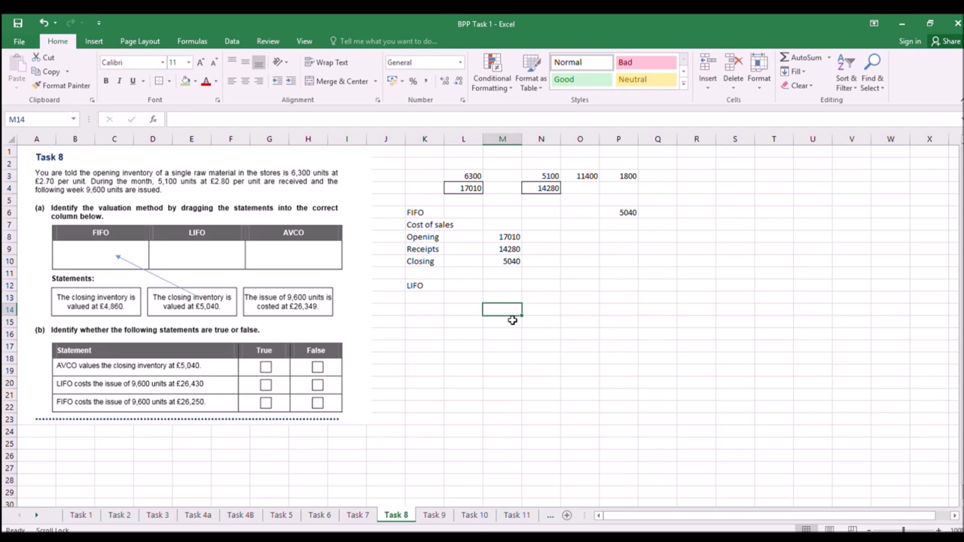
pyautogui.click(519, 333)
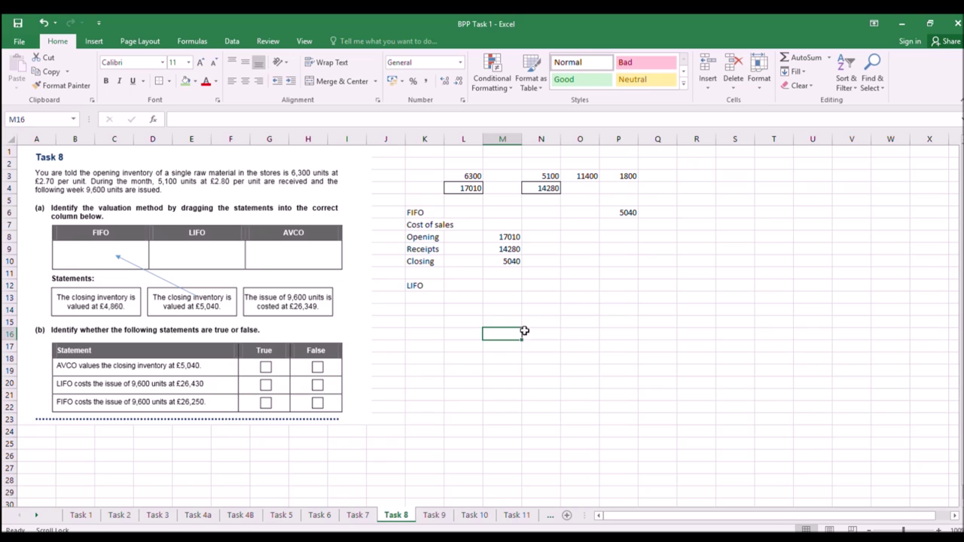
pyautogui.write('=')
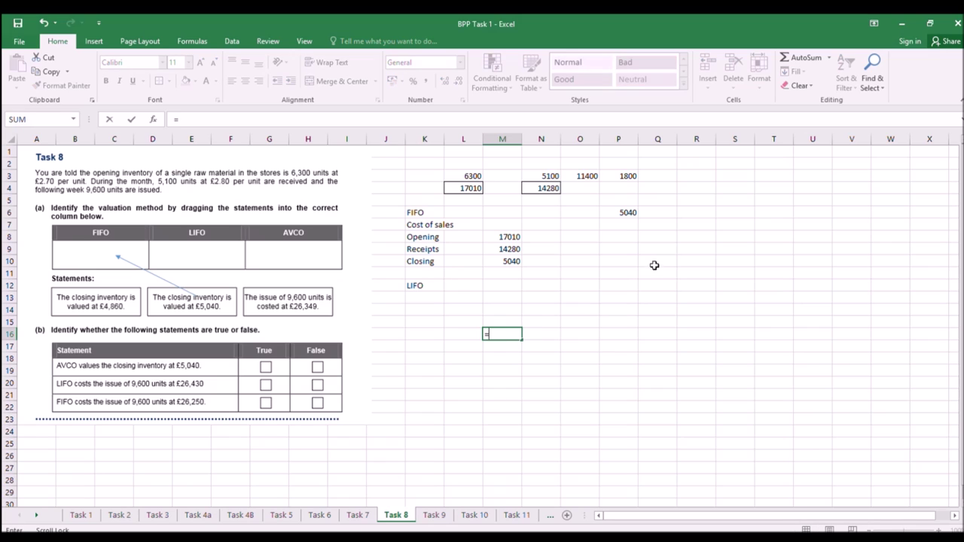
pyautogui.click(619, 179)
pyautogui.write('*')
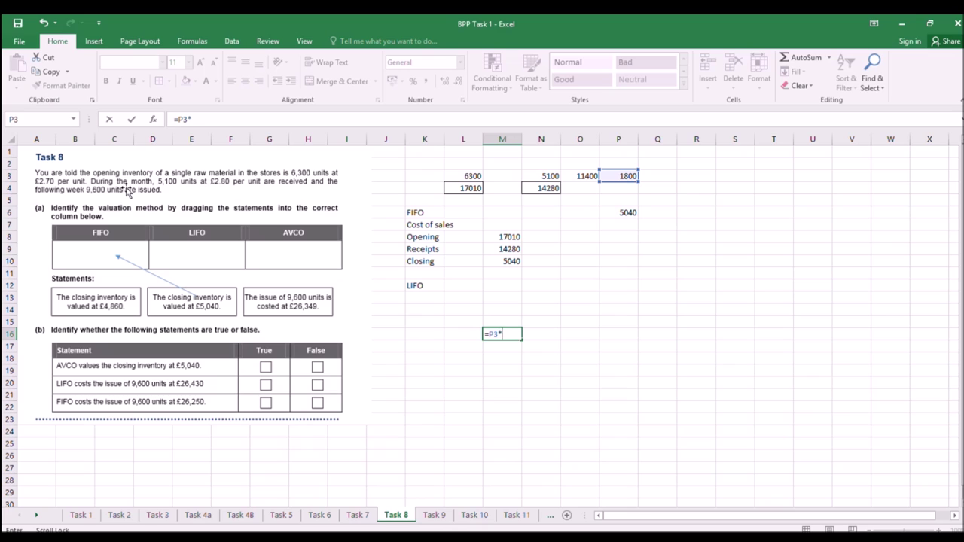
pyautogui.write('2.70')
pyautogui.press('Return')
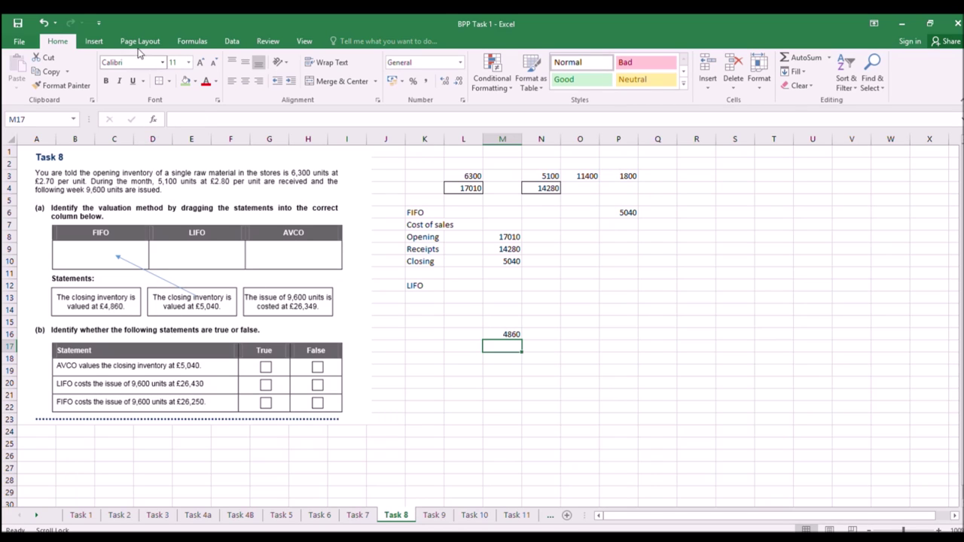
# Draw an arrow from the £4,860 statement box to the LIFO column.
pyautogui.click(93, 41)
pyautogui.click(200, 57)
pyautogui.click(208, 92)
pyautogui.moveTo(130, 294); pyautogui.dragTo(200, 261)
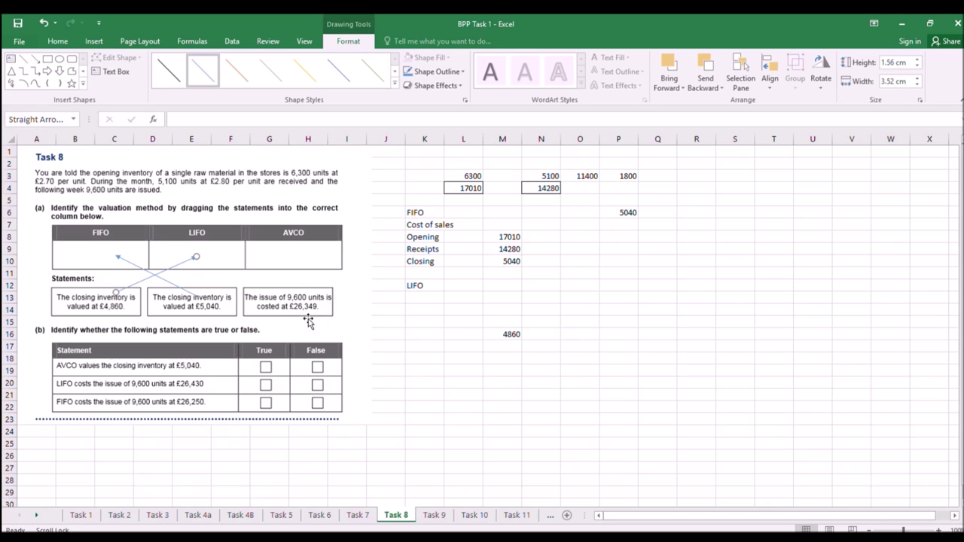
pyautogui.click(587, 192)
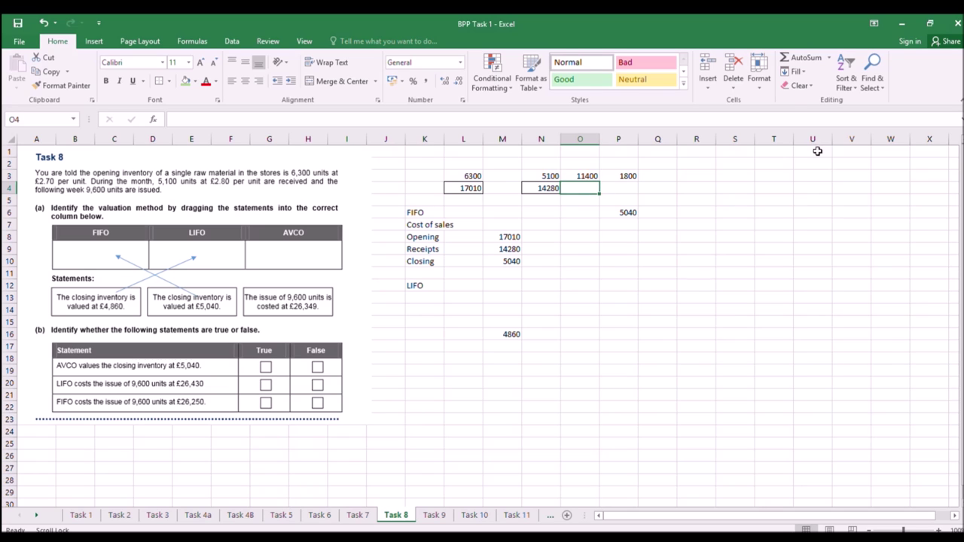
# Total costs to 31290 and divide by 11400 units for a 2.744737 average unit cost.
pyautogui.click(806, 58)
pyautogui.keyDown('ctrl'); pyautogui.click(461, 189); pyautogui.keyUp('ctrl')
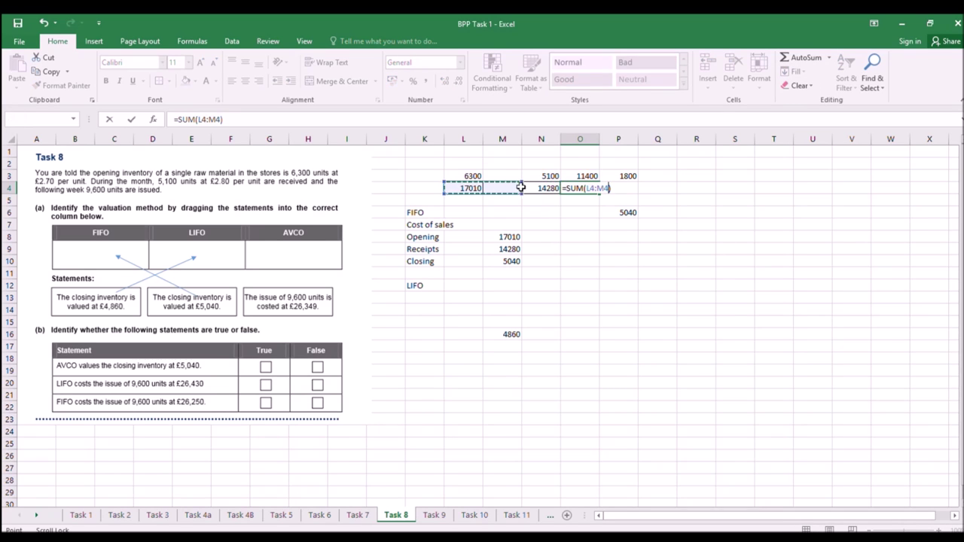
pyautogui.press('Return')
pyautogui.write('=')
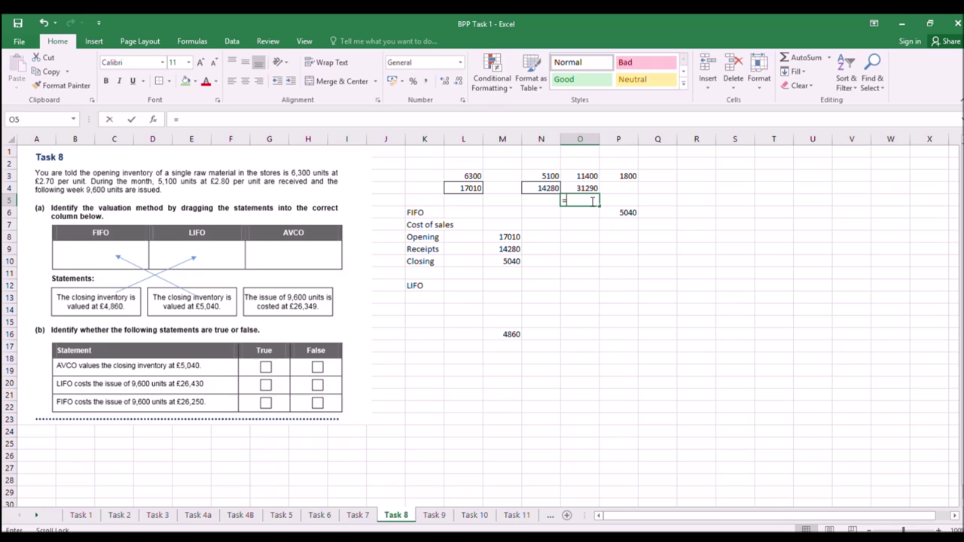
pyautogui.click(586, 188)
pyautogui.write('/')
pyautogui.click(586, 176)
pyautogui.press('Return')
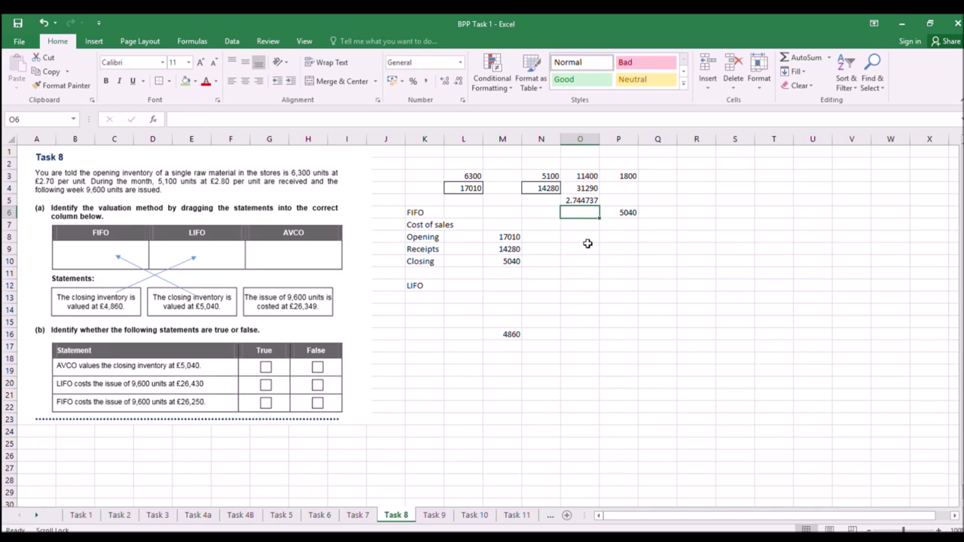
# Value AVCO closing inventory as the average unit cost times the 1800 remaining units.
pyautogui.click(615, 202)
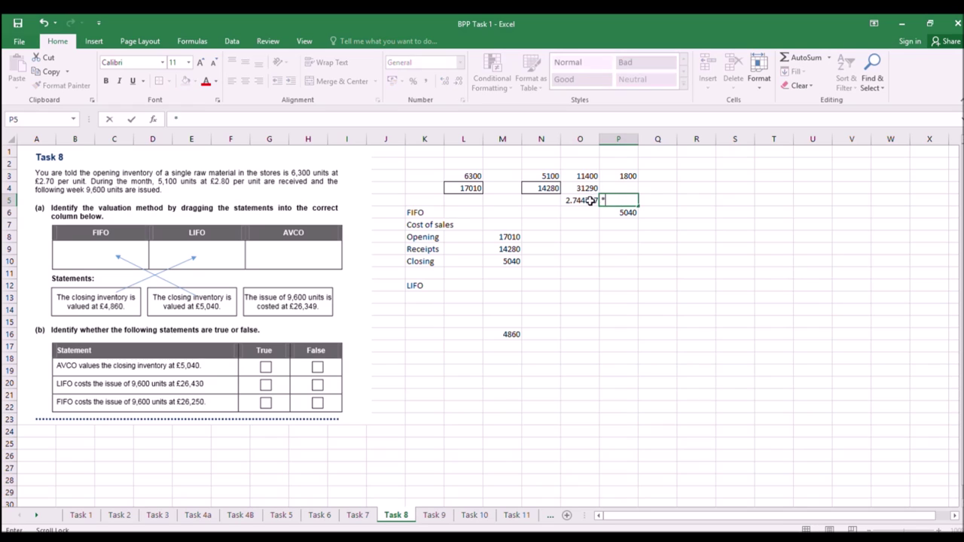
pyautogui.click(582, 201)
pyautogui.click(606, 201)
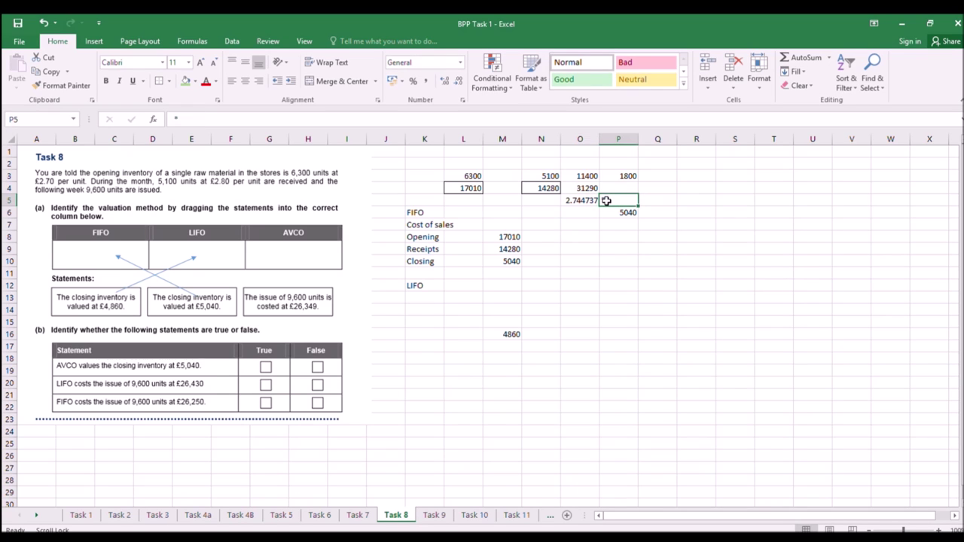
pyautogui.write('=')
pyautogui.click(581, 201)
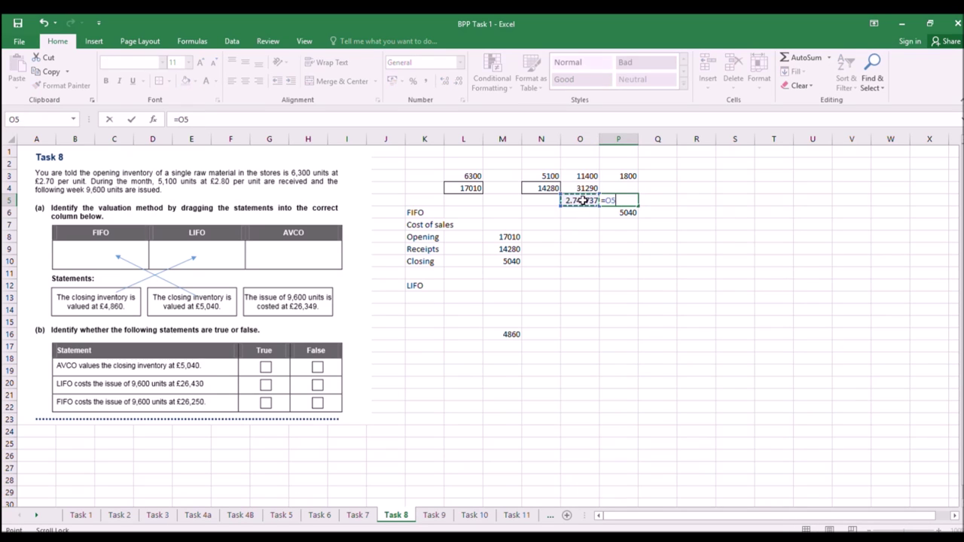
pyautogui.write('*')
pyautogui.click(612, 178)
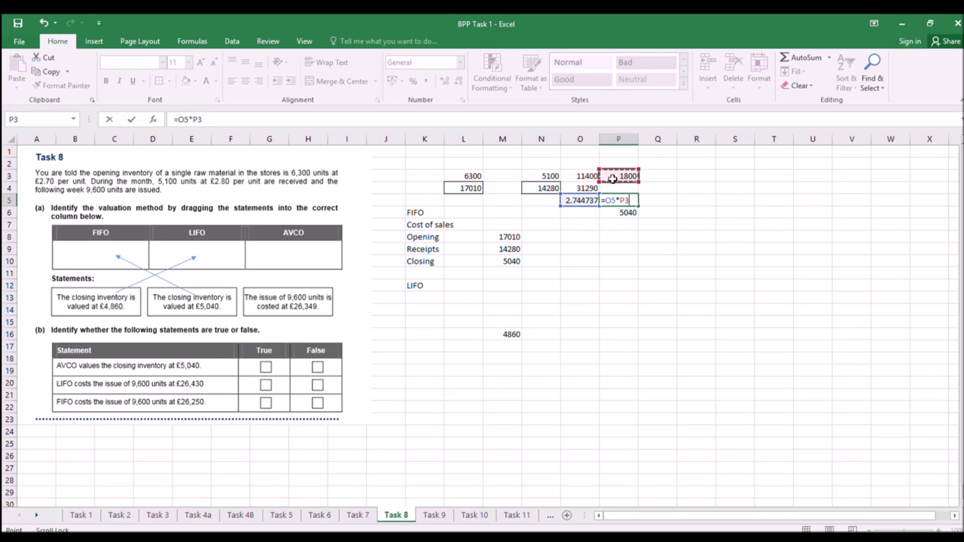
pyautogui.press('Return')
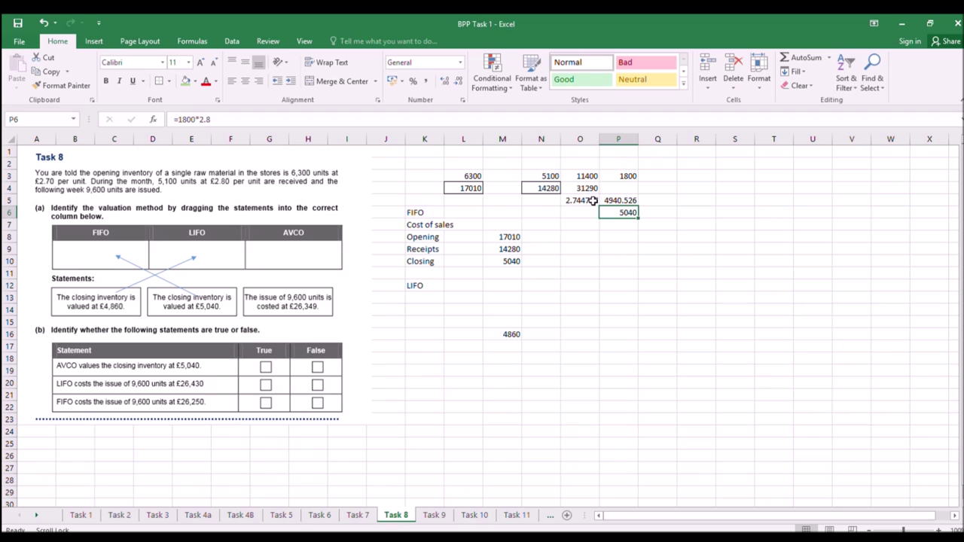
# Replace P5 with =O5*9600, giving 26349.47 for the units issued.
pyautogui.click(621, 200)
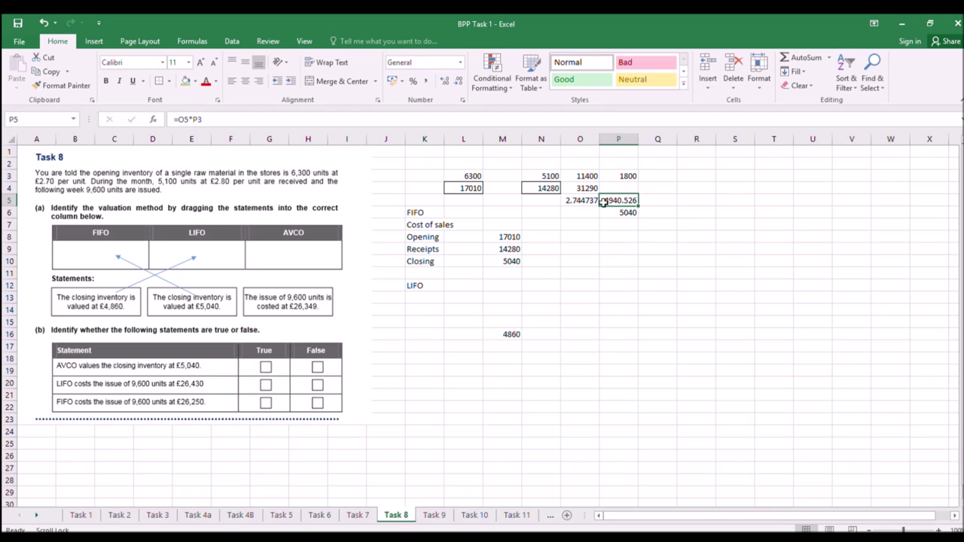
pyautogui.press('Delete')
pyautogui.write('=')
pyautogui.click(581, 201)
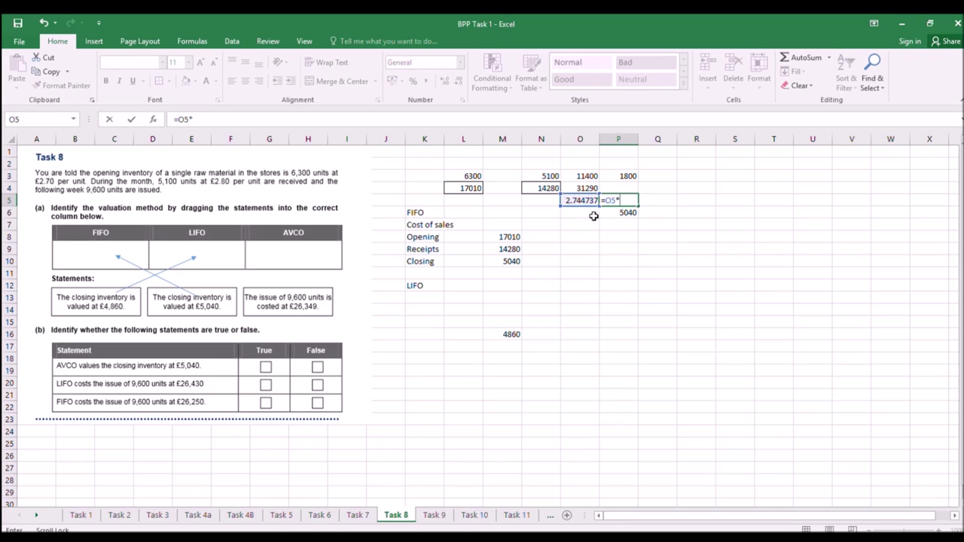
pyautogui.write('*9600')
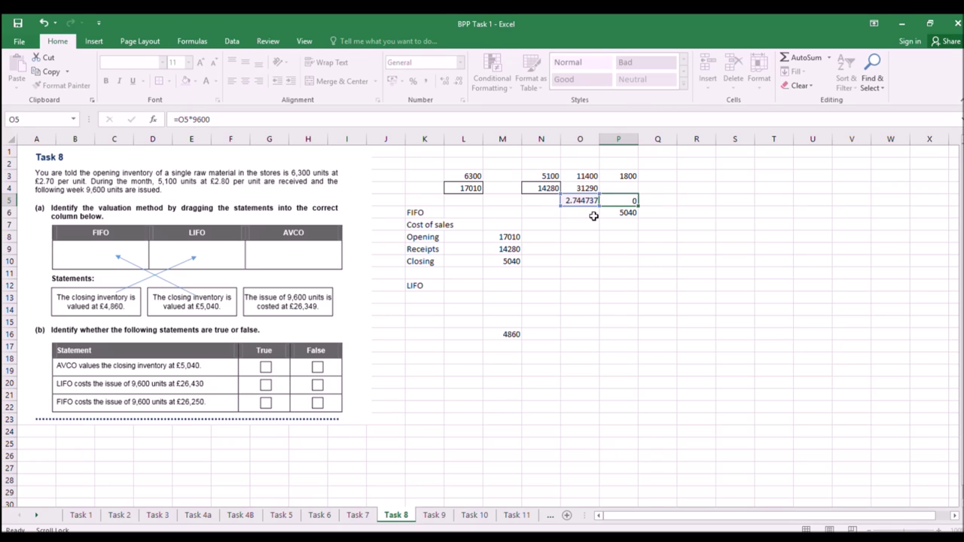
pyautogui.press('Return')
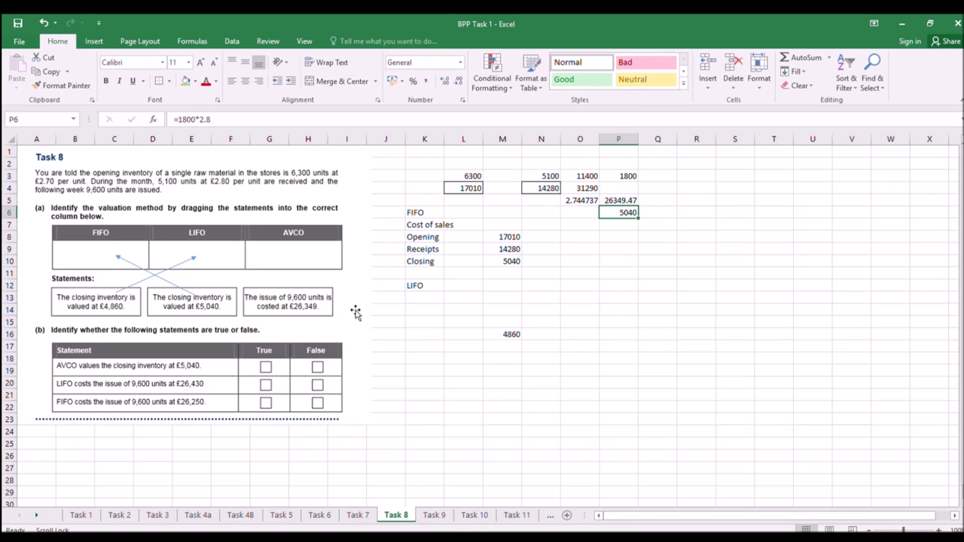
# Draw an arrow from the £26,349 statement box up into the AVCO column.
pyautogui.click(93, 42)
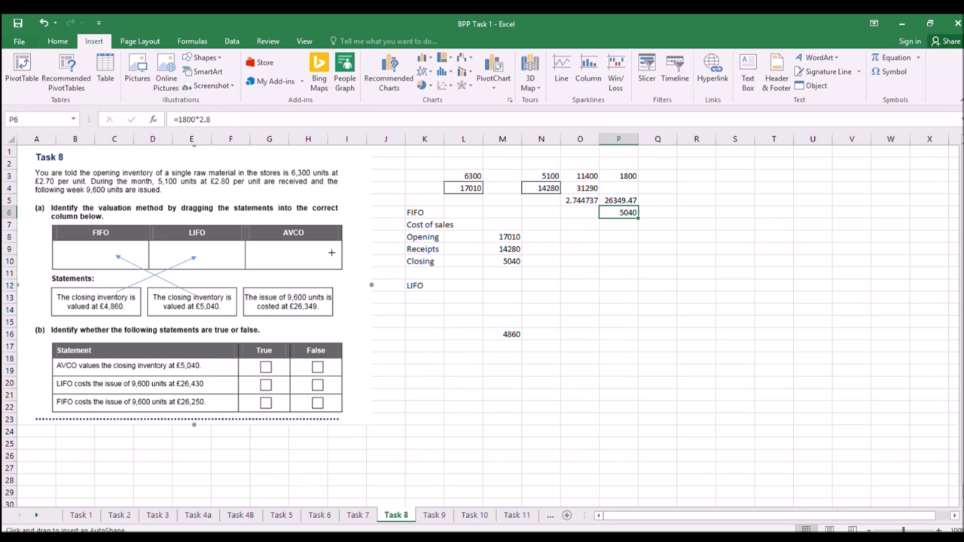
pyautogui.moveTo(302, 289); pyautogui.dragTo(301, 257)
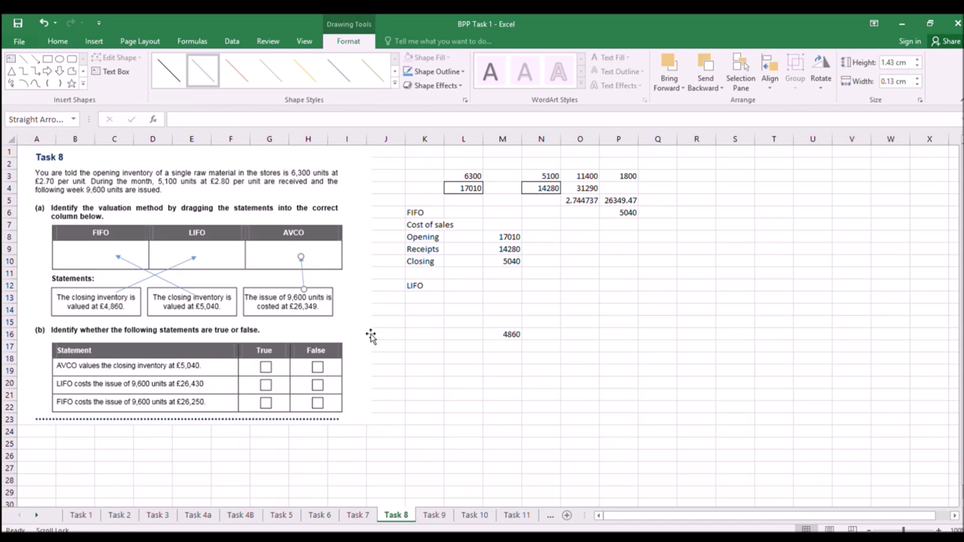
pyautogui.click(638, 228)
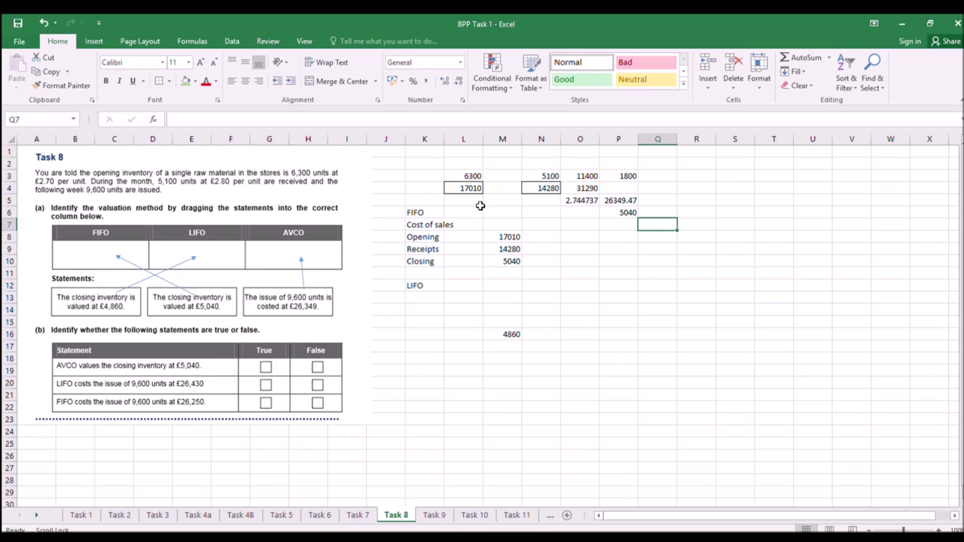
pyautogui.click(575, 202)
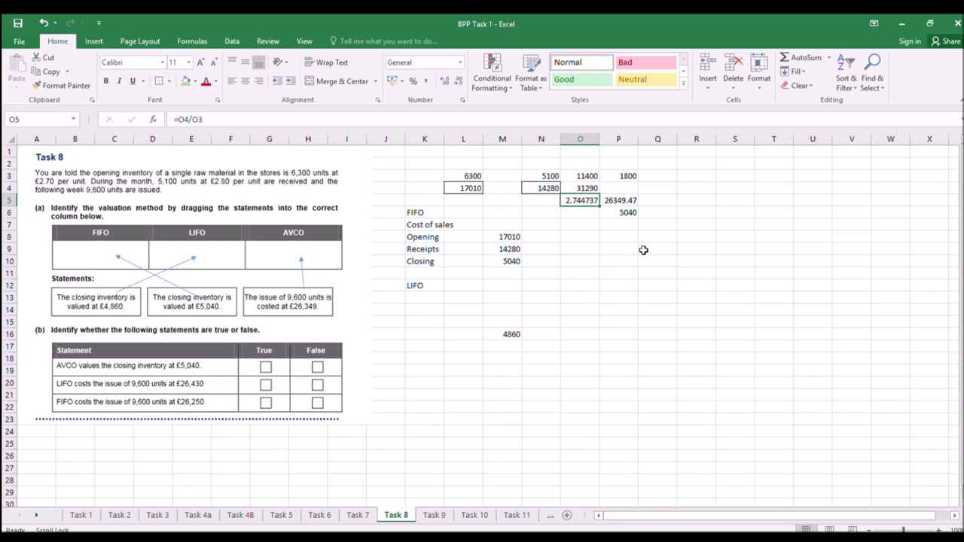
# Enter =O5*P3 in O6, multiplying the average unit cost by the 1800 closing units.
pyautogui.click(622, 212)
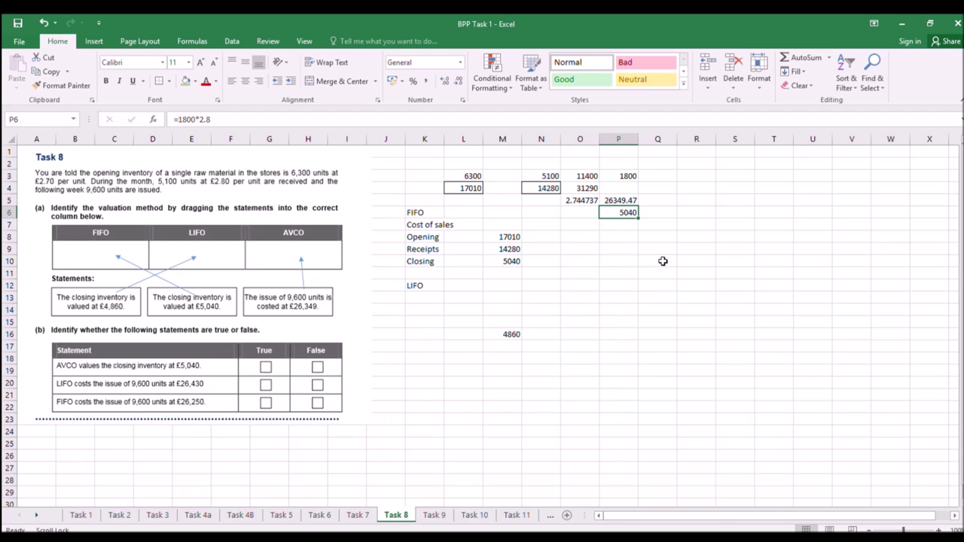
pyautogui.click(586, 215)
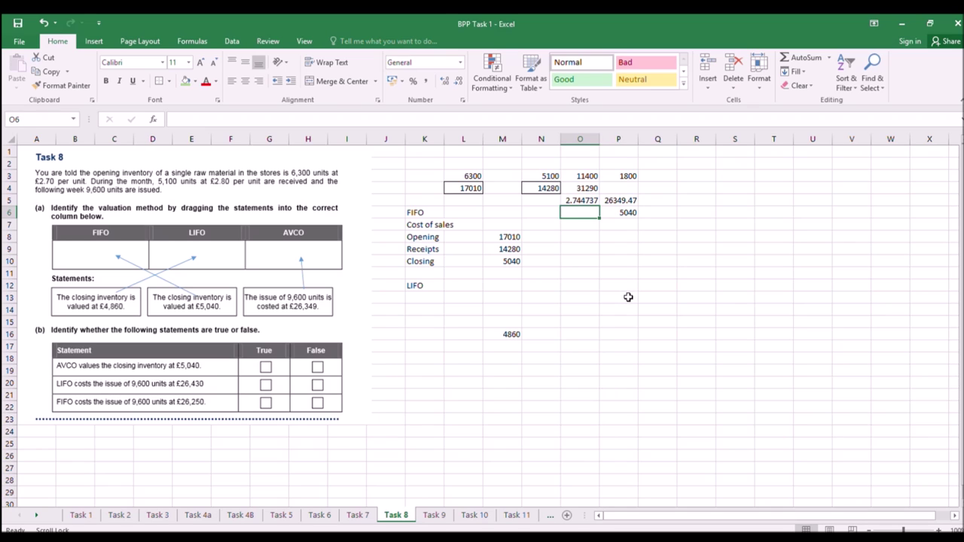
pyautogui.write('=')
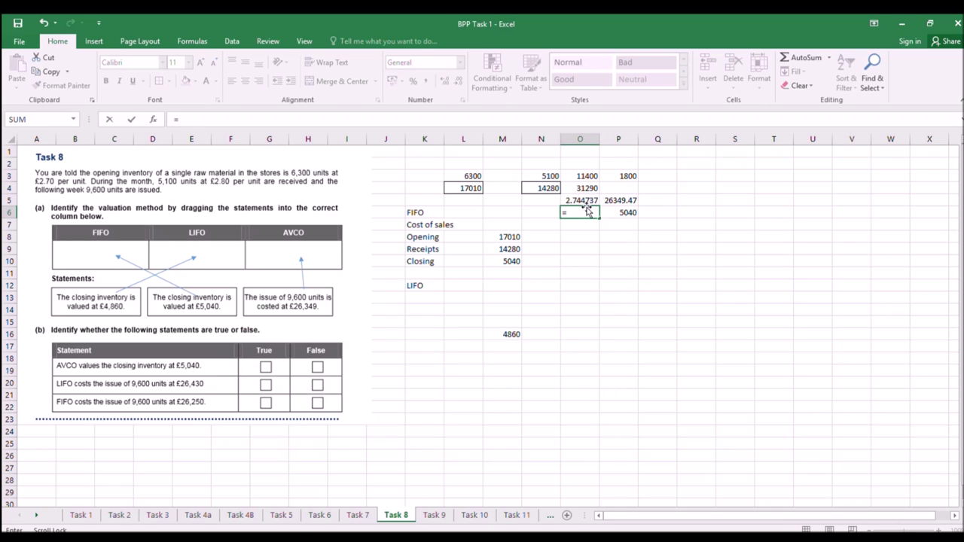
pyautogui.click(584, 200)
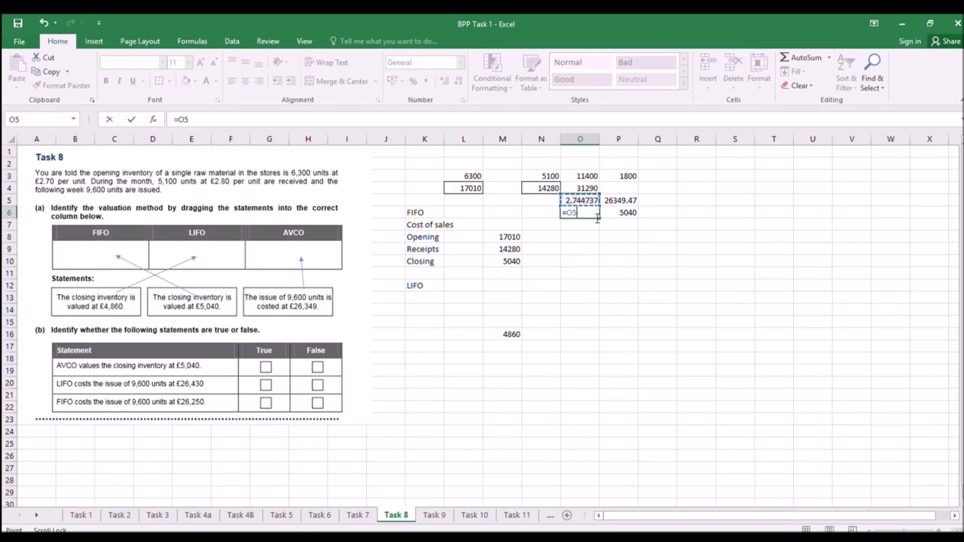
pyautogui.write('*')
pyautogui.click(614, 176)
pyautogui.press('Return')
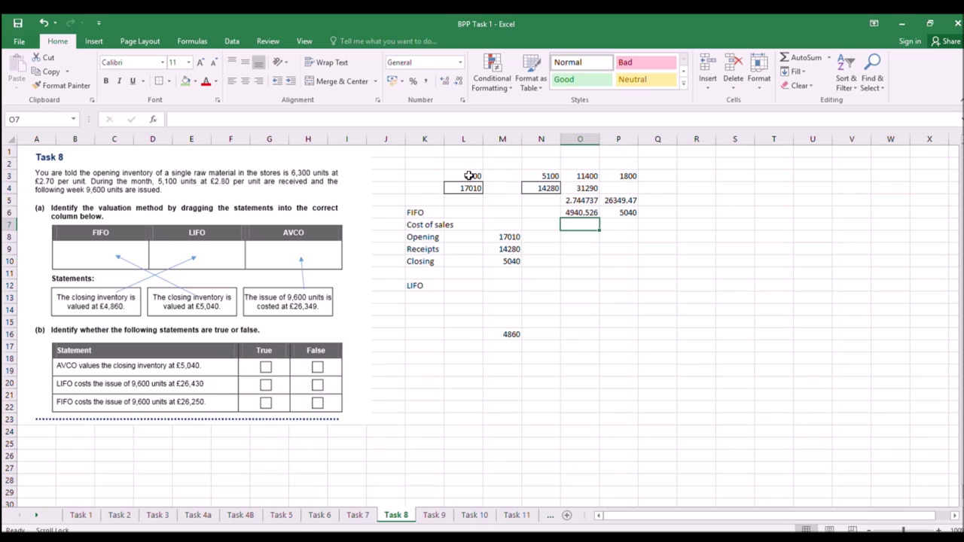
# Label K13 'Opening' and link M13 to the 17010 opening value in L4.
pyautogui.moveTo(469, 176); pyautogui.dragTo(468, 187)
pyautogui.click(477, 367)
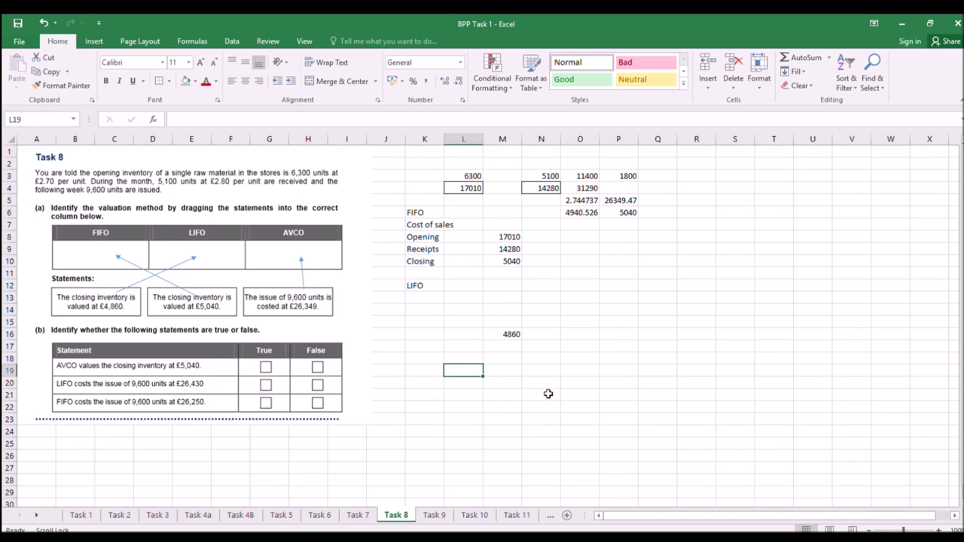
pyautogui.click(419, 296)
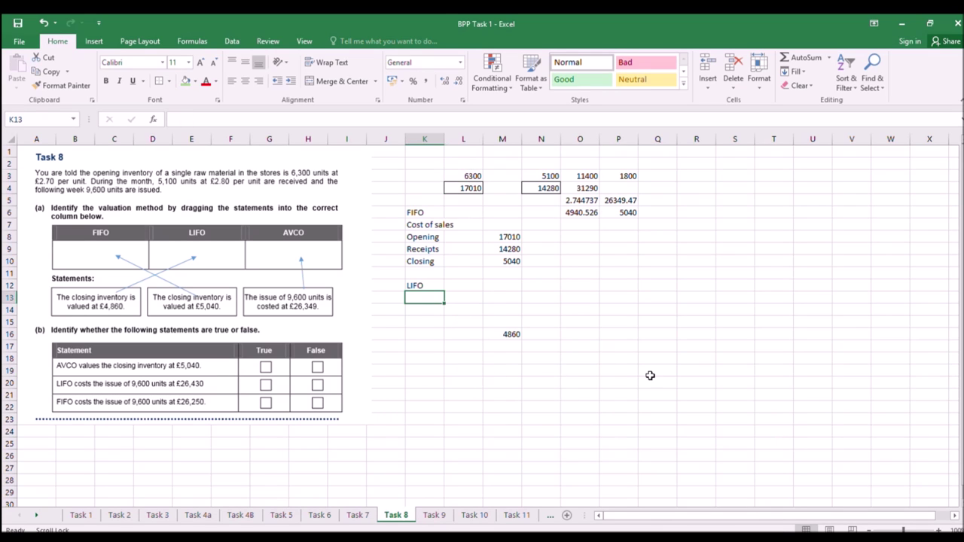
pyautogui.write('Opening')
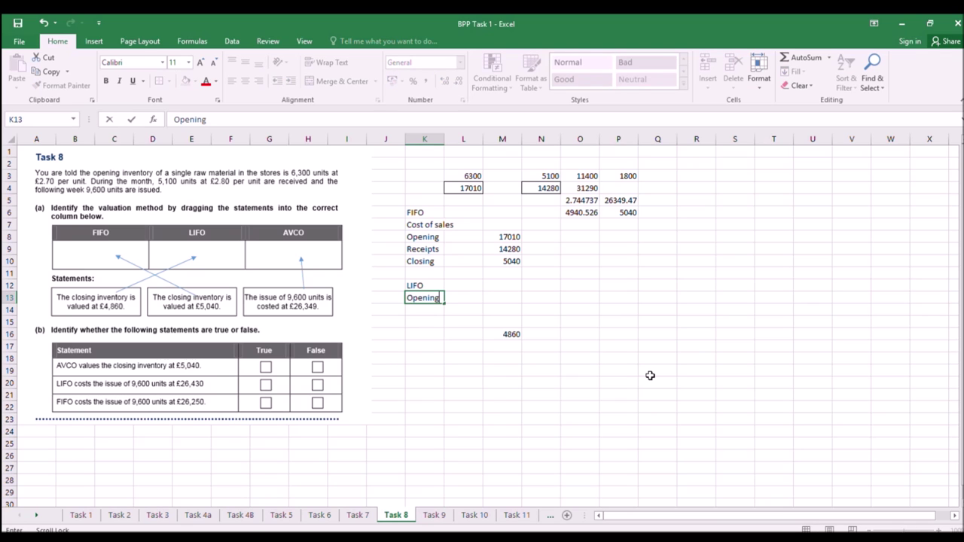
pyautogui.click(506, 321)
pyautogui.click(511, 296)
pyautogui.write('=')
pyautogui.click(470, 188)
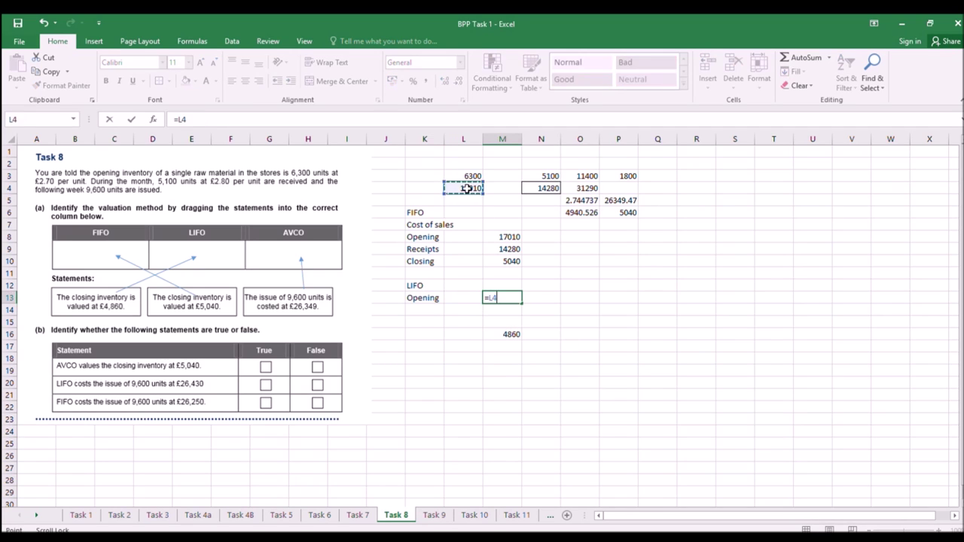
pyautogui.press('Return')
# Add the 'Recipts' label and link its value to the 14280 receipts in N4.
pyautogui.click(423, 309)
pyautogui.write('REcipts')
pyautogui.press('Return')
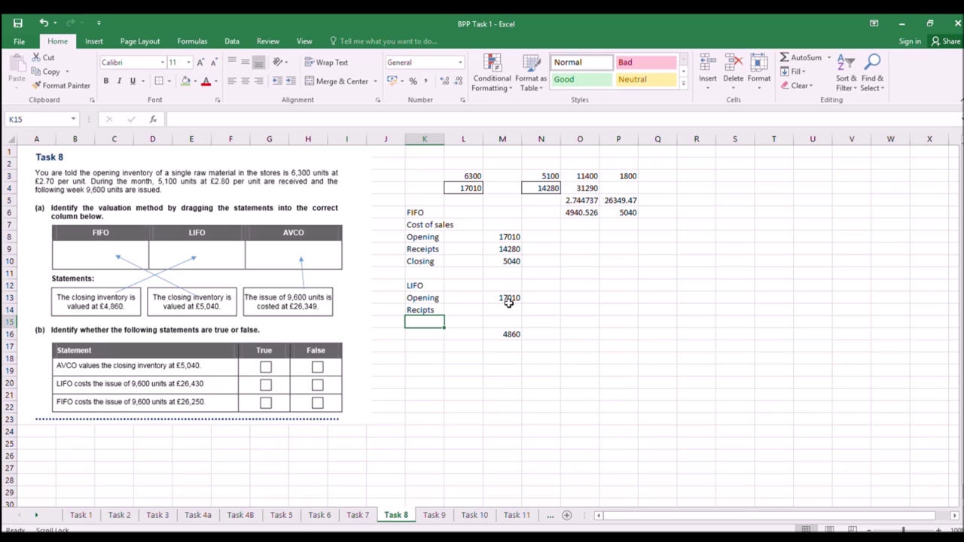
pyautogui.click(509, 310)
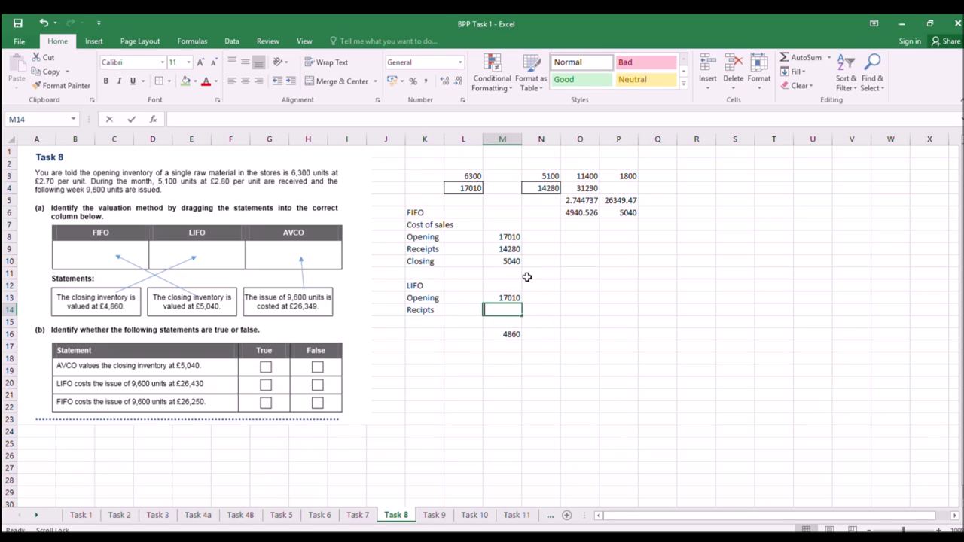
pyautogui.write('=')
pyautogui.click(532, 185)
pyautogui.press('Return')
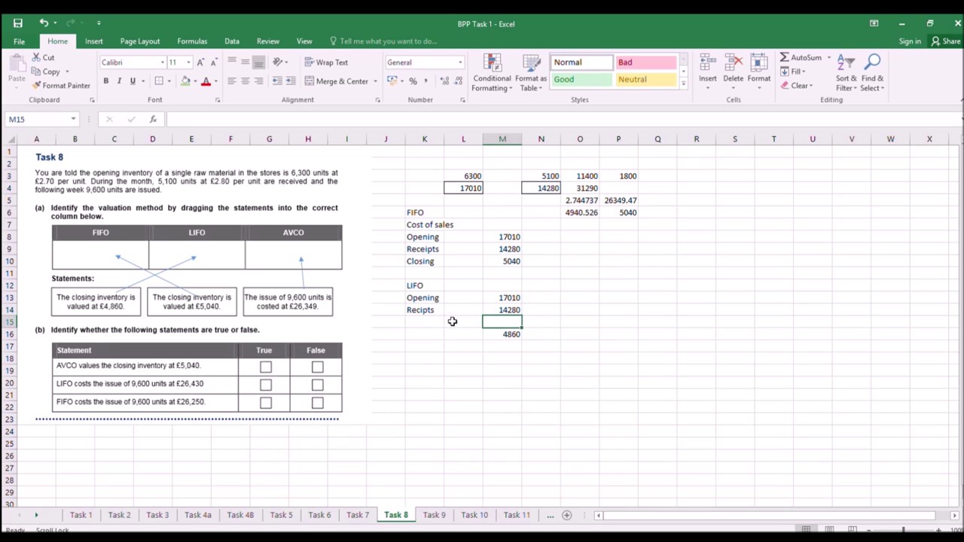
# Add the 'Closing' label with value =1800*2.7, giving 4860.
pyautogui.click(439, 323)
pyautogui.write('cL')
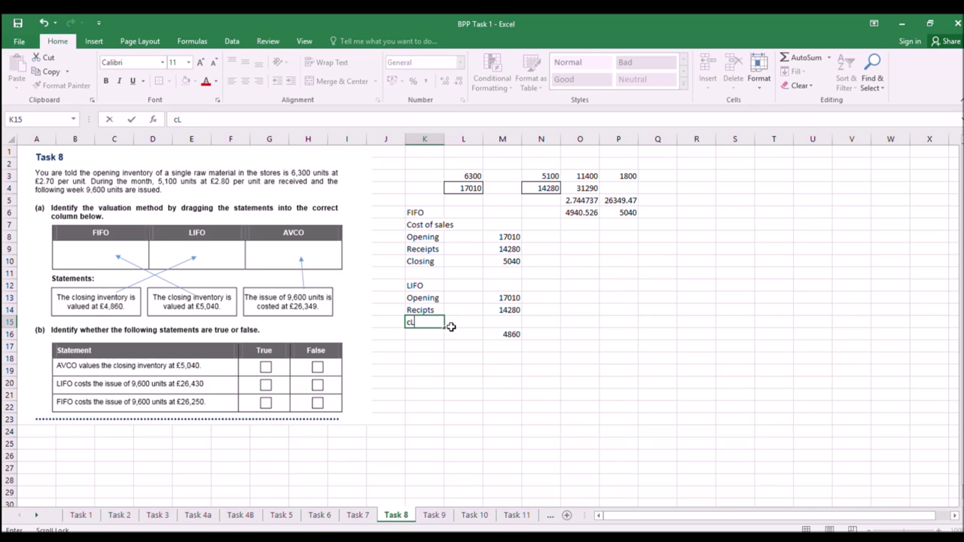
pyautogui.write('osing')
pyautogui.press('Return')
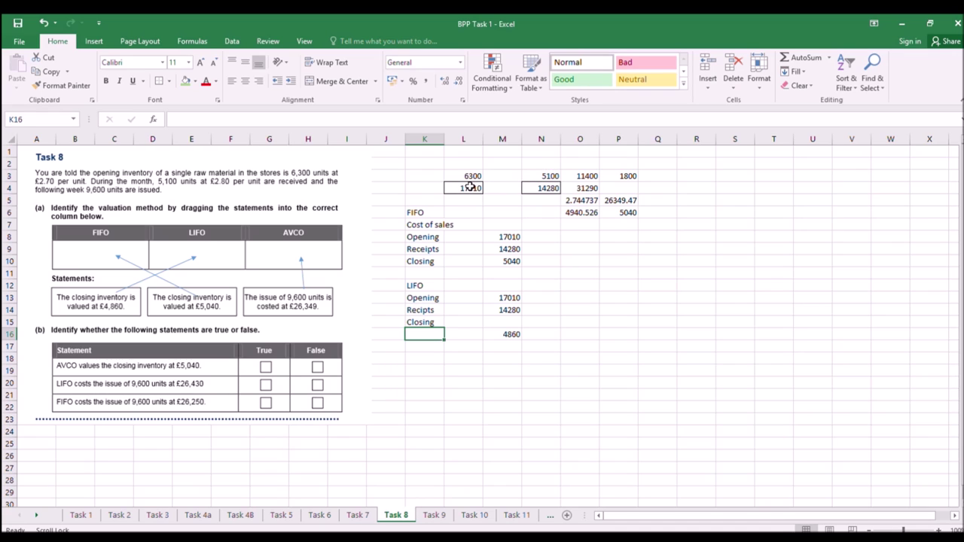
pyautogui.click(505, 323)
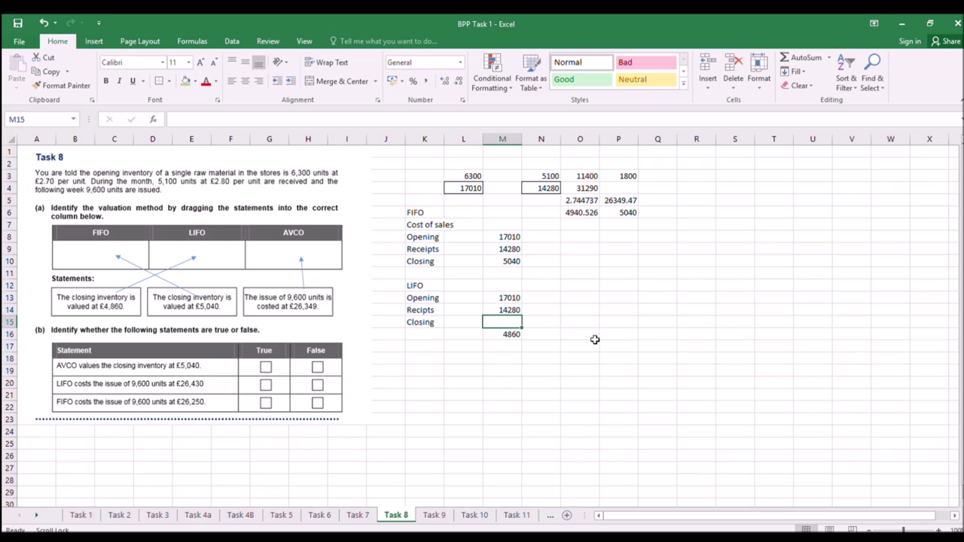
pyautogui.write('=1800*')
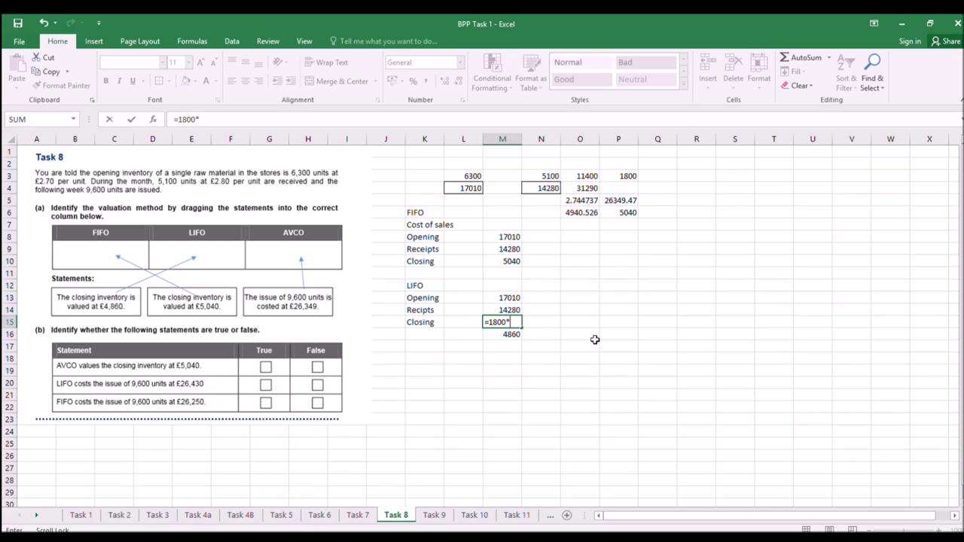
pyautogui.write('2.7')
pyautogui.press('Return')
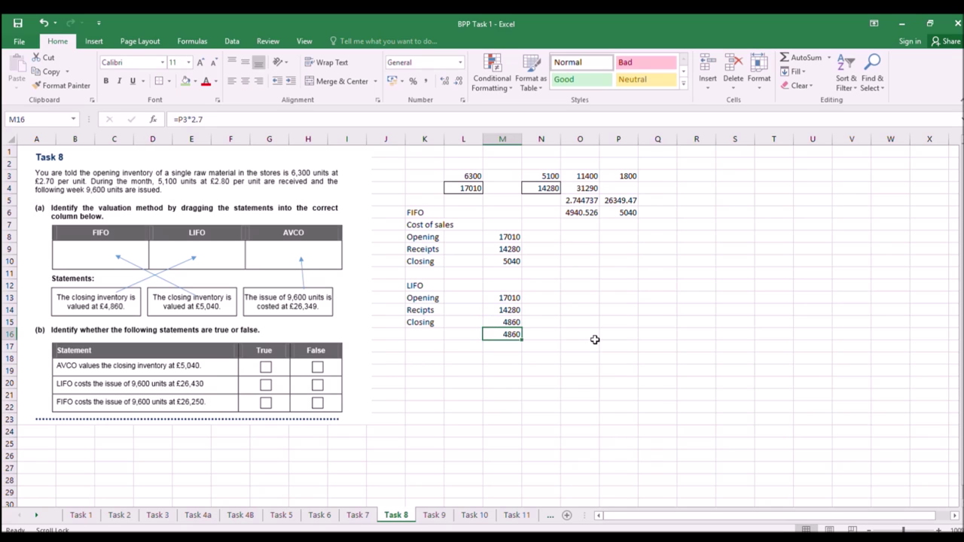
# Replace M16 with =M13+M14-M15, giving a LIFO cost of issues of 26430.
pyautogui.press('Delete')
pyautogui.write('=')
pyautogui.click(499, 299)
pyautogui.write('+')
pyautogui.click(507, 309)
pyautogui.write('-')
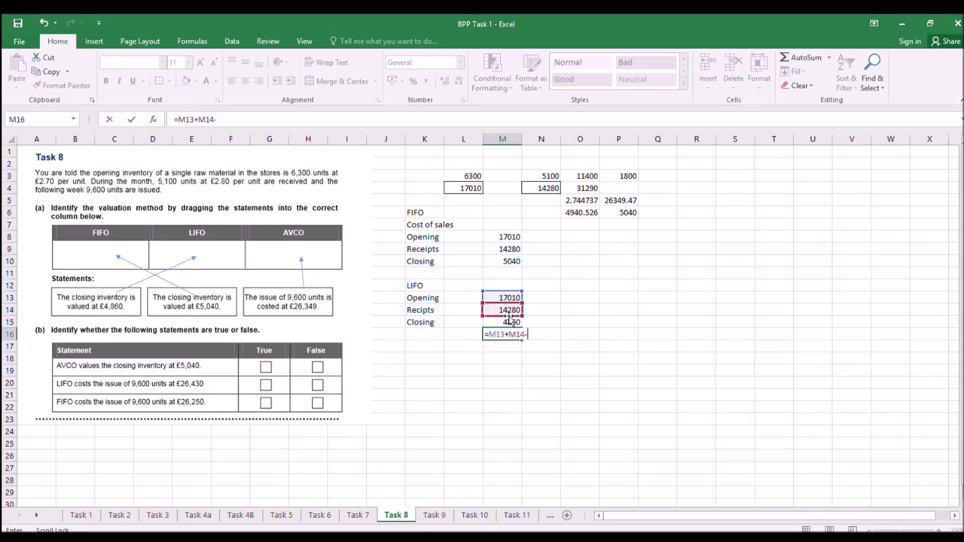
pyautogui.click(509, 323)
pyautogui.press('Return')
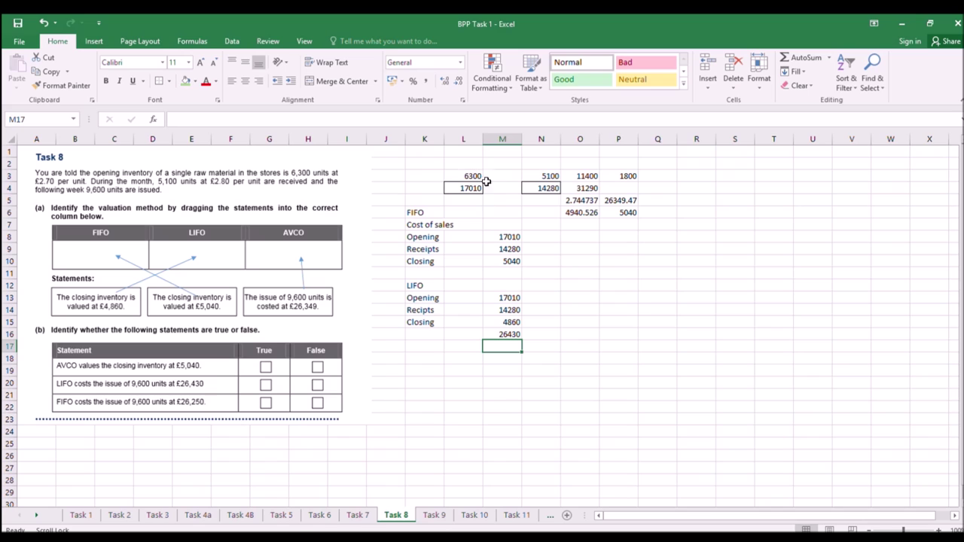
# Enter =1800*2.8 in M10 for a FIFO closing value of 5040.
pyautogui.click(507, 237)
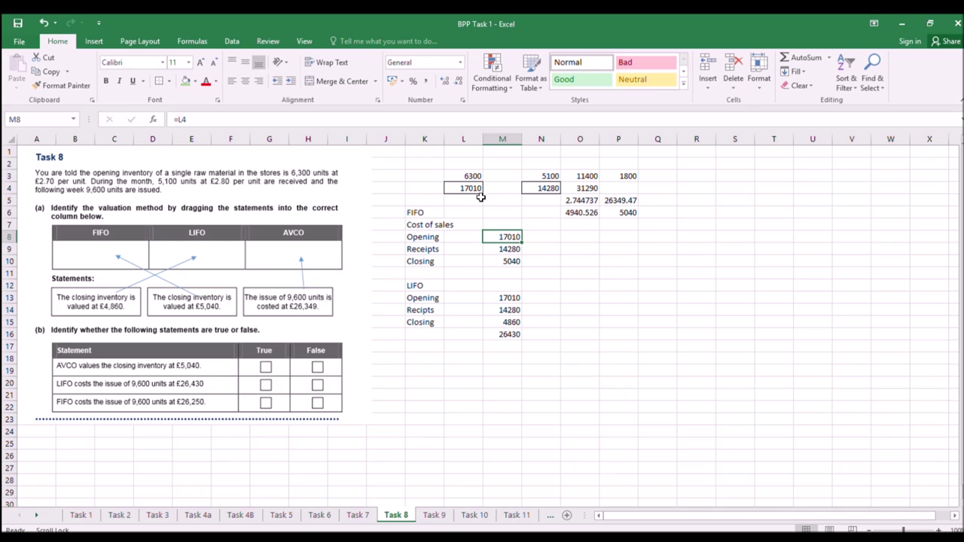
pyautogui.click(519, 262)
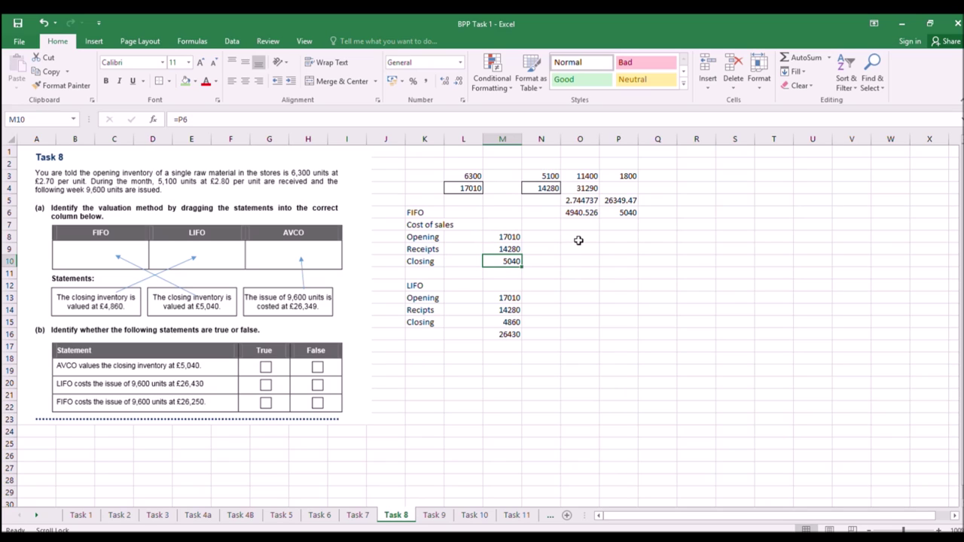
pyautogui.write('=1800*2.8')
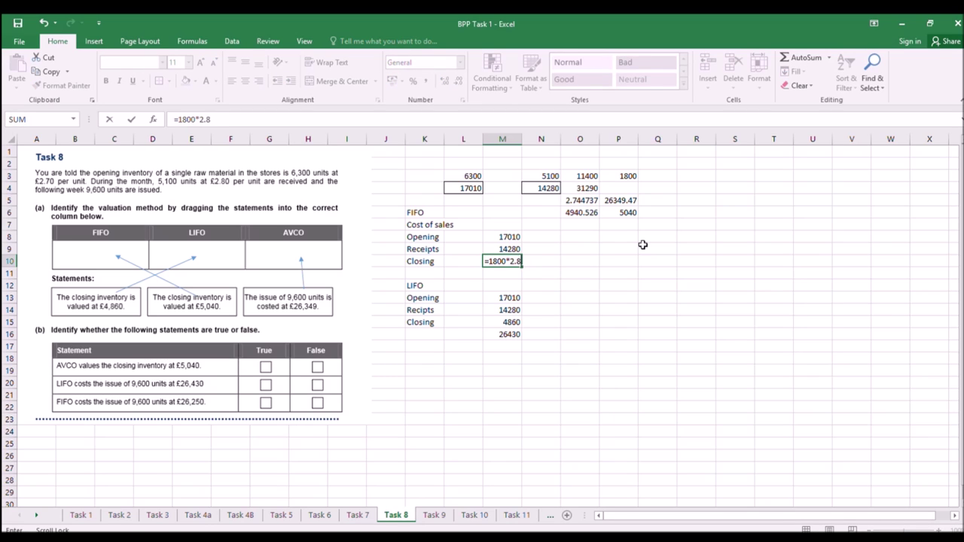
pyautogui.press('Return')
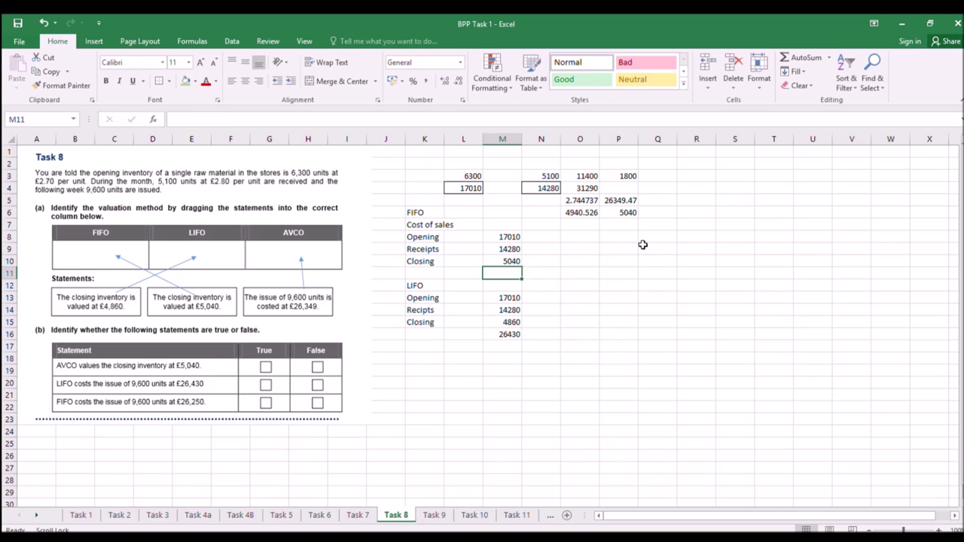
# Calculate the 26250 cost of sales with =M8+M9-M10 in M11, then go to Task 9.
pyautogui.write('=')
pyautogui.click(506, 238)
pyautogui.write('+')
pyautogui.click(507, 249)
pyautogui.write('-')
pyautogui.click(507, 259)
pyautogui.press('Return')
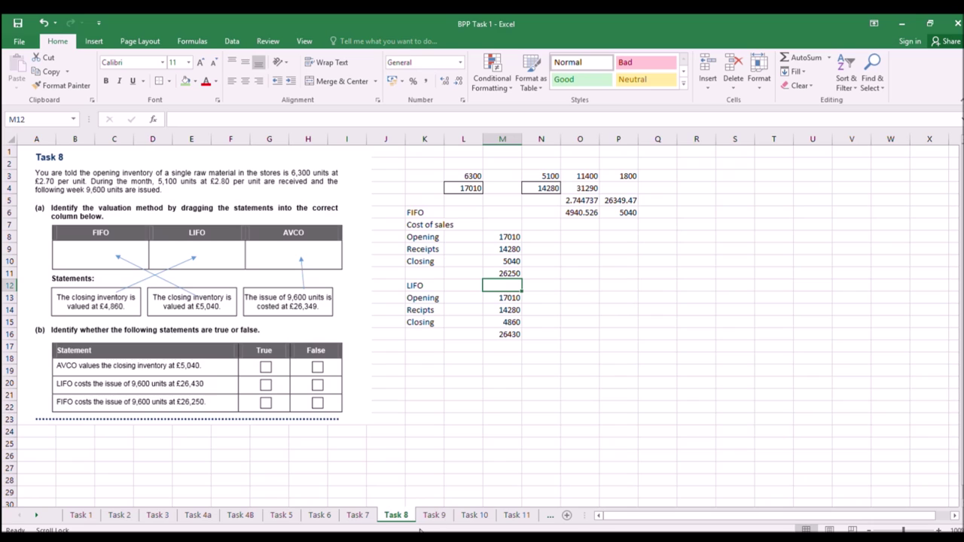
pyautogui.click(433, 515)
pyautogui.click(482, 298)
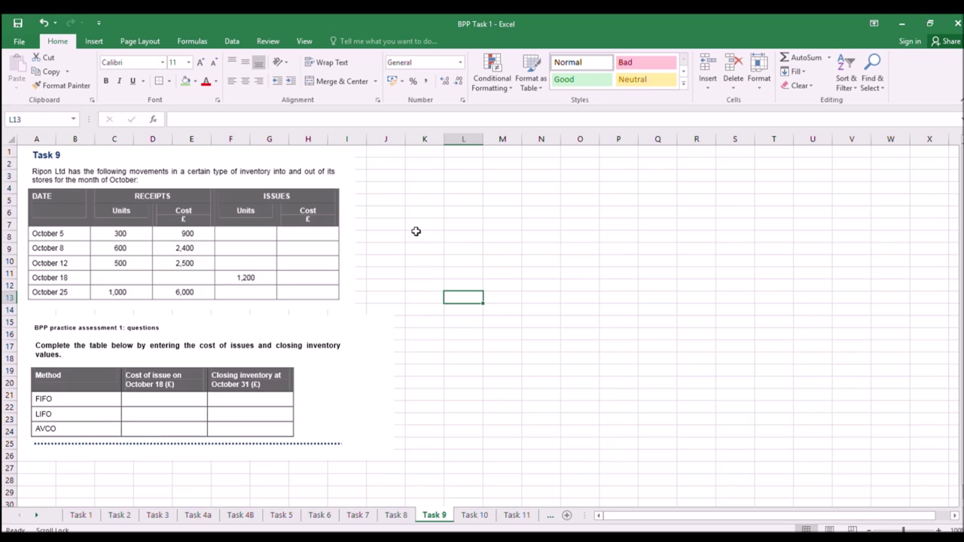
# Add outside borders to the receipt batch cells K4, M4 and O4.
pyautogui.click(433, 190)
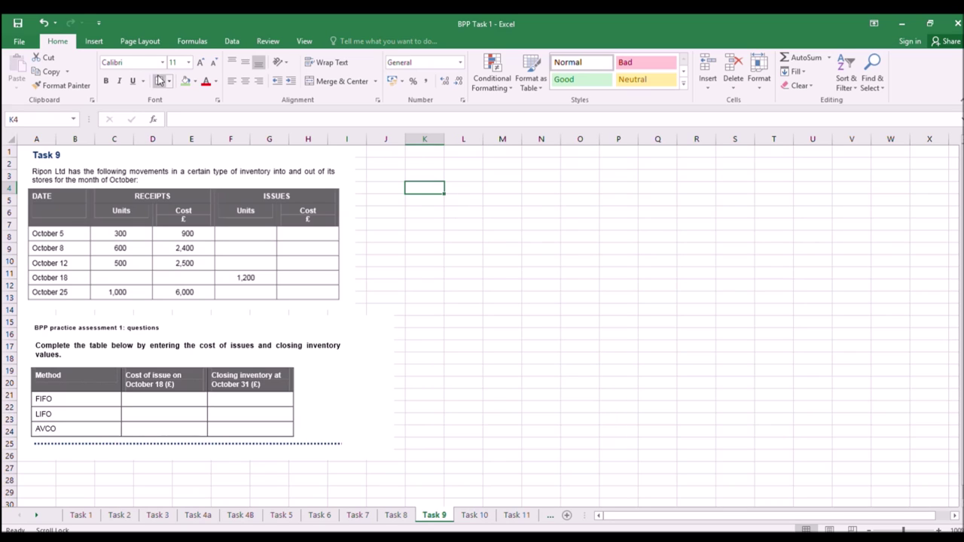
pyautogui.click(160, 82)
pyautogui.click(429, 212)
pyautogui.click(498, 189)
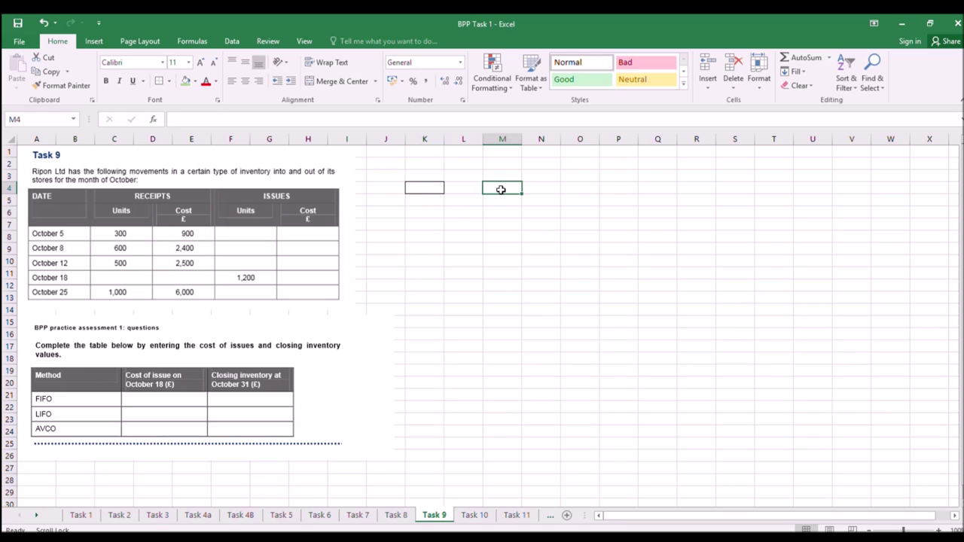
pyautogui.click(154, 81)
pyautogui.click(564, 185)
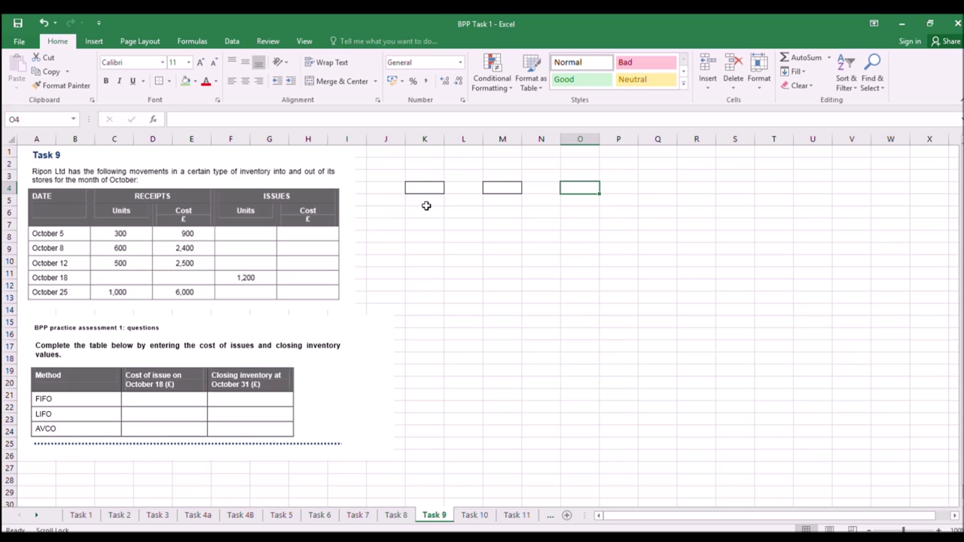
# Enter the first receipt batch: 300 units costing 900.
pyautogui.click(424, 188)
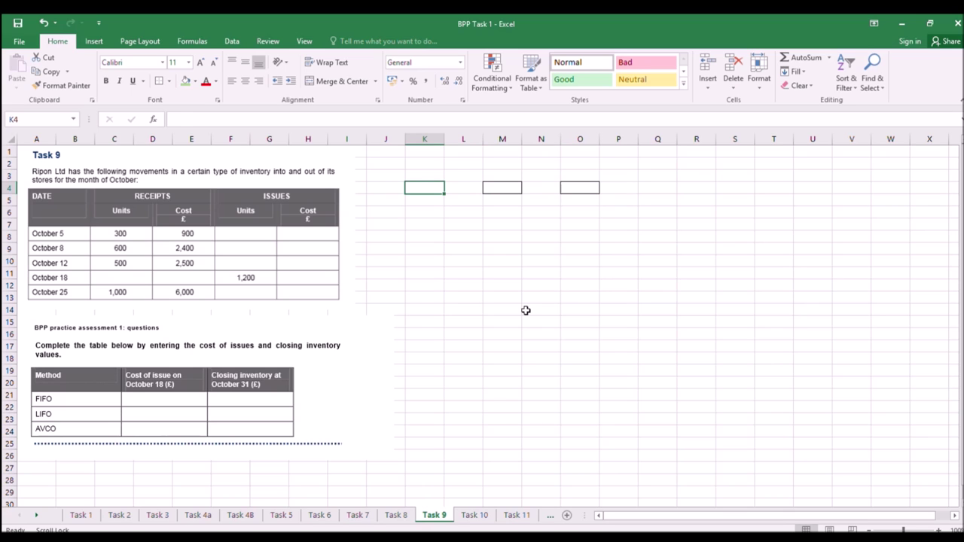
pyautogui.write('300')
pyautogui.press('Return')
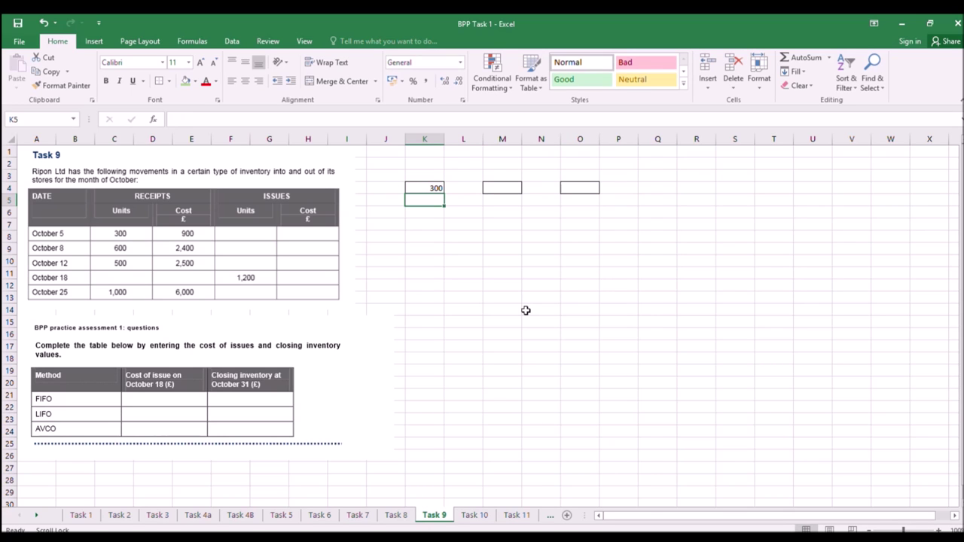
pyautogui.write('900')
pyautogui.hscroll(1, 525, 310)
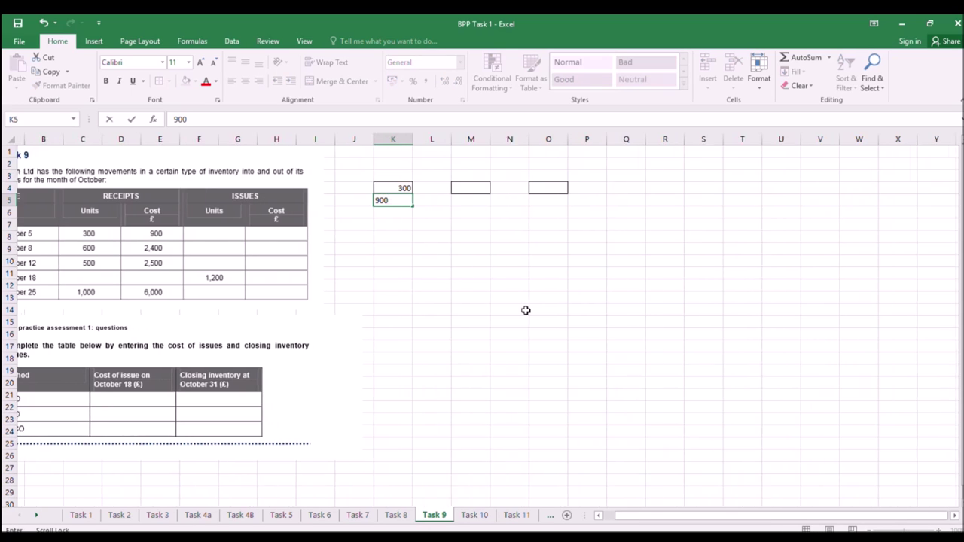
pyautogui.click(508, 300)
# Enter the second and third batches: 600 units at 2400 and 500 units at 2500.
pyautogui.click(459, 190)
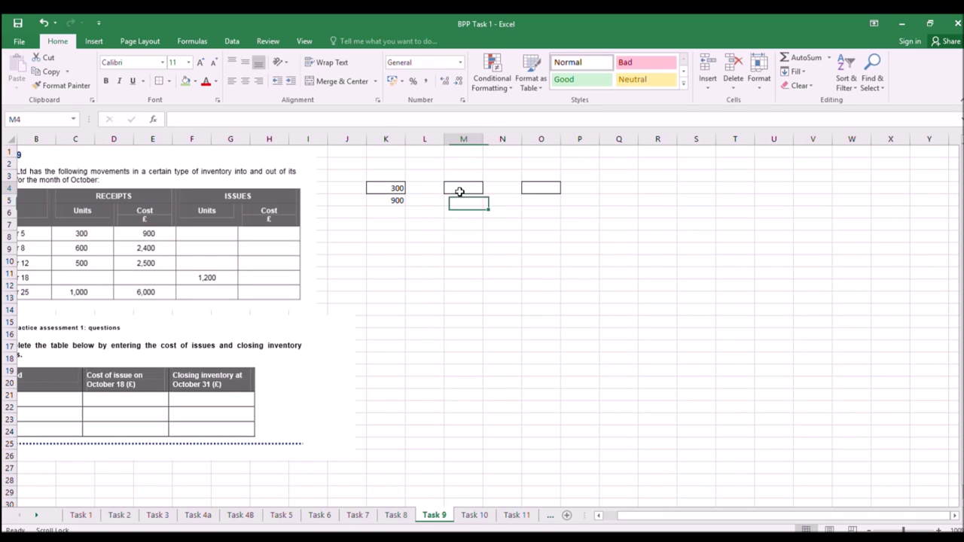
pyautogui.write('600')
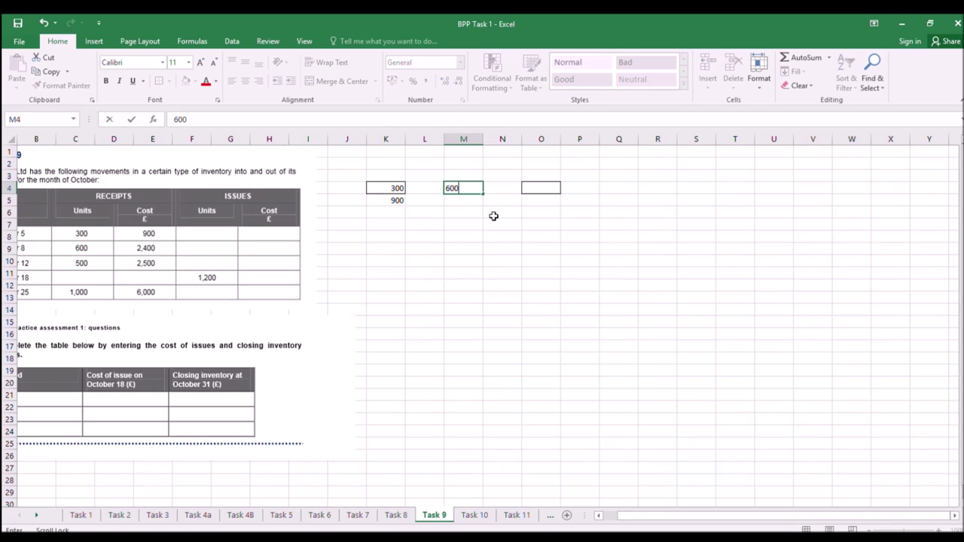
pyautogui.press('Return')
pyautogui.write('2400')
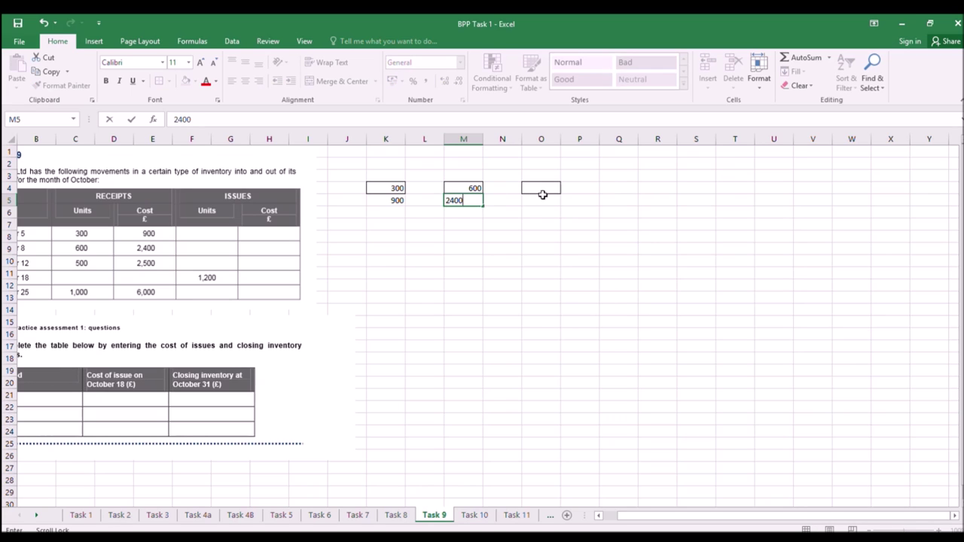
pyautogui.click(537, 189)
pyautogui.write('500')
pyautogui.click(548, 198)
pyautogui.write('2500')
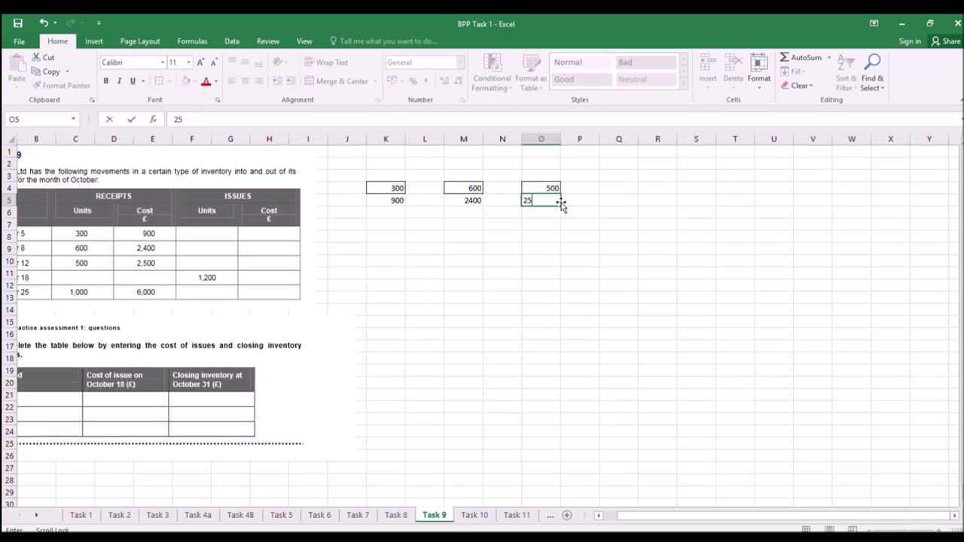
pyautogui.click(512, 223)
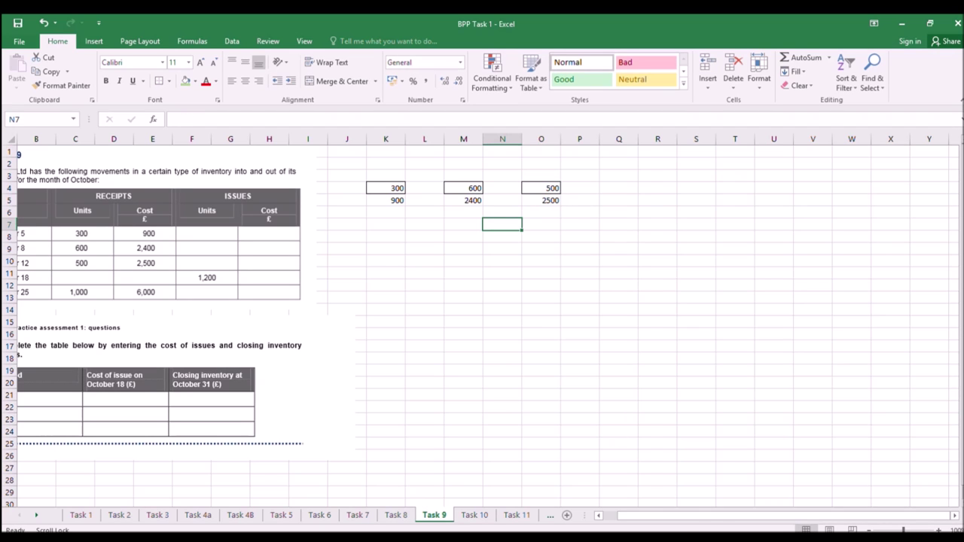
pyautogui.moveTo(699, 516); pyautogui.dragTo(672, 516)
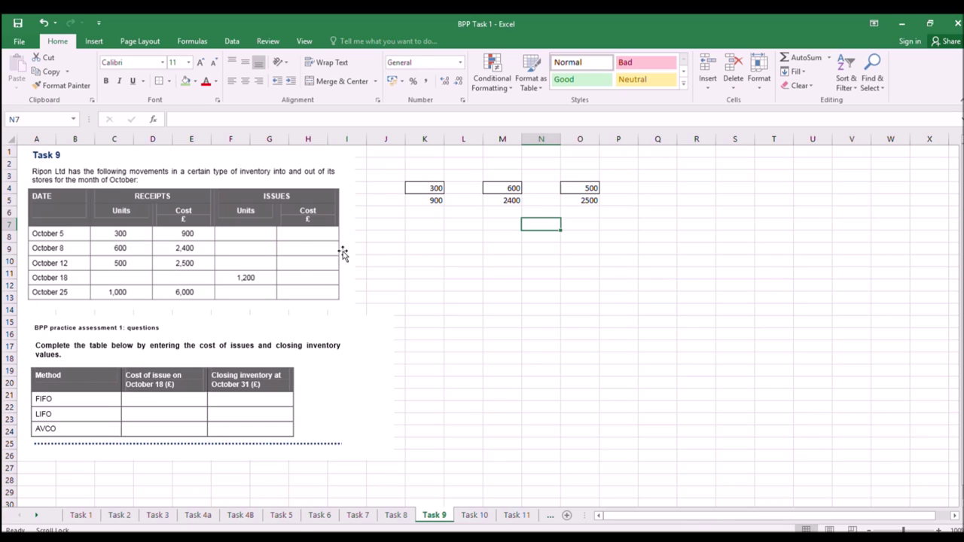
# Start the FIFO row in J7 with 300 units issued at 900.
pyautogui.click(431, 226)
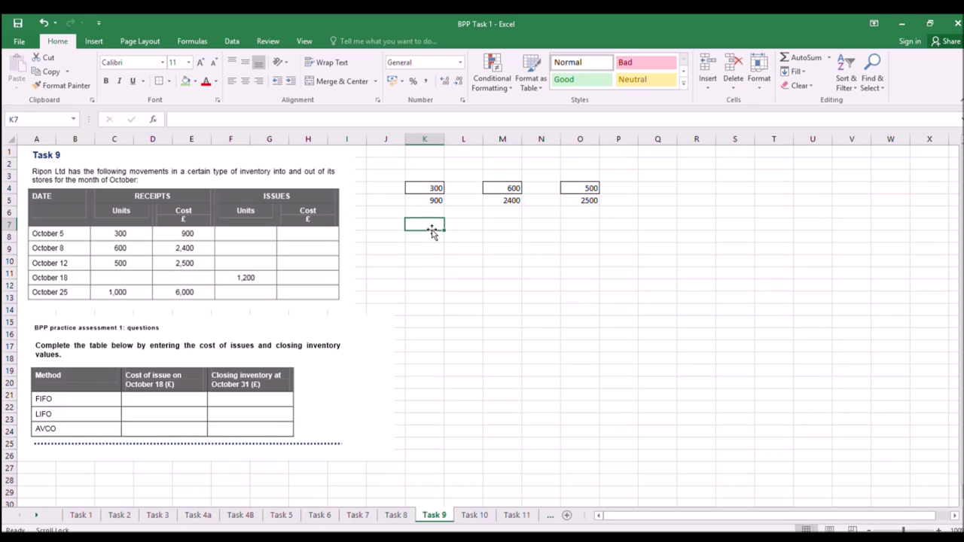
pyautogui.click(390, 224)
pyautogui.write('FIFO')
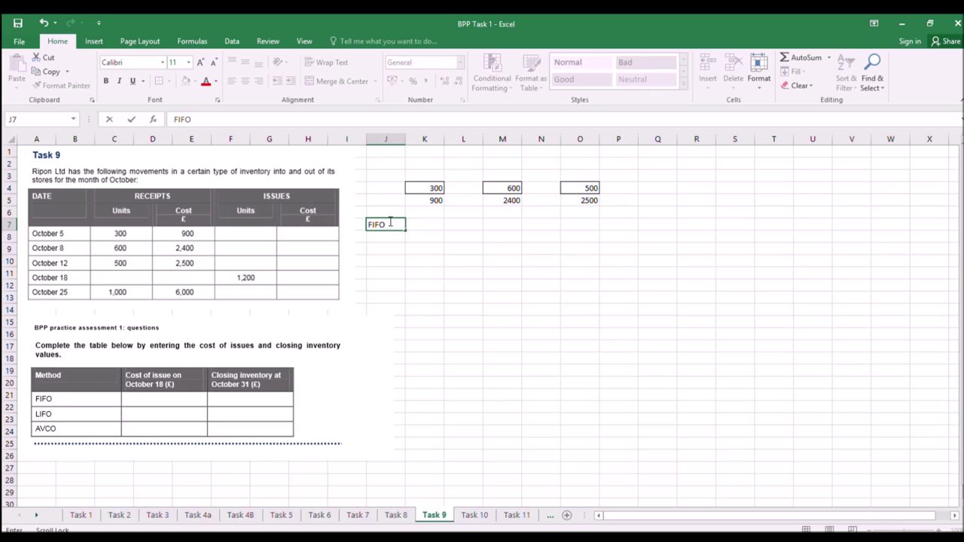
pyautogui.click(423, 228)
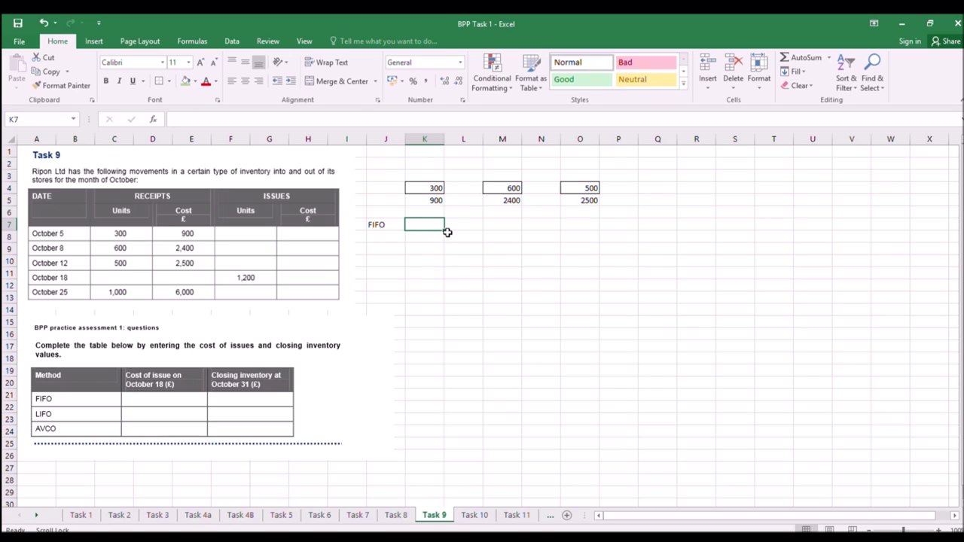
pyautogui.write('300')
pyautogui.press('Return')
pyautogui.write('90')
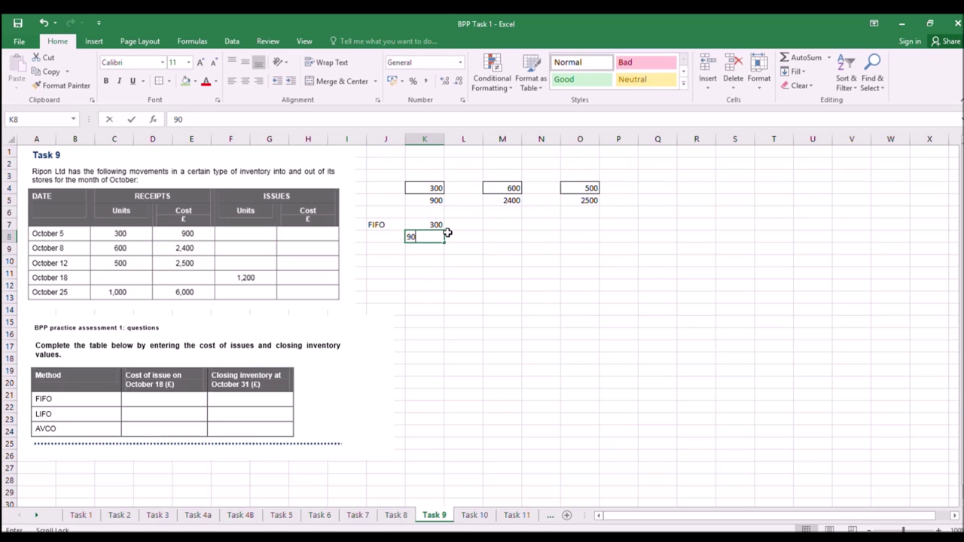
pyautogui.write('0')
pyautogui.click(496, 225)
# Add FIFO issues of 600 units at 2400 and 300 units costed =300/500*2500.
pyautogui.write('60')
pyautogui.press('Return')
pyautogui.write('2')
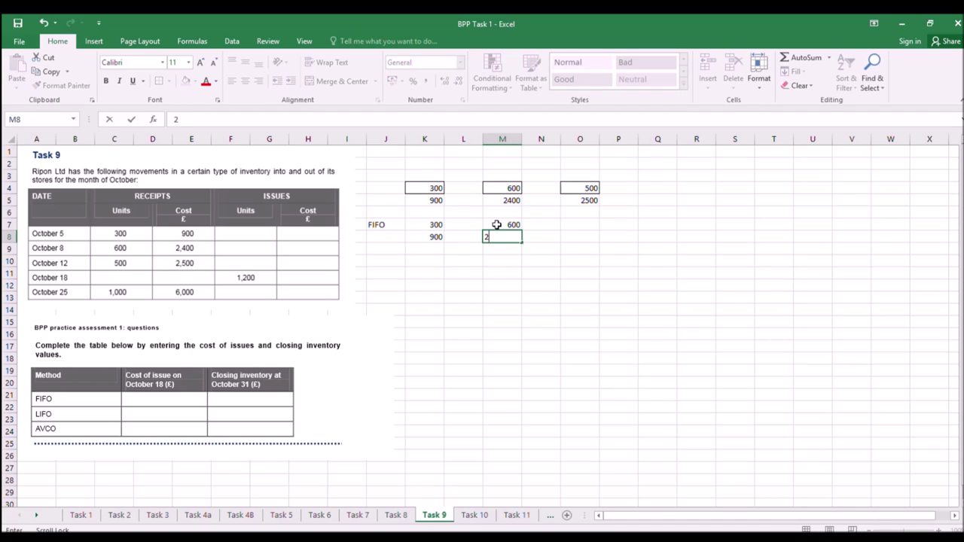
pyautogui.click(582, 226)
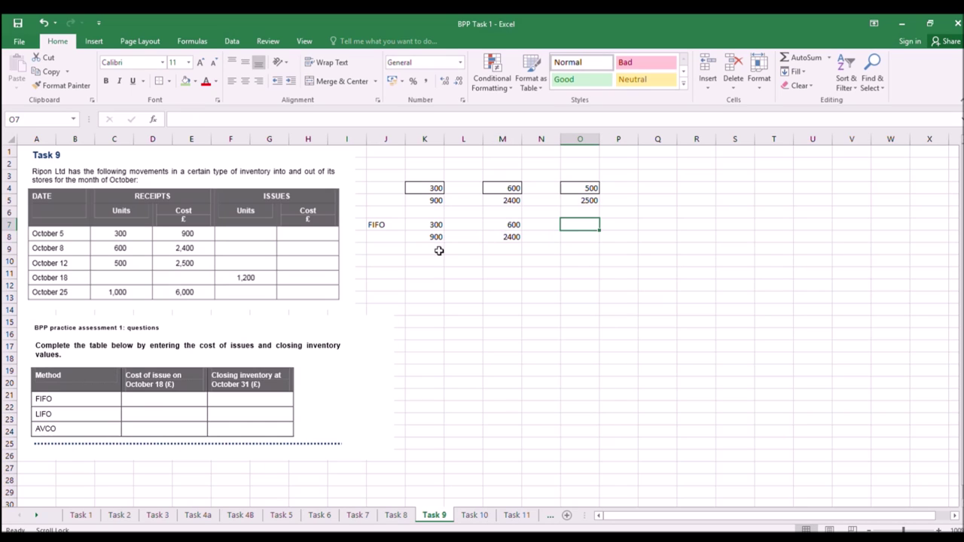
pyautogui.write('300')
pyautogui.click(580, 235)
pyautogui.write('=300')
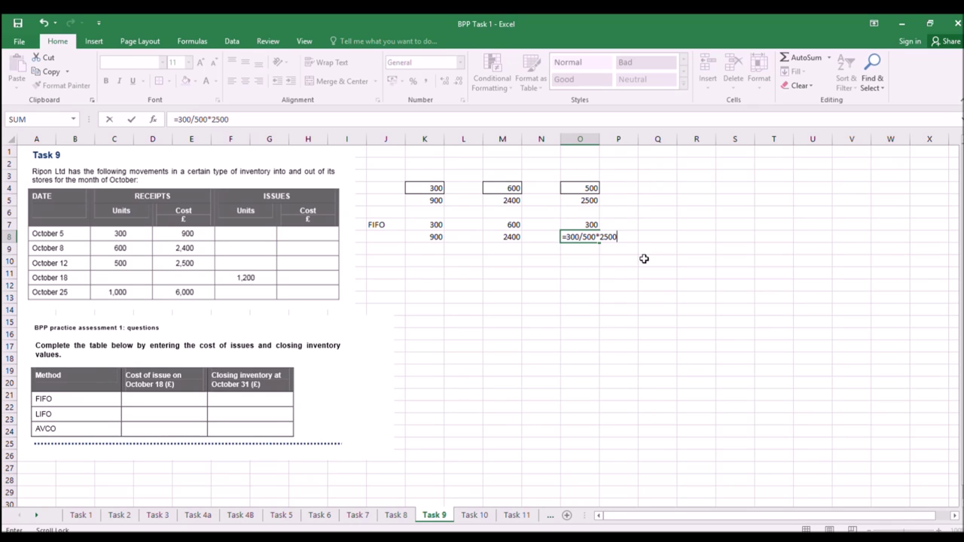
pyautogui.press('Return')
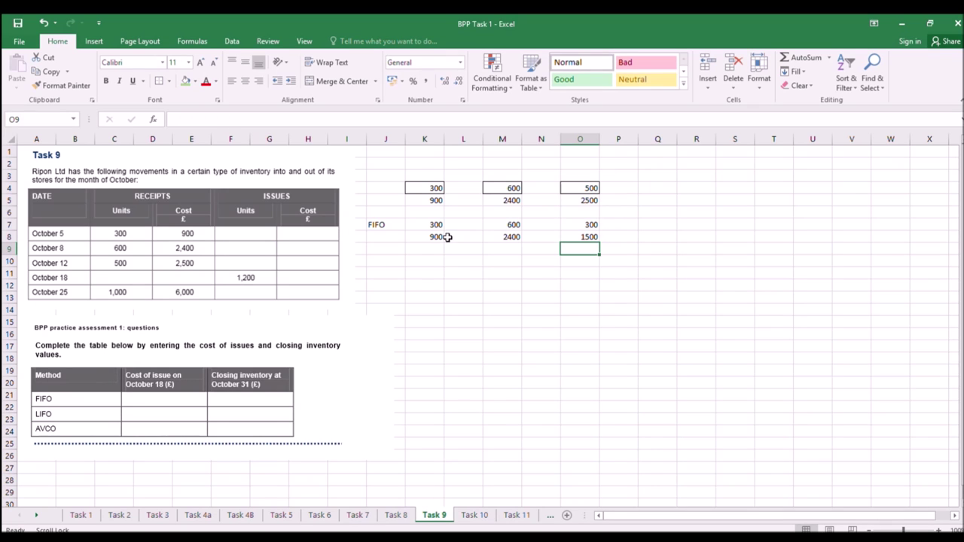
# AutoSum K7:O7 in P7 for 1200 units and fill the total down to P8.
pyautogui.moveTo(427, 189); pyautogui.dragTo(427, 200)
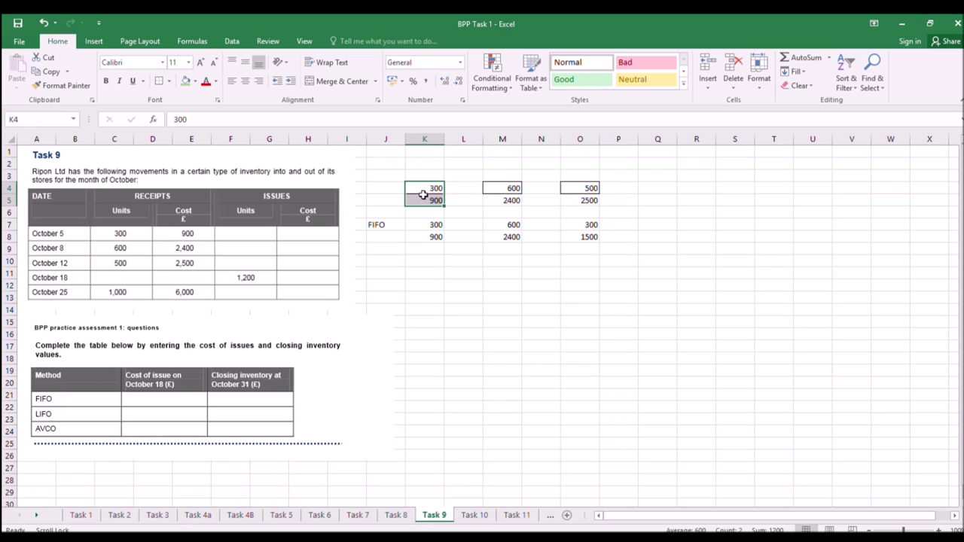
pyautogui.moveTo(513, 189); pyautogui.dragTo(512, 202)
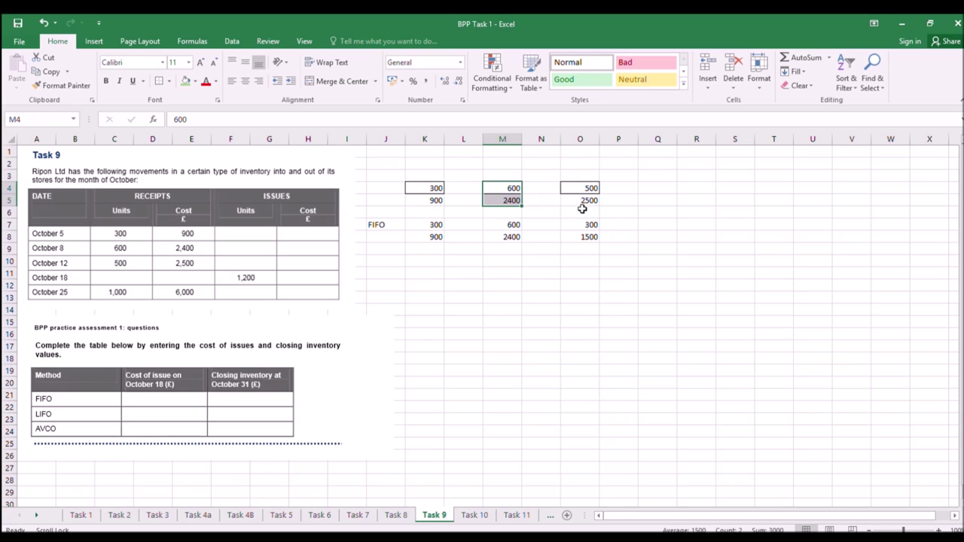
pyautogui.click(616, 227)
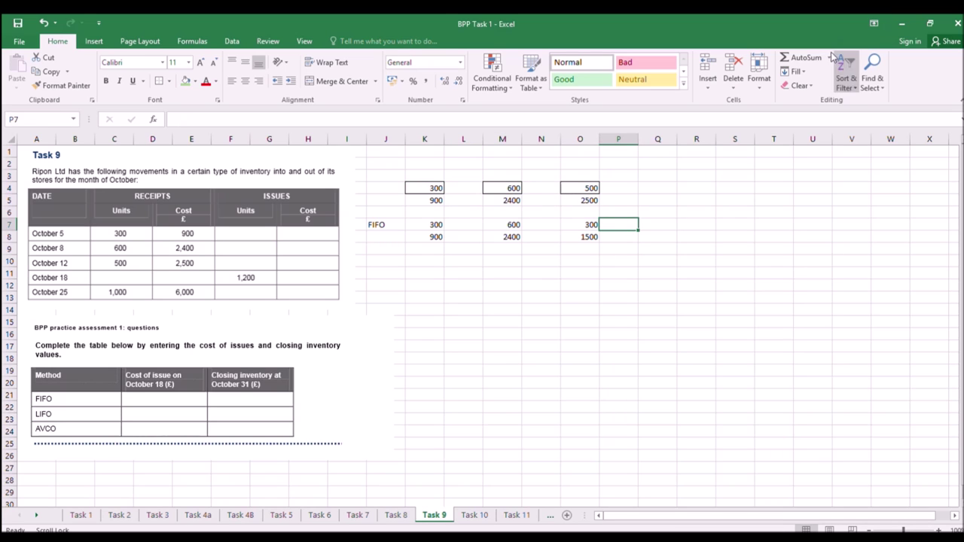
pyautogui.click(800, 57)
pyautogui.moveTo(435, 224); pyautogui.dragTo(565, 226)
pyautogui.press('Return')
pyautogui.click(627, 223)
pyautogui.moveTo(638, 238); pyautogui.dragTo(637, 241)
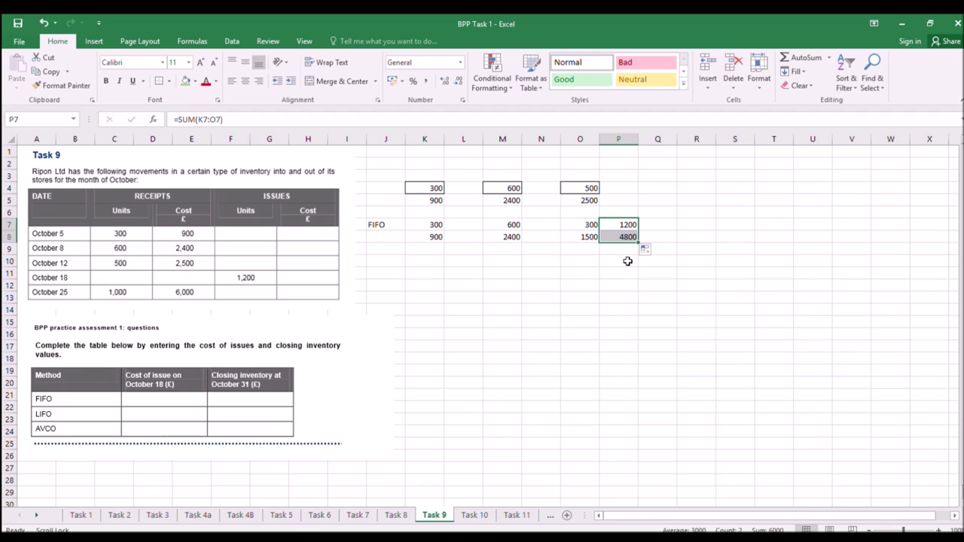
# Record 4800 as the FIFO cost of issue in K21.
pyautogui.click(421, 397)
pyautogui.write('4800')
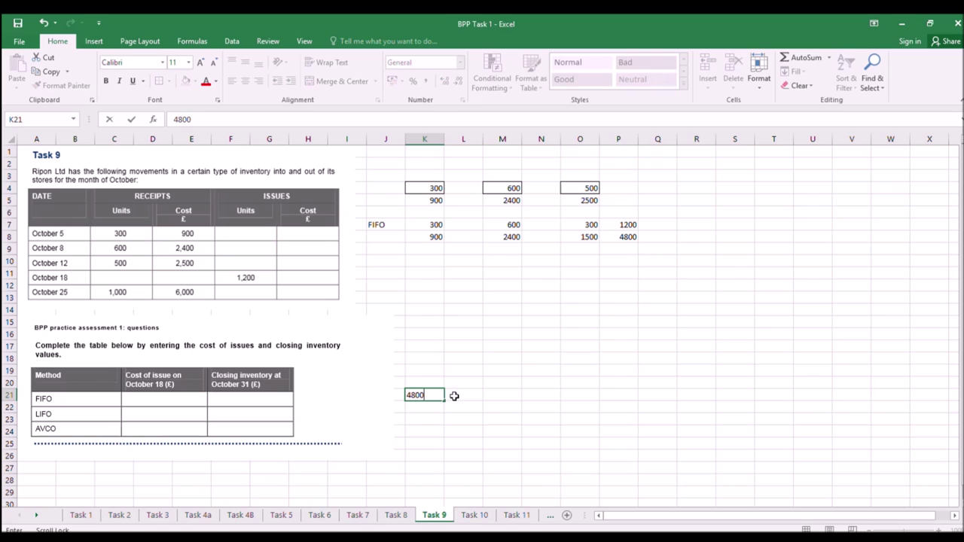
pyautogui.click(495, 418)
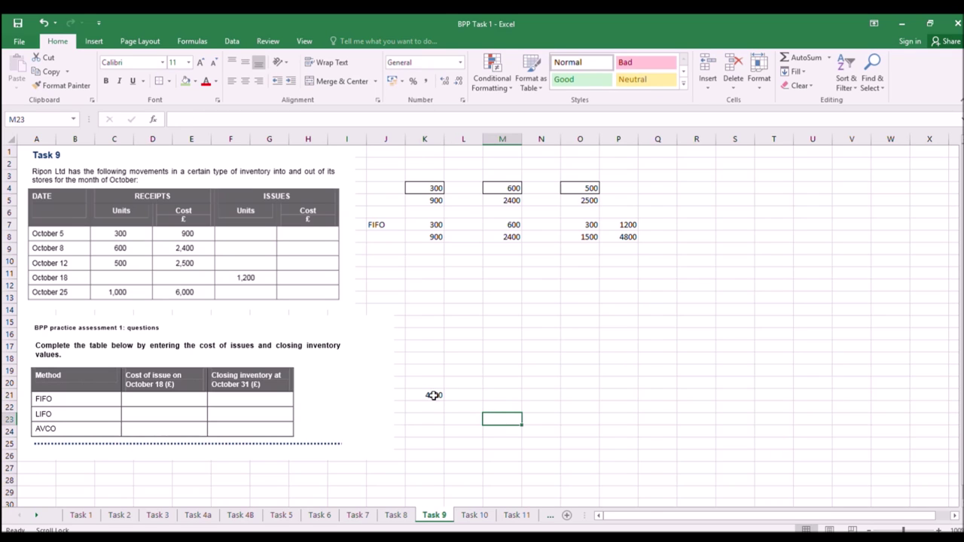
pyautogui.click(397, 260)
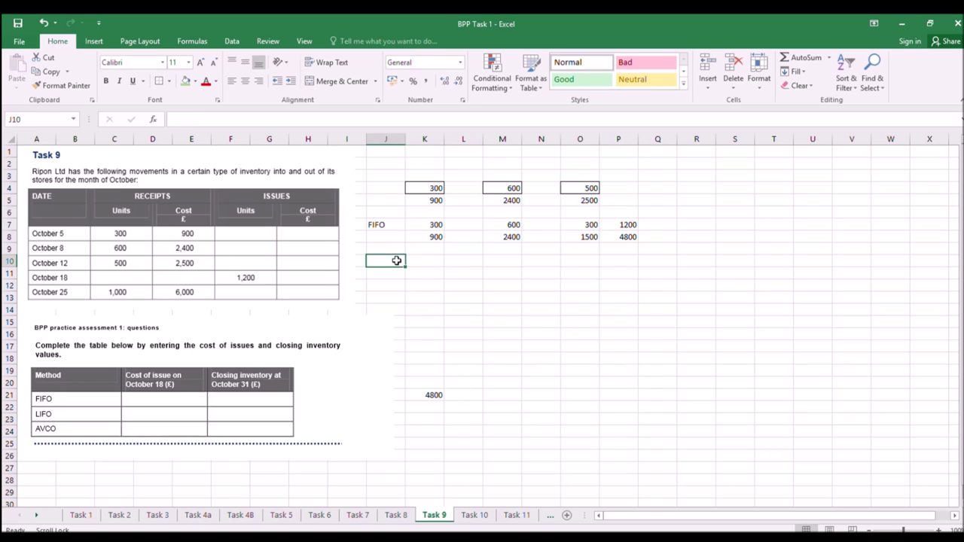
# Label J10 'LIFO' and enter the third batch issue: 500 units costing 2500.
pyautogui.write('LIFO')
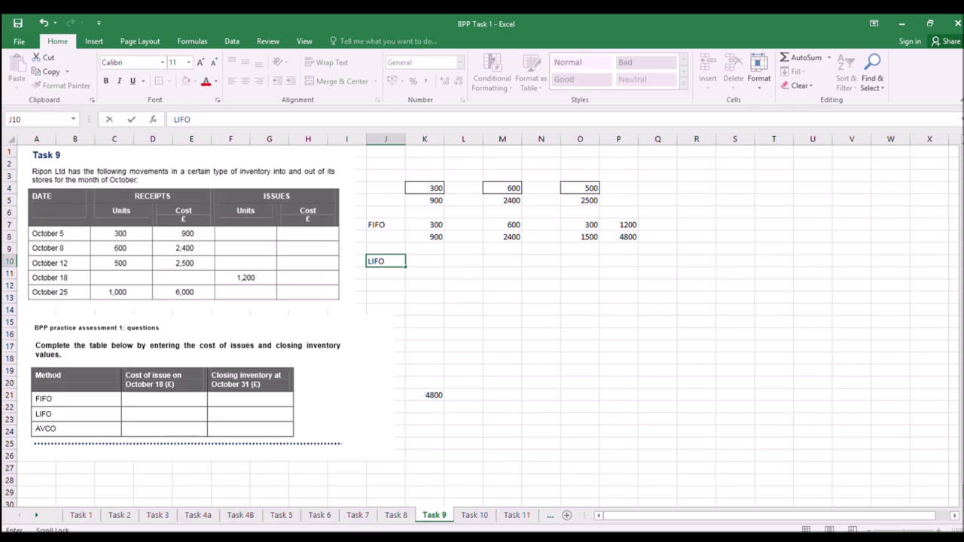
pyautogui.click(448, 299)
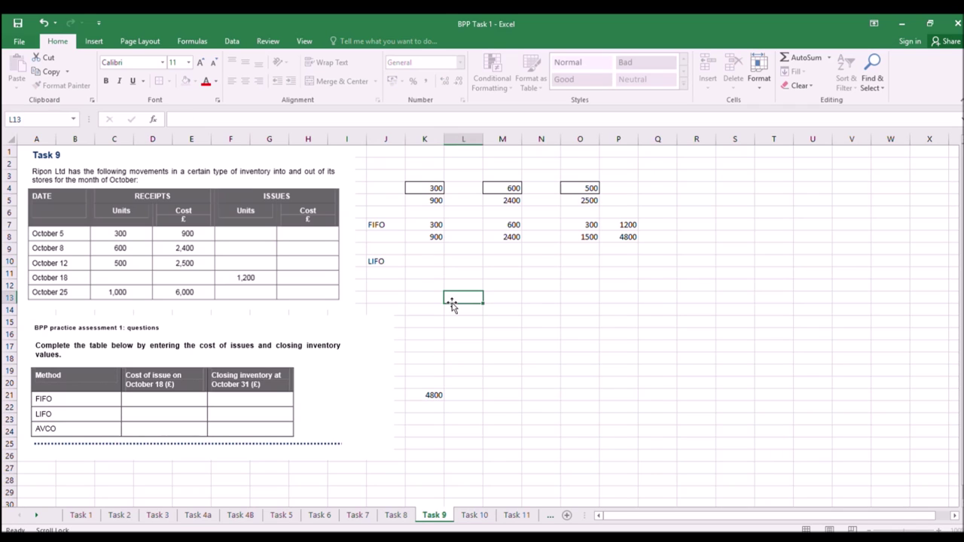
pyautogui.click(572, 260)
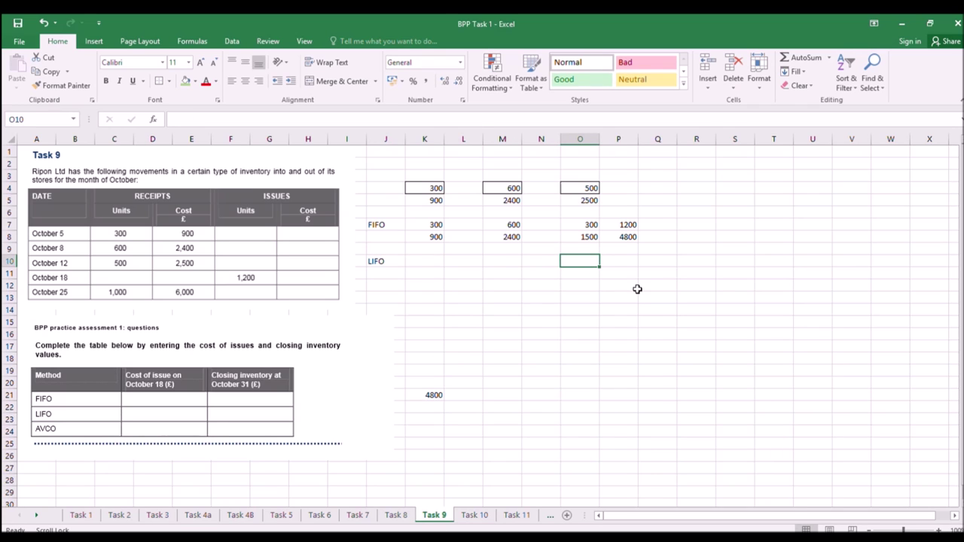
pyautogui.write('500')
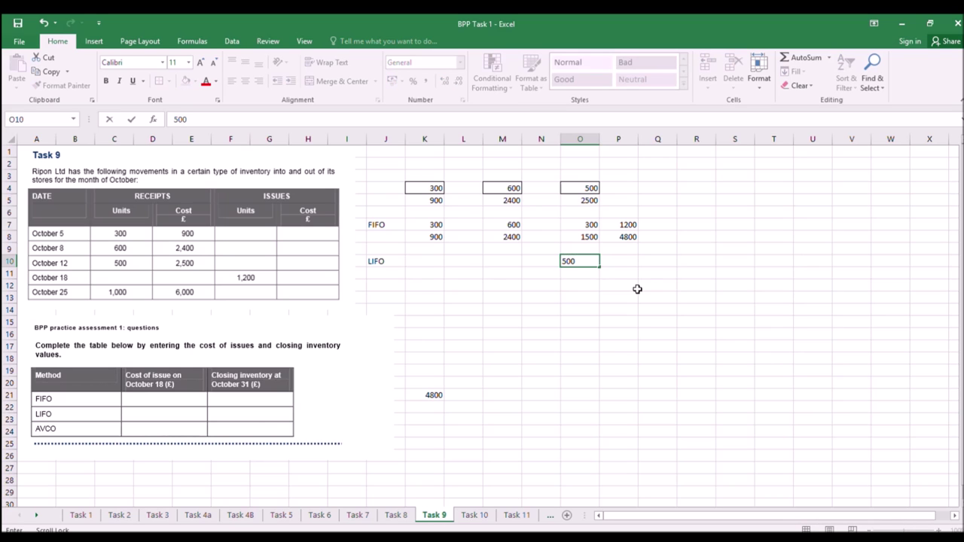
pyautogui.click(584, 273)
pyautogui.write('2500')
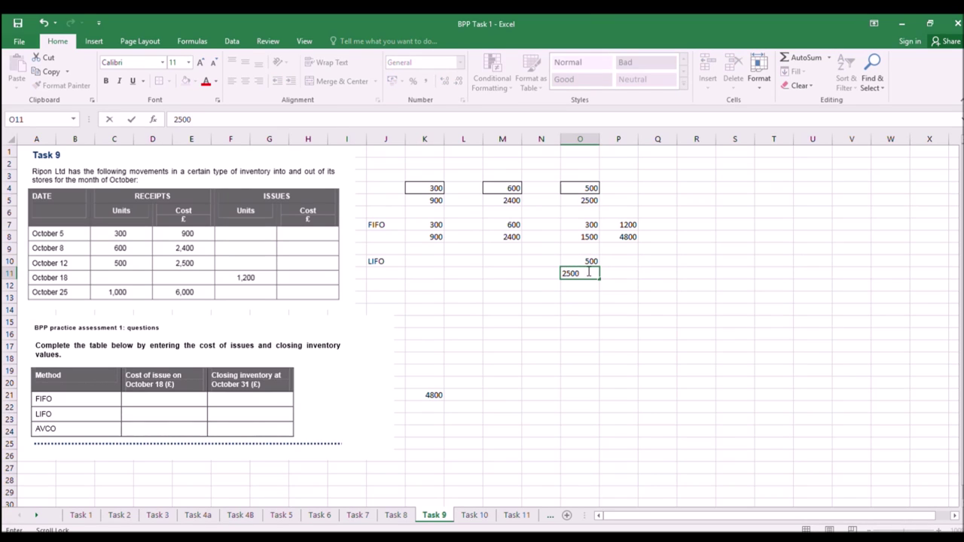
# Enter the remaining LIFO issues: 600 units at 2400 and 100 units at 300.
pyautogui.click(504, 260)
pyautogui.write('600')
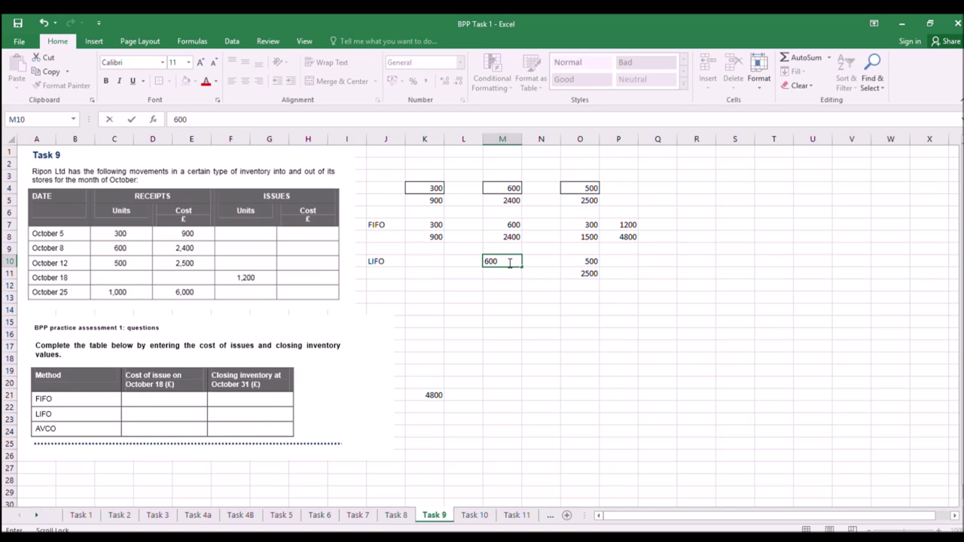
pyautogui.click(507, 274)
pyautogui.write('240')
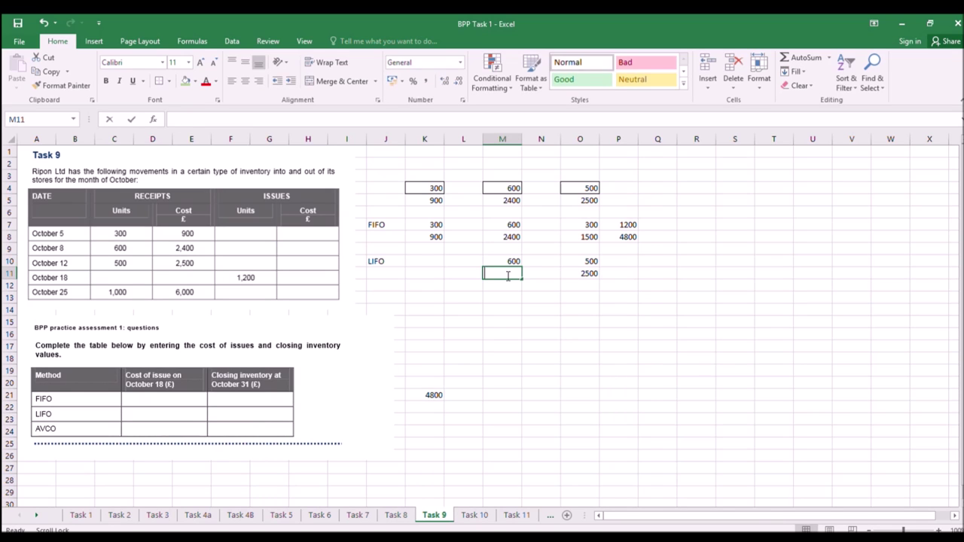
pyautogui.write('0')
pyautogui.click(426, 260)
pyautogui.write('100')
pyautogui.click(427, 275)
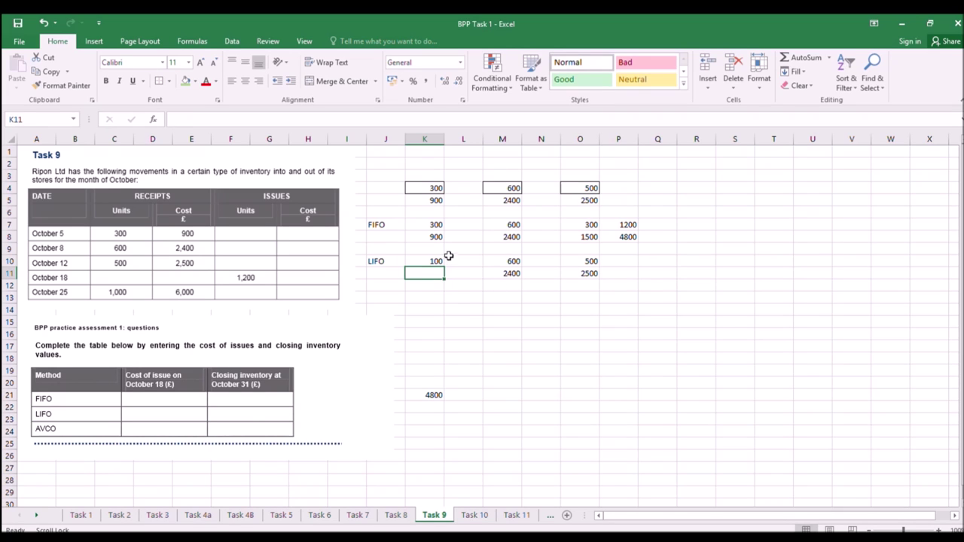
pyautogui.write('300')
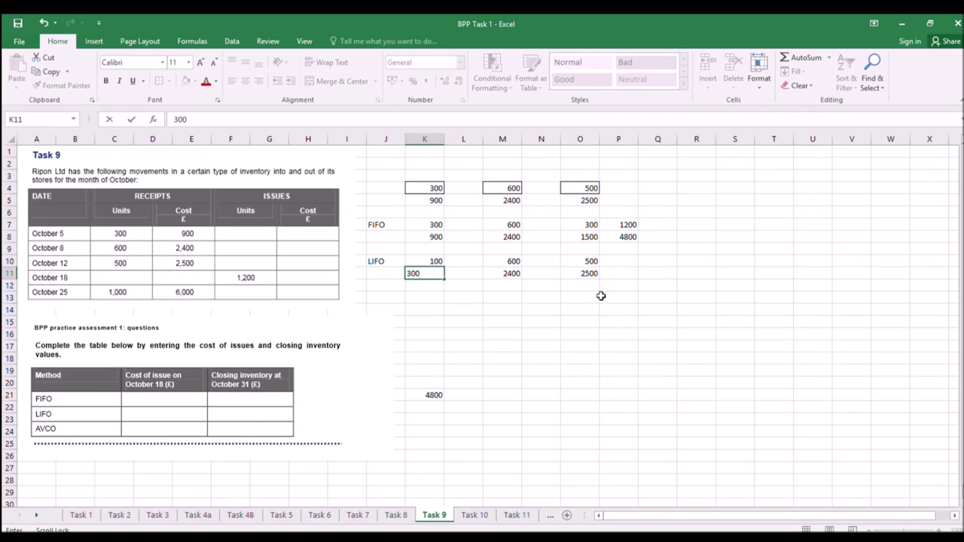
# AutoSum K10:O10 in P10 and fill it down to P11, totalling 1200 units and 5200.
pyautogui.click(631, 262)
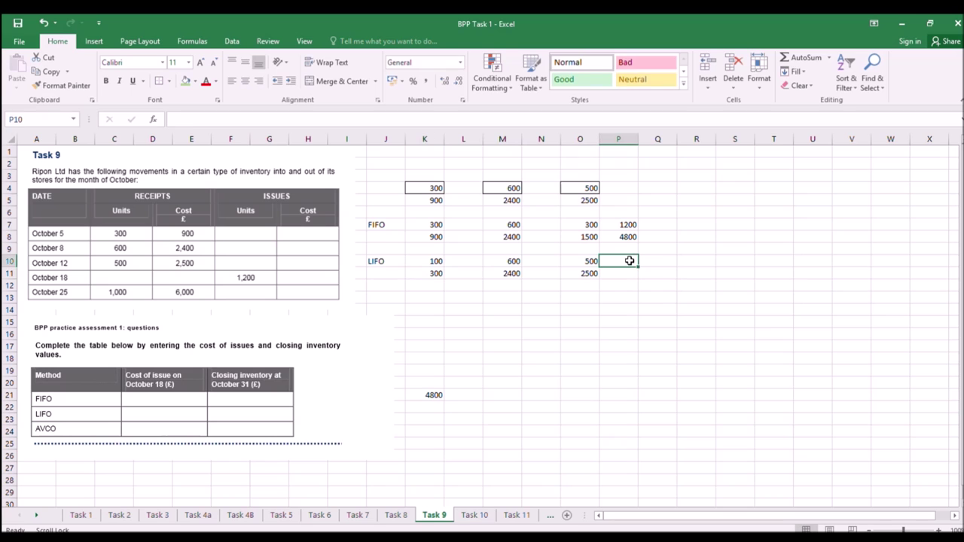
pyautogui.click(800, 57)
pyautogui.moveTo(435, 261); pyautogui.dragTo(563, 258)
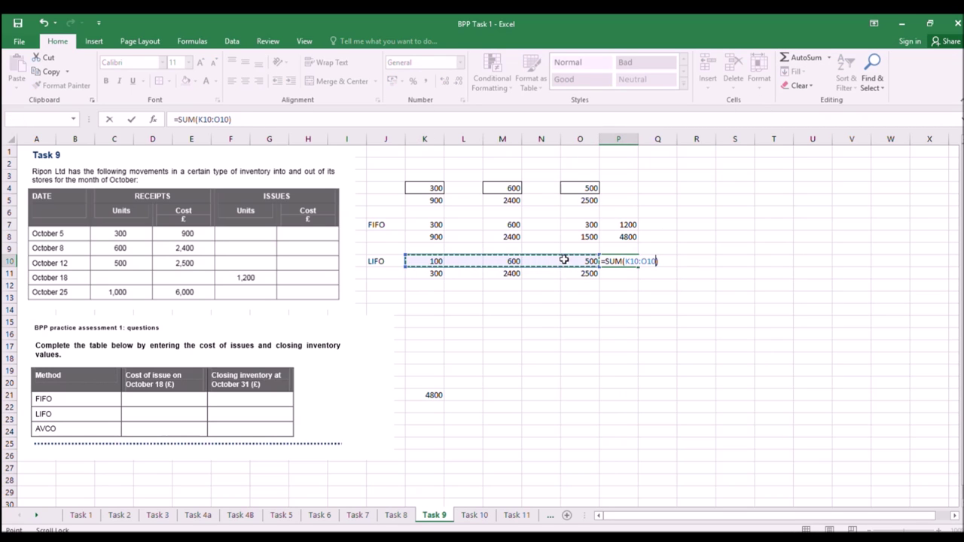
pyautogui.press('Return')
pyautogui.click(631, 266)
pyautogui.moveTo(634, 269); pyautogui.dragTo(637, 280)
pyautogui.click(622, 299)
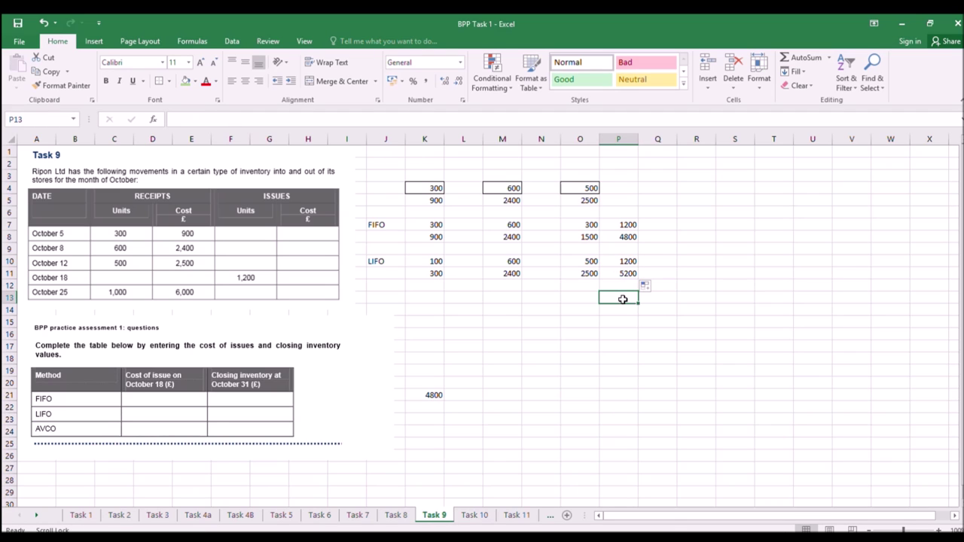
pyautogui.click(385, 296)
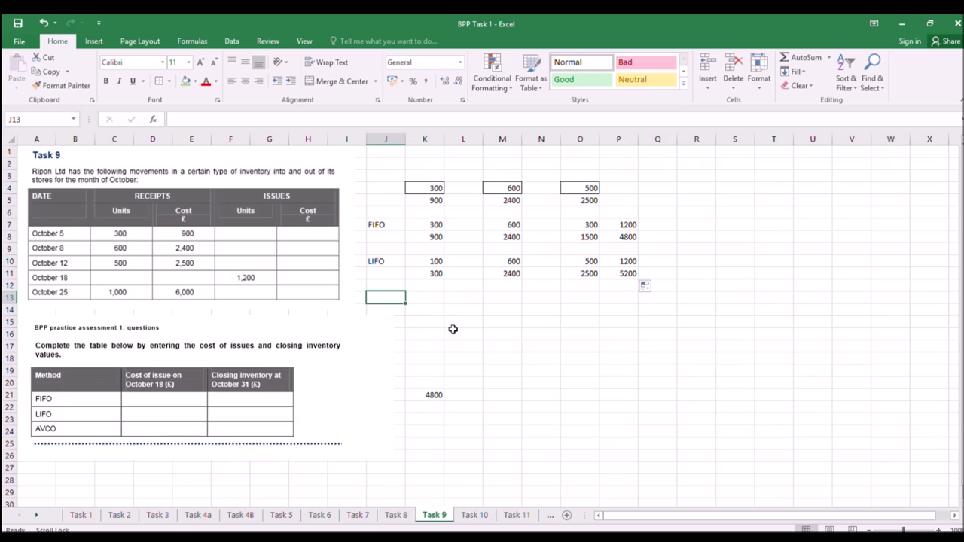
# Label J13 as AVCO and AutoSum the receipts: 1400 units in O13 and 5800 cost in O14.
pyautogui.write('AVCO')
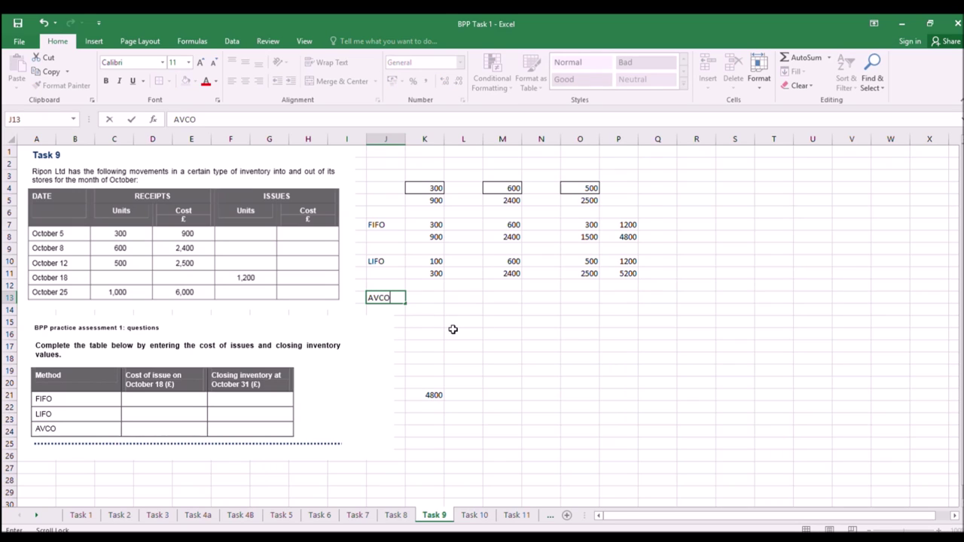
pyautogui.click(458, 323)
pyautogui.click(576, 299)
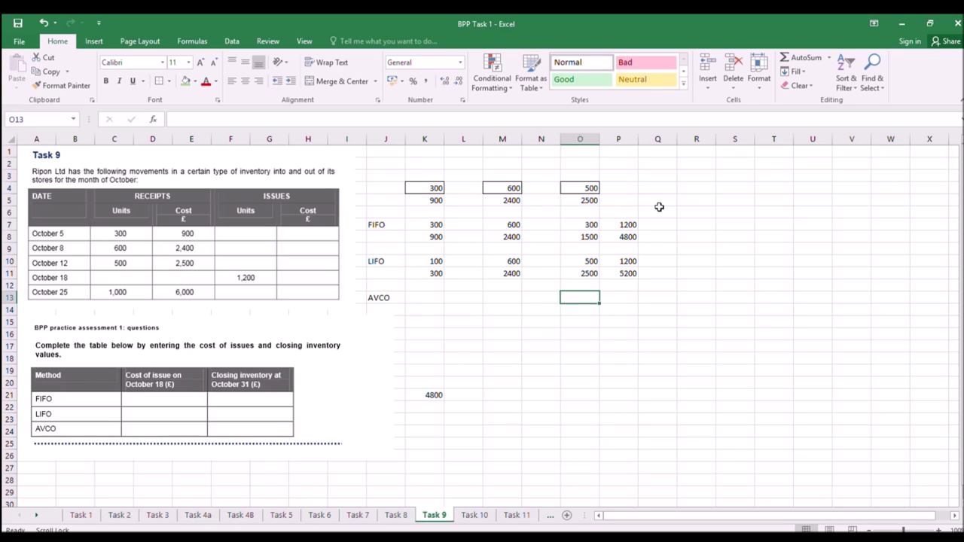
pyautogui.click(799, 58)
pyautogui.moveTo(427, 189); pyautogui.dragTo(570, 188)
pyautogui.press('Return')
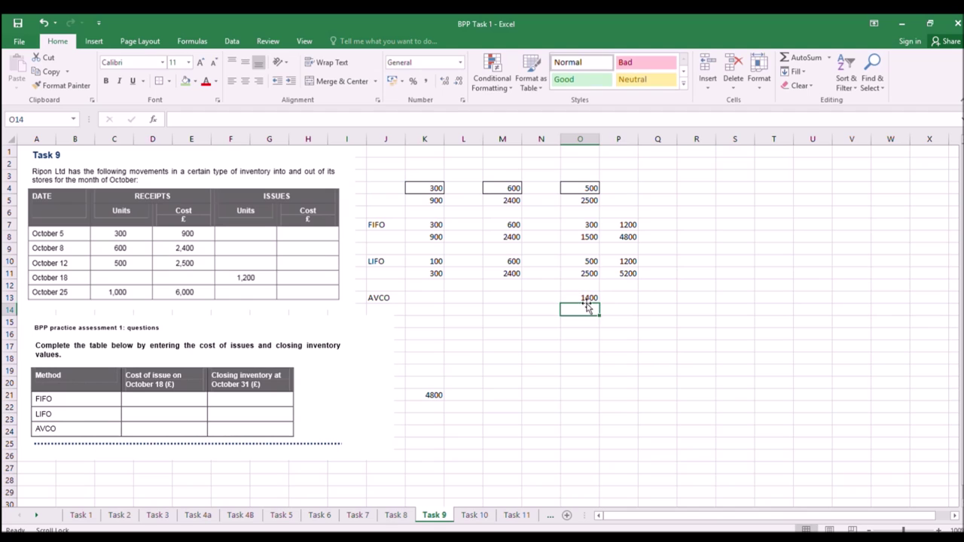
pyautogui.click(799, 57)
pyautogui.moveTo(433, 200); pyautogui.dragTo(580, 200)
pyautogui.press('Return')
# Enter 1200 issued units in P13 and =O14*P13/O13 in P14, giving 4971.429.
pyautogui.click(607, 298)
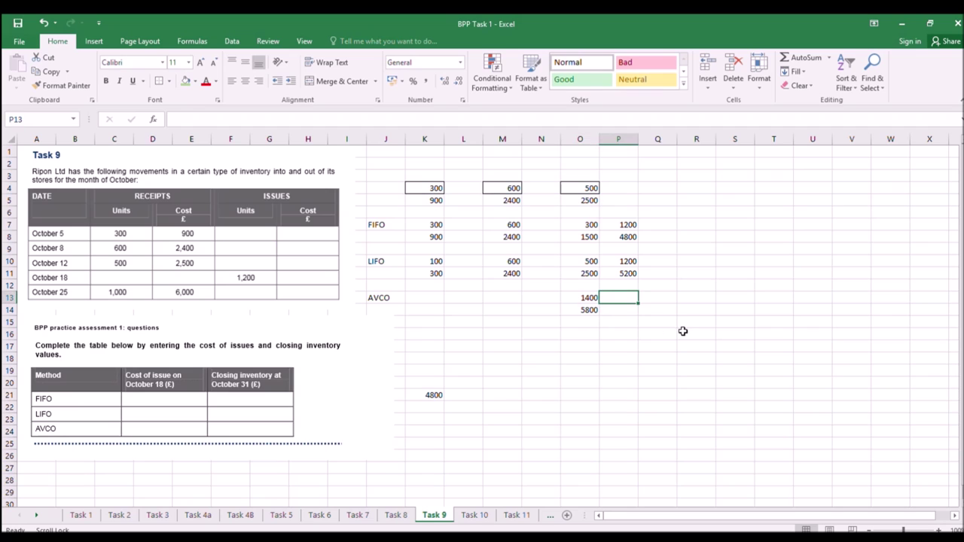
pyautogui.write('1200')
pyautogui.press('Return')
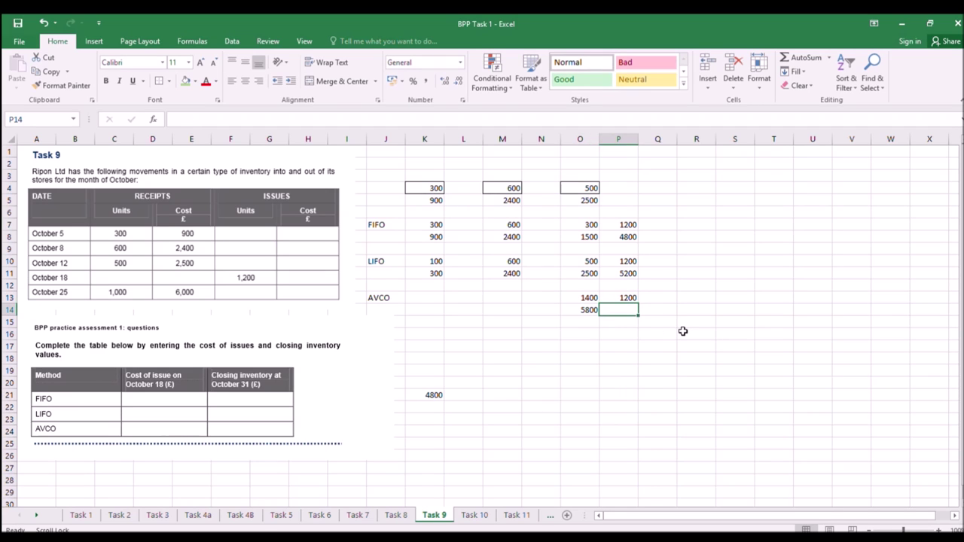
pyautogui.write('=')
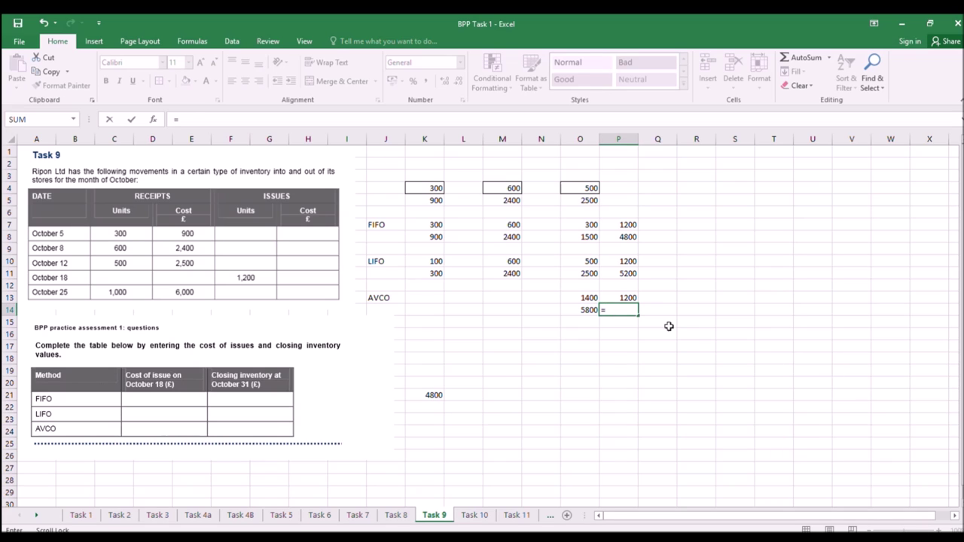
pyautogui.click(586, 310)
pyautogui.write('*')
pyautogui.click(621, 299)
pyautogui.write('/')
pyautogui.click(589, 298)
pyautogui.press('Return')
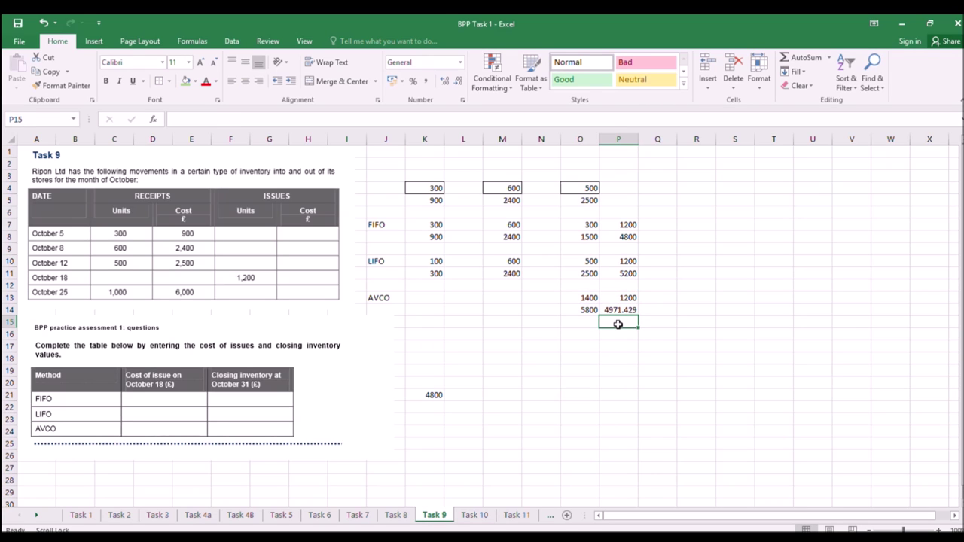
# Enter the LIFO value 5200 in K22 and the AVCO value 4971 in K23.
pyautogui.click(436, 406)
pyautogui.write('5200')
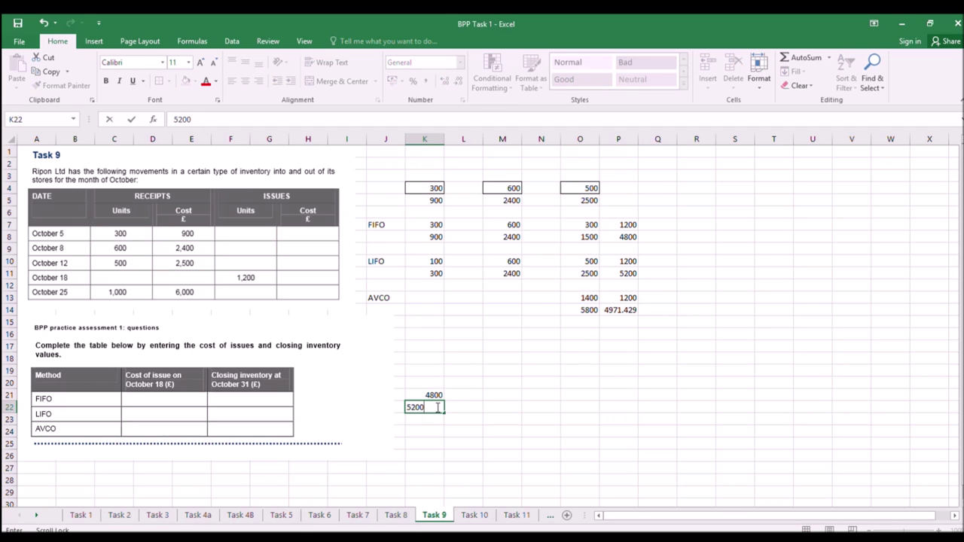
pyautogui.press('Return')
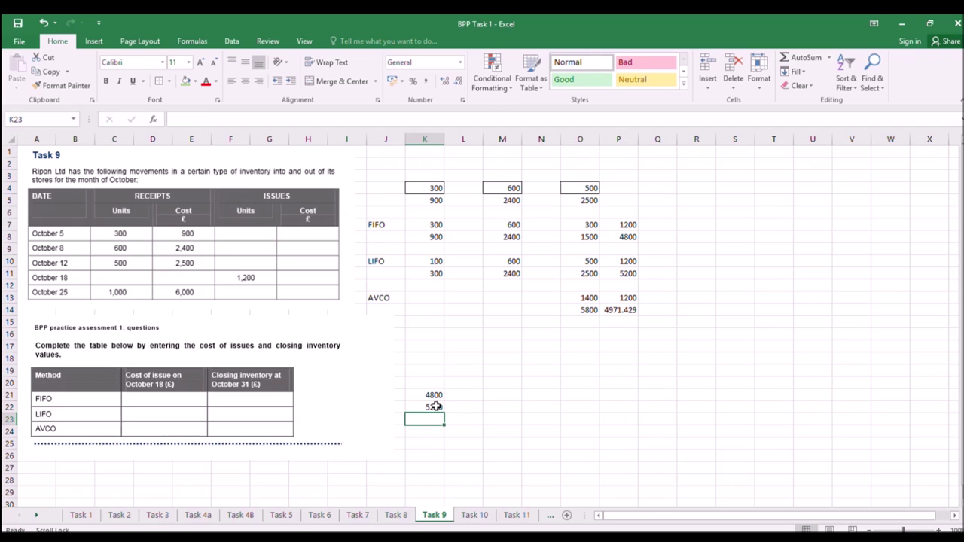
pyautogui.write('4971')
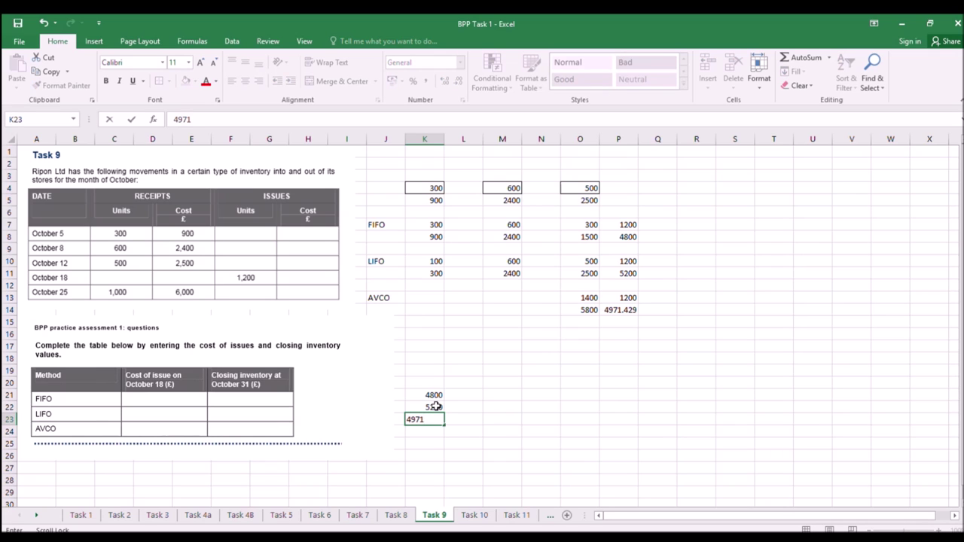
pyautogui.press('Return')
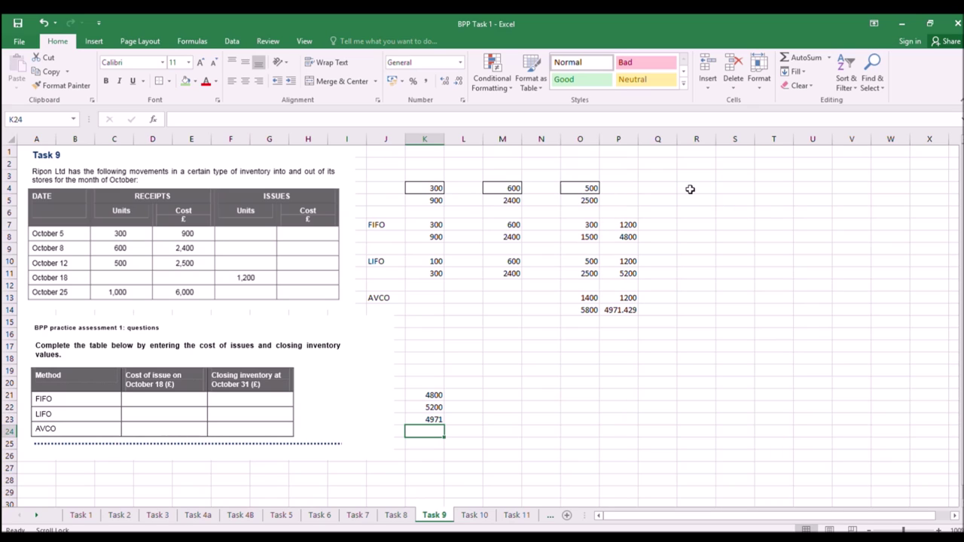
# Enter 200 in R7, a subtraction against O8 giving 1000 in R8, and 200 in R10.
pyautogui.click(696, 226)
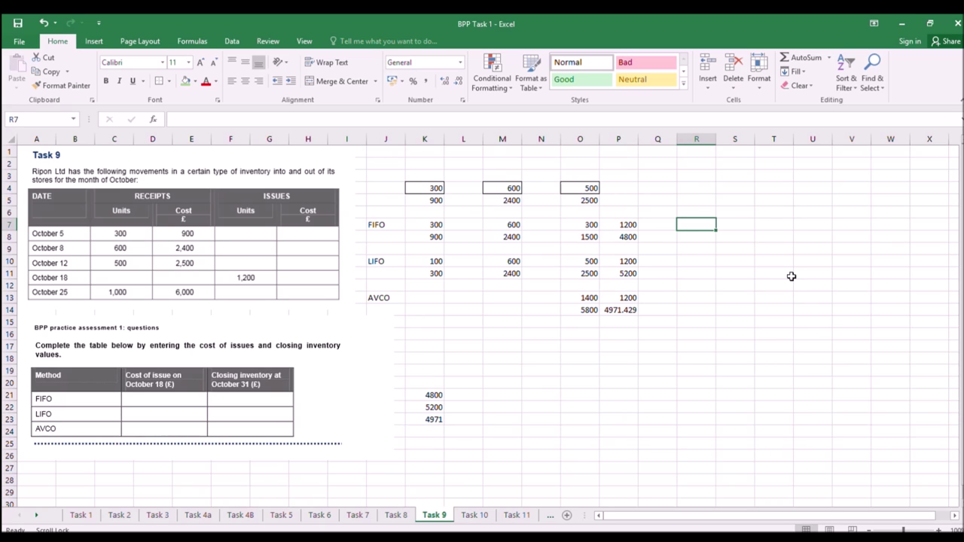
pyautogui.write('200')
pyautogui.click(746, 276)
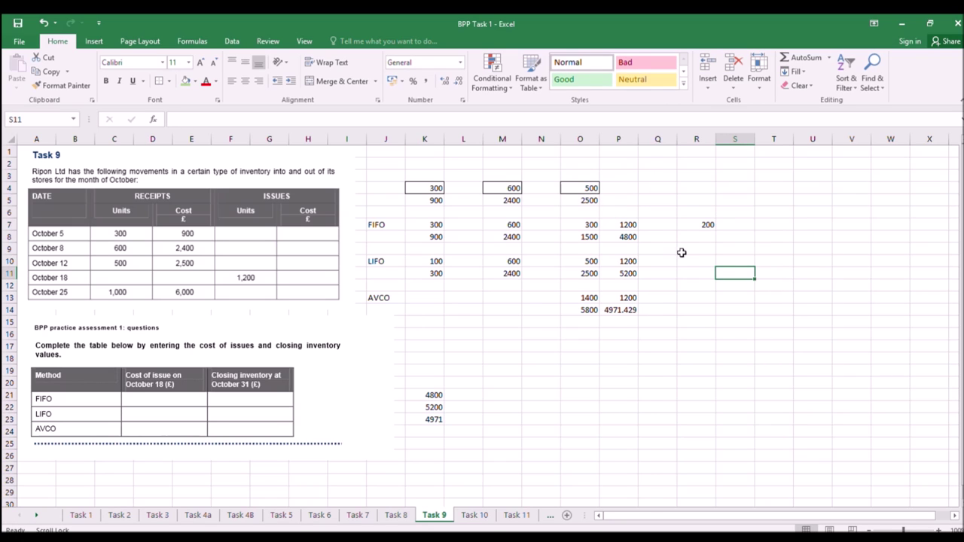
pyautogui.click(700, 237)
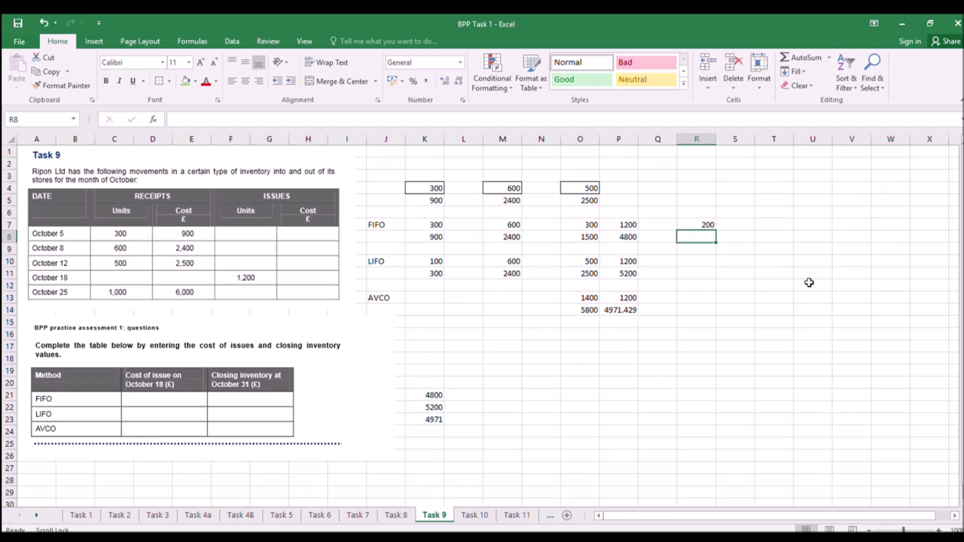
pyautogui.write('=')
pyautogui.write('-')
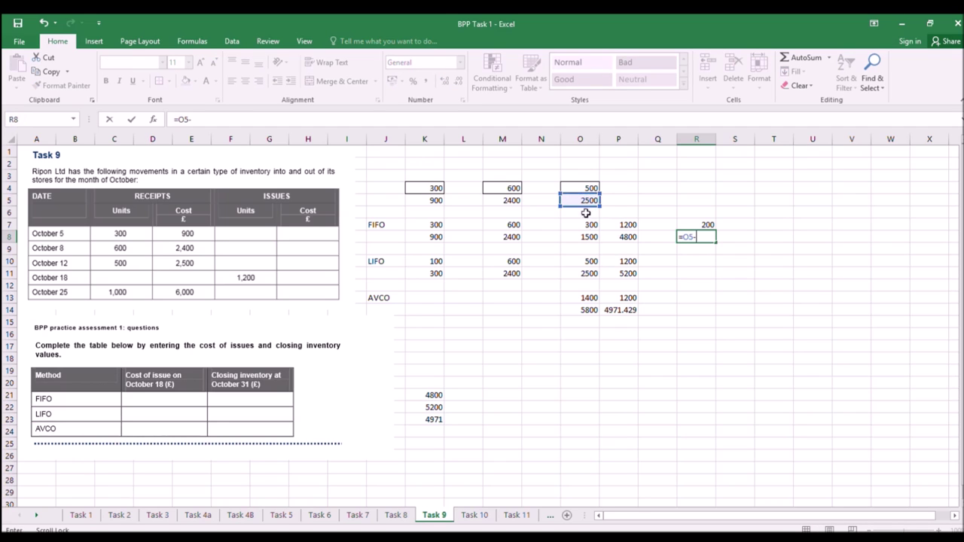
pyautogui.click(590, 236)
pyautogui.press('Return')
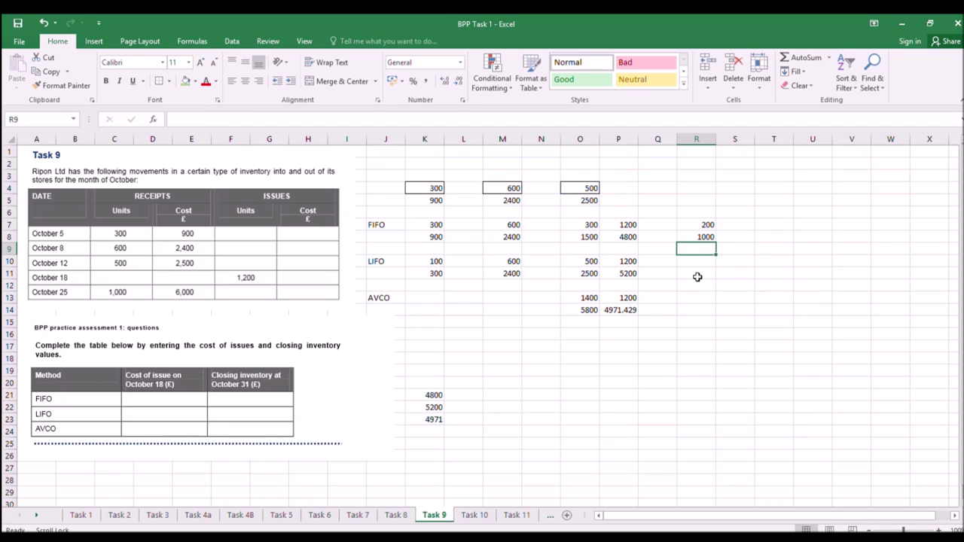
pyautogui.click(693, 261)
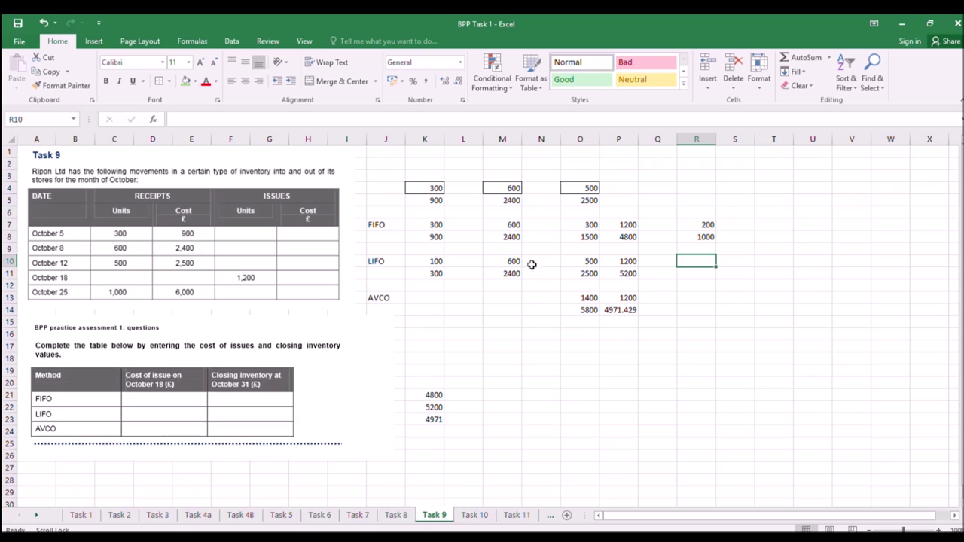
pyautogui.write('=')
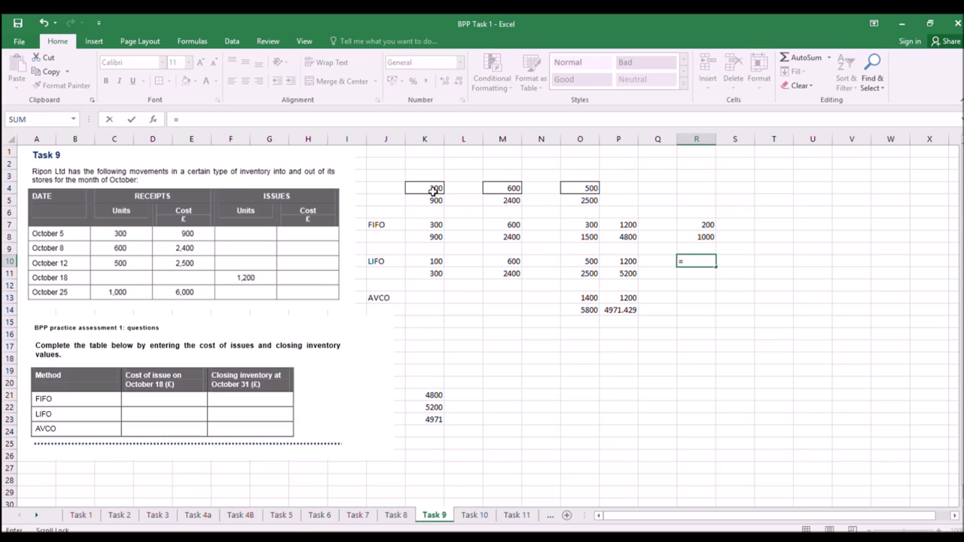
pyautogui.write('200')
pyautogui.press('Return')
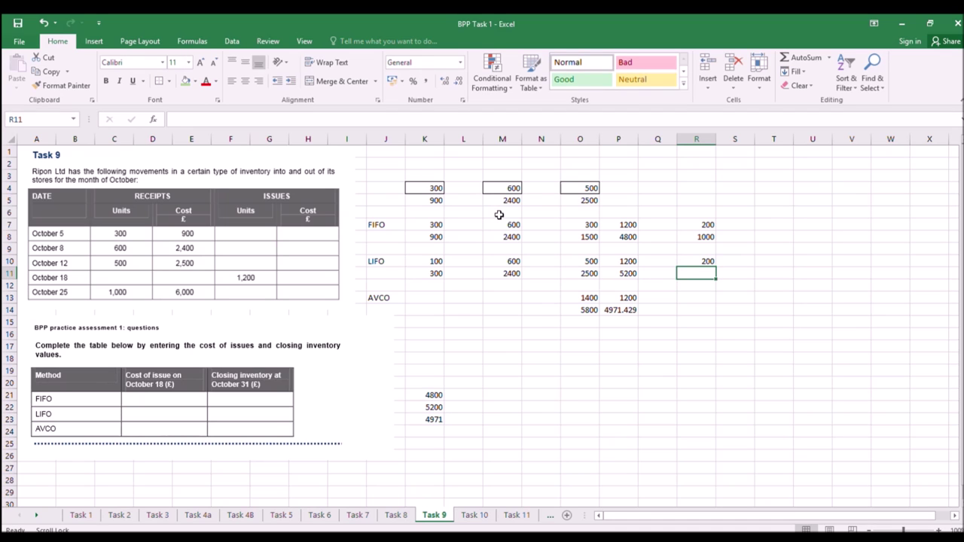
# Enter 600 in column R, 200 units in R13, and =O14-P14 for the AVCO remaining cost in R14.
pyautogui.write('600')
pyautogui.moveTo(689, 297); pyautogui.dragTo(734, 297)
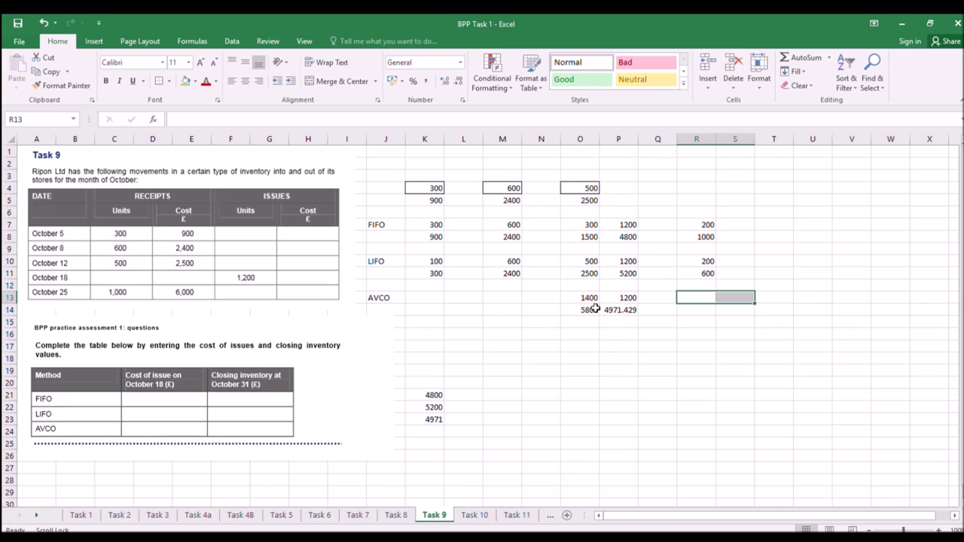
pyautogui.click(699, 301)
pyautogui.write('200')
pyautogui.press('Return')
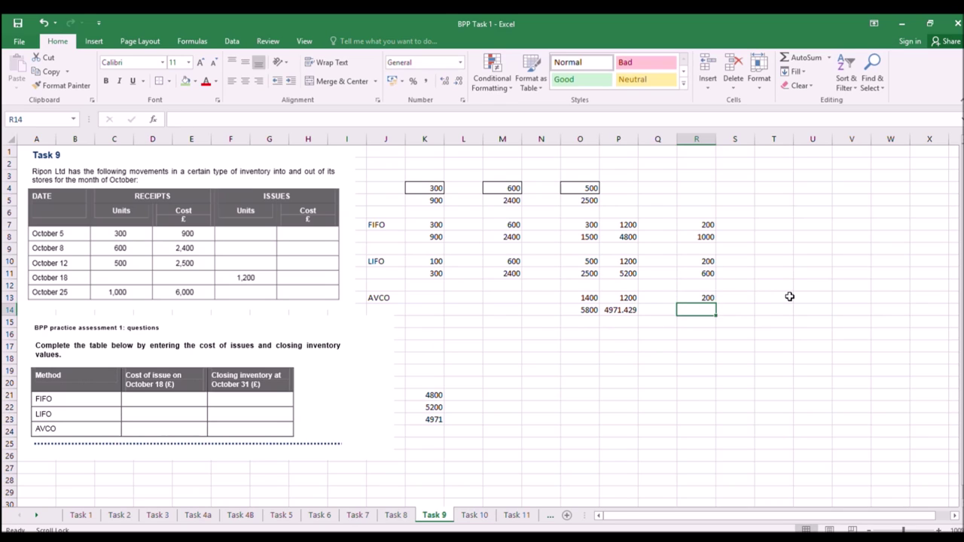
pyautogui.write('=')
pyautogui.click(585, 309)
pyautogui.write('-')
pyautogui.click(620, 311)
pyautogui.press('Return')
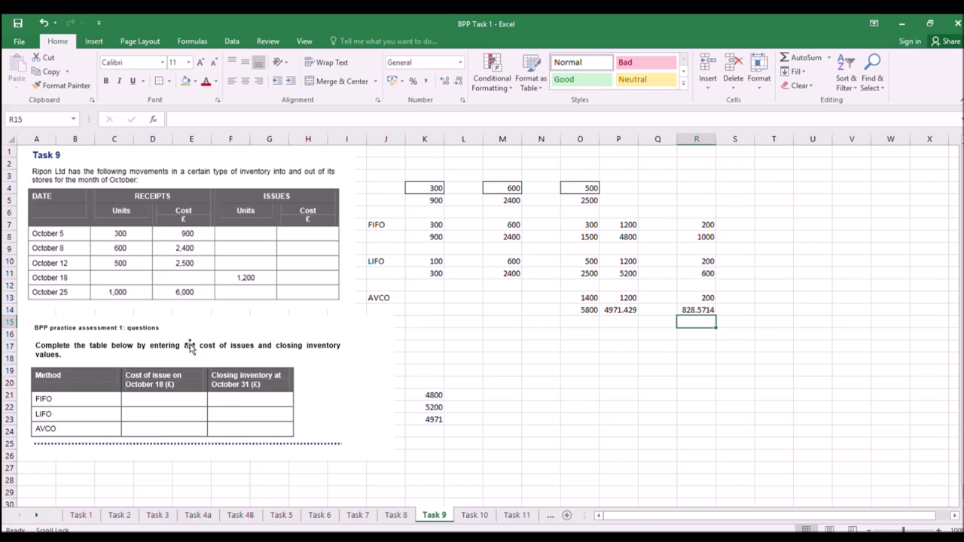
# Enter the 1000-unit, 6000-cost receipt in S4:S5 and link S7 and S8 to them.
pyautogui.click(744, 191)
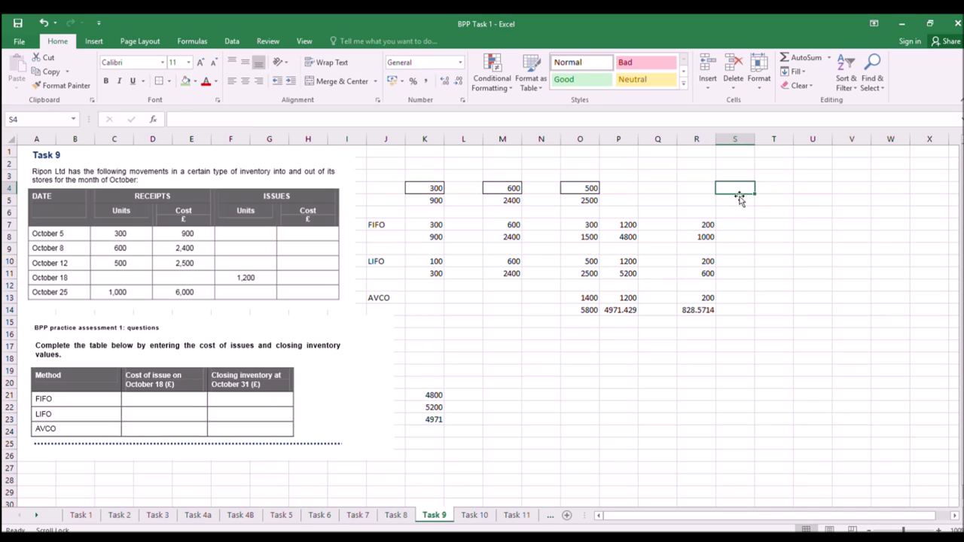
pyautogui.write('1000')
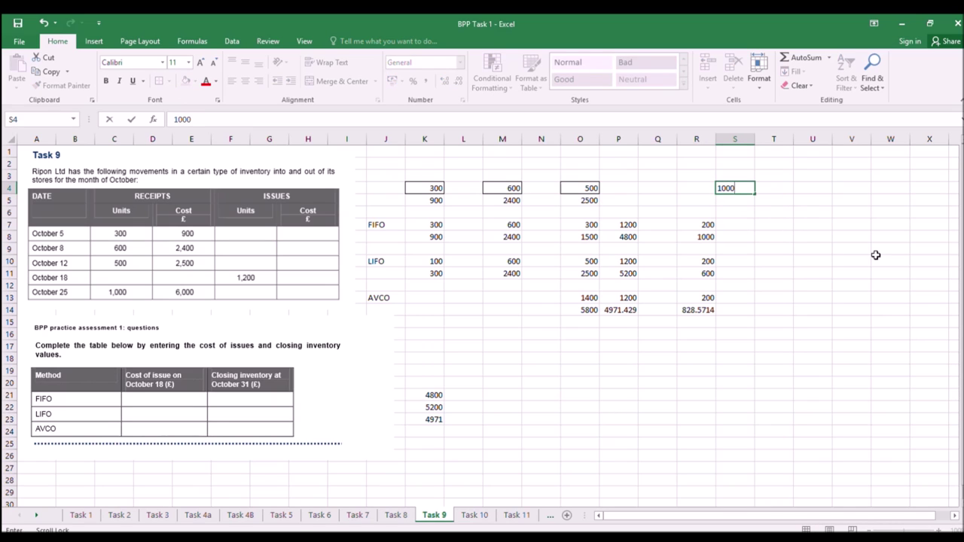
pyautogui.click(853, 238)
pyautogui.click(734, 202)
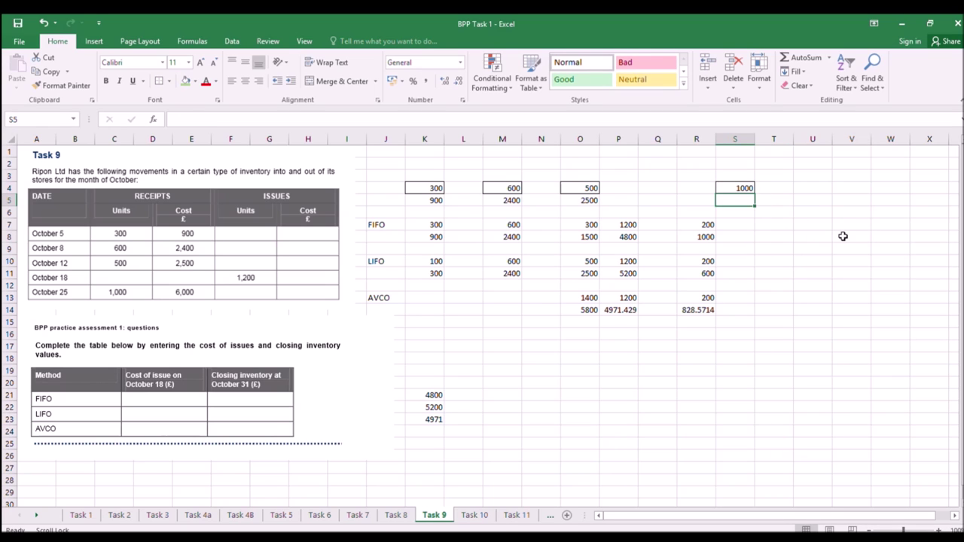
pyautogui.write('6000')
pyautogui.press('Return')
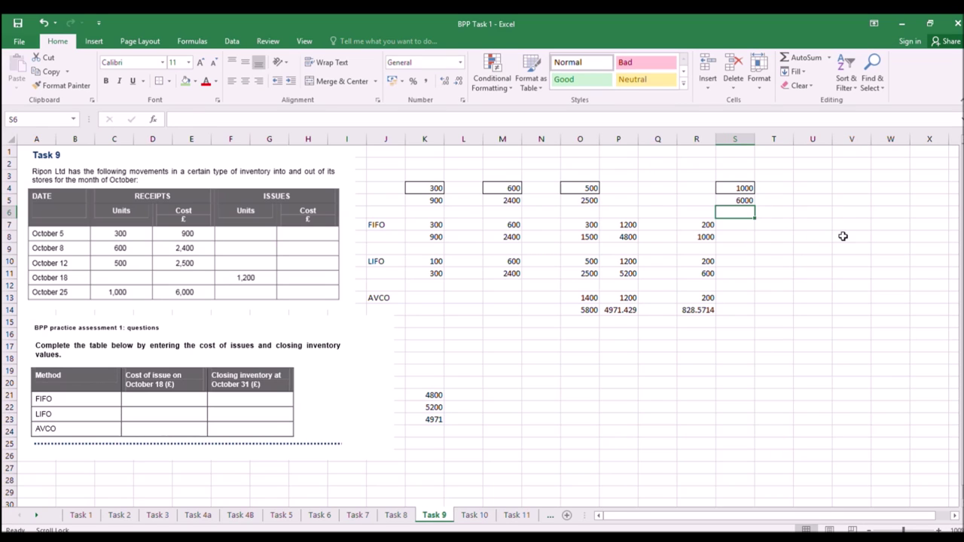
pyautogui.click(738, 299)
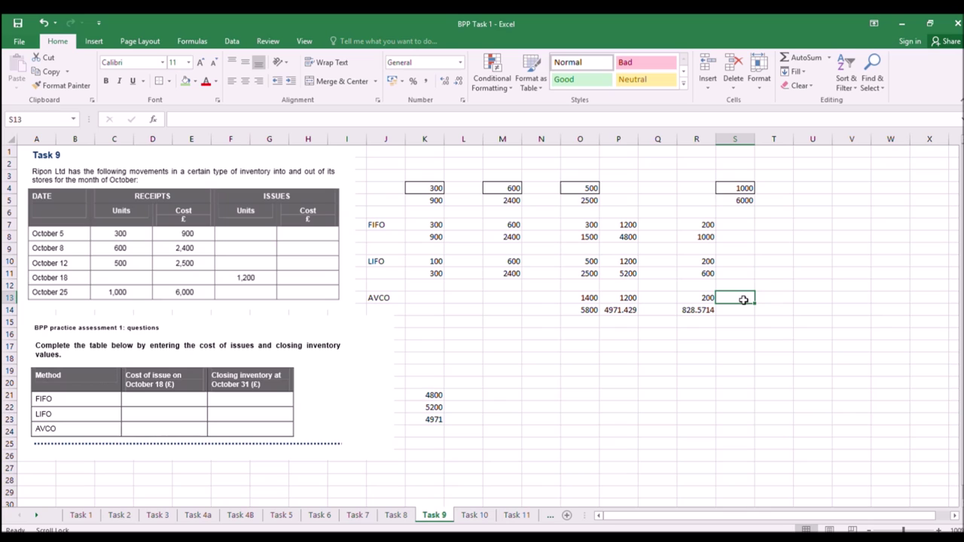
pyautogui.click(736, 224)
pyautogui.write('=')
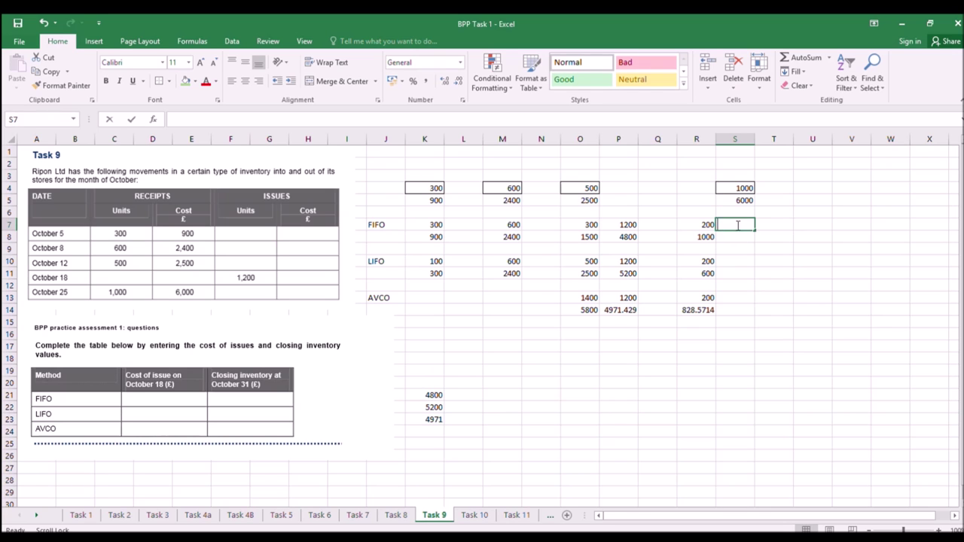
pyautogui.click(742, 188)
pyautogui.press('Return')
pyautogui.write('=')
pyautogui.click(743, 199)
pyautogui.press('Return')
# AutoSum 1200 FIFO units in T7, enter 7000 in T8, and record 7000 in L21.
pyautogui.click(773, 225)
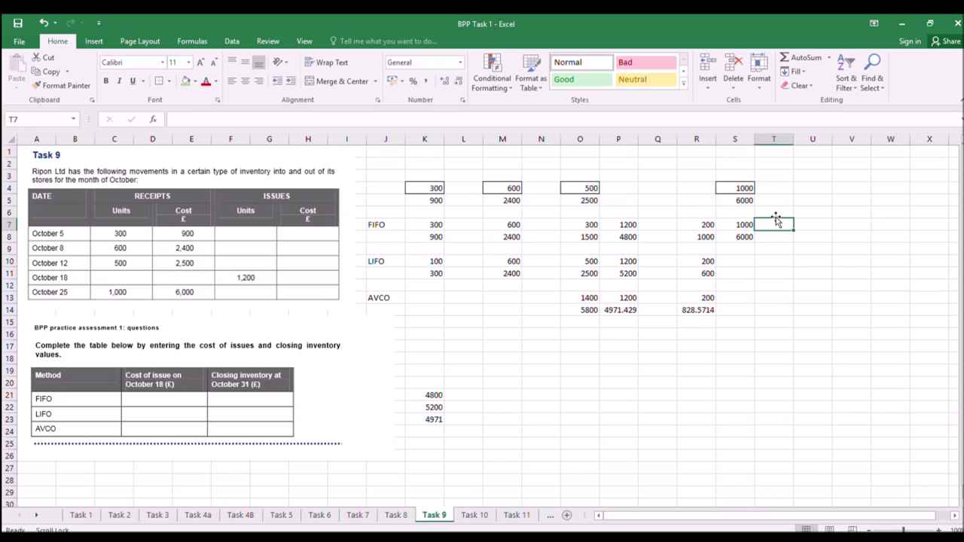
pyautogui.click(785, 56)
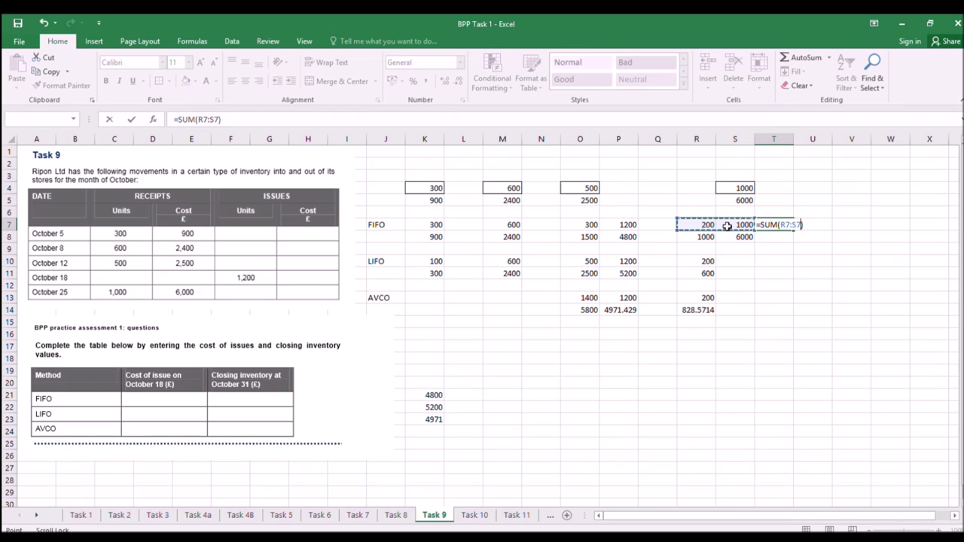
pyautogui.press('Return')
pyautogui.write('=')
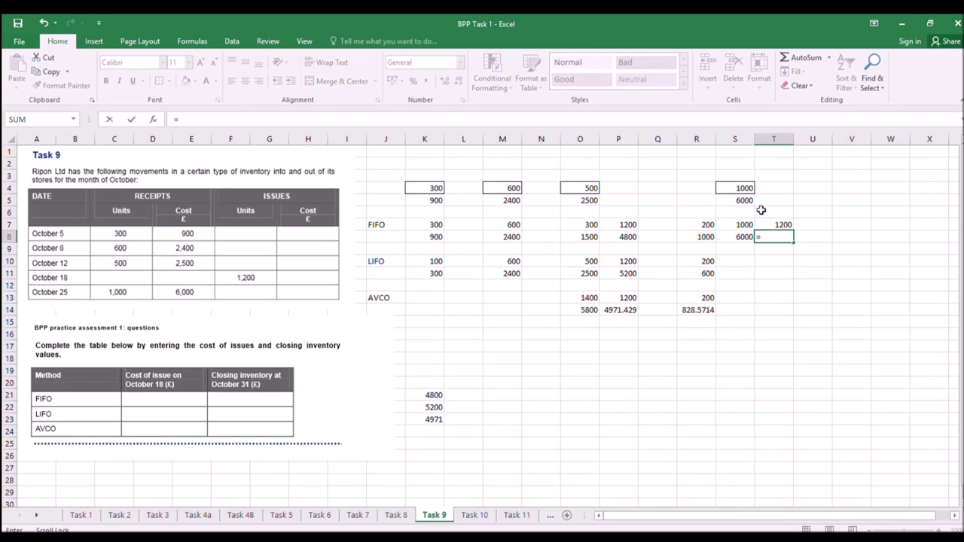
pyautogui.press('Escape')
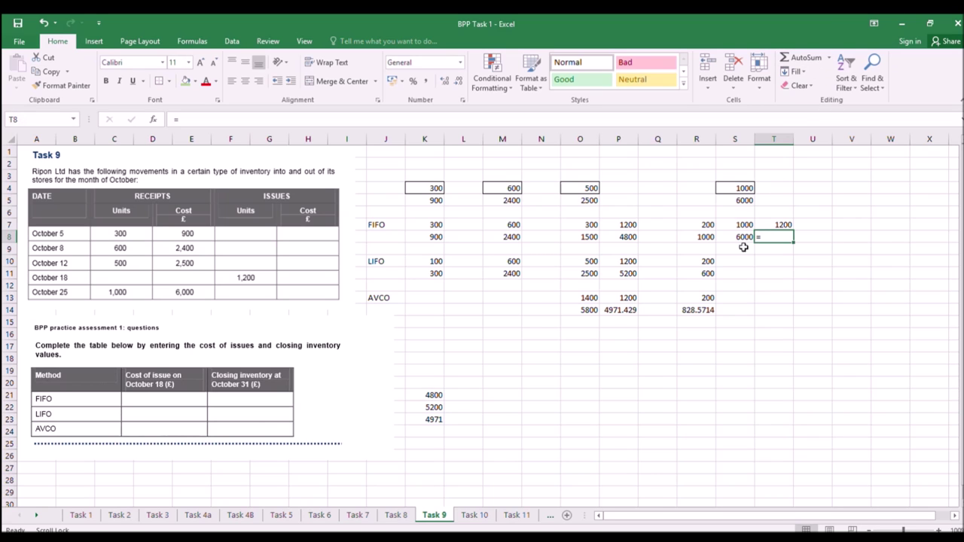
pyautogui.moveTo(706, 240); pyautogui.dragTo(775, 238)
pyautogui.click(785, 241)
pyautogui.write('70000')
pyautogui.press('BackSpace')
pyautogui.press('Return')
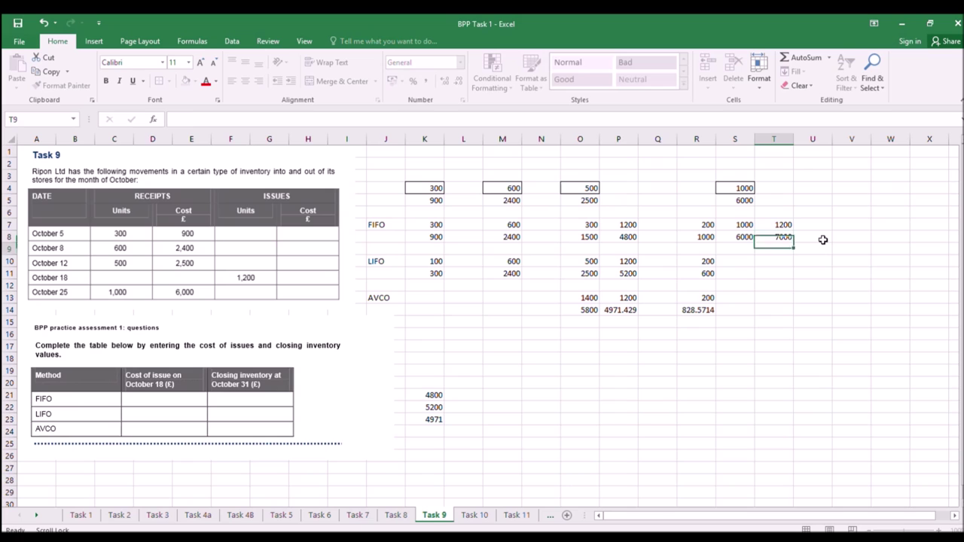
pyautogui.click(446, 397)
pyautogui.write('7000')
pyautogui.press('Return')
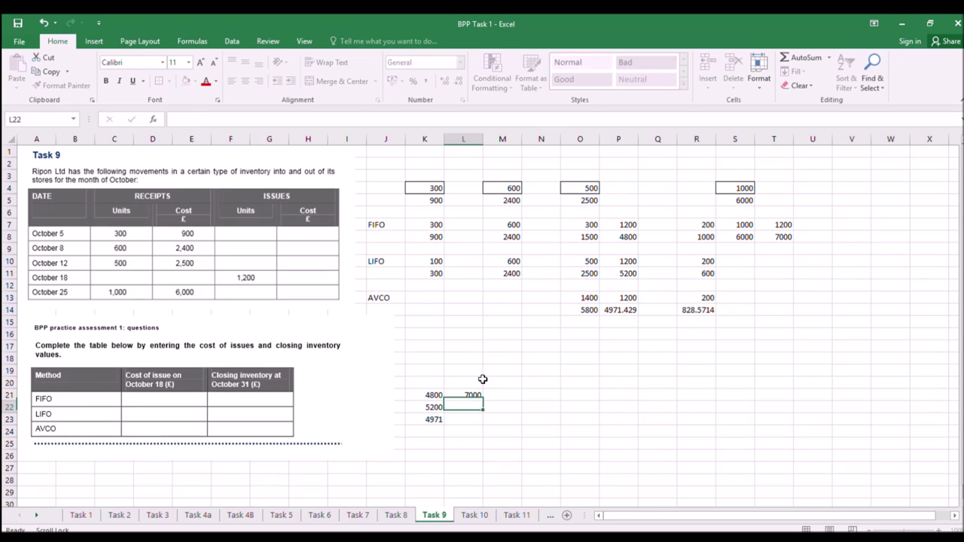
# Copy the receipt figures S4:S5 into S10 for LIFO and S13 for AVCO, undoing a misplaced paste.
pyautogui.click(738, 263)
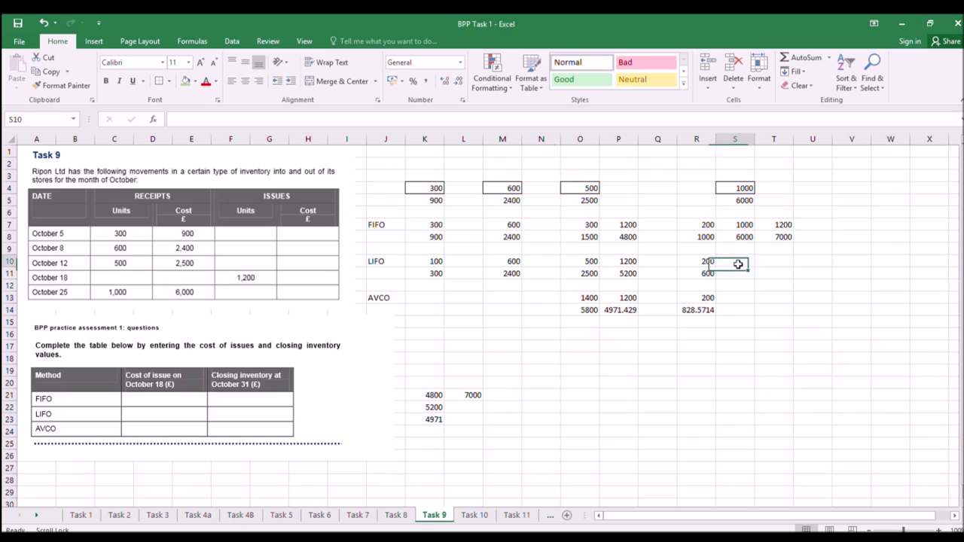
pyautogui.moveTo(746, 188); pyautogui.dragTo(743, 198)
pyautogui.hotkey('ctrl', 'c')
pyautogui.click(735, 258)
pyautogui.hotkey('ctrl', 'v')
pyautogui.click(736, 309)
pyautogui.hotkey('ctrl', 'v')
pyautogui.click(44, 23)
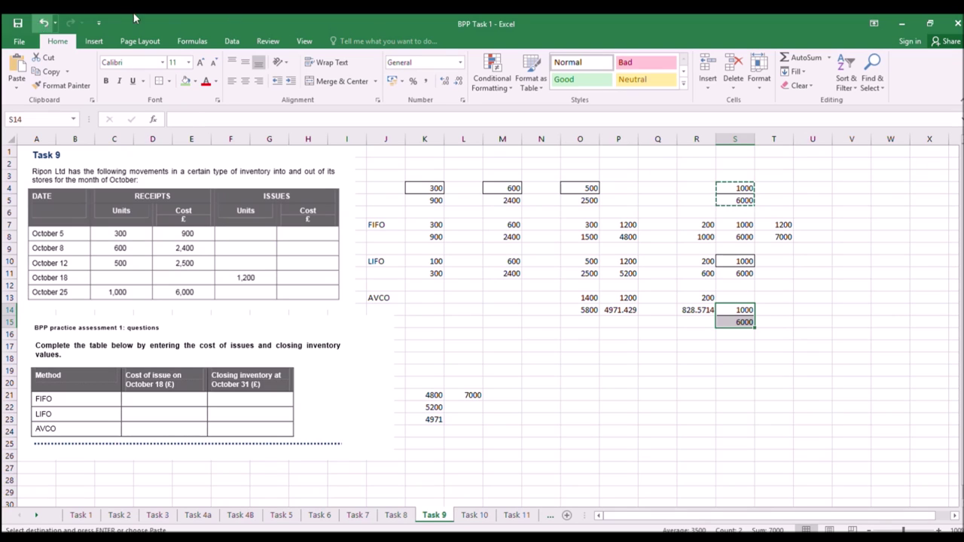
pyautogui.click(735, 299)
pyautogui.hotkey('ctrl', 'v')
# Total LIFO closing stock in T10:T11 (6600) and copy the total formula to T13:T14 for AVCO (6828.571).
pyautogui.click(772, 260)
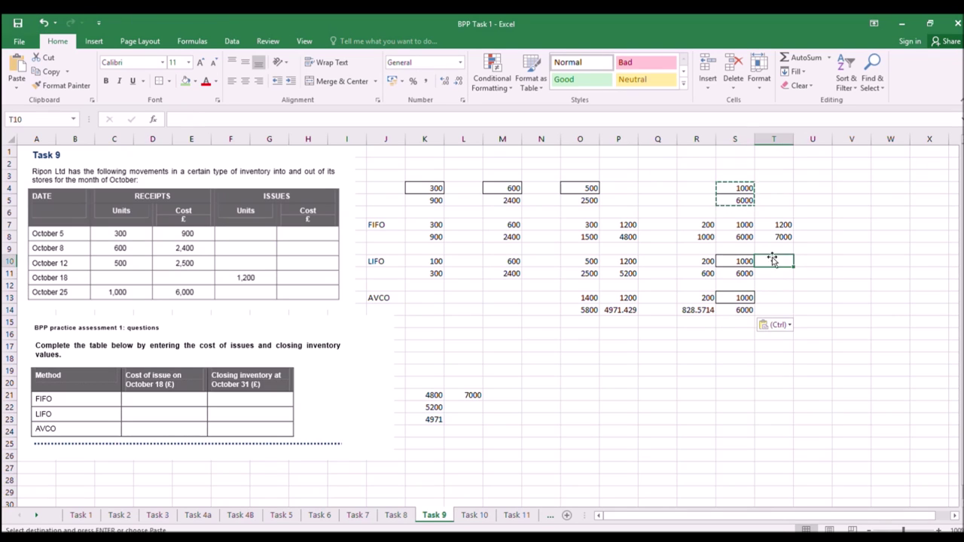
pyautogui.write('=')
pyautogui.click(708, 262)
pyautogui.write('*')
pyautogui.click(736, 261)
pyautogui.press('Return')
pyautogui.click(793, 261)
pyautogui.moveTo(793, 268); pyautogui.dragTo(791, 278)
pyautogui.click(775, 274)
pyautogui.hotkey('ctrl', 'c')
pyautogui.moveTo(771, 298); pyautogui.dragTo(770, 307)
pyautogui.hotkey('ctrl', 'v')
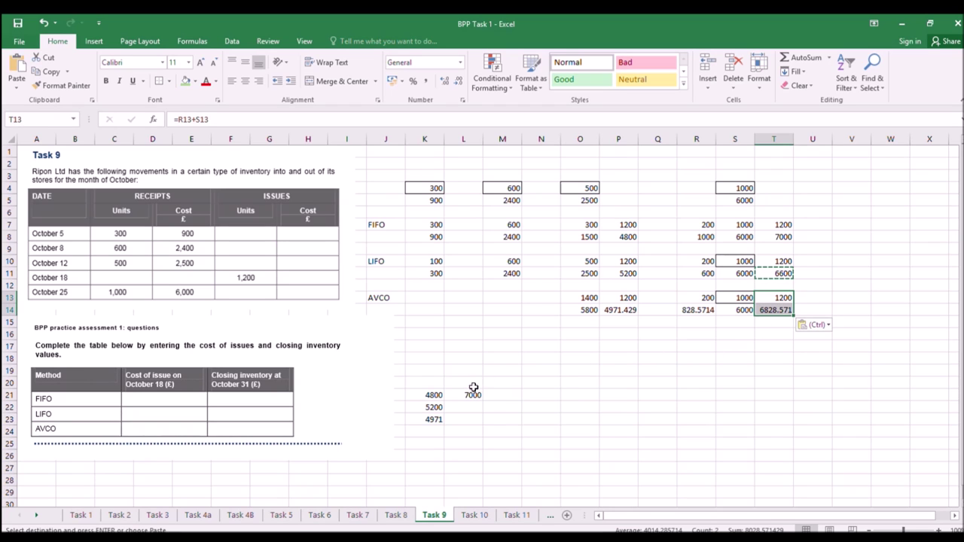
# Enter 6600 in L22 and begin entering 6929 in L23.
pyautogui.click(459, 408)
pyautogui.write('600')
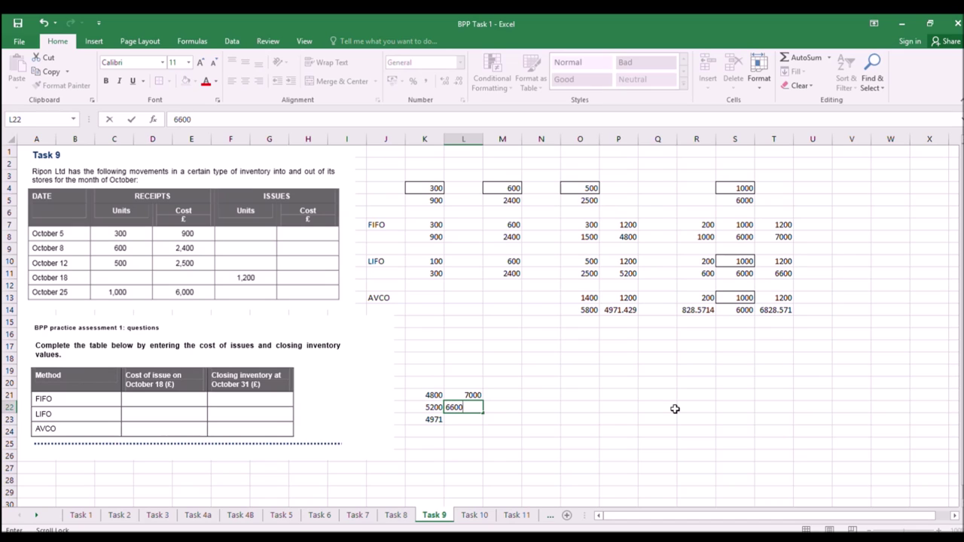
pyautogui.press('Return')
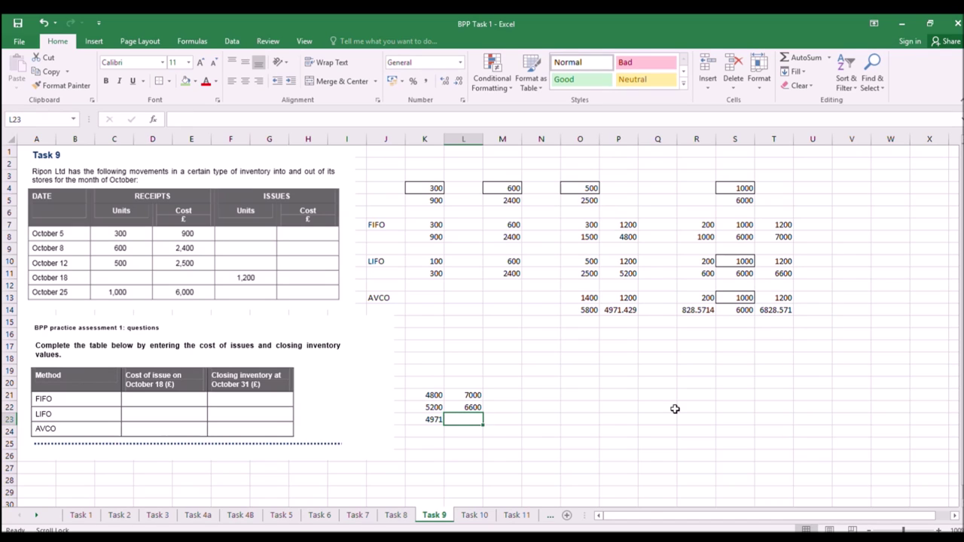
pyautogui.write('6929')
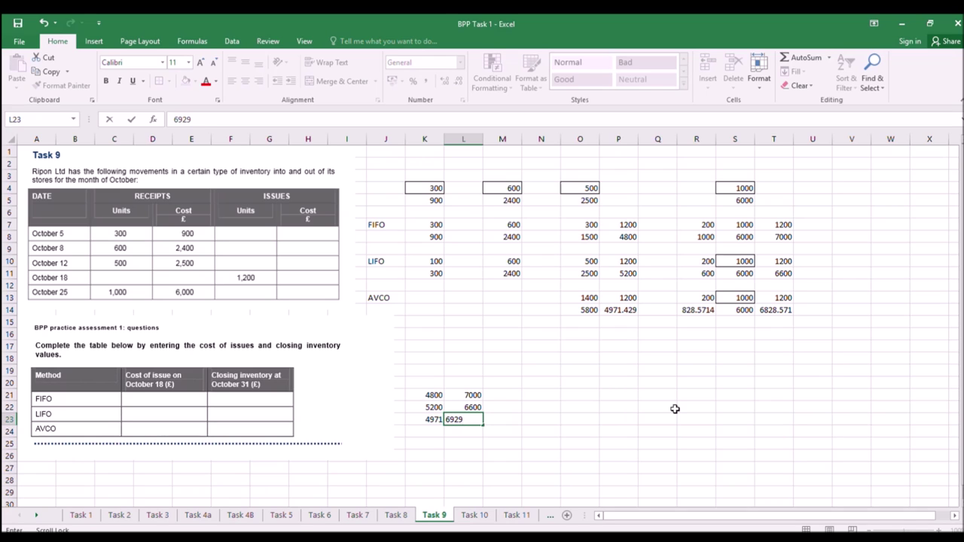
# Confirm 6929 in L23, then switch to the Task 10 true/false wage statements sheet.
pyautogui.press('Return')
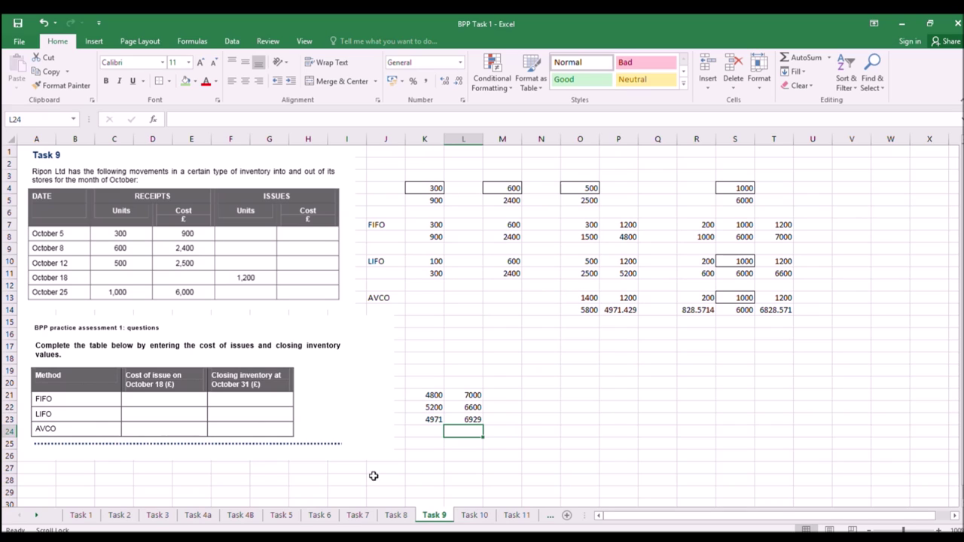
pyautogui.click(541, 434)
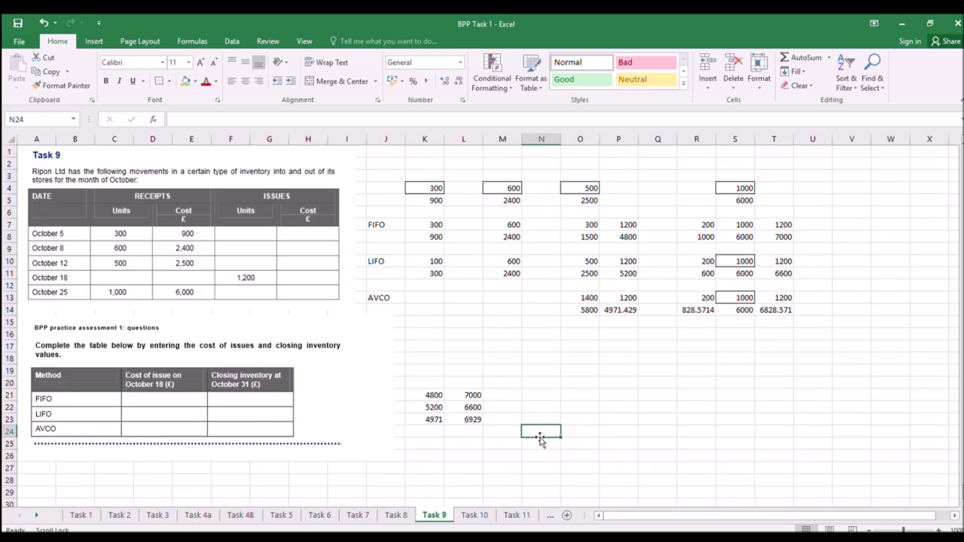
pyautogui.click(474, 515)
pyautogui.click(461, 336)
pyautogui.click(446, 366)
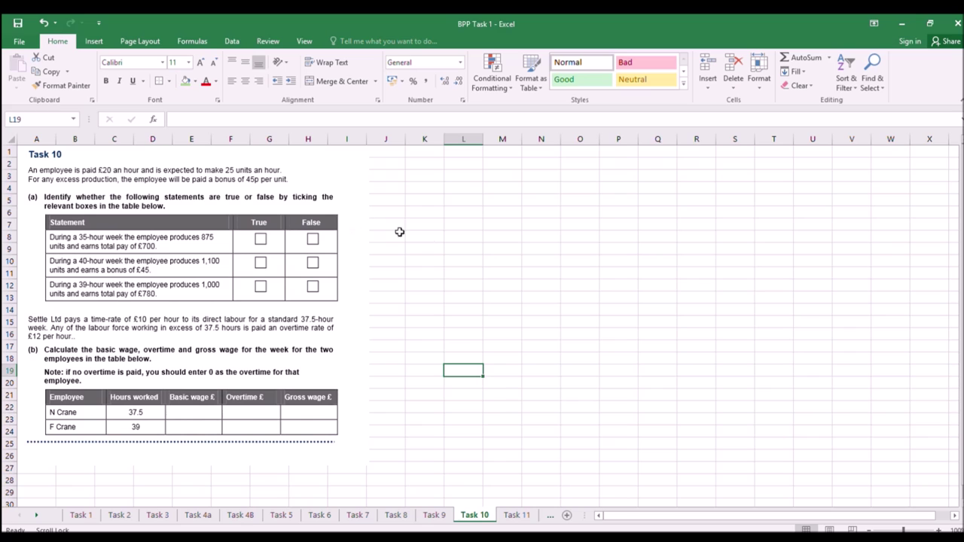
# Enter the 35-hour output formula =35*25 in K7, correcting it to show 875 units.
pyautogui.click(424, 221)
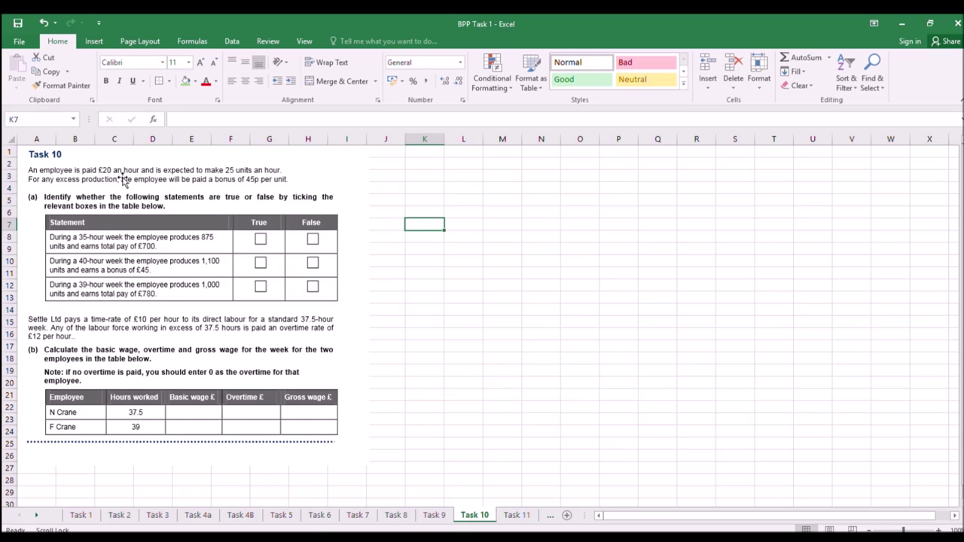
pyautogui.write('=35*25')
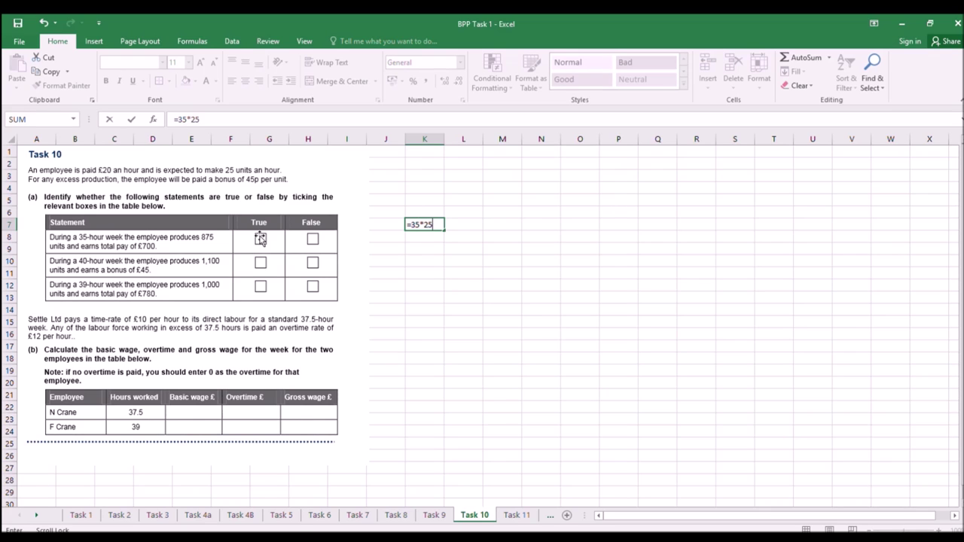
pyautogui.press('Return')
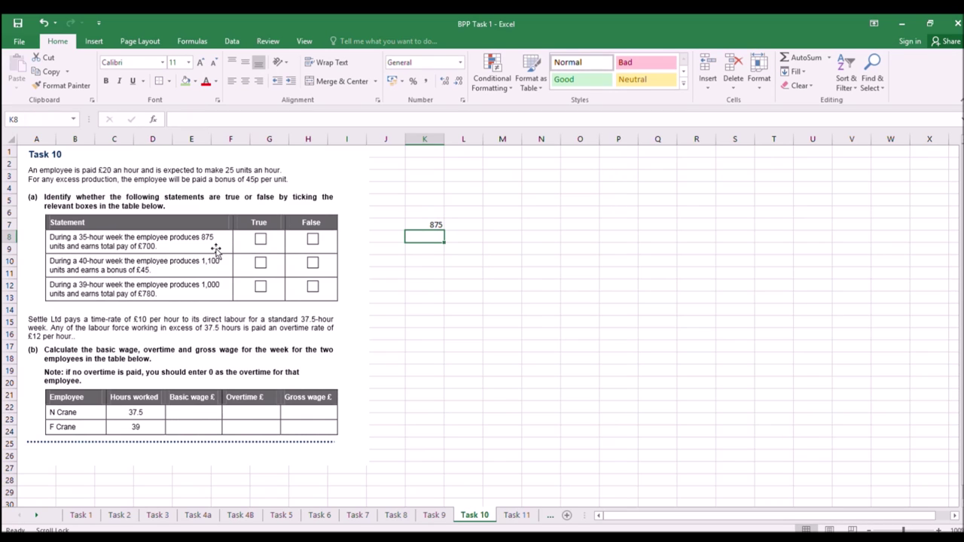
pyautogui.click(424, 224)
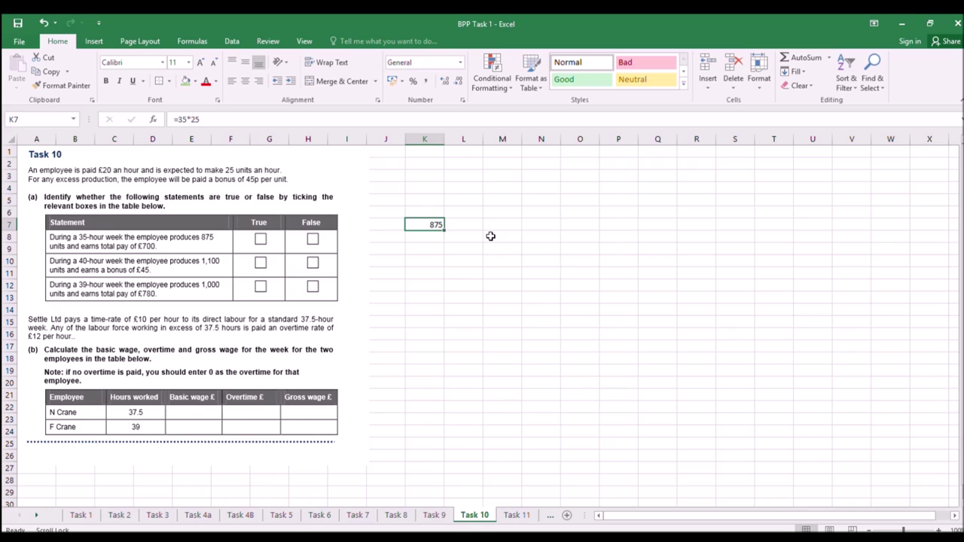
pyautogui.write('=')
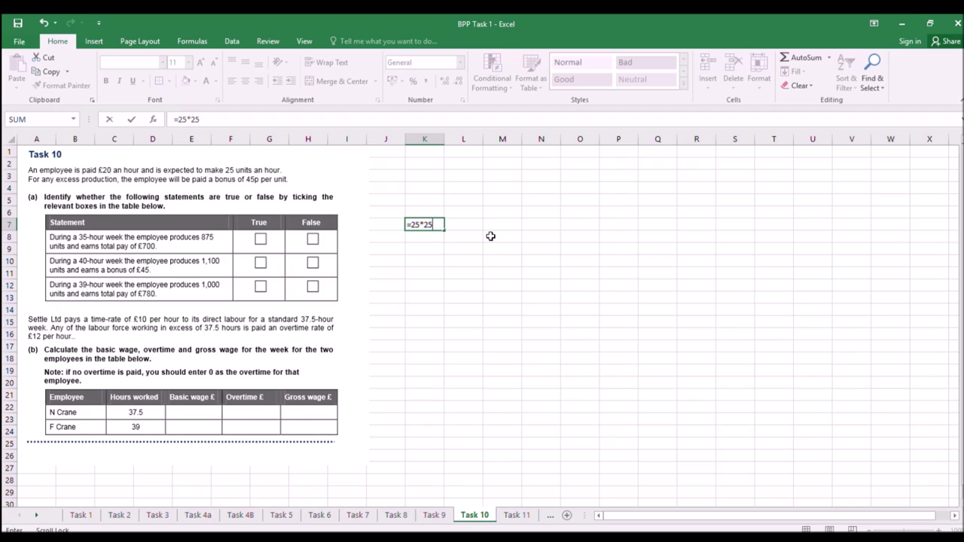
pyautogui.write('25*25')
pyautogui.press('Return')
pyautogui.click(426, 222)
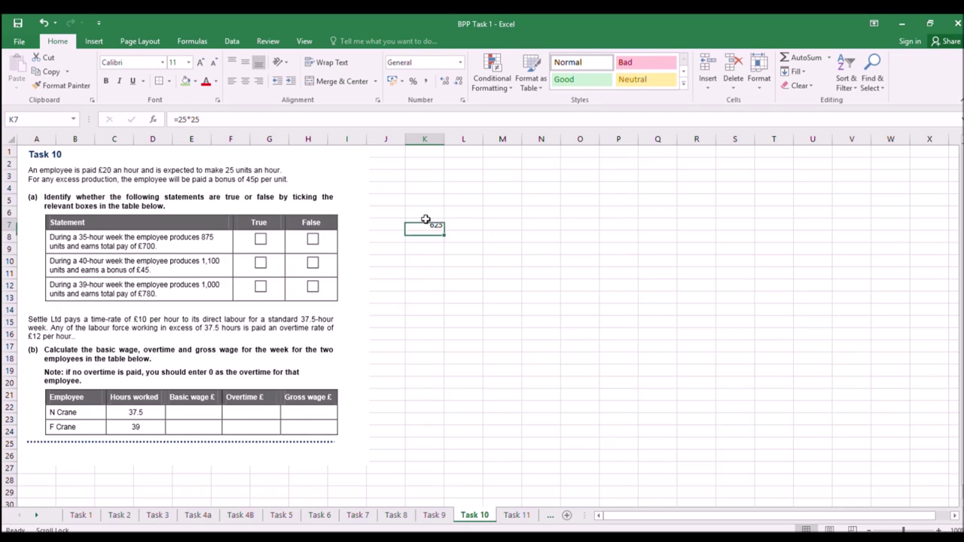
pyautogui.write('3')
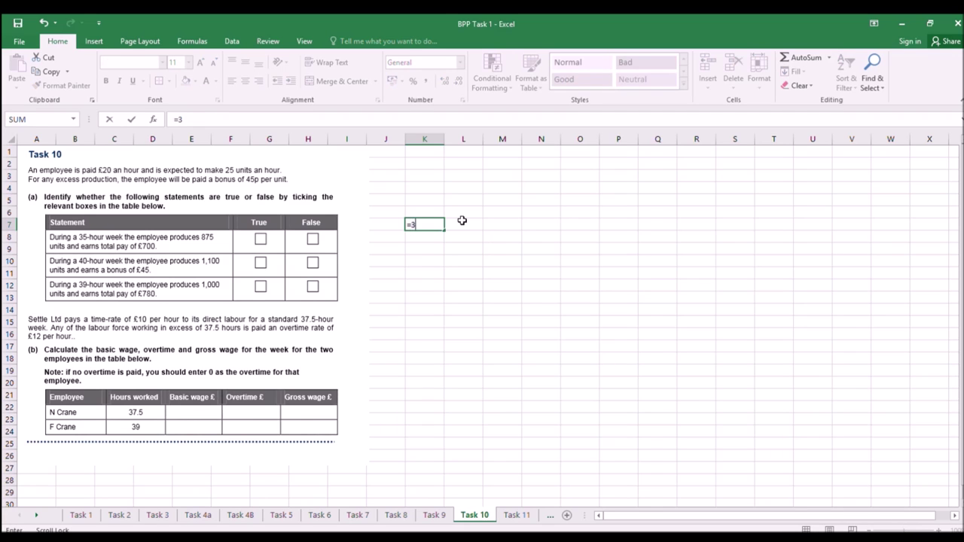
pyautogui.press('Return')
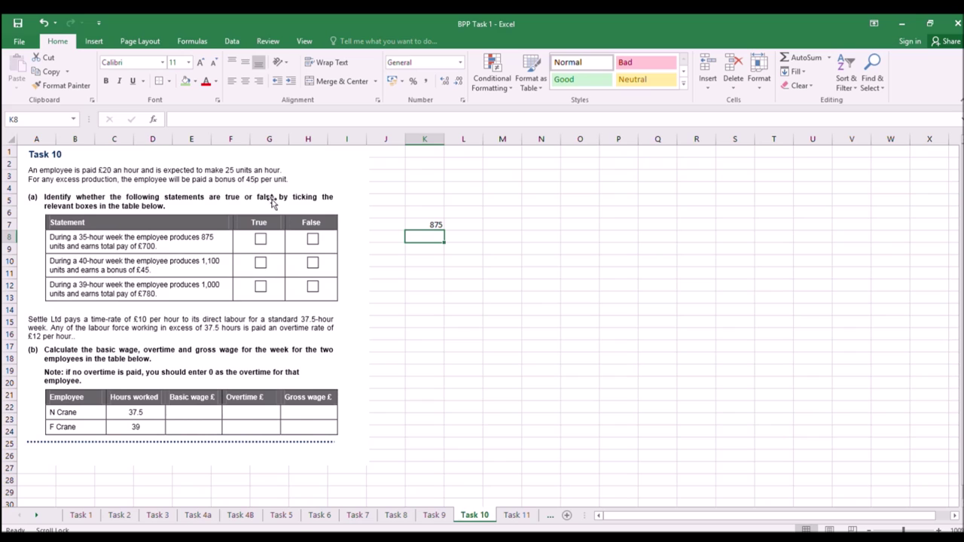
# Enter =35*20 in L7, replacing the stray leading * with =, to show pay of 700.
pyautogui.click(459, 226)
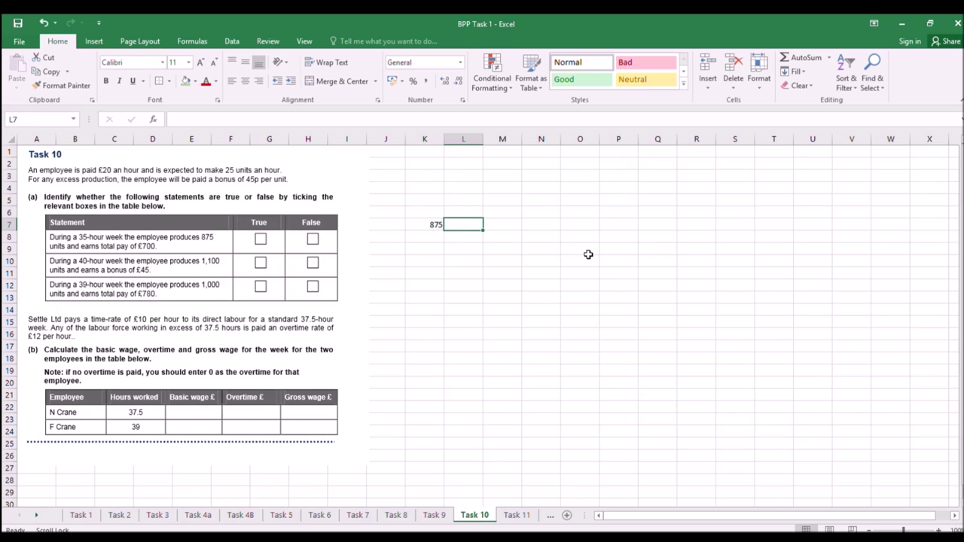
pyautogui.write('*')
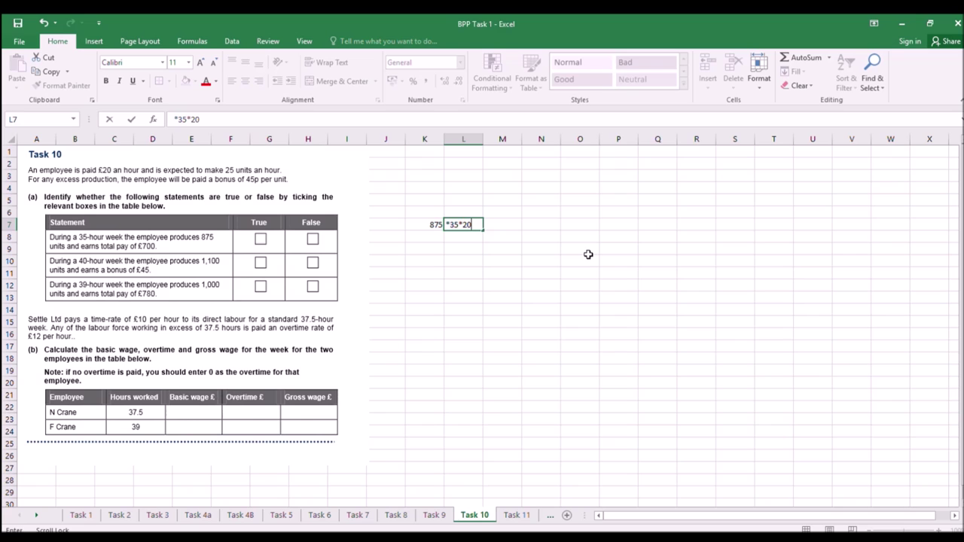
pyautogui.press('Return')
pyautogui.click(464, 224)
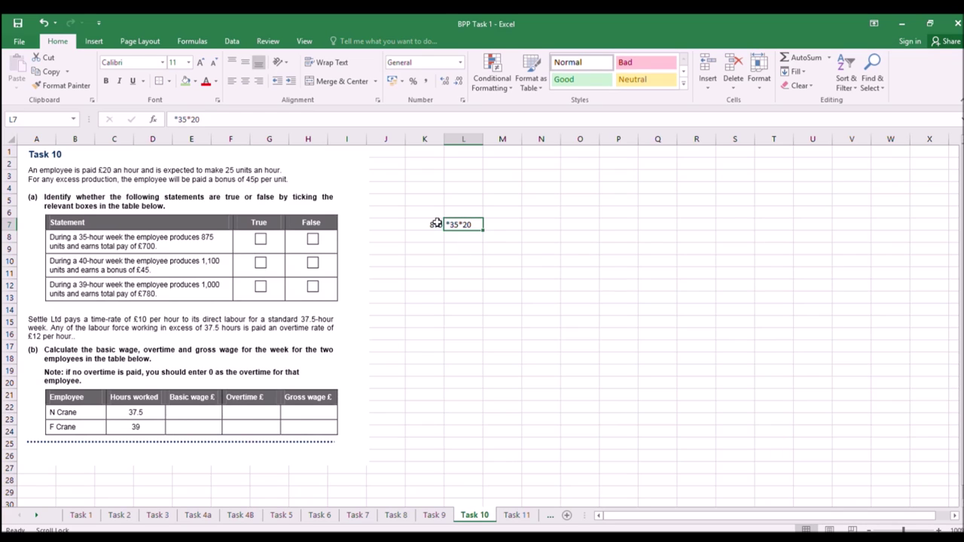
pyautogui.click(179, 122)
pyautogui.press('BackSpace')
pyautogui.write('=')
pyautogui.press('Return')
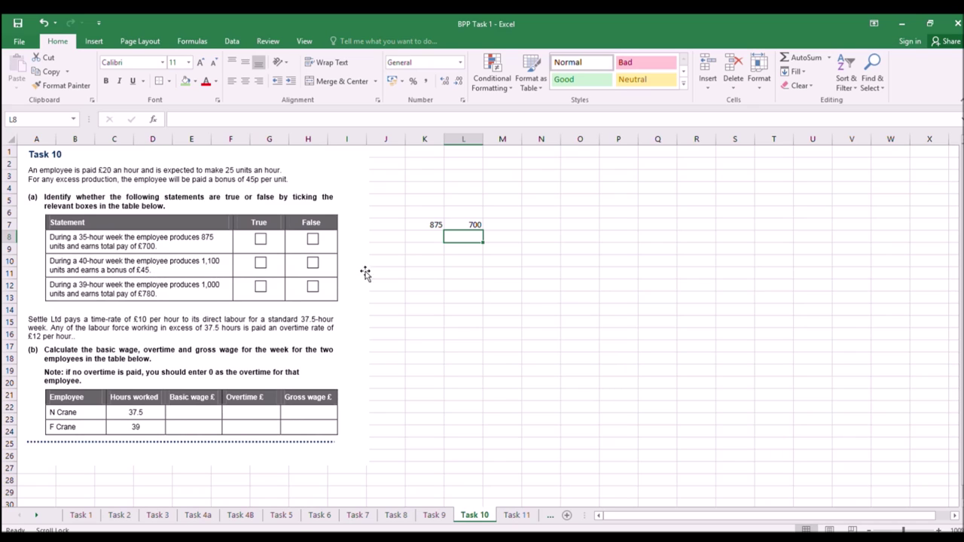
# Enter the 40-hour workings: =40*25 (1000) in K10 and =100*.45 (45 bonus) in L10.
pyautogui.click(426, 263)
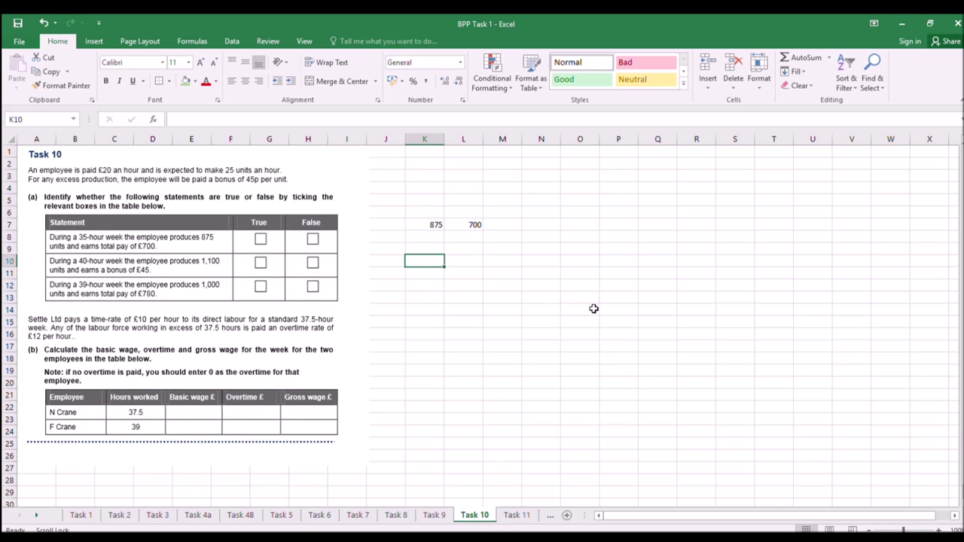
pyautogui.write('=40')
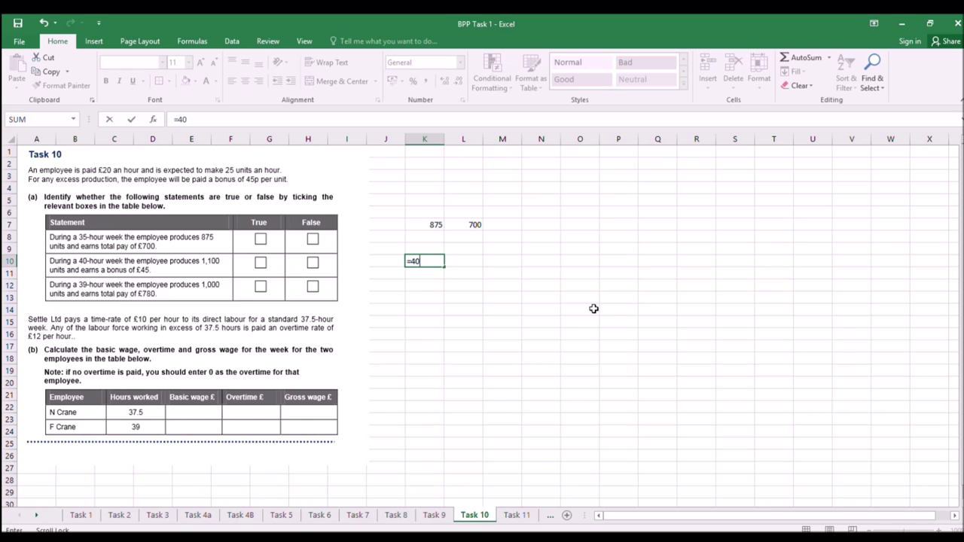
pyautogui.write('*25')
pyautogui.press('Return')
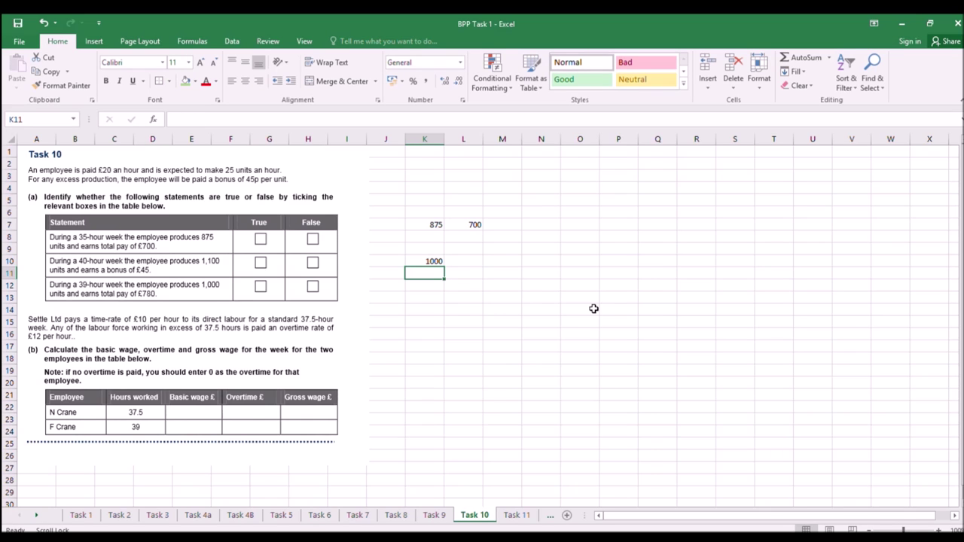
pyautogui.click(472, 259)
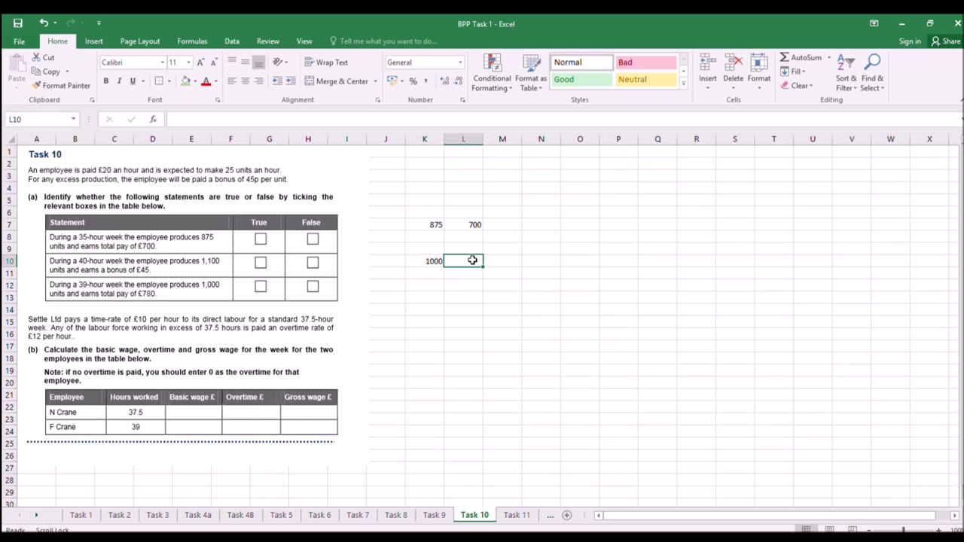
pyautogui.write('=100')
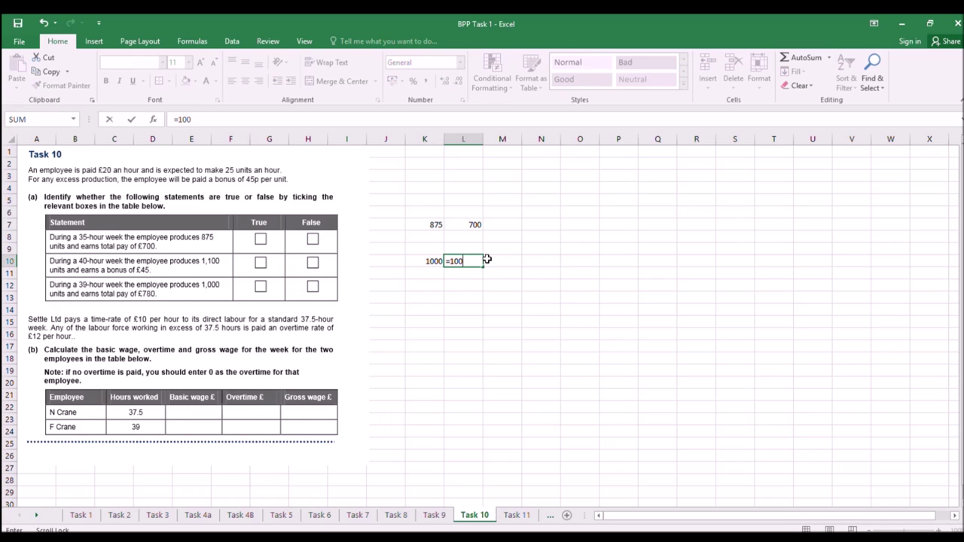
pyautogui.write('*.45')
pyautogui.press('Return')
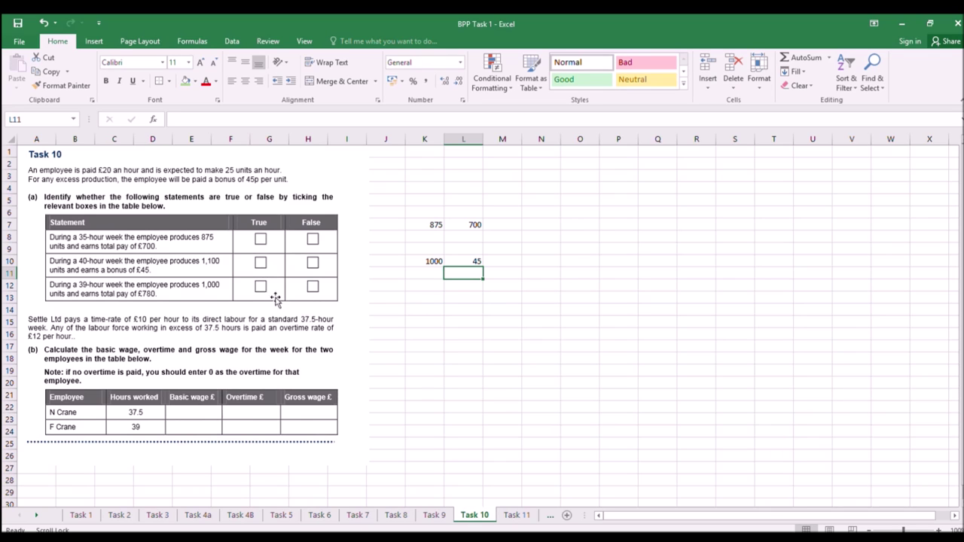
# Enter the 39-hour units =39*25 (975) in K12 and bonus =25*.45 (11.25) in L12.
pyautogui.click(426, 288)
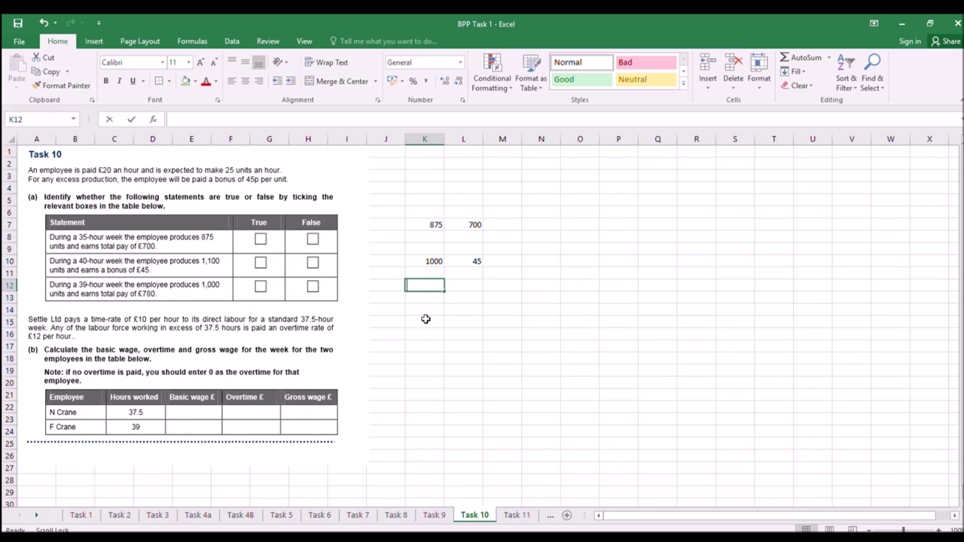
pyautogui.write('=39')
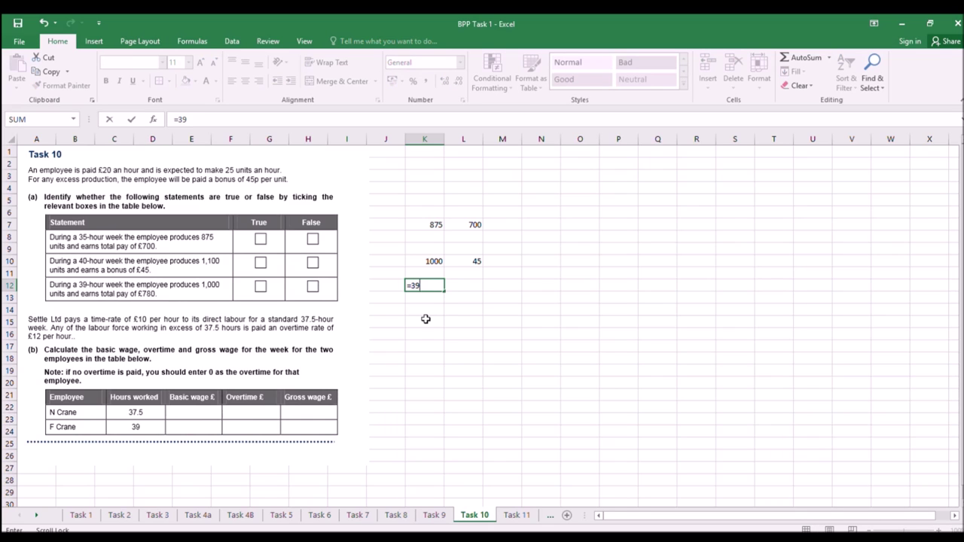
pyautogui.press('Return')
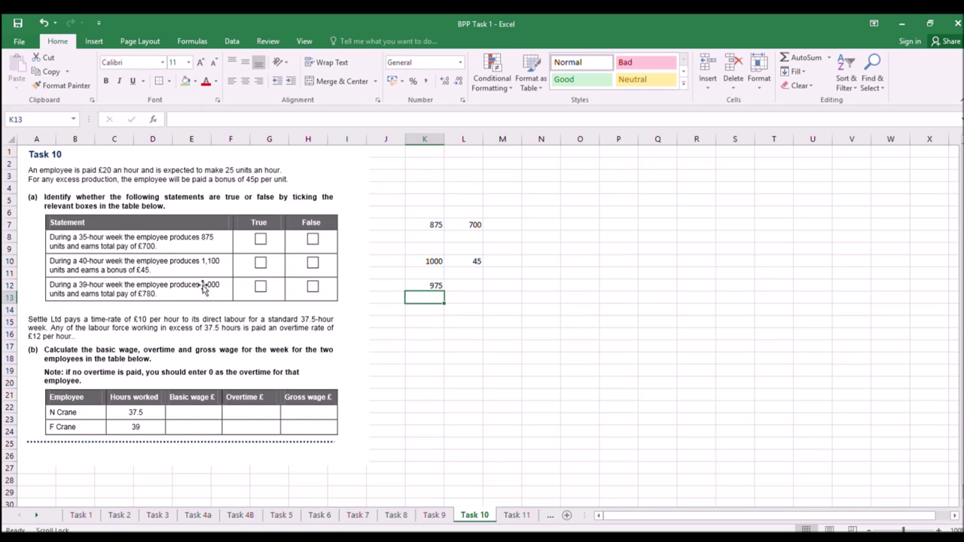
pyautogui.click(467, 289)
pyautogui.write('=25*.45')
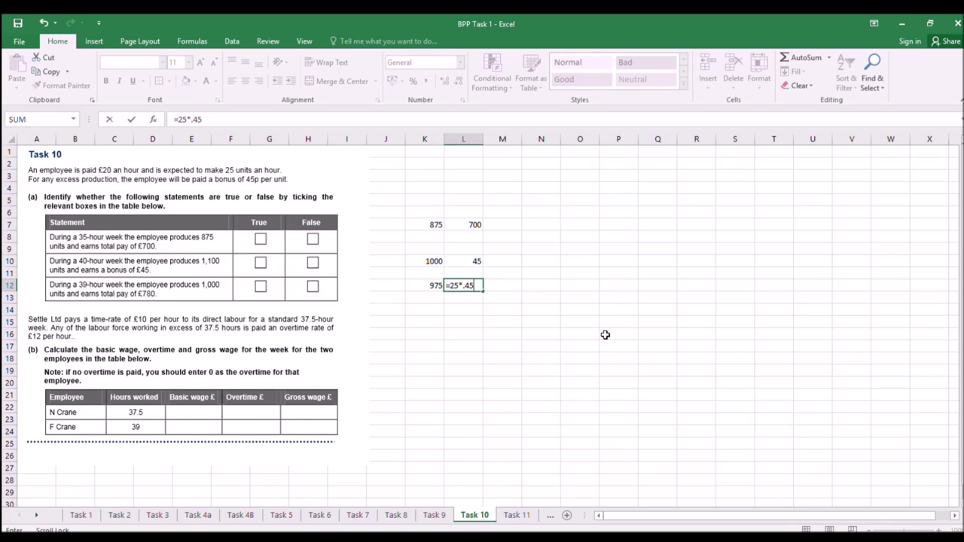
pyautogui.press('Return')
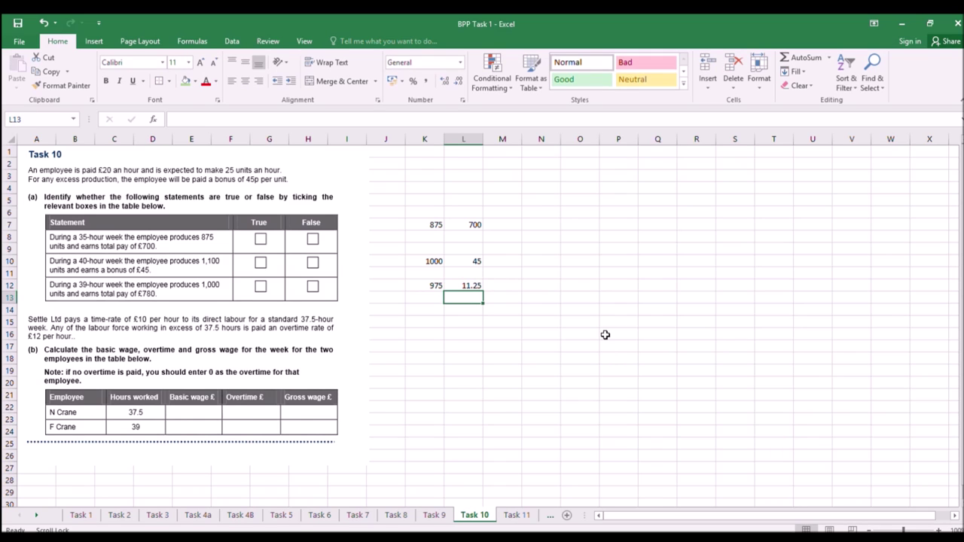
# Put basic pay =39*20 (780) in M12 and total pay =L12+M12 (791.25) in N12.
pyautogui.click(517, 288)
pyautogui.write('=')
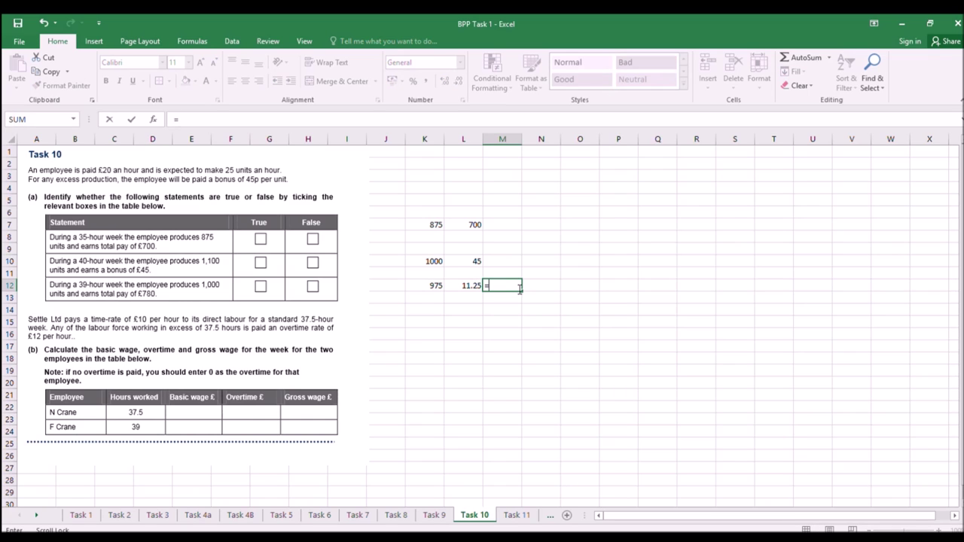
pyautogui.write('39*20')
pyautogui.press('Return')
pyautogui.click(533, 285)
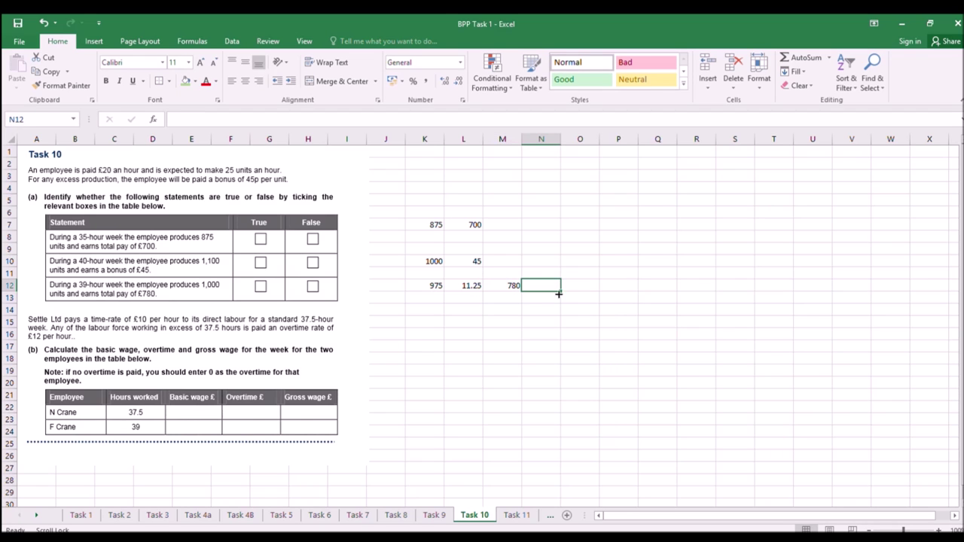
pyautogui.write('=')
pyautogui.click(465, 289)
pyautogui.write('+')
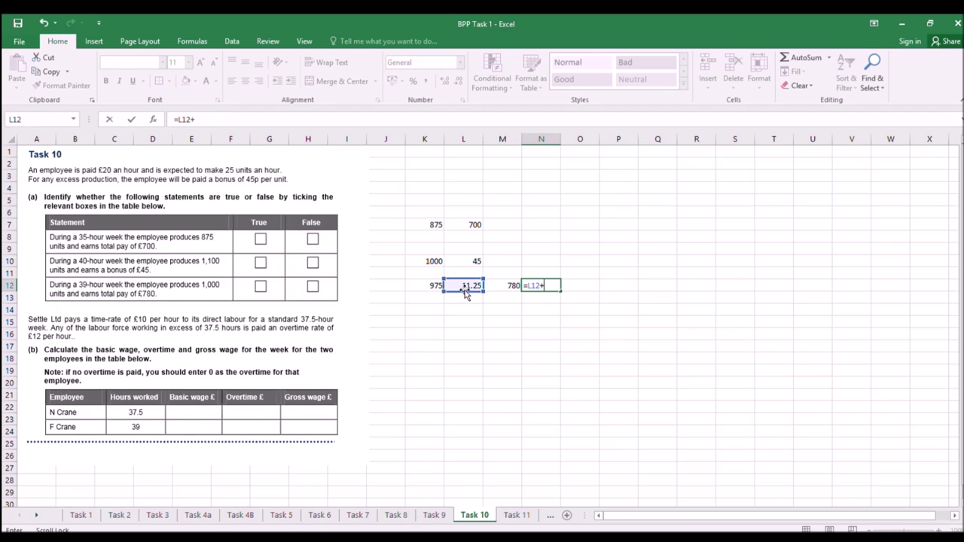
pyautogui.click(494, 286)
pyautogui.press('Return')
pyautogui.click(501, 307)
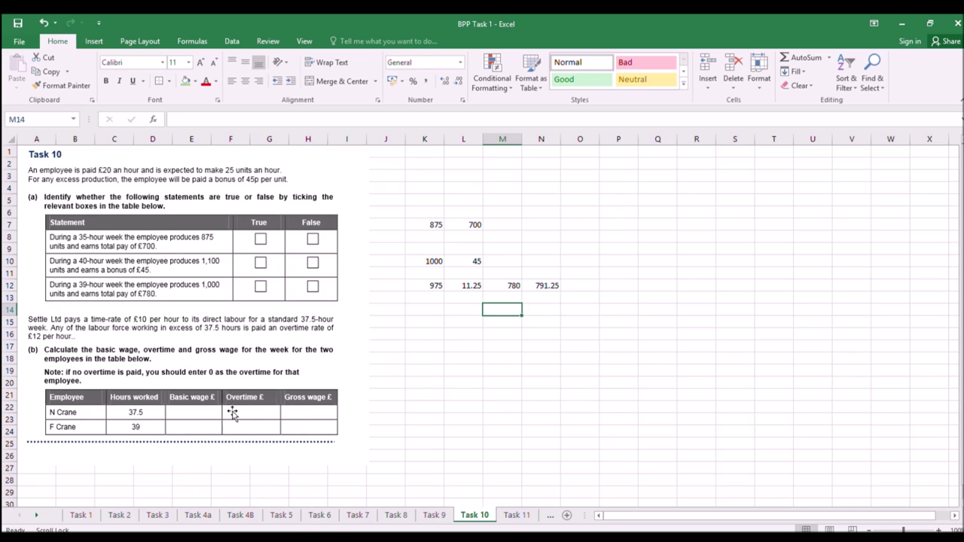
pyautogui.click(435, 409)
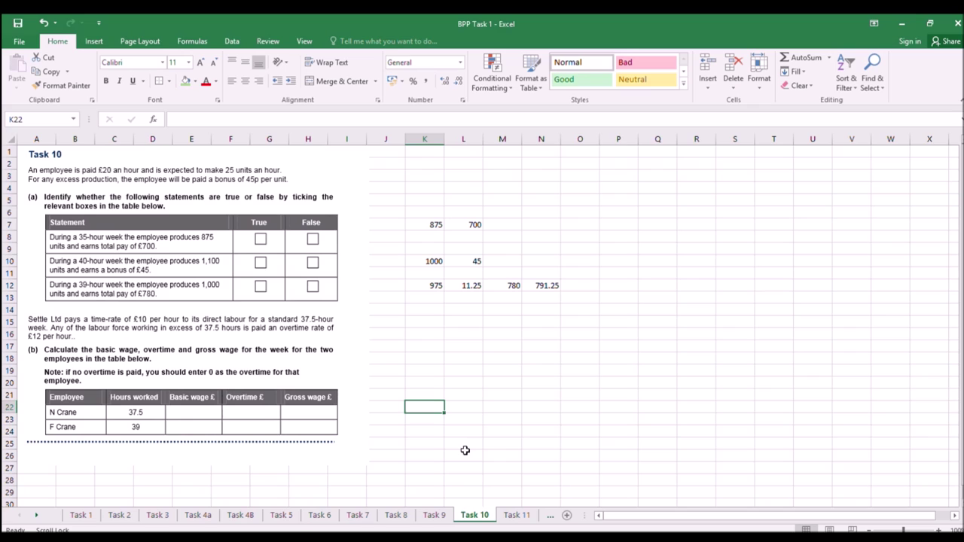
pyautogui.write('=37.5*10')
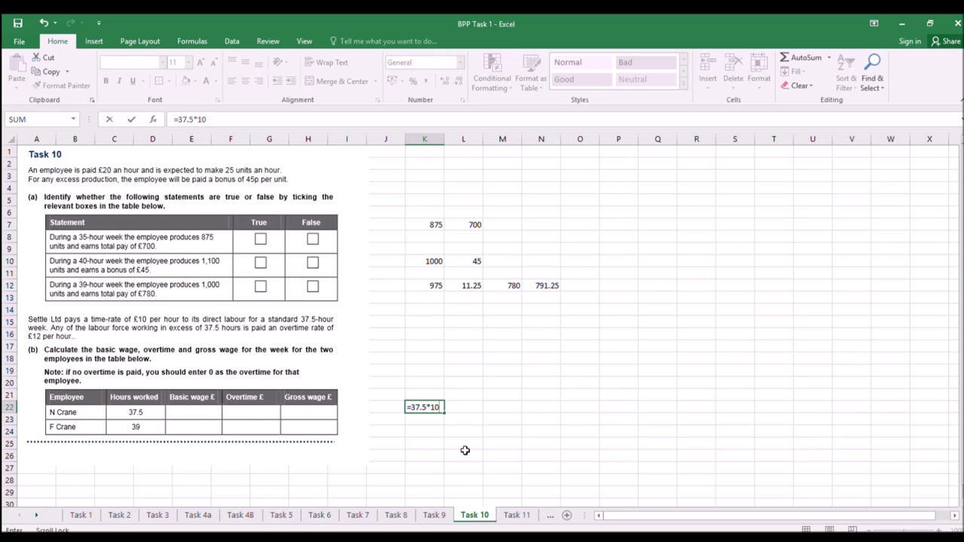
pyautogui.press('Return')
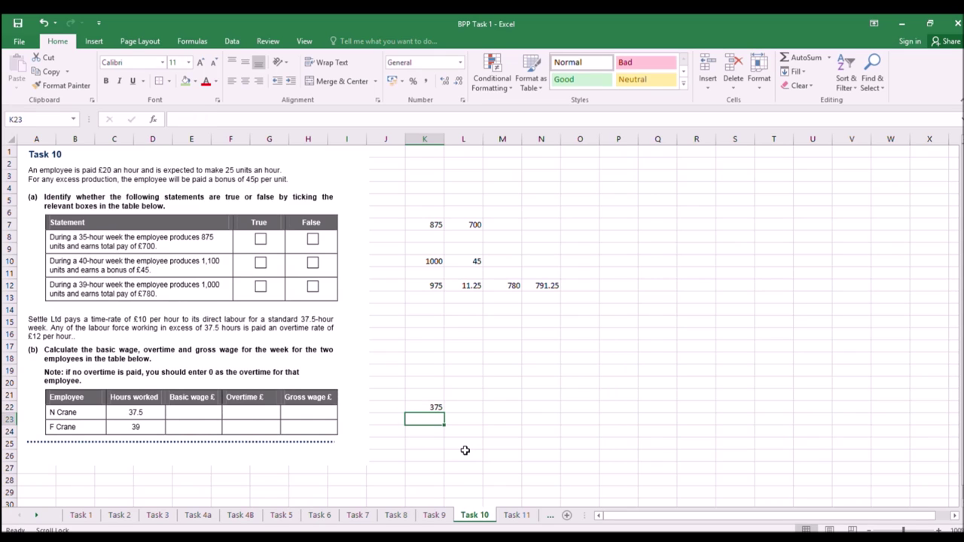
pyautogui.click(462, 406)
pyautogui.write('0')
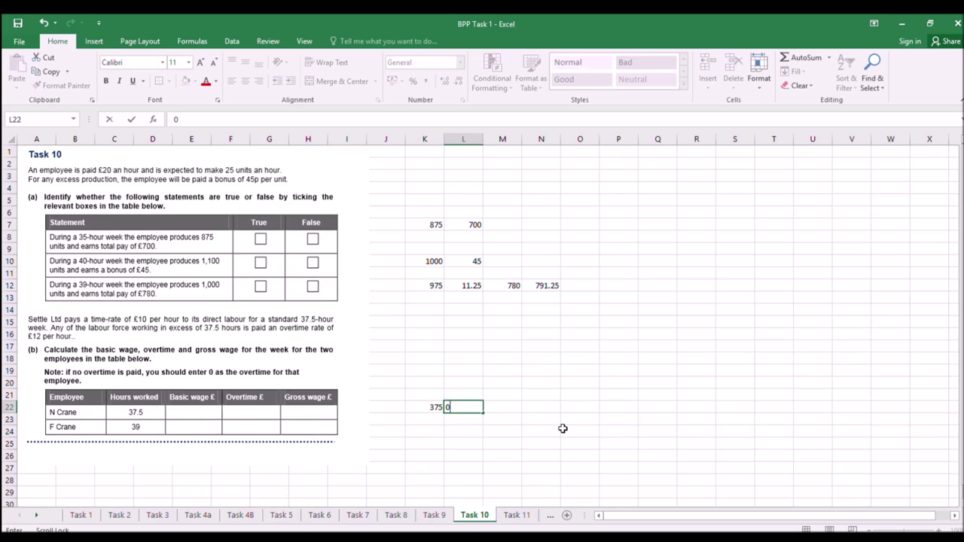
pyautogui.click(500, 408)
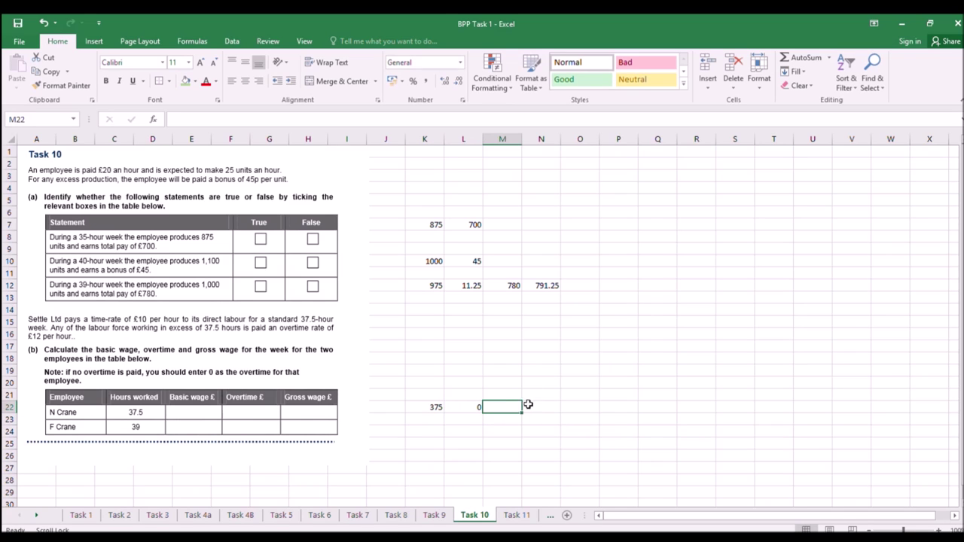
pyautogui.click(795, 58)
pyautogui.press('Return')
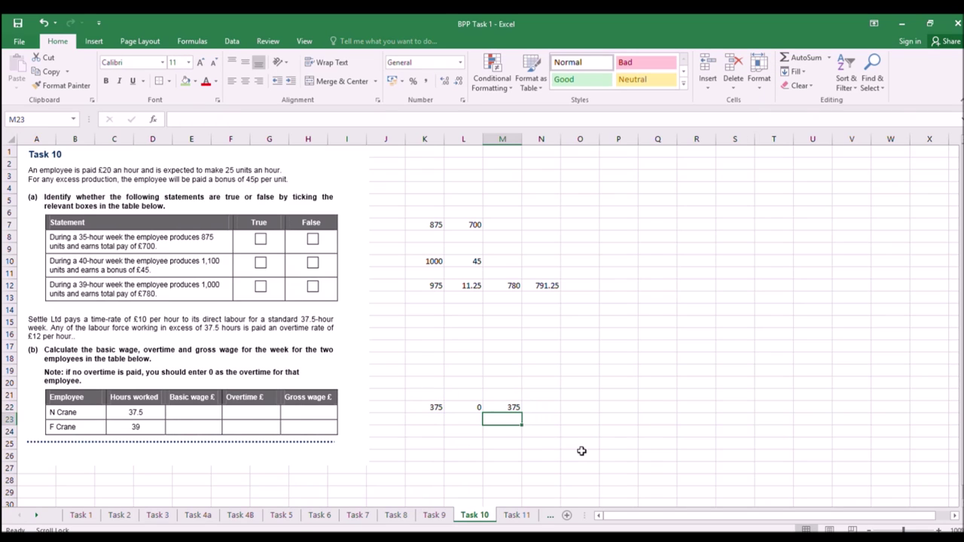
pyautogui.click(422, 418)
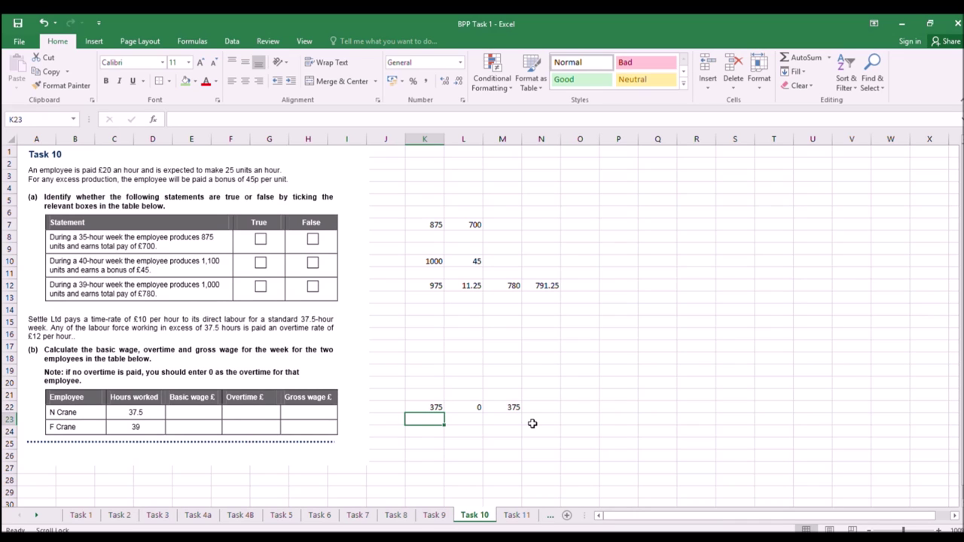
pyautogui.write('=39*10')
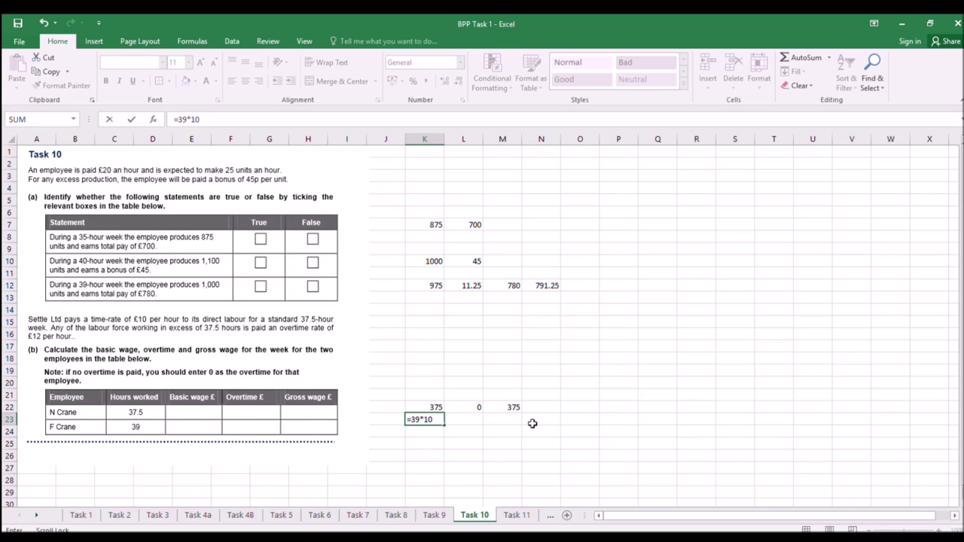
pyautogui.press('BackSpace')
pyautogui.press('BackSpace')
pyautogui.press('BackSpace')
pyautogui.write('*10')
pyautogui.press('Return')
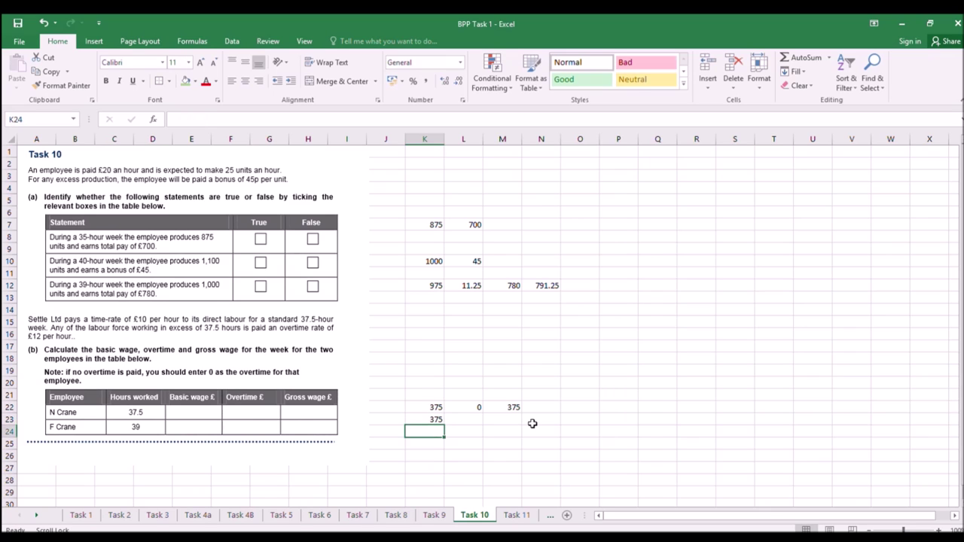
pyautogui.click(471, 421)
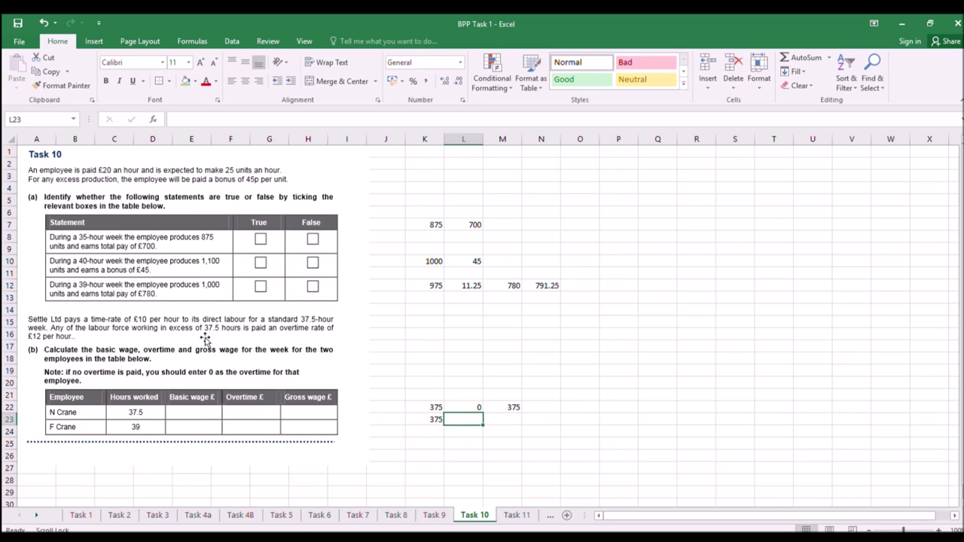
pyautogui.write('=1.5*')
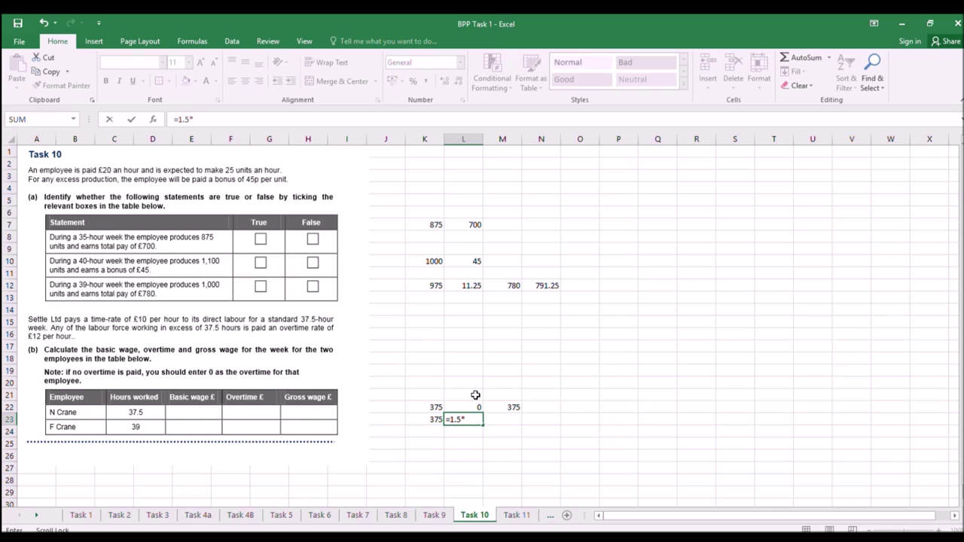
pyautogui.write('10*12')
pyautogui.press('BackSpace')
pyautogui.press('BackSpace')
pyautogui.press('BackSpace')
pyautogui.press('Return')
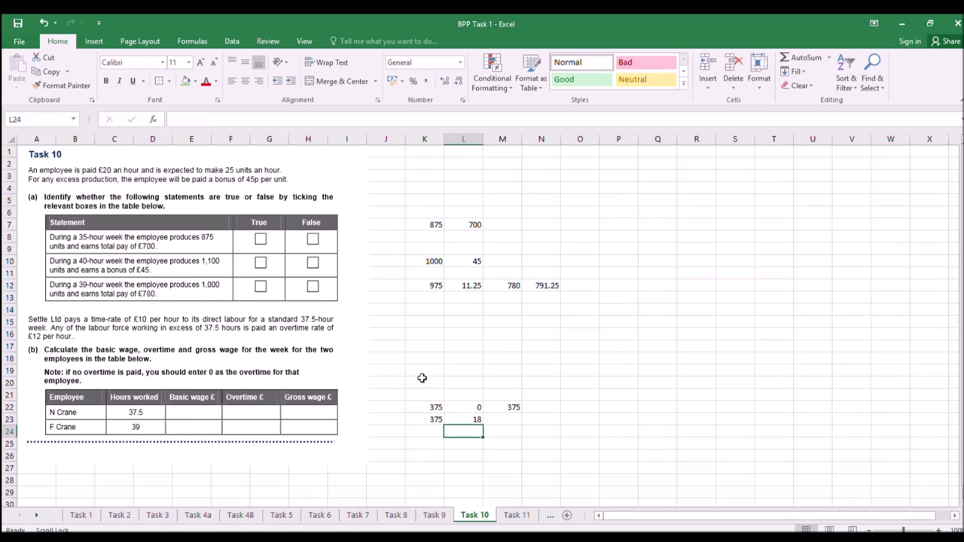
# Fill the gross wage formula down to F Crane's row for 393, then go to Task 11.
pyautogui.click(504, 420)
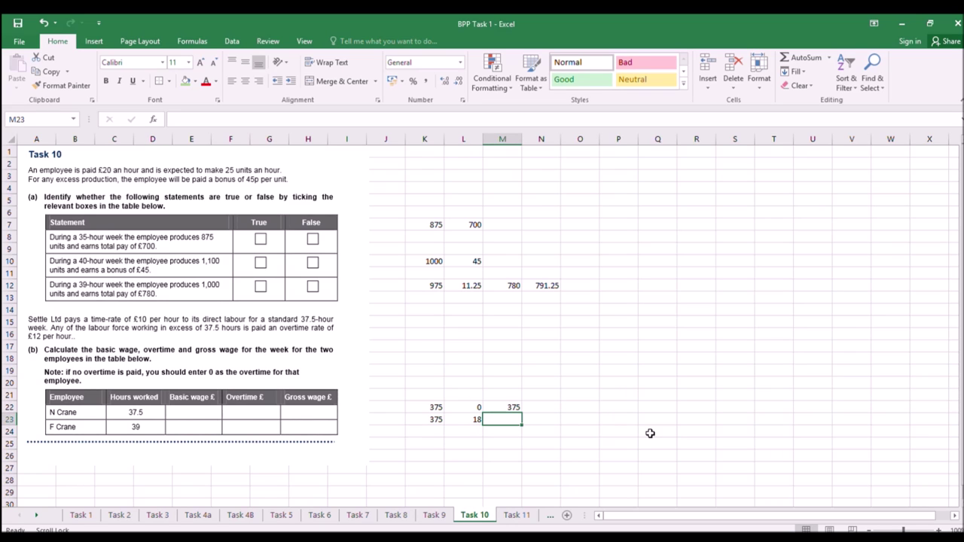
pyautogui.write('=')
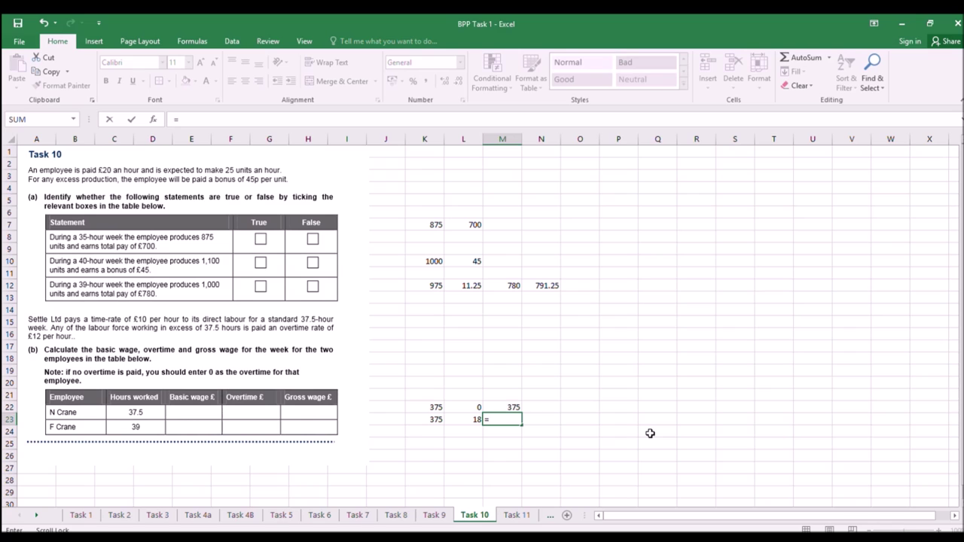
pyautogui.press('Escape')
pyautogui.click(512, 407)
pyautogui.moveTo(523, 415); pyautogui.dragTo(524, 427)
pyautogui.click(508, 443)
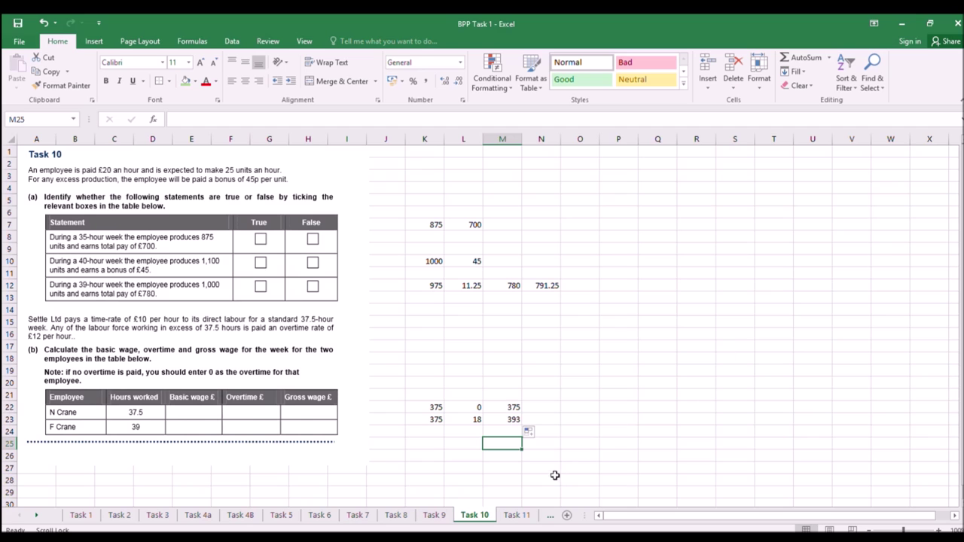
pyautogui.hotkey('ctrl', 'pagedown')
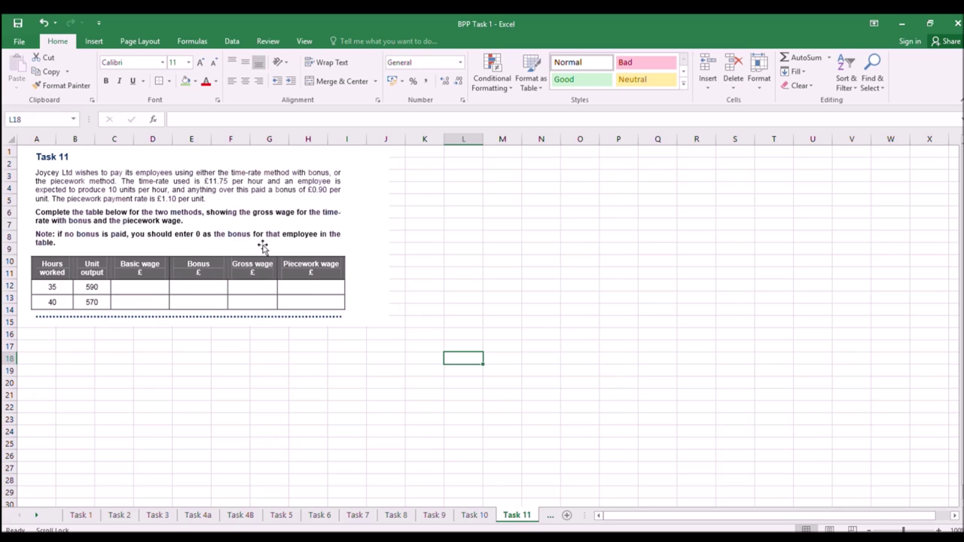
# Type the headings Basic, Bonus, Gross and Piecework in K10:N10.
pyautogui.click(435, 261)
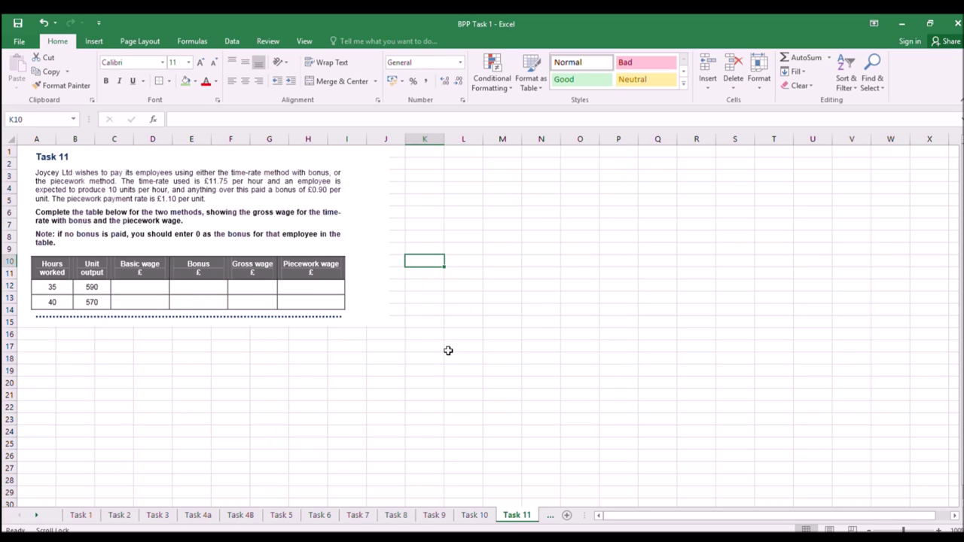
pyautogui.write('Ba')
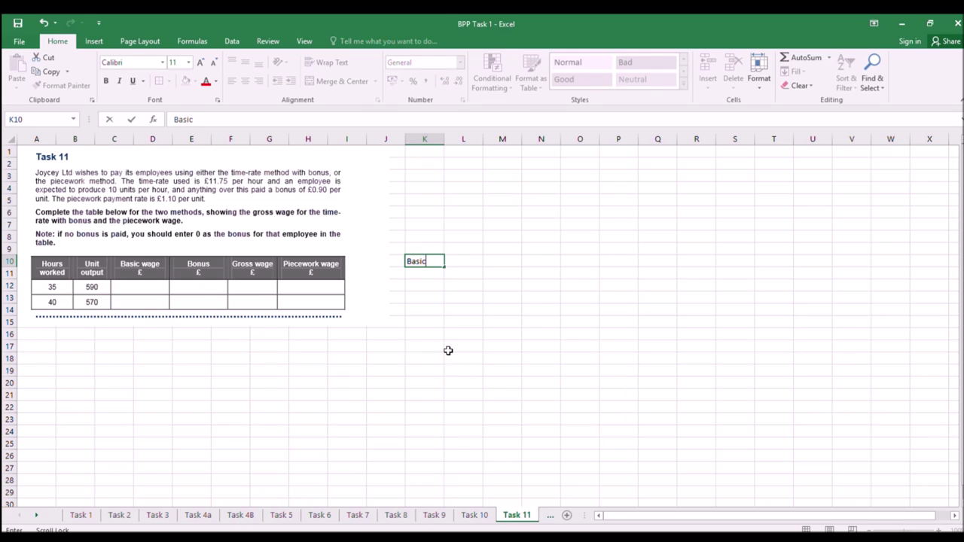
pyautogui.write('sic')
pyautogui.click(463, 263)
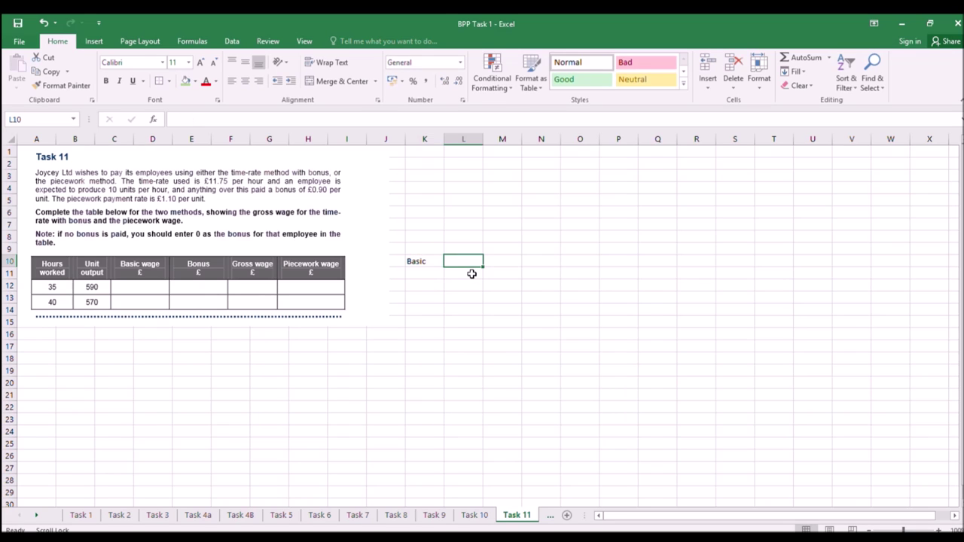
pyautogui.write('Bonus')
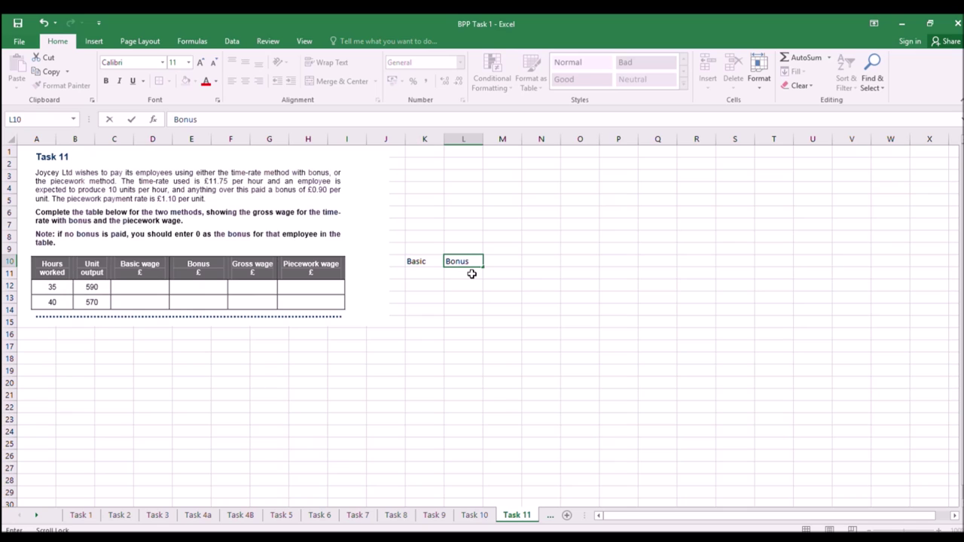
pyautogui.click(505, 260)
pyautogui.write('Gros')
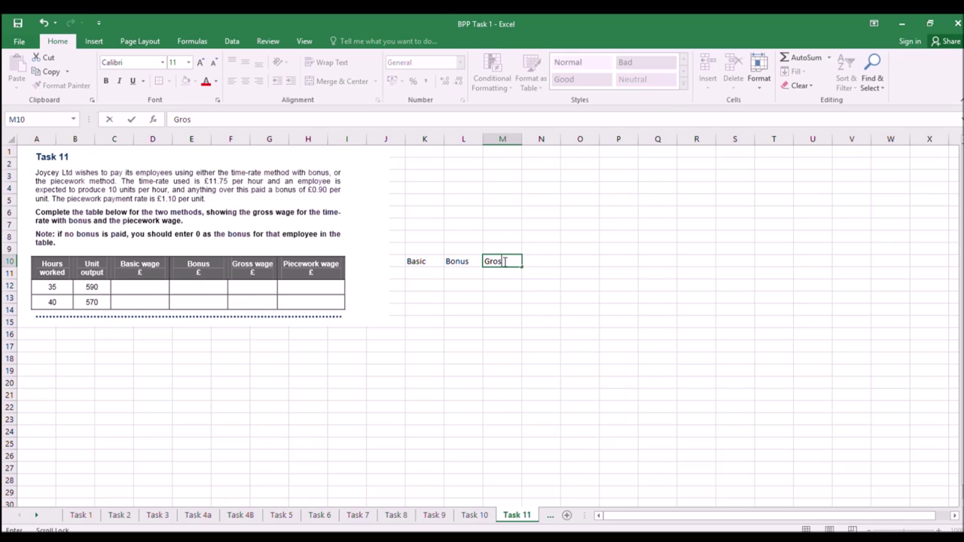
pyautogui.write('s')
pyautogui.press('Return')
pyautogui.click(542, 263)
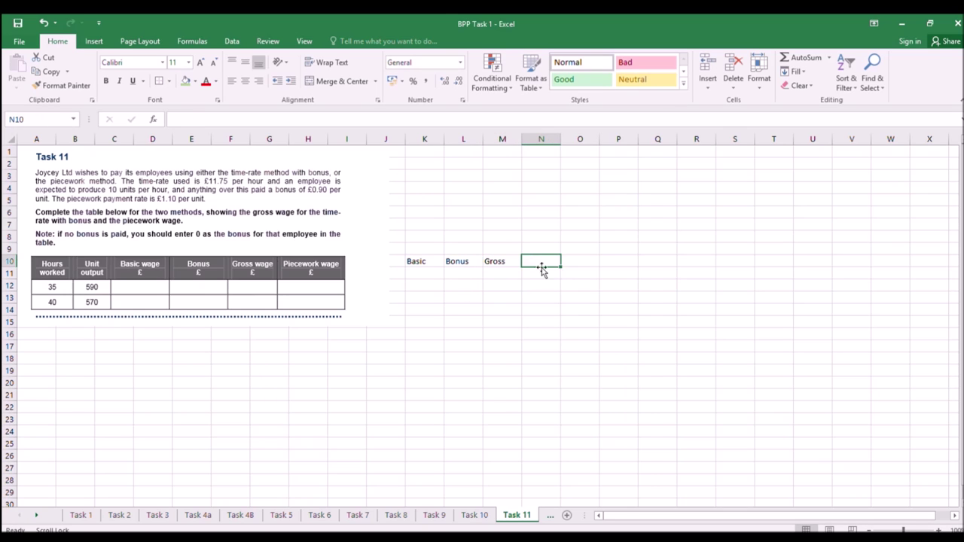
pyautogui.write('Pe')
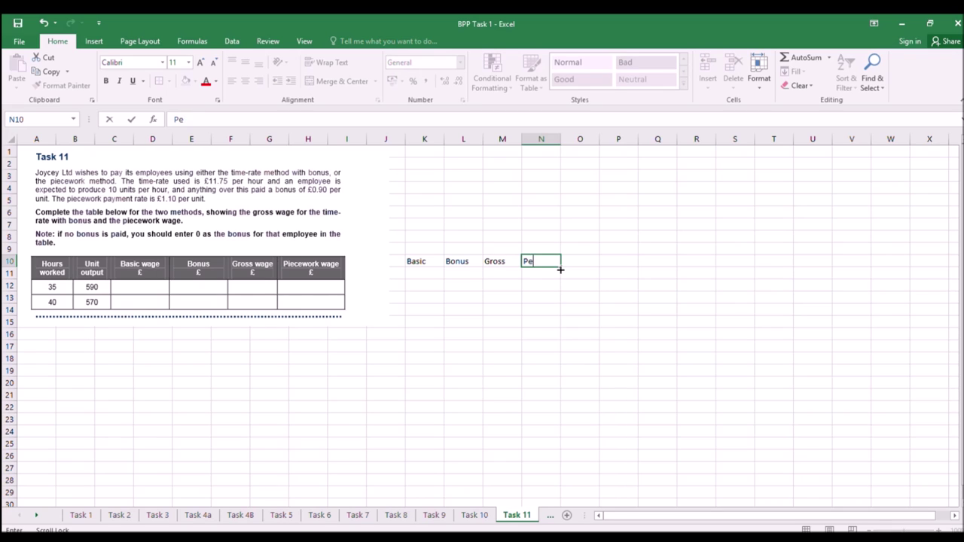
pyautogui.write('icw')
pyautogui.press('BackSpace')
pyautogui.write('ework')
pyautogui.click(561, 282)
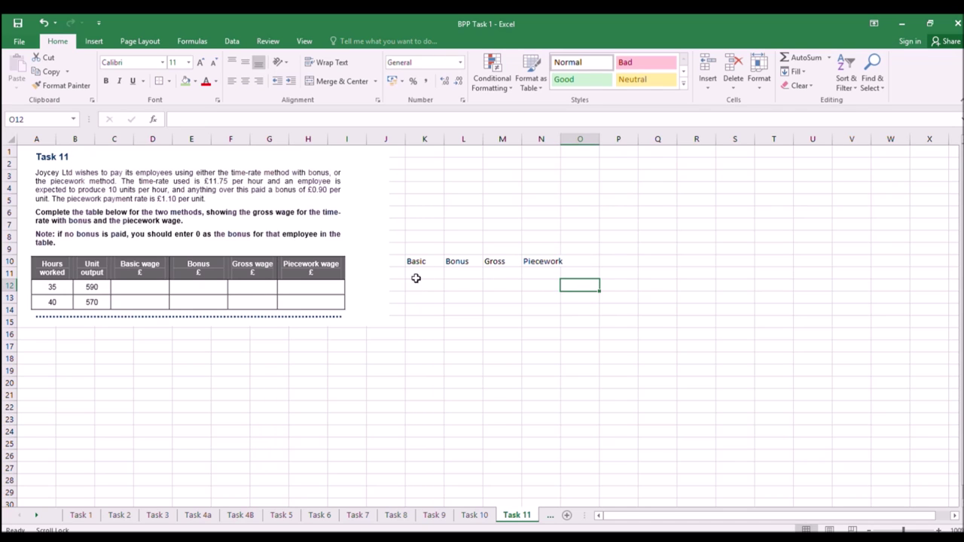
# Insert a column at K holding 35 hours, then insert another column at L.
pyautogui.click(427, 140)
pyautogui.hotkey('ctrl', 'shift', '+')
pyautogui.click(424, 274)
pyautogui.write('2')
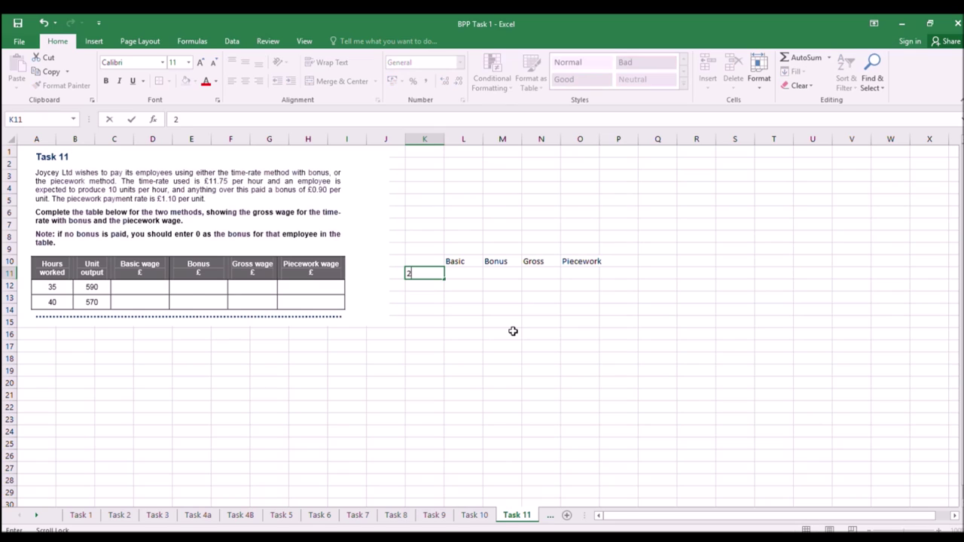
pyautogui.write('5')
pyautogui.click(513, 327)
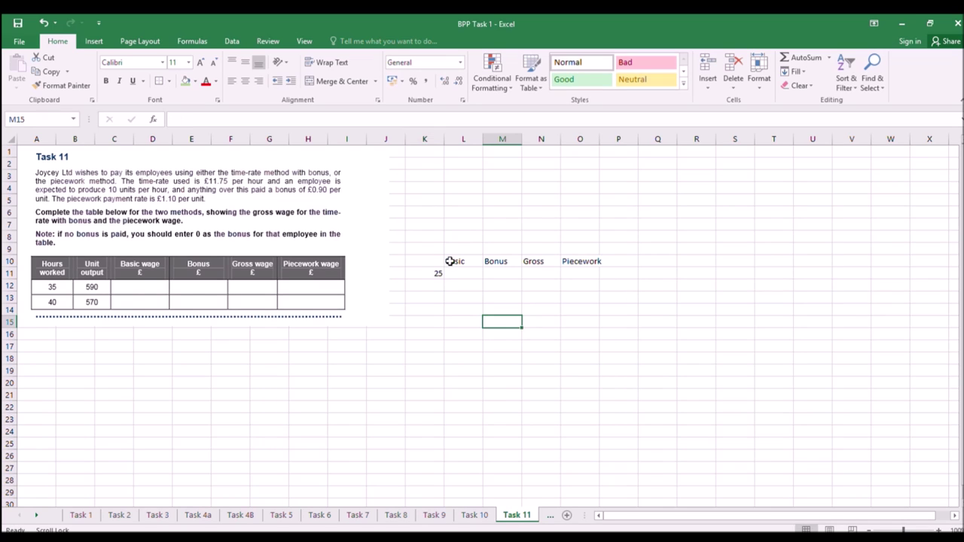
pyautogui.click(439, 273)
pyautogui.write('35')
pyautogui.click(459, 297)
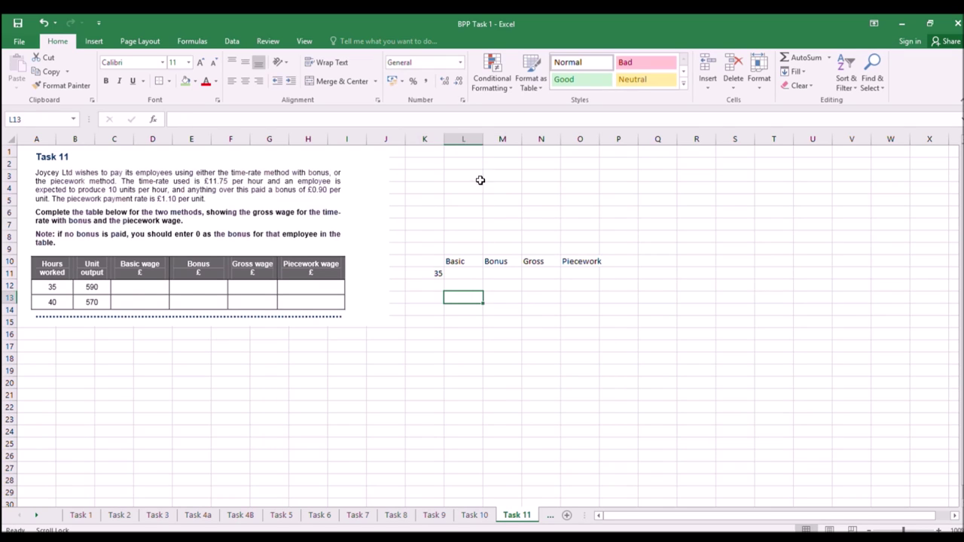
pyautogui.click(462, 140)
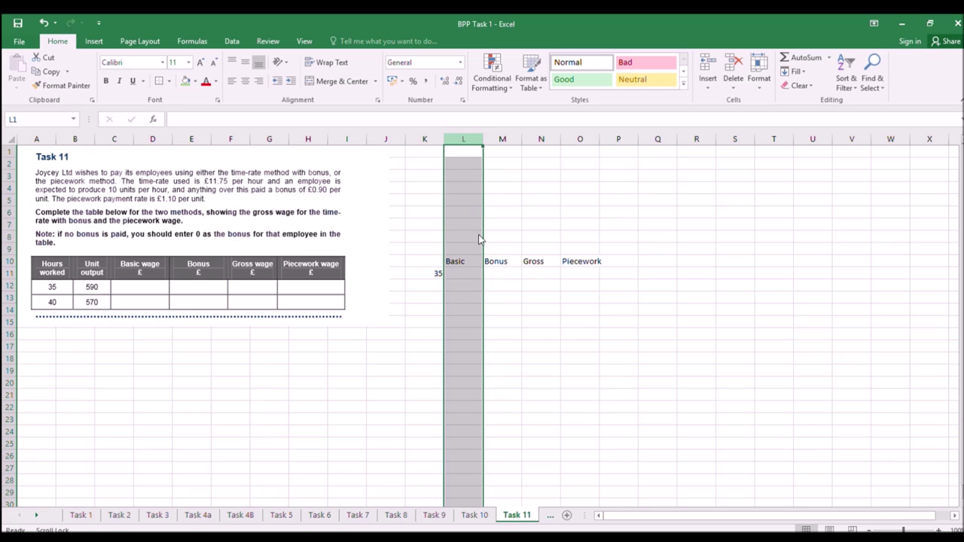
pyautogui.hotkey('ctrl', 'shift', '+')
# Add a units heading with 590 and 570 units, and 40 hours for the second employee.
pyautogui.click(465, 274)
pyautogui.press('Up')
pyautogui.write('un')
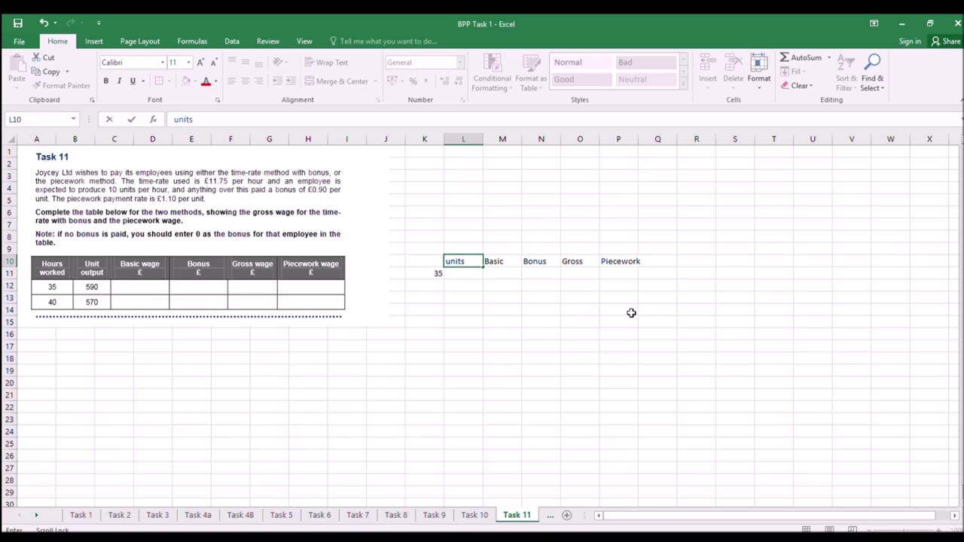
pyautogui.click(465, 273)
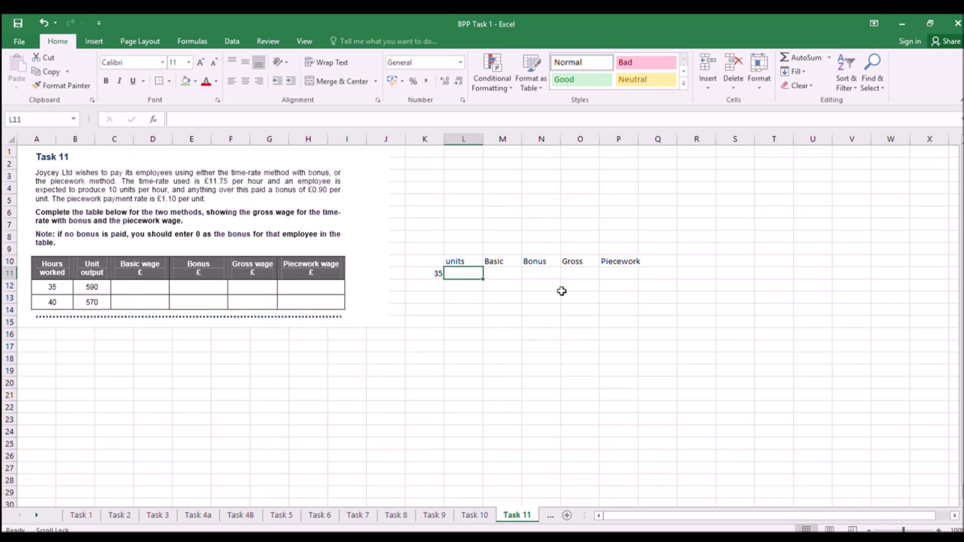
pyautogui.write('590')
pyautogui.click(460, 288)
pyautogui.write('570')
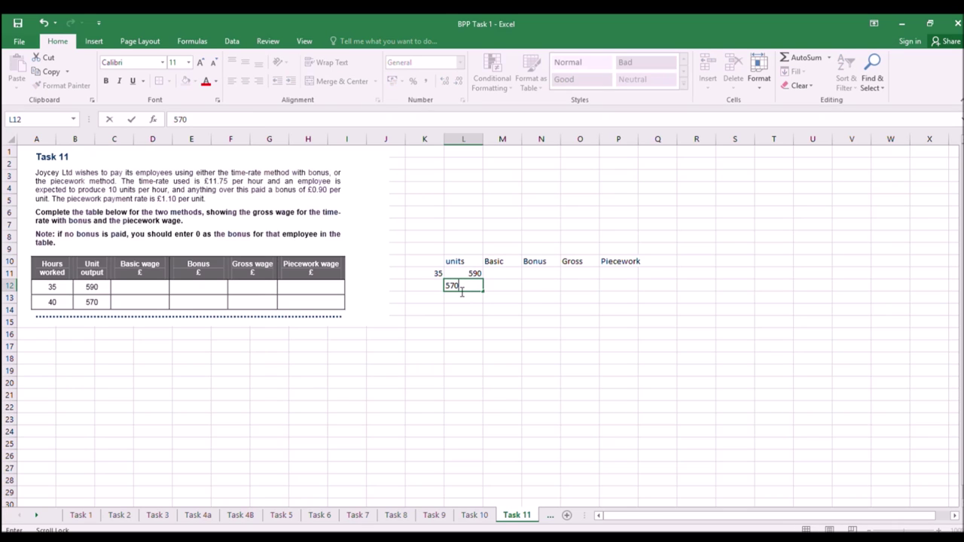
pyautogui.click(426, 287)
pyautogui.write('4')
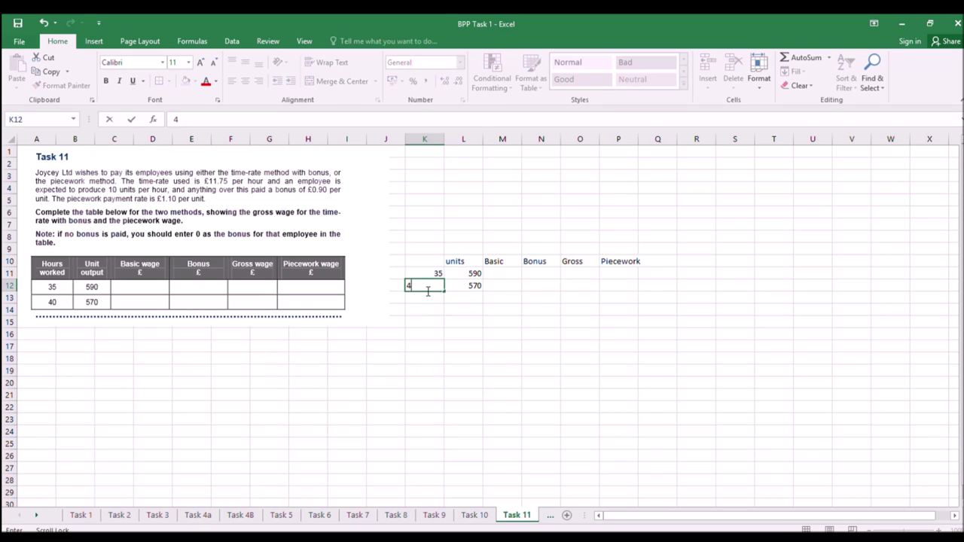
pyautogui.write('0')
pyautogui.click(429, 337)
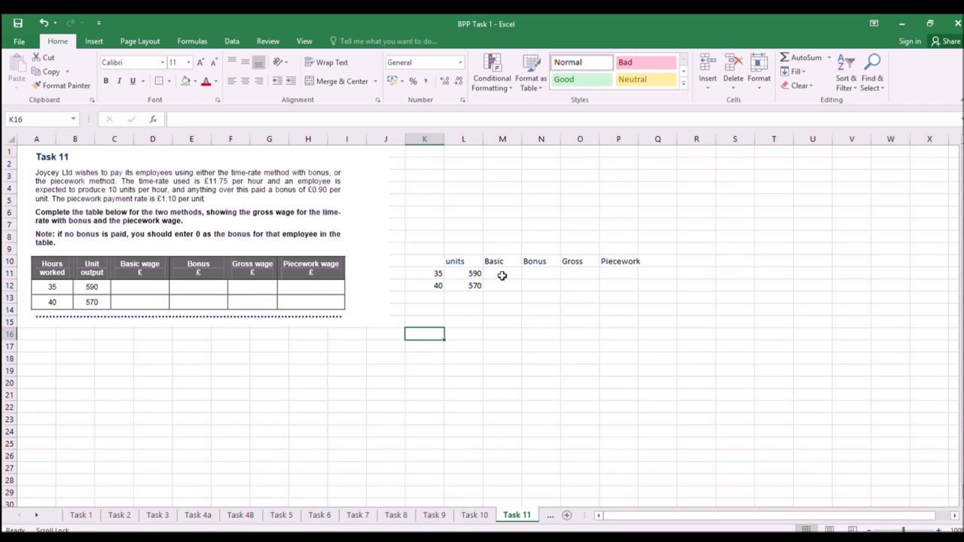
# Enter the piecework formula =L11*1.1 and fill it down, giving 649 and 627.
pyautogui.click(625, 274)
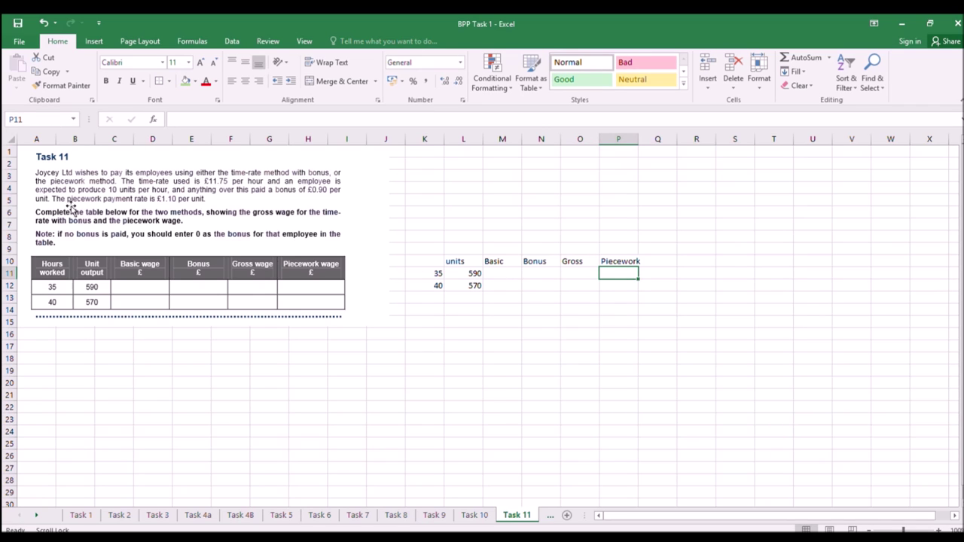
pyautogui.write('=')
pyautogui.click(468, 274)
pyautogui.write('*1.1')
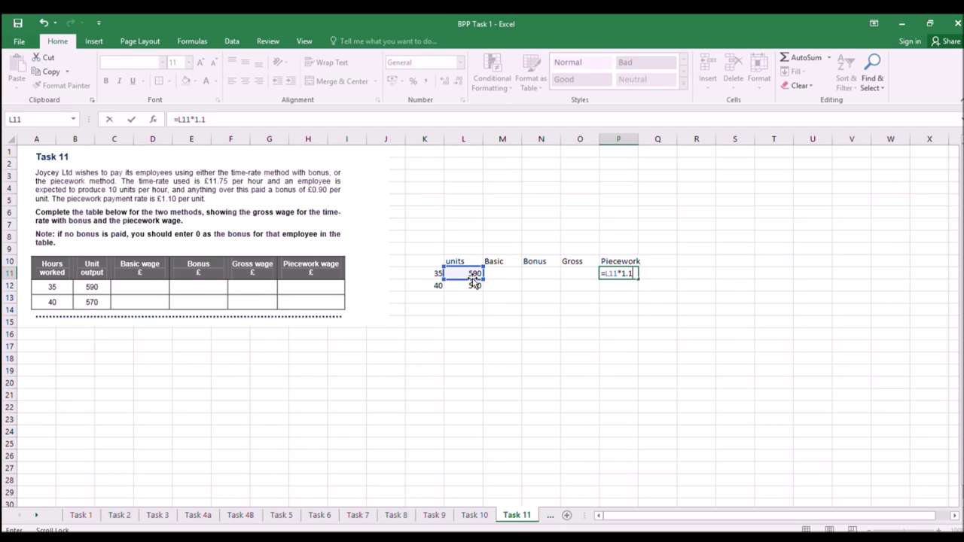
pyautogui.press('Return')
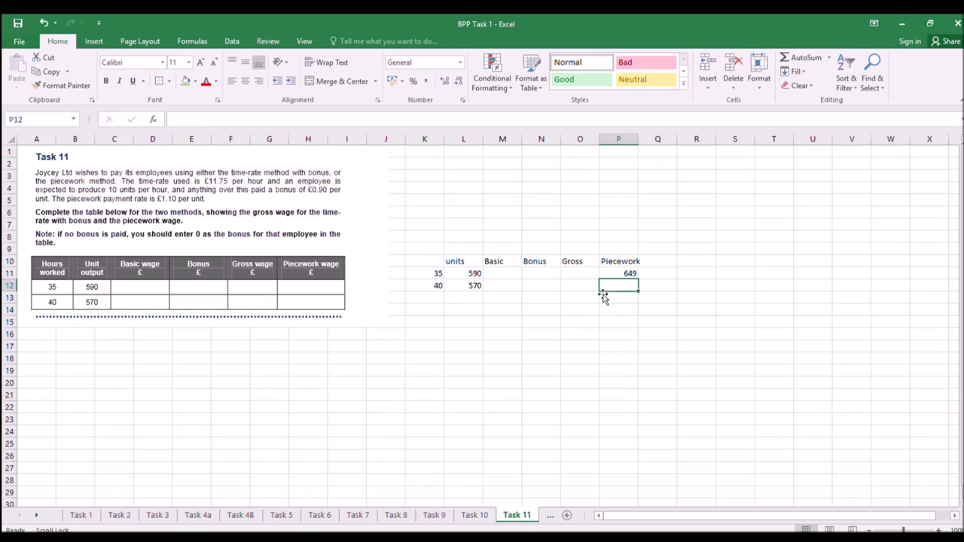
pyautogui.click(616, 274)
pyautogui.moveTo(638, 281); pyautogui.dragTo(637, 292)
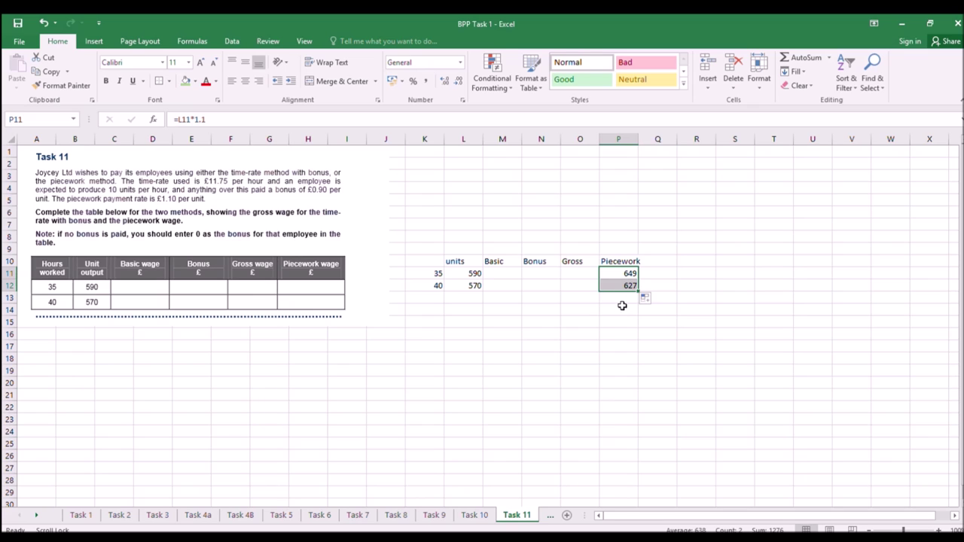
pyautogui.click(500, 277)
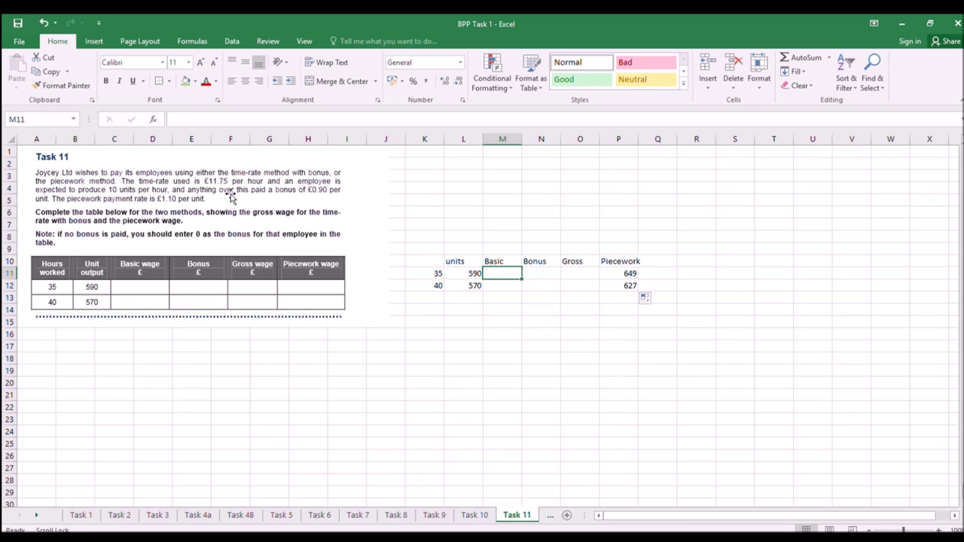
# Enter =K11*11.75 under Basic and fill it down, giving 411.25 and 470.
pyautogui.write('=')
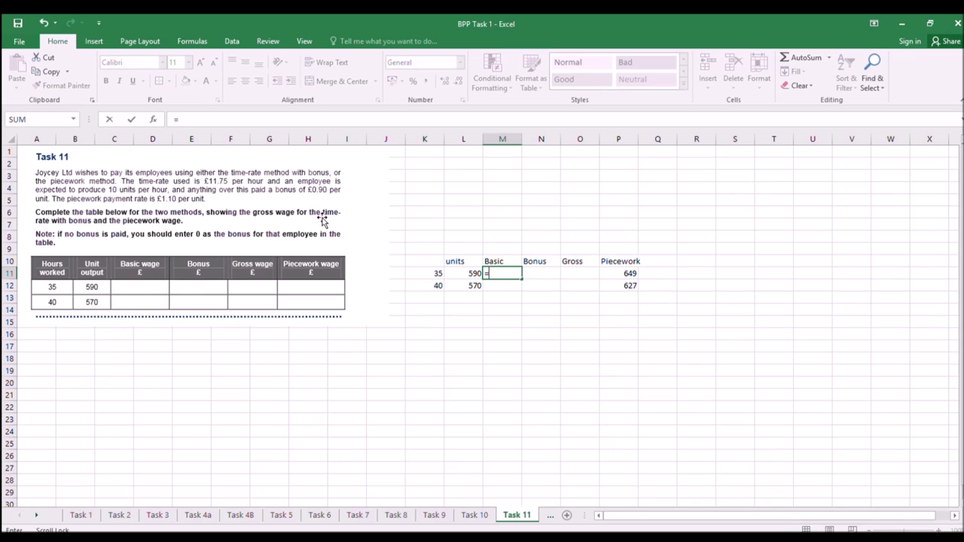
pyautogui.click(437, 274)
pyautogui.write('*')
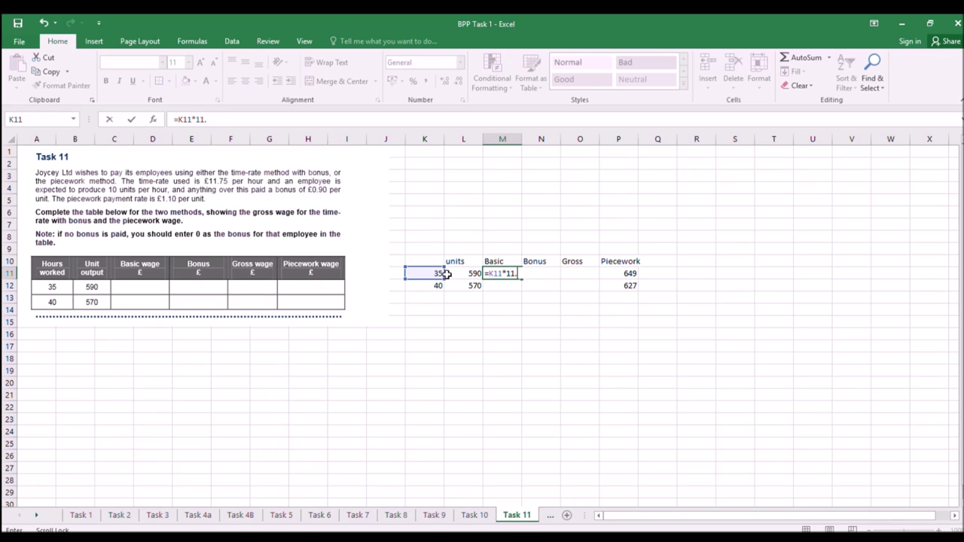
pyautogui.write('11.75')
pyautogui.press('Return')
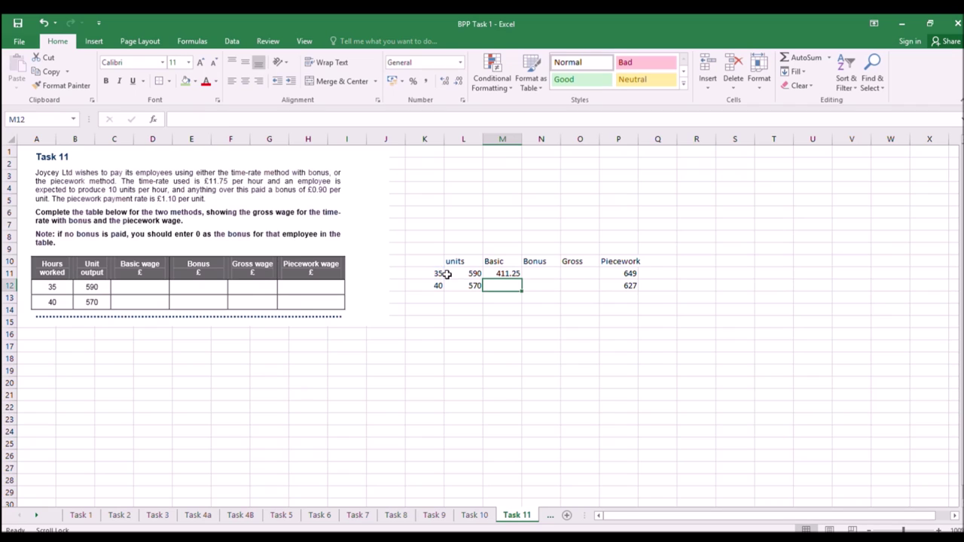
pyautogui.click(514, 273)
pyautogui.moveTo(522, 280); pyautogui.dragTo(518, 290)
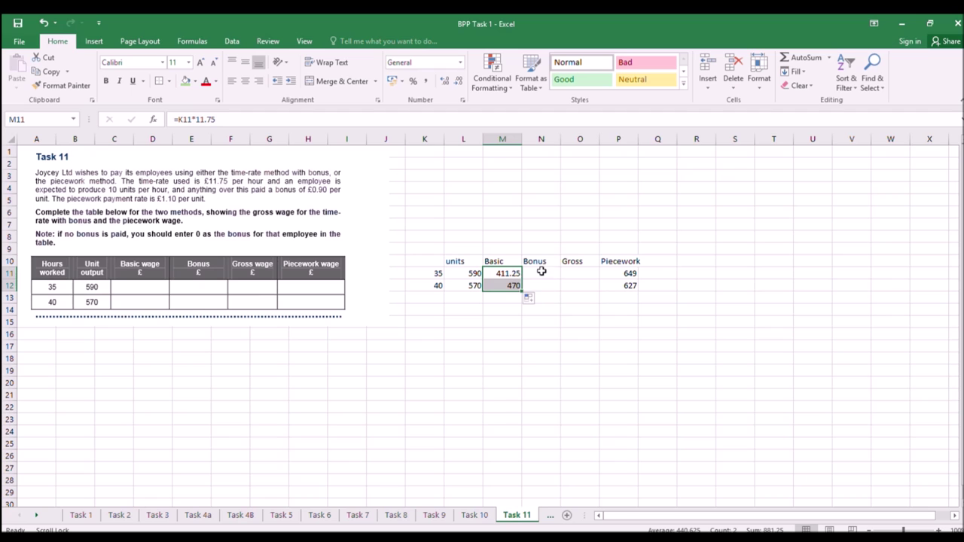
pyautogui.click(548, 141)
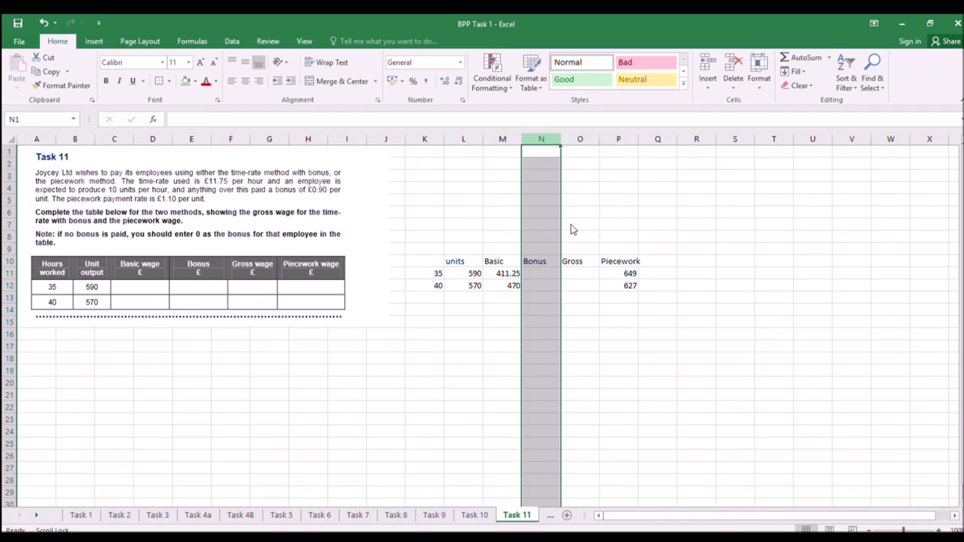
# Insert a column before Bonus with expected output =K11*10, giving 350 and 400.
pyautogui.hotkey('ctrl', 'shift', '+')
pyautogui.click(568, 329)
pyautogui.click(543, 275)
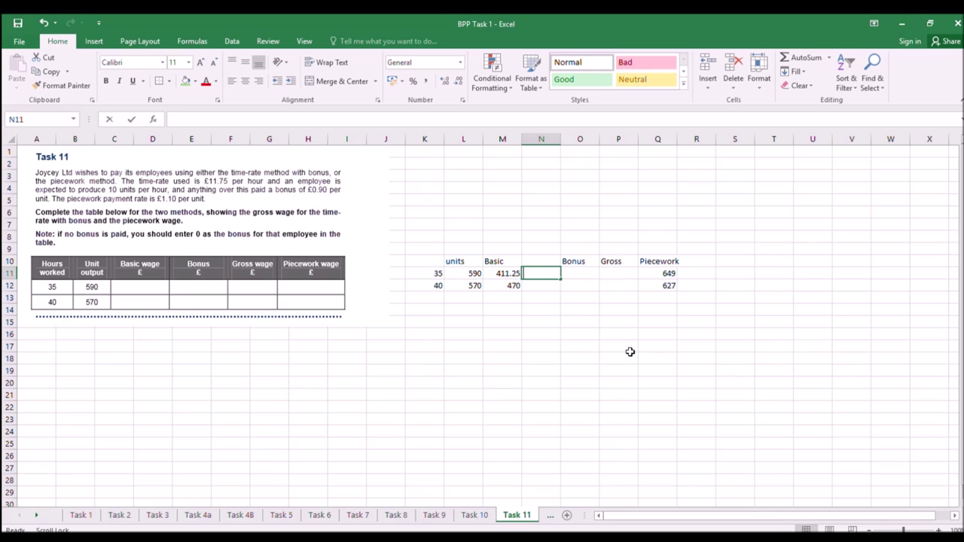
pyautogui.write('=')
pyautogui.click(441, 275)
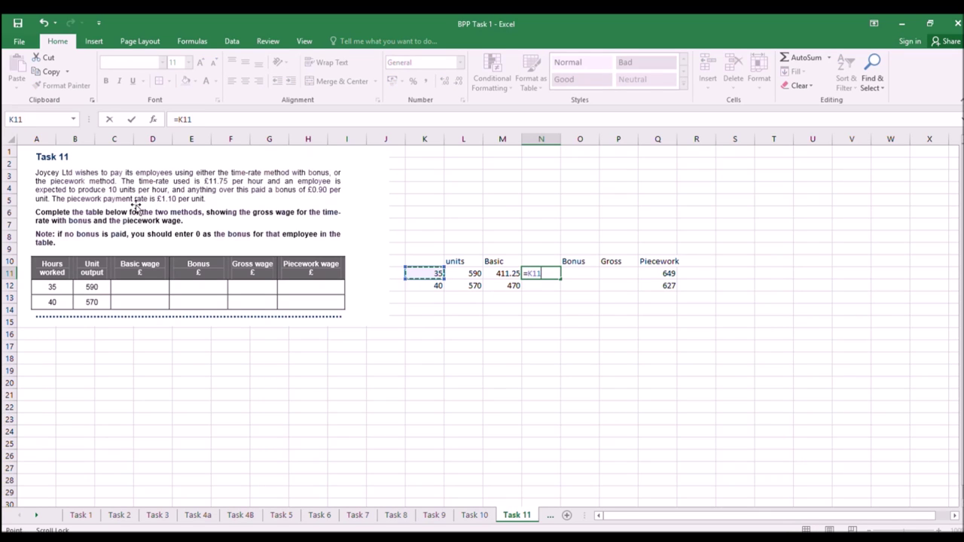
pyautogui.write('*10')
pyautogui.press('Return')
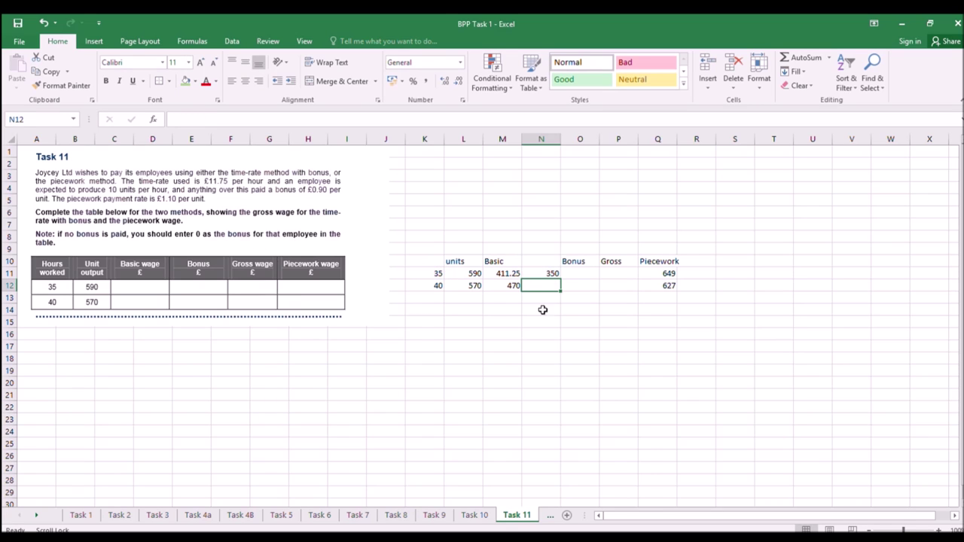
pyautogui.click(547, 275)
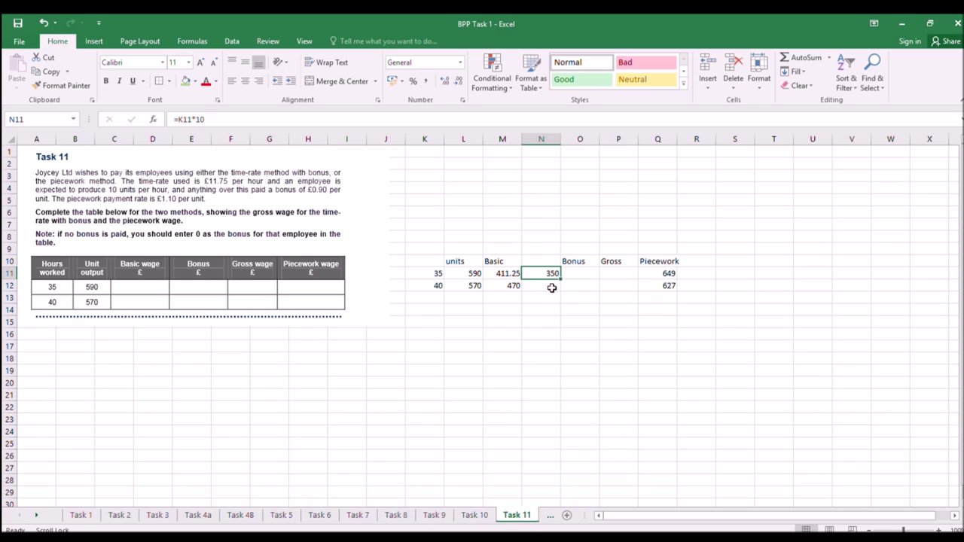
pyautogui.moveTo(562, 280); pyautogui.dragTo(562, 293)
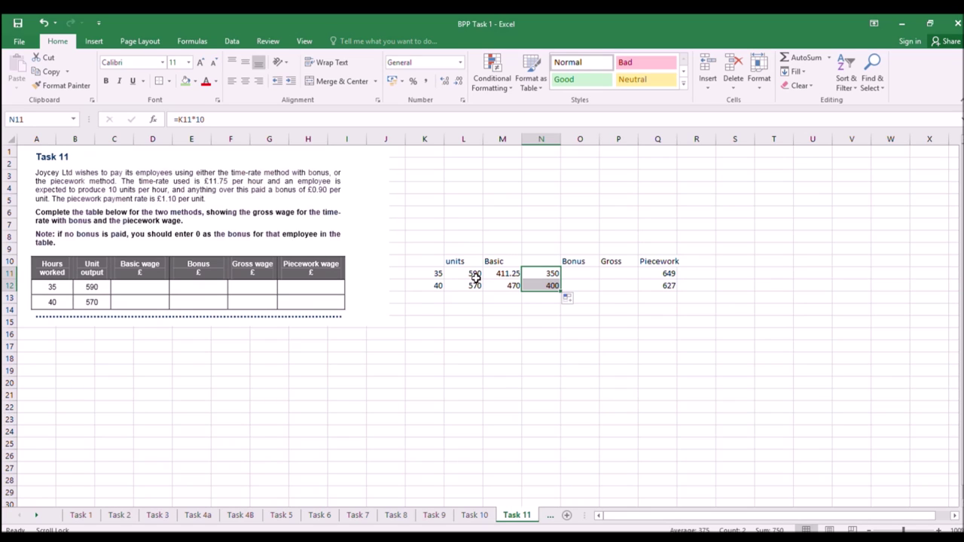
pyautogui.click(580, 274)
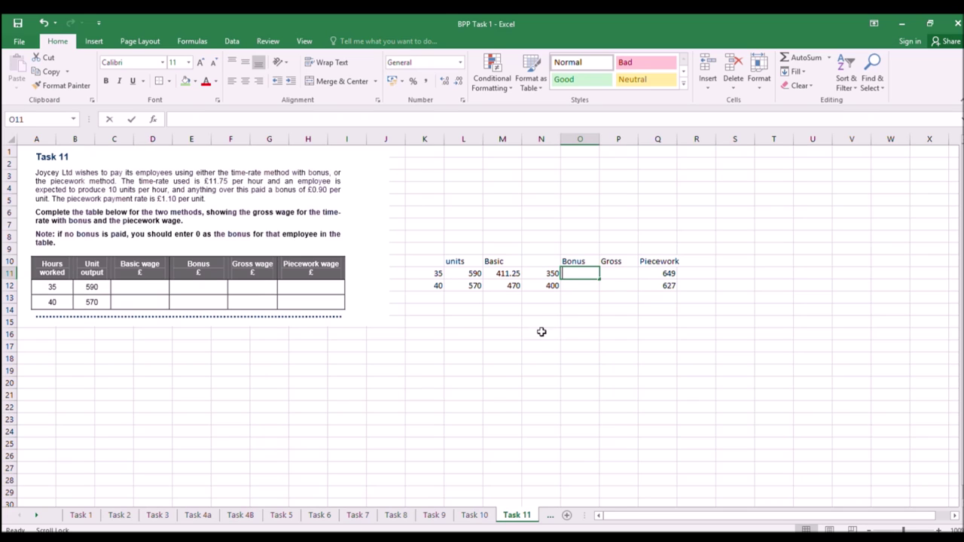
# Enter the bonus formula =(L11-N11)*0.9 and fill it down, giving 216 and 153.
pyautogui.write('=')
pyautogui.click(474, 273)
pyautogui.write('-')
pyautogui.click(549, 275)
pyautogui.click(180, 119)
pyautogui.write('(')
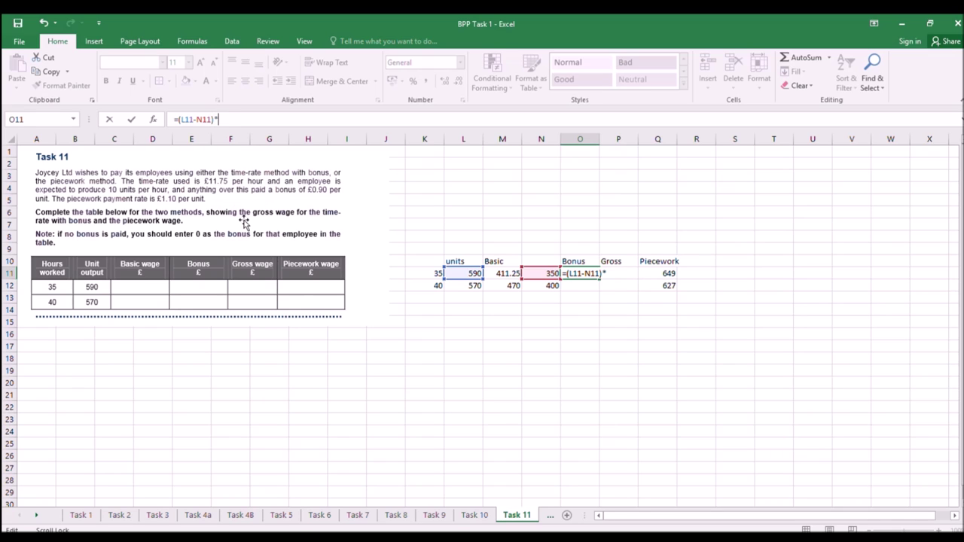
pyautogui.press('Return')
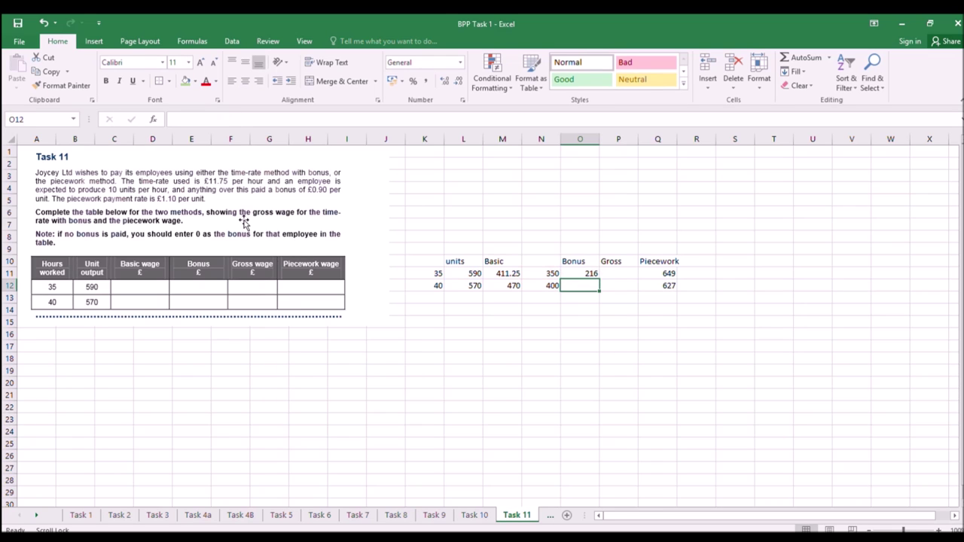
pyautogui.click(572, 273)
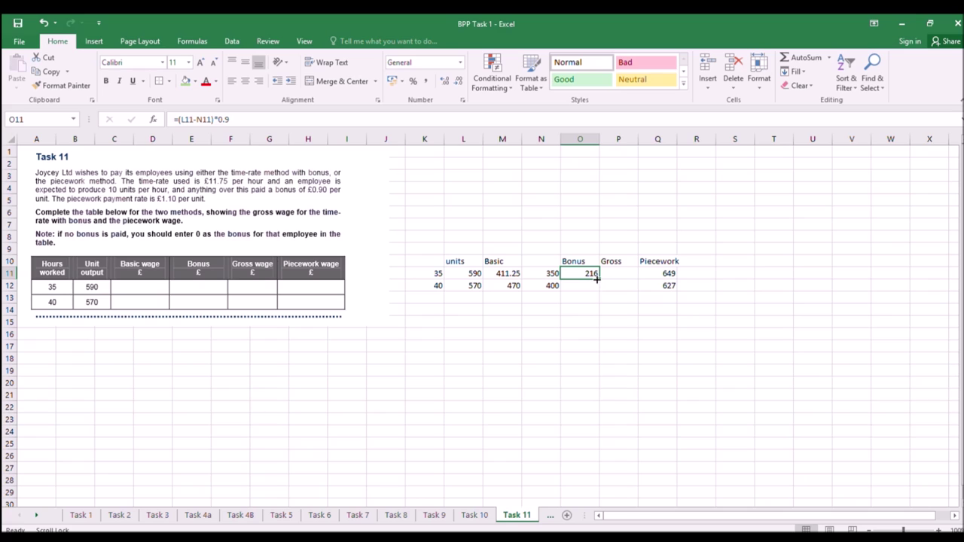
pyautogui.moveTo(597, 278); pyautogui.dragTo(580, 290)
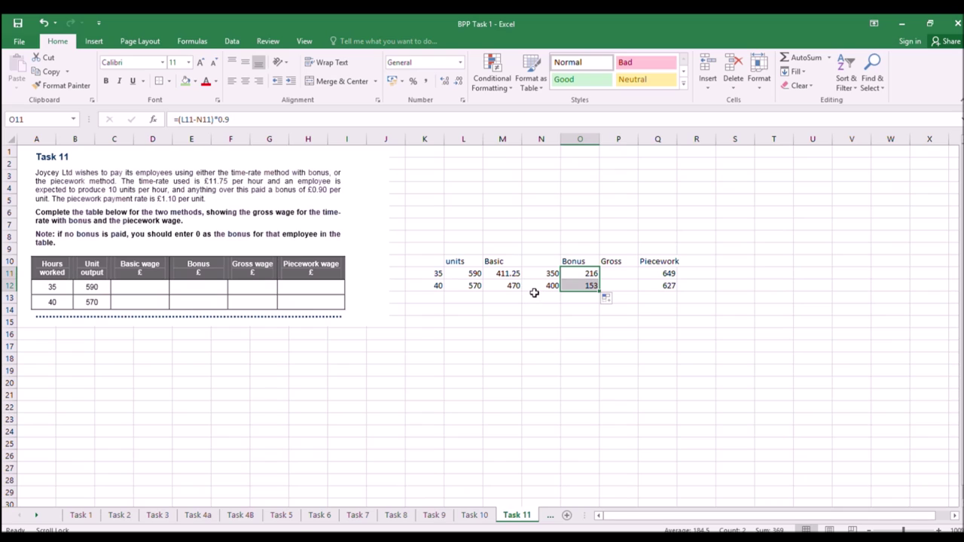
pyautogui.click(612, 277)
# Enter gross wage =M11+O11 and copy it to the second employee, giving 627.25 and 623.
pyautogui.write('=')
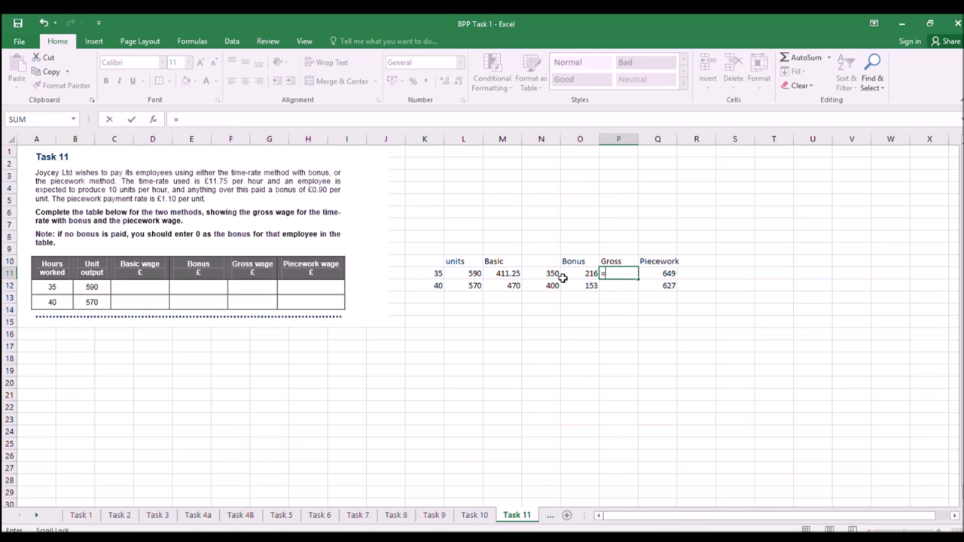
pyautogui.click(512, 274)
pyautogui.write('+')
pyautogui.click(585, 276)
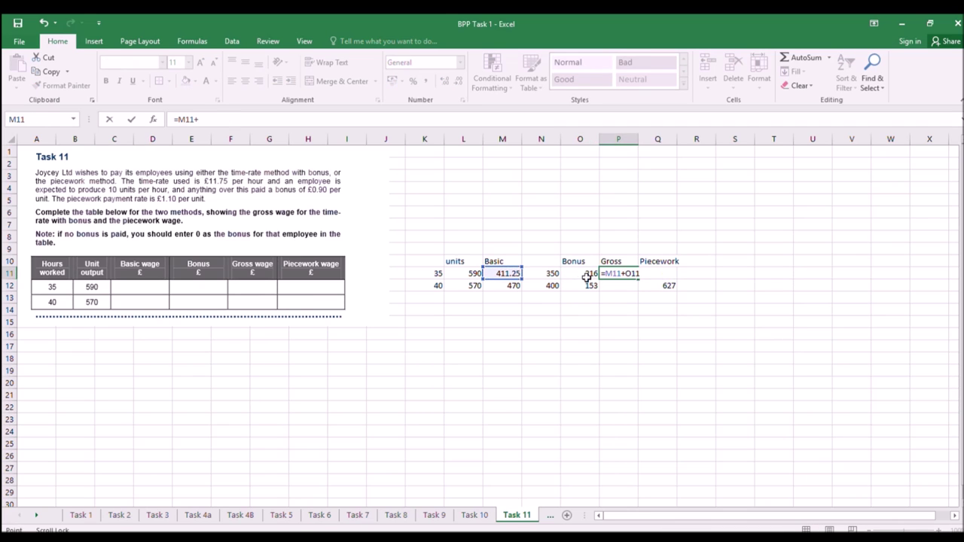
pyautogui.press('Return')
pyautogui.click(631, 274)
pyautogui.hotkey('ctrl', 'c')
pyautogui.click(629, 286)
pyautogui.hotkey('ctrl', 'v')
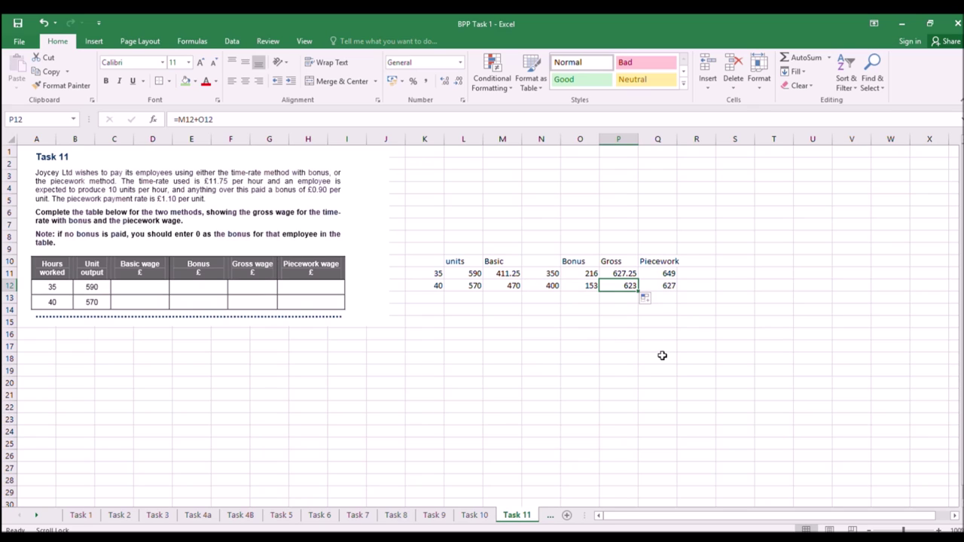
pyautogui.click(757, 332)
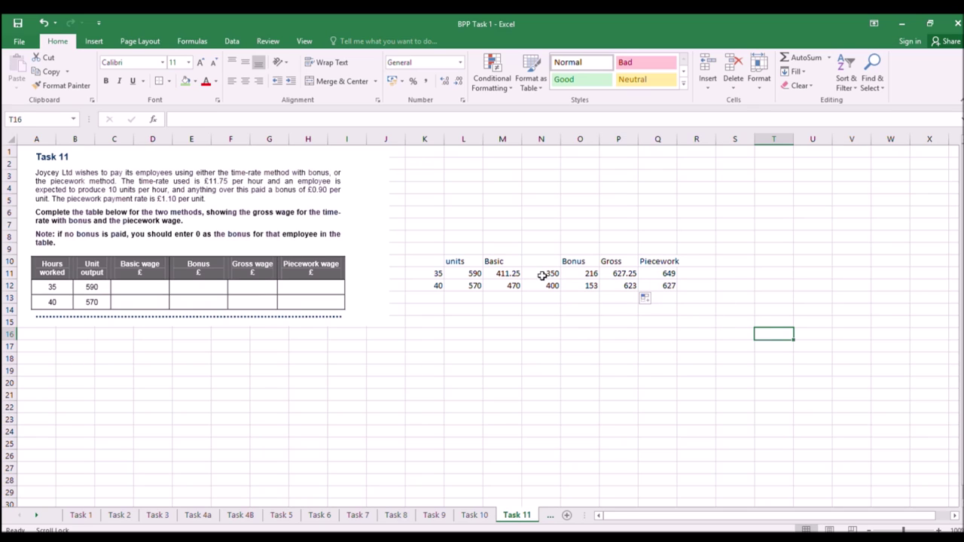
pyautogui.click(543, 140)
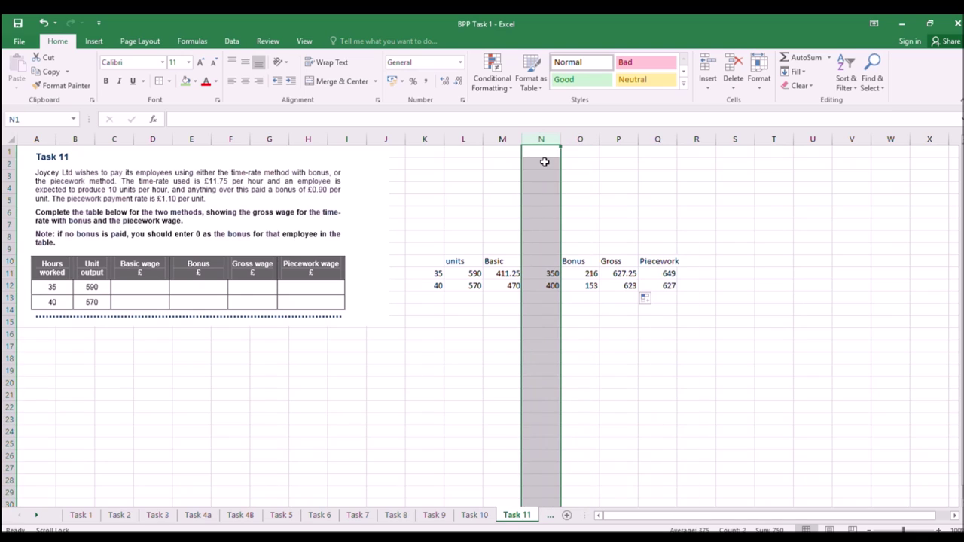
# Restore the deleted expected output column and label N10 'should produce'.
pyautogui.hotkey('ctrl', '-')
pyautogui.click(540, 334)
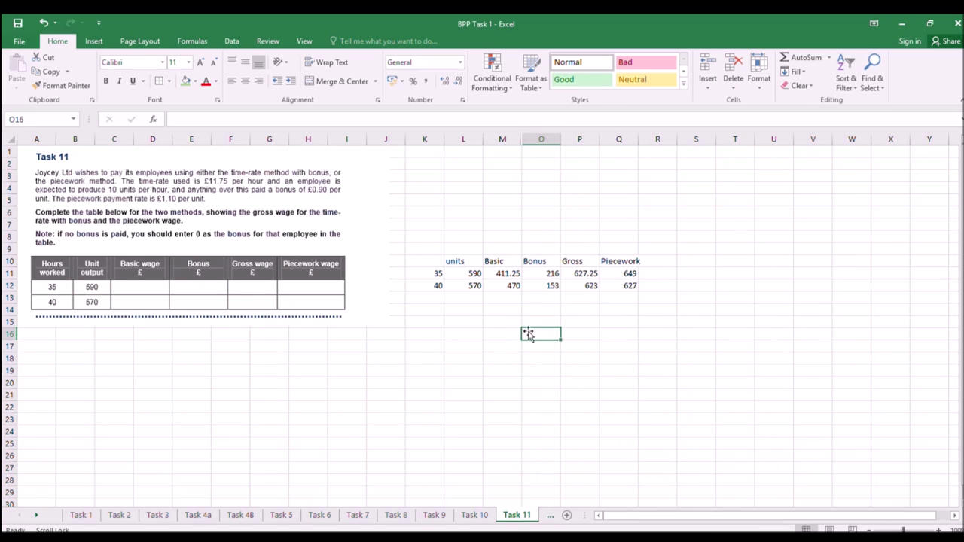
pyautogui.click(44, 23)
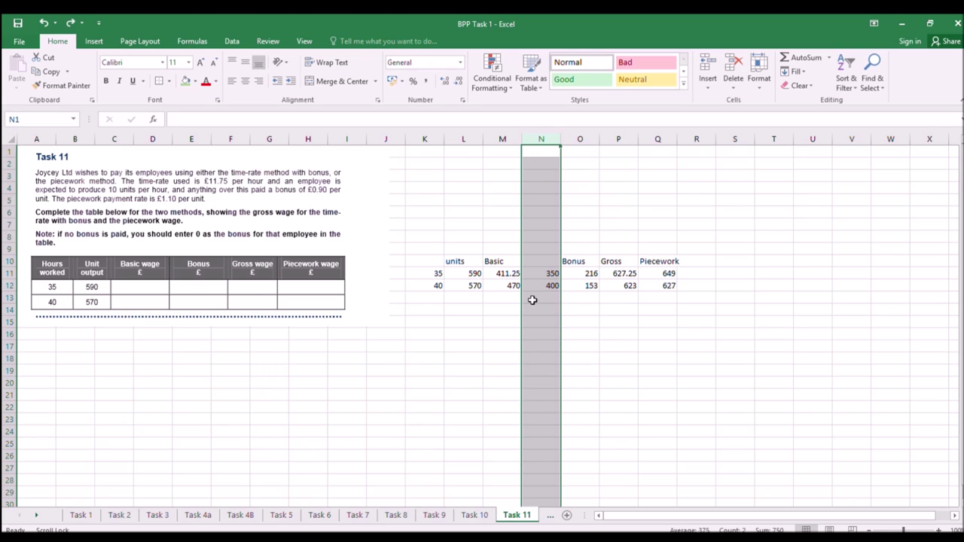
pyautogui.click(538, 261)
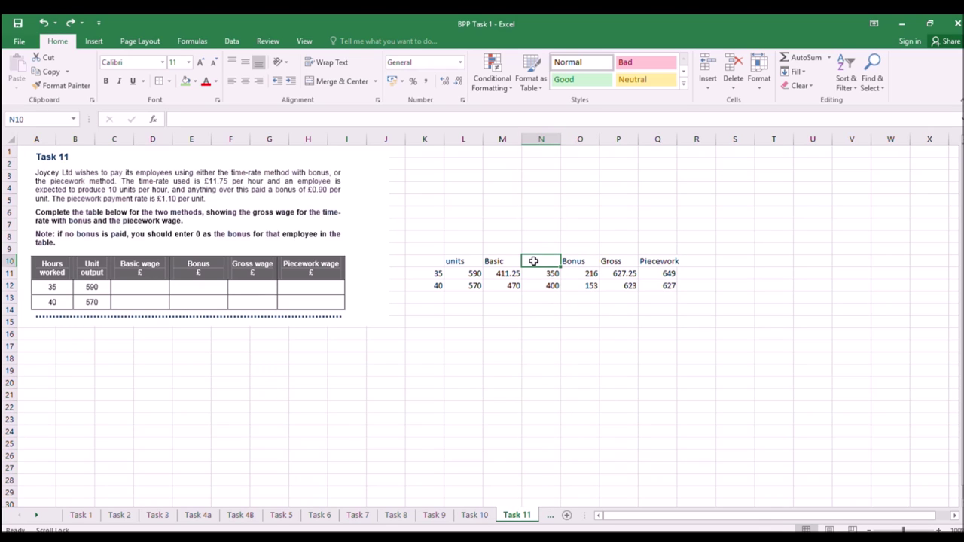
pyautogui.write('should produc')
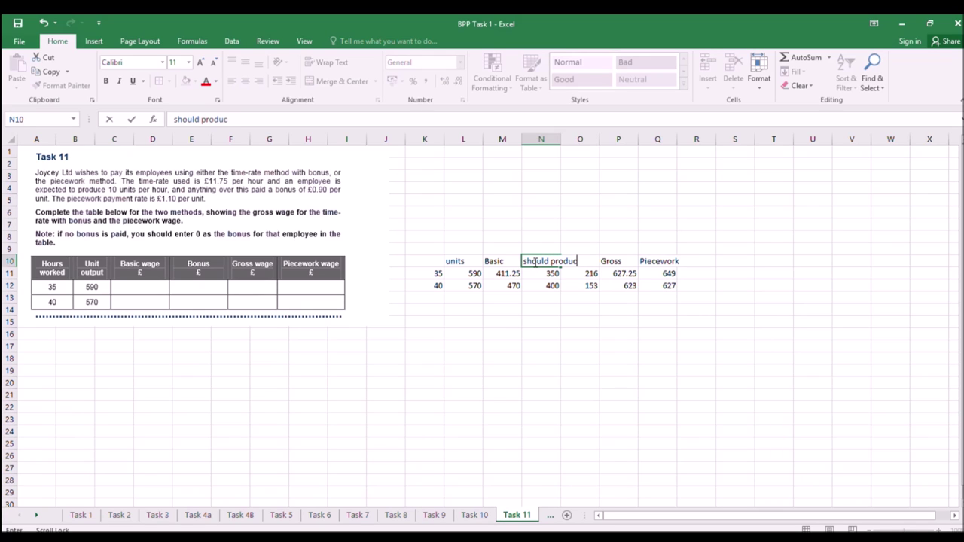
pyautogui.write('e')
pyautogui.press('Return')
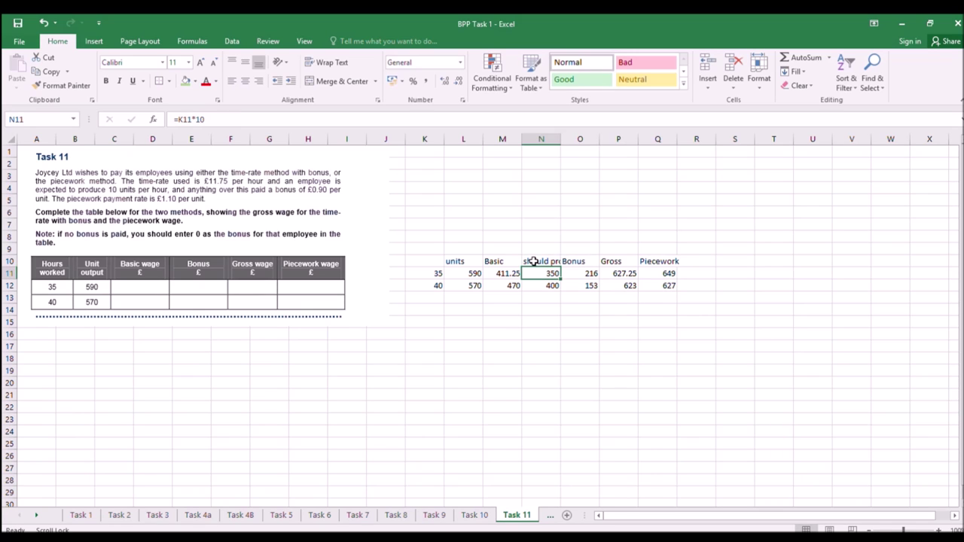
# Insert a new column at O headed 'Diff'.
pyautogui.click(588, 140)
pyautogui.hotkey('ctrl', 'shift', '+')
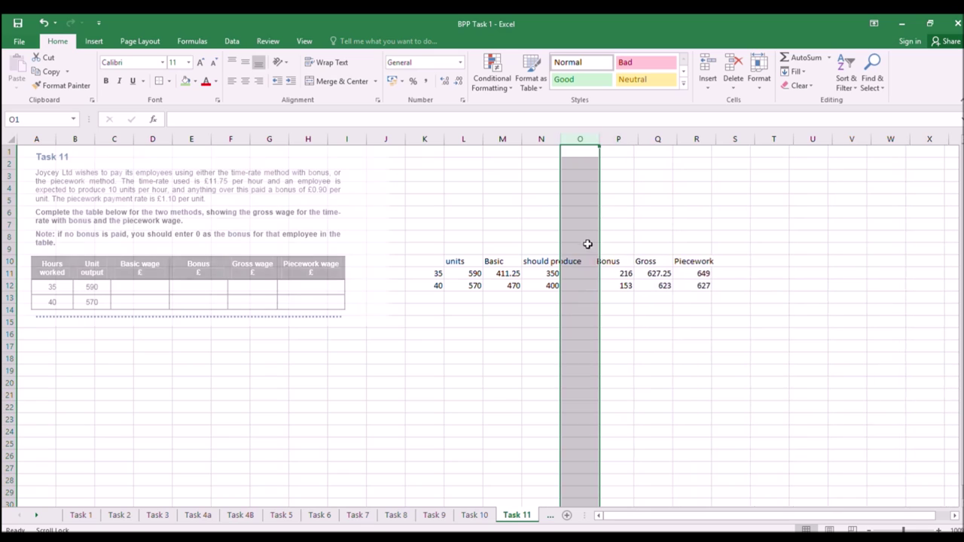
pyautogui.click(584, 260)
pyautogui.write('Diff')
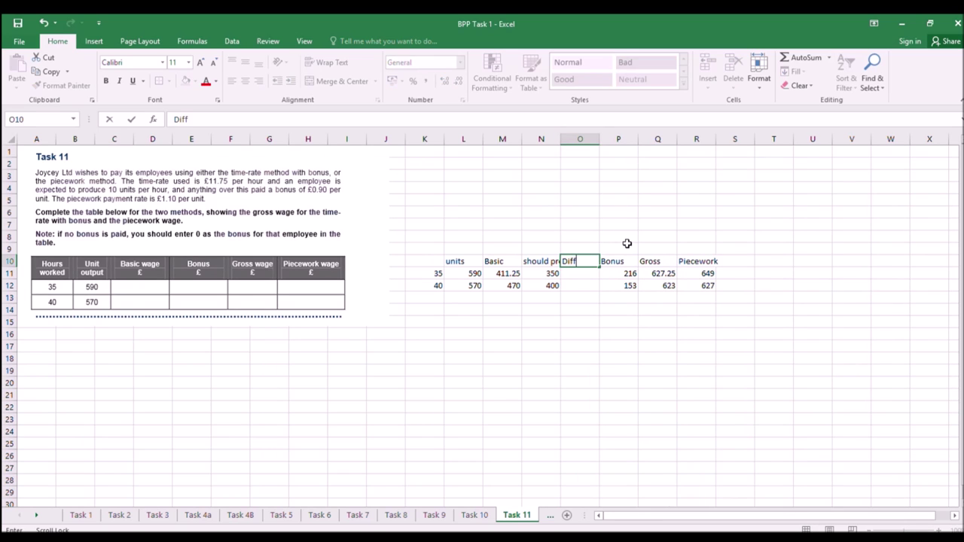
pyautogui.press('Return')
# Enter =L11-N11 under Diff and fill it down, giving 240 and 170.
pyautogui.write('=')
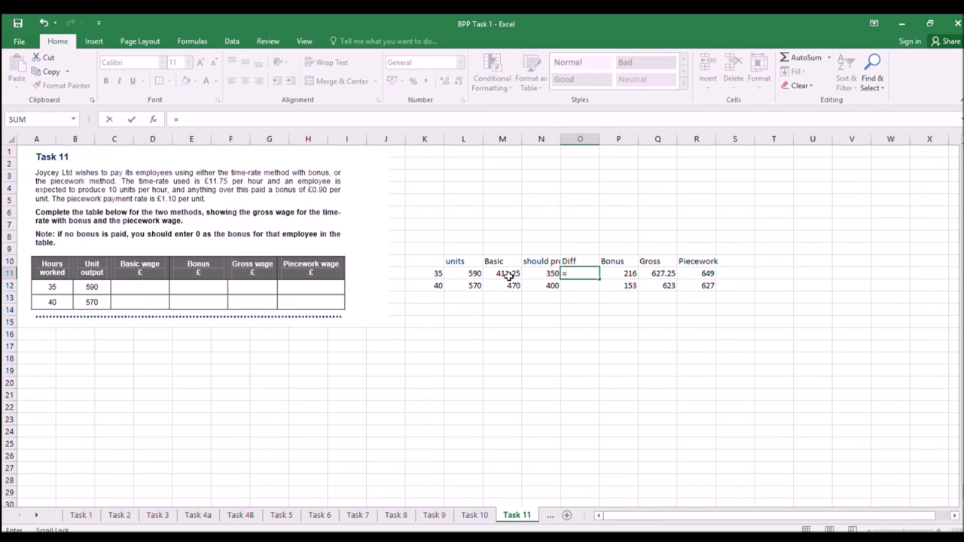
pyautogui.click(473, 274)
pyautogui.write('-')
pyautogui.click(547, 273)
pyautogui.press('Return')
pyautogui.click(592, 273)
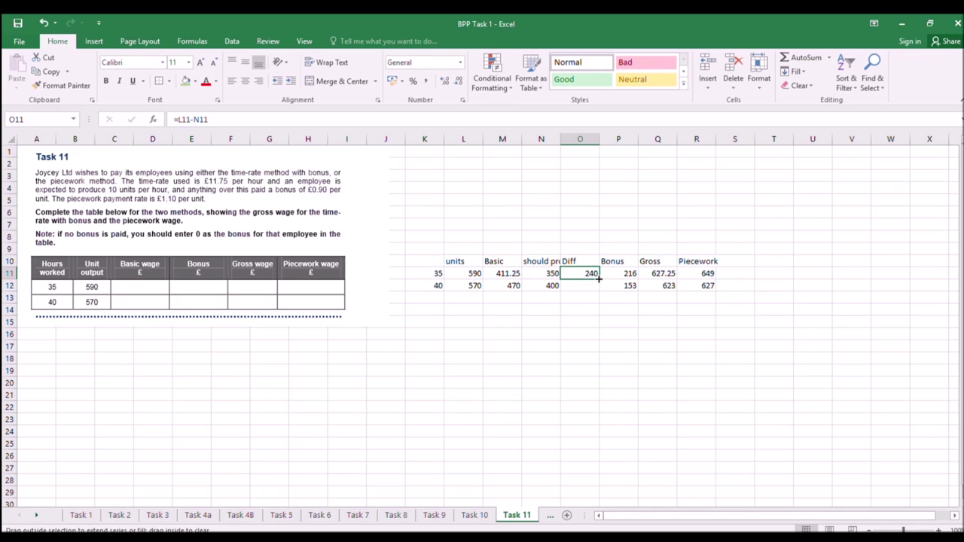
pyautogui.moveTo(600, 279); pyautogui.dragTo(578, 308)
pyautogui.click(577, 308)
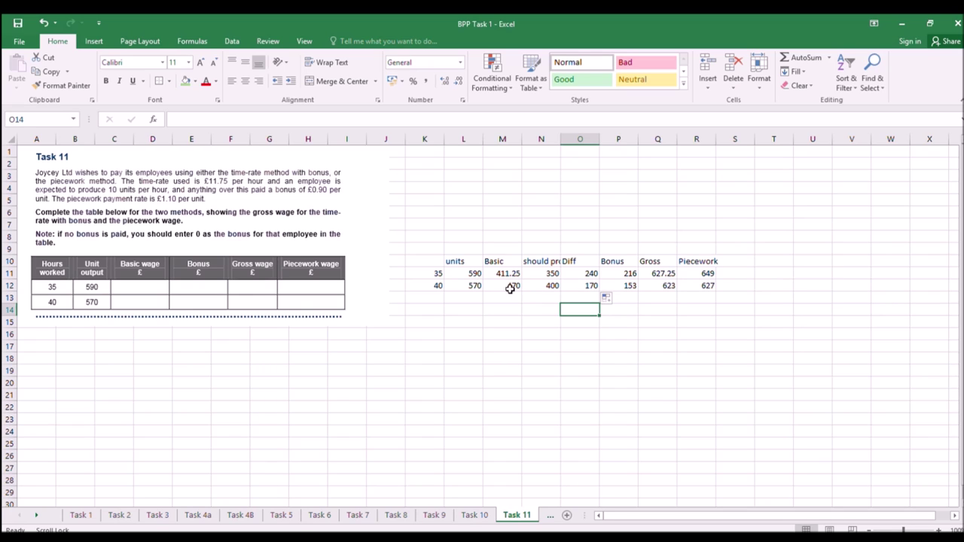
pyautogui.press('Down')
pyautogui.press('Down')
pyautogui.press('Down')
pyautogui.press('Down')
pyautogui.press('Down')
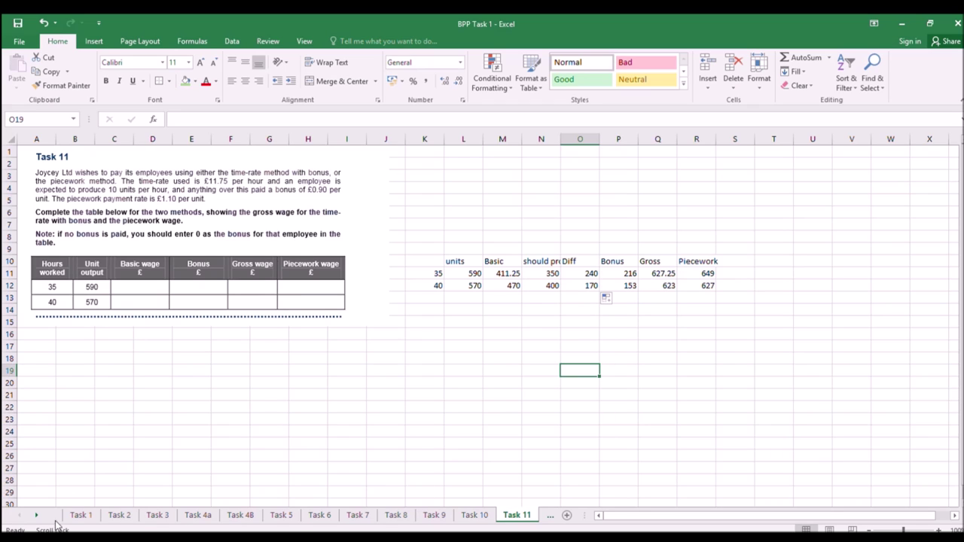
# Scroll the sheet tabs and open the Task 12 sheet.
pyautogui.click(33, 514)
pyautogui.click(33, 515)
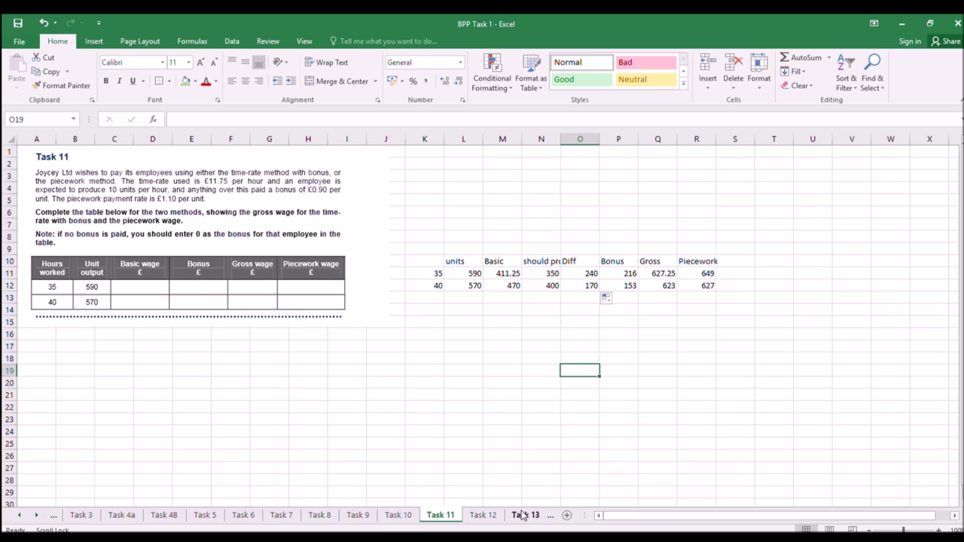
pyautogui.click(479, 515)
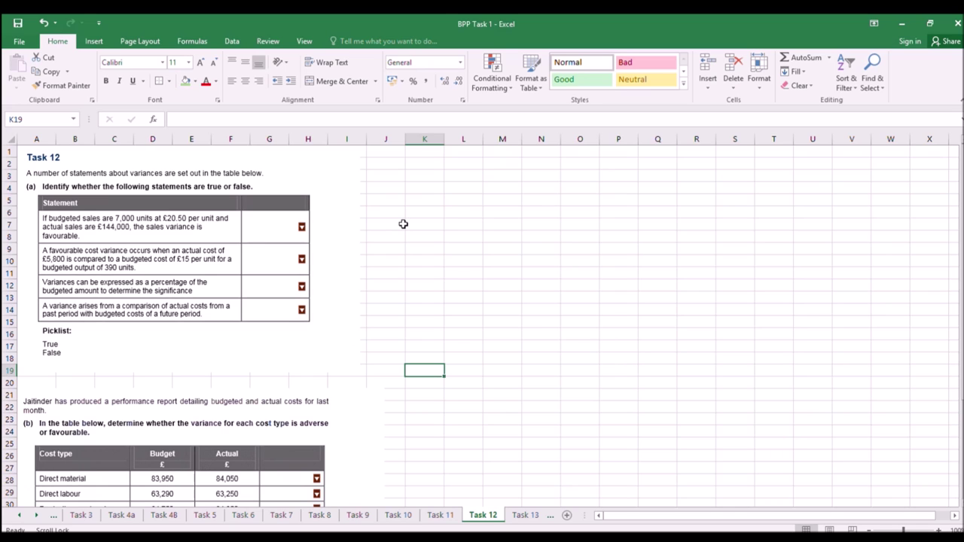
# Type working headings Should, actually, Budget and Actual in K2, L2, N2 and O2.
pyautogui.click(424, 165)
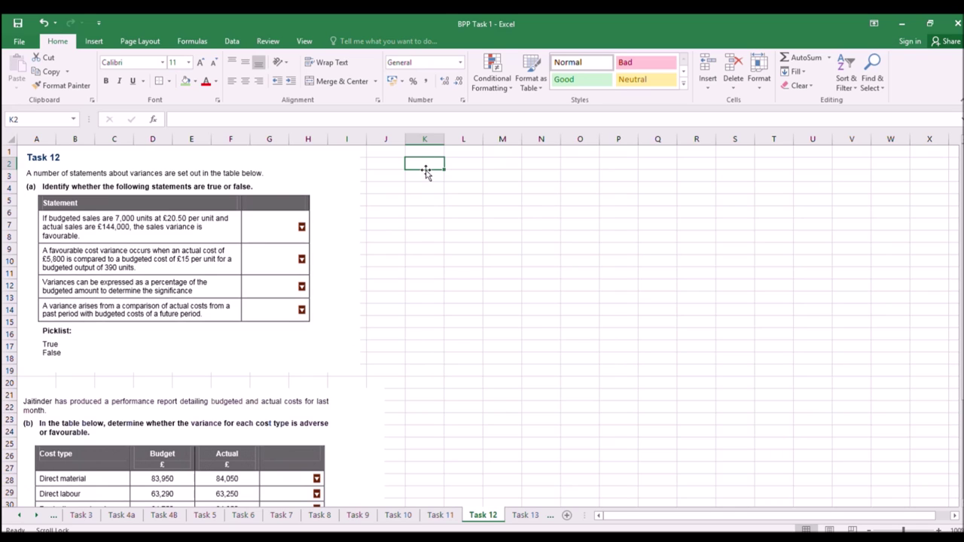
pyautogui.write('Should')
pyautogui.press('Return')
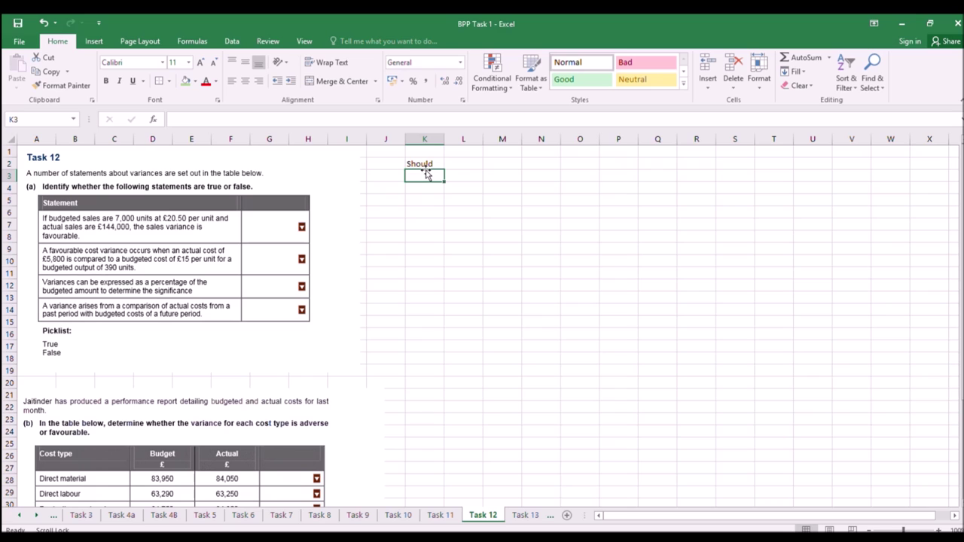
pyautogui.click(445, 162)
pyautogui.write('actually')
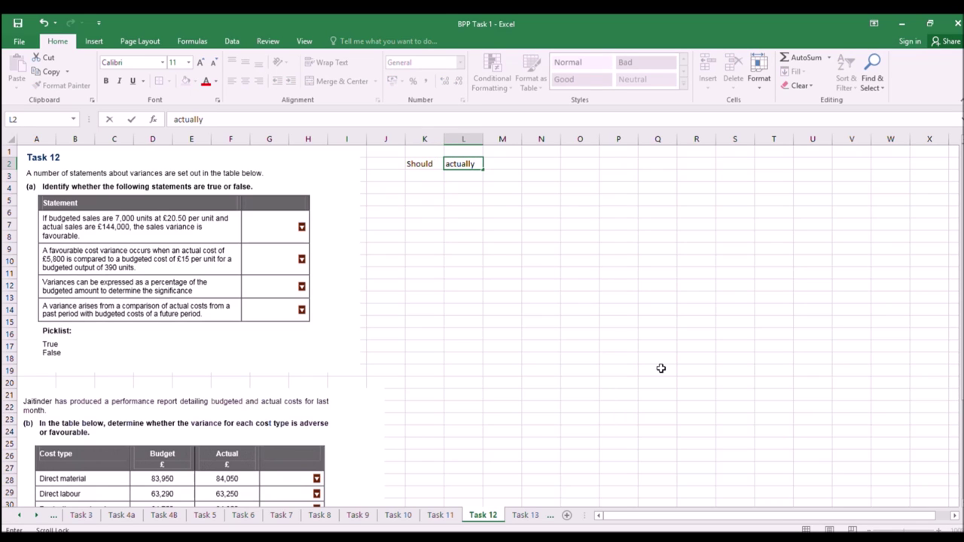
pyautogui.click(587, 285)
pyautogui.click(537, 159)
pyautogui.write('Budget')
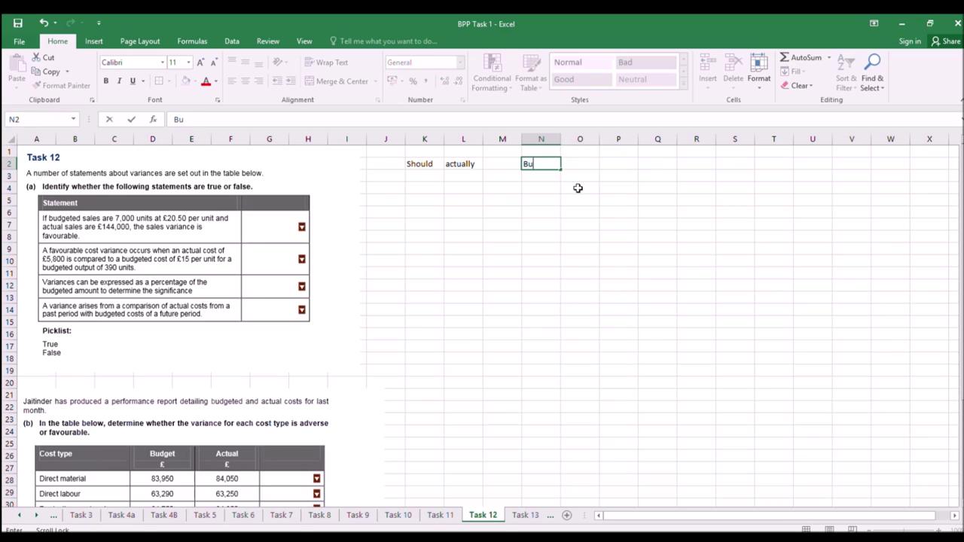
pyautogui.click(577, 163)
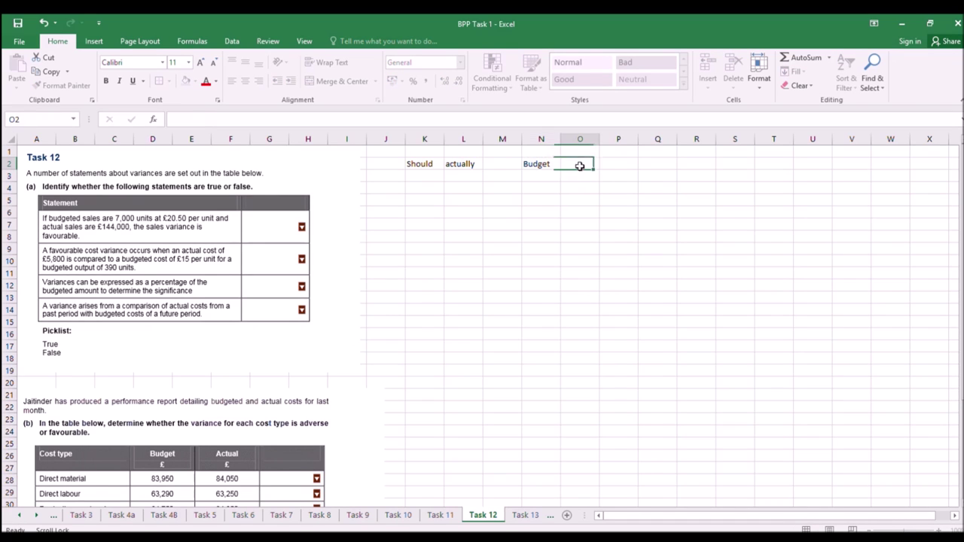
pyautogui.write('Actual')
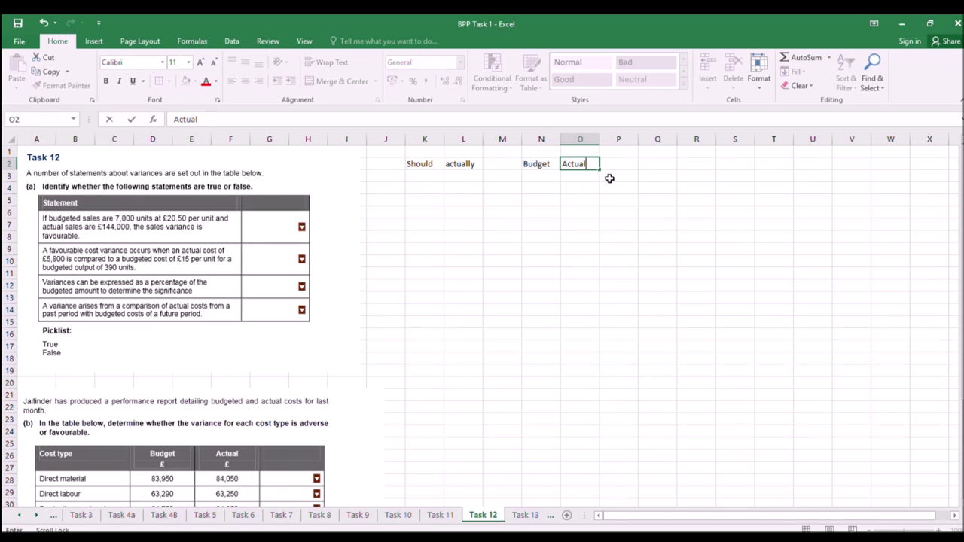
pyautogui.click(578, 220)
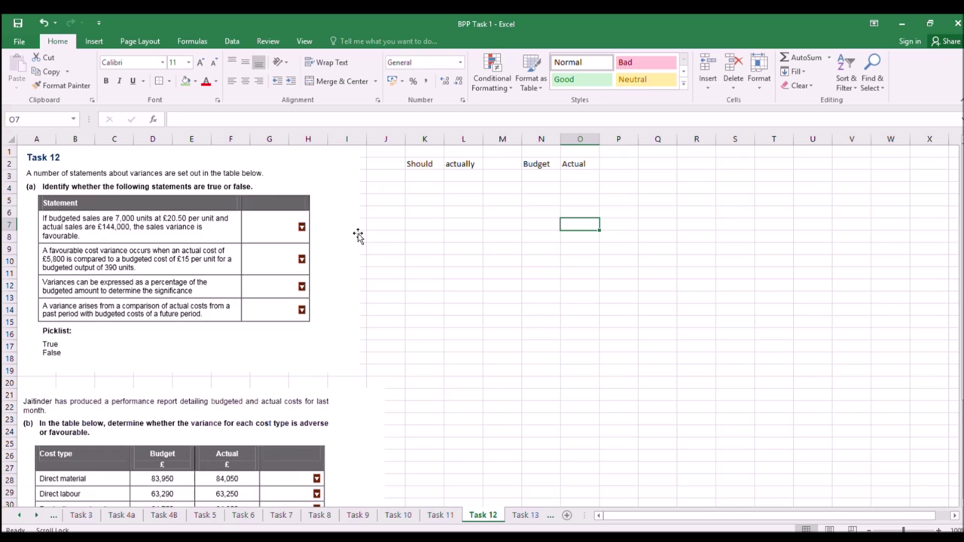
# Calculate budgeted sales of 143500 in J6, with a 'Budget' label above it.
pyautogui.click(396, 214)
pyautogui.write('=')
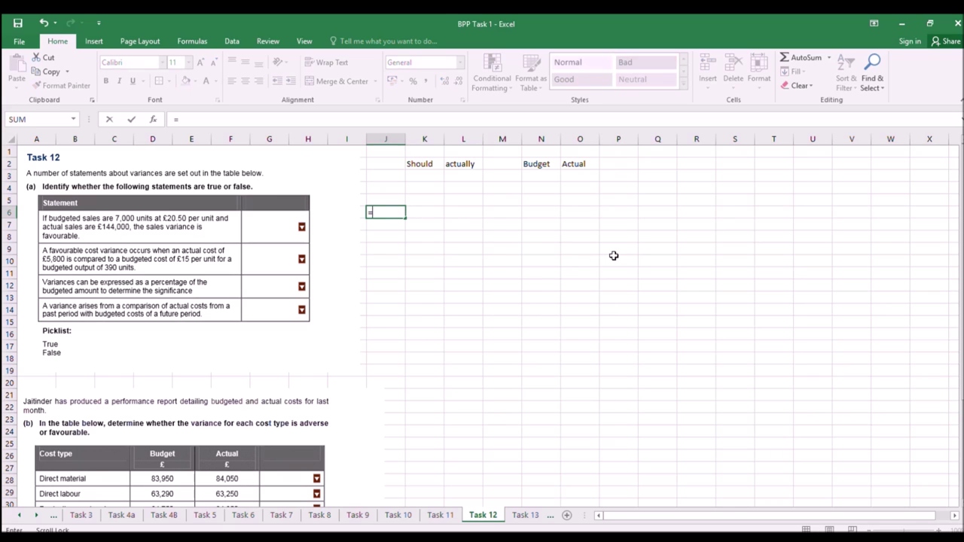
pyautogui.write('7000*20.50')
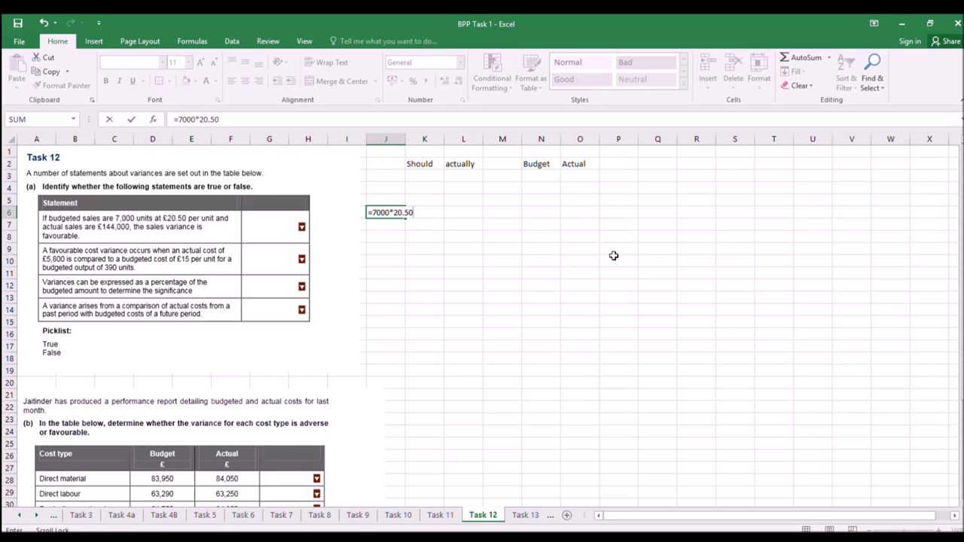
pyautogui.press('Return')
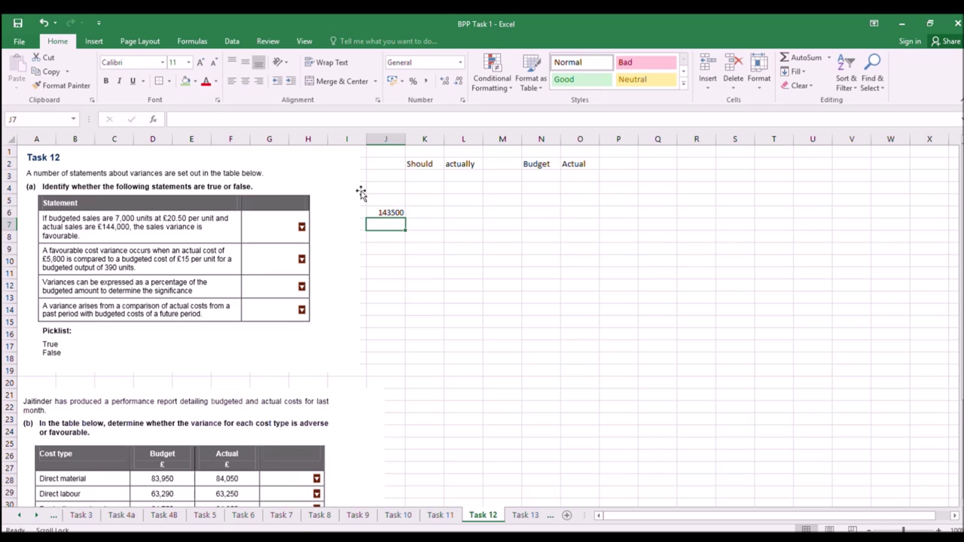
pyautogui.click(388, 200)
pyautogui.write('Budget')
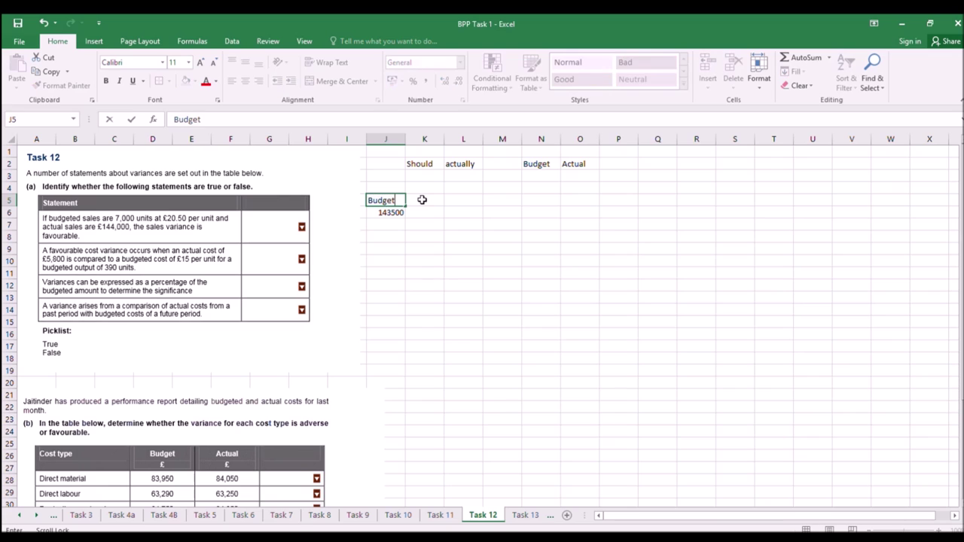
pyautogui.press('Return')
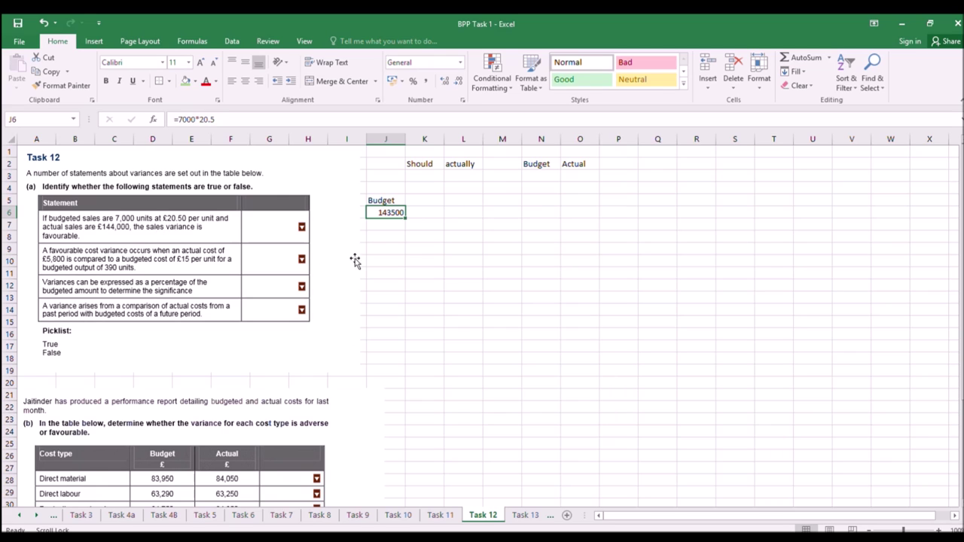
# Mark the sales variance Favourable in L6 and answer TRUE in M6.
pyautogui.click(425, 217)
pyautogui.click(472, 222)
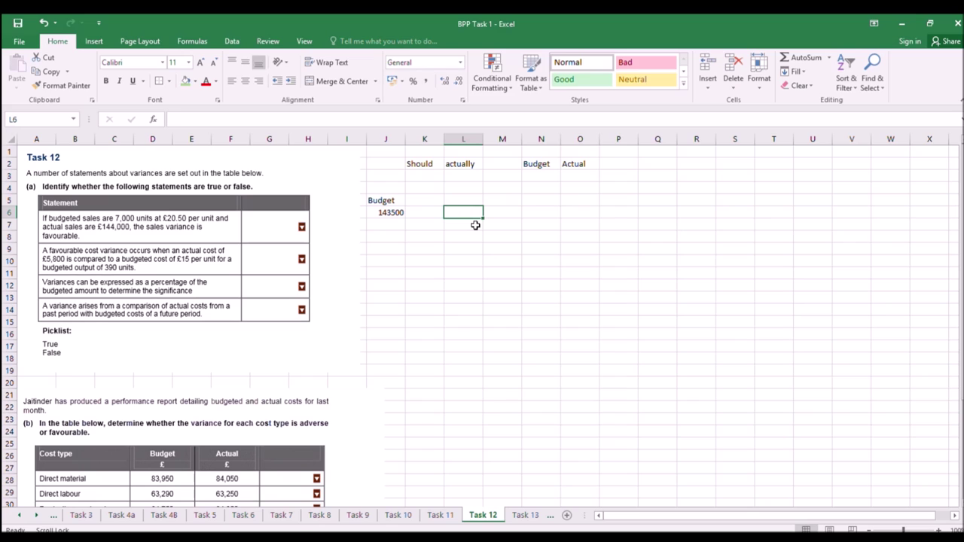
pyautogui.write('Pos')
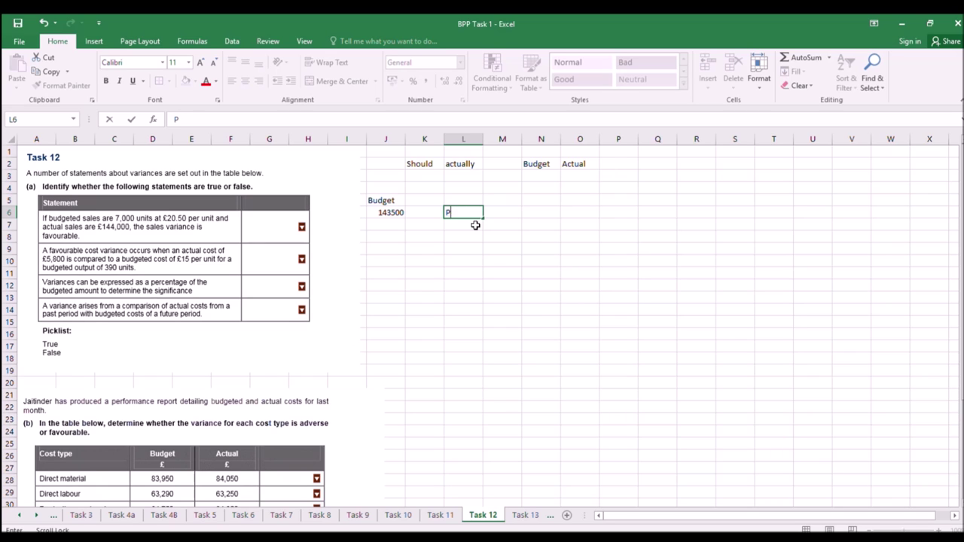
pyautogui.write('ourable')
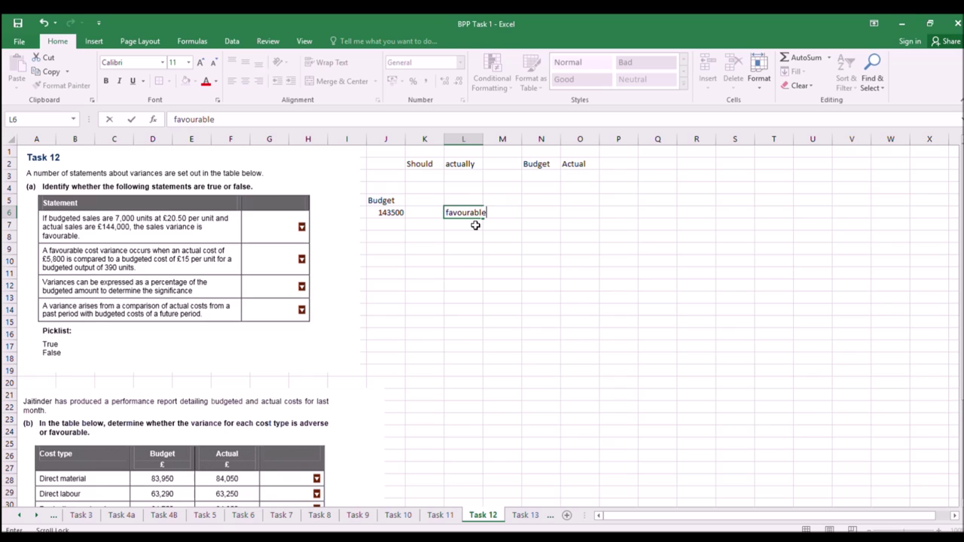
pyautogui.press('Return')
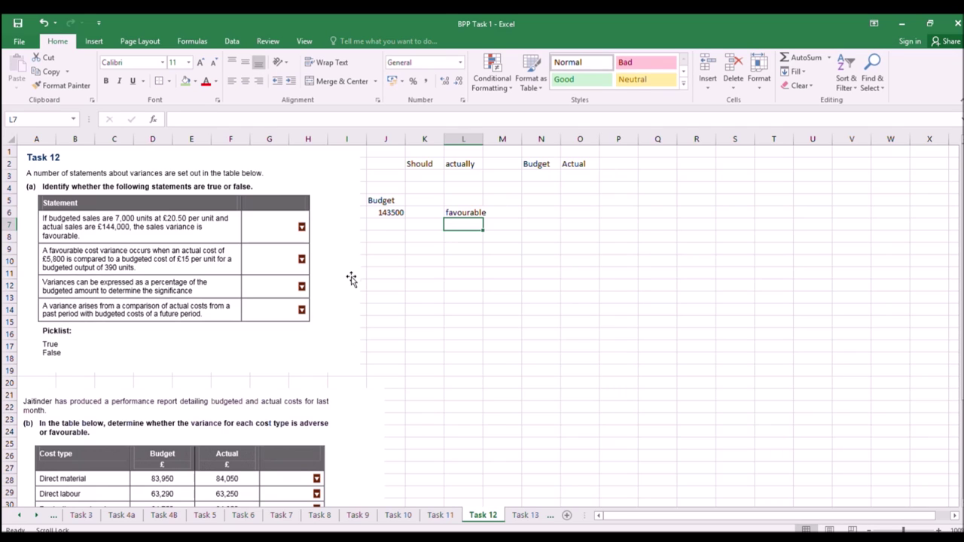
pyautogui.click(380, 251)
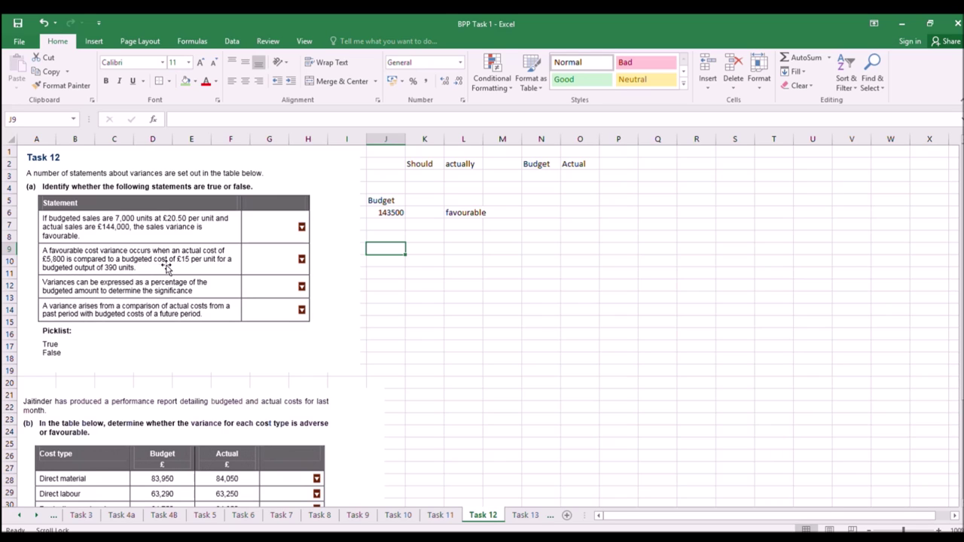
pyautogui.click(495, 214)
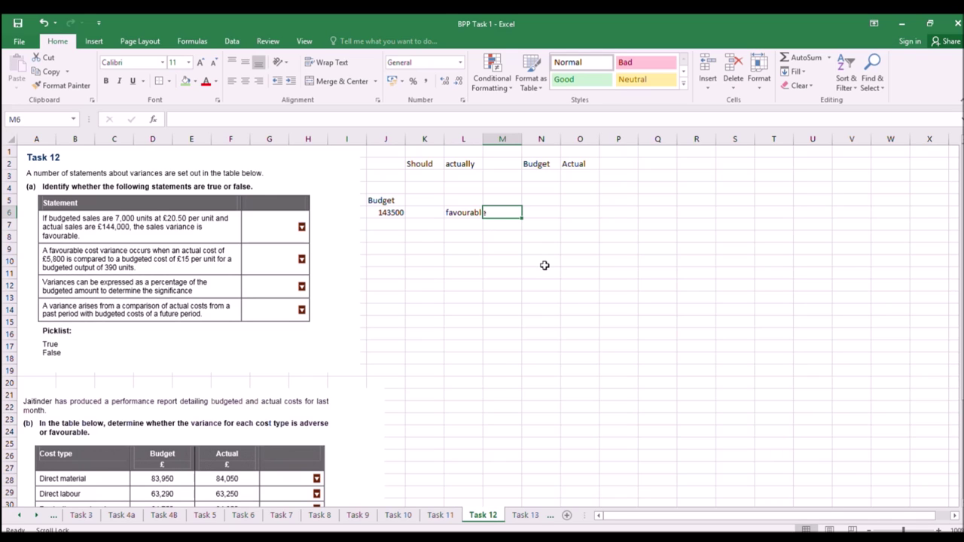
pyautogui.write('True')
pyautogui.press('Return')
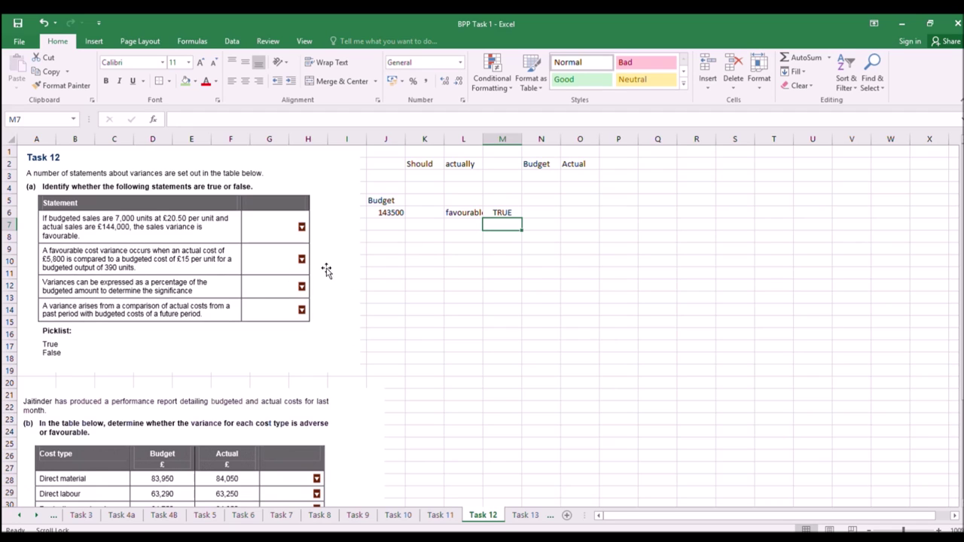
# Enter the actual cost 5800 in K9 under an 'actual' heading in K5.
pyautogui.click(420, 249)
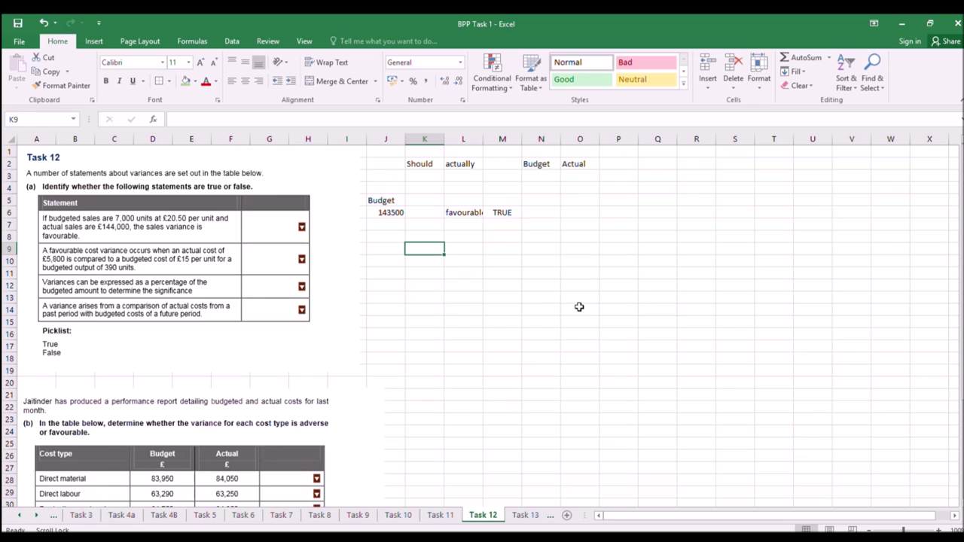
pyautogui.write('5800')
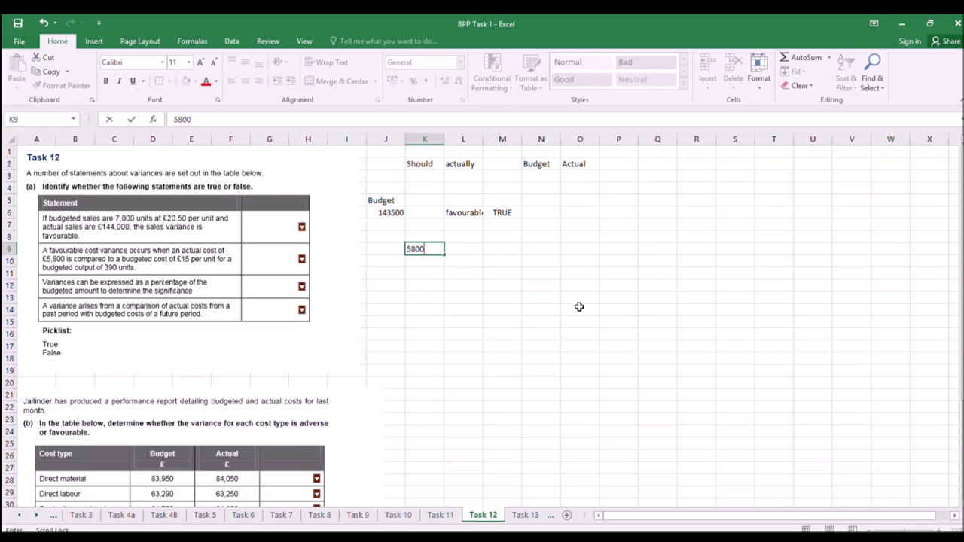
pyautogui.click(415, 198)
pyautogui.write('Atua')
pyautogui.press('BackSpace')
pyautogui.press('BackSpace')
pyautogui.press('BackSpace')
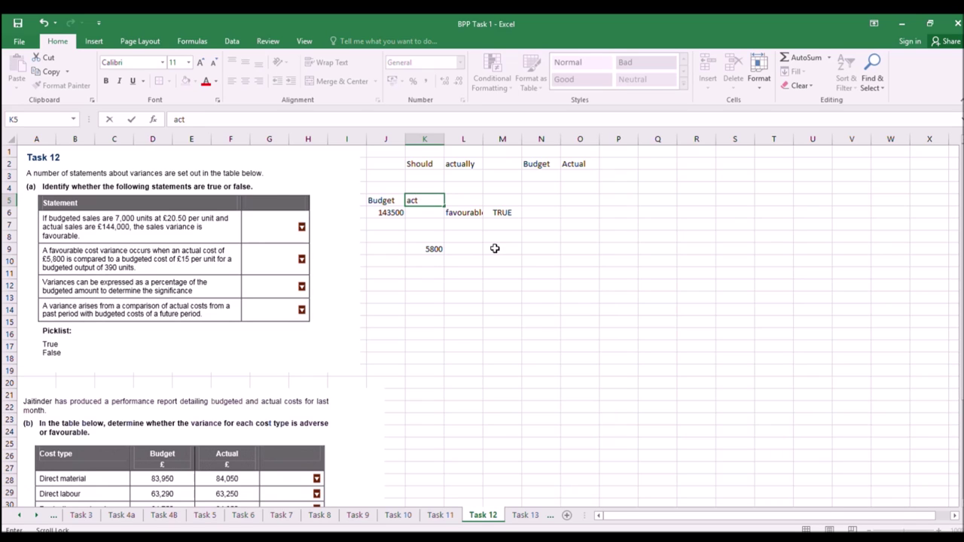
pyautogui.press('Return')
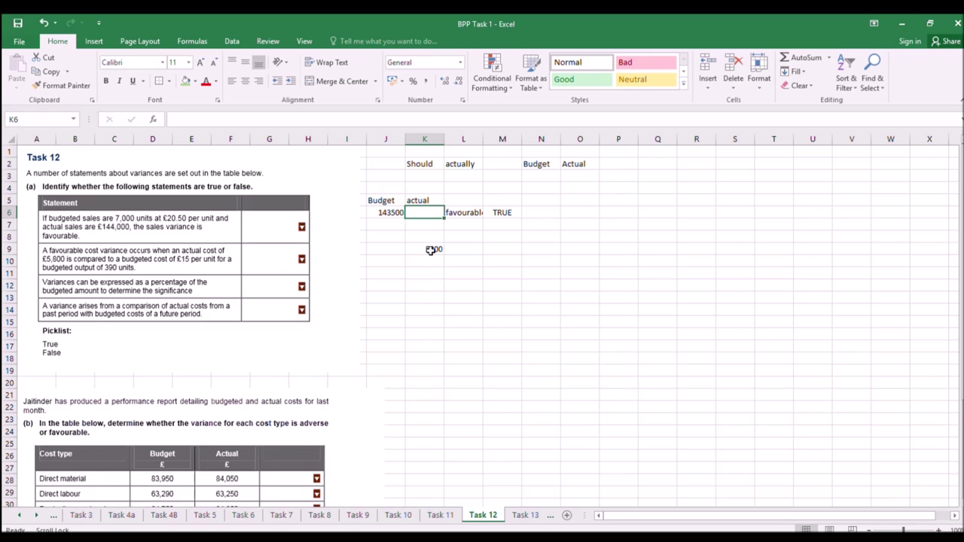
# Calculate the 5850 budgeted cost (=390*15) in J9 and answer TRUE in M9.
pyautogui.click(384, 249)
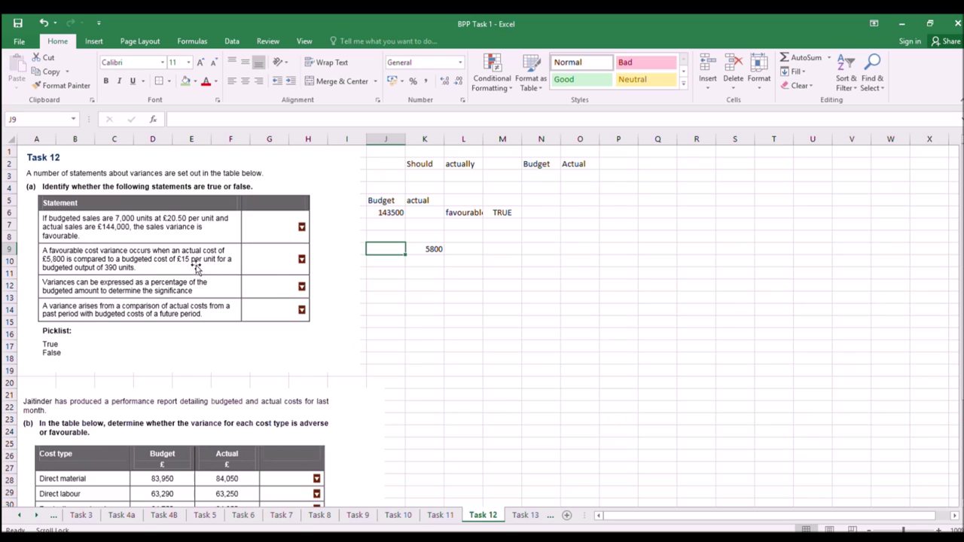
pyautogui.write('=390*15')
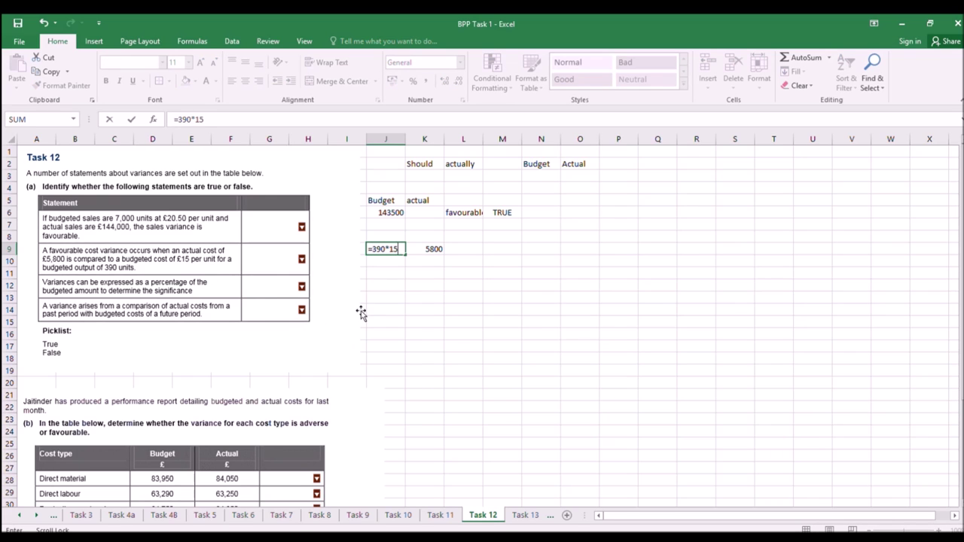
pyautogui.press('Return')
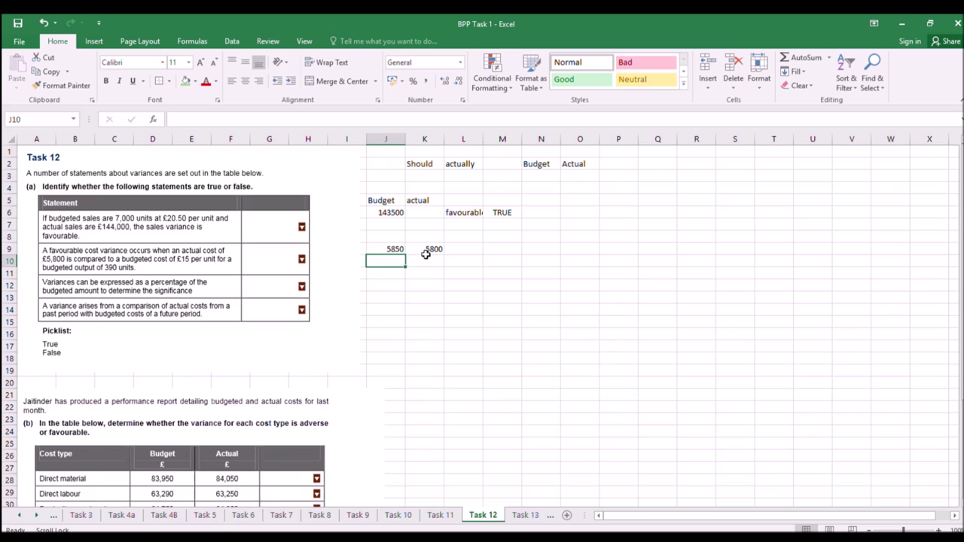
pyautogui.click(492, 248)
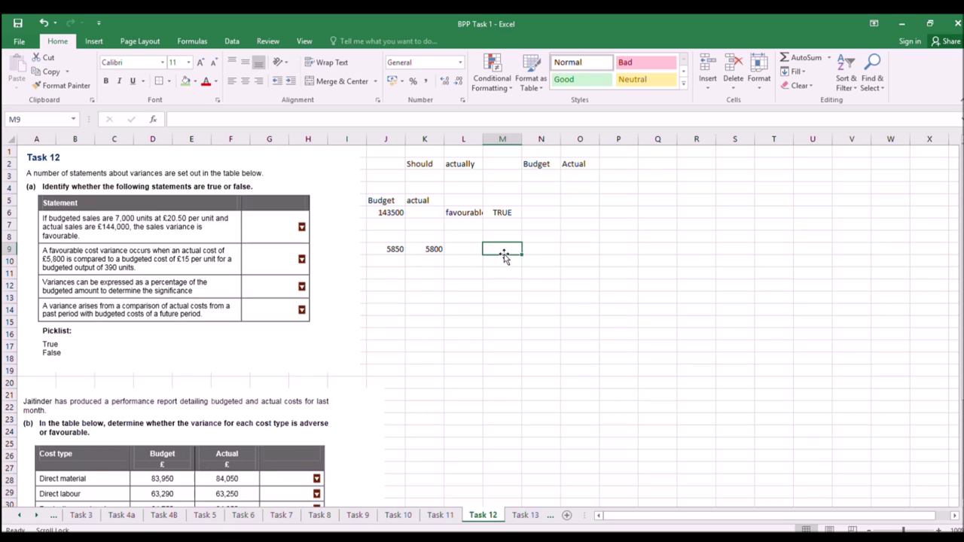
pyautogui.write('true')
pyautogui.press('Return')
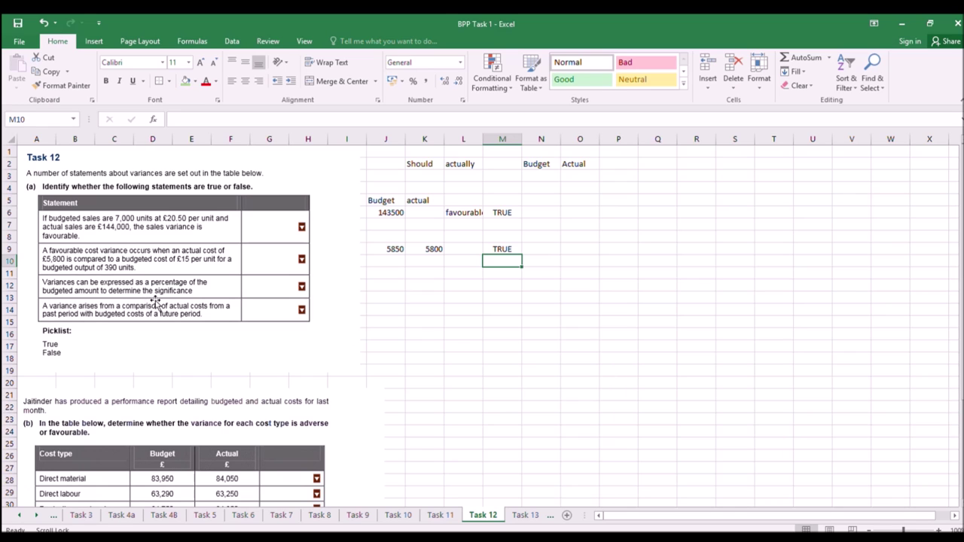
pyautogui.click(494, 288)
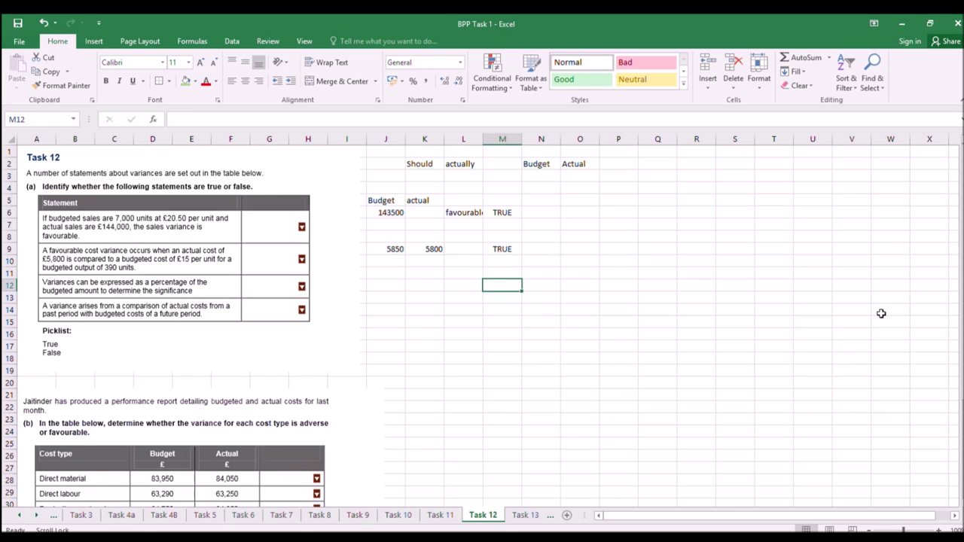
# Enter TRUE in M12 for the percentage-of-budget variance statement.
pyautogui.write('True')
pyautogui.press('Return')
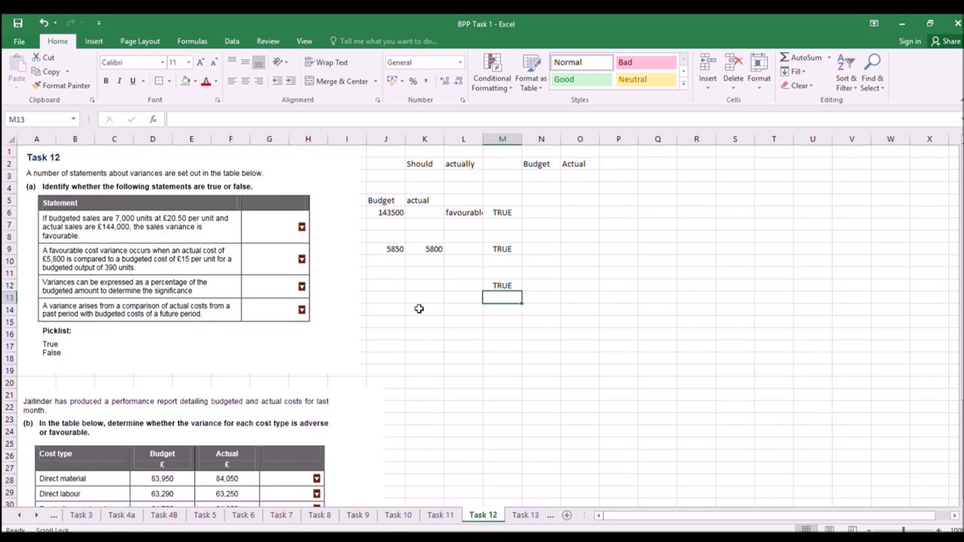
# Answer FALSE in M14 for the fourth statement and scroll down to the part (b) cost table.
pyautogui.scroll(-1, 683, 416)
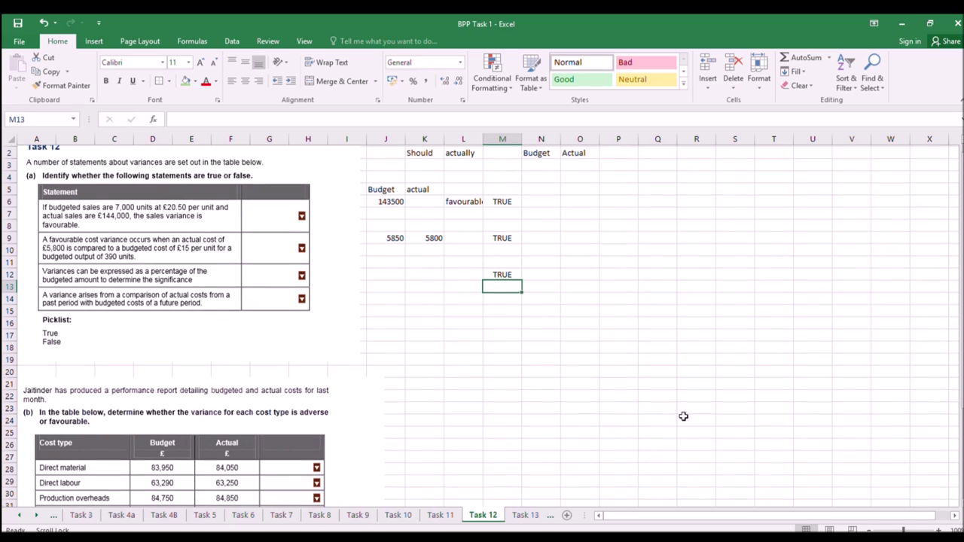
pyautogui.click(503, 301)
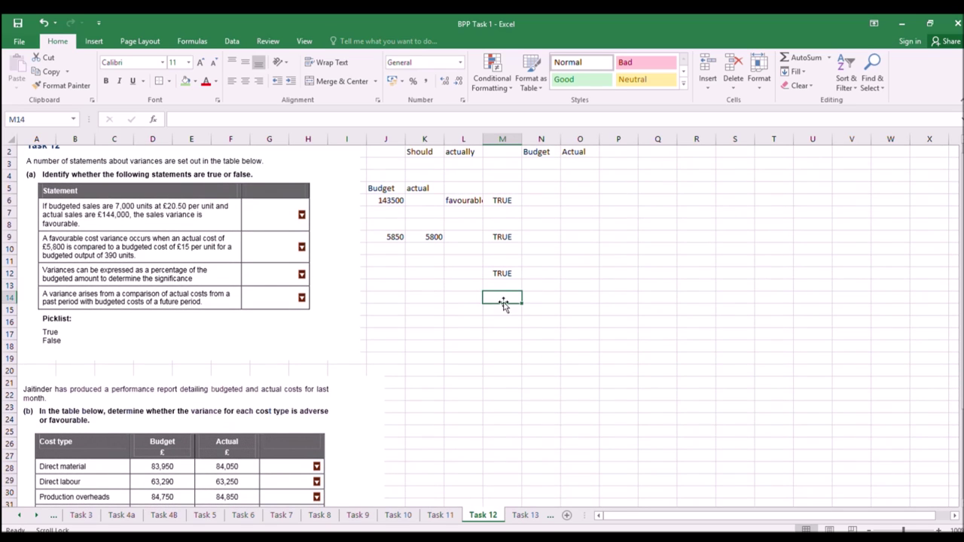
pyautogui.write('fALSE')
pyautogui.press('Return')
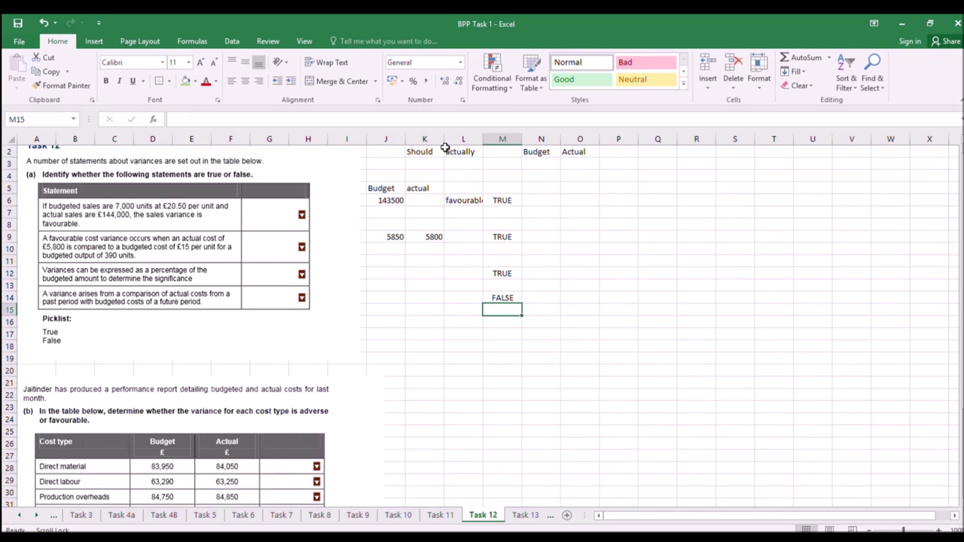
pyautogui.click(474, 490)
pyautogui.scroll(-2, 476, 450)
pyautogui.scroll(-2, 477, 450)
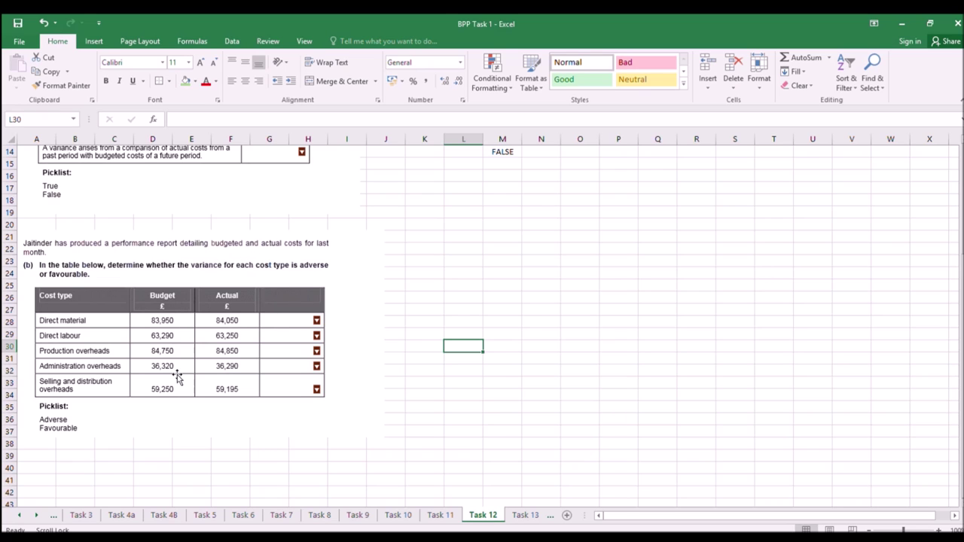
# Enter Adverse, Favourable, Adverse, Favourable, Favourable in L28:L32 for the five cost types.
pyautogui.click(460, 321)
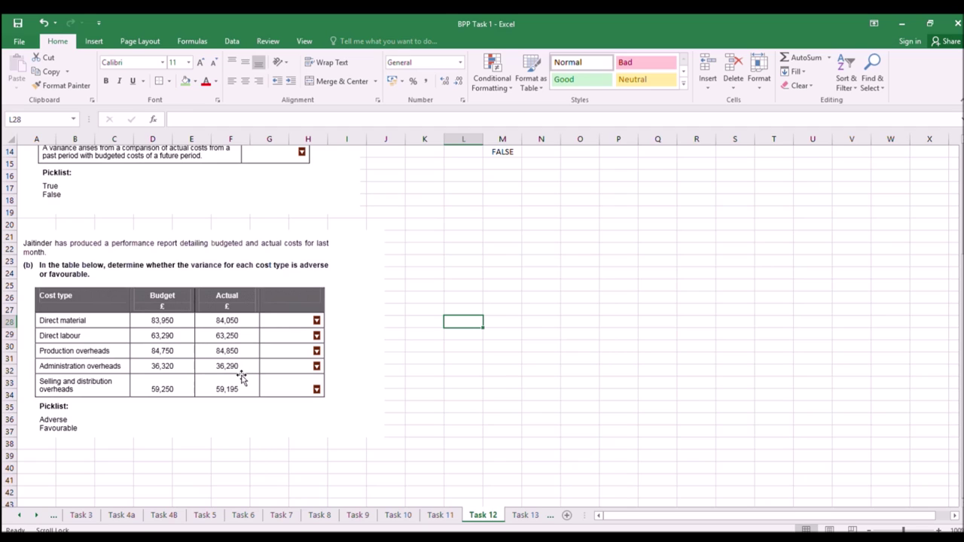
pyautogui.write('Adverse')
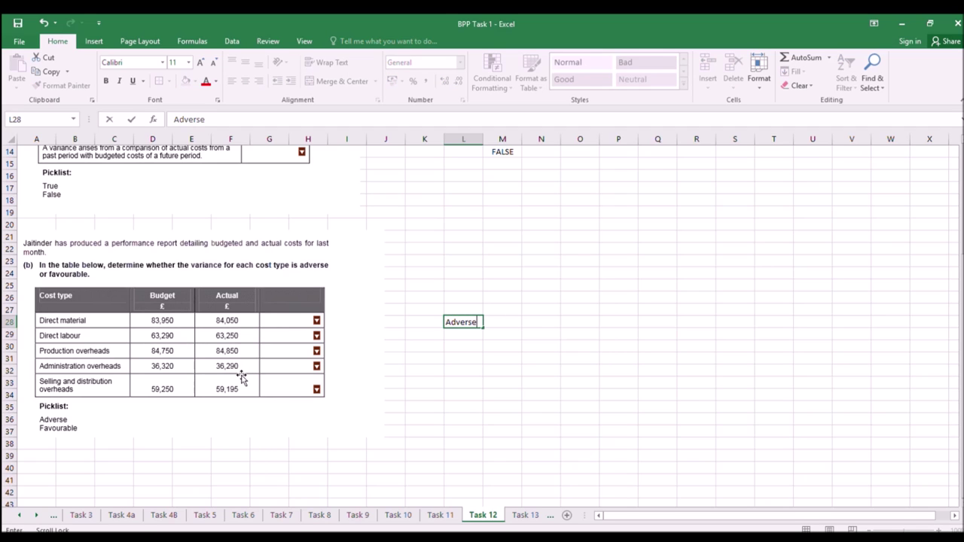
pyautogui.press('Return')
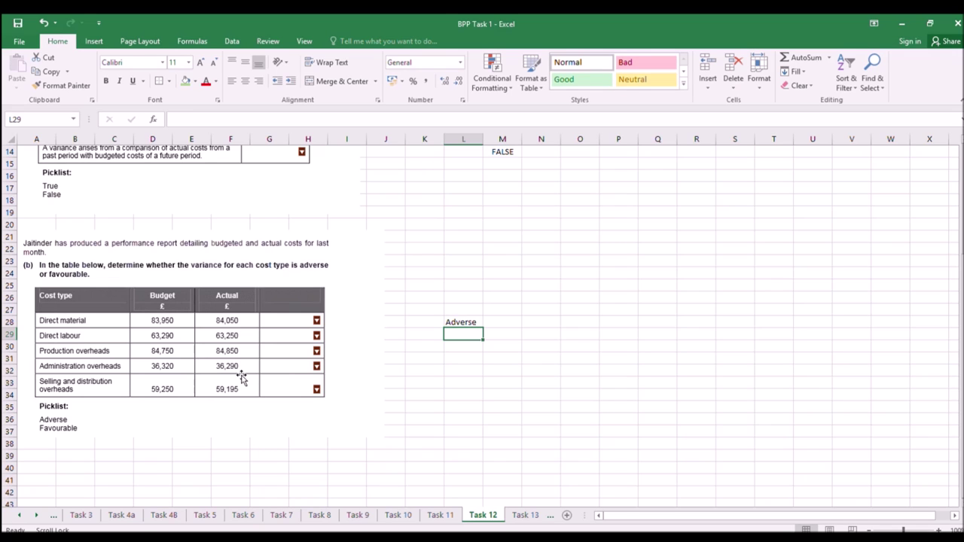
pyautogui.write('Favourable')
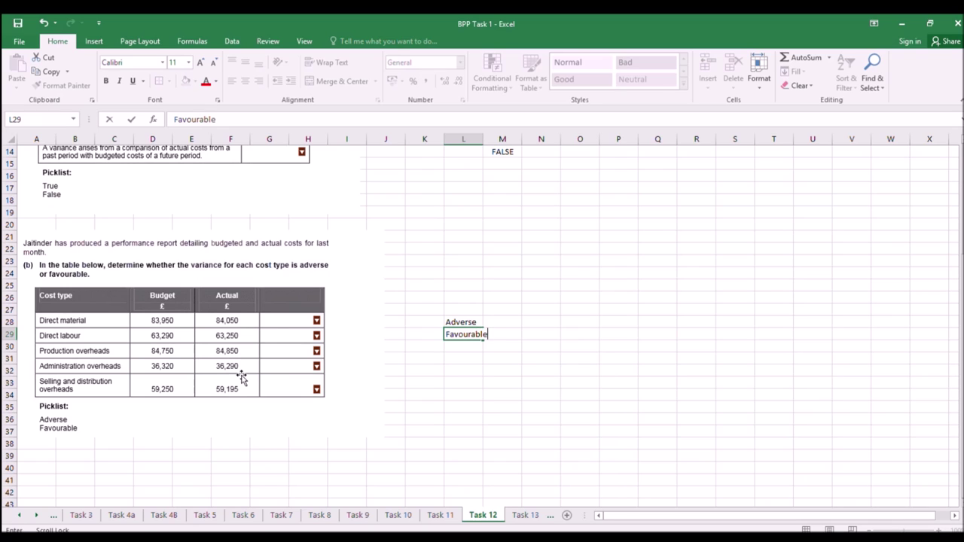
pyautogui.press('Return')
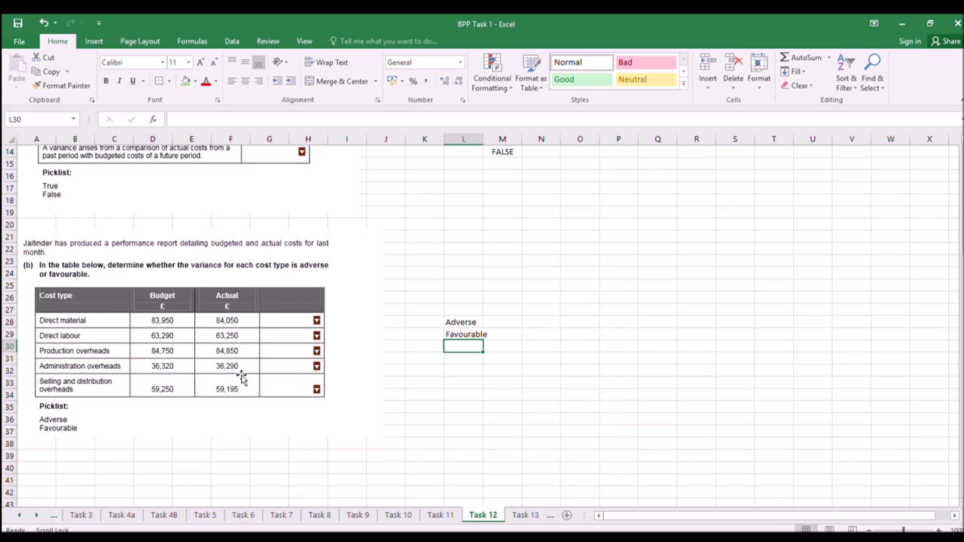
pyautogui.write('Adverse')
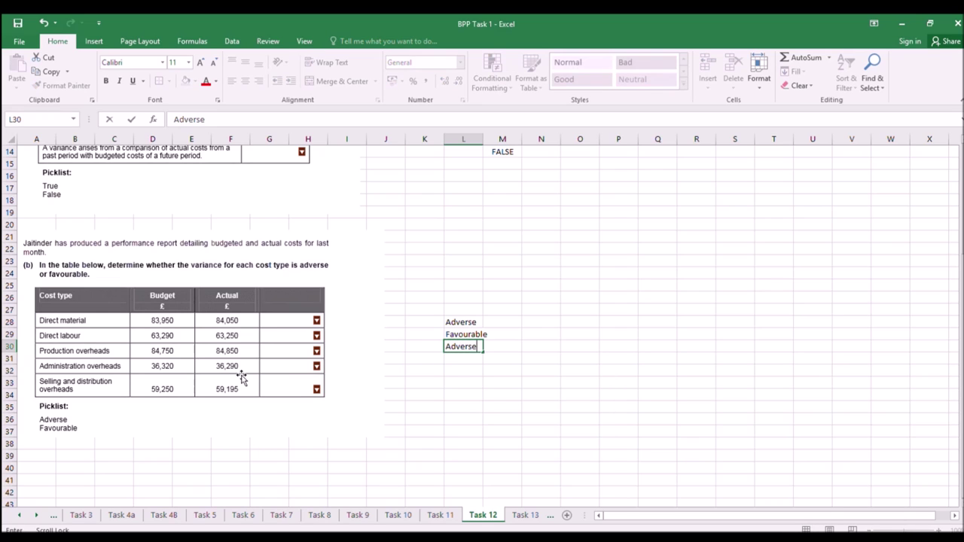
pyautogui.press('Return')
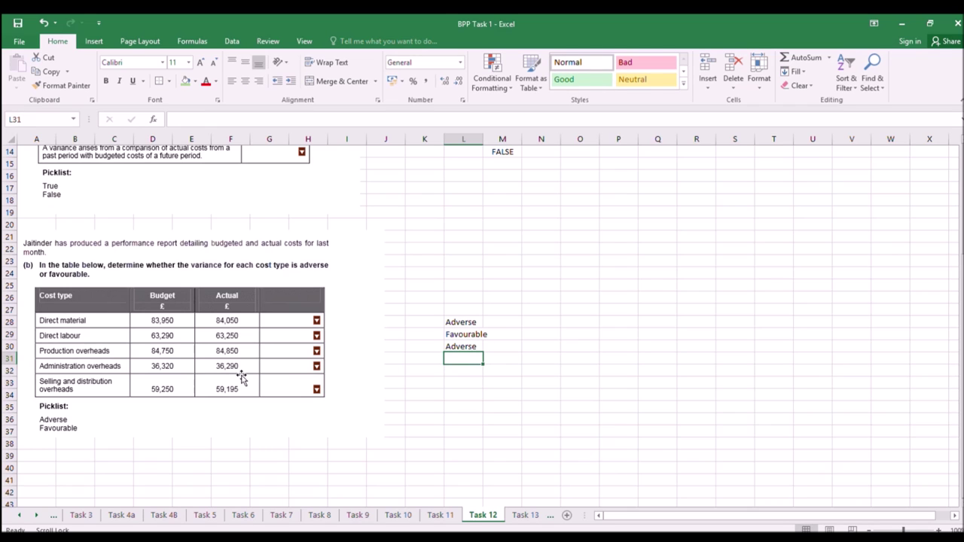
pyautogui.write('FAvour')
pyautogui.press('Return')
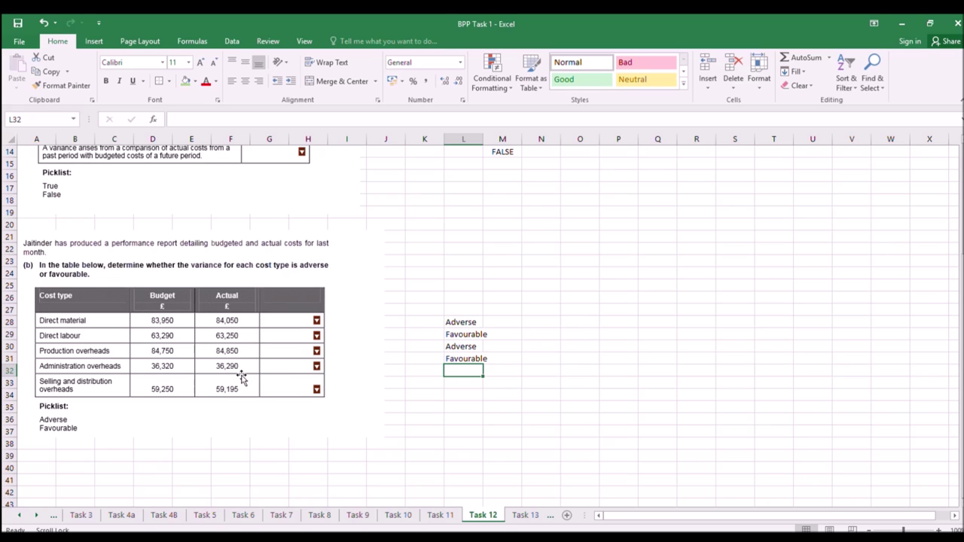
pyautogui.write('Favourable')
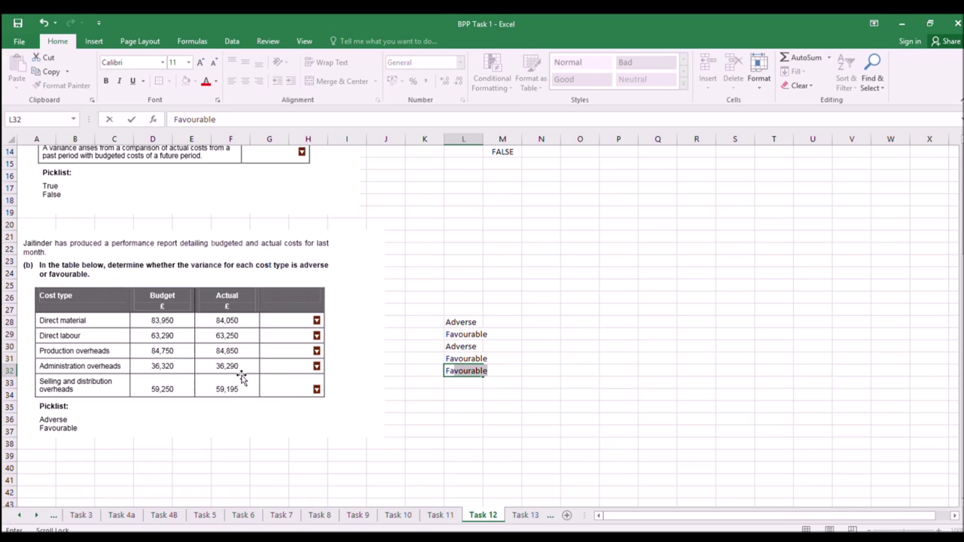
pyautogui.press('Return')
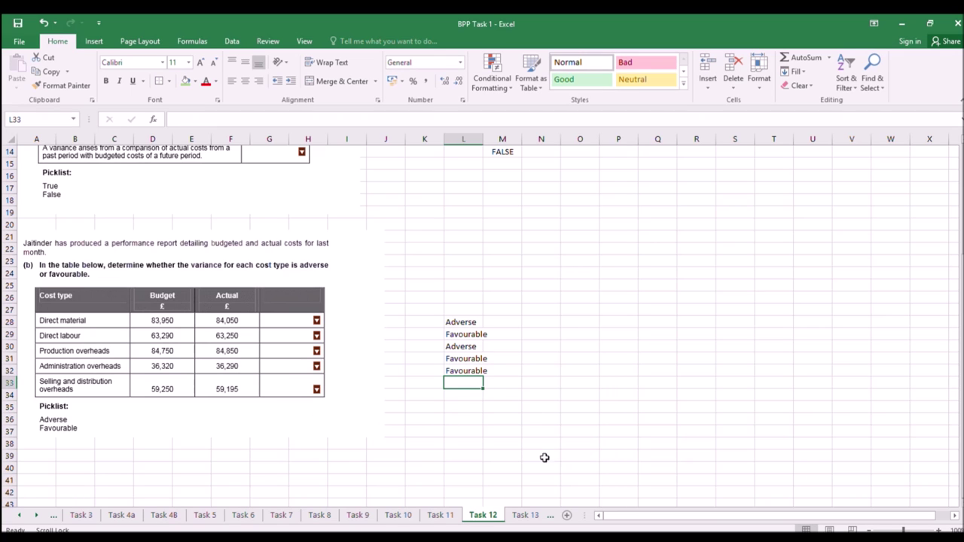
# Switch to the Task 13 sheet and select M18 as the working-table start.
pyautogui.click(525, 515)
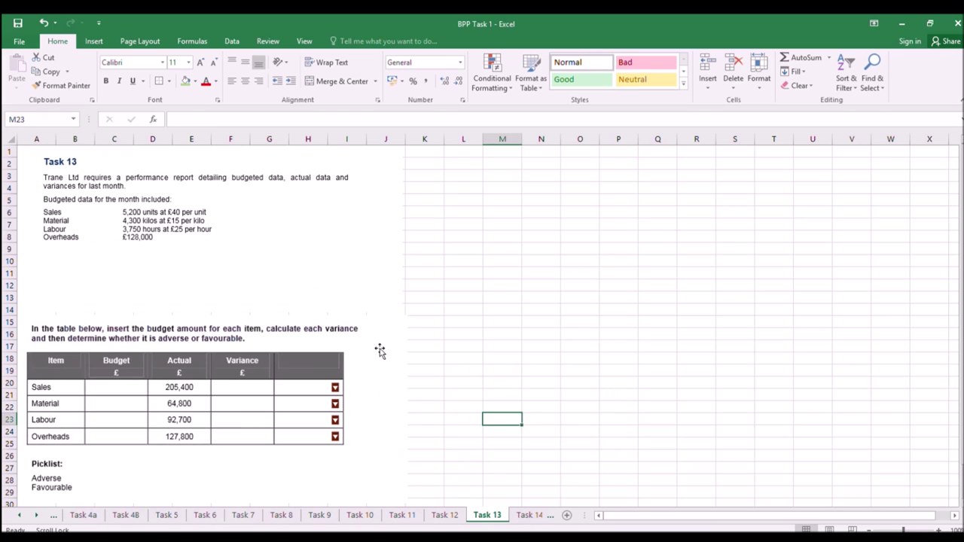
pyautogui.click(493, 225)
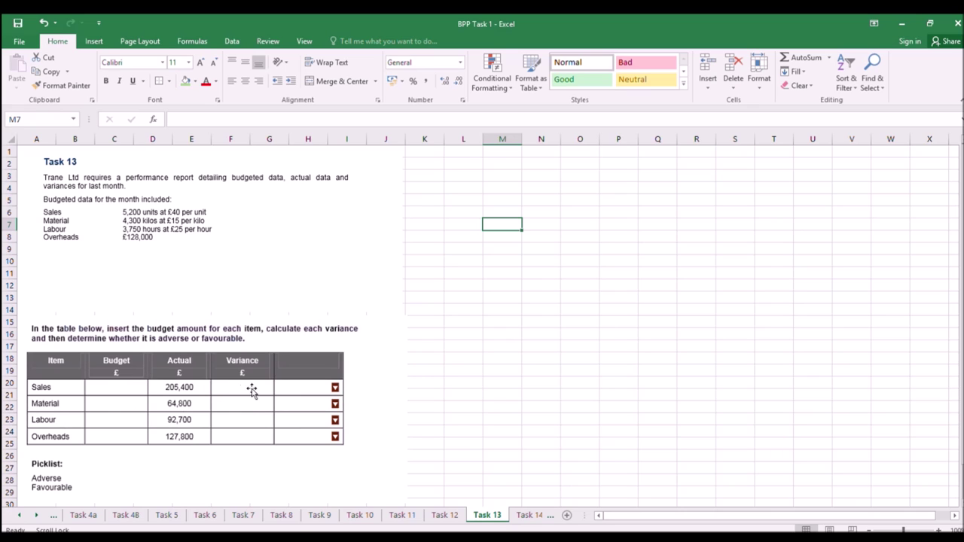
pyautogui.click(493, 359)
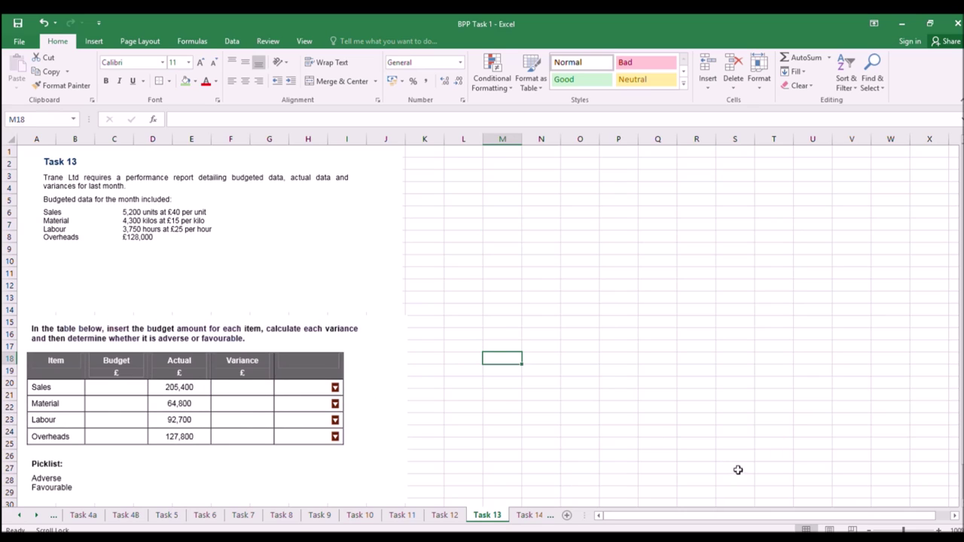
# Type working headings Budget, actual, Variance and Type across M18:P18.
pyautogui.write('Budgeg')
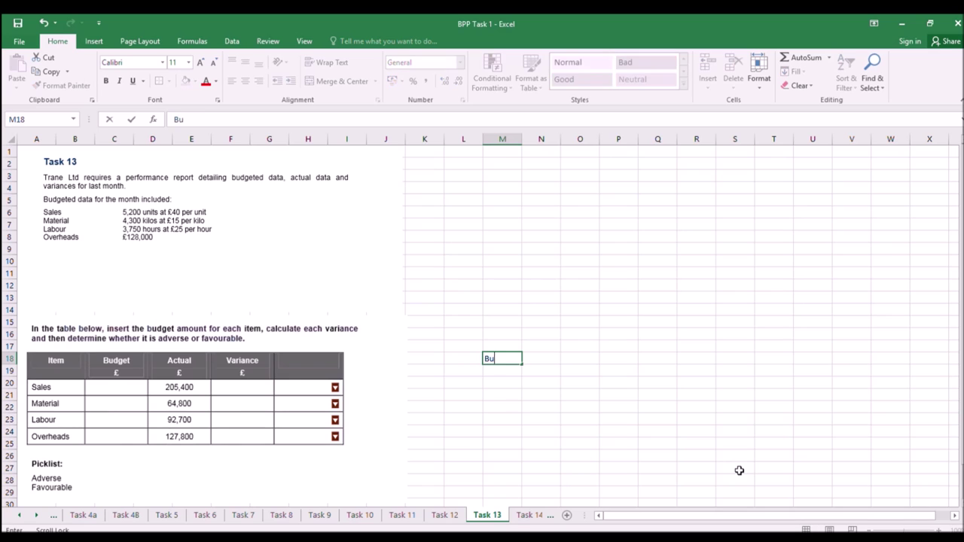
pyautogui.hscroll(1, 739, 470)
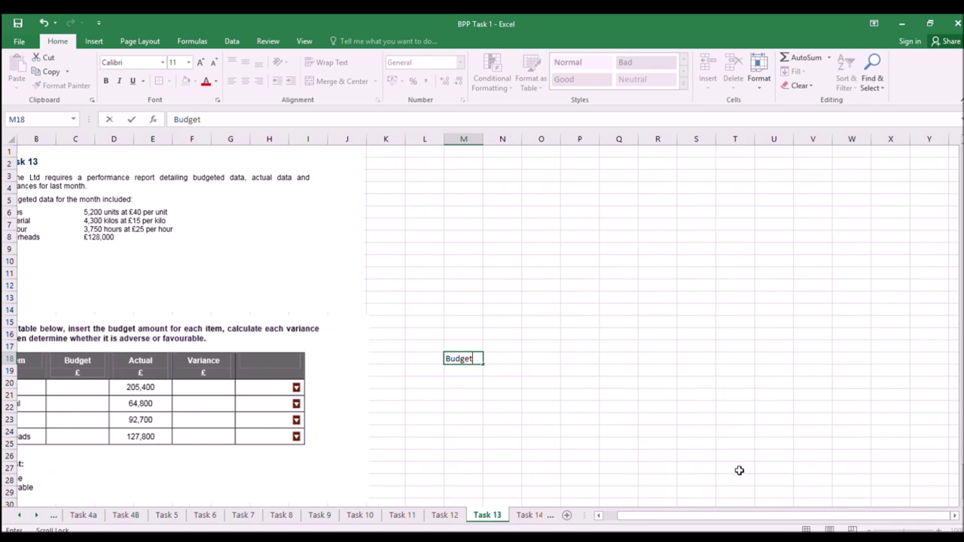
pyautogui.click(500, 359)
pyautogui.write('actual')
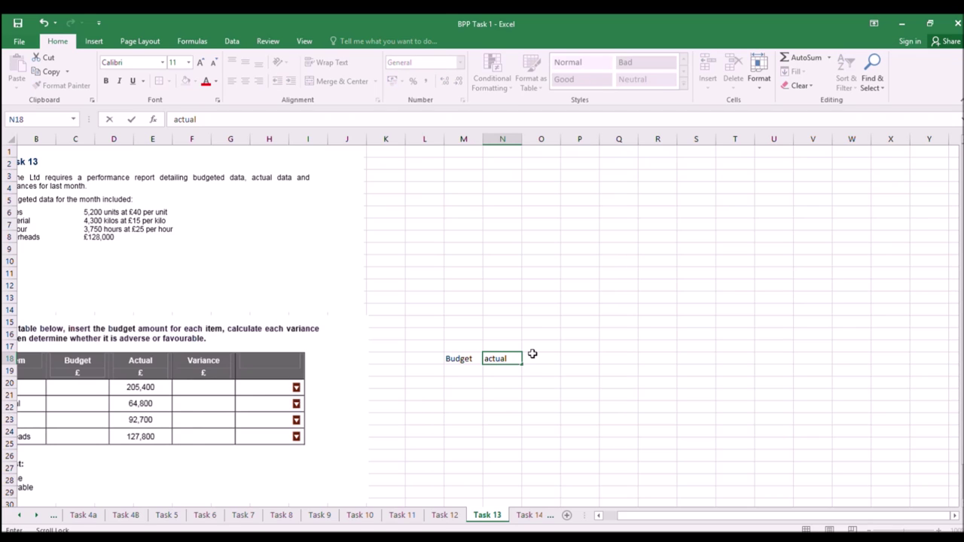
pyautogui.click(539, 357)
pyautogui.write('Vari')
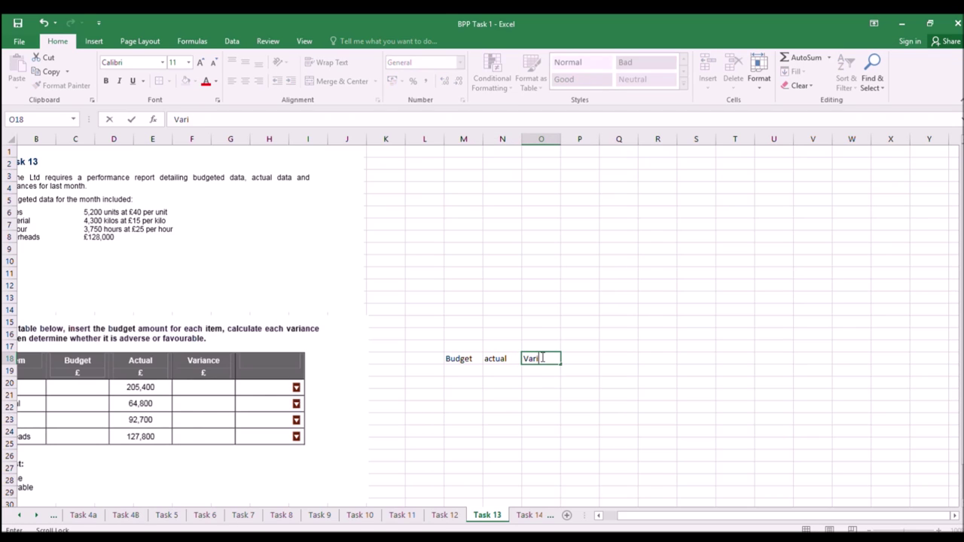
pyautogui.write('ance')
pyautogui.moveTo(649, 516); pyautogui.dragTo(614, 517)
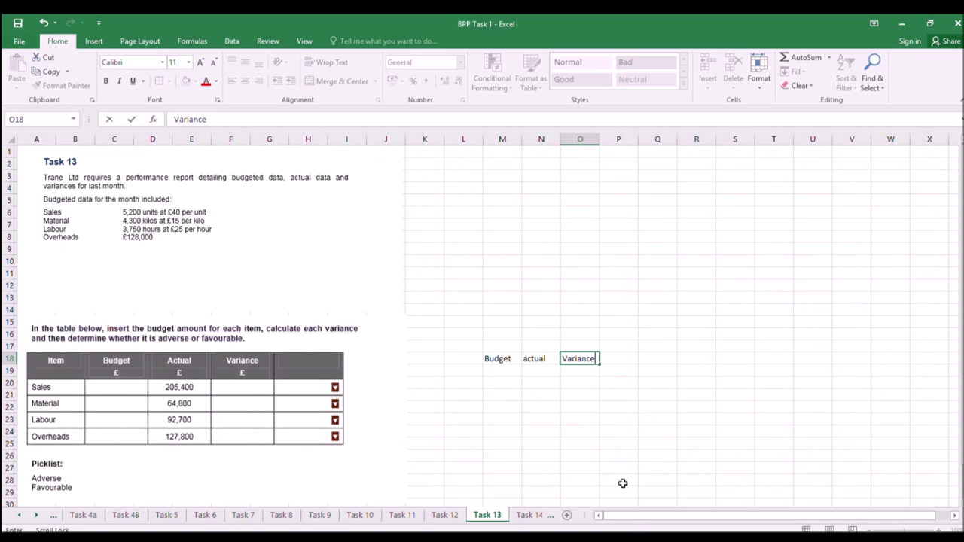
pyautogui.click(623, 455)
pyautogui.click(614, 358)
pyautogui.write('Type')
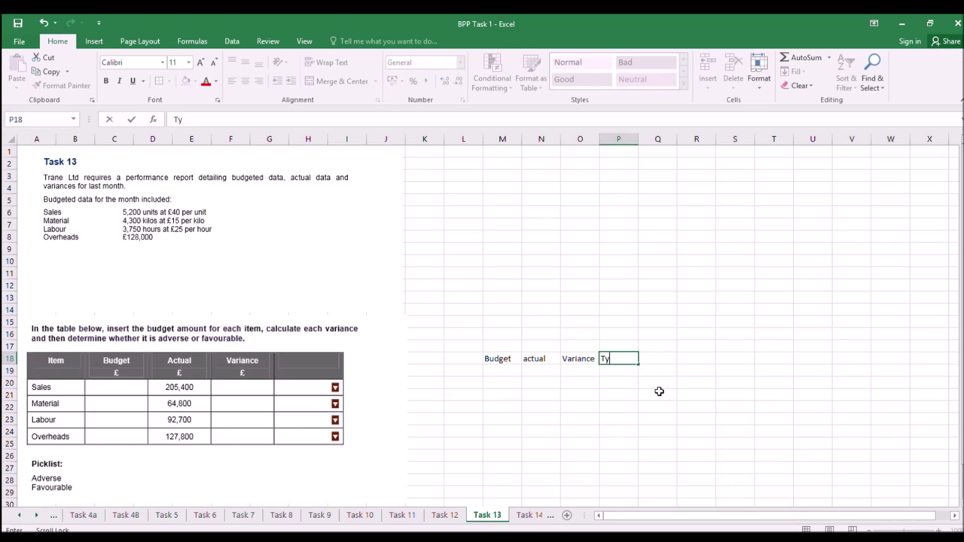
pyautogui.click(635, 439)
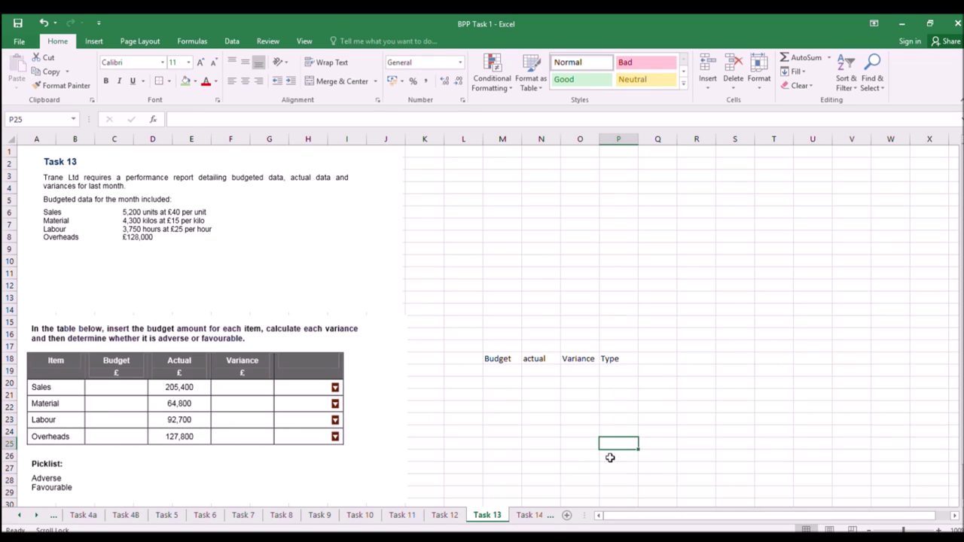
pyautogui.click(493, 370)
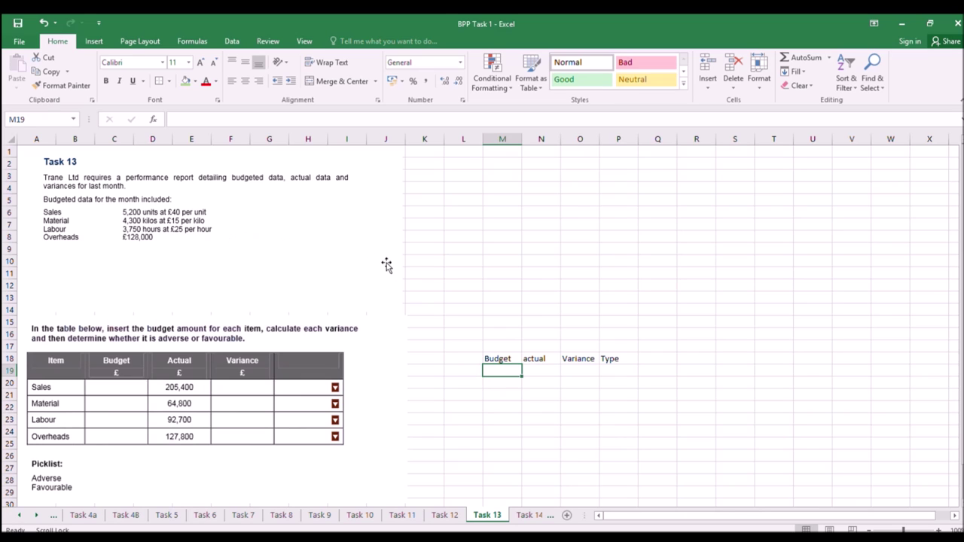
# Enter the Sales budget =5200*40 (208000) in M19 and actual 205400 in N19.
pyautogui.write('=5200*40')
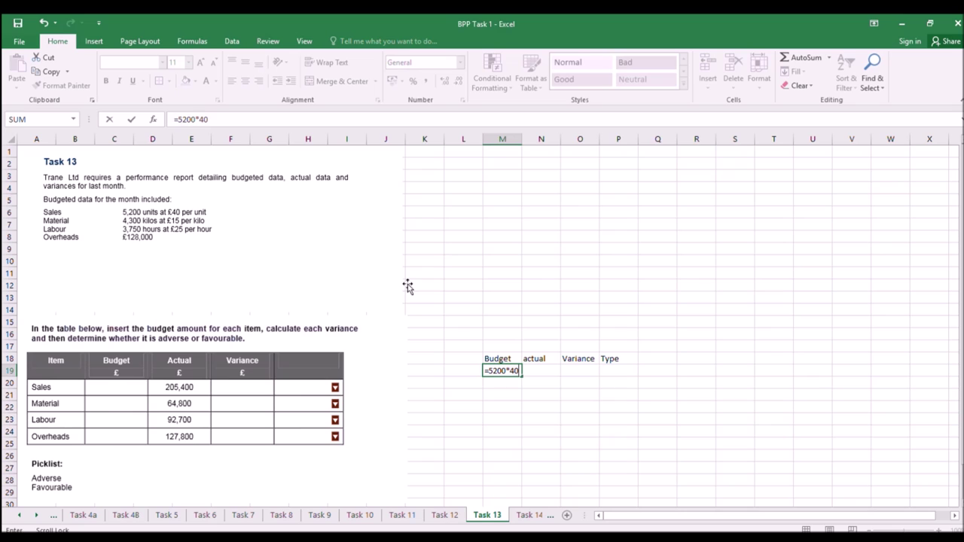
pyautogui.press('Return')
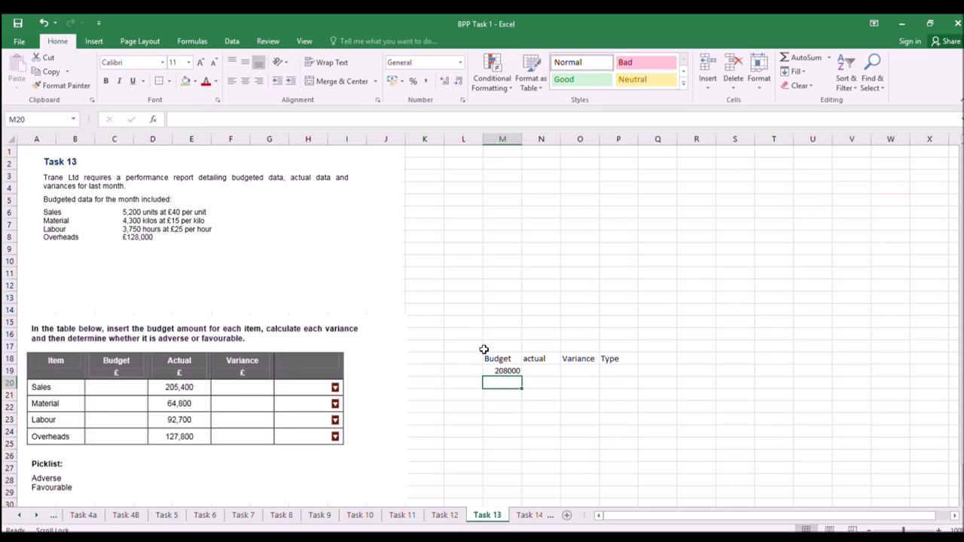
pyautogui.click(538, 372)
pyautogui.write('20')
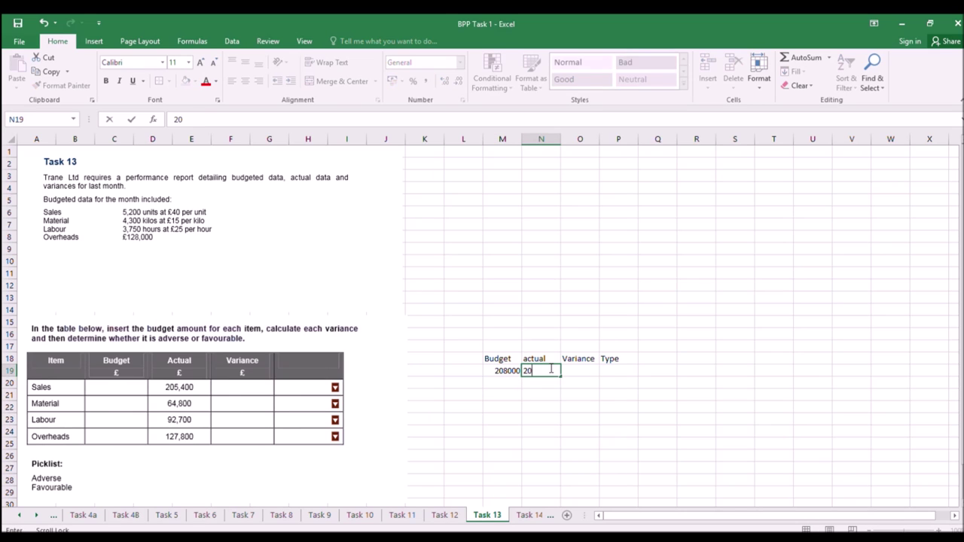
pyautogui.write('5400')
pyautogui.press('Return')
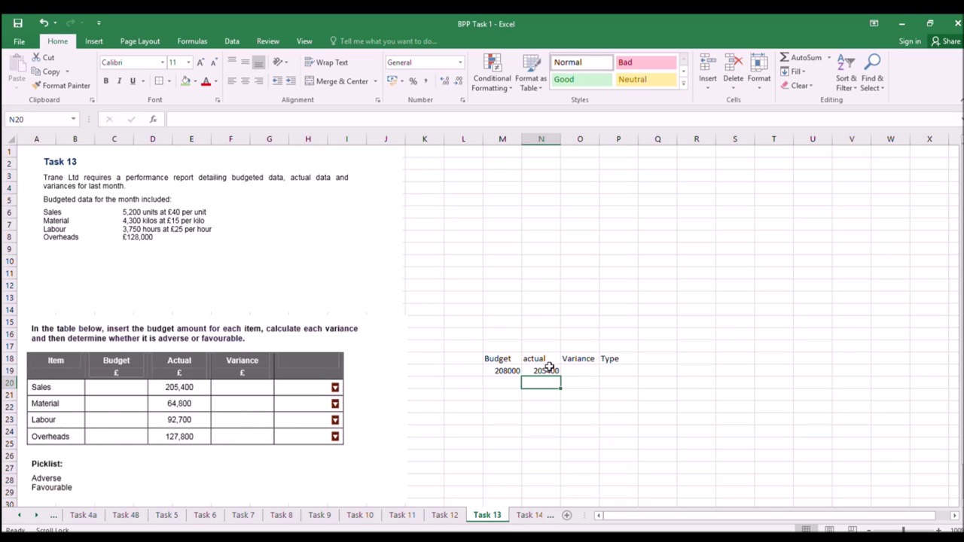
# Calculate the Sales variance =M19-N19 (2600) in O19 and label it Adverse.
pyautogui.click(579, 369)
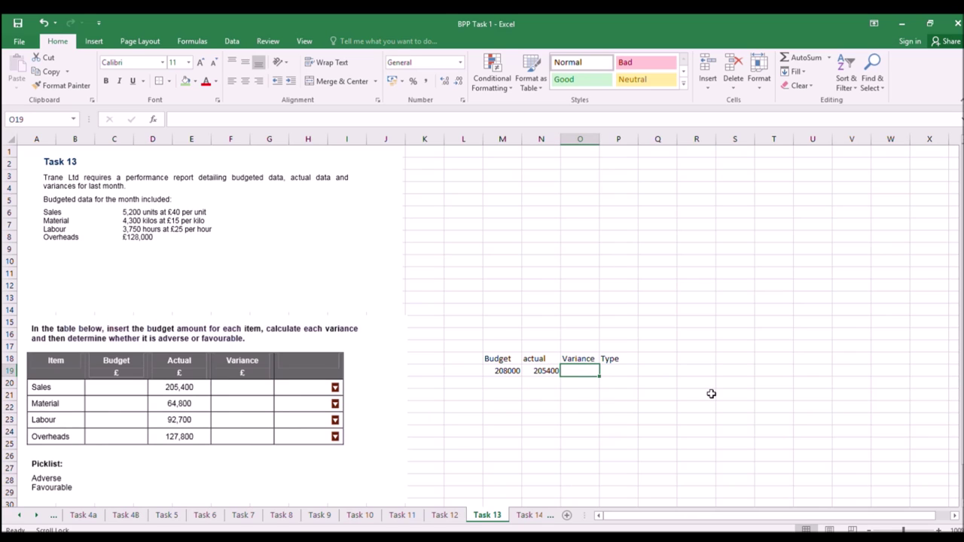
pyautogui.write('=')
pyautogui.click(503, 372)
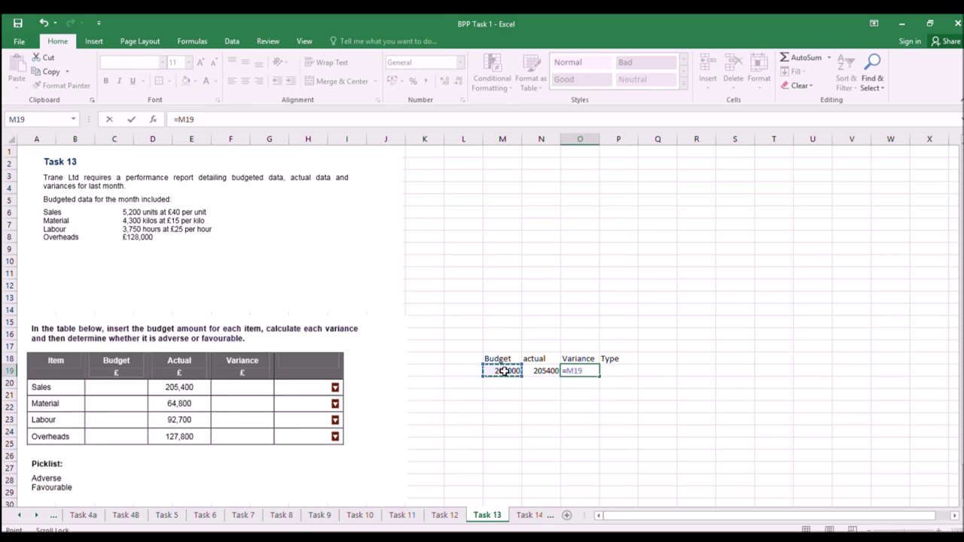
pyautogui.write('-')
pyautogui.click(545, 371)
pyautogui.press('Return')
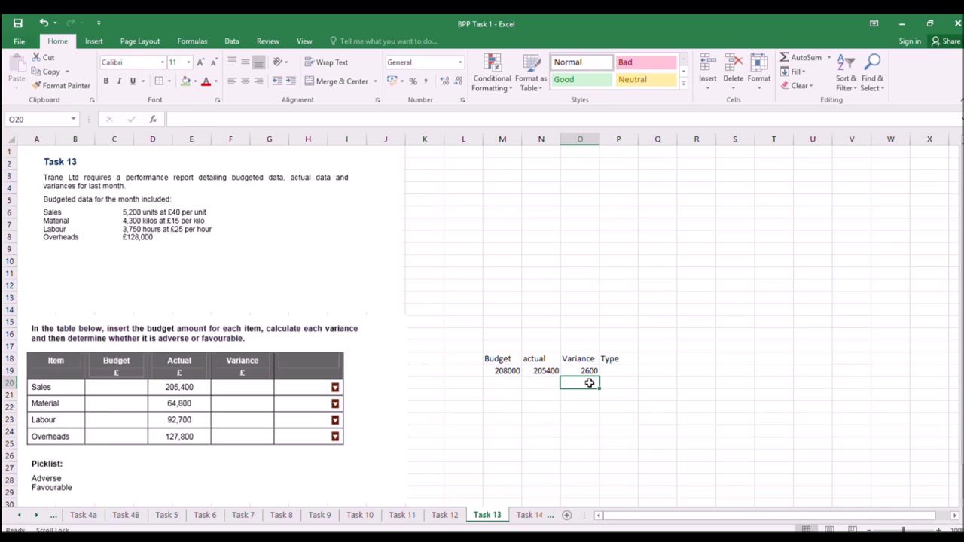
pyautogui.click(624, 370)
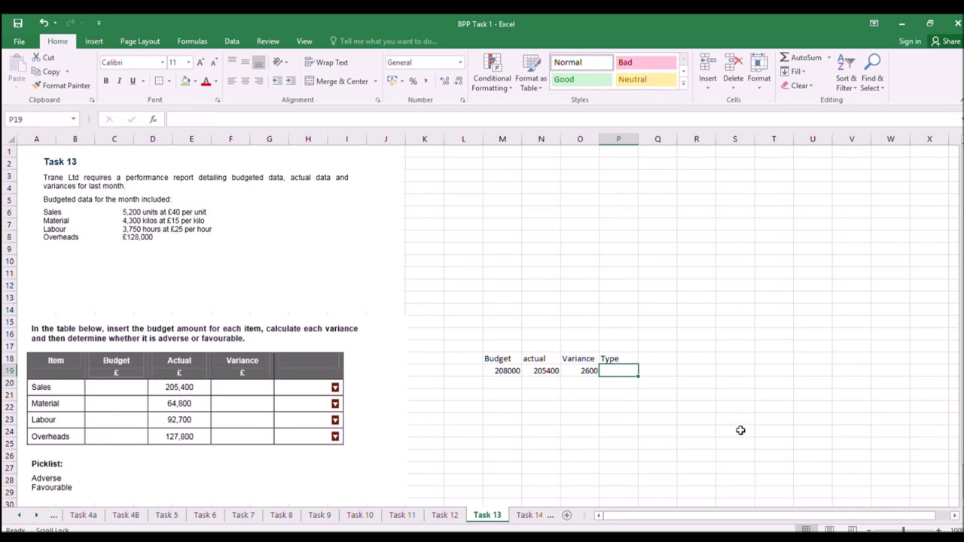
pyautogui.write('Adverse')
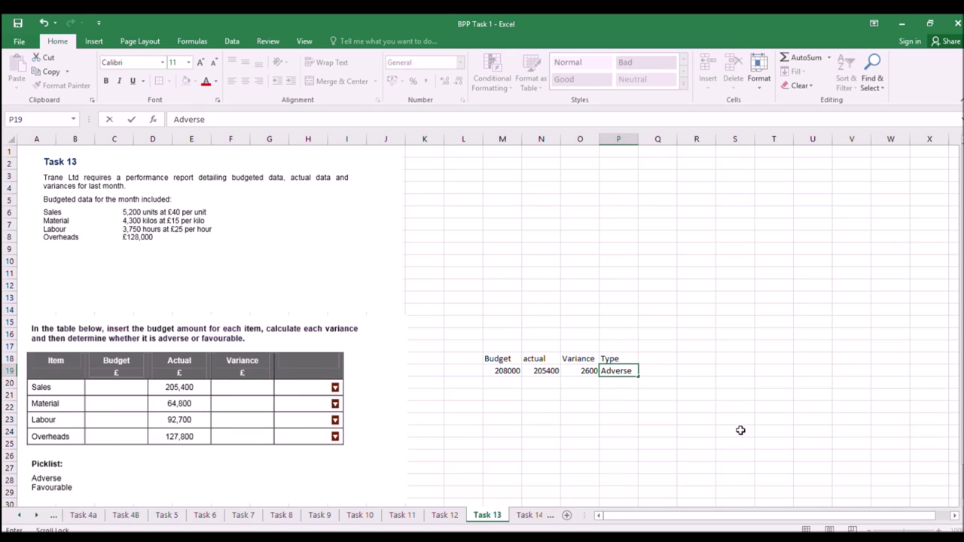
pyautogui.press('Return')
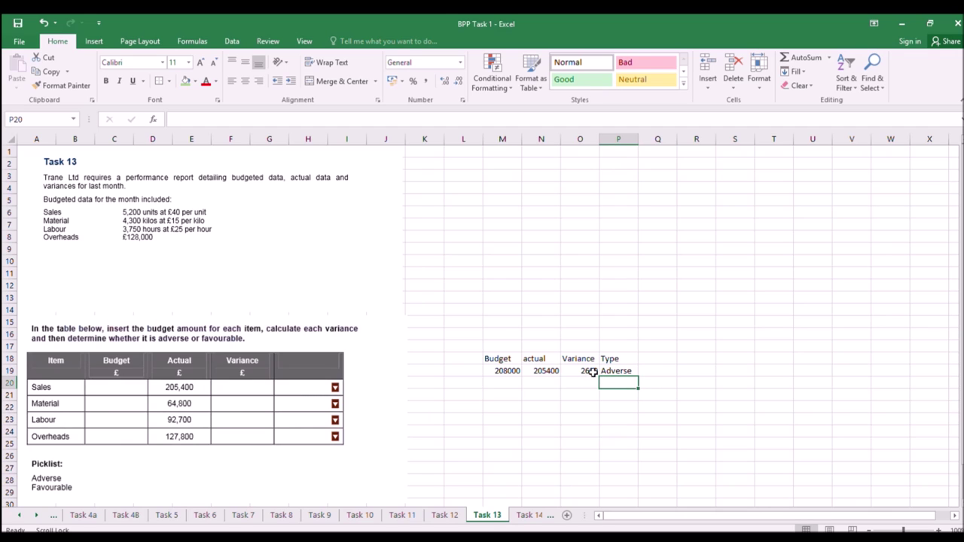
# Add the reversed Sales variance =N19-M19, giving -2600, in Q19.
pyautogui.click(663, 371)
pyautogui.write('=')
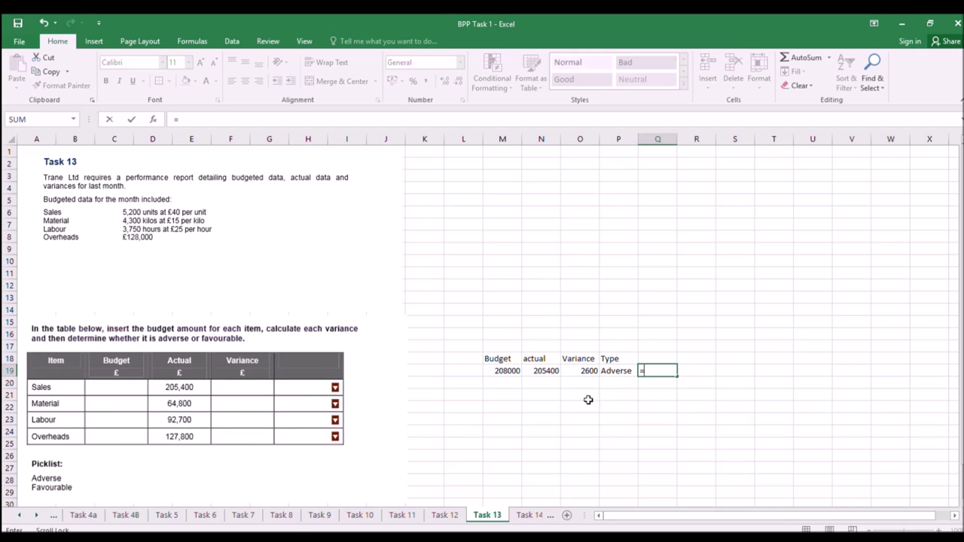
pyautogui.click(536, 369)
pyautogui.write('-')
pyautogui.click(509, 371)
pyautogui.press('Return')
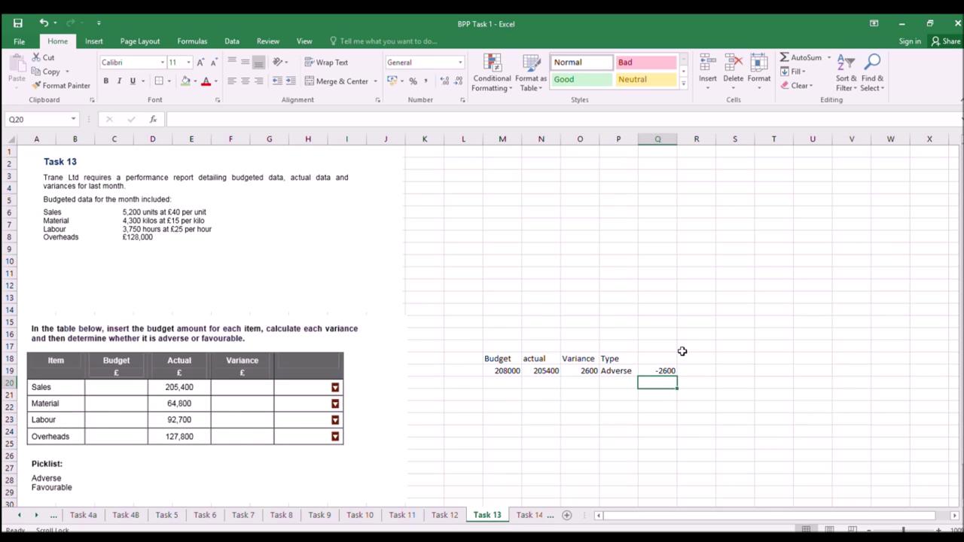
pyautogui.click(489, 383)
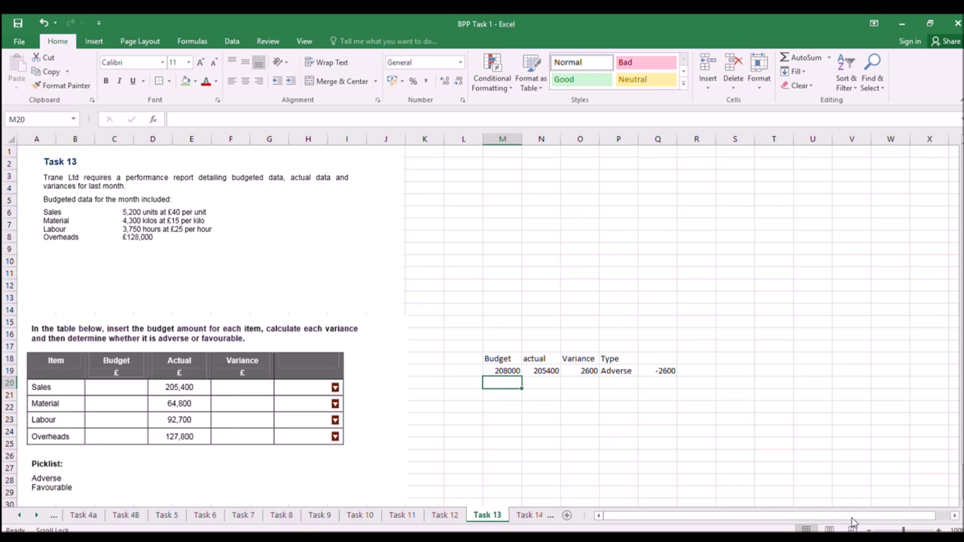
# Enter the Material budget =4300*15 (64500) in M20 and actual 64800 in N20.
pyautogui.write('=4300')
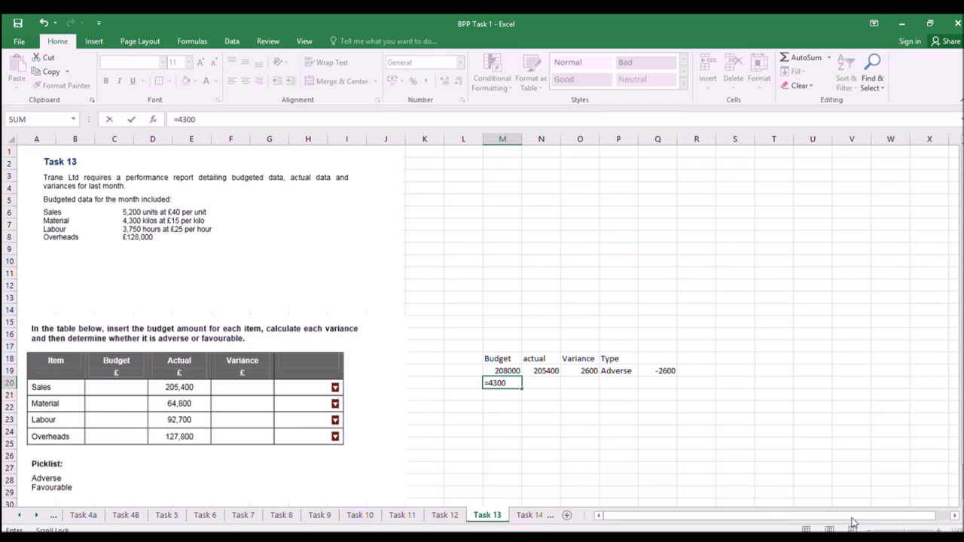
pyautogui.write('*15')
pyautogui.press('Return')
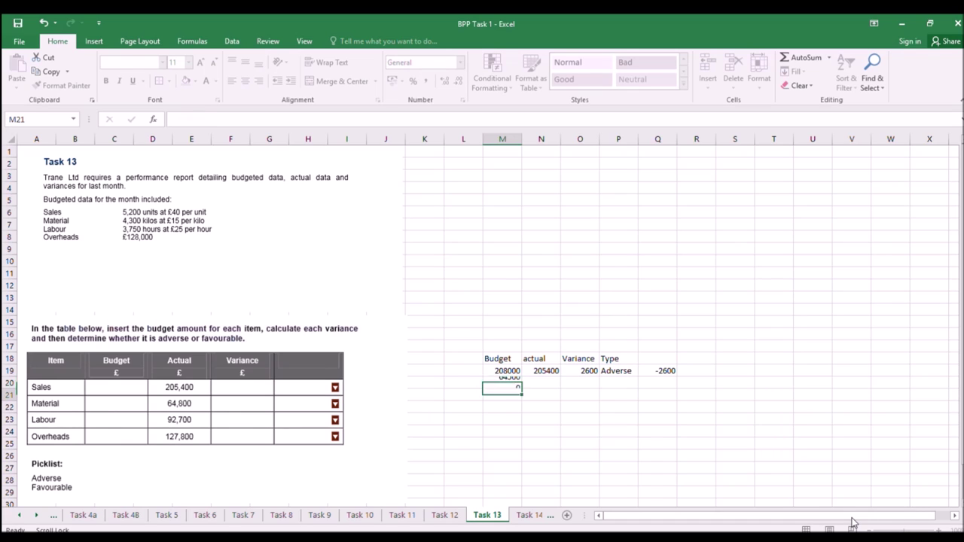
pyautogui.click(536, 383)
pyautogui.write('64800')
pyautogui.click(631, 434)
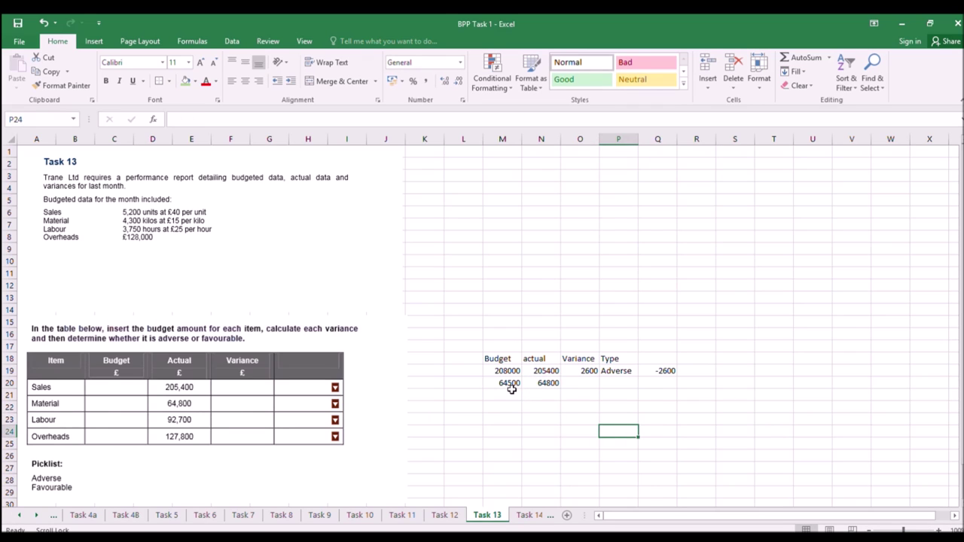
# Calculate the Material variance =N20-M20 (300) in O20 and label it adverse.
pyautogui.click(584, 384)
pyautogui.write('=')
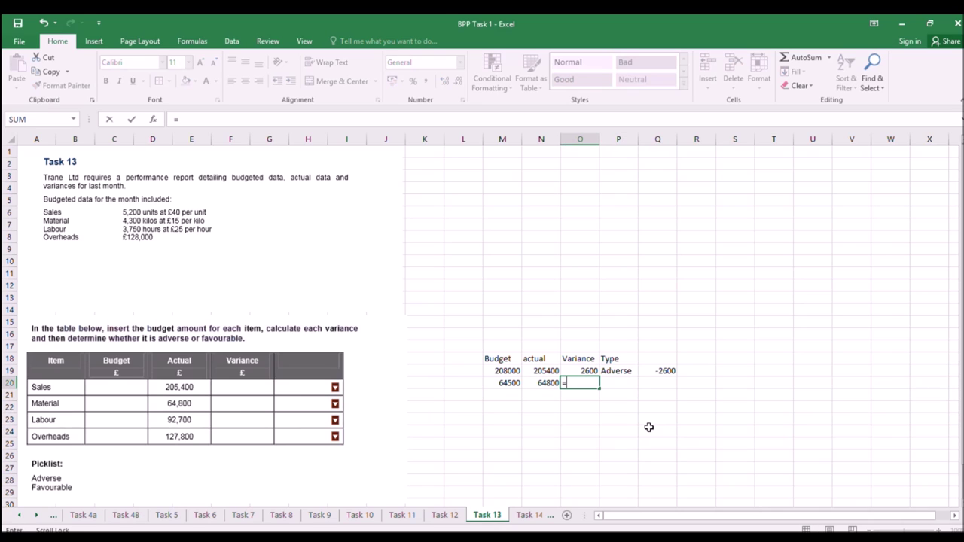
pyautogui.click(541, 382)
pyautogui.write('-')
pyautogui.click(508, 383)
pyautogui.press('Return')
pyautogui.click(609, 383)
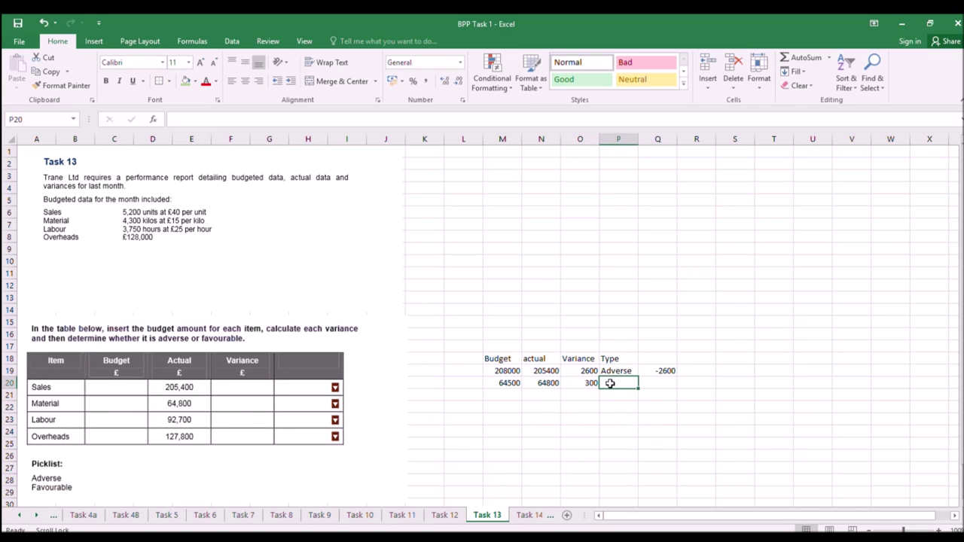
pyautogui.write('adverse')
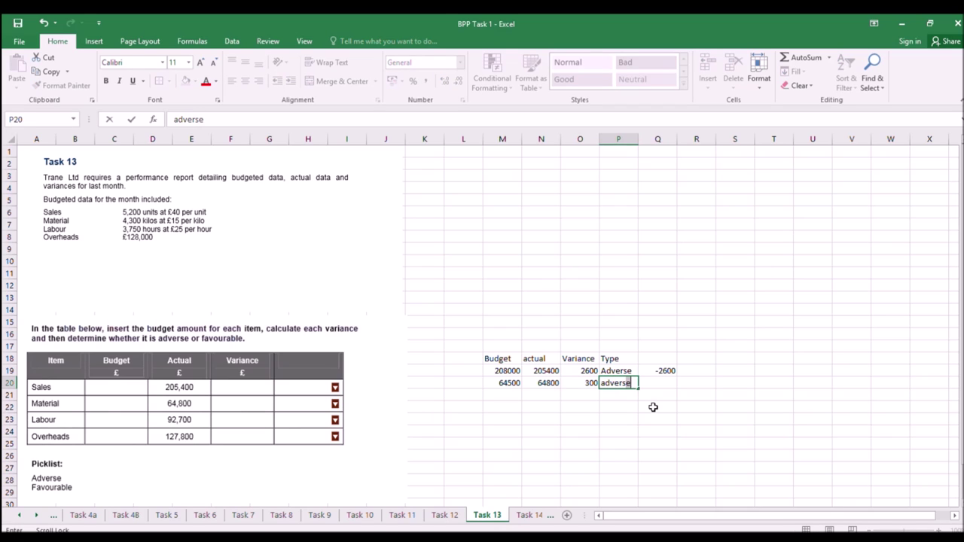
pyautogui.press('Return')
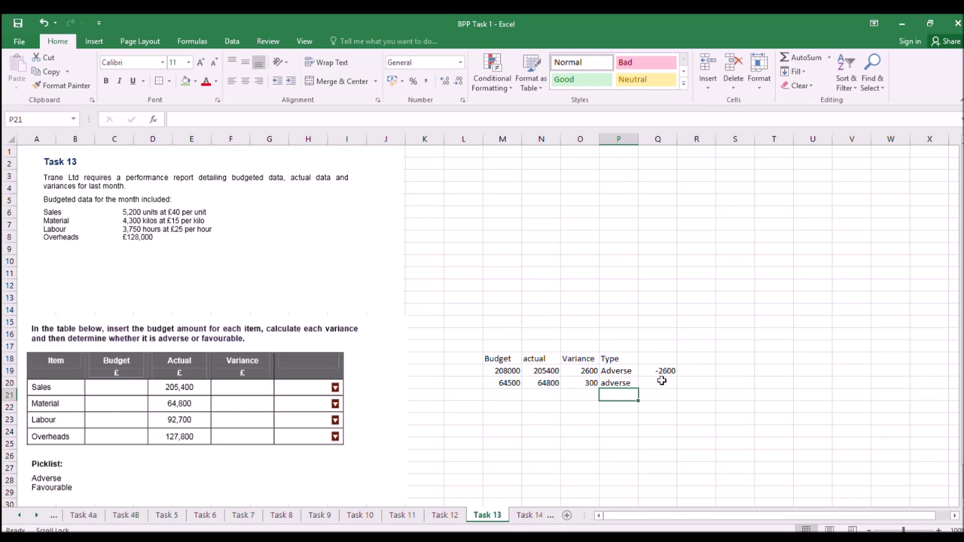
pyautogui.click(504, 396)
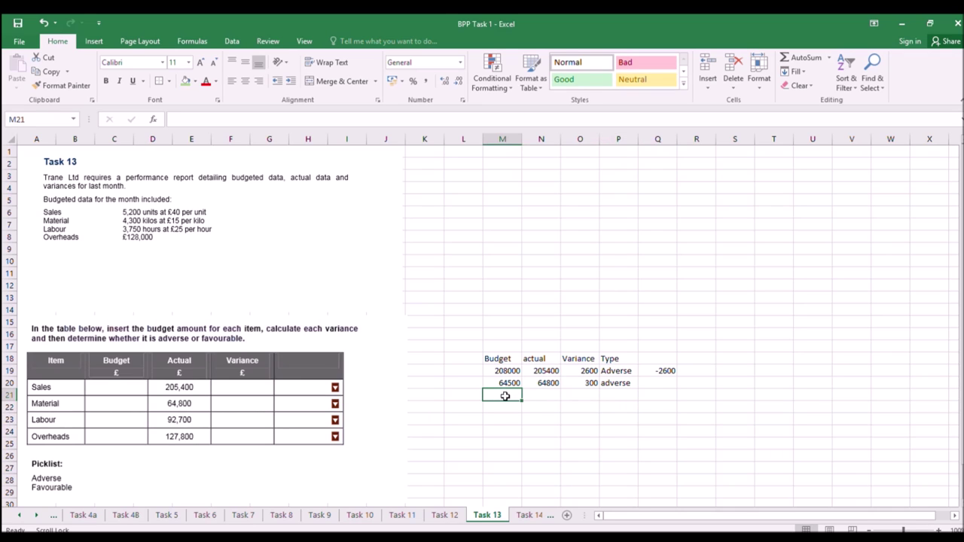
# Enter the Labour budget =3750*25 (93750) in M21 and actual 92700 in N21.
pyautogui.write('=3750')
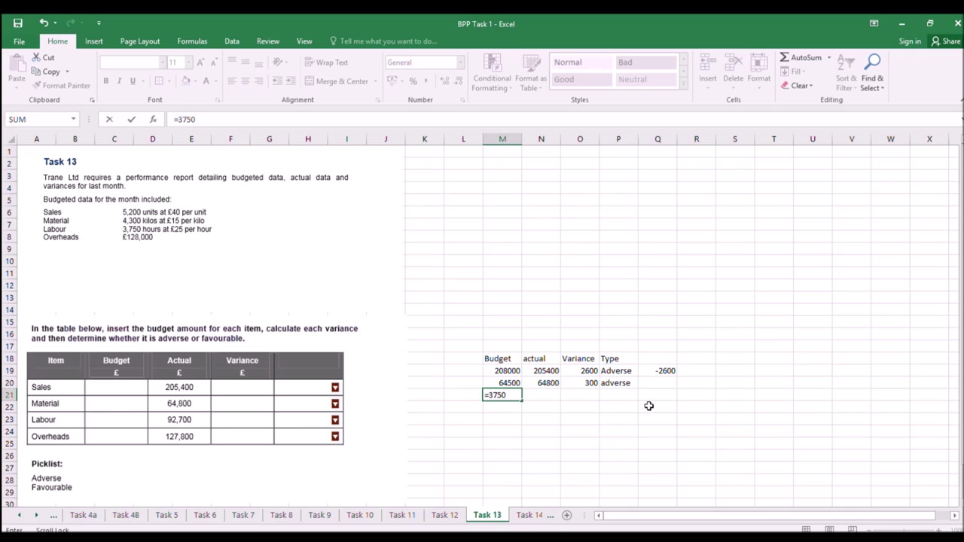
pyautogui.write('*25')
pyautogui.press('Return')
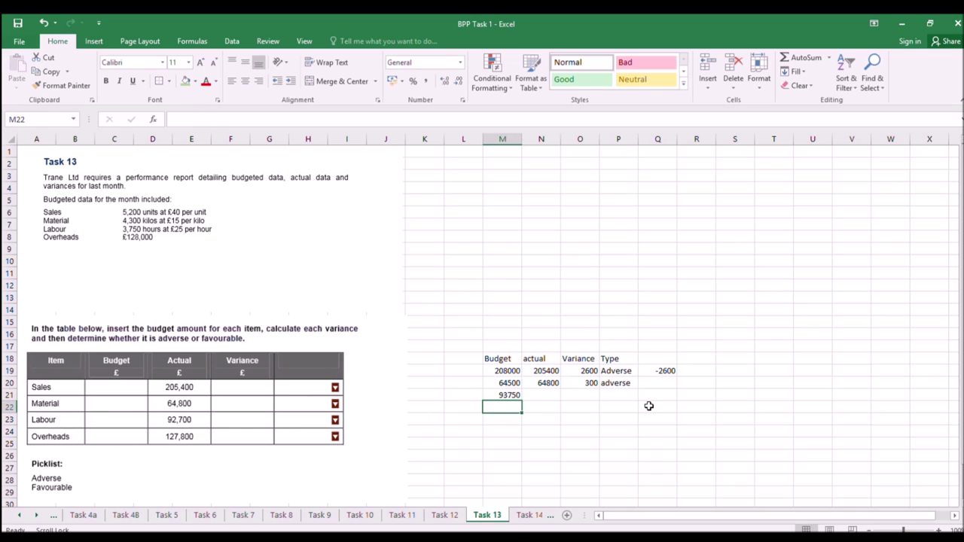
pyautogui.click(545, 397)
pyautogui.write('92700')
# Calculate the Labour variance =M21-N21 (1050) in O21 and mark it Favourable.
pyautogui.click(612, 419)
pyautogui.click(583, 393)
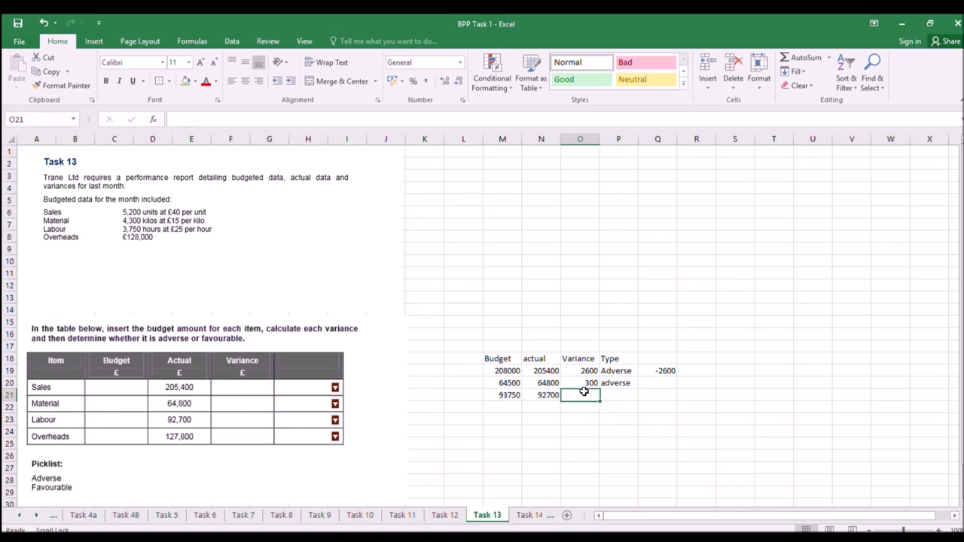
pyautogui.write('=')
pyautogui.click(515, 394)
pyautogui.write('-')
pyautogui.click(542, 395)
pyautogui.press('Return')
pyautogui.click(612, 399)
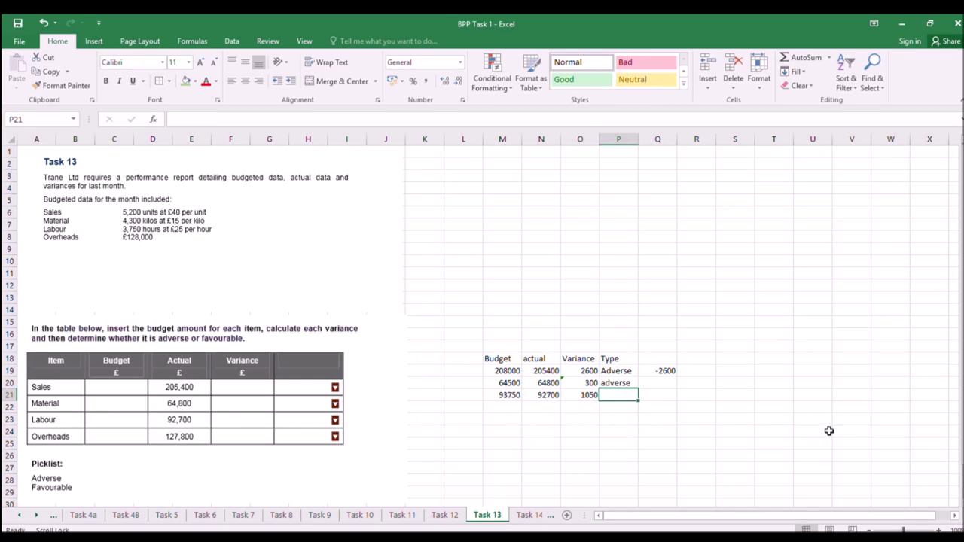
pyautogui.write('FAo')
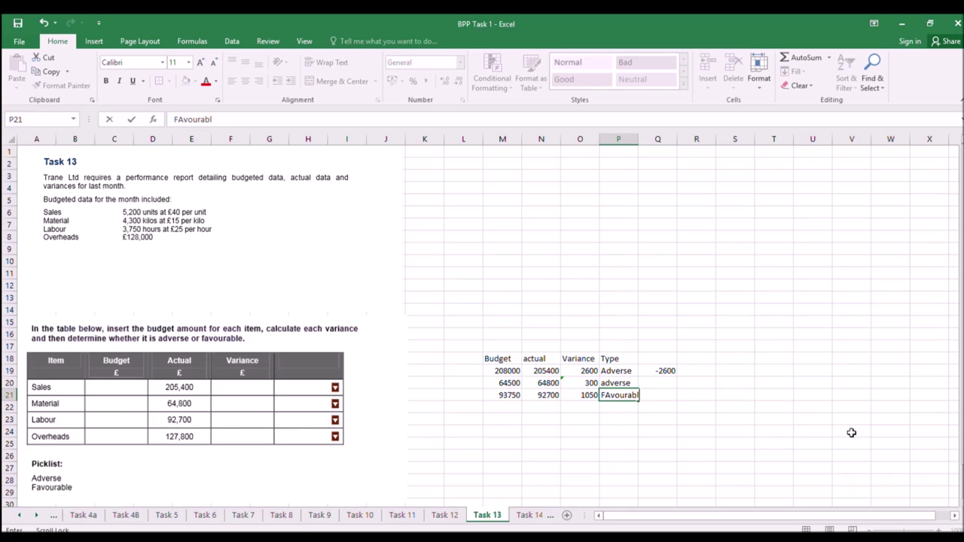
pyautogui.press('Return')
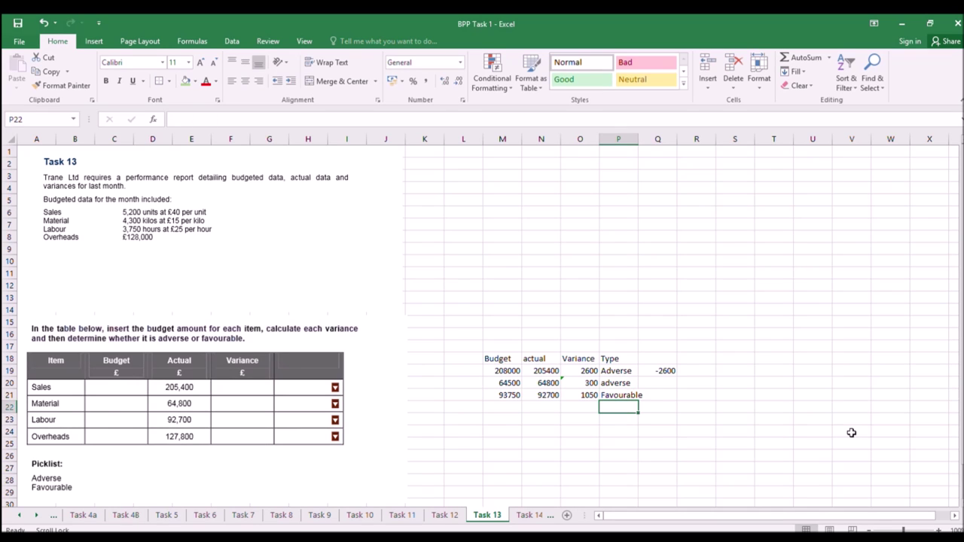
# Fill the Overheads row: budget 128000, actual 127800, variance 200, Favourable.
pyautogui.click(498, 409)
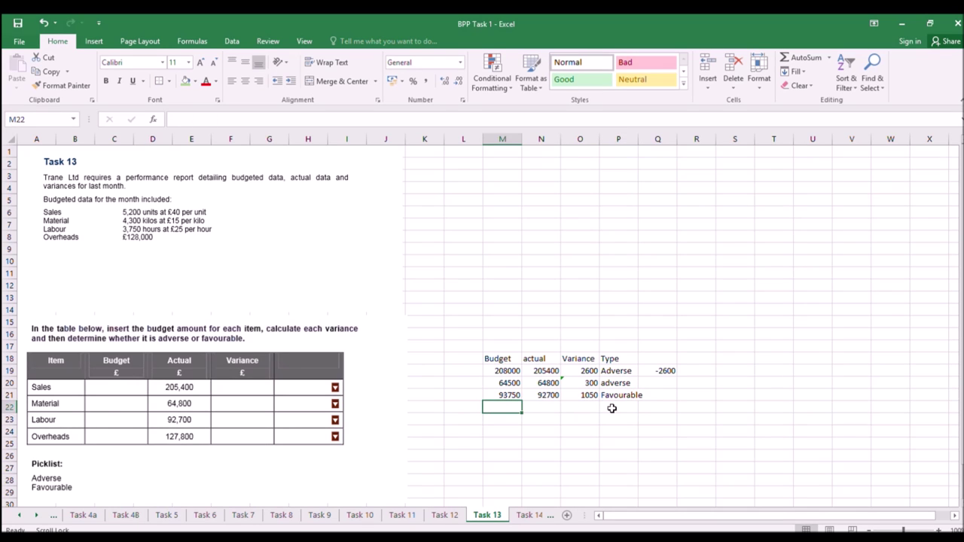
pyautogui.write('12800')
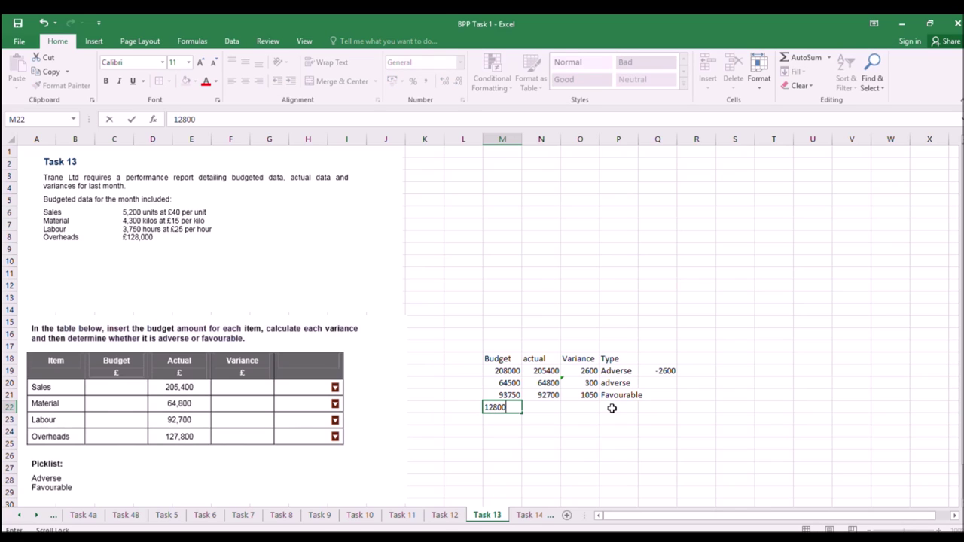
pyautogui.write('0')
pyautogui.press('Return')
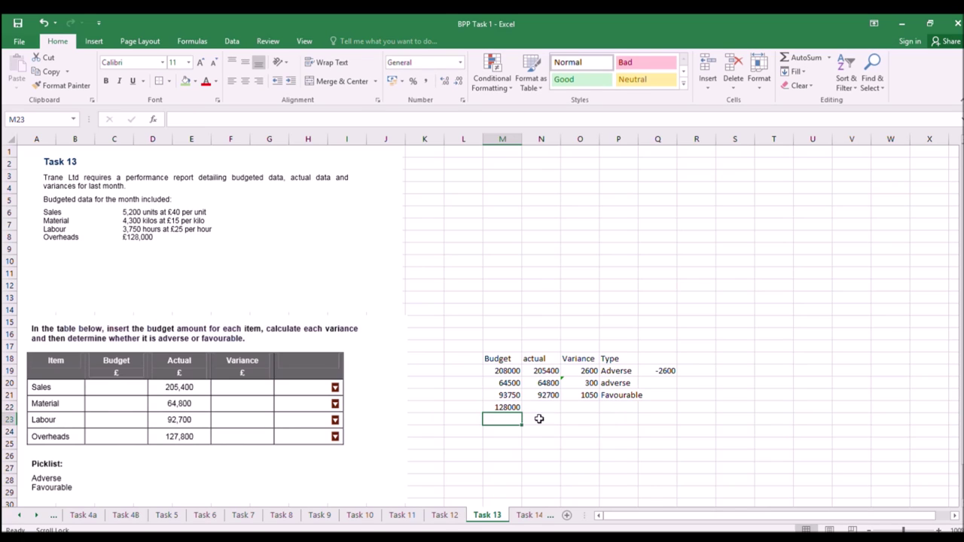
pyautogui.click(547, 411)
pyautogui.write('127800')
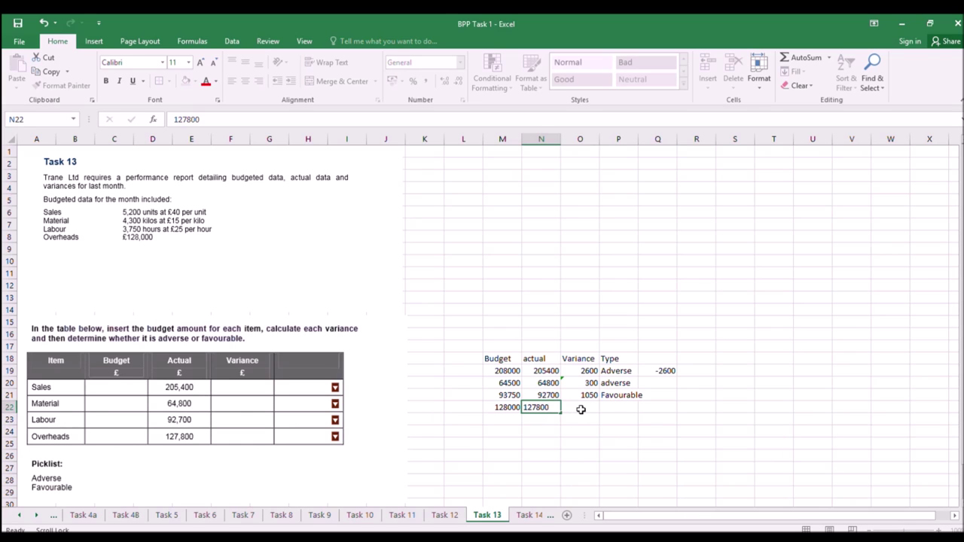
pyautogui.click(581, 409)
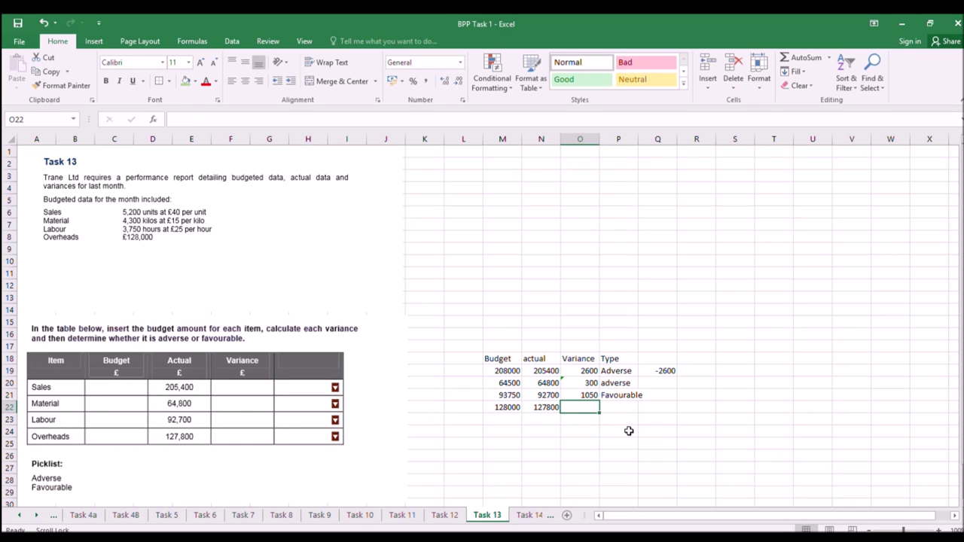
pyautogui.write('200')
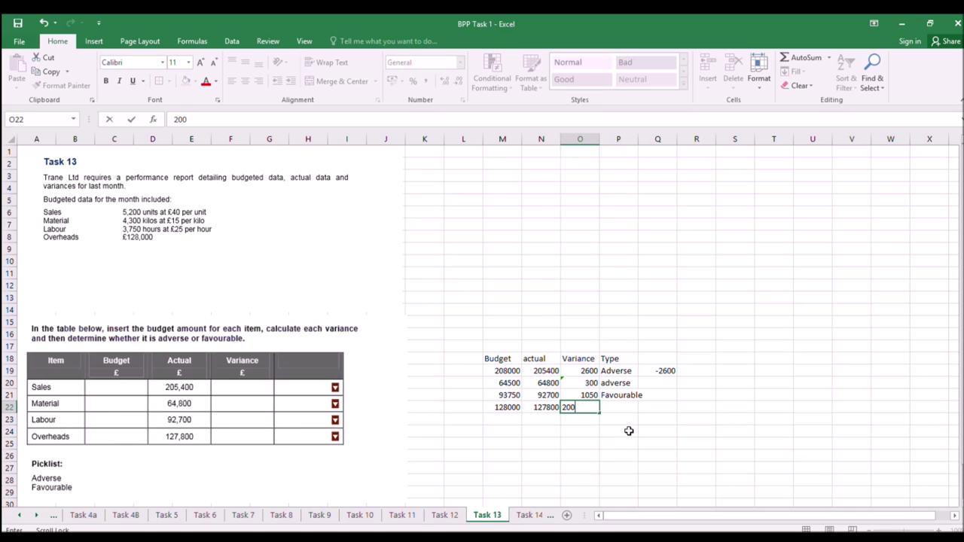
pyautogui.click(620, 407)
pyautogui.write('fAvourable')
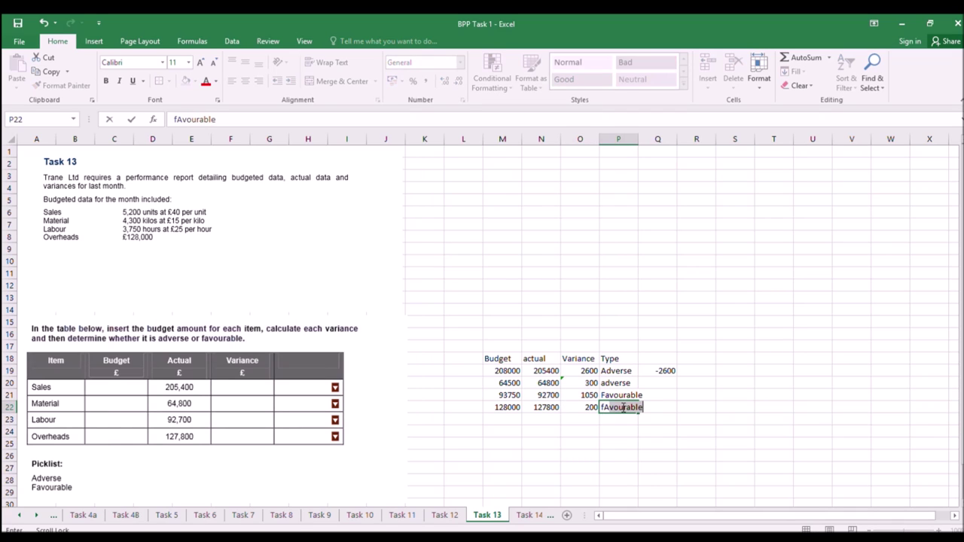
pyautogui.press('Return')
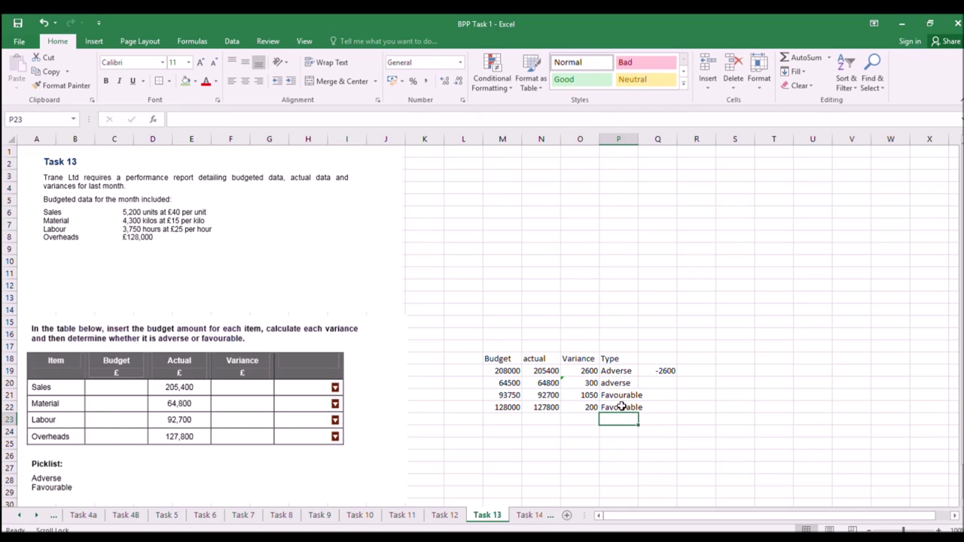
pyautogui.click(665, 371)
# Fill the Q19 difference down, widen column P, and re-enter Q19 as =N19-M19.
pyautogui.moveTo(677, 377); pyautogui.dragTo(676, 410)
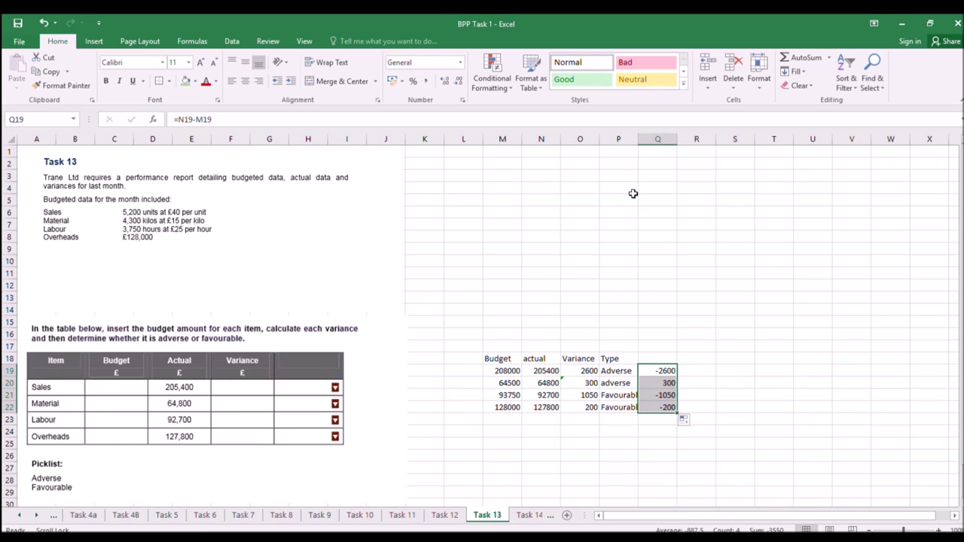
pyautogui.moveTo(636, 142); pyautogui.dragTo(649, 143)
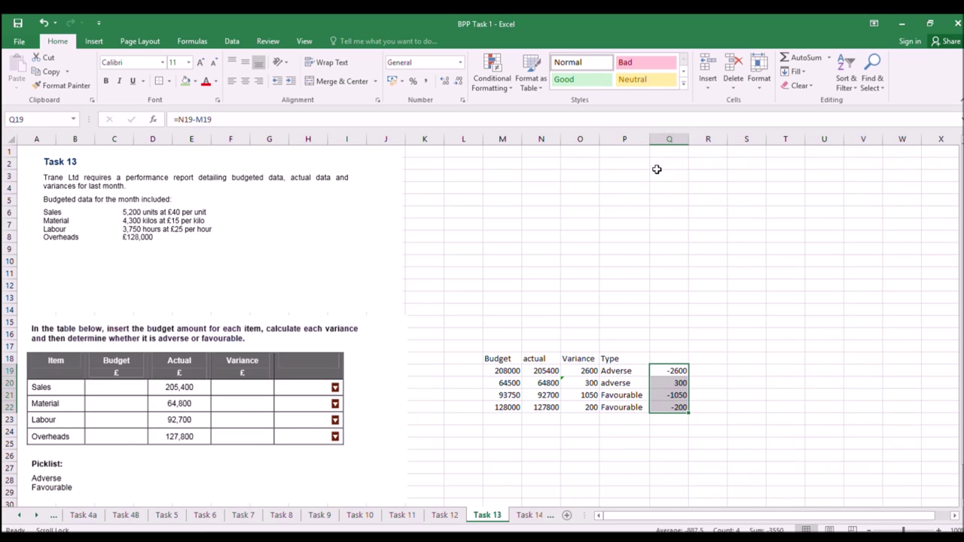
pyautogui.click(677, 396)
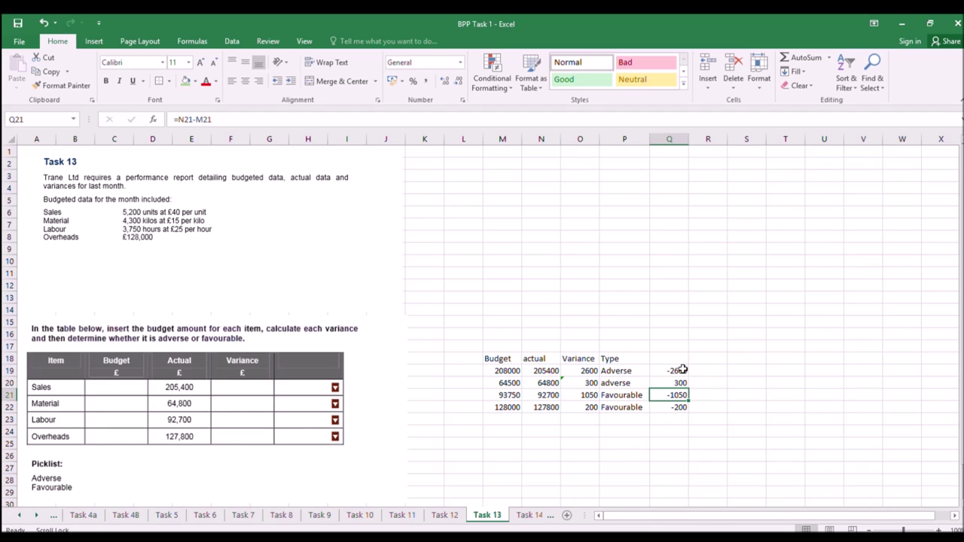
pyautogui.click(680, 370)
pyautogui.write('=')
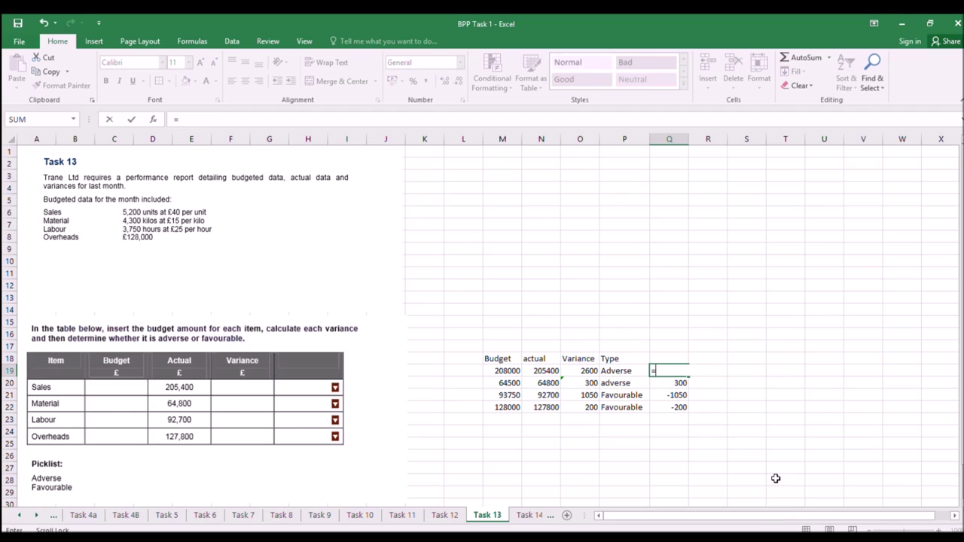
pyautogui.write('N19-M19')
pyautogui.hotkey('ctrl', 'Return')
# Replace Q20:Q22 with budget-minus-actual formulas (=M20-N20) filled down to row 22.
pyautogui.click(678, 385)
pyautogui.moveTo(670, 384); pyautogui.dragTo(669, 404)
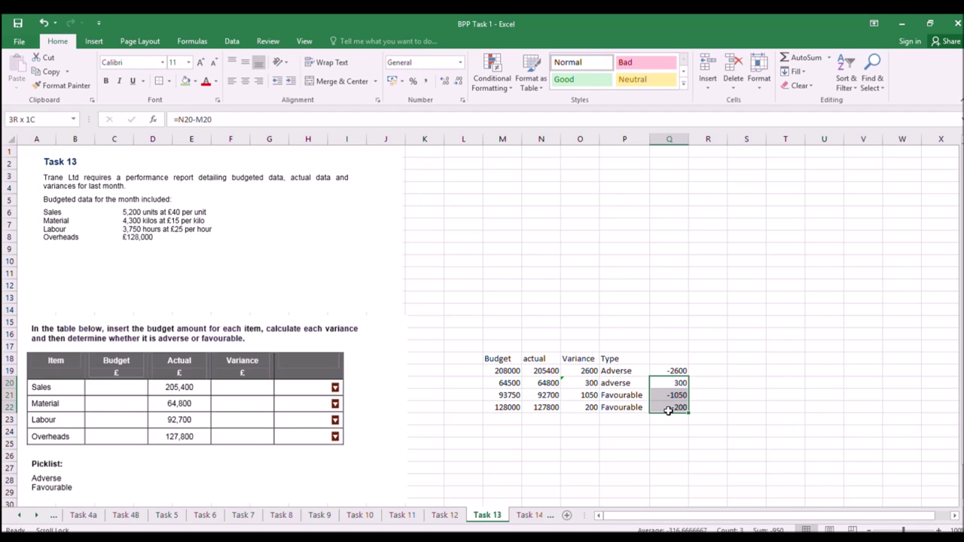
pyautogui.press('Delete')
pyautogui.click(672, 386)
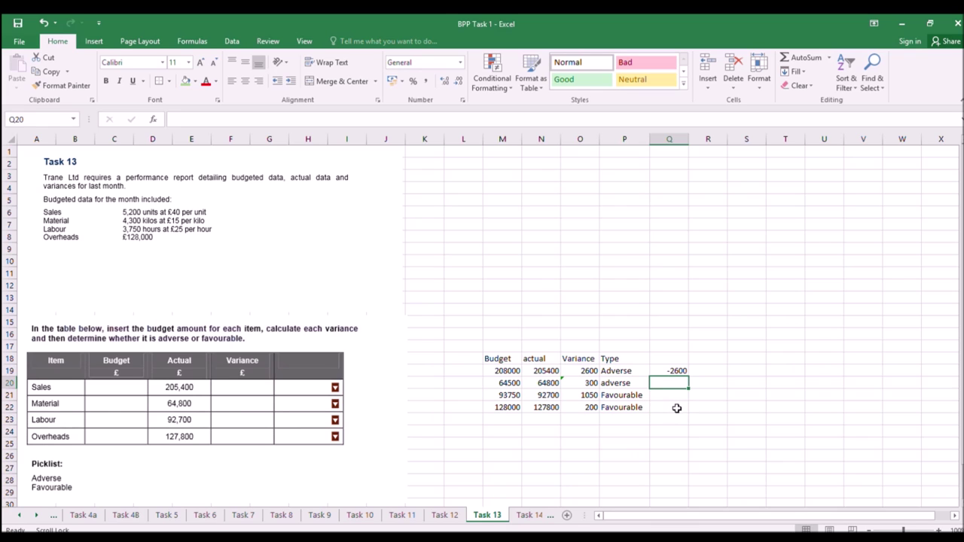
pyautogui.write('=')
pyautogui.click(500, 383)
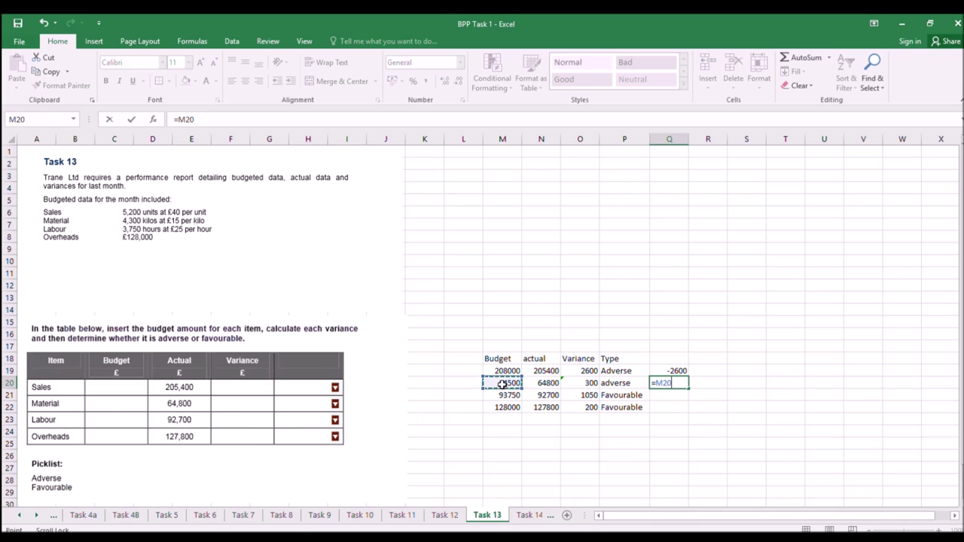
pyautogui.write('-')
pyautogui.click(548, 383)
pyautogui.press('Return')
pyautogui.click(678, 384)
pyautogui.moveTo(686, 387); pyautogui.dragTo(687, 420)
# AutoSum the variances into Q23 for a -1650 total.
pyautogui.click(673, 422)
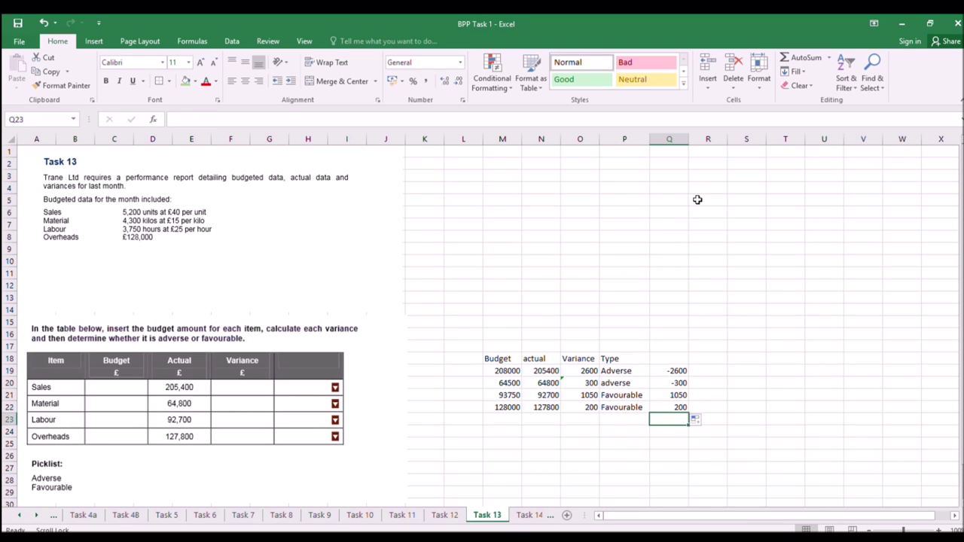
pyautogui.click(792, 60)
pyautogui.press('Return')
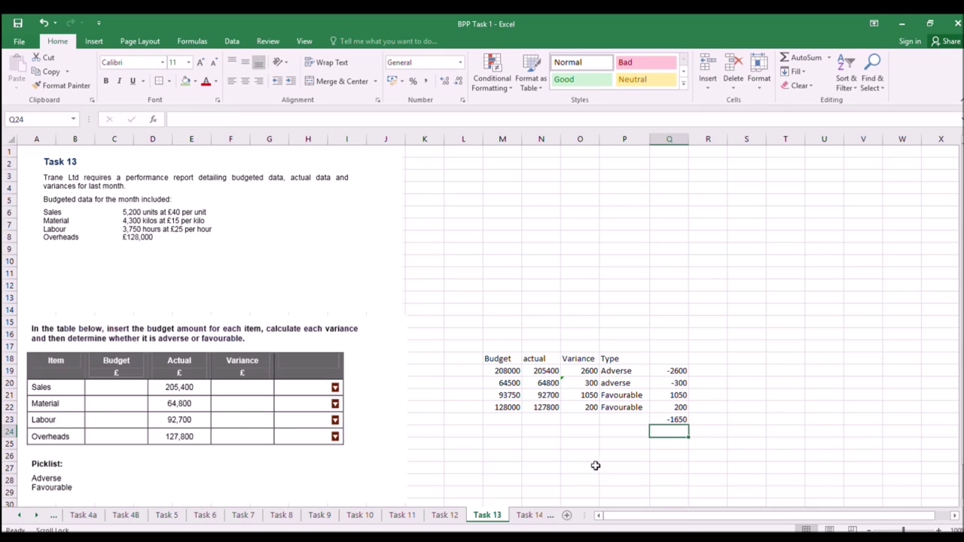
# Enter =M19-M20-M21-M22 in M23 for the budget figure.
pyautogui.click(506, 420)
pyautogui.write('=')
pyautogui.click(510, 370)
pyautogui.write('-')
pyautogui.click(506, 384)
pyautogui.write('-')
pyautogui.click(501, 396)
pyautogui.write('-')
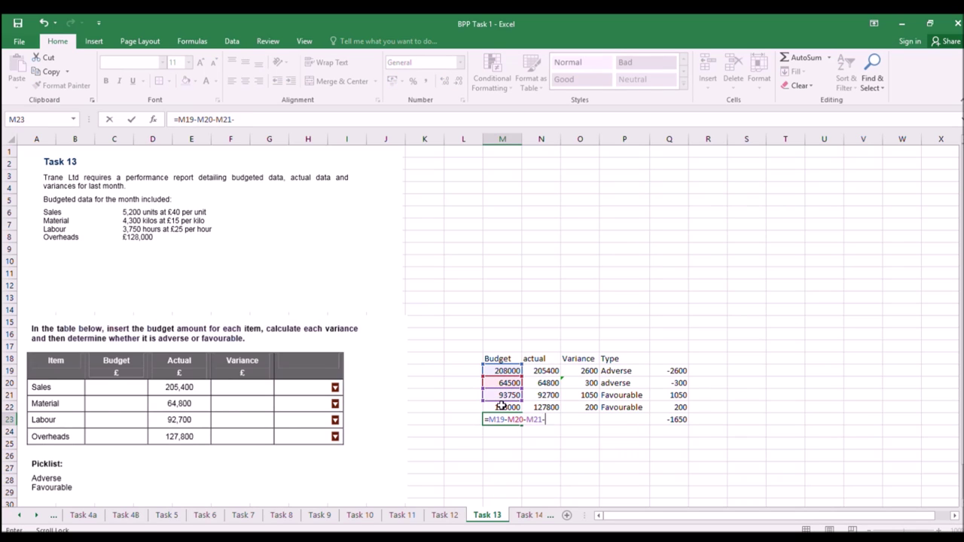
pyautogui.click(503, 408)
pyautogui.press('Return')
# Copy the M23 formula across to N23, giving -78250 budget and -79900 actual.
pyautogui.click(512, 421)
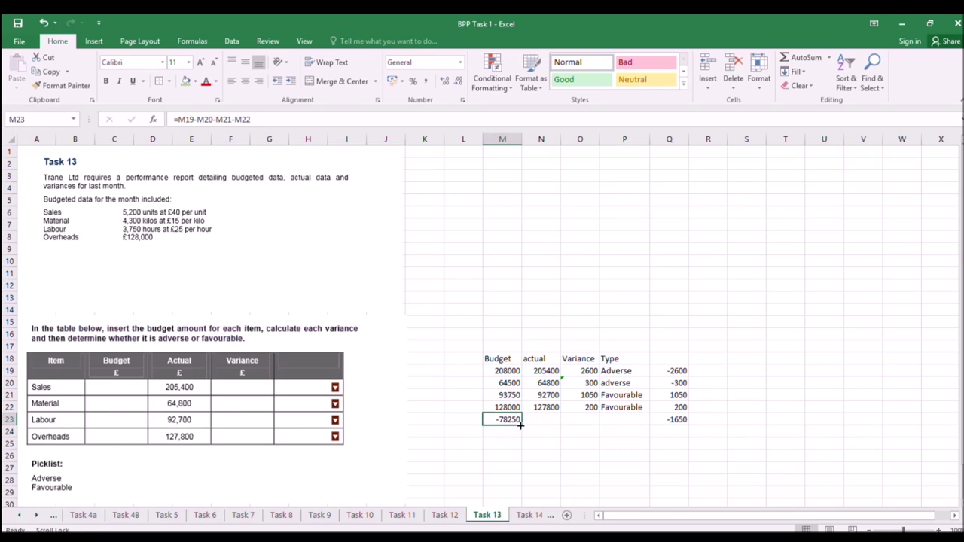
pyautogui.moveTo(523, 426); pyautogui.dragTo(580, 429)
pyautogui.click(546, 434)
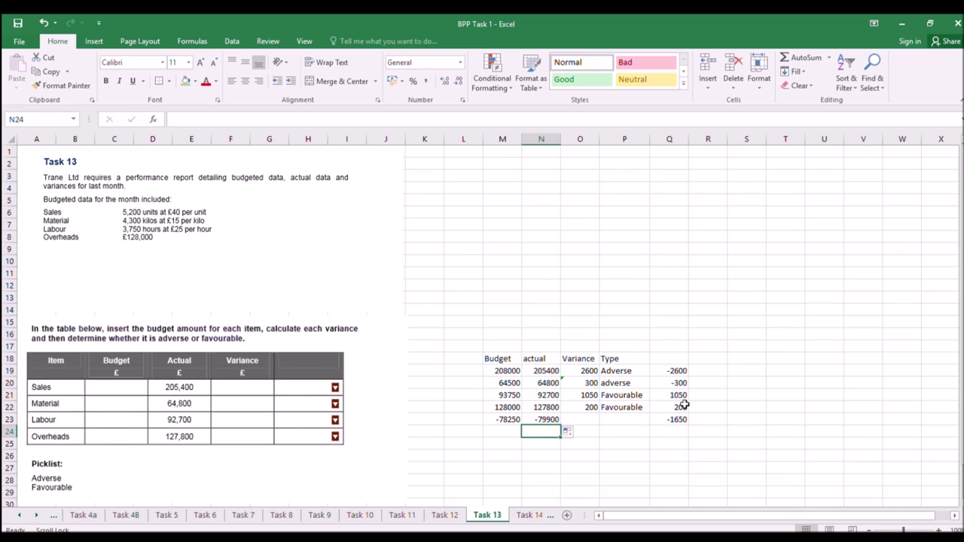
pyautogui.click(634, 443)
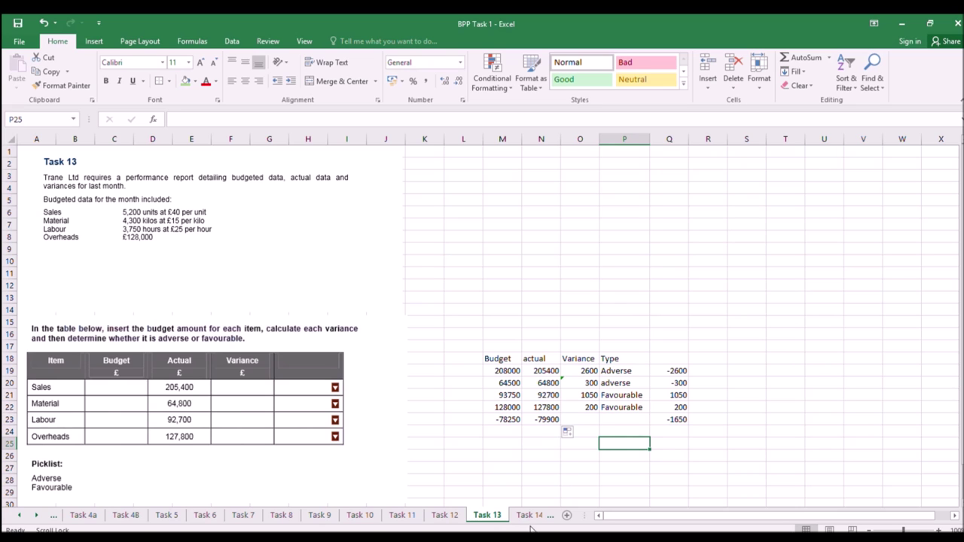
pyautogui.scroll(-2, 457, 451)
pyautogui.scroll(2, 459, 450)
pyautogui.scroll(-3, 459, 451)
# On the Task 14 sheet, type Material, Labour and Overheads labels into K12:K14.
pyautogui.click(530, 515)
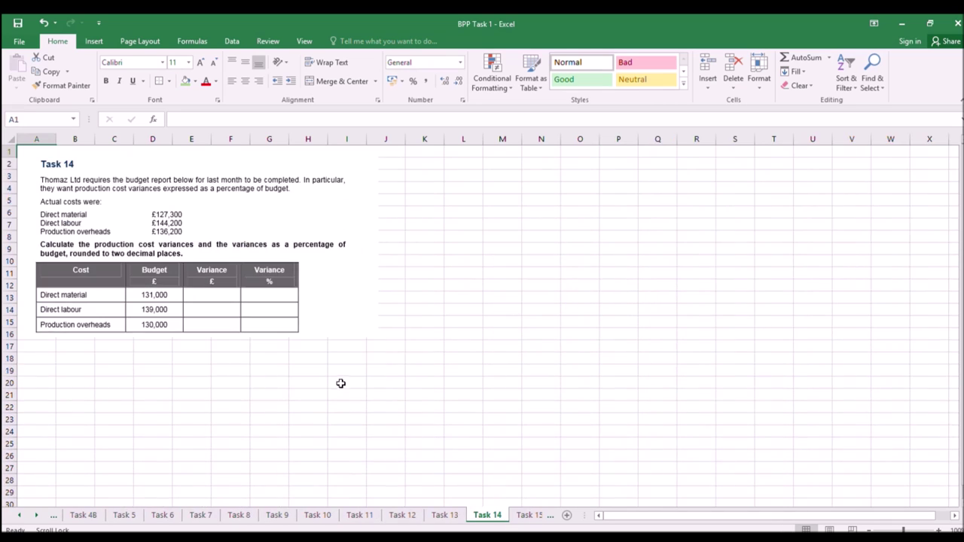
pyautogui.click(419, 370)
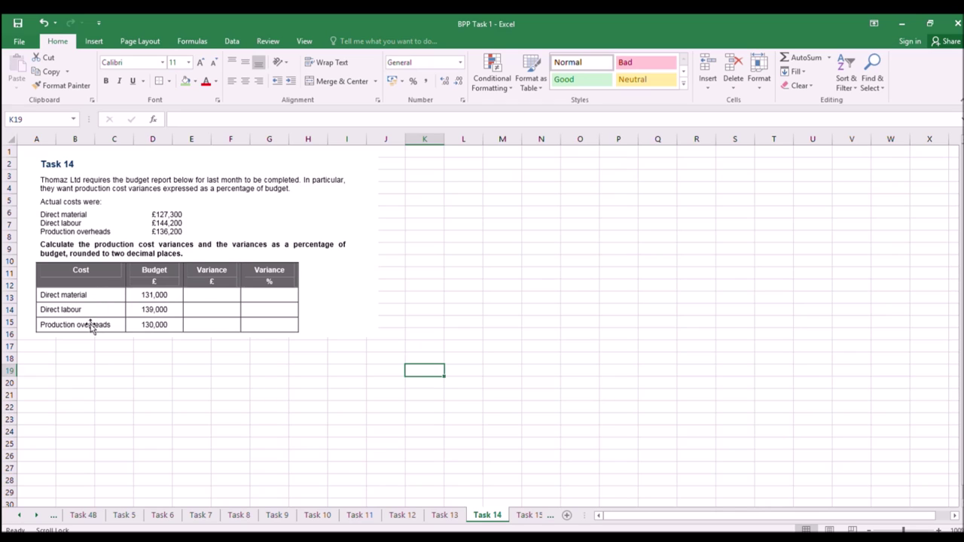
pyautogui.click(416, 286)
pyautogui.write('Mater')
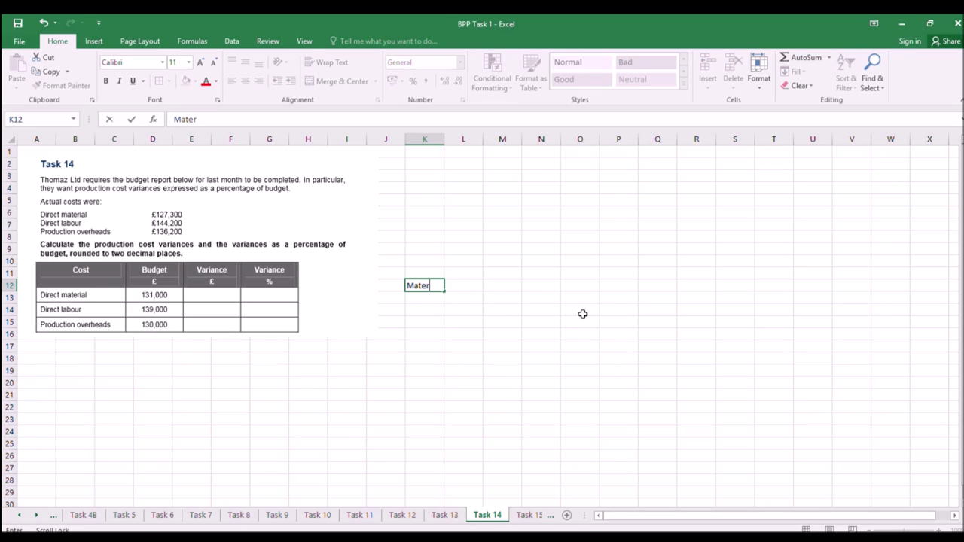
pyautogui.write('ial')
pyautogui.press('Return')
pyautogui.write('L')
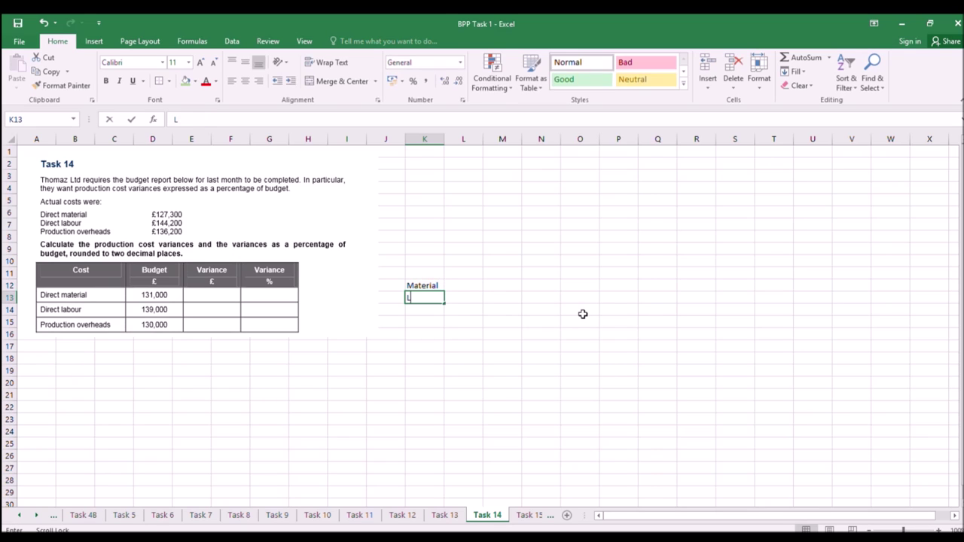
pyautogui.write('avour')
pyautogui.press('Return')
pyautogui.write('Overheads')
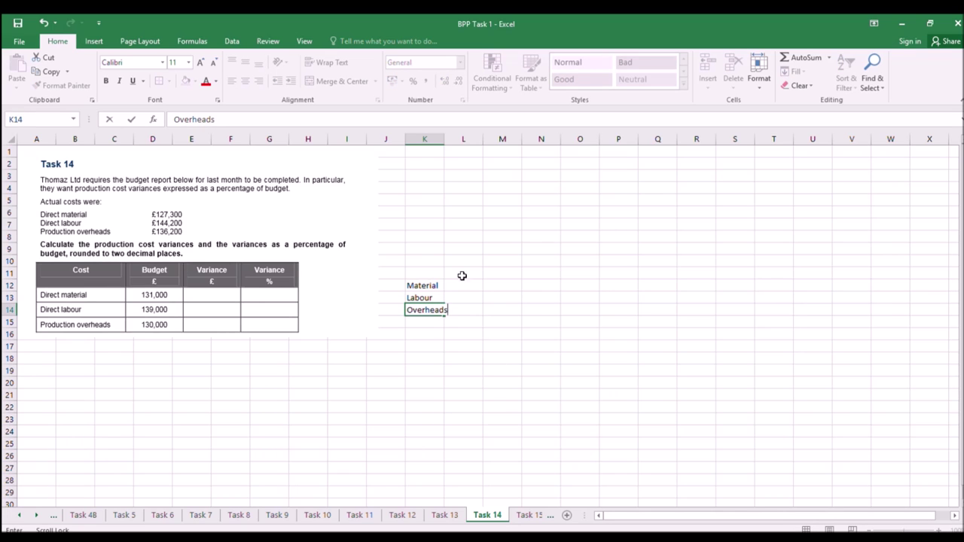
pyautogui.click(461, 276)
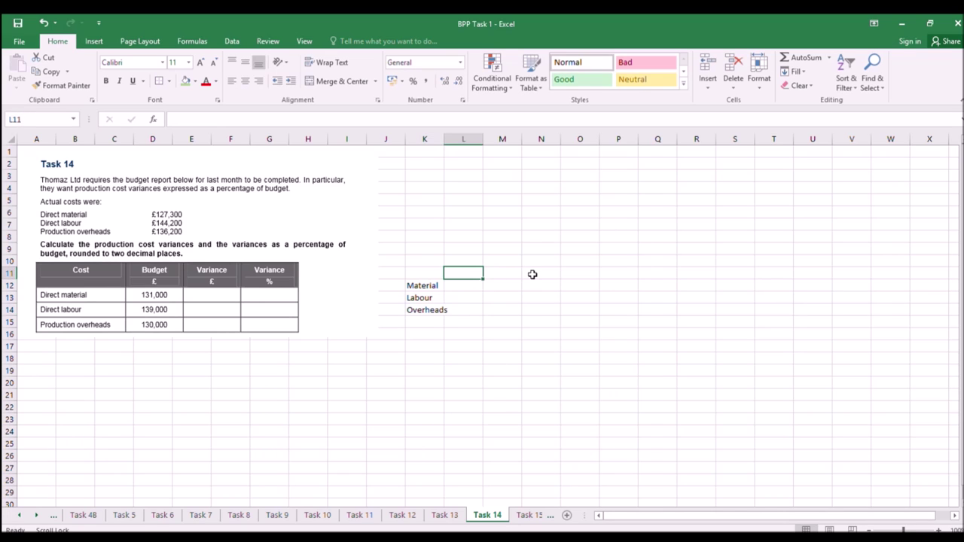
# Add a Budget heading in L11, then enter Material budget 131000 and actual 127300.
pyautogui.write('Budget')
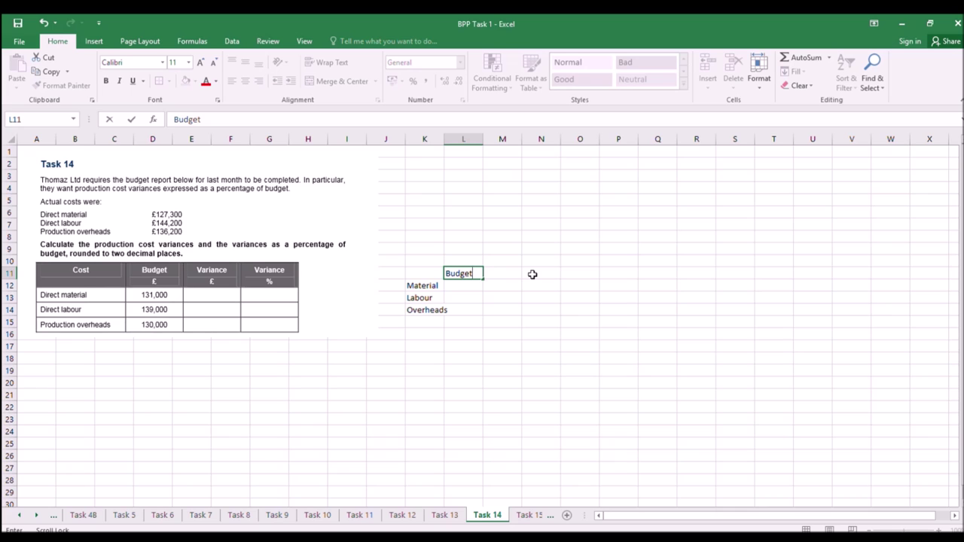
pyautogui.scroll(-1, 532, 274)
pyautogui.click(477, 277)
pyautogui.write('13100')
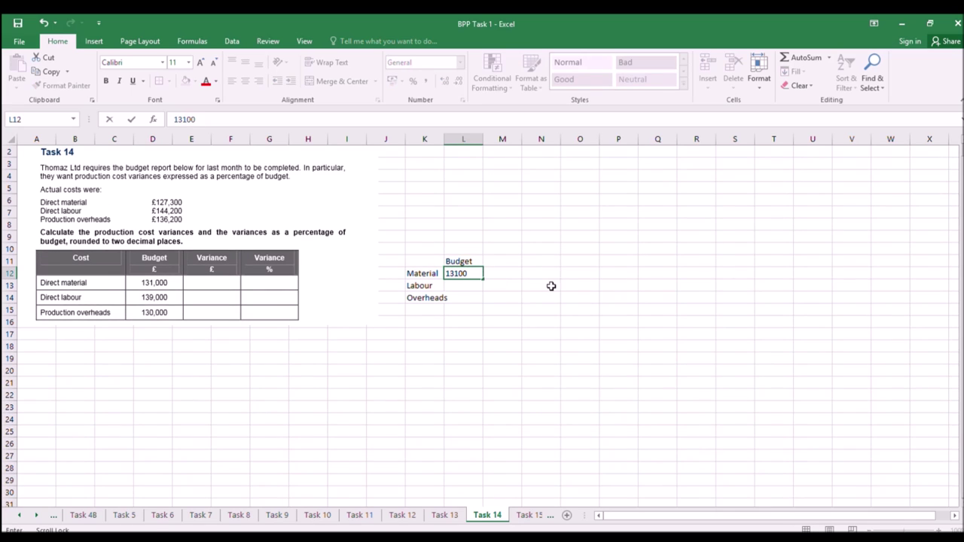
pyautogui.press('Return')
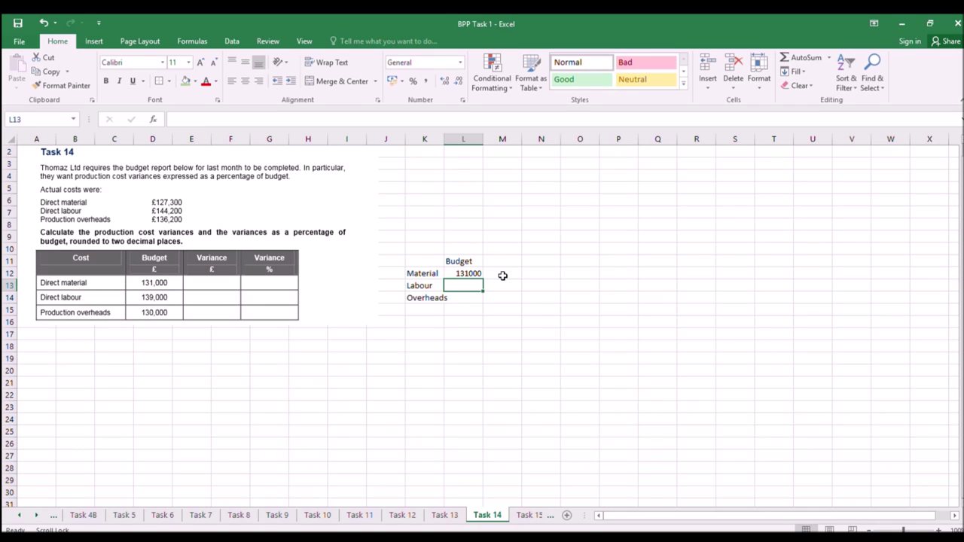
pyautogui.click(503, 275)
pyautogui.write('127300')
# Enter =L12-M12 in N12 for a 3700 variance and start O12's percentage formula.
pyautogui.click(540, 271)
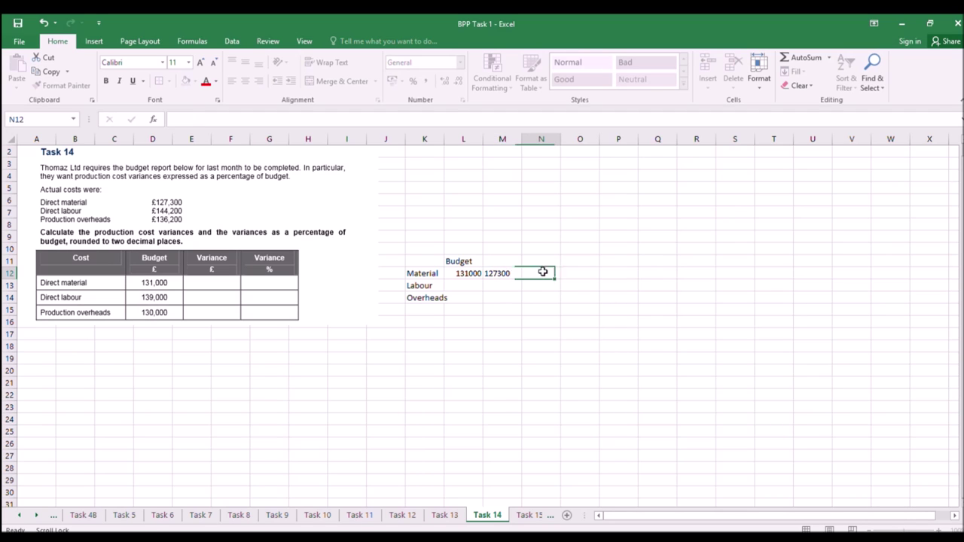
pyautogui.write('=')
pyautogui.click(480, 276)
pyautogui.write('-')
pyautogui.click(504, 272)
pyautogui.press('Return')
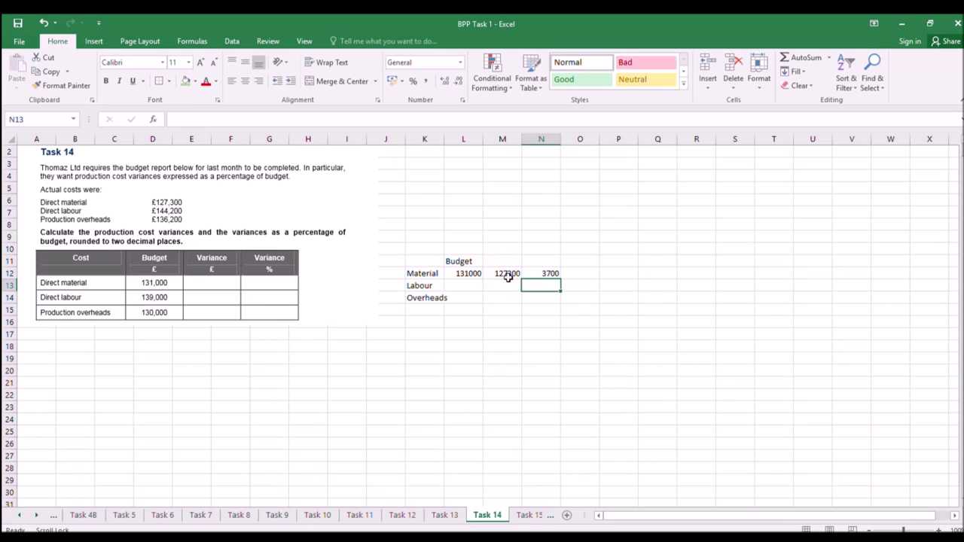
pyautogui.click(579, 276)
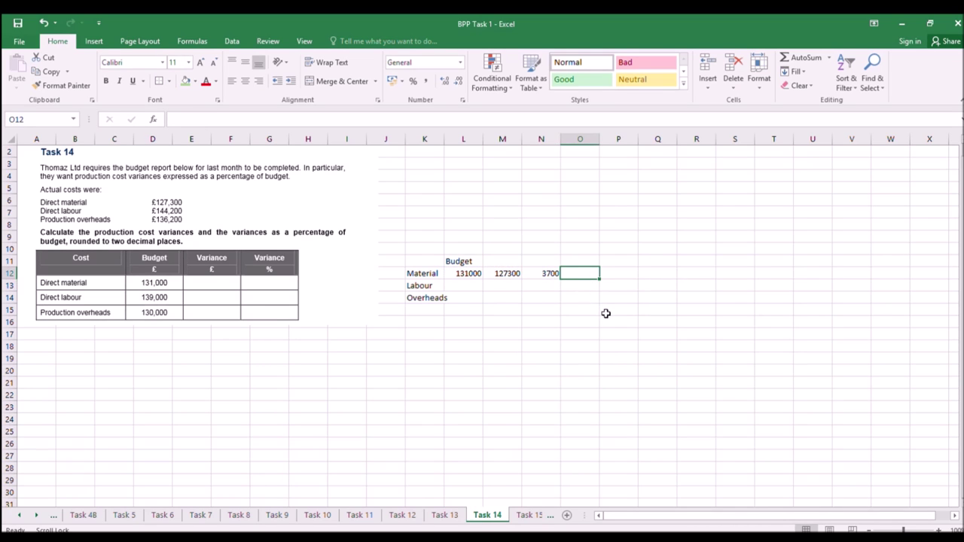
pyautogui.write('=')
pyautogui.click(549, 274)
# Complete O12 as N12/L12 and wrap it in a ROUND function.
pyautogui.write('/')
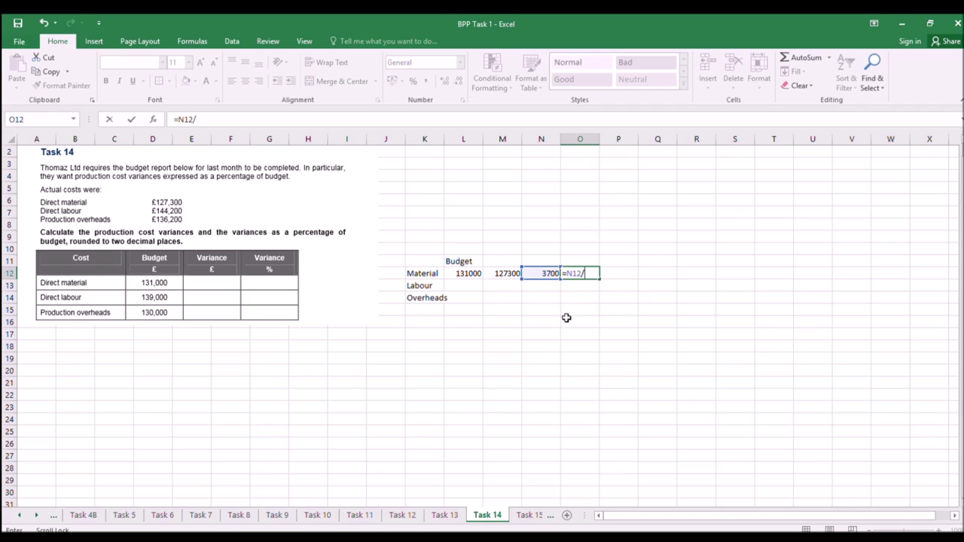
pyautogui.click(467, 271)
pyautogui.press('Return')
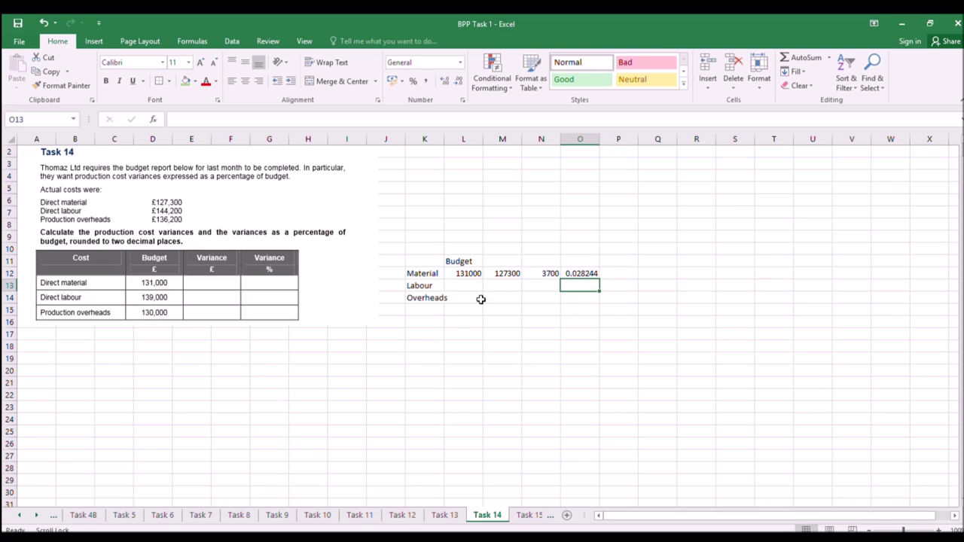
pyautogui.click(576, 274)
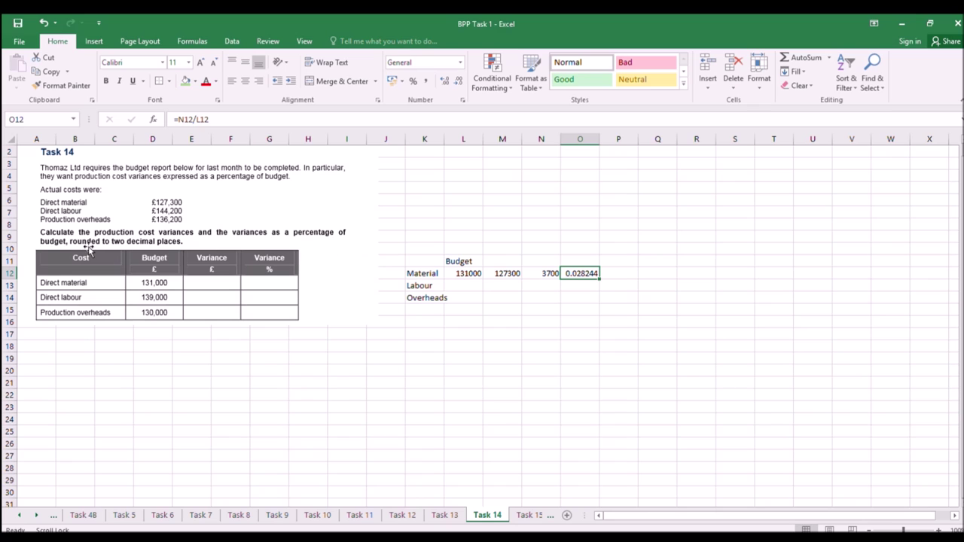
pyautogui.click(182, 121)
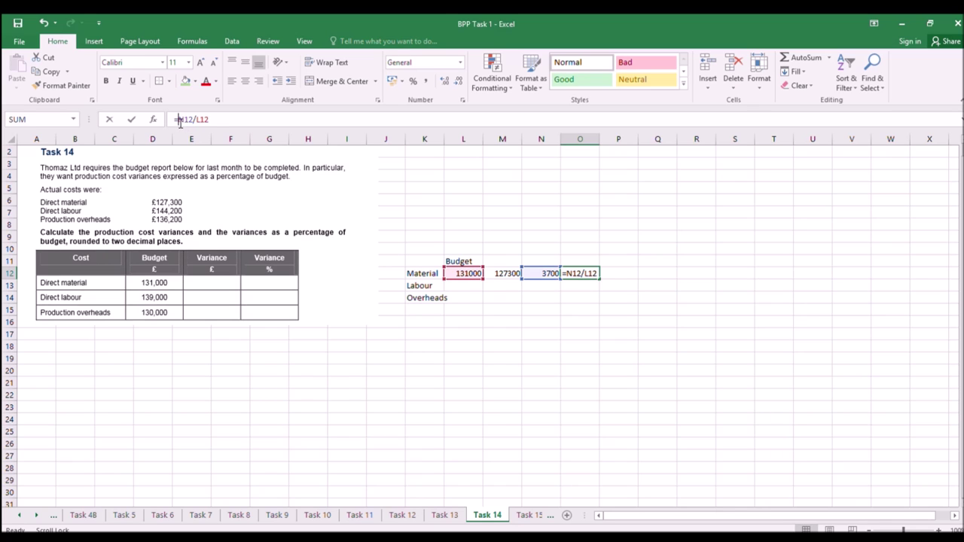
pyautogui.write('round')
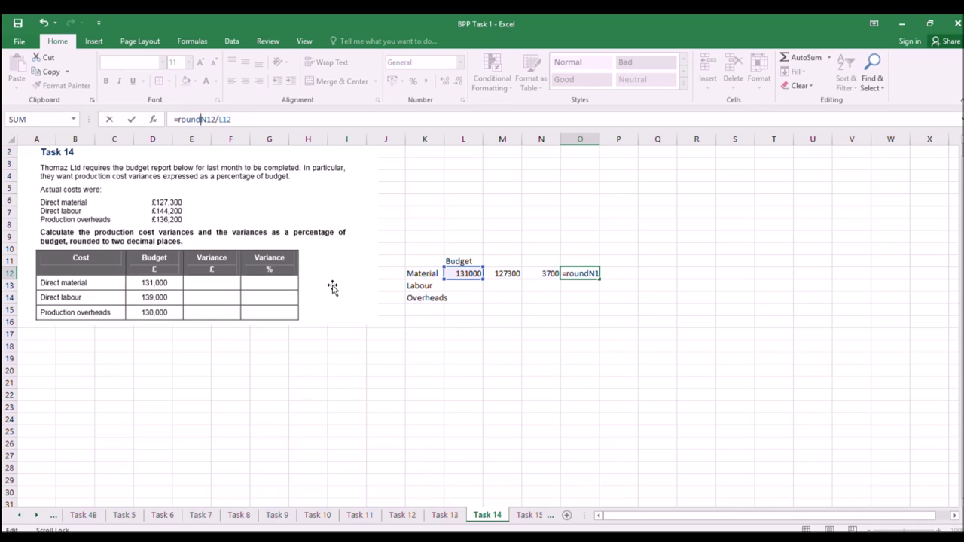
pyautogui.write('(')
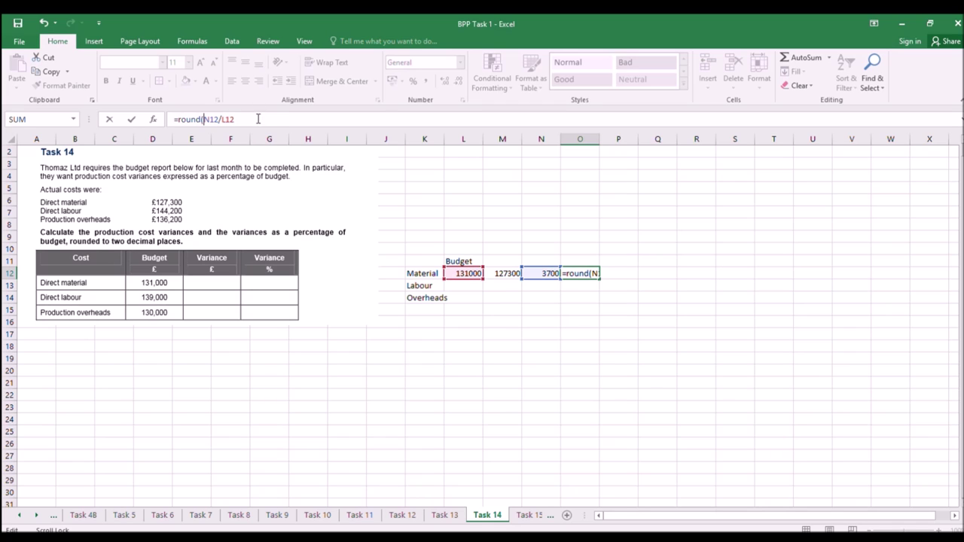
pyautogui.write(',2')
pyautogui.press('Return')
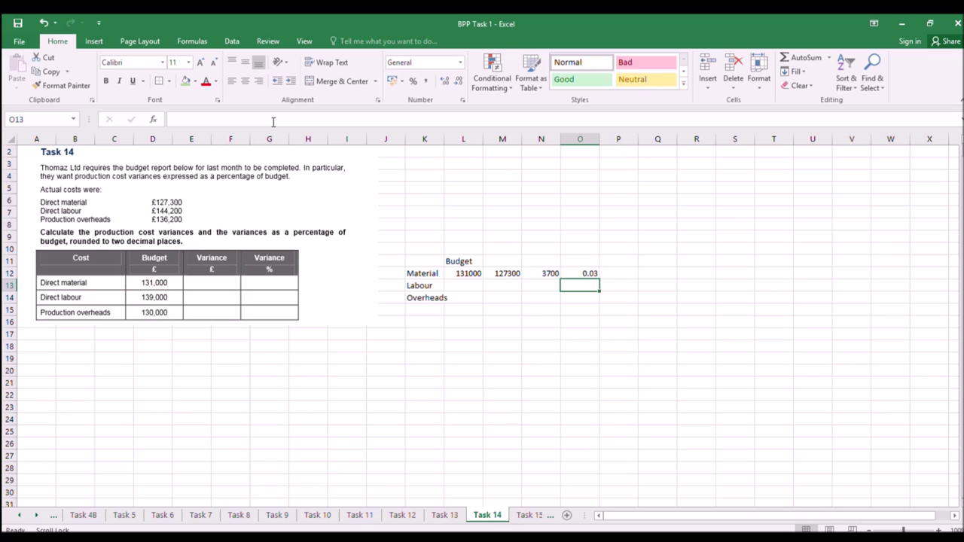
# Adjust the rounding digits until O12 reads =ROUND(N12/L12,4).
pyautogui.click(585, 273)
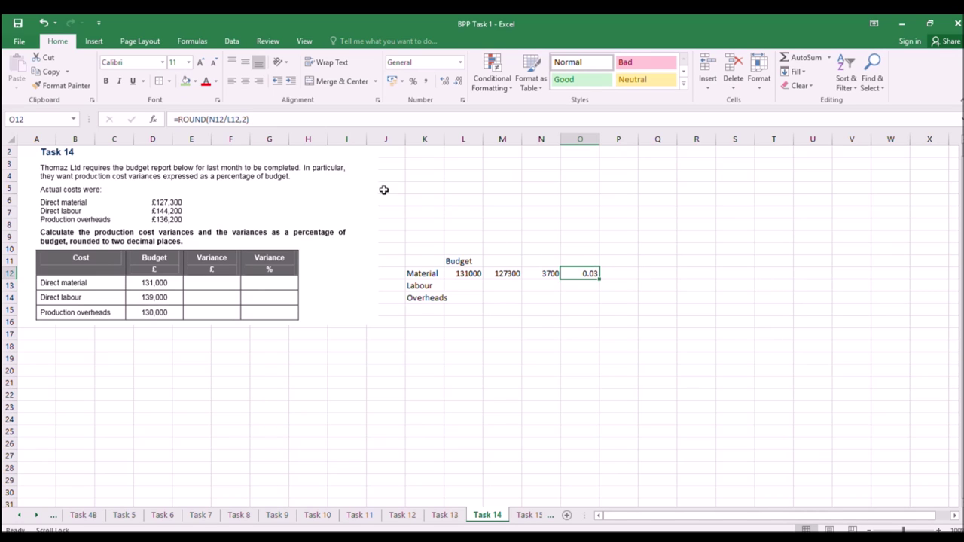
pyautogui.click(250, 120)
pyautogui.press('Return')
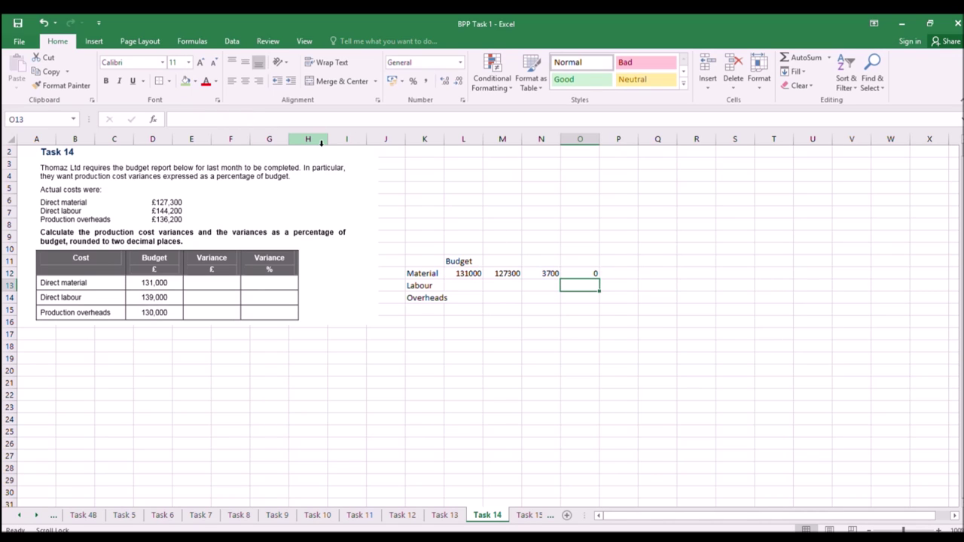
pyautogui.scroll(1, 321, 143)
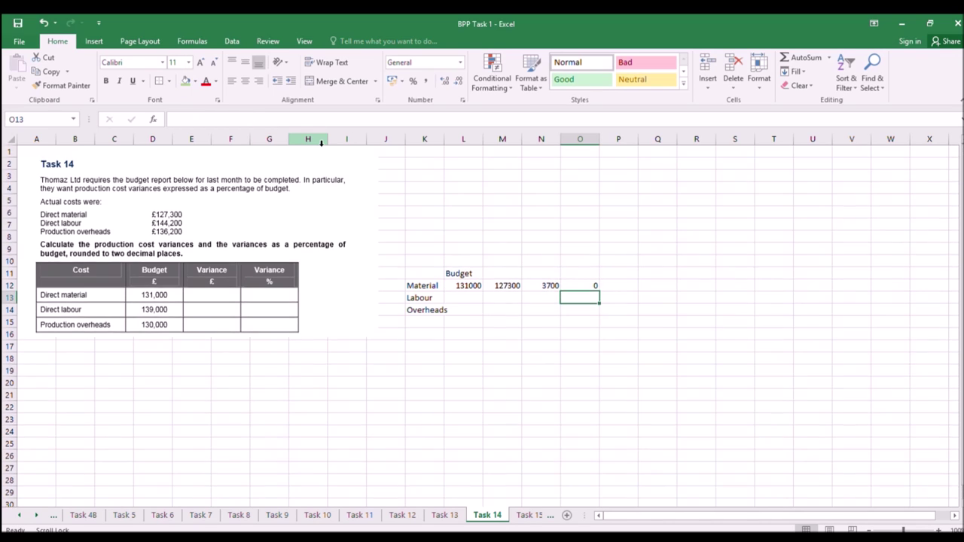
pyautogui.click(580, 284)
pyautogui.click(251, 119)
pyautogui.press('BackSpace')
pyautogui.write('3')
pyautogui.press('Return')
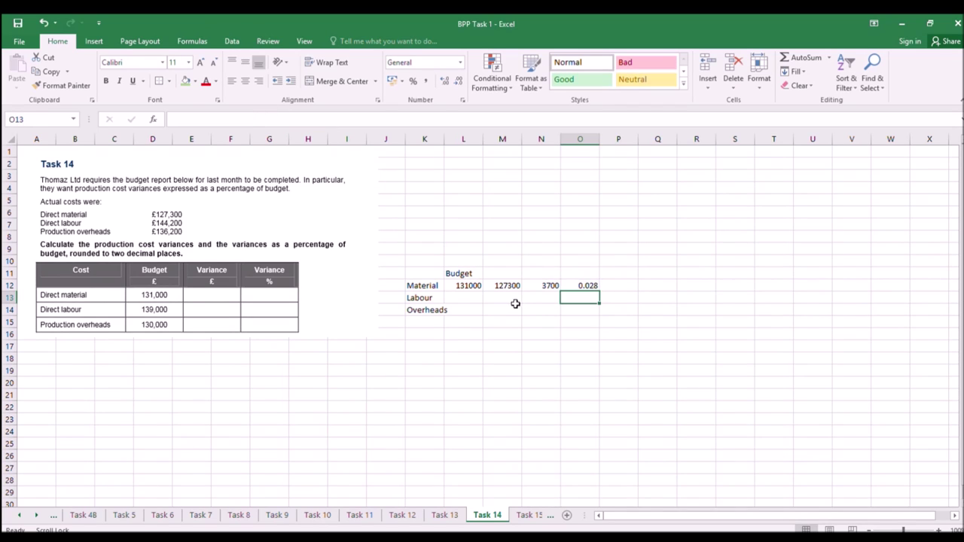
pyautogui.click(582, 285)
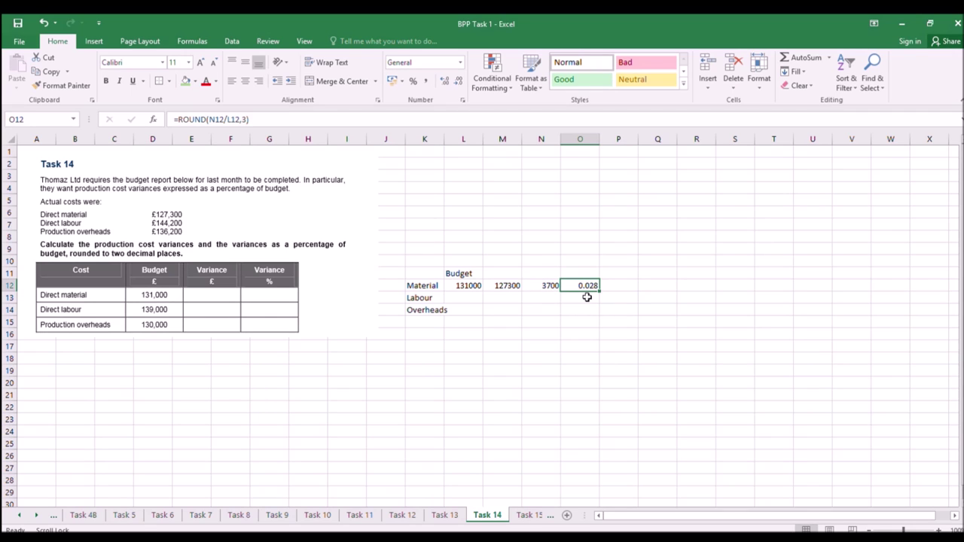
pyautogui.click(245, 120)
pyautogui.press('BackSpace')
pyautogui.write('4')
pyautogui.press('Return')
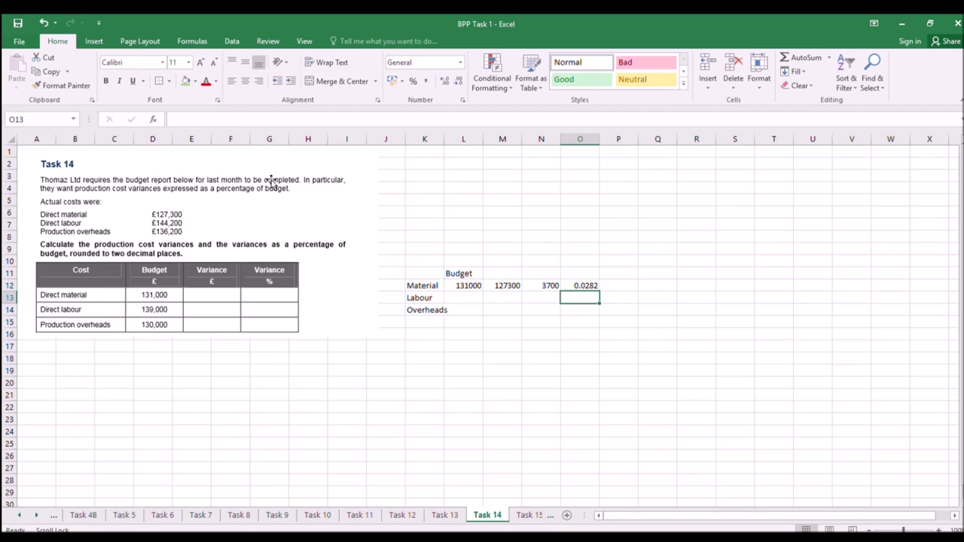
# Format O12 as a percentage so it shows 2.82%.
pyautogui.click(565, 283)
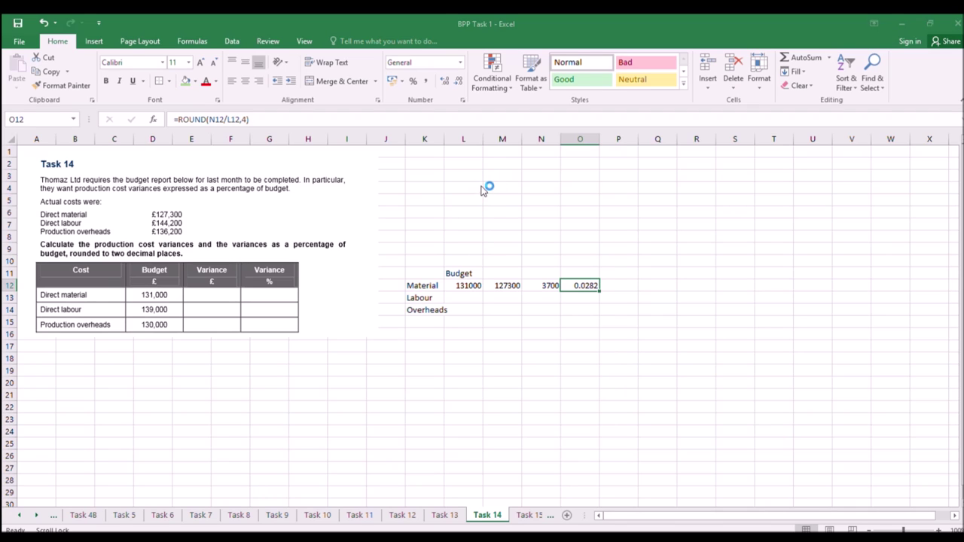
pyautogui.click(672, 356)
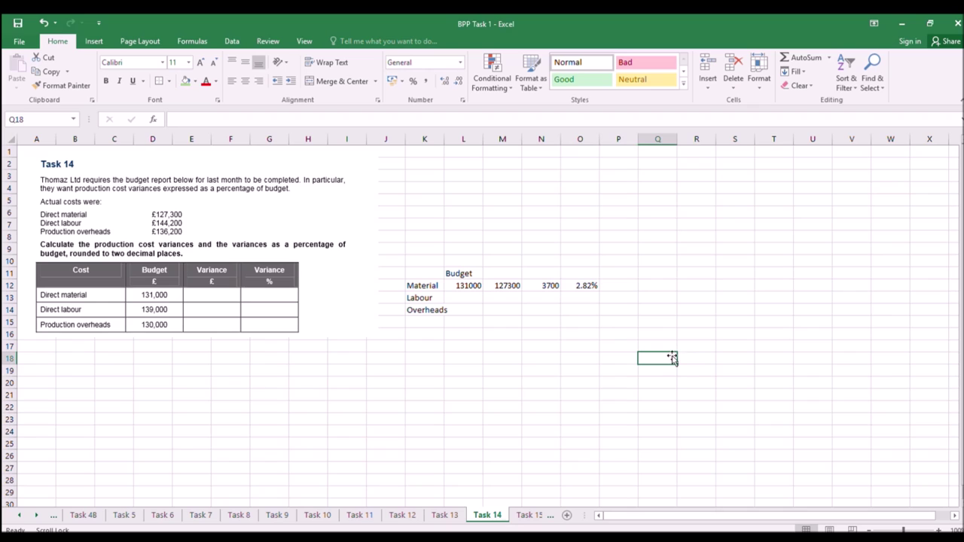
pyautogui.click(582, 293)
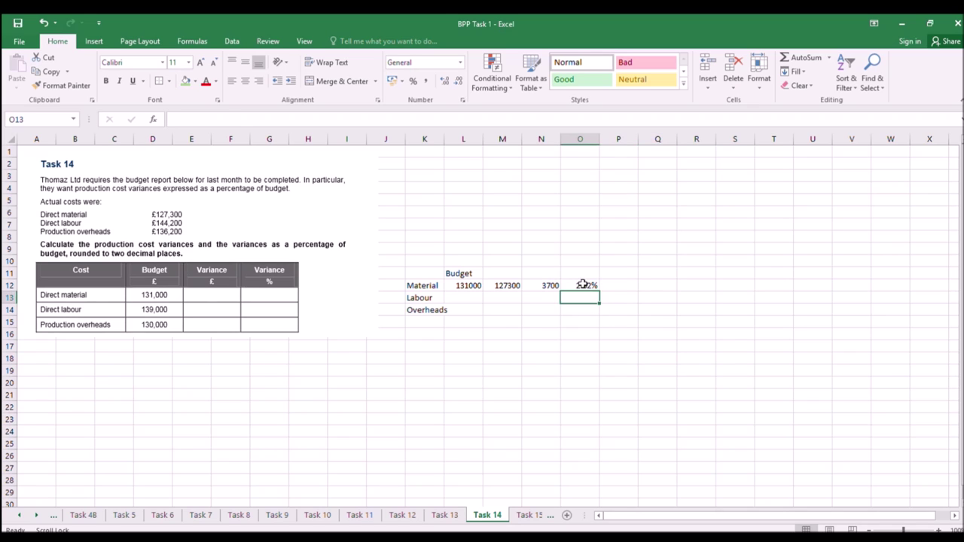
pyautogui.click(582, 283)
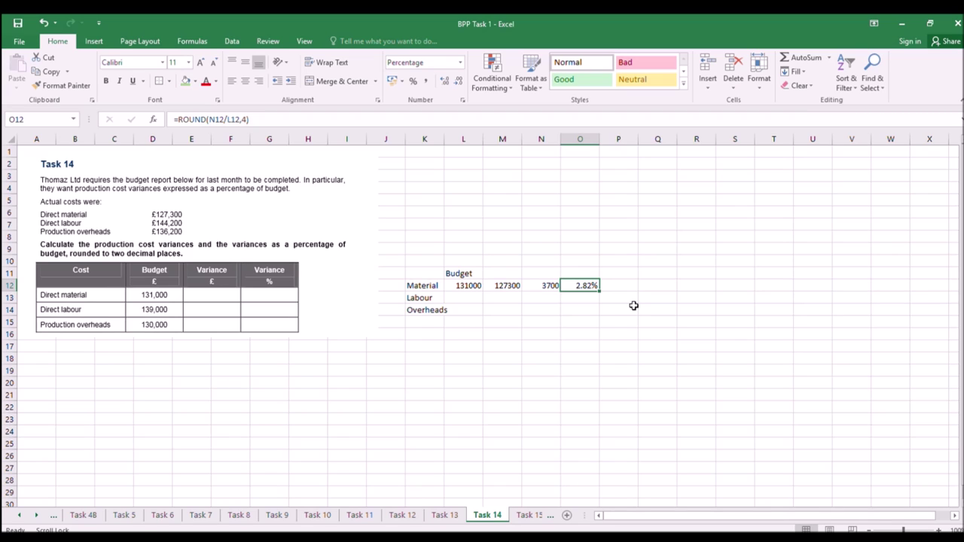
pyautogui.press('Return')
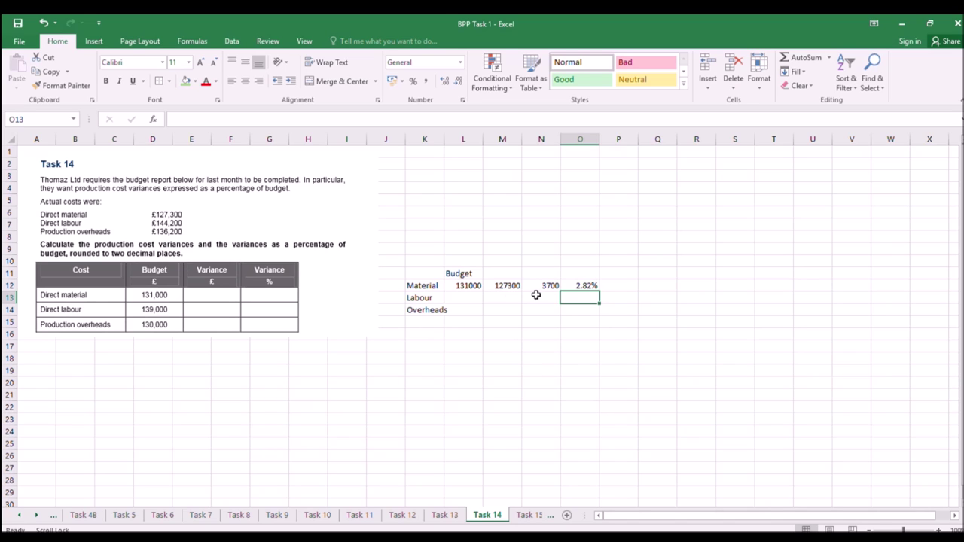
# Enter the Labour budget 139000 in L13 and actual 144200 in M13.
pyautogui.click(466, 298)
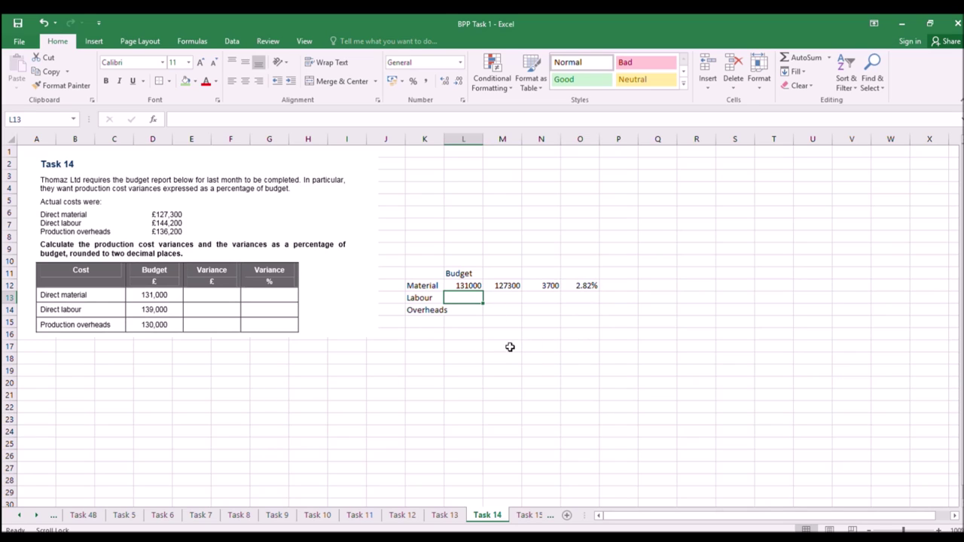
pyautogui.write('139000')
pyautogui.press('Return')
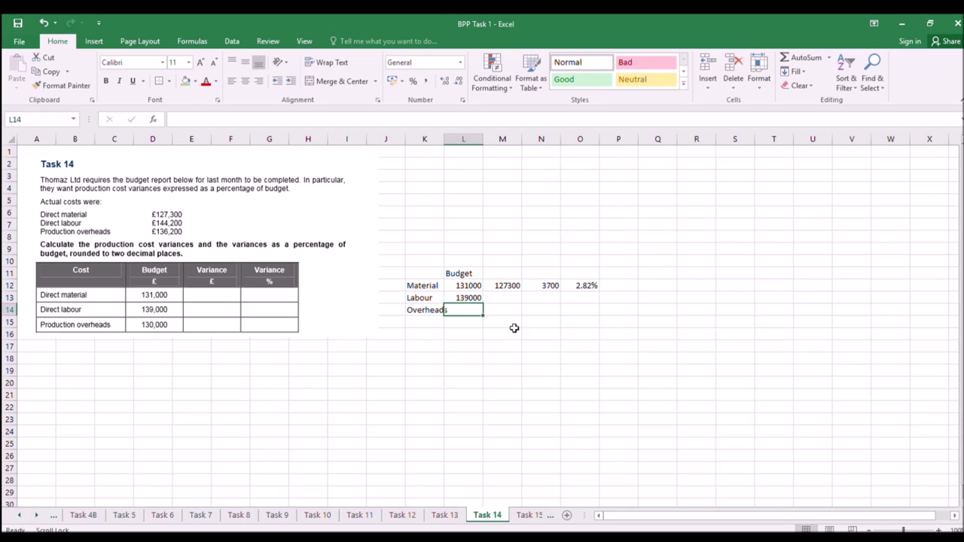
pyautogui.click(515, 299)
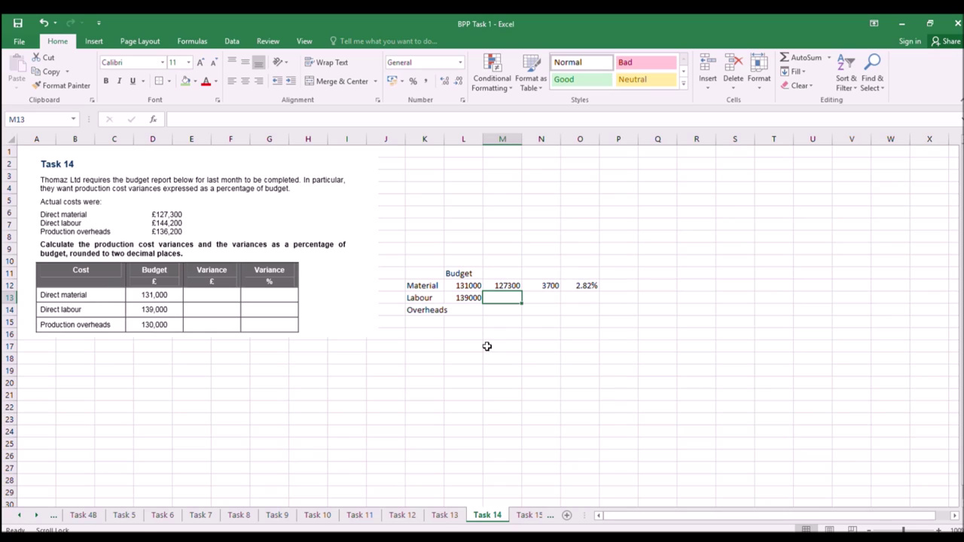
pyautogui.write('44')
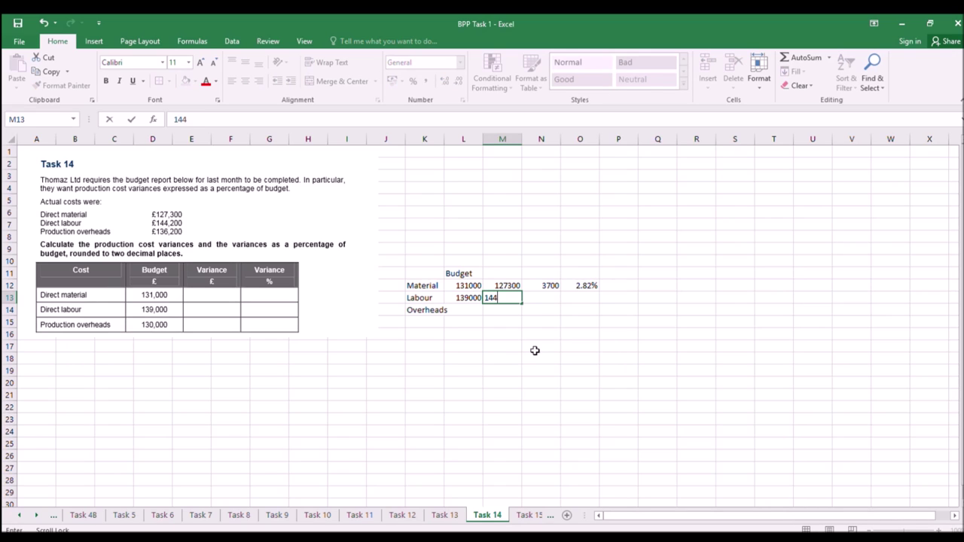
pyautogui.write('200')
pyautogui.press('Return')
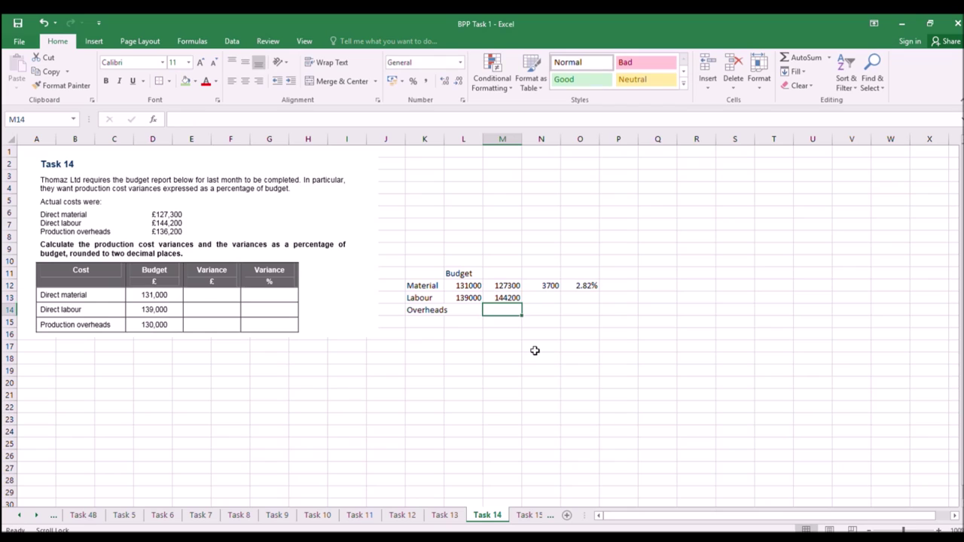
# Copy the variance formula to N13 and negate it as =-(L13-M13), giving 5200.
pyautogui.click(553, 286)
pyautogui.moveTo(561, 291)
pyautogui.mouseDown()
pyautogui.moveTo(562, 308)
pyautogui.moveTo(550, 299)
pyautogui.mouseUp()
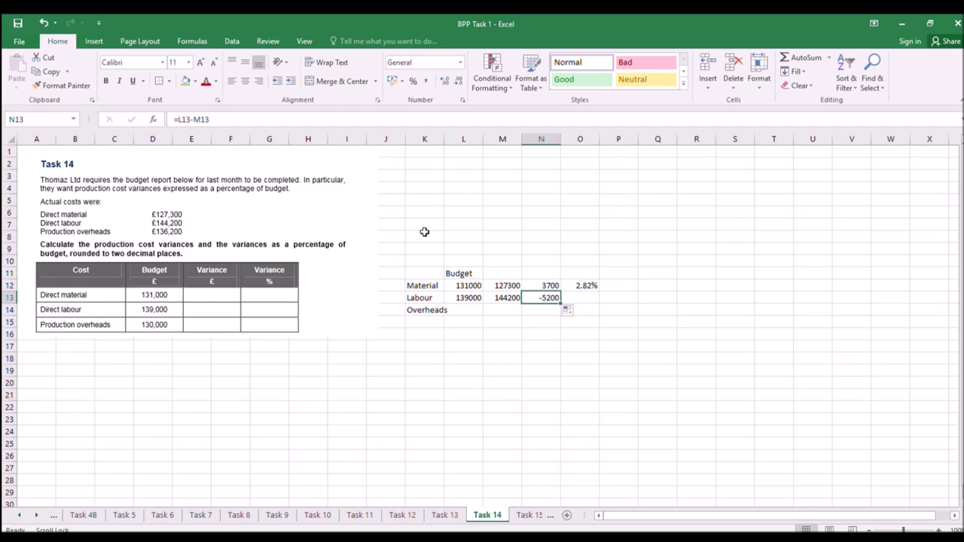
pyautogui.click(179, 121)
pyautogui.write('-(')
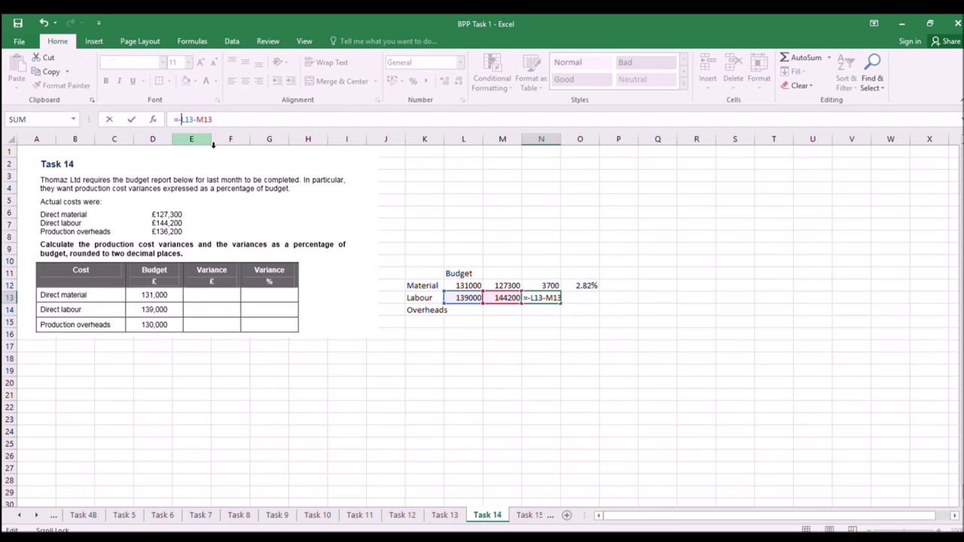
pyautogui.click(238, 120)
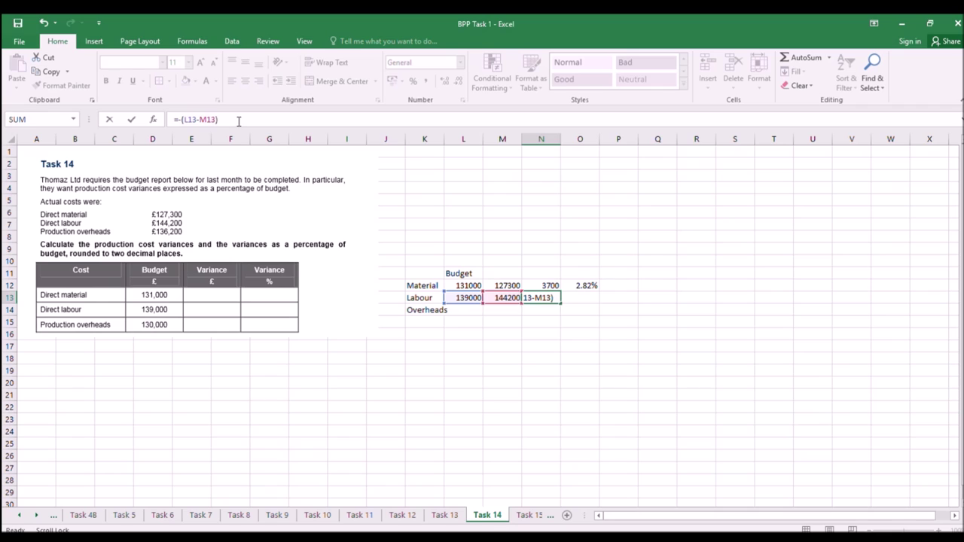
pyautogui.write(')')
pyautogui.press('Return')
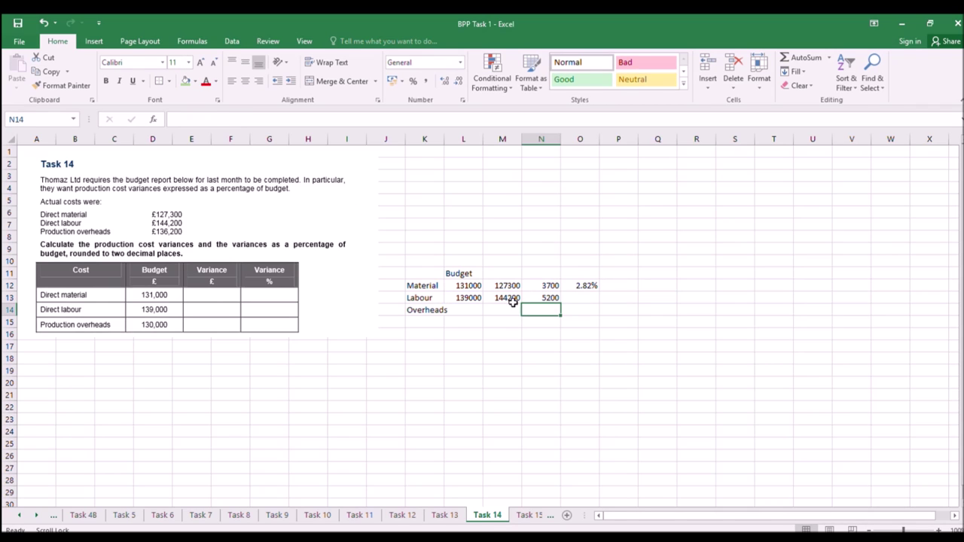
pyautogui.click(538, 299)
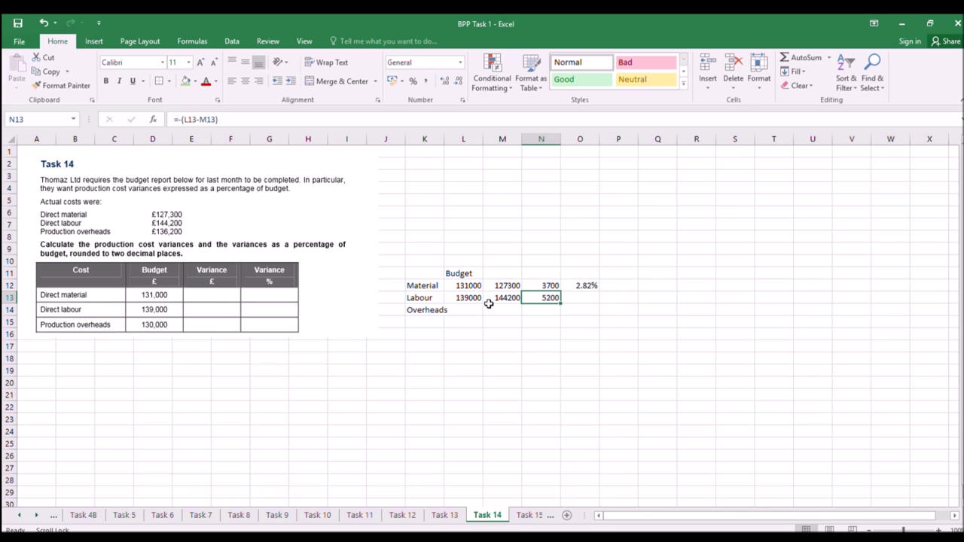
# Fill the percentage formula down to row 14 for 3.74%, clearing O14's #DIV/0!
pyautogui.click(587, 286)
pyautogui.moveTo(598, 291); pyautogui.dragTo(589, 315)
pyautogui.click(581, 310)
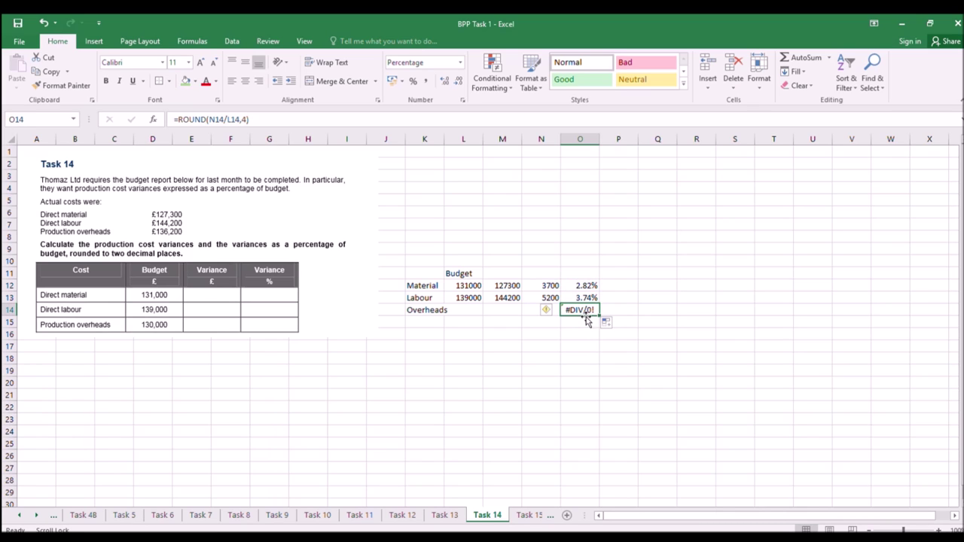
pyautogui.press('Delete')
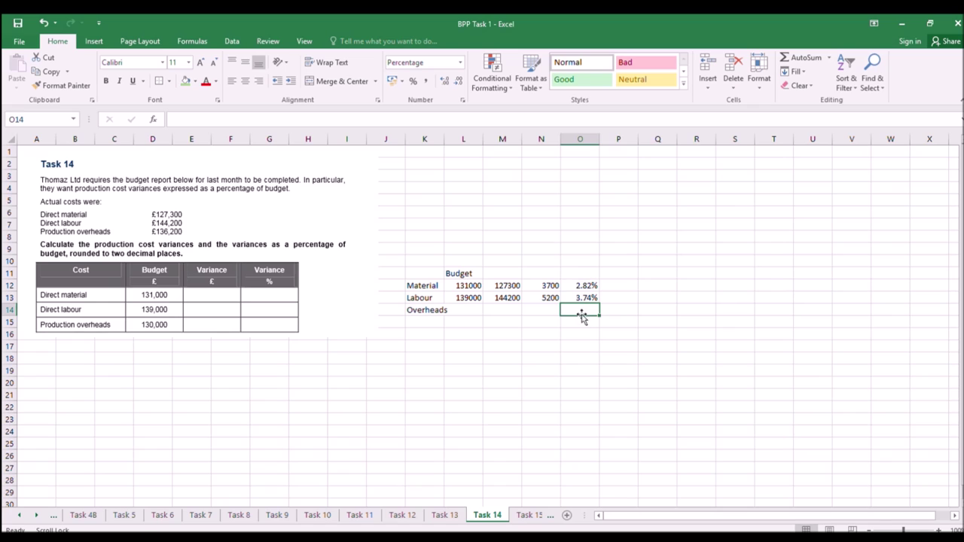
# Enter the Overhead budget 130000 in L14 and actual 136200 in M14.
pyautogui.click(467, 309)
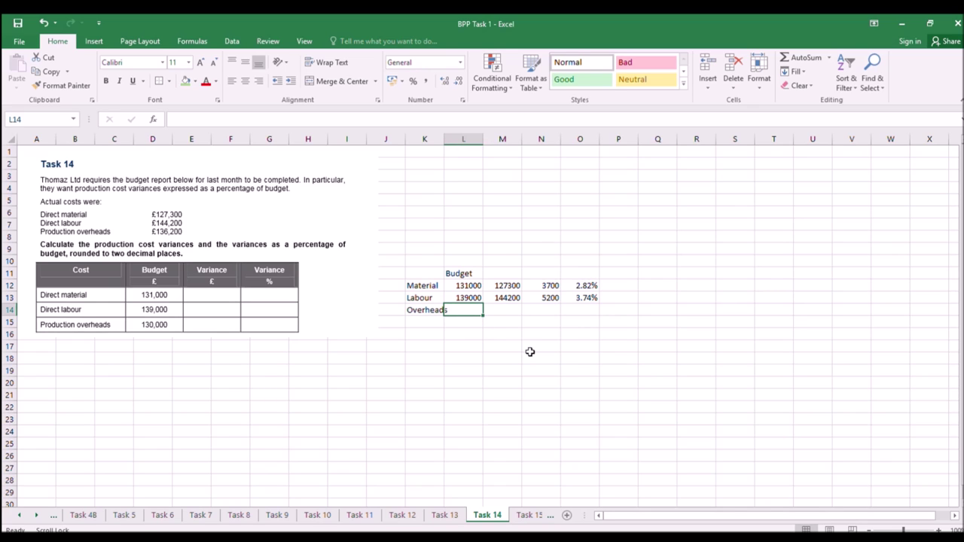
pyautogui.write('130000')
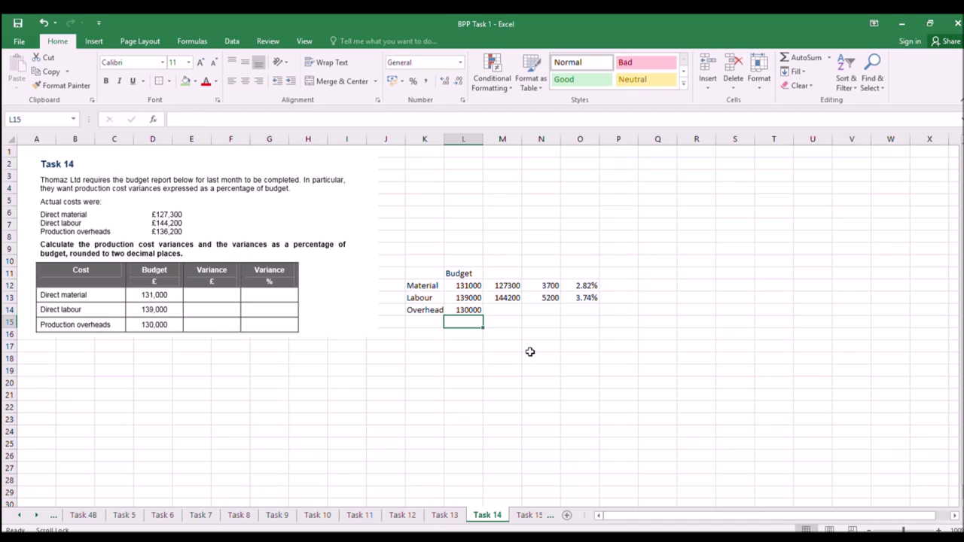
pyautogui.click(507, 309)
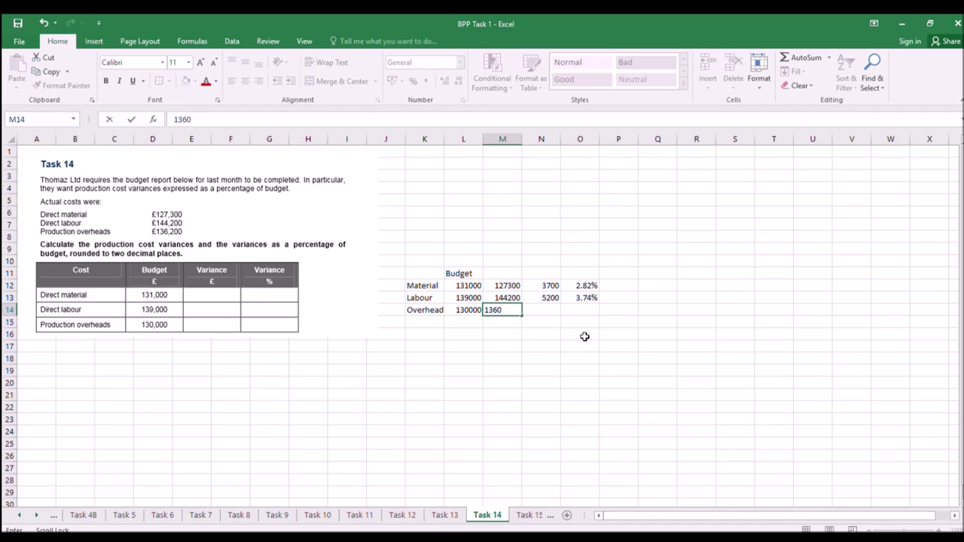
pyautogui.write('136200')
pyautogui.click(563, 444)
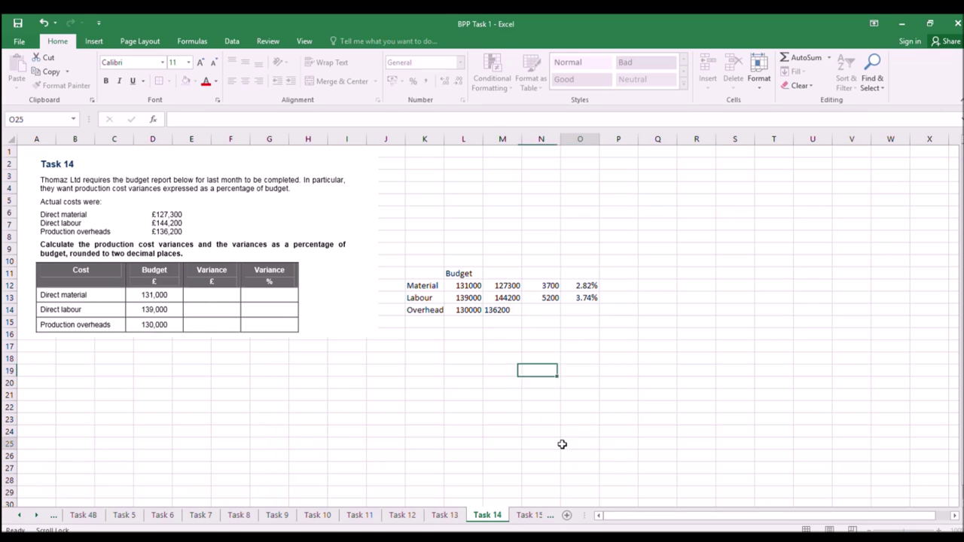
# Enter =M14-L14 in N14 for an Overhead variance of 6200.
pyautogui.click(544, 322)
pyautogui.click(547, 307)
pyautogui.write('=')
pyautogui.click(511, 310)
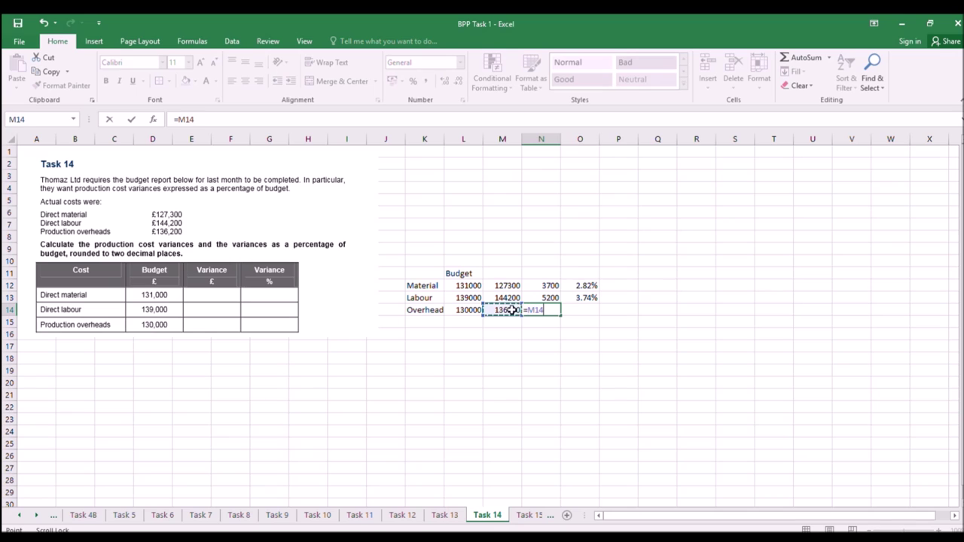
pyautogui.write('-')
pyautogui.click(461, 308)
pyautogui.press('Return')
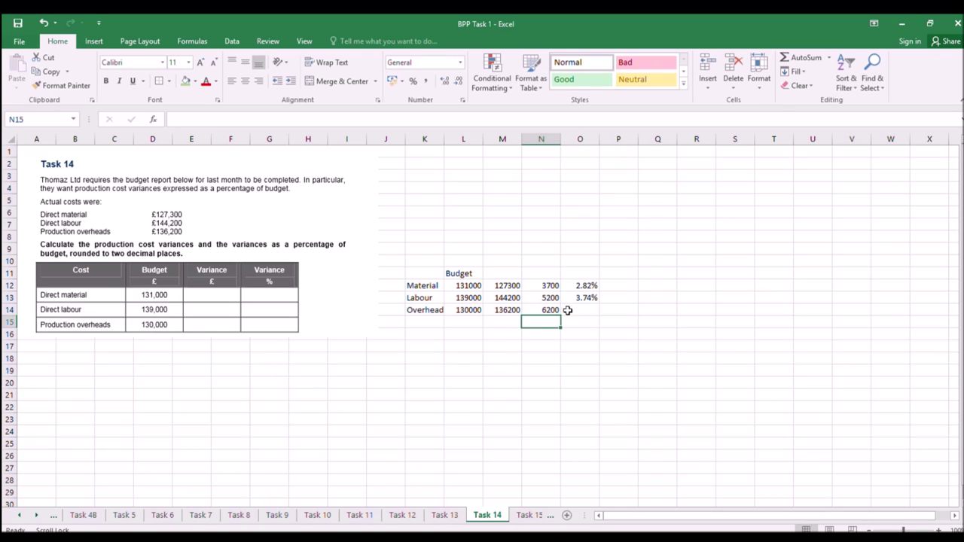
# Fill O13's ROUND percentage formula into O14, showing 4.77%.
pyautogui.click(592, 310)
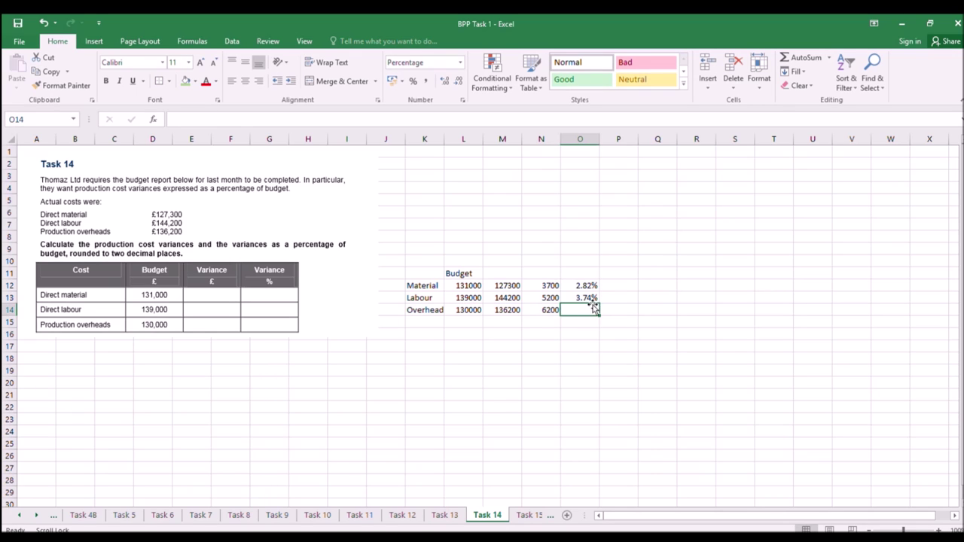
pyautogui.click(593, 300)
pyautogui.moveTo(600, 304); pyautogui.dragTo(598, 316)
pyautogui.click(570, 332)
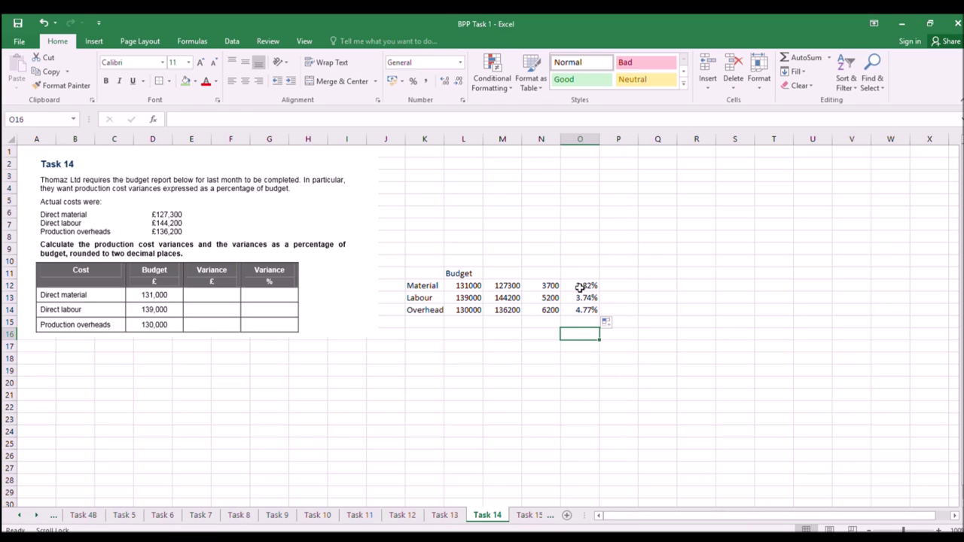
pyautogui.moveTo(578, 285); pyautogui.dragTo(584, 308)
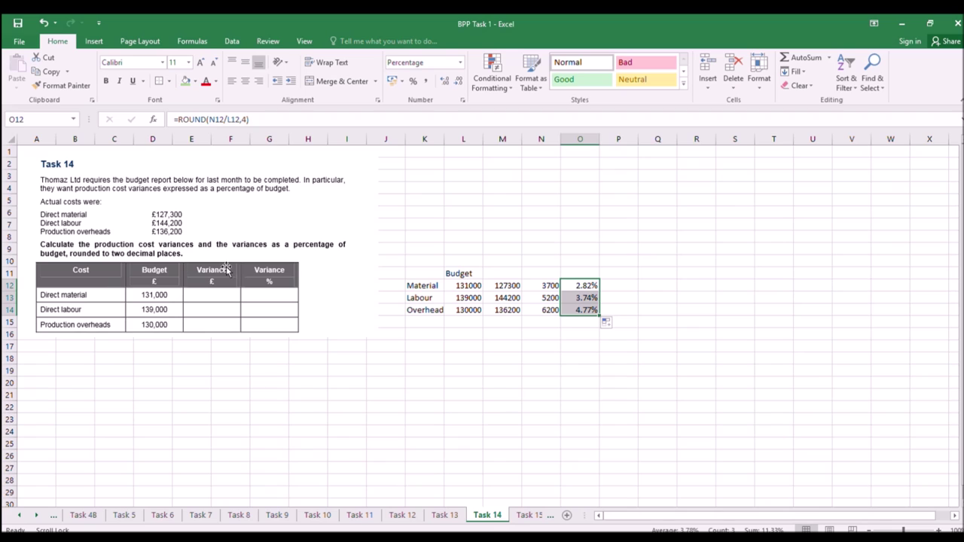
# Review the N-column variances and enter =L12-M12 in P12 for 3700.
pyautogui.click(549, 286)
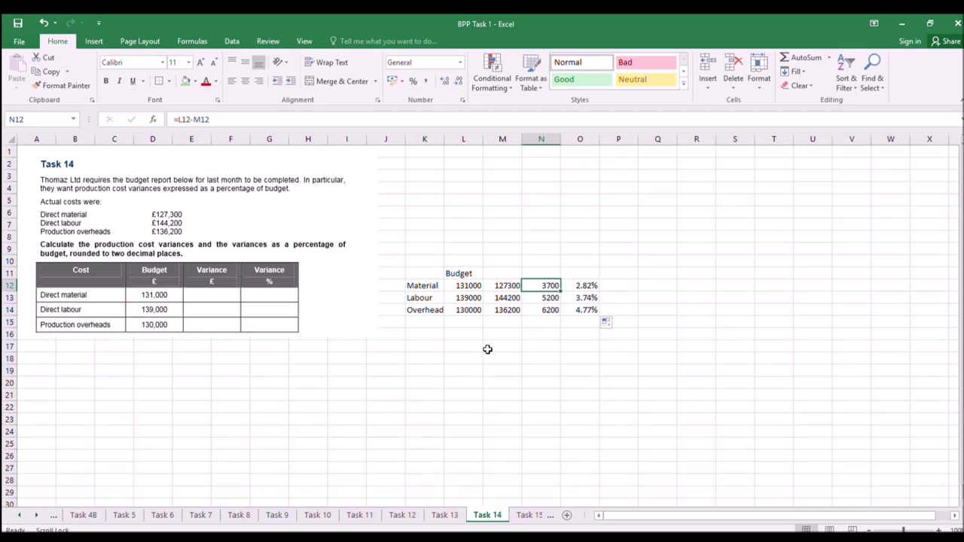
pyautogui.moveTo(538, 300); pyautogui.dragTo(539, 323)
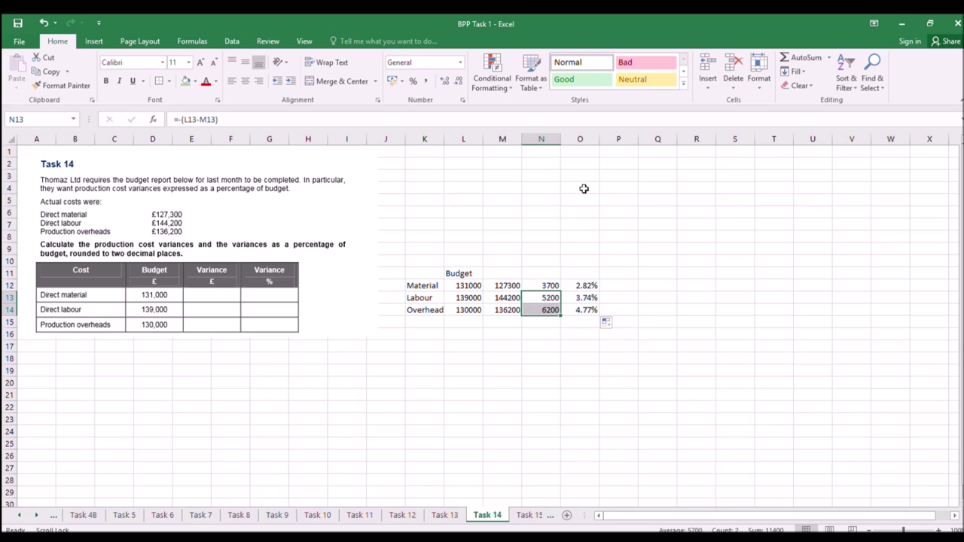
pyautogui.click(618, 285)
pyautogui.write('=')
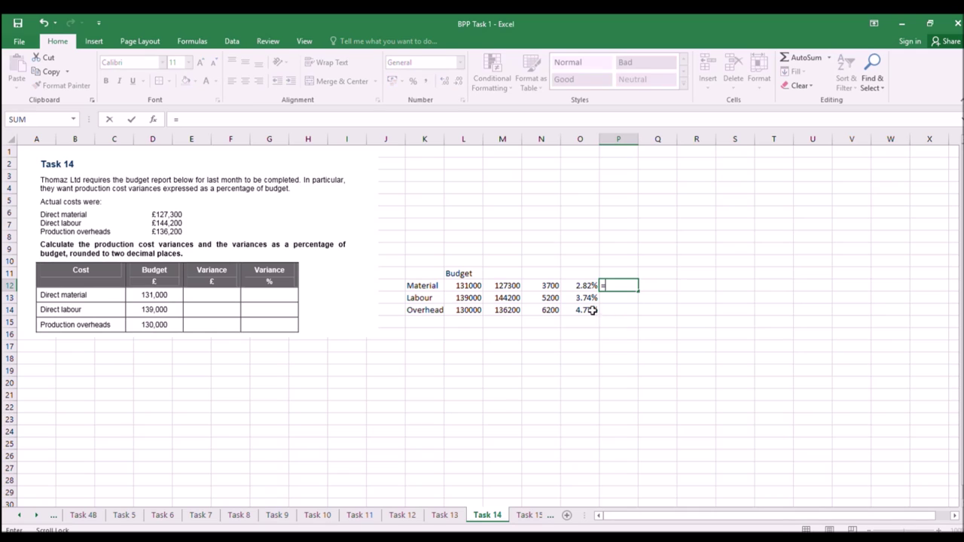
pyautogui.click(468, 285)
pyautogui.write('-')
pyautogui.click(506, 285)
pyautogui.press('Return')
# Fill P12 down to P14 (3700, -5200, -6200) and move to the Task 15 sheet.
pyautogui.click(631, 285)
pyautogui.moveTo(638, 292); pyautogui.dragTo(630, 331)
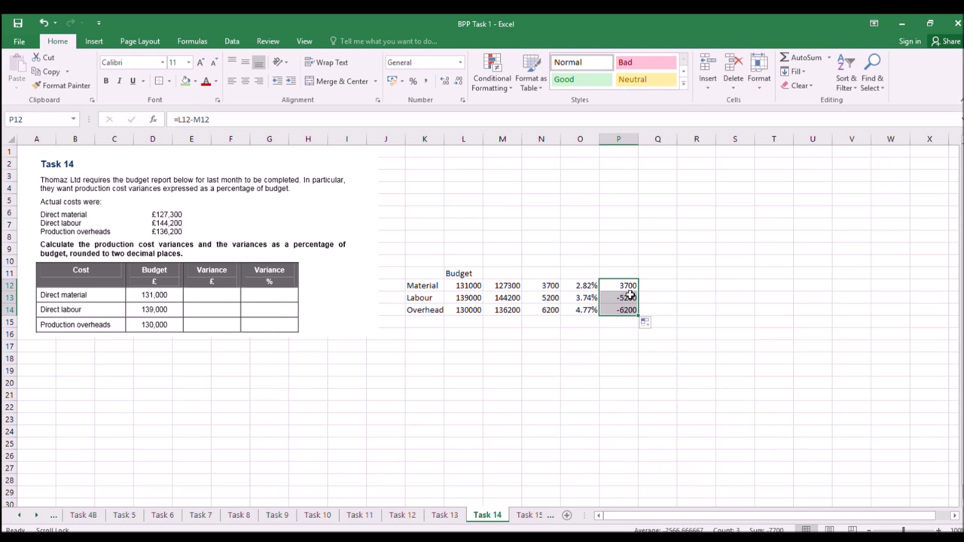
pyautogui.click(530, 515)
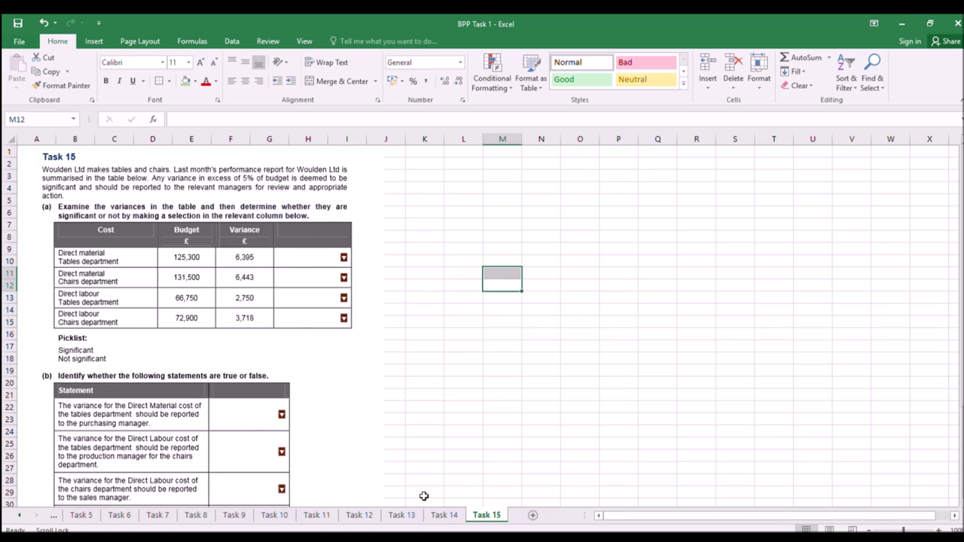
pyautogui.click(440, 515)
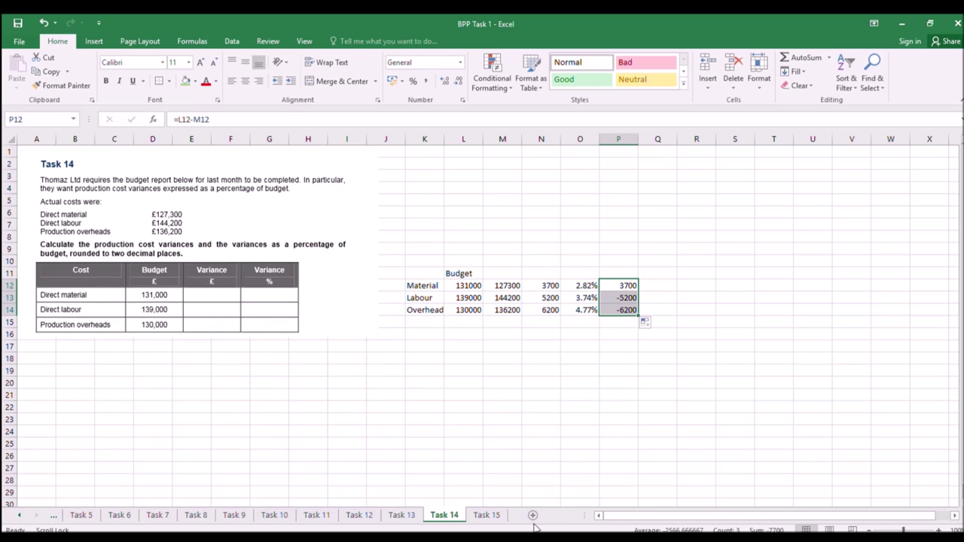
pyautogui.click(487, 515)
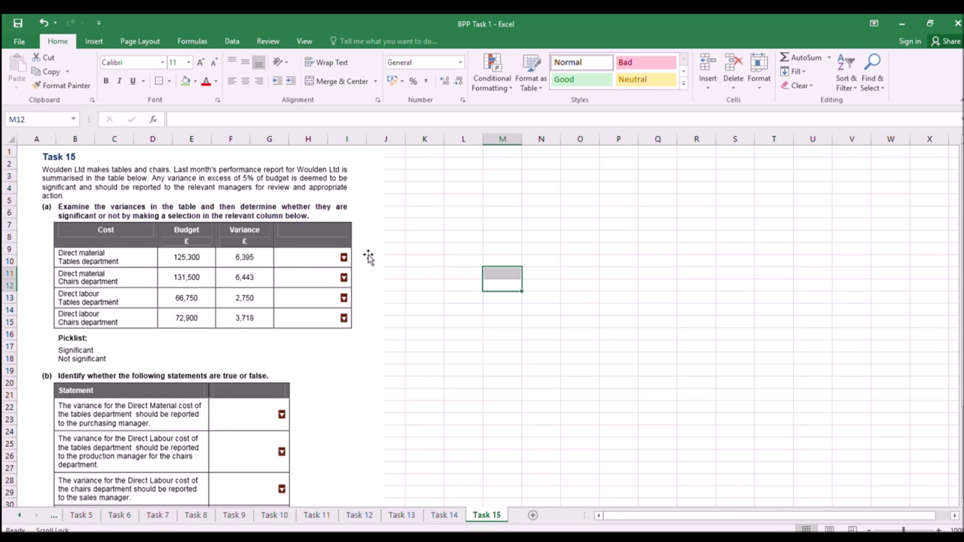
# Enter =6395/125300 in K10 and format it as a percentage so it shows 5.10%.
pyautogui.click(425, 260)
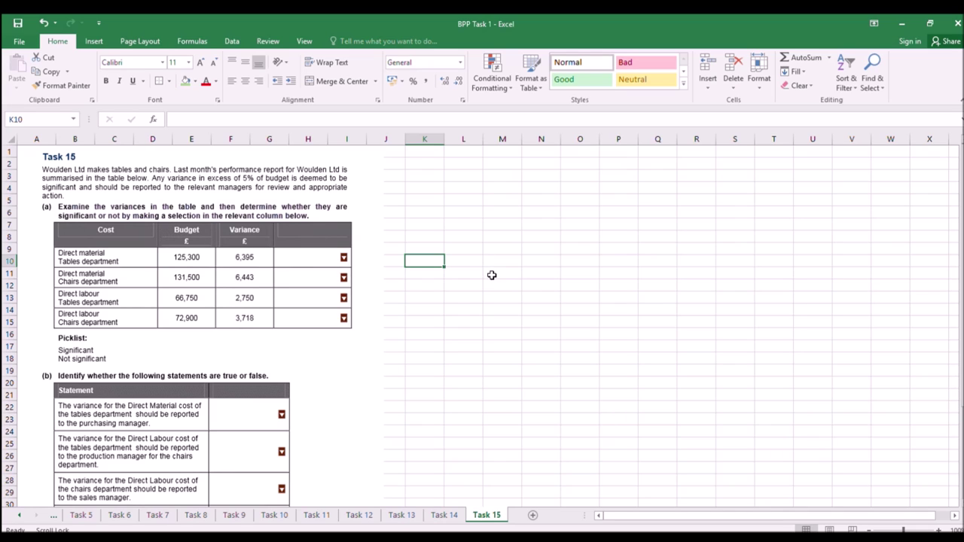
pyautogui.write('=')
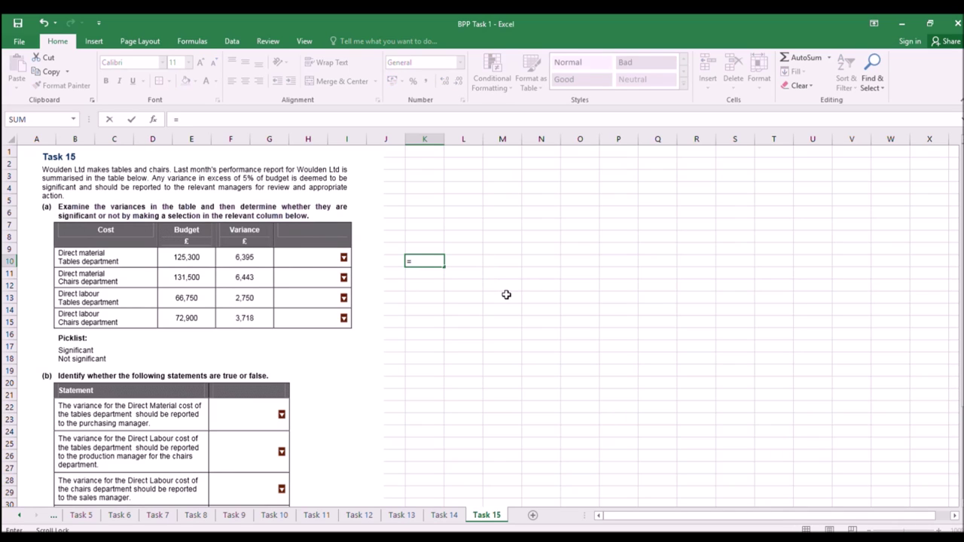
pyautogui.write('6395/125300')
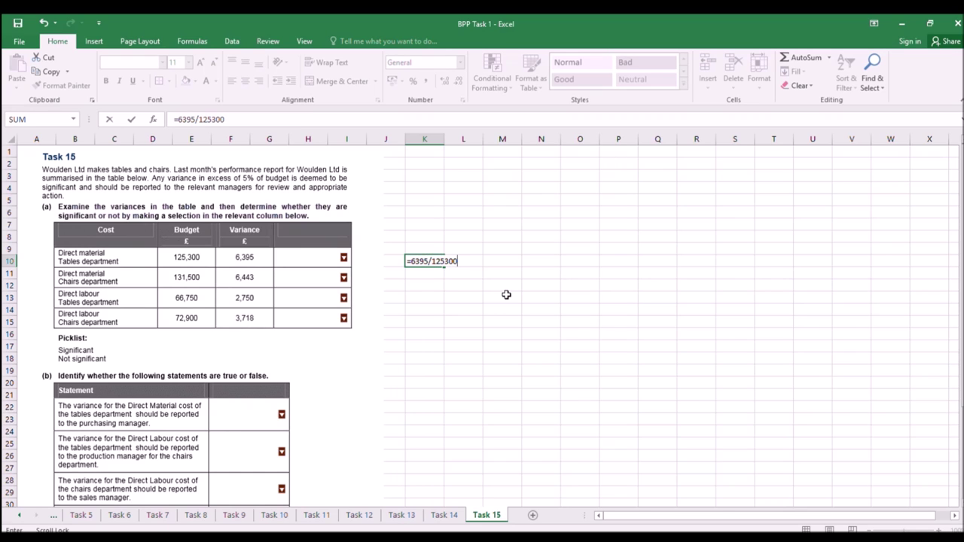
pyautogui.press('Return')
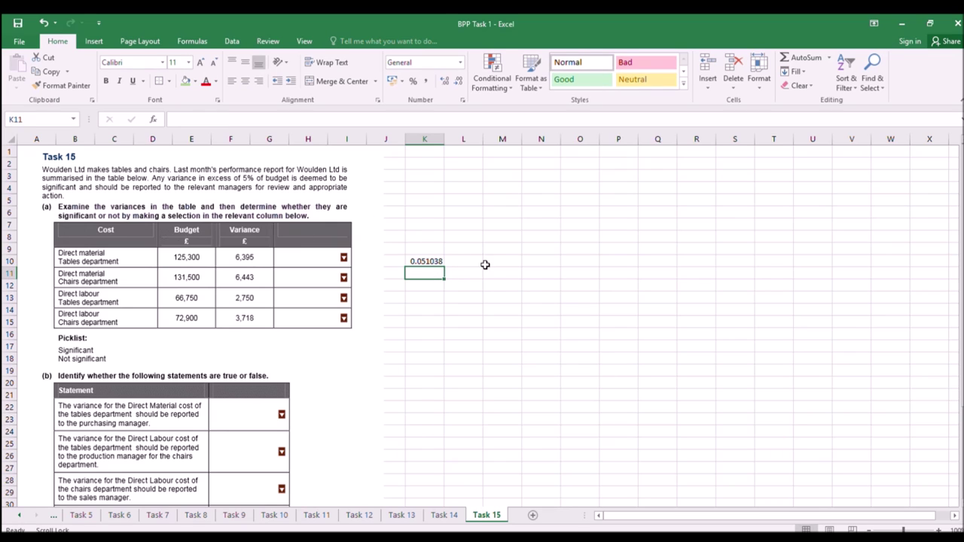
pyautogui.click(460, 260)
pyautogui.click(416, 261)
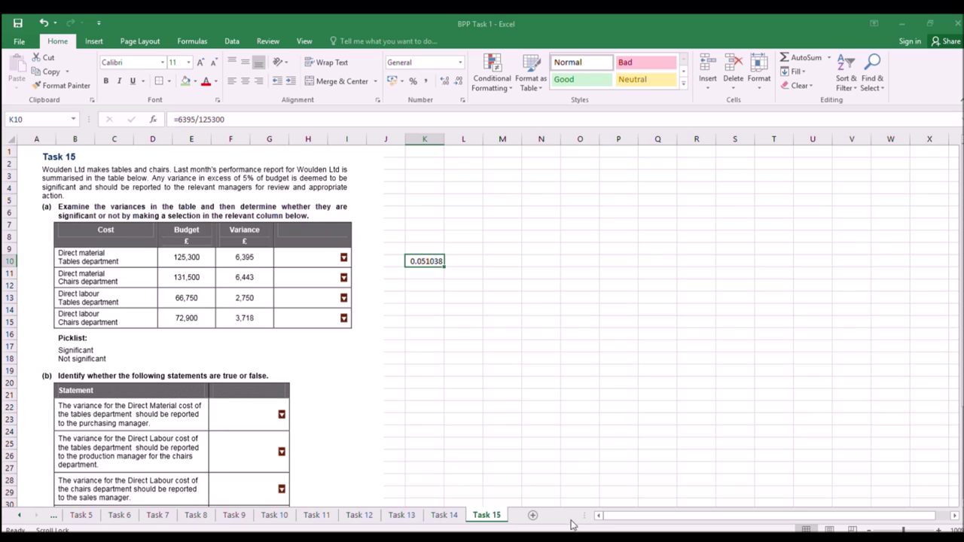
pyautogui.hotkey('ctrl', 'shift', '5')
# Label the K10 variance 'Significant' in L10.
pyautogui.click(466, 261)
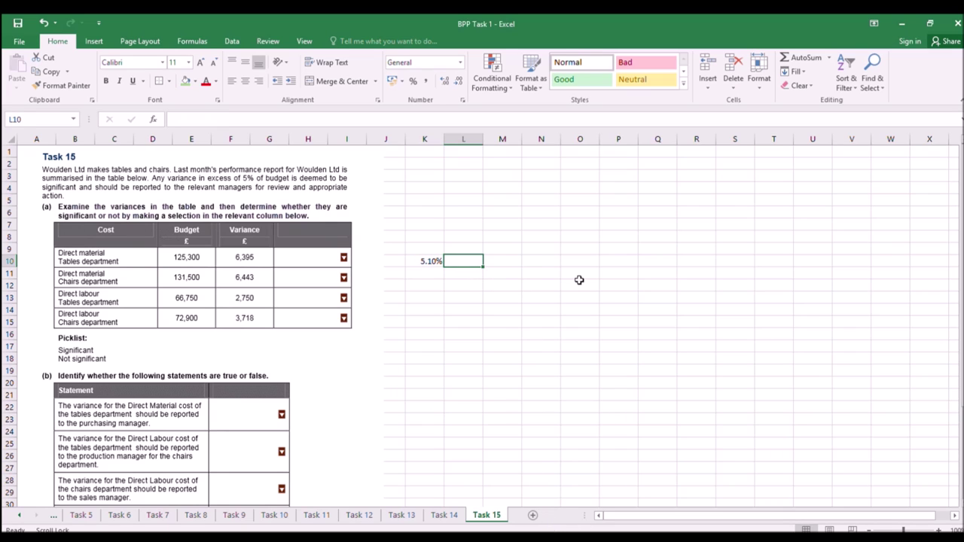
pyautogui.write('Si')
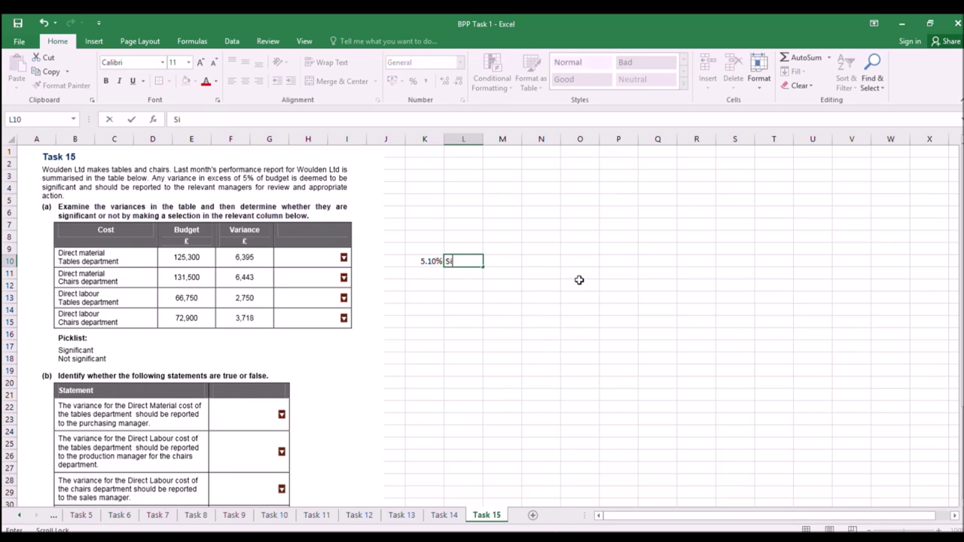
pyautogui.write('gnificantcant')
pyautogui.press('Return')
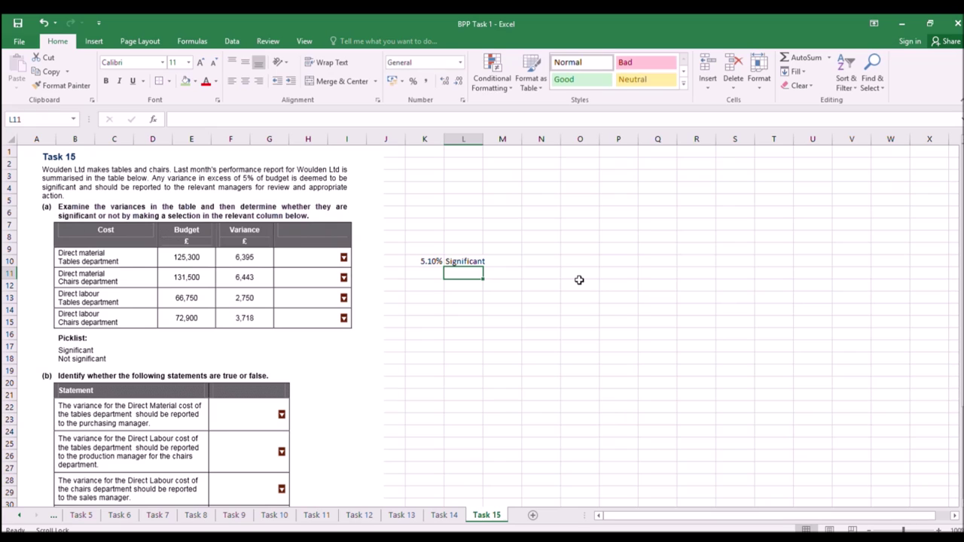
pyautogui.click(424, 274)
pyautogui.click(427, 262)
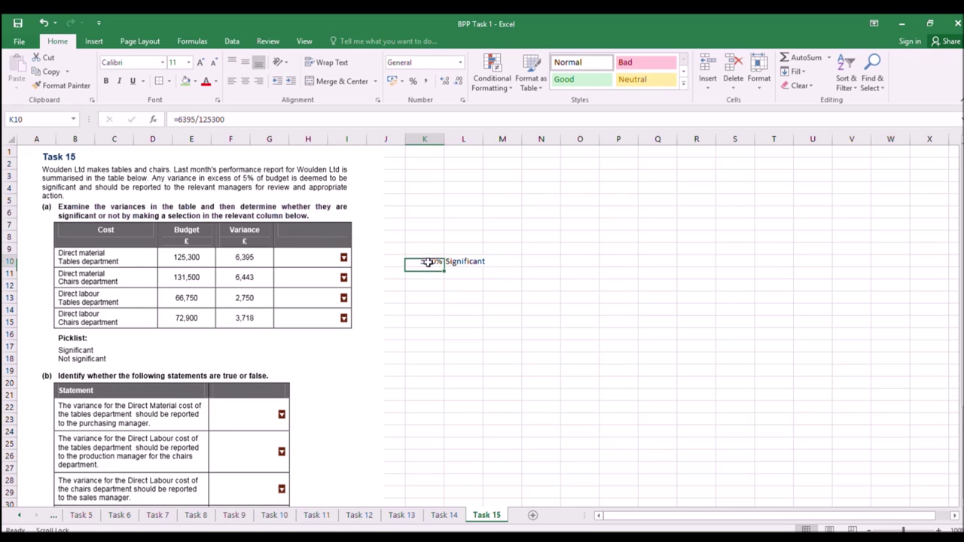
# Copy K10's percentage format down to K11:K15.
pyautogui.hotkey('ctrl', 'c')
pyautogui.moveTo(423, 276); pyautogui.dragTo(424, 323)
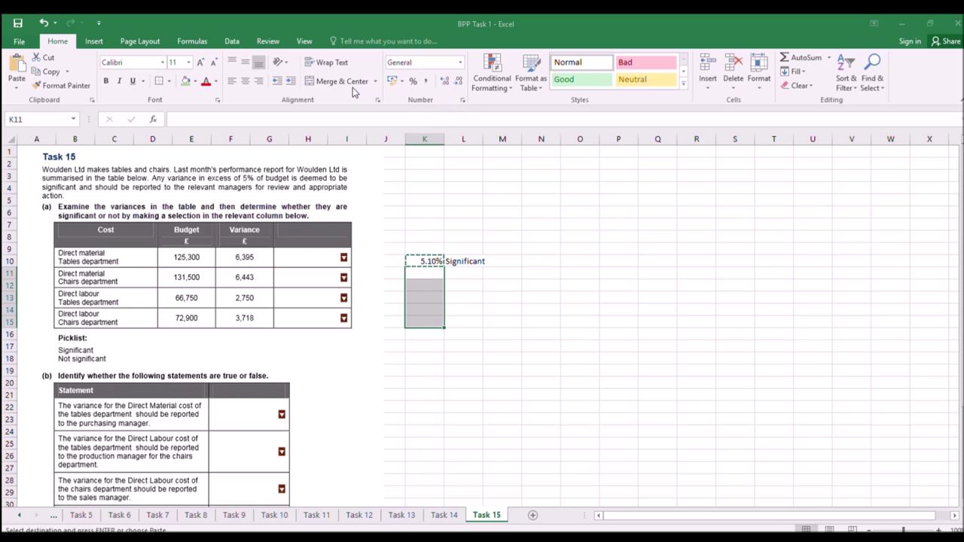
pyautogui.hotkey('ctrl', 'v')
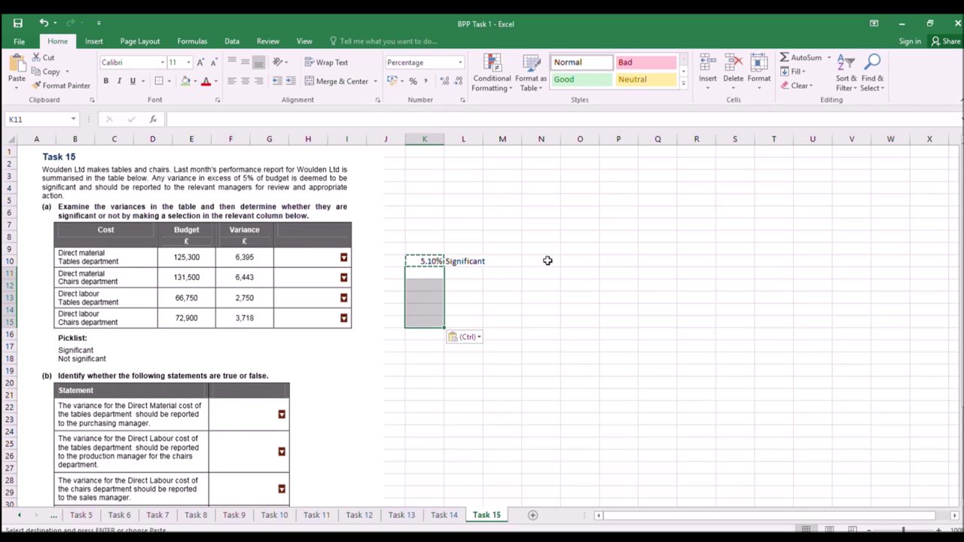
pyautogui.click(463, 284)
# Enter =6443/131500, =2750/66750 and =3718/72900 in K11, K12 and K13.
pyautogui.click(429, 271)
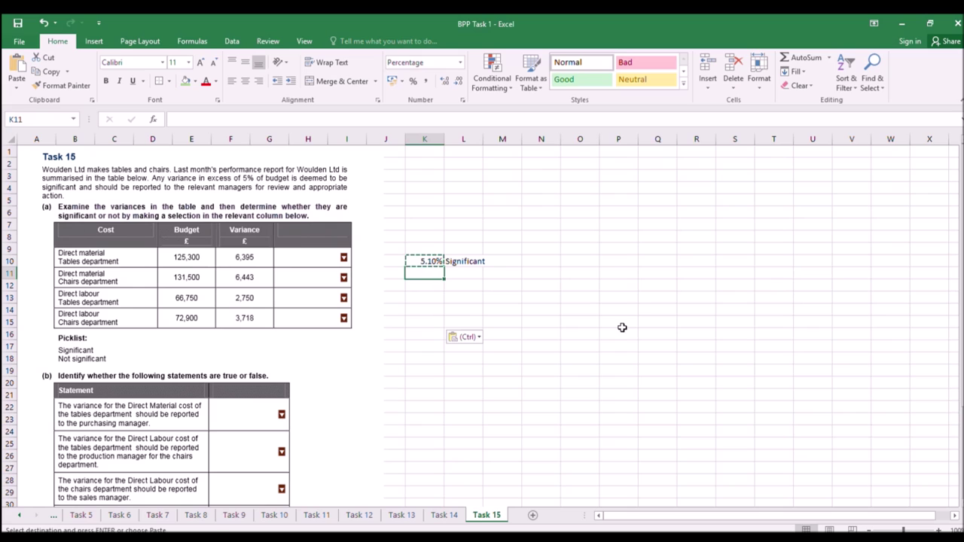
pyautogui.write('=')
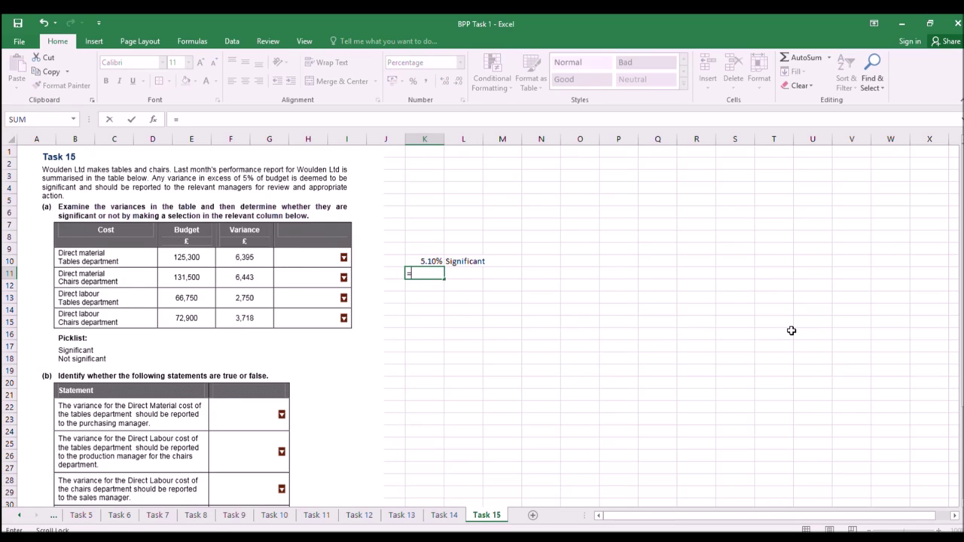
pyautogui.write('6443/131500')
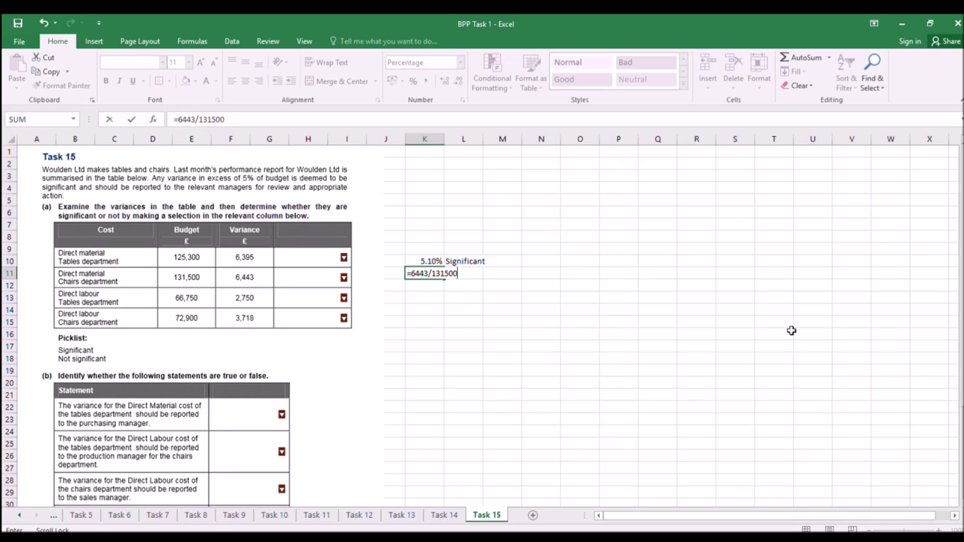
pyautogui.press('Return')
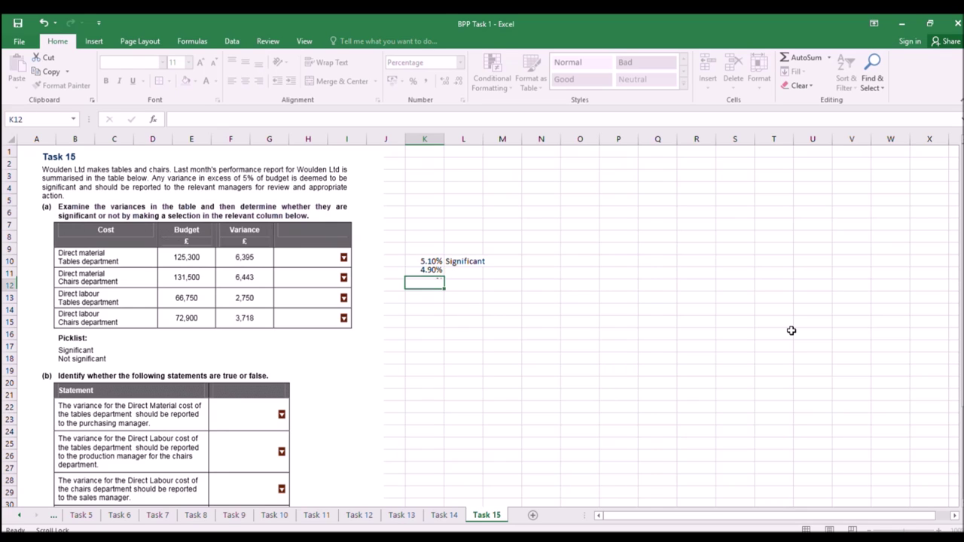
pyautogui.write('=275')
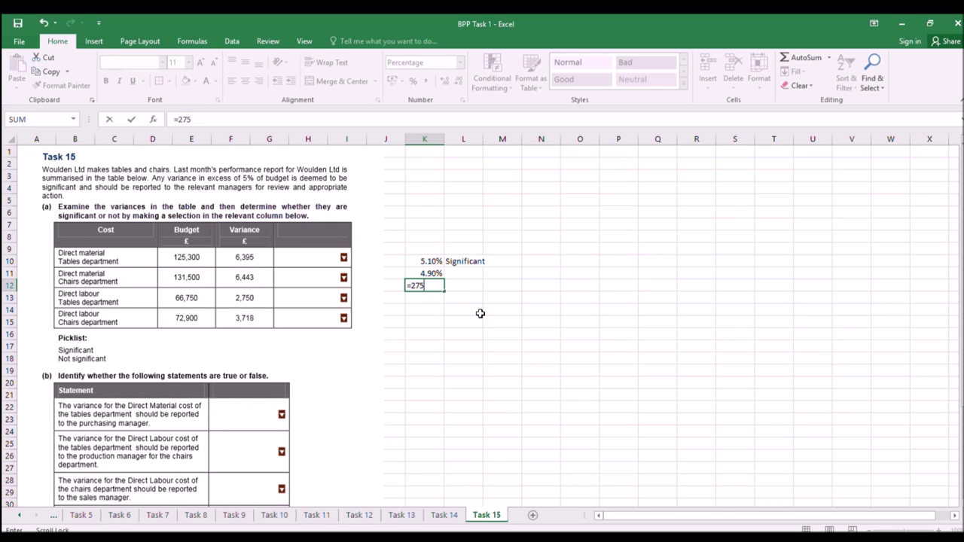
pyautogui.write('0/66750')
pyautogui.press('Return')
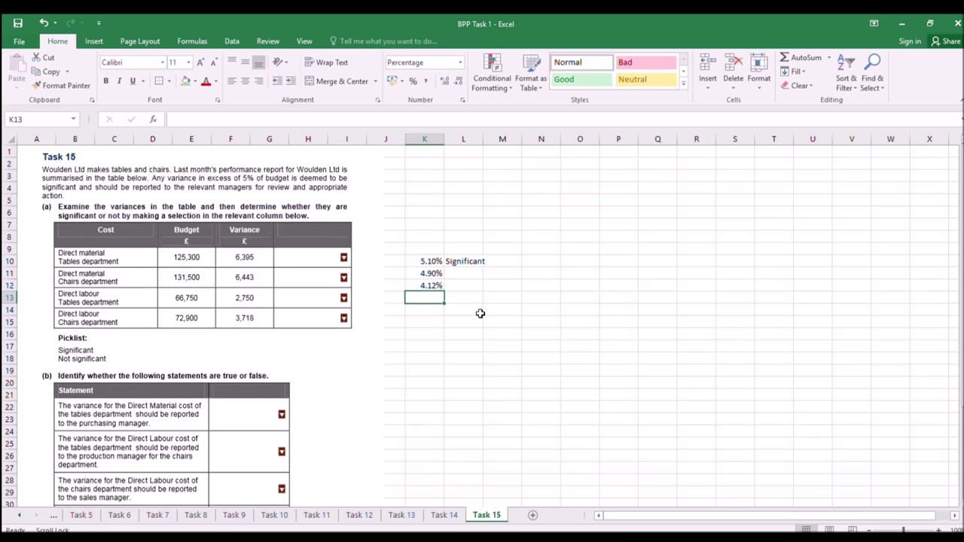
pyautogui.write('=')
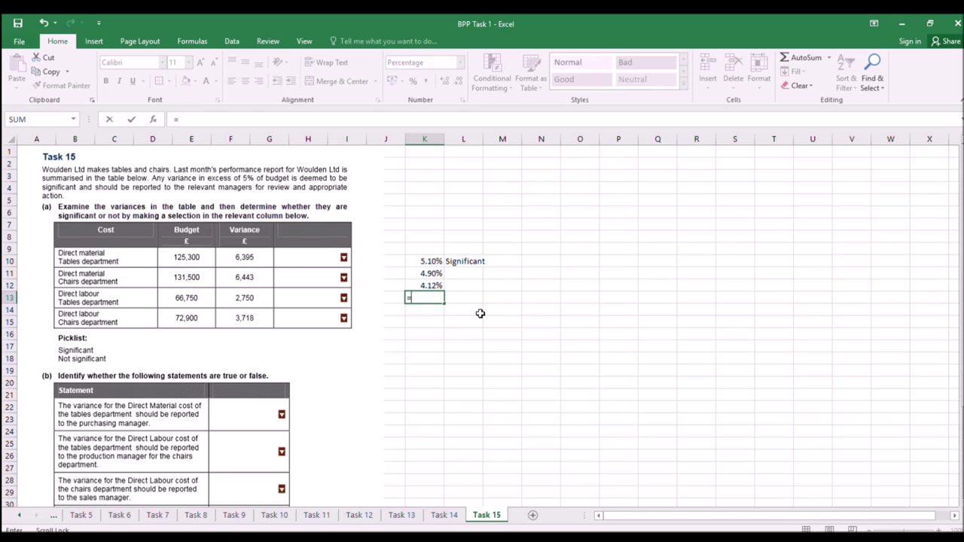
pyautogui.write('38')
pyautogui.write('18/72900')
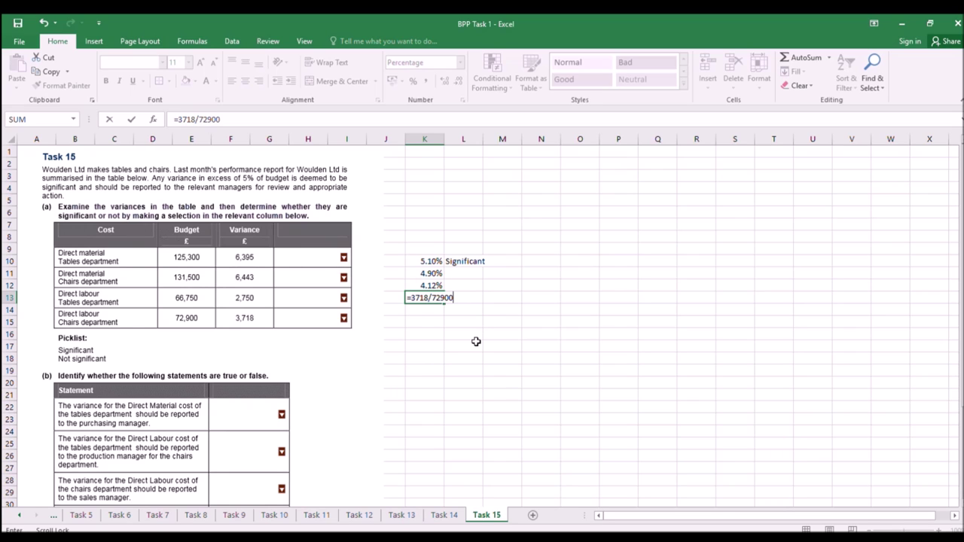
pyautogui.click(476, 341)
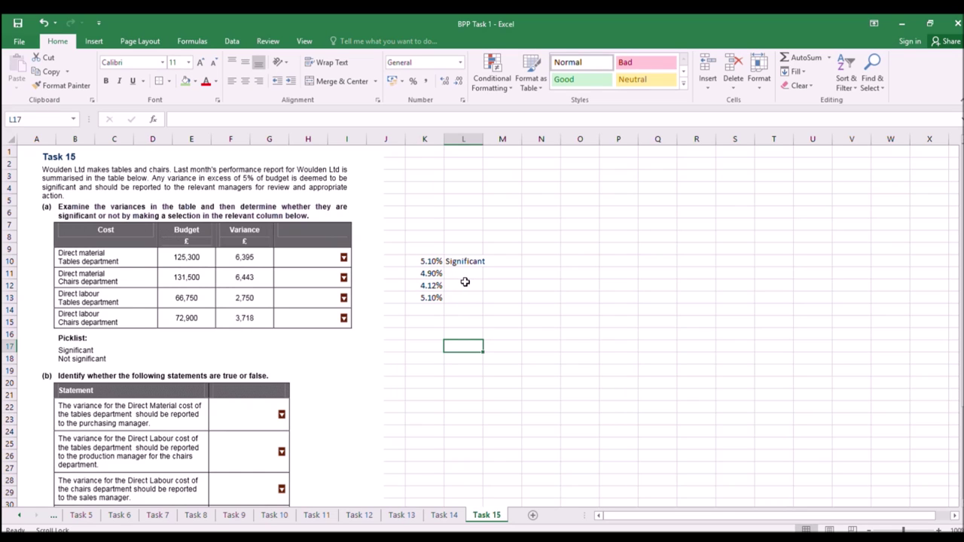
# Label L11 and L12 'not significant'.
pyautogui.press('Up')
pyautogui.press('Up')
pyautogui.press('Up')
pyautogui.press('Up')
pyautogui.press('Up')
pyautogui.press('Up')
pyautogui.write('no')
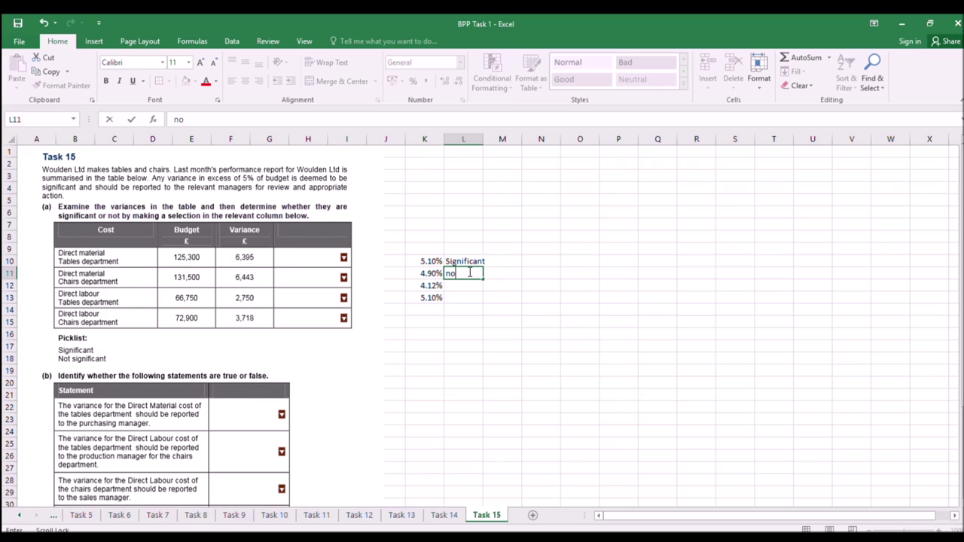
pyautogui.write('t significant')
pyautogui.press('Return')
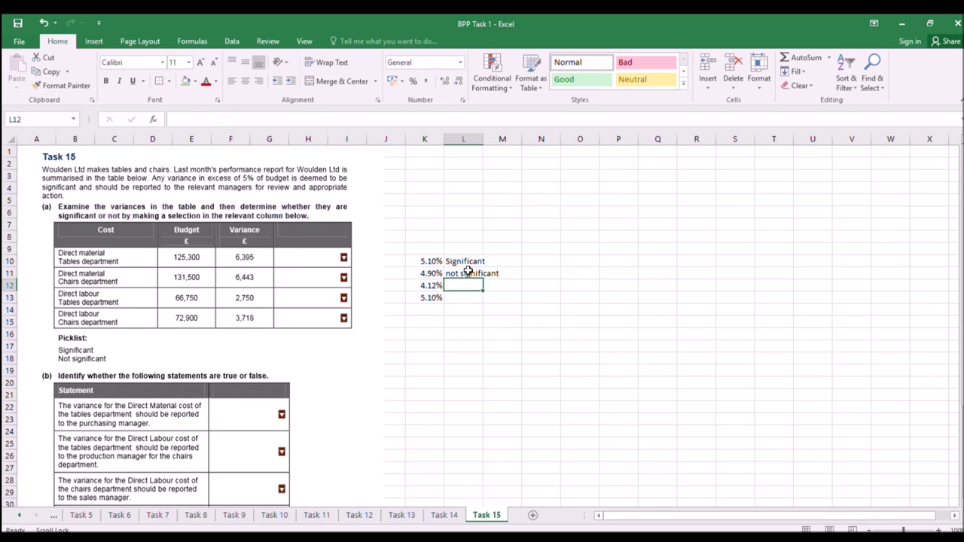
pyautogui.click(457, 275)
pyautogui.hotkey('ctrl', 'c')
pyautogui.click(461, 285)
pyautogui.hotkey('ctrl', 'v')
# Copy the 'Significant' label from L10 into L13.
pyautogui.click(462, 264)
pyautogui.hotkey('ctrl', 'c')
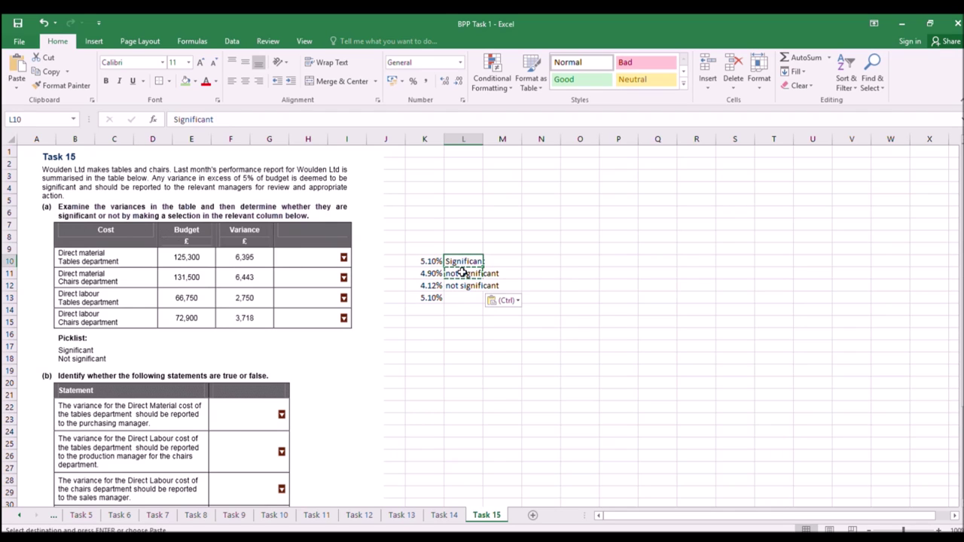
pyautogui.click(459, 297)
pyautogui.hotkey('ctrl', 'v')
pyautogui.click(453, 344)
pyautogui.press('Escape')
pyautogui.click(468, 367)
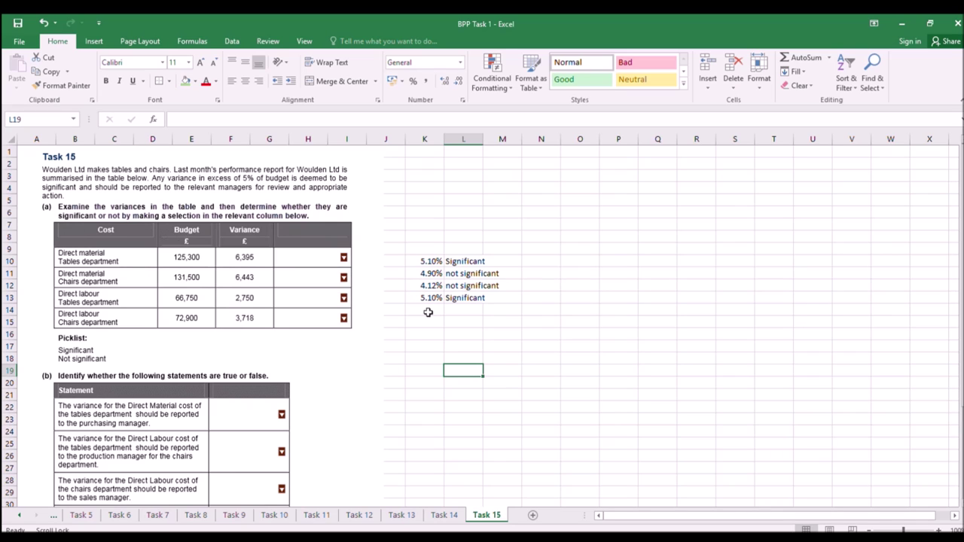
# Check the formulas behind the 5.10% and 4.90% variances in K10 and K11.
pyautogui.click(437, 261)
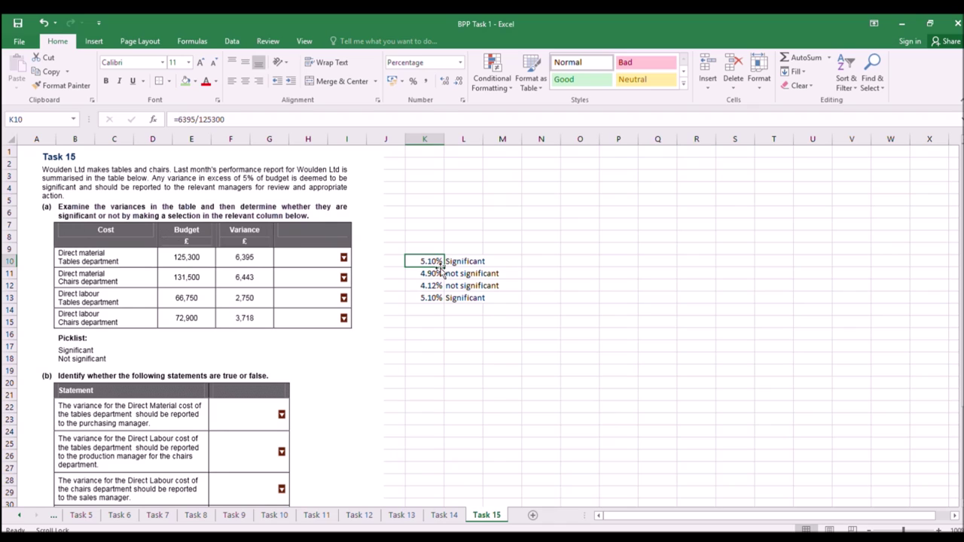
pyautogui.moveTo(425, 261); pyautogui.dragTo(463, 275)
pyautogui.click(439, 273)
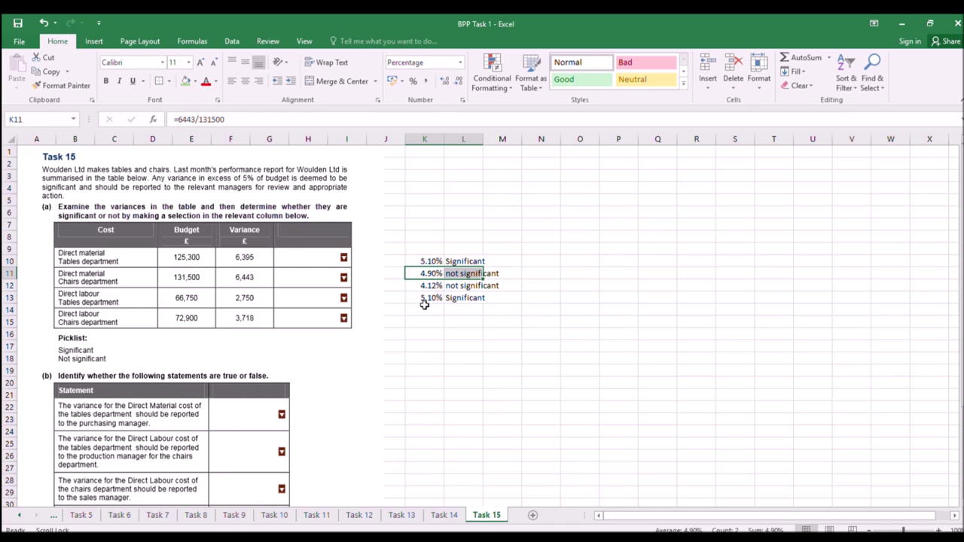
pyautogui.click(460, 407)
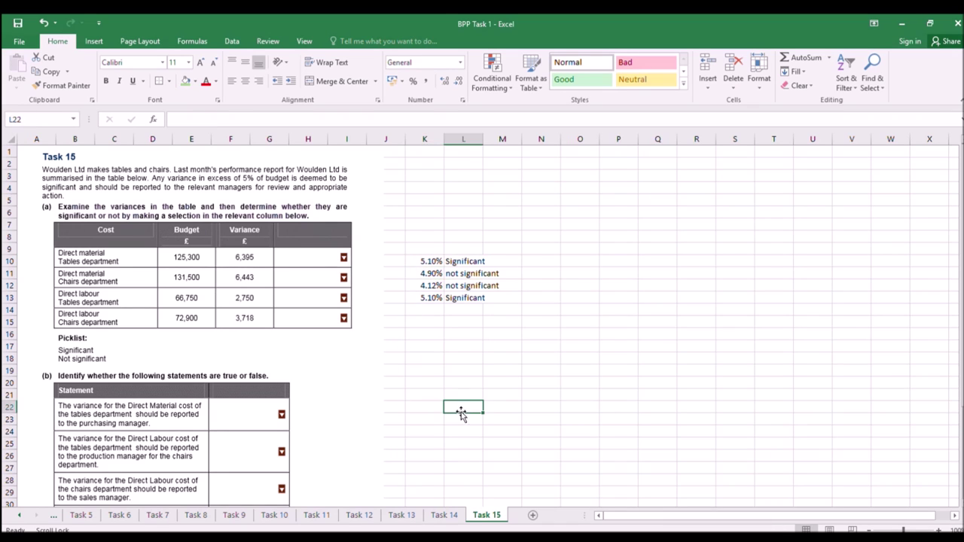
pyautogui.scroll(-1, 466, 408)
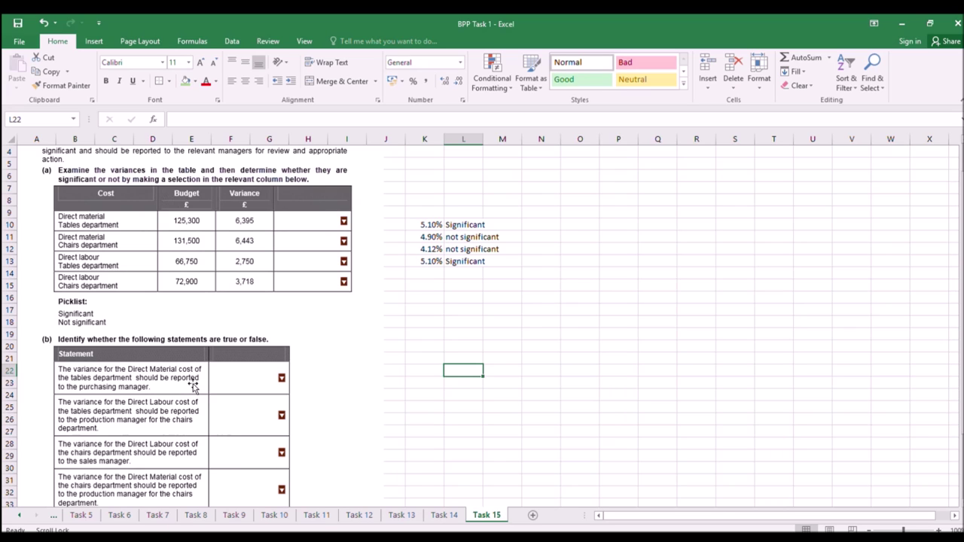
pyautogui.click(418, 371)
pyautogui.scroll(-1, 478, 390)
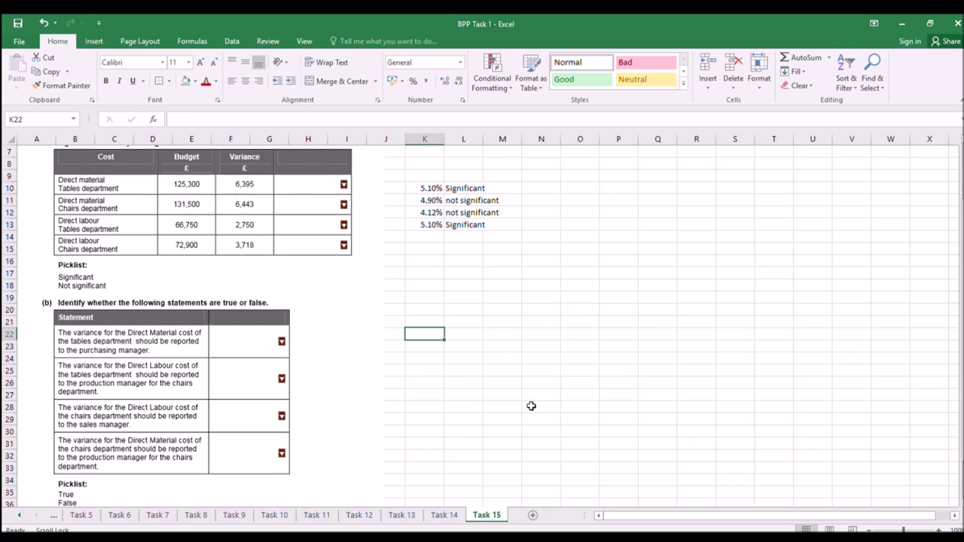
# Enter TRUE in K22 and FALSE in K25 for the first two part (b) statements.
pyautogui.write('True')
pyautogui.press('Return')
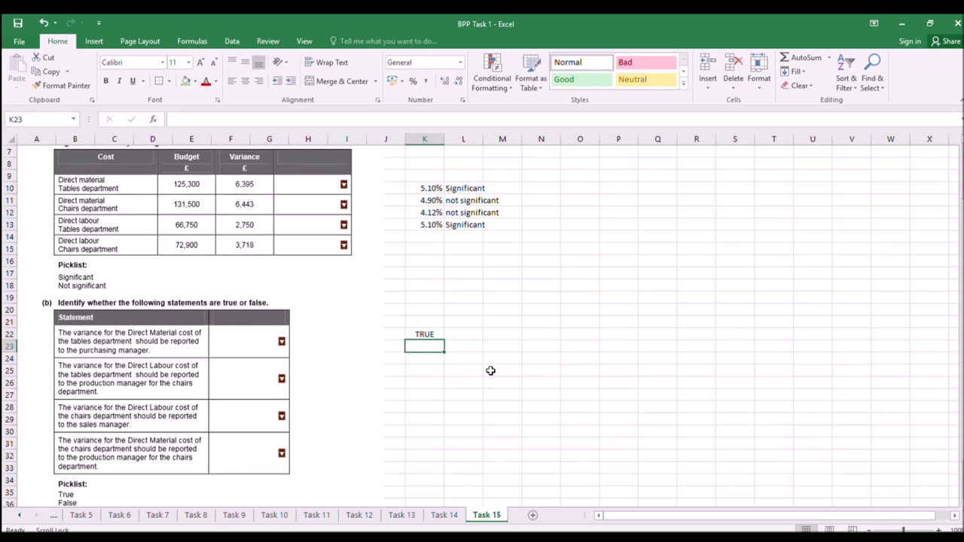
pyautogui.click(426, 370)
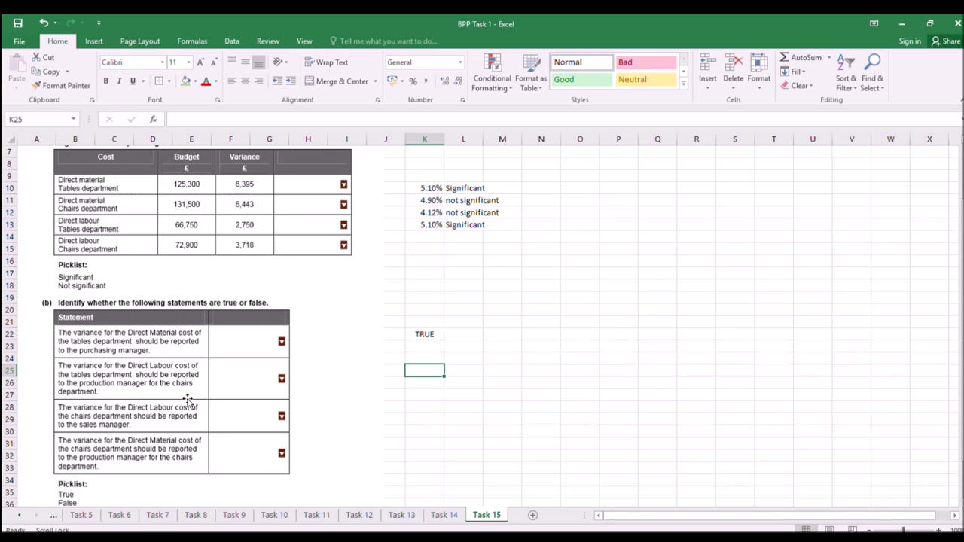
pyautogui.write('Fal')
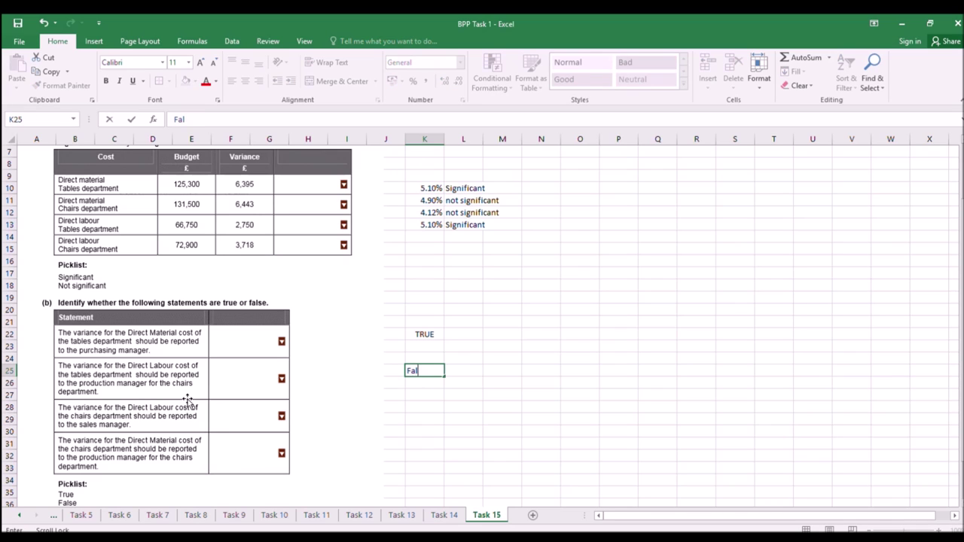
pyautogui.write('ALSE')
pyautogui.press('Return')
pyautogui.click(428, 405)
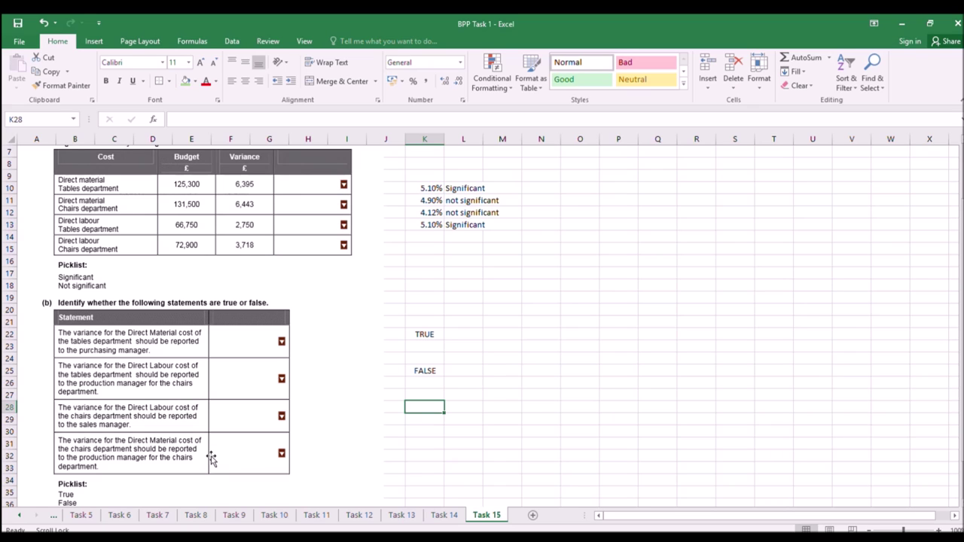
# Enter FALSE in K28 and TRUE in K31 for the last two statements.
pyautogui.write('FALSE')
pyautogui.press('Return')
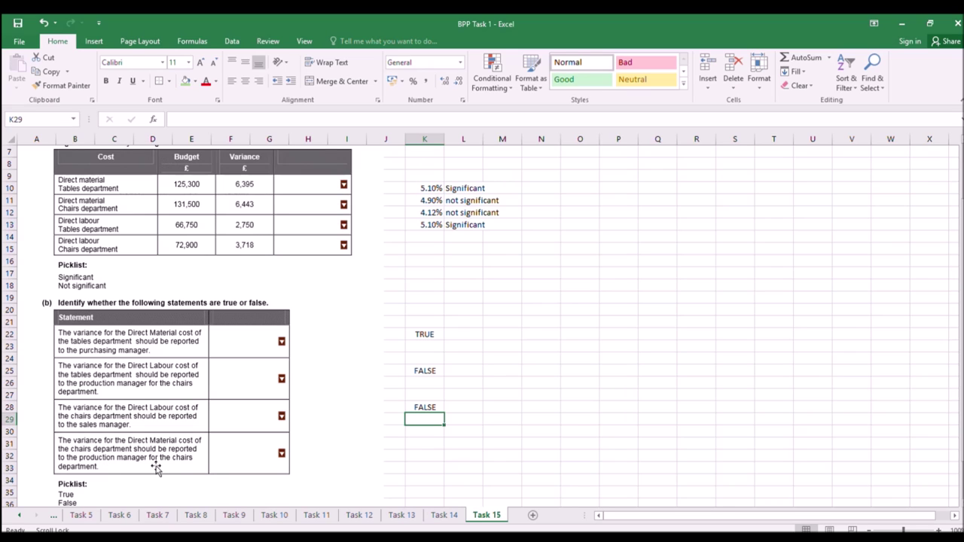
pyautogui.click(432, 448)
pyautogui.write('T')
pyautogui.press('BackSpace')
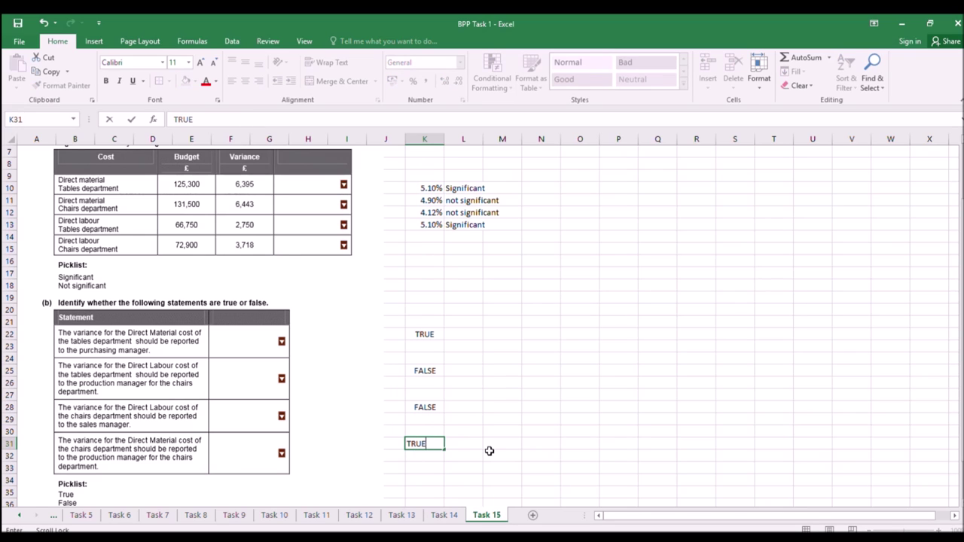
pyautogui.press('Return')
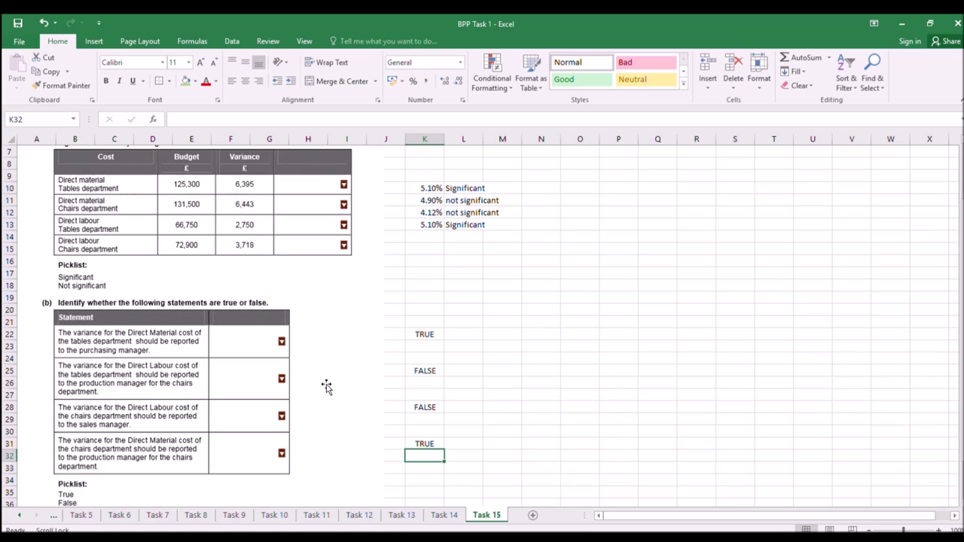
# Deselect the answers and scroll back up to the Task 15 heading.
pyautogui.click(573, 405)
pyautogui.scroll(-4, 524, 412)
pyautogui.scroll(-4, 524, 411)
pyautogui.scroll(9, 524, 411)
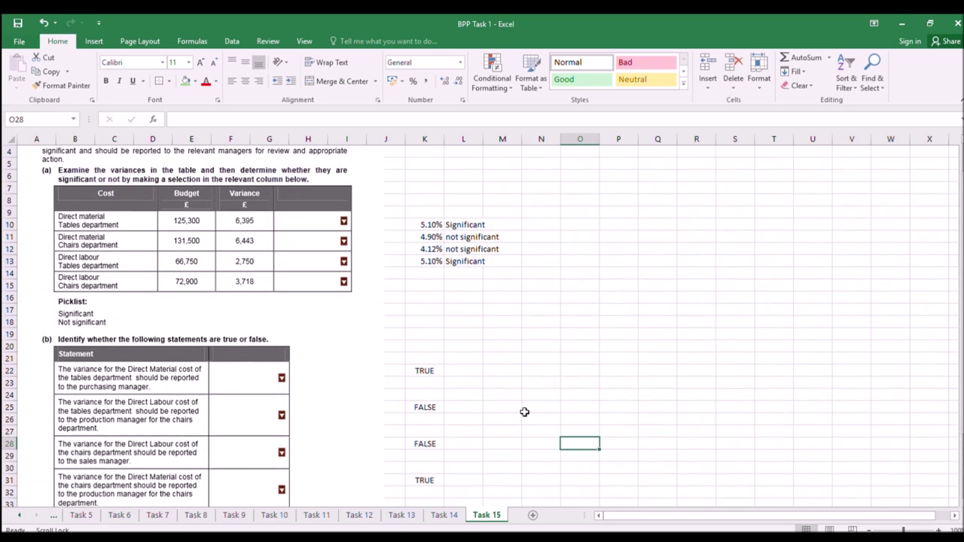
pyautogui.scroll(1, 524, 412)
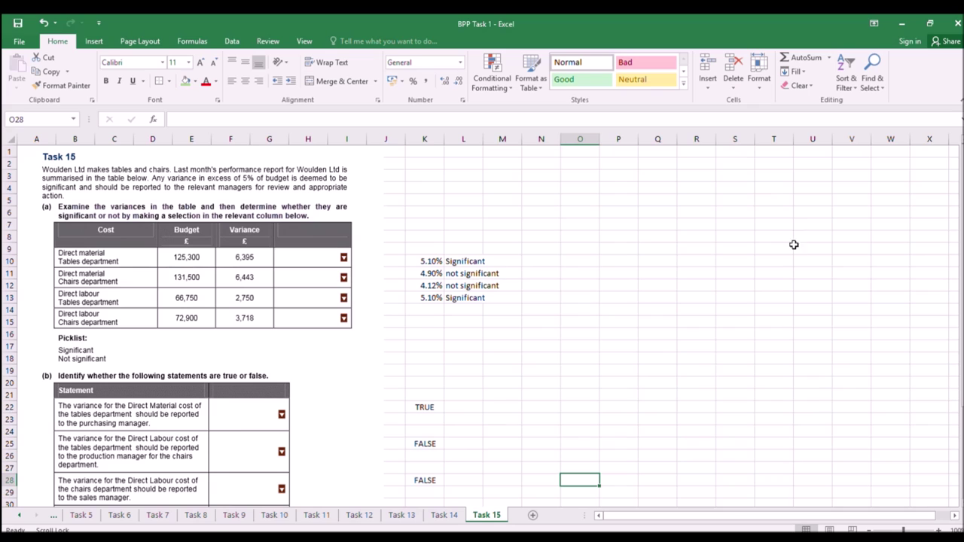